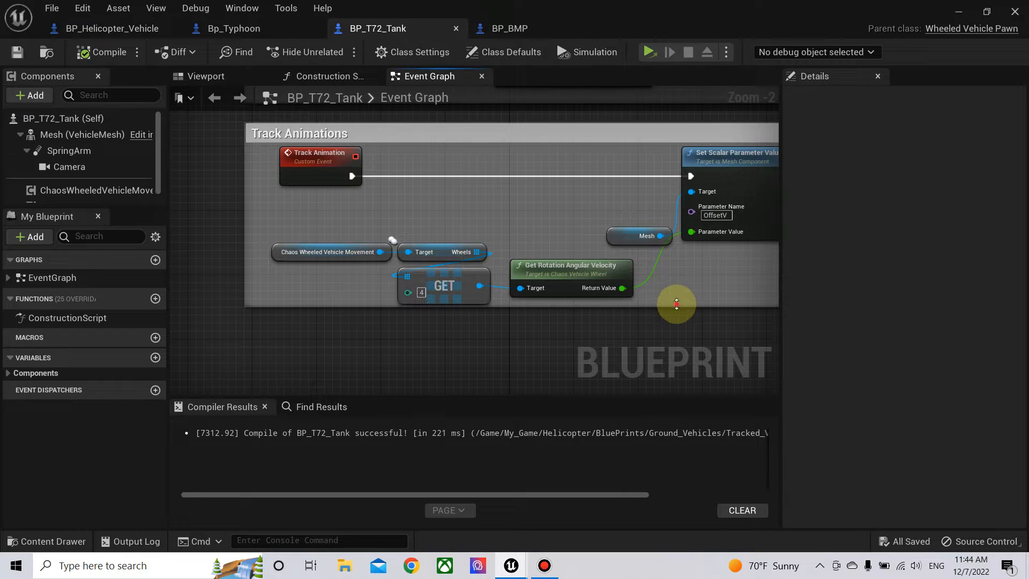
- Extend the Track Animations comment box slightly downward, move the Mesh node up near the Set Scalar Parameter Value node, and compile
{"action": "left_click_drag", "start_coordinate": [676, 304], "coordinate": [676, 318]}
{"action": "right_click_drag", "start_coordinate": [366, 288], "coordinate": [346, 290]}
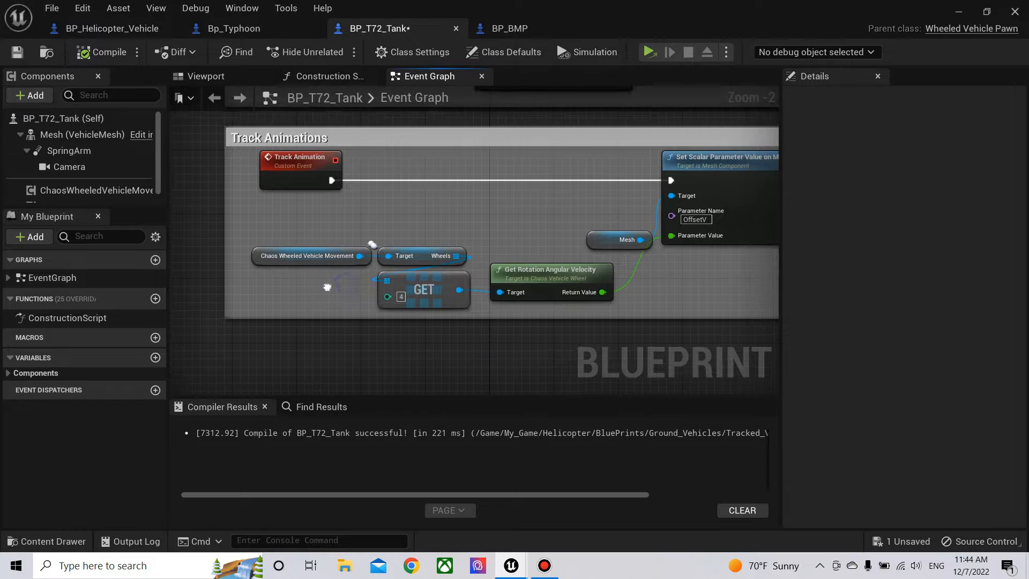
{"action": "left_click_drag", "start_coordinate": [605, 239], "coordinate": [582, 198]}
{"action": "mouse_move", "coordinate": [496, 241]}
{"action": "right_mouse_down"}
{"action": "mouse_move", "coordinate": [570, 210]}
{"action": "mouse_move", "coordinate": [504, 227]}
{"action": "right_mouse_up"}
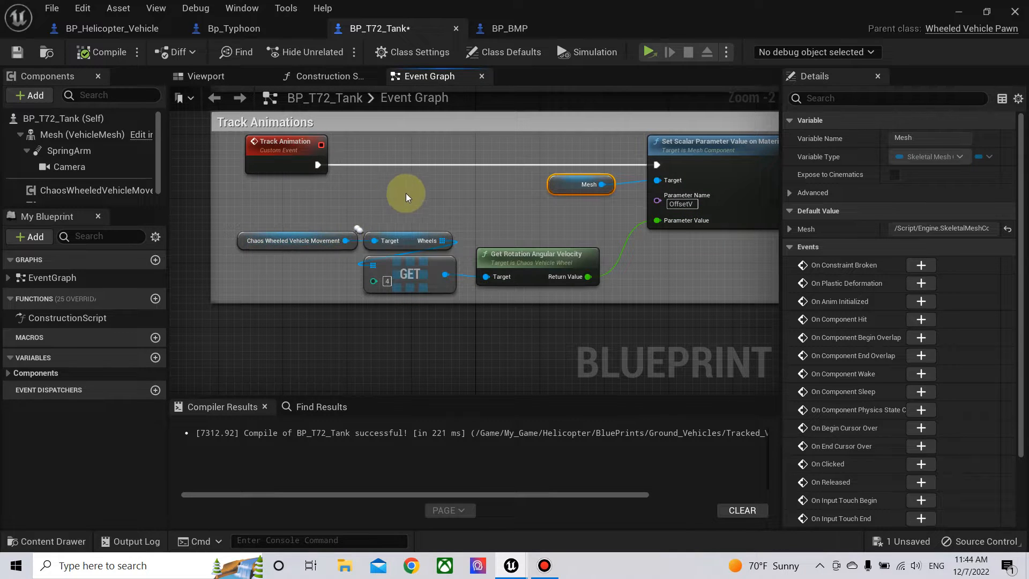
{"action": "scroll", "coordinate": [358, 231], "scroll_direction": "up", "scroll_amount": 2}
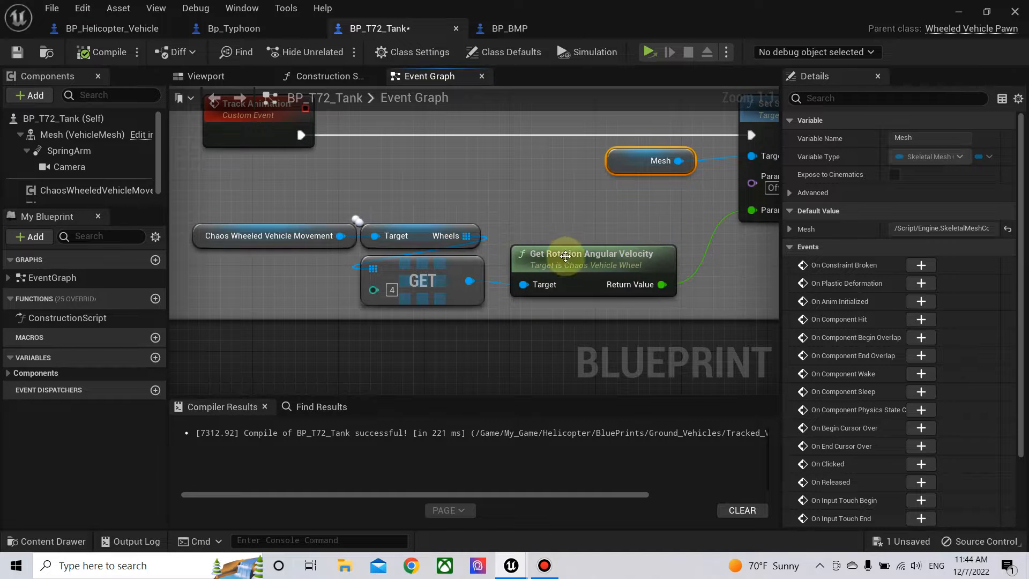
{"action": "left_click", "coordinate": [440, 288]}
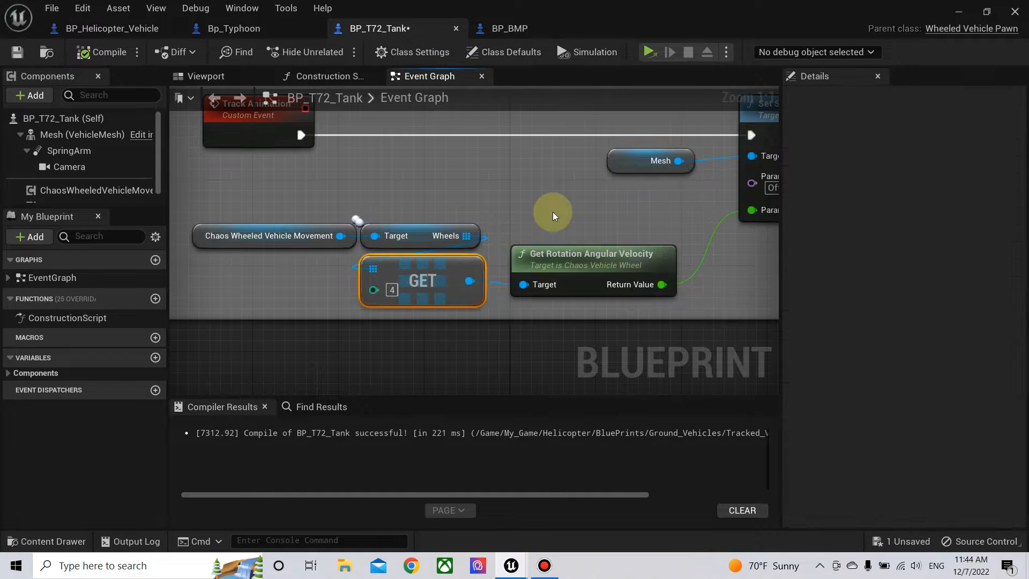
{"action": "right_click_drag", "start_coordinate": [552, 211], "coordinate": [495, 223]}
{"action": "left_click", "coordinate": [130, 63]}
- Review the wheel index on the GET node, the ChaosWheeledVehicleMovement wheel setup, and the angular velocity link to the OffsetV parameter
{"action": "right_click_drag", "start_coordinate": [410, 188], "coordinate": [506, 172]}
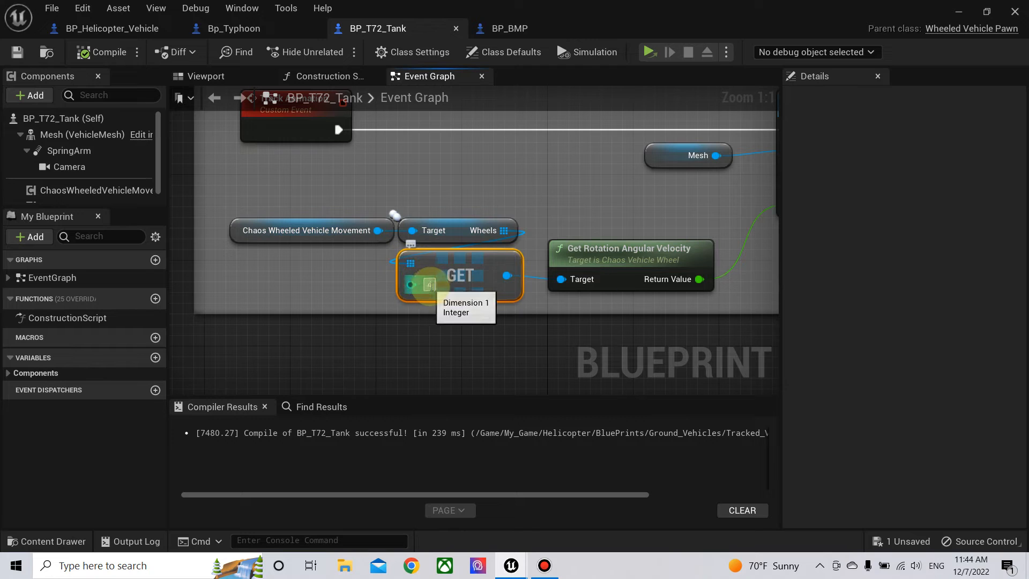
{"action": "left_click", "coordinate": [85, 191]}
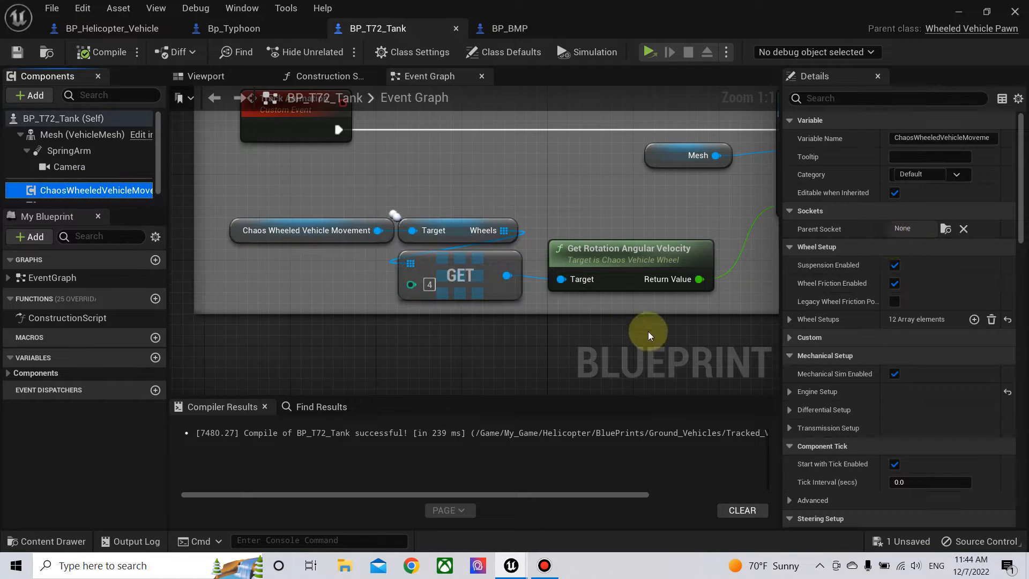
{"action": "right_click_drag", "start_coordinate": [501, 259], "coordinate": [371, 257]}
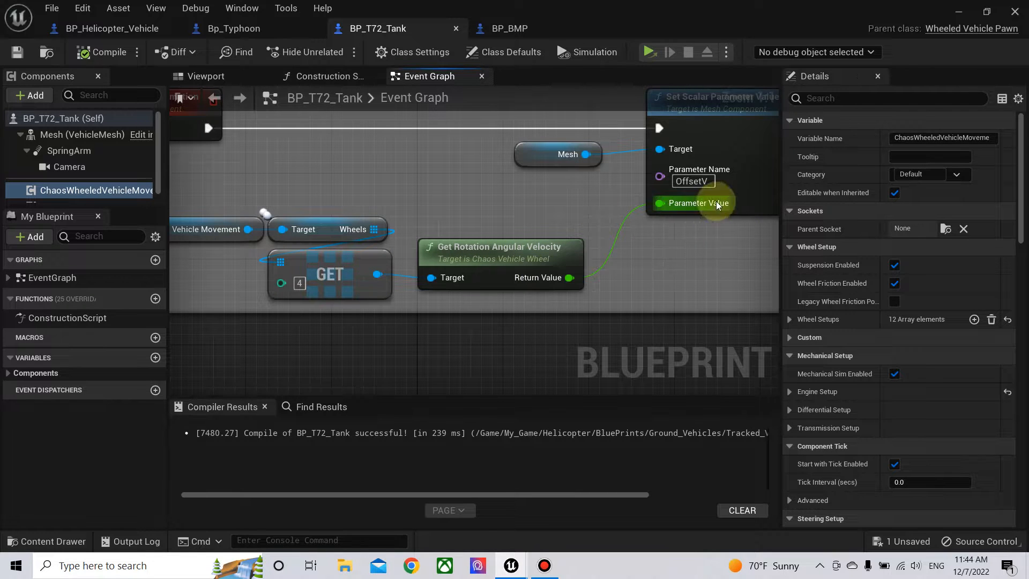
{"action": "right_click_drag", "start_coordinate": [670, 256], "coordinate": [633, 226]}
{"action": "scroll", "coordinate": [523, 279], "scroll_direction": "down", "scroll_amount": 2}
{"action": "right_click_drag", "start_coordinate": [523, 279], "coordinate": [599, 263]}
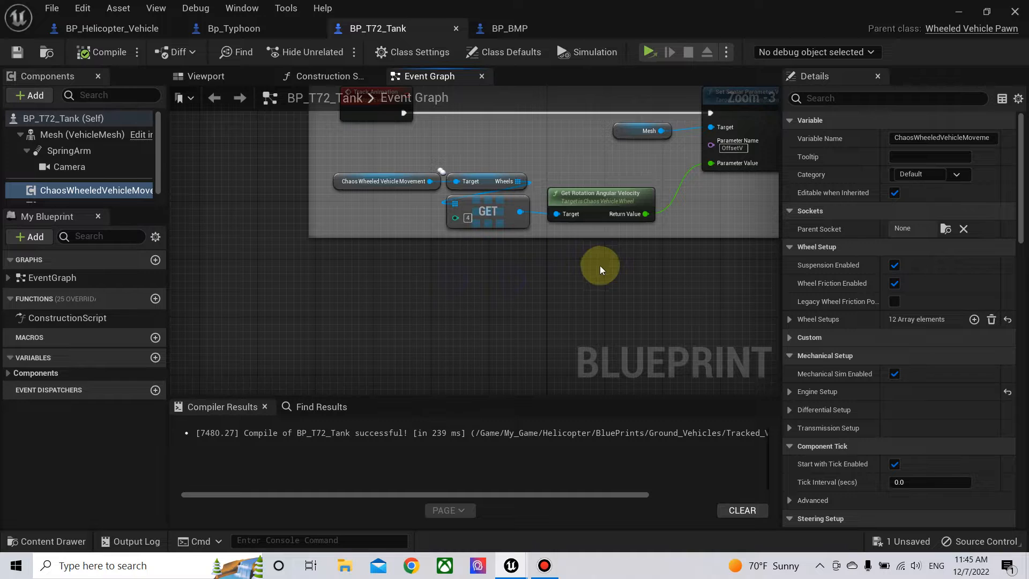
{"action": "left_click", "coordinate": [104, 59]}
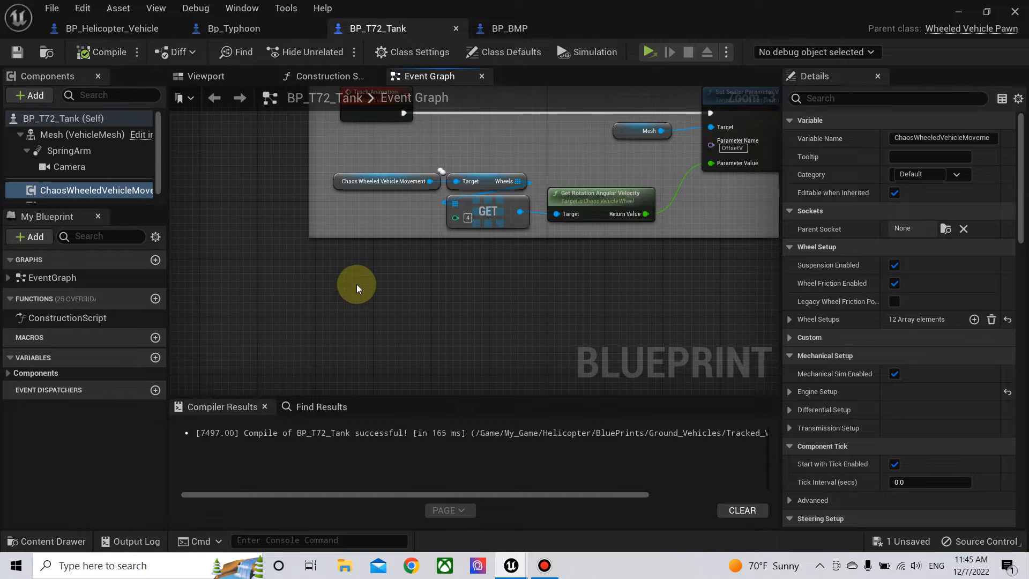
- Add an InputAction Fire Gun event in the empty space below the Track Animations group and compile the tank blueprint
{"action": "scroll", "coordinate": [357, 283], "scroll_direction": "up", "scroll_amount": 2}
{"action": "mouse_move", "coordinate": [358, 282]}
{"action": "right_mouse_down"}
{"action": "mouse_move", "coordinate": [319, 228]}
{"action": "mouse_move", "coordinate": [370, 279]}
{"action": "right_mouse_up"}
{"action": "scroll", "coordinate": [299, 245], "scroll_direction": "down", "scroll_amount": 2}
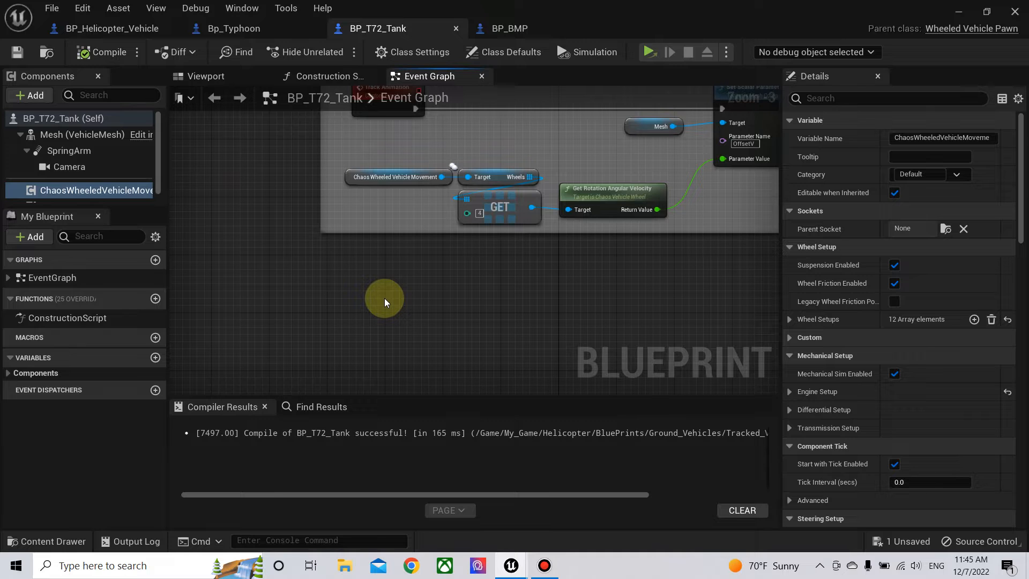
{"action": "right_click_drag", "start_coordinate": [384, 298], "coordinate": [315, 302]}
{"action": "scroll", "coordinate": [355, 346], "scroll_direction": "up", "scroll_amount": 1}
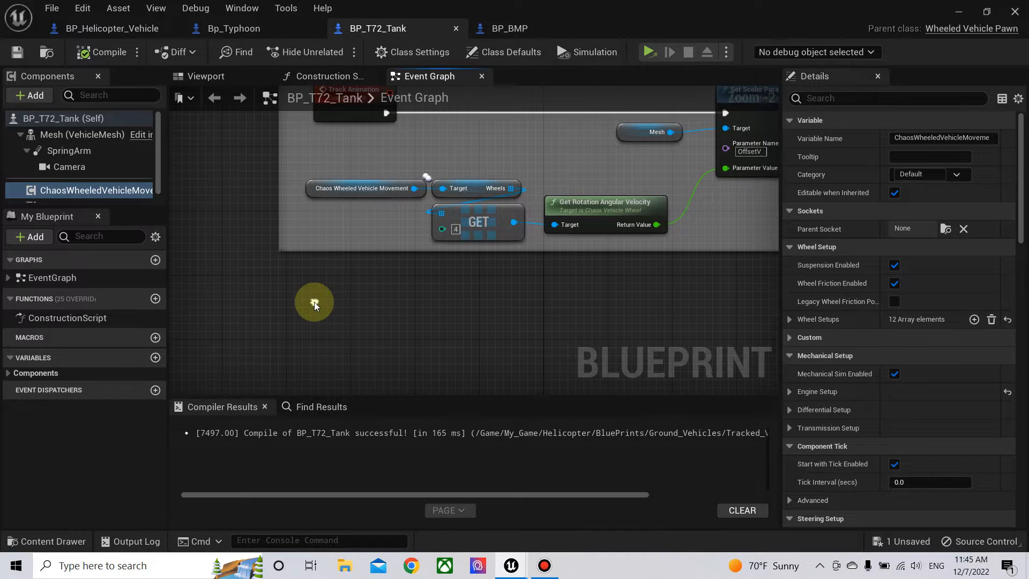
{"action": "right_click", "coordinate": [313, 290]}
{"action": "type", "text": "fire"}
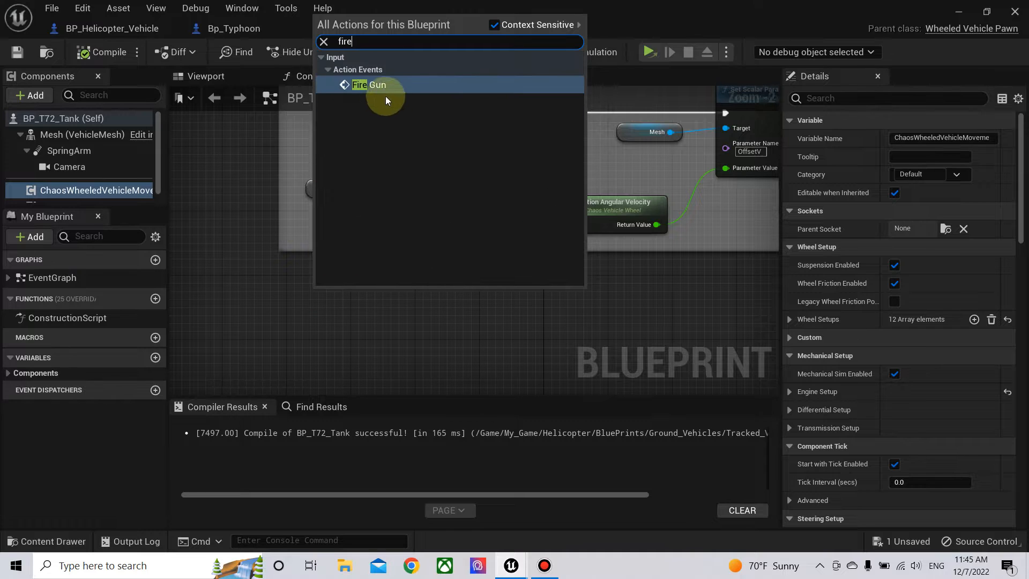
{"action": "left_click", "coordinate": [385, 95]}
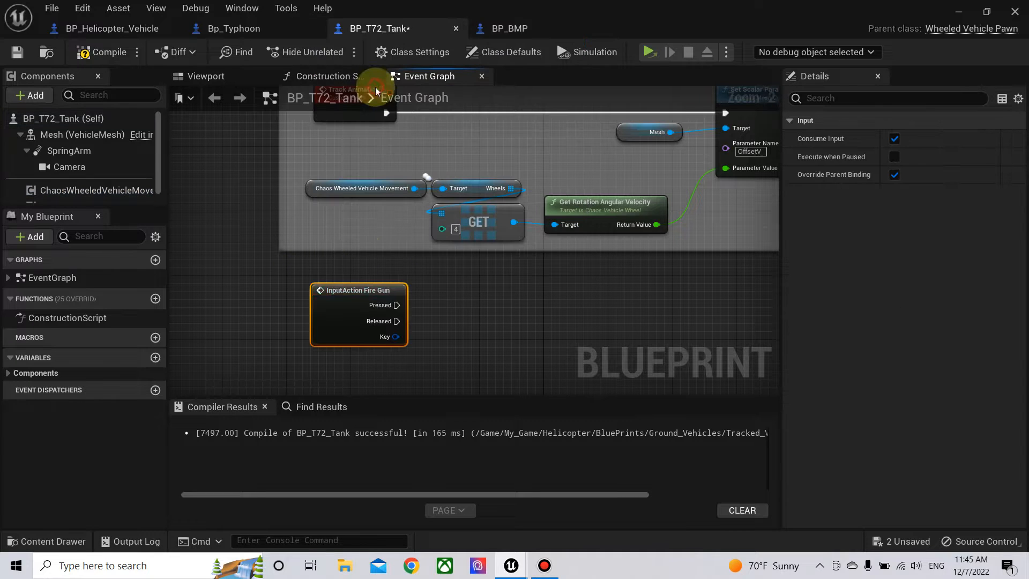
{"action": "left_click_drag", "start_coordinate": [332, 314], "coordinate": [317, 339]}
{"action": "right_click_drag", "start_coordinate": [426, 329], "coordinate": [388, 277]}
{"action": "left_click", "coordinate": [109, 52]}
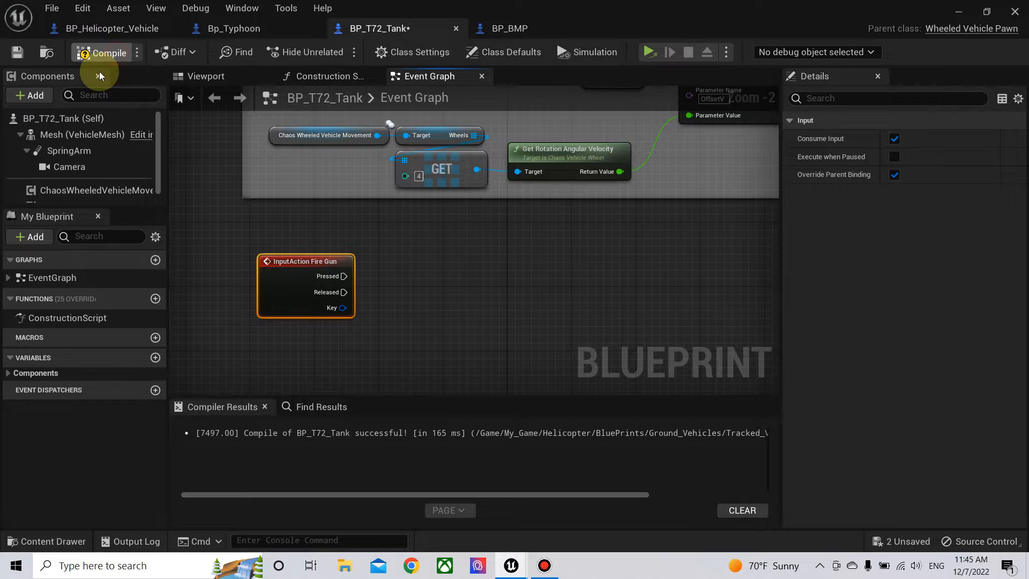
- Switch to the level editor and browse to Helicopter > BluePrints > Ground_Vehicles > Tracked_Vehicles in the project content
{"action": "left_click", "coordinate": [959, 12]}
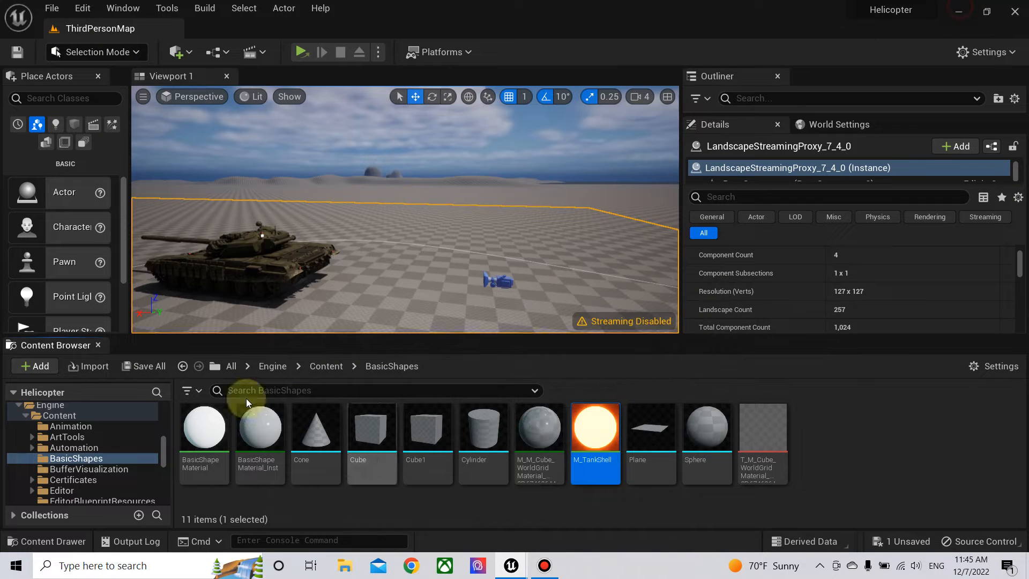
{"action": "scroll", "coordinate": [54, 438], "scroll_direction": "down", "scroll_amount": 10}
{"action": "scroll", "coordinate": [53, 439], "scroll_direction": "up", "scroll_amount": 10}
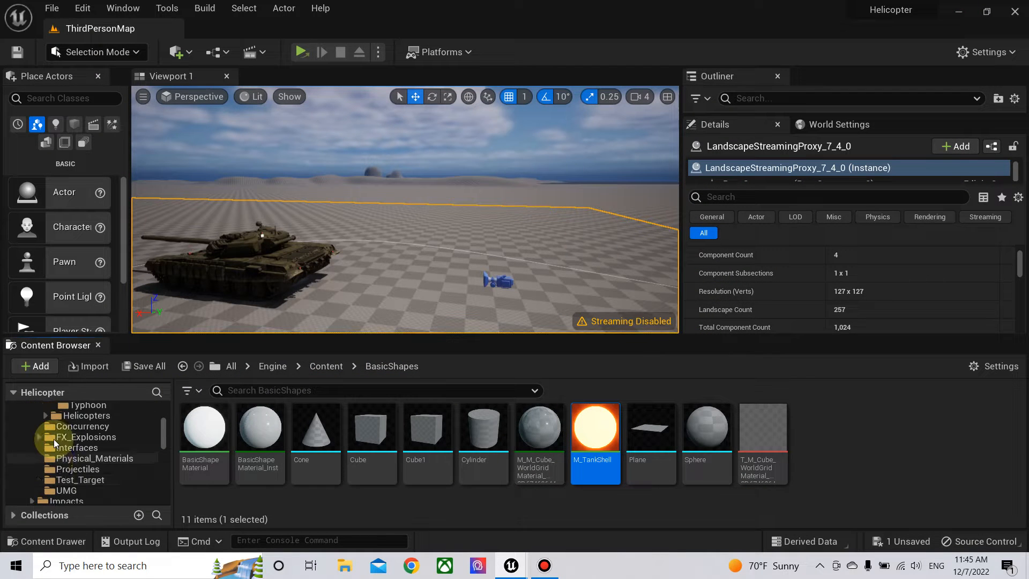
{"action": "scroll", "coordinate": [88, 448], "scroll_direction": "up", "scroll_amount": 3}
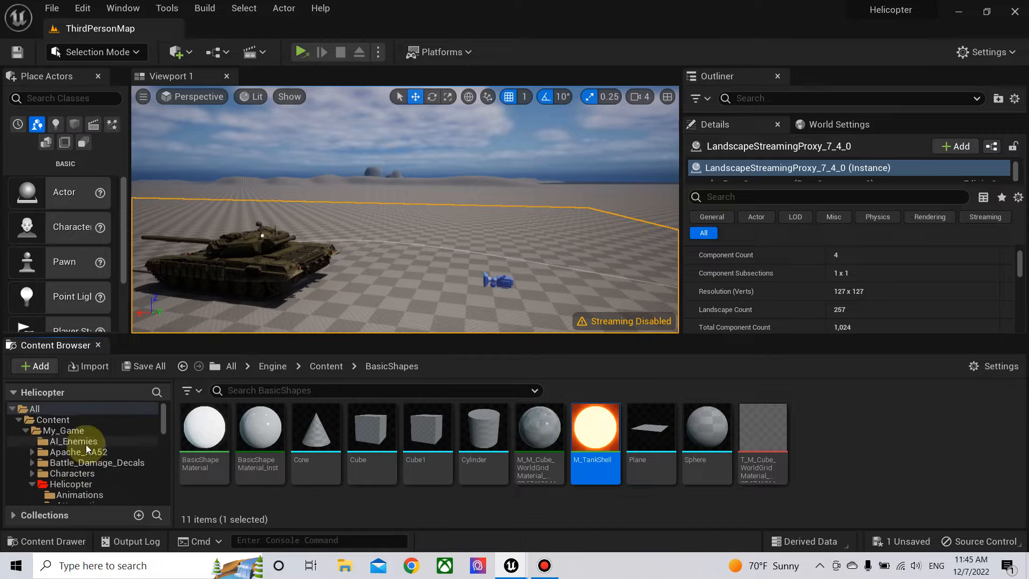
{"action": "left_click", "coordinate": [81, 485]}
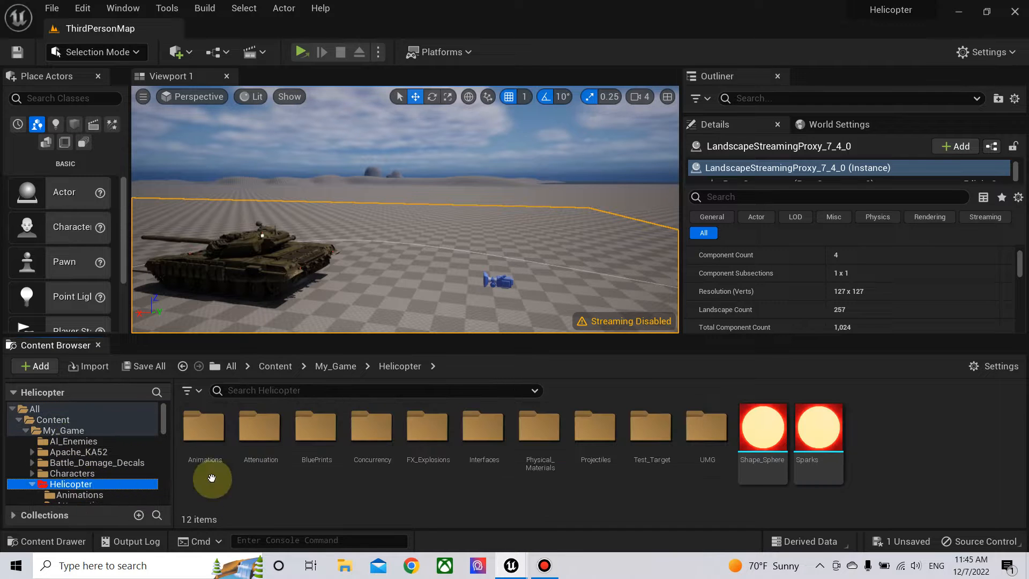
{"action": "double_click", "coordinate": [315, 450]}
{"action": "left_click", "coordinate": [209, 432]}
{"action": "double_click", "coordinate": [209, 432]}
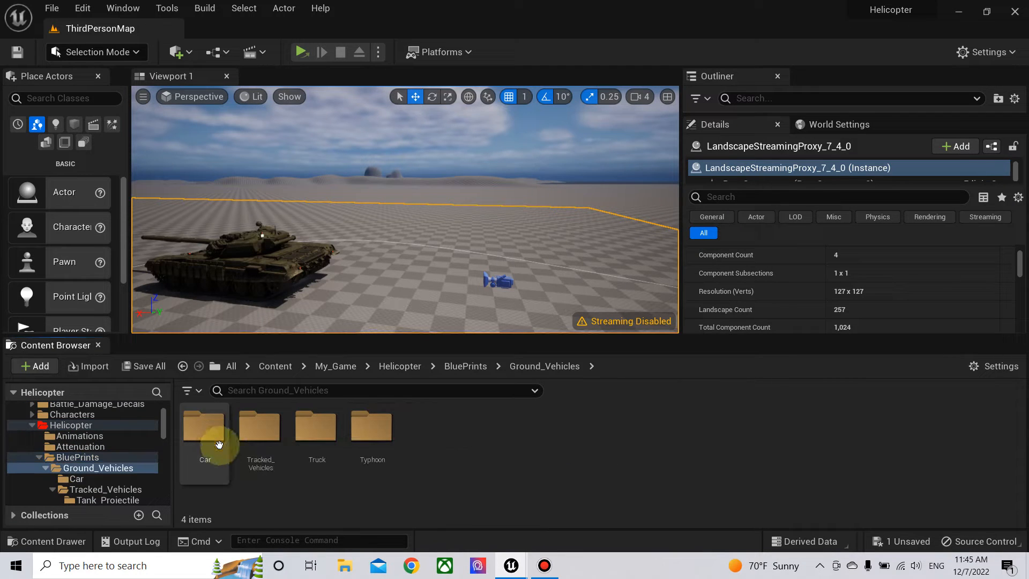
{"action": "left_click", "coordinate": [209, 429]}
{"action": "double_click", "coordinate": [209, 429]}
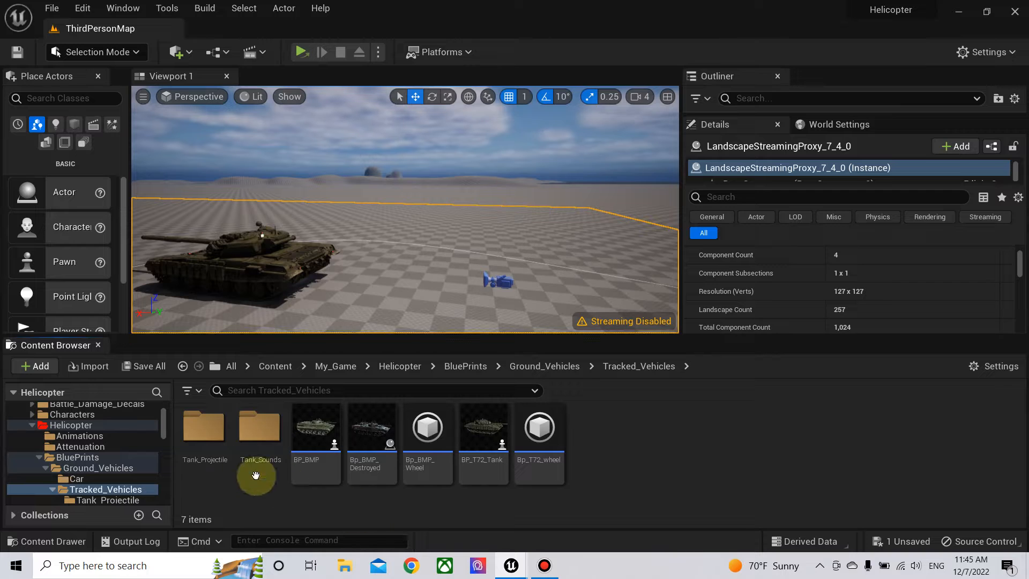
- Open the Tank_Projectile folder and force delete the old Bp_TankShell blueprint
{"action": "left_click", "coordinate": [204, 426]}
{"action": "double_click", "coordinate": [204, 426]}
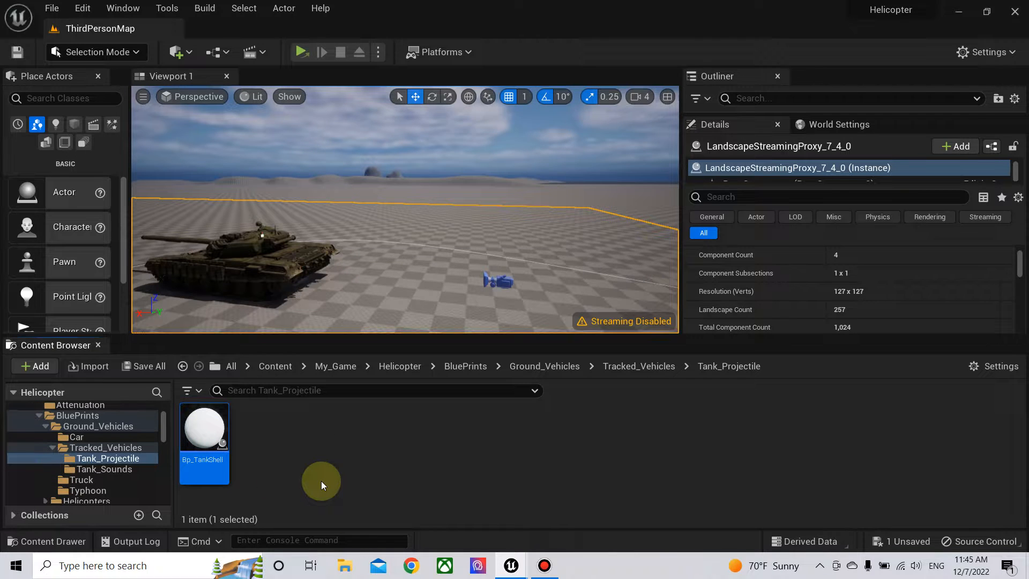
{"action": "key", "text": "Delete"}
{"action": "left_click", "coordinate": [435, 501]}
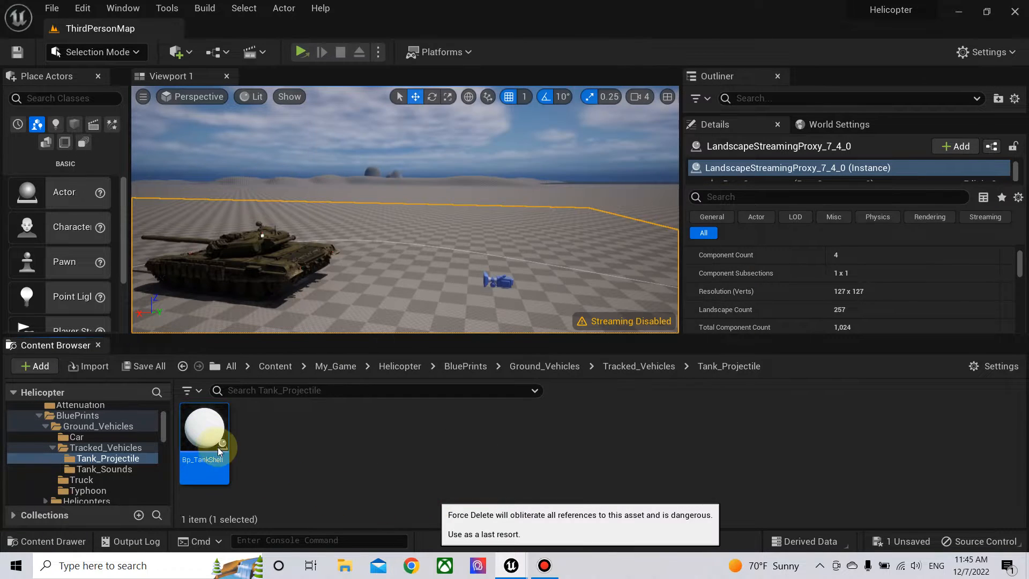
- Create a new Actor Blueprint Class in the Tank_Projectile folder and name it Bp_Tank_Shell
{"action": "right_click", "coordinate": [246, 456]}
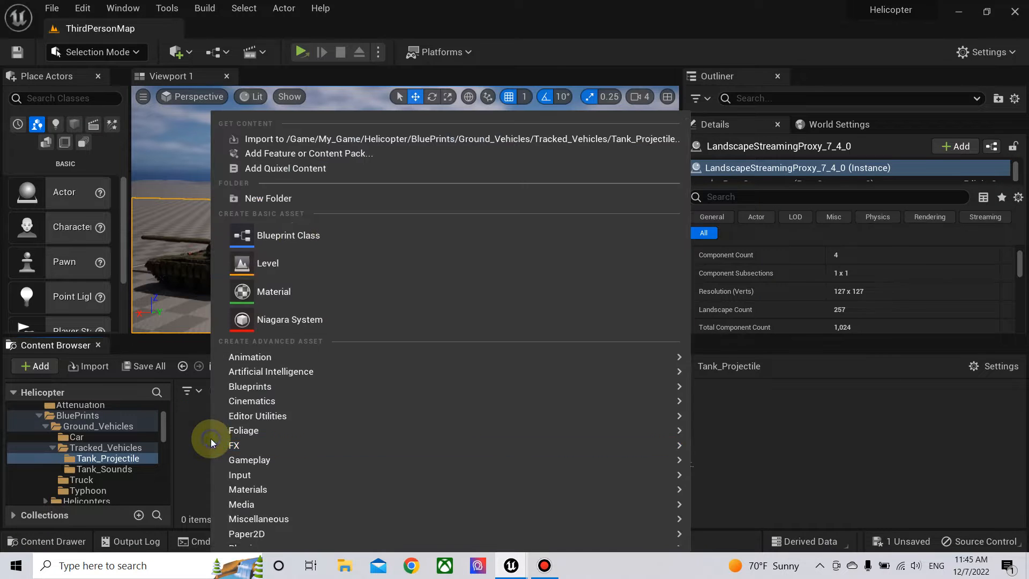
{"action": "left_click", "coordinate": [290, 236]}
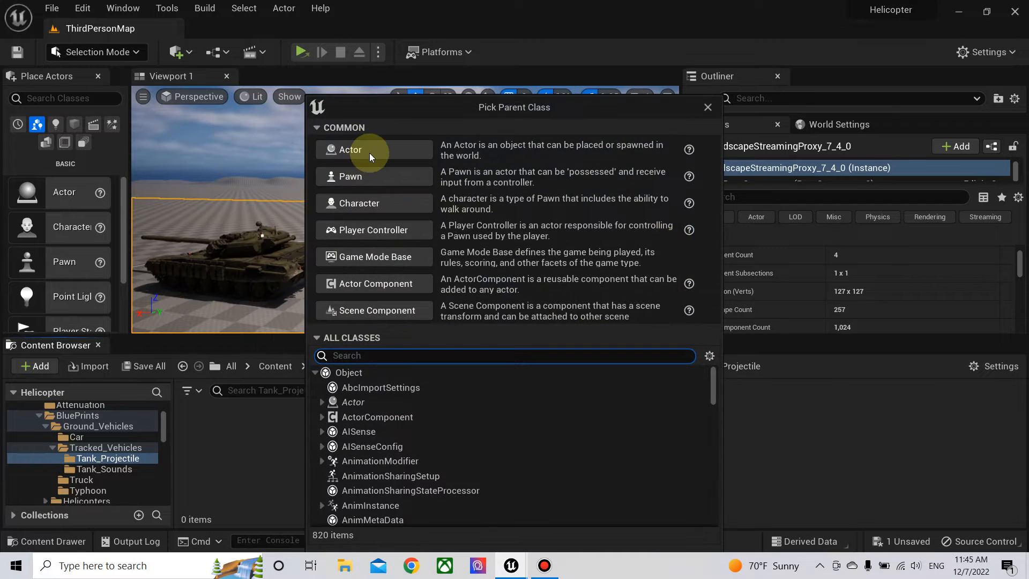
{"action": "left_click", "coordinate": [370, 150]}
{"action": "type", "text": "Bp_Tank_"}
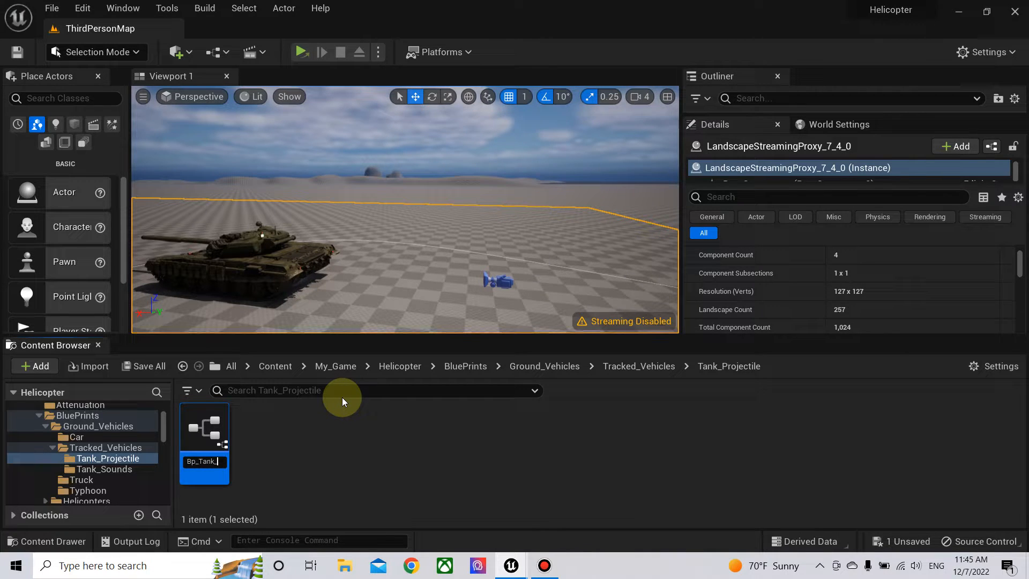
{"action": "type", "text": "Sheel"}
{"action": "key", "text": "BackSpace"}
{"action": "key", "text": "BackSpace"}
{"action": "type", "text": "ll"}
{"action": "key", "text": "Return"}
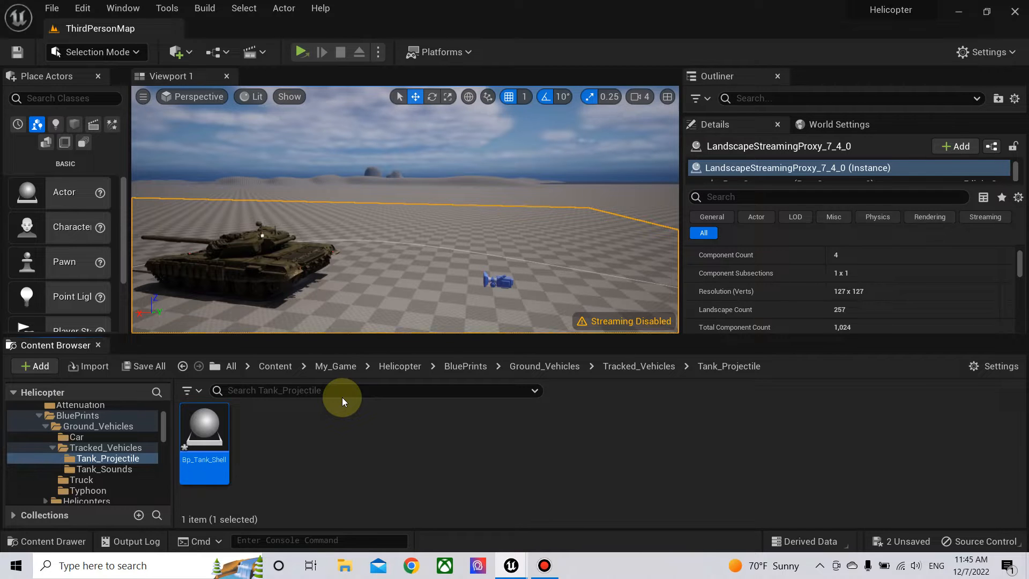
- Open Bp_Tank_Shell, add a Sphere Collision component as the new scene root, and compile
{"action": "double_click", "coordinate": [204, 437]}
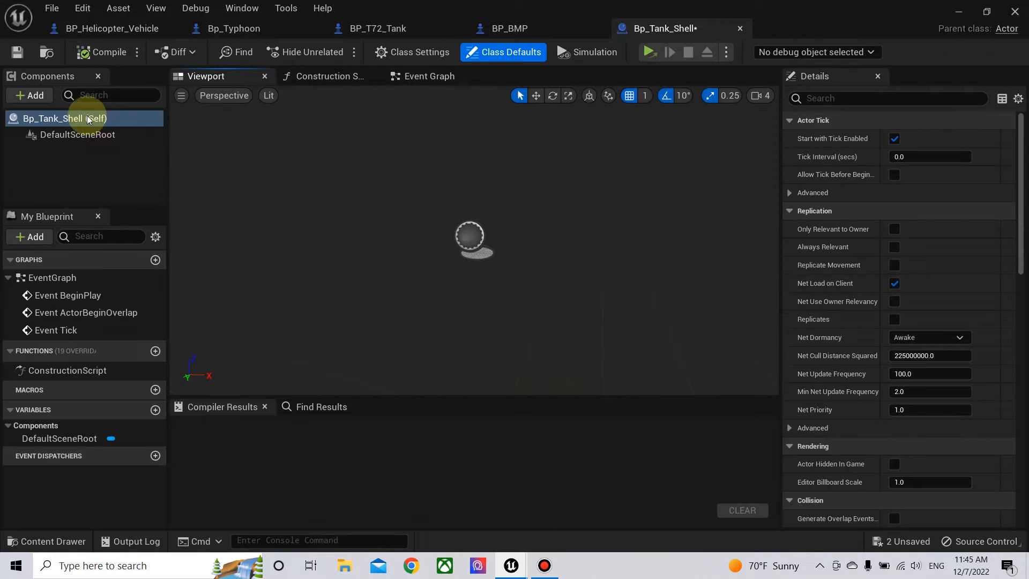
{"action": "left_click", "coordinate": [36, 96]}
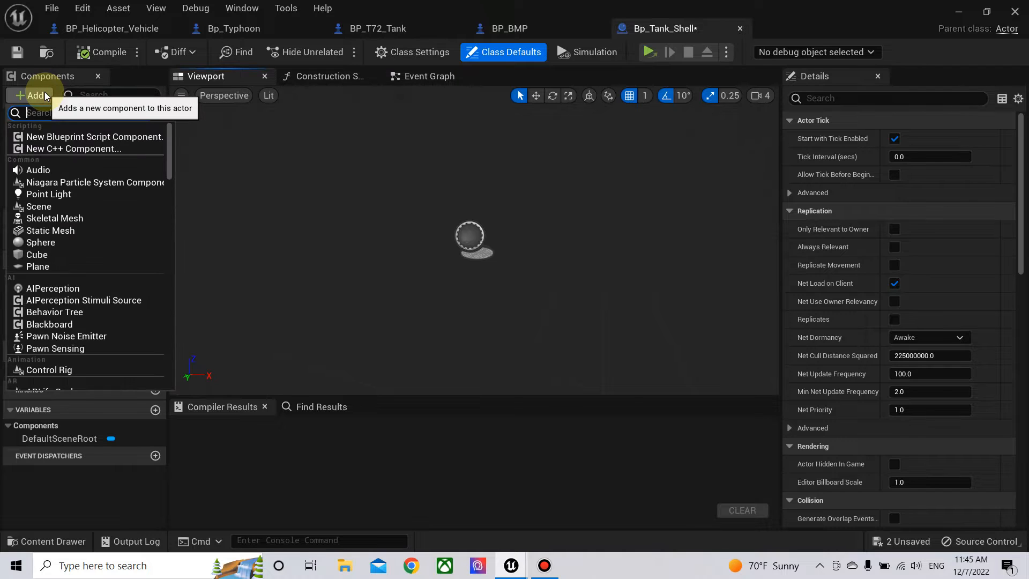
{"action": "type", "text": "coll"}
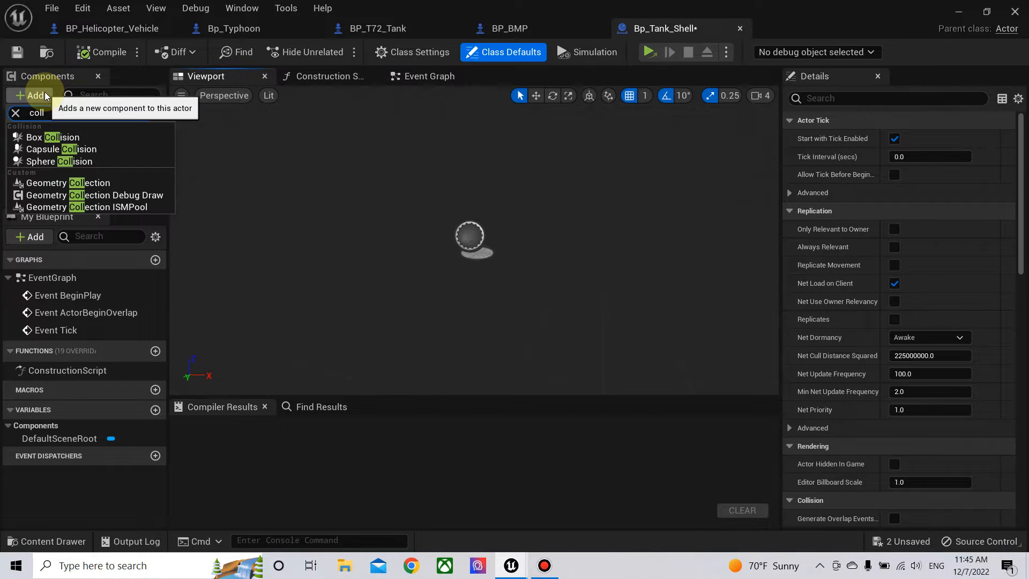
{"action": "left_click", "coordinate": [53, 162]}
{"action": "left_click_drag", "start_coordinate": [53, 150], "coordinate": [66, 128]}
{"action": "left_click", "coordinate": [103, 51]}
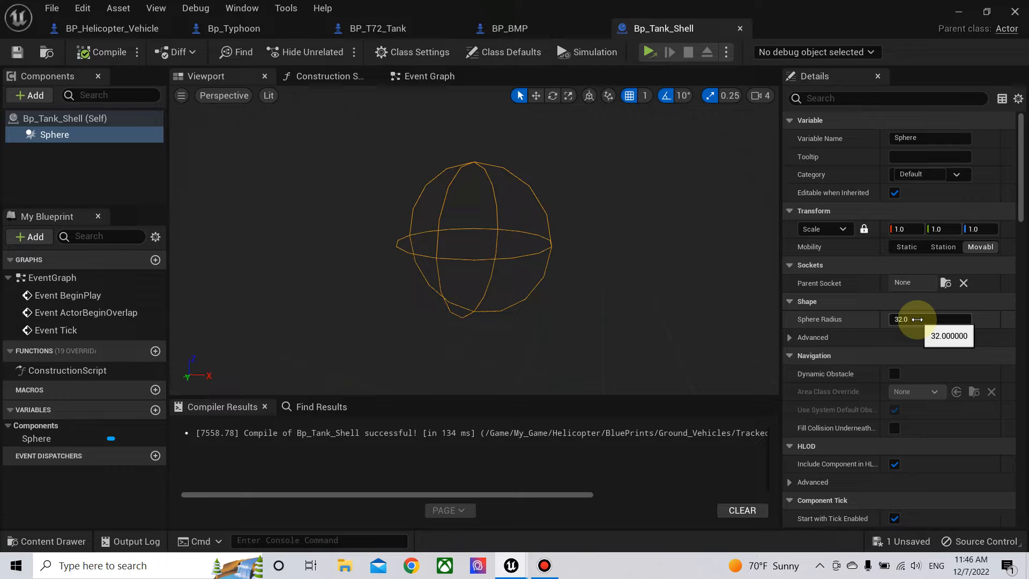
- Set the collision sphere's radius to 16
{"action": "left_click", "coordinate": [917, 319]}
{"action": "type", "text": "16"}
{"action": "key", "text": "Return"}
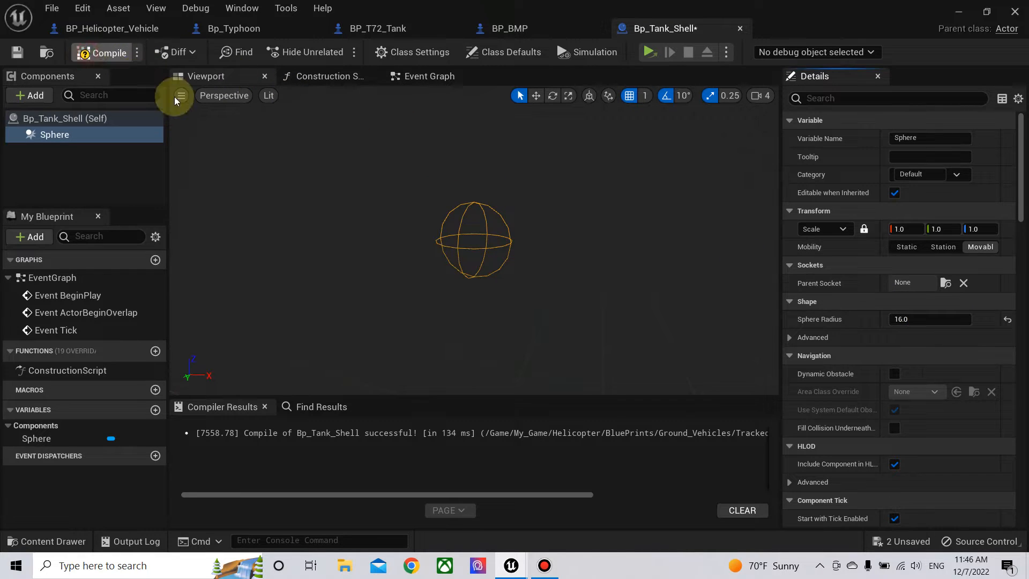
- Set the collision sphere's Collision Presets to BlockAll
{"action": "scroll", "coordinate": [941, 295], "scroll_direction": "down", "scroll_amount": 10}
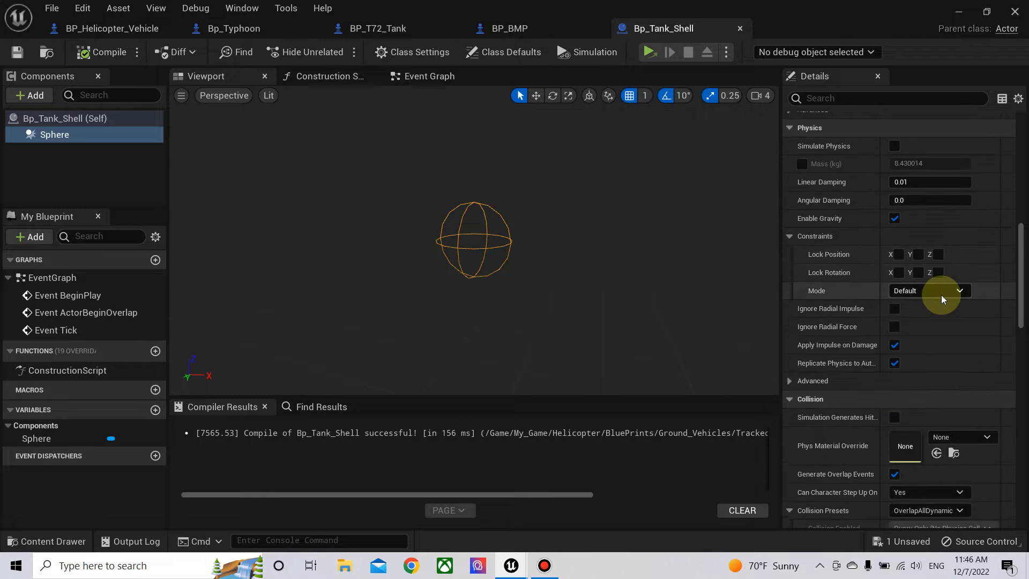
{"action": "scroll", "coordinate": [941, 295], "scroll_direction": "down", "scroll_amount": 10}
{"action": "left_click", "coordinate": [931, 233]}
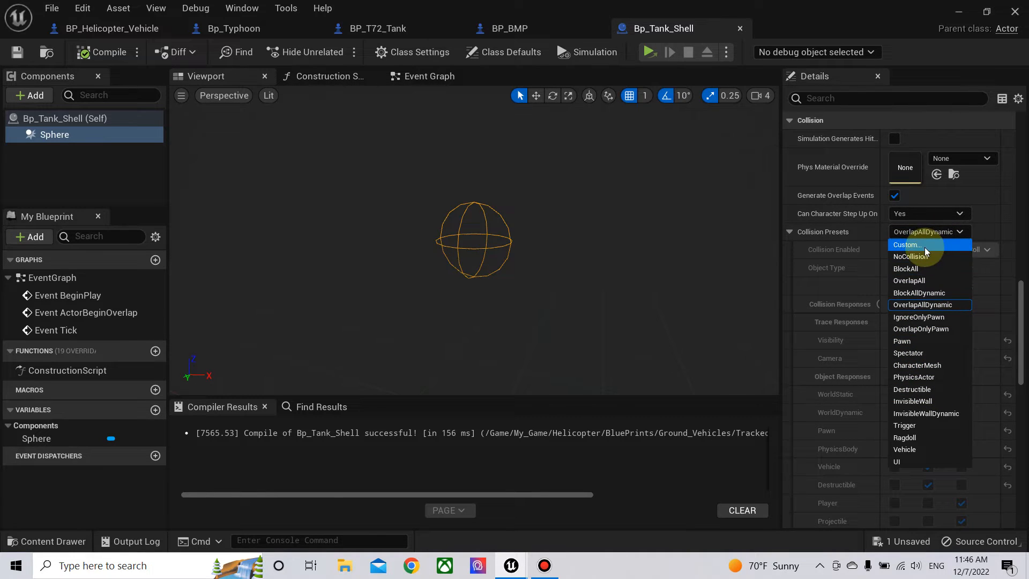
{"action": "left_click", "coordinate": [924, 246]}
{"action": "left_click", "coordinate": [934, 268]}
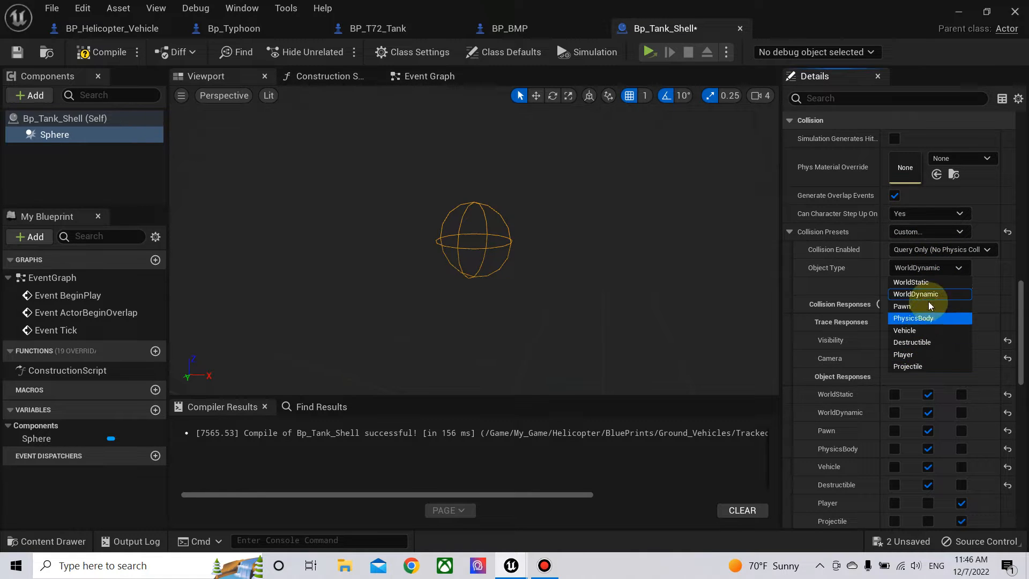
{"action": "left_click", "coordinate": [937, 231]}
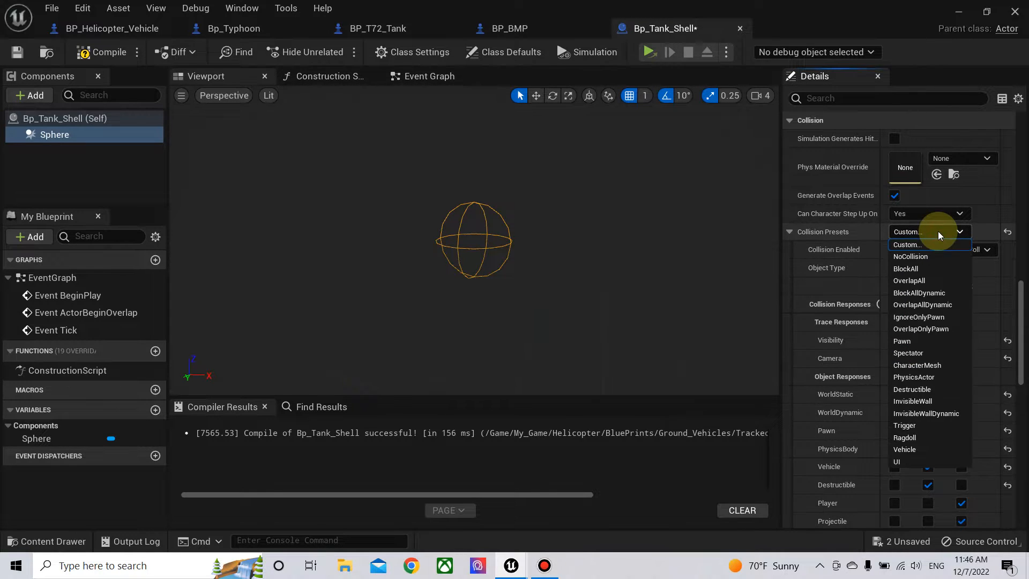
{"action": "left_click", "coordinate": [915, 272]}
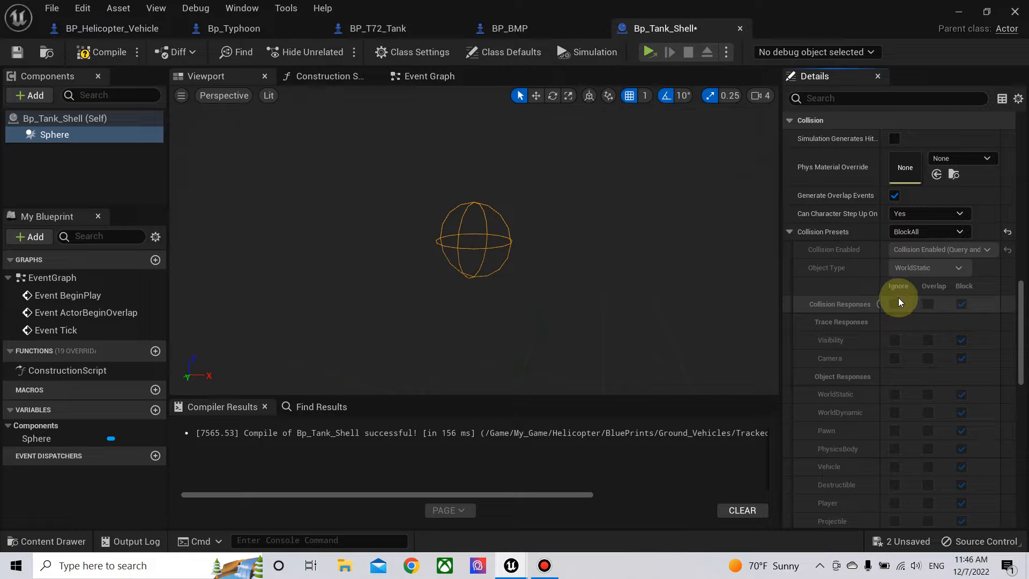
- Enable Simulation Generates Hit Events on the collision sphere, compile, and review its collision responses
{"action": "scroll", "coordinate": [899, 293], "scroll_direction": "down", "scroll_amount": 1}
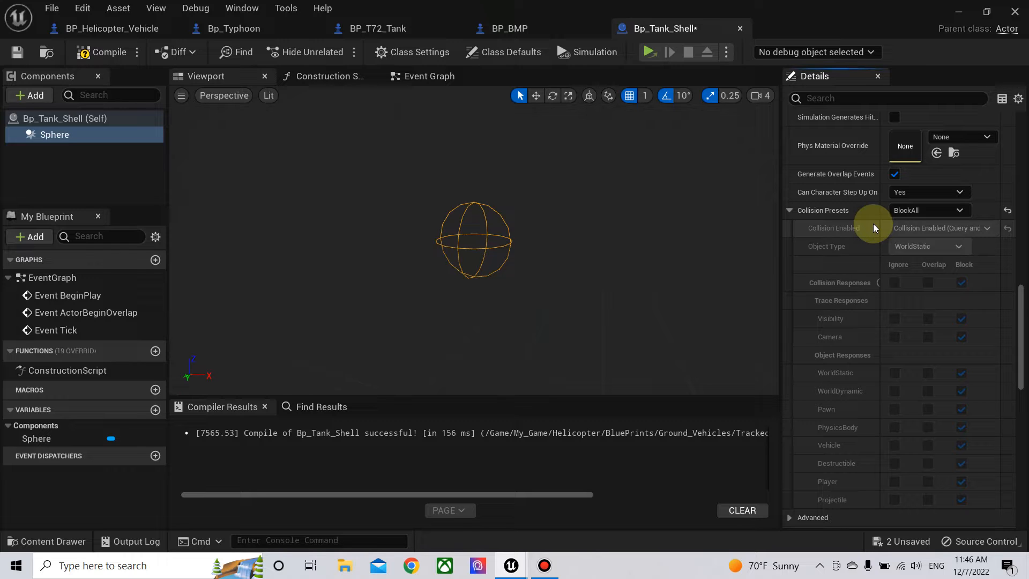
{"action": "left_click", "coordinate": [894, 117]}
{"action": "left_click", "coordinate": [103, 52]}
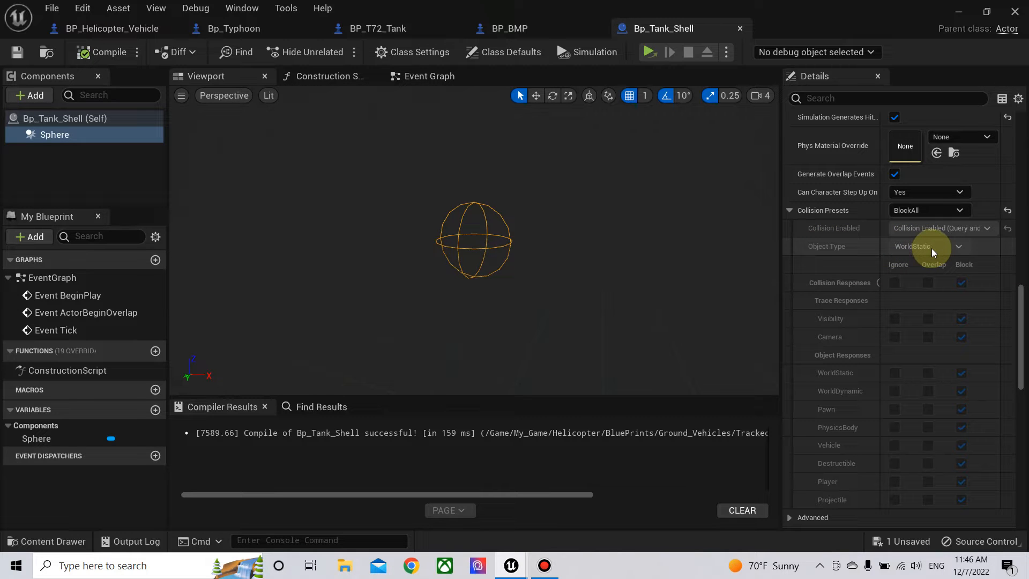
{"action": "scroll", "coordinate": [854, 488], "scroll_direction": "down", "scroll_amount": 3}
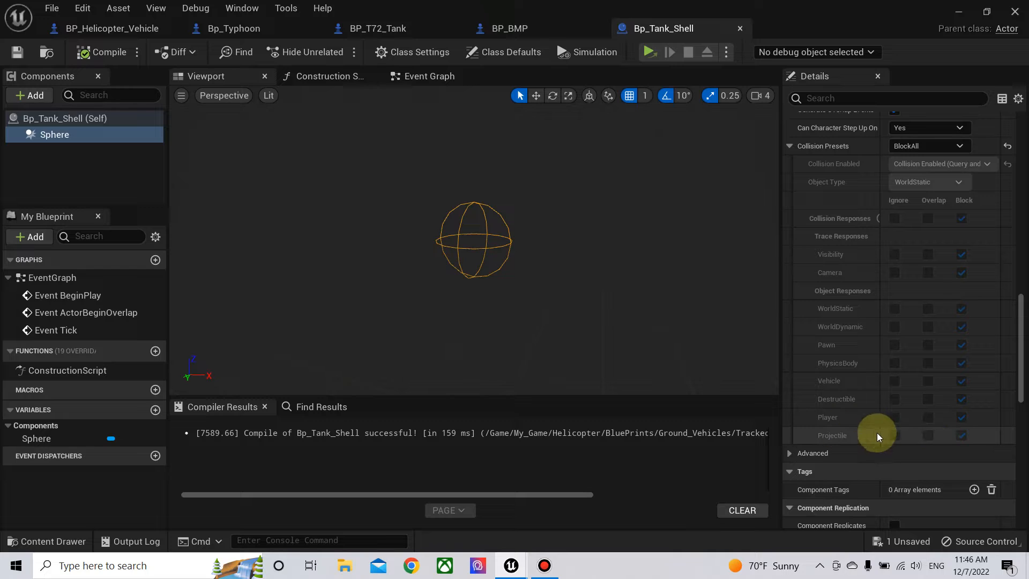
{"action": "scroll", "coordinate": [863, 411], "scroll_direction": "up", "scroll_amount": 3}
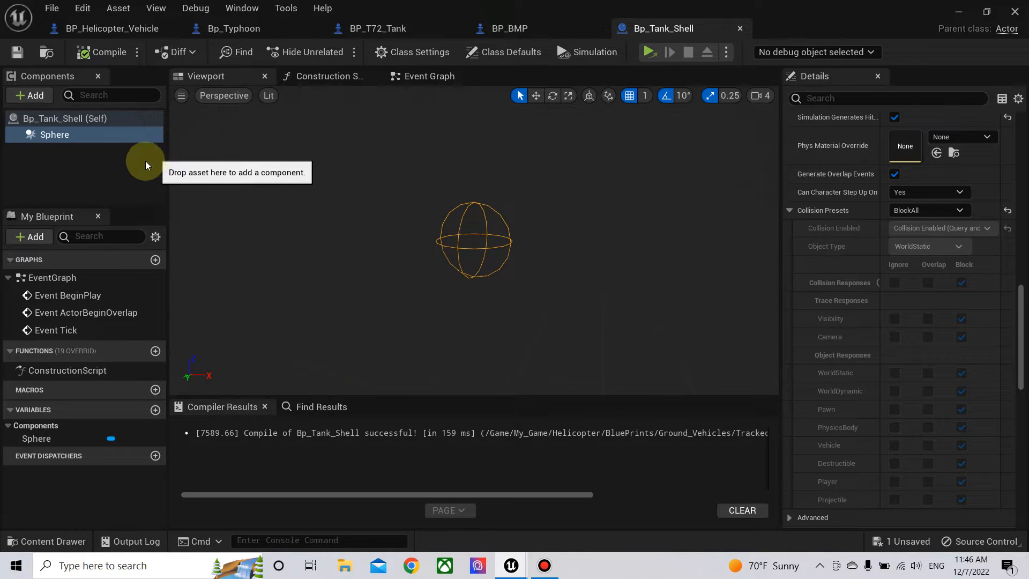
- Add a basic-shape Sphere static mesh component under the collision sphere
{"action": "left_click", "coordinate": [38, 95]}
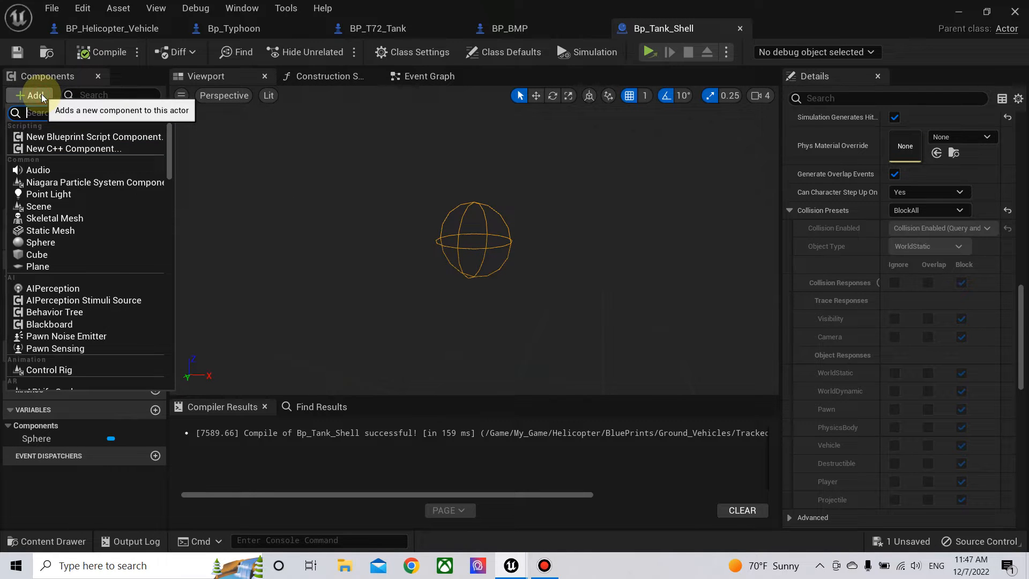
{"action": "type", "text": "stat"}
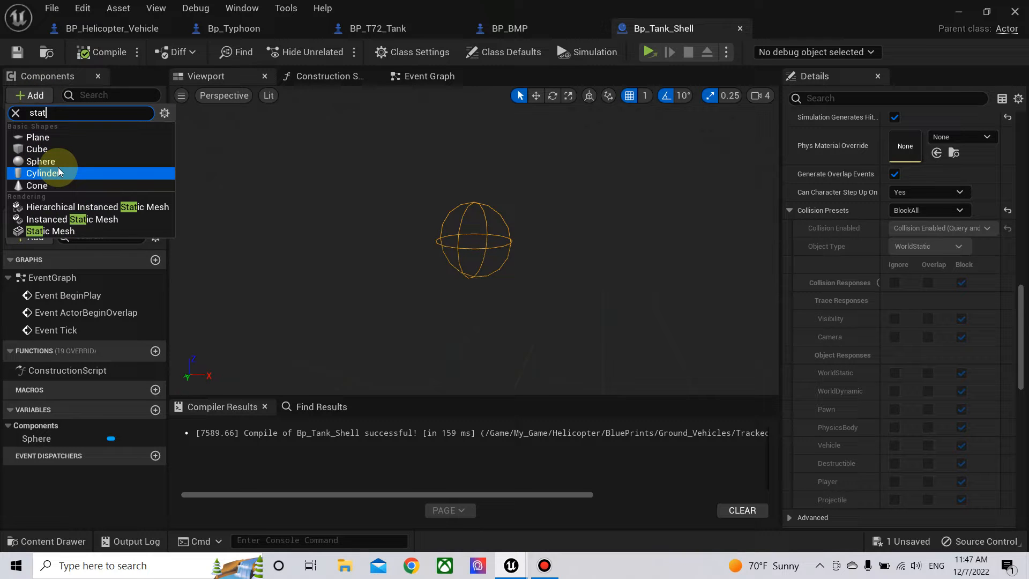
{"action": "left_click", "coordinate": [46, 161]}
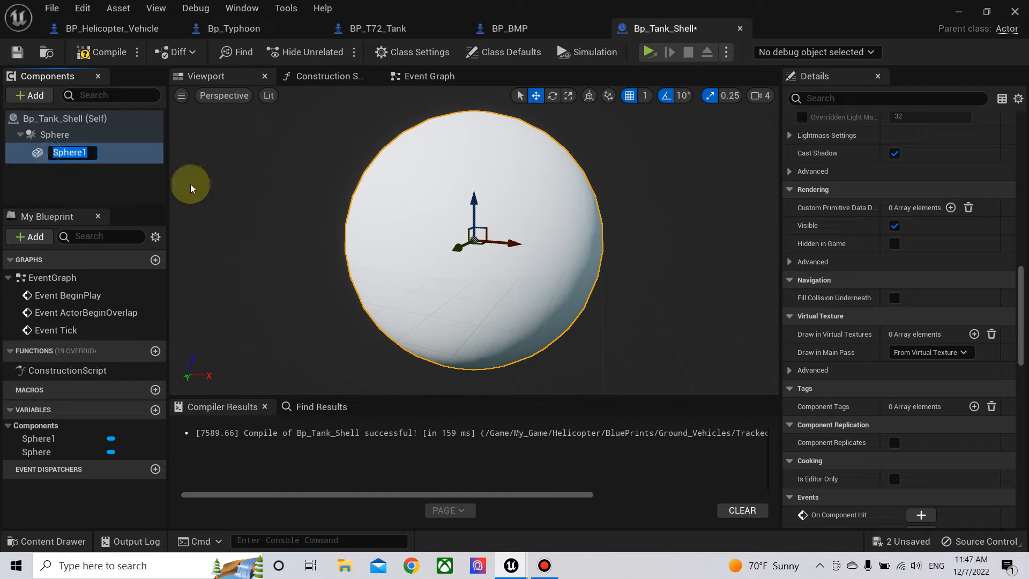
- Scale the Sphere1 mesh uniformly to 0.25 and compile the blueprint
{"action": "scroll", "coordinate": [911, 158], "scroll_direction": "up", "scroll_amount": 10}
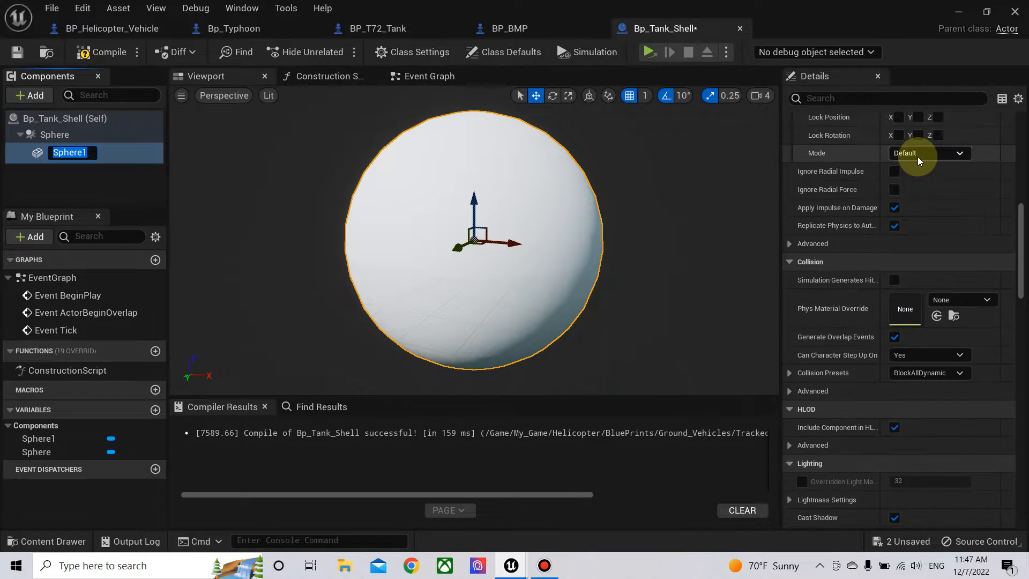
{"action": "scroll", "coordinate": [917, 156], "scroll_direction": "up", "scroll_amount": 12}
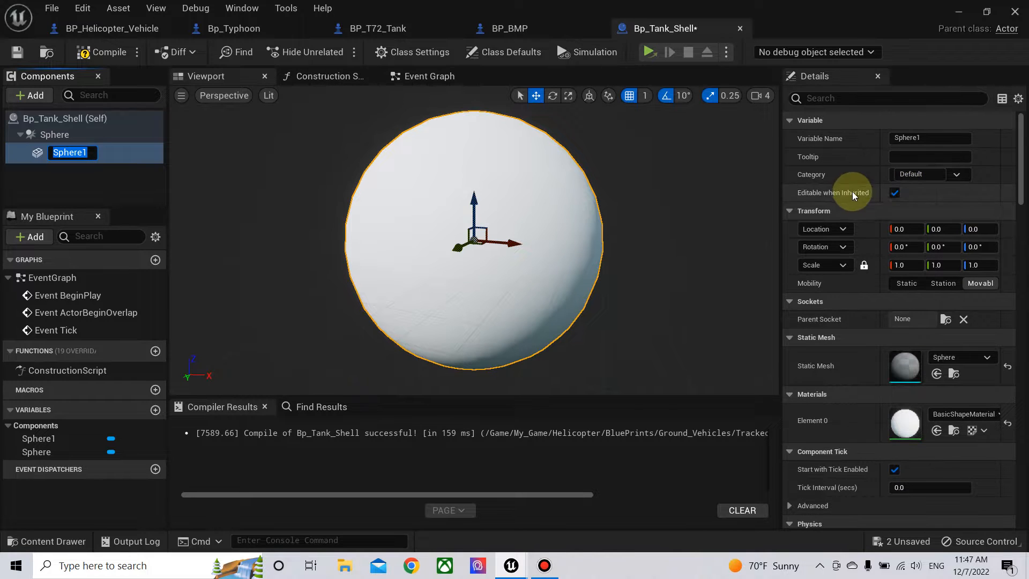
{"action": "scroll", "coordinate": [874, 210], "scroll_direction": "down", "scroll_amount": 3}
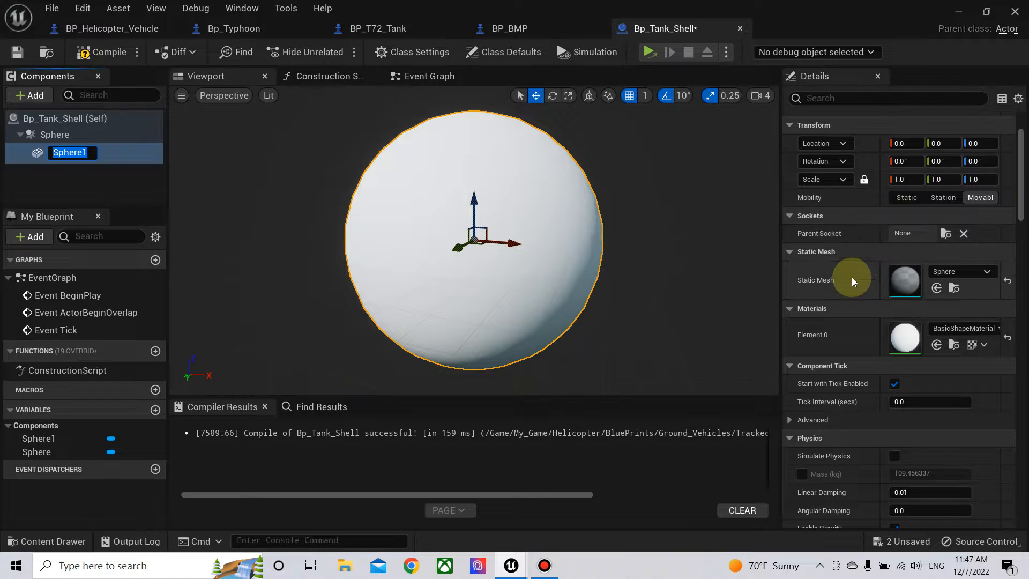
{"action": "left_click", "coordinate": [904, 180]}
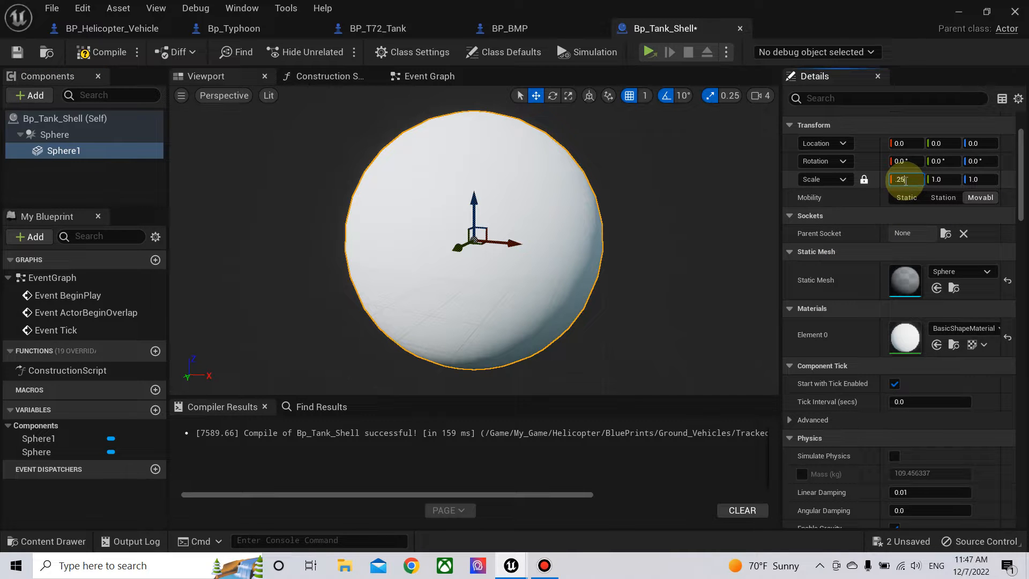
{"action": "type", "text": ".25"}
{"action": "key", "text": "Return"}
{"action": "left_click", "coordinate": [101, 52]}
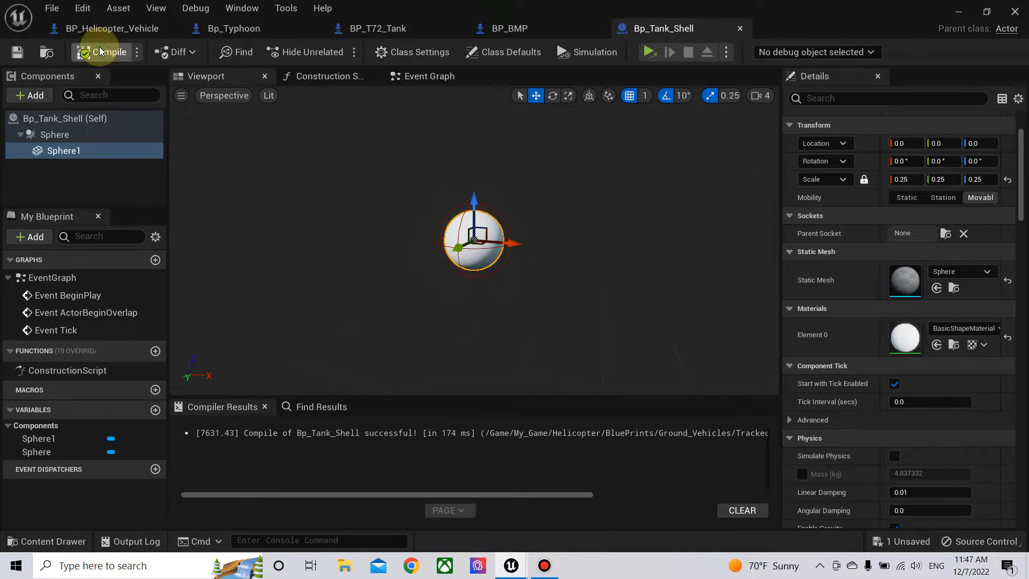
- Assign the M_TankShell material to Element 0 of the Sphere1 mesh
{"action": "left_click", "coordinate": [964, 329]}
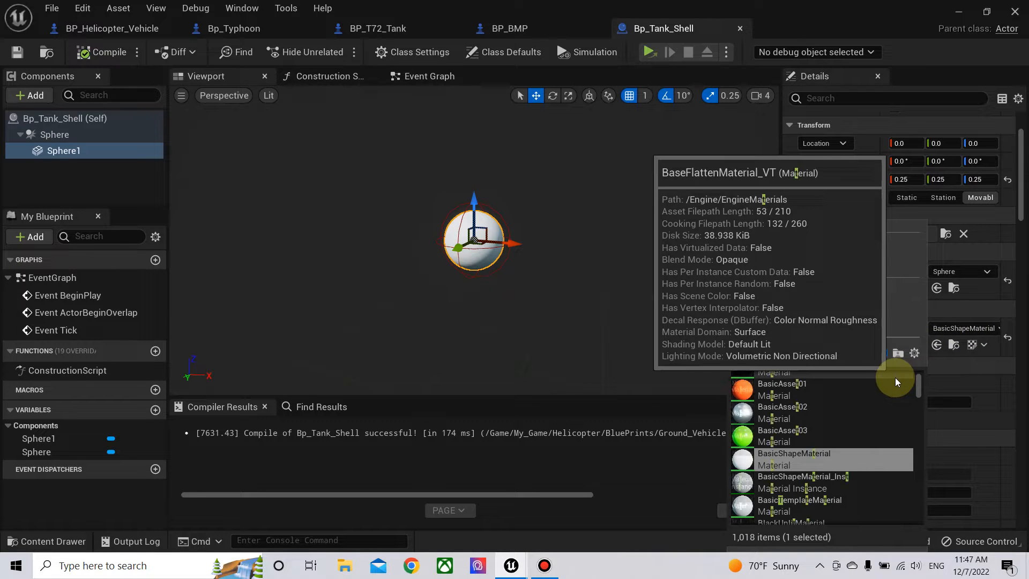
{"action": "type", "text": "tank"}
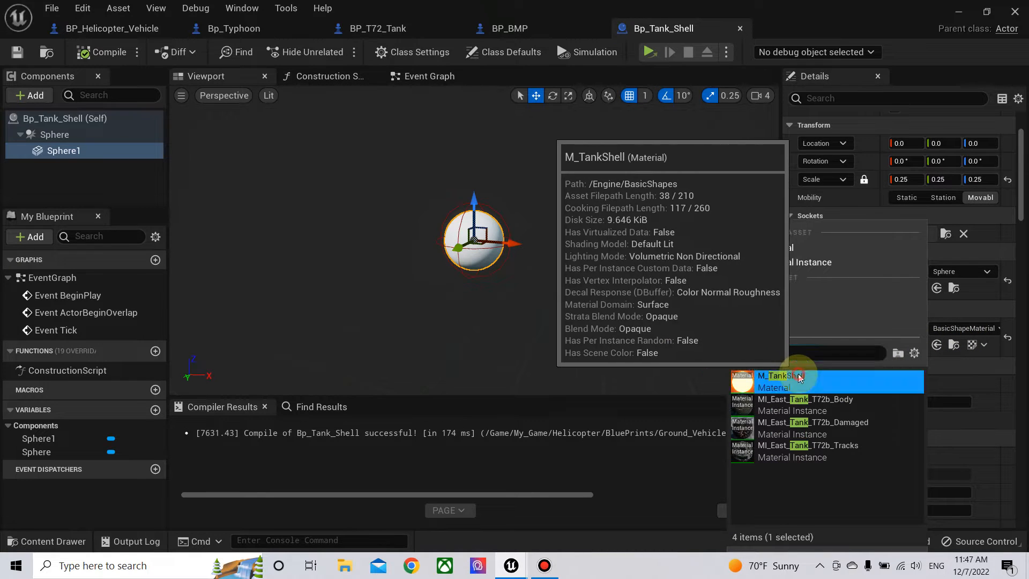
{"action": "left_click", "coordinate": [836, 379]}
- Open M_TankShell, set the Multiply node's B value to 250, save and close it, and compile Bp_Tank_Shell
{"action": "double_click", "coordinate": [910, 331]}
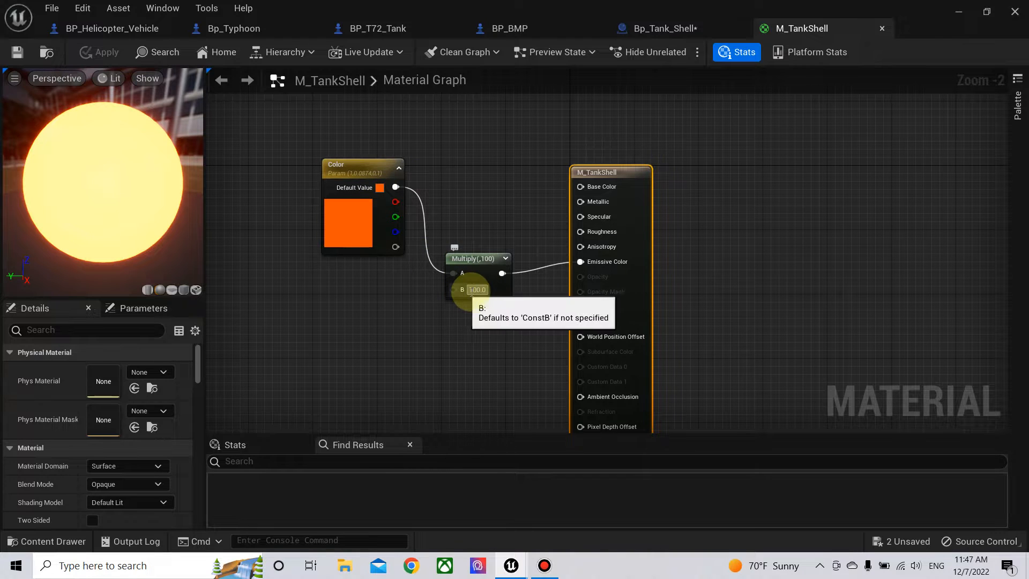
{"action": "left_click", "coordinate": [471, 289]}
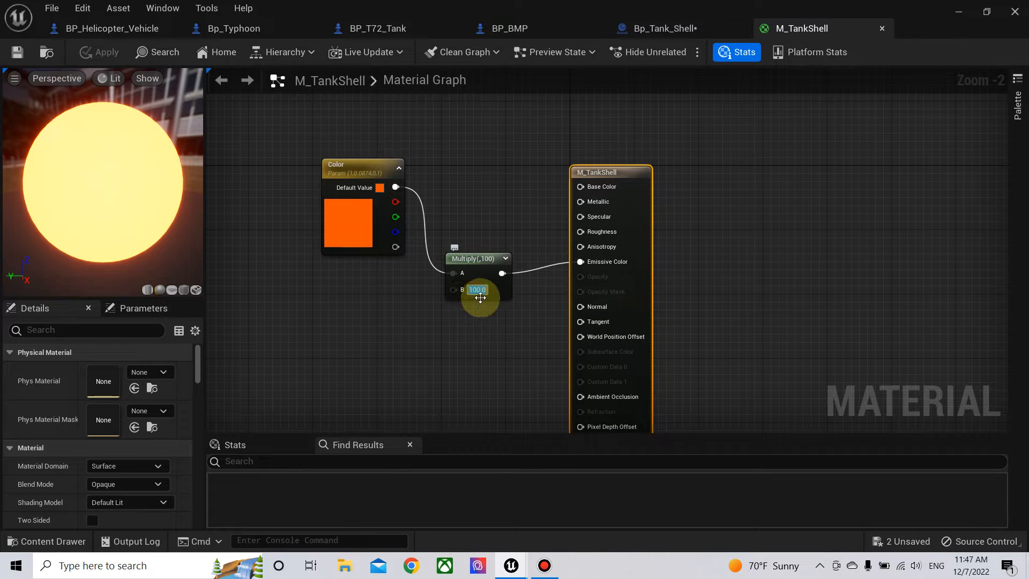
{"action": "key", "text": "Return"}
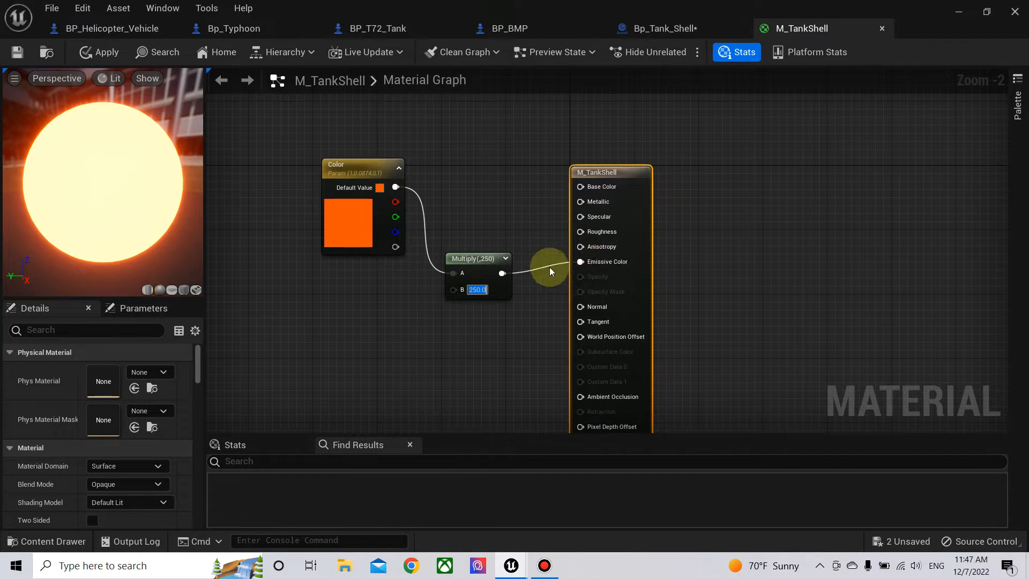
{"action": "left_click", "coordinate": [23, 47]}
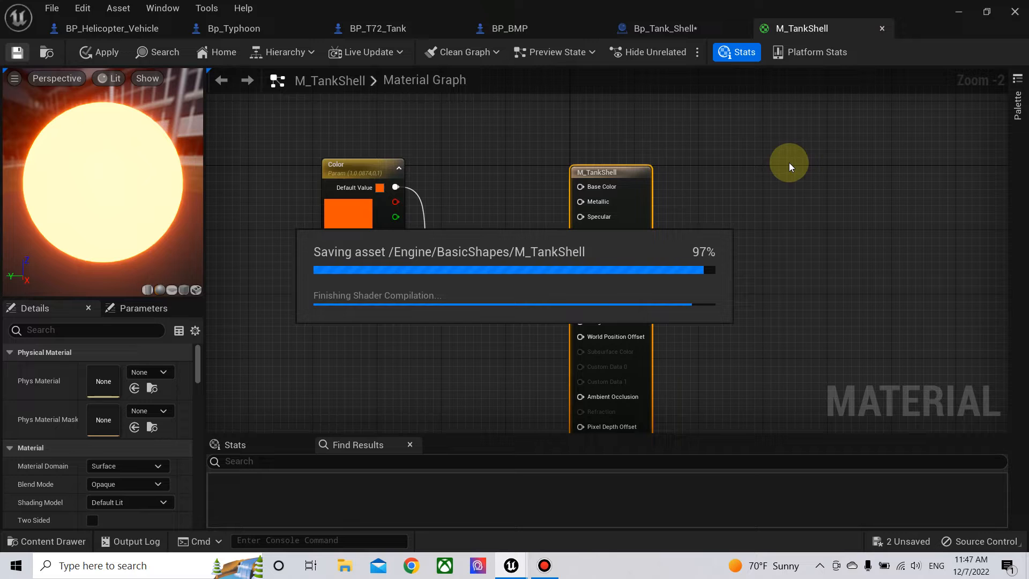
{"action": "left_click", "coordinate": [881, 29]}
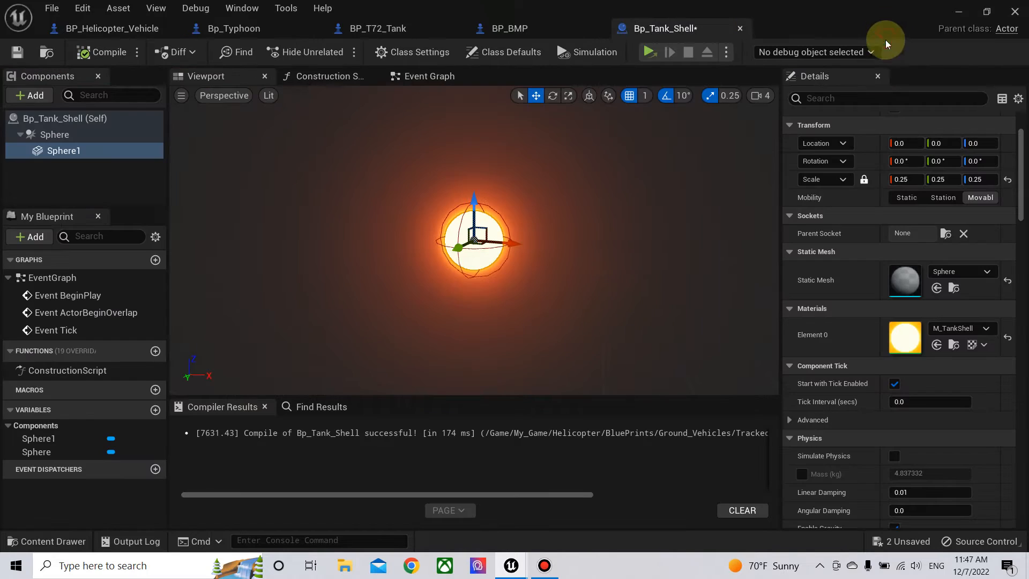
{"action": "left_click", "coordinate": [101, 52]}
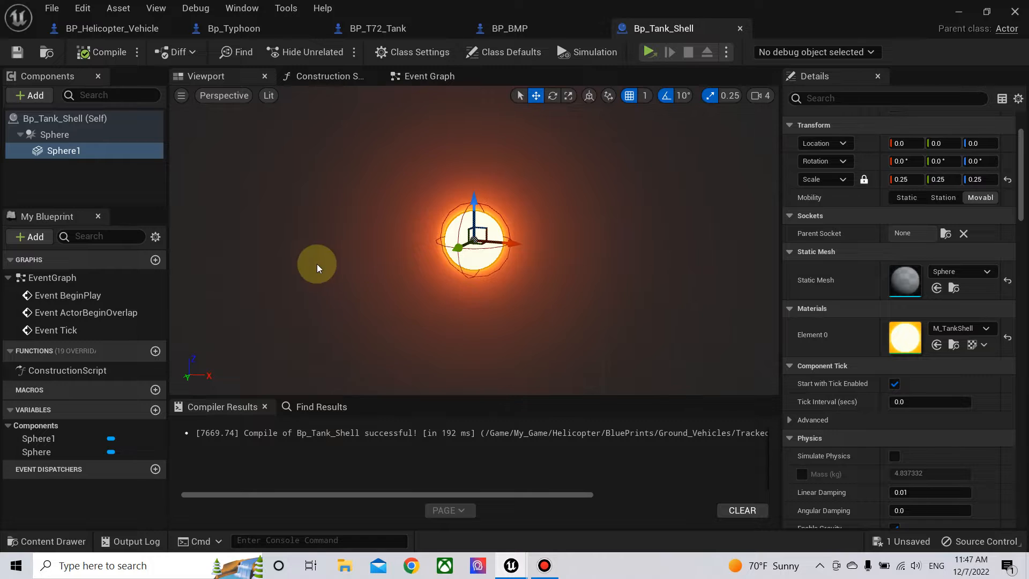
- Add a Projectile Movement component to Bp_Tank_Shell, keeping its default name
{"action": "left_click", "coordinate": [46, 97]}
{"action": "type", "text": "pro"}
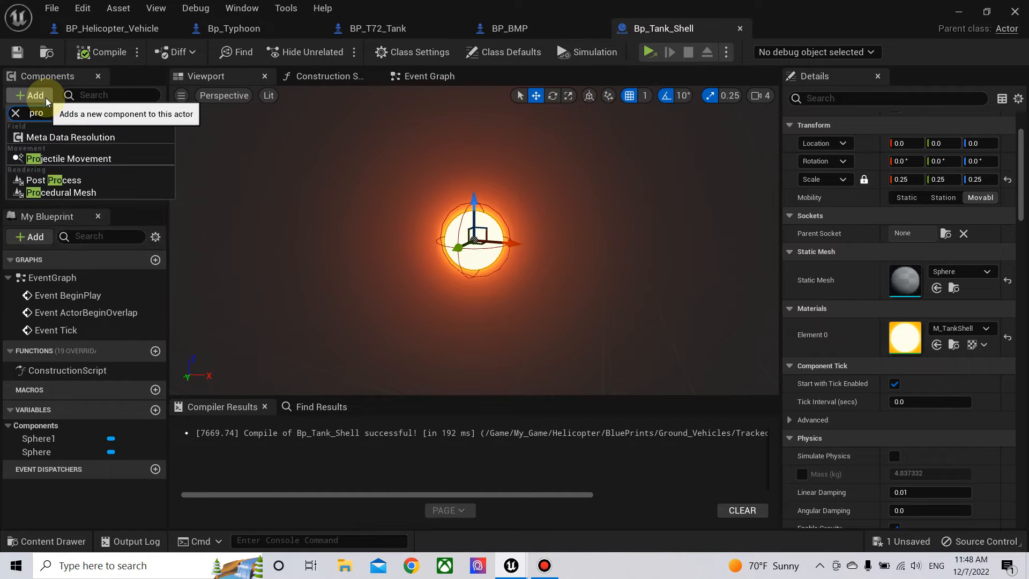
{"action": "left_click", "coordinate": [73, 158]}
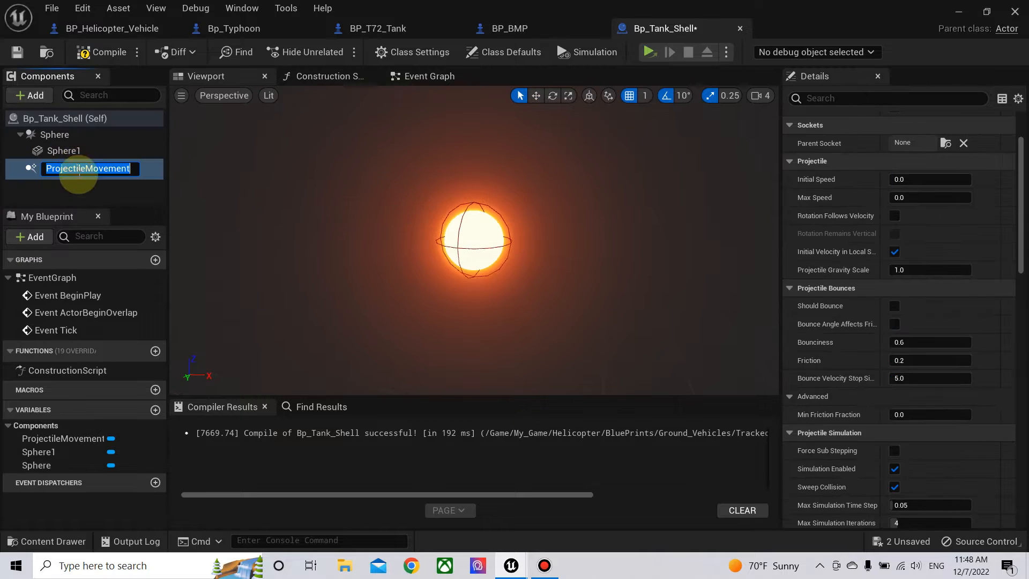
{"action": "left_click", "coordinate": [49, 171]}
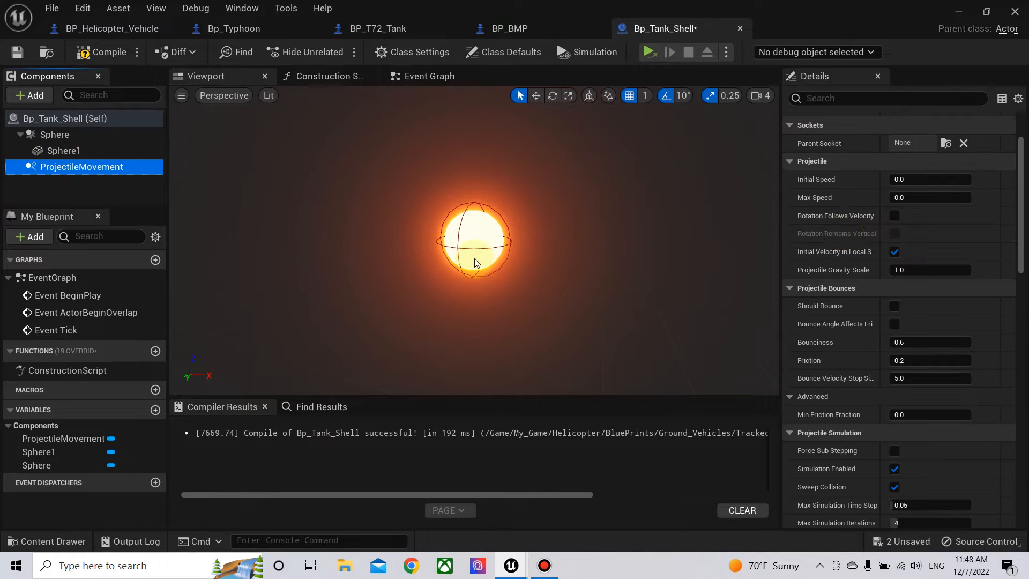
- Set the projectile's Initial Speed to 25000 and Max Speed to 20000, and compile
{"action": "left_click", "coordinate": [917, 179]}
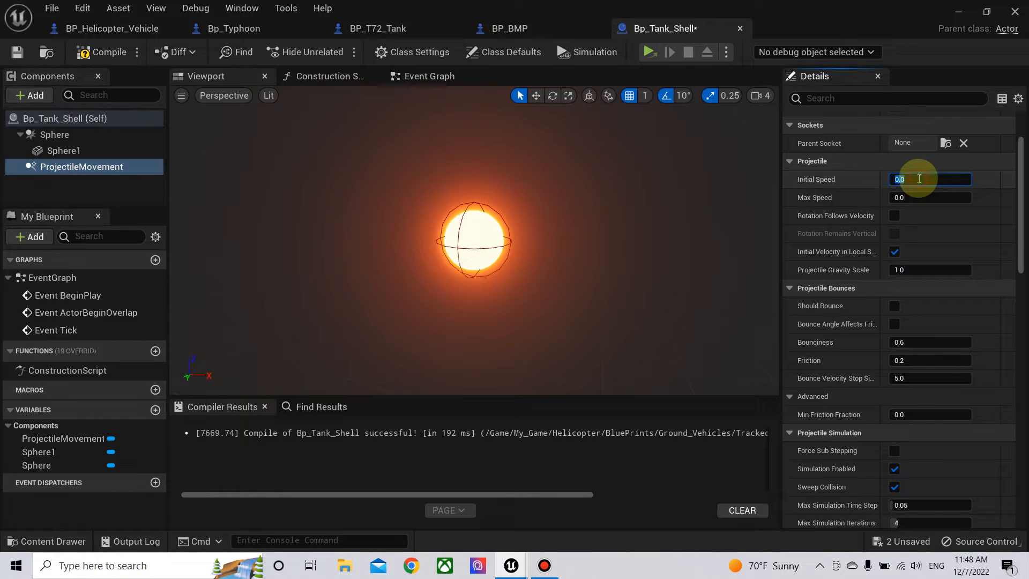
{"action": "type", "text": "25000"}
{"action": "left_click", "coordinate": [919, 198]}
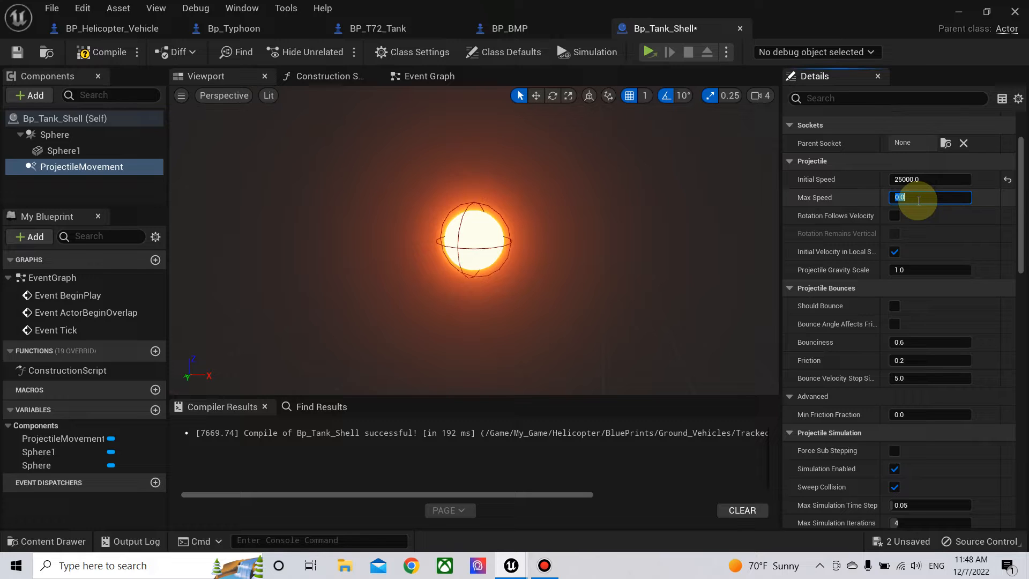
{"action": "type", "text": "20000"}
{"action": "key", "text": "Return"}
{"action": "left_click", "coordinate": [88, 53]}
- Run the blueprint's simulation to preview the shell's flight, and stop it
{"action": "scroll", "coordinate": [821, 288], "scroll_direction": "down", "scroll_amount": 5}
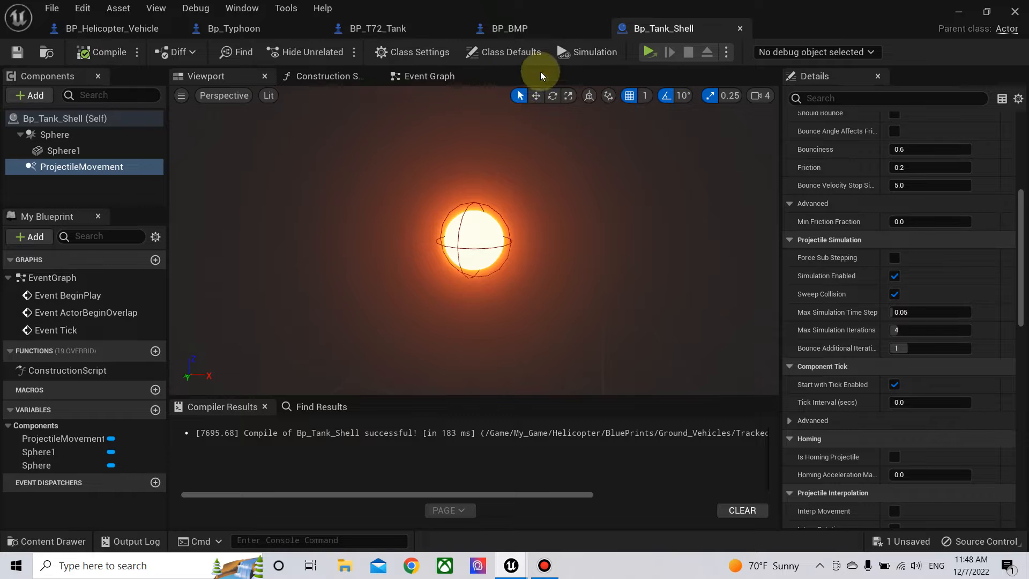
{"action": "left_click", "coordinate": [583, 52]}
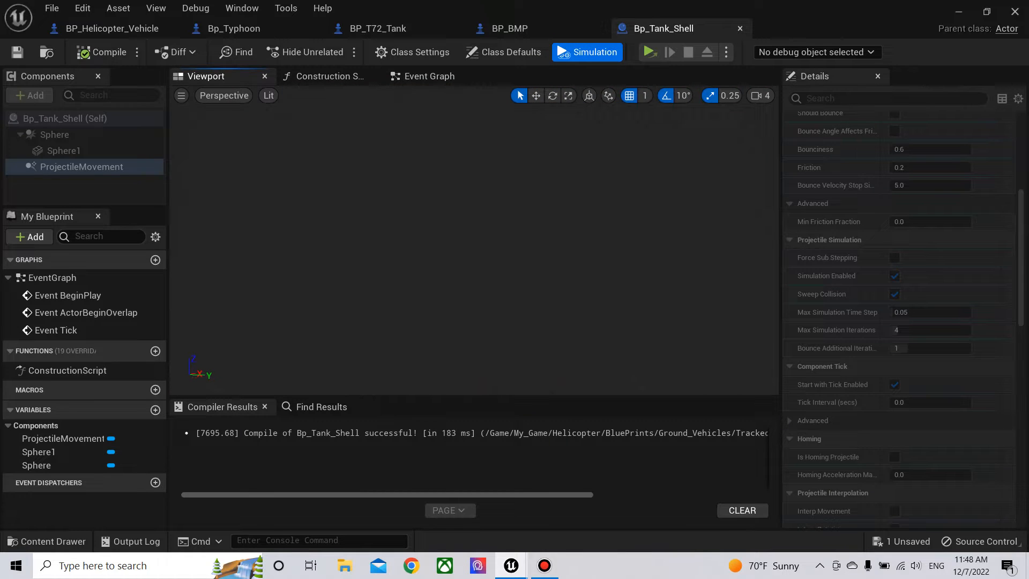
{"action": "left_click", "coordinate": [583, 54]}
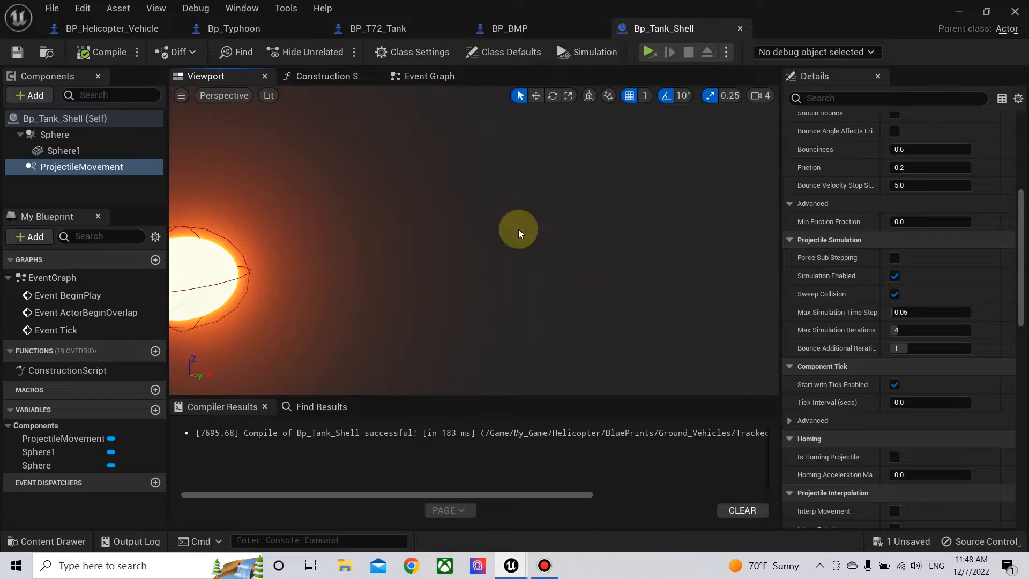
- Compile the blueprint and delete the default BeginPlay, ActorBeginOverlap and Tick nodes from its Event Graph
{"action": "left_click", "coordinate": [101, 51]}
{"action": "left_click", "coordinate": [426, 76]}
{"action": "right_click_drag", "start_coordinate": [515, 193], "coordinate": [492, 228]}
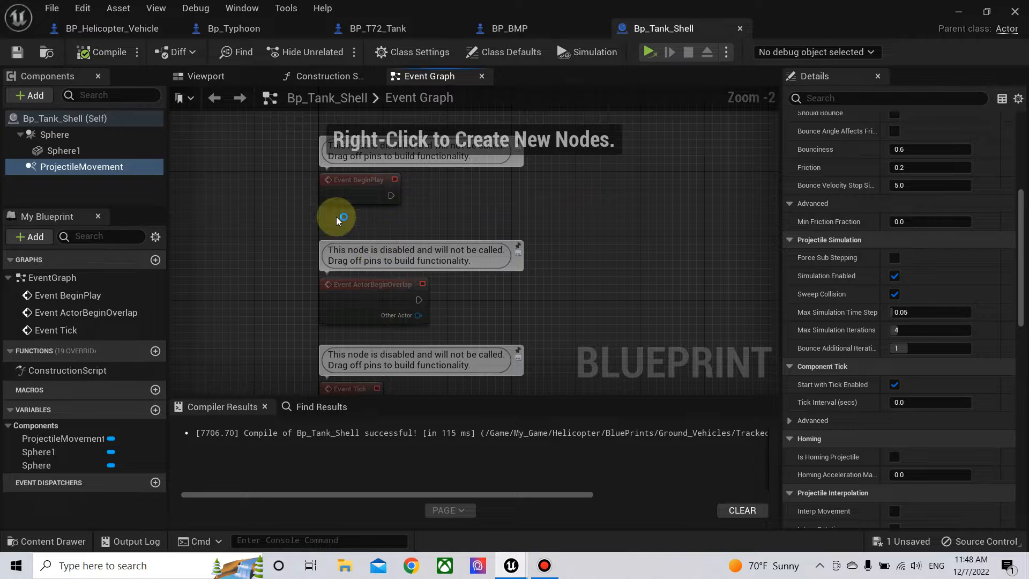
{"action": "left_click_drag", "start_coordinate": [294, 201], "coordinate": [502, 387]}
{"action": "key", "text": "Delete"}
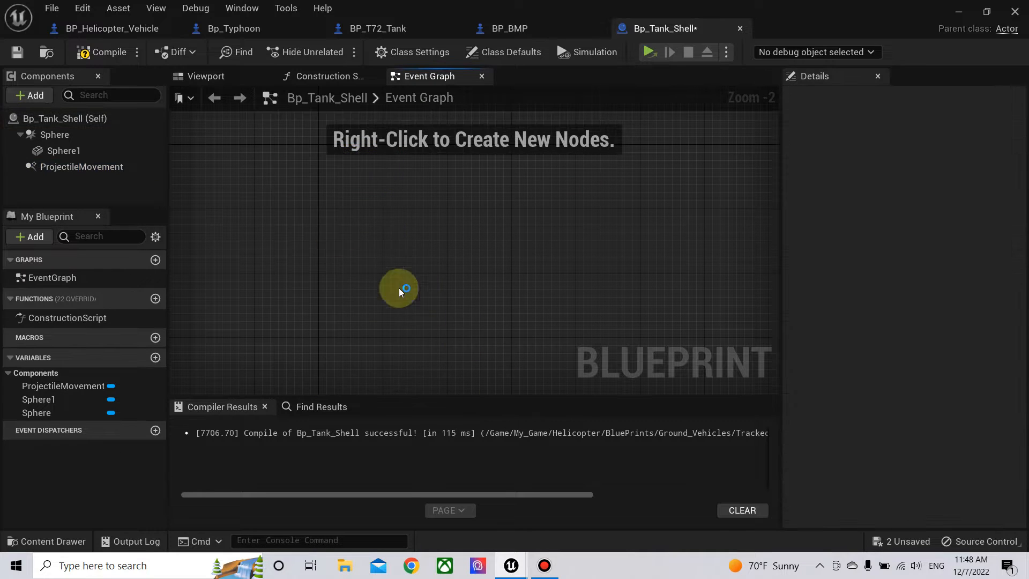
- Add an On Projectile Stop event for the ProjectileMovement component to the Event Graph and compile the blueprint
{"action": "left_click", "coordinate": [100, 51]}
{"action": "left_click", "coordinate": [92, 167]}
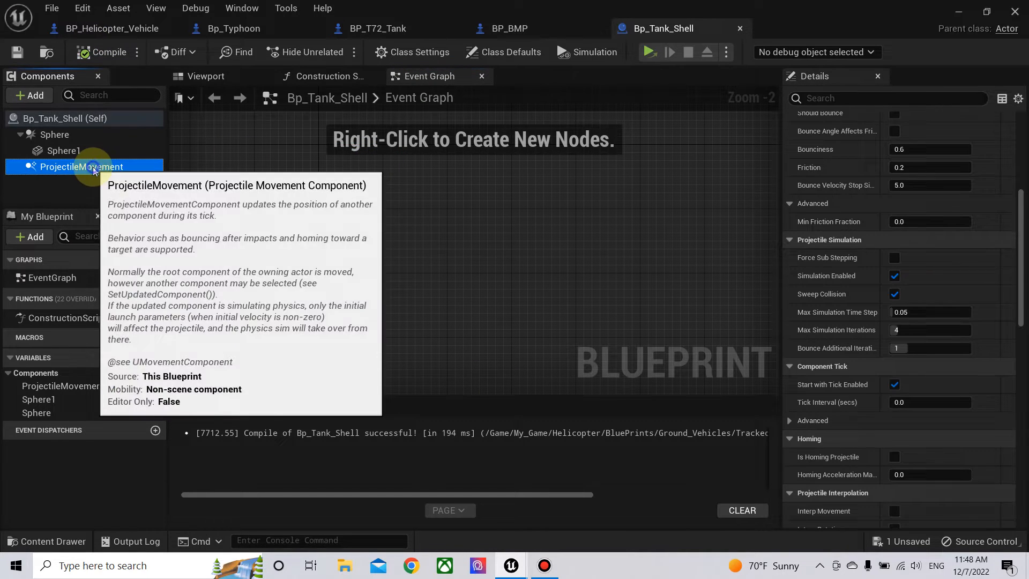
{"action": "right_click", "coordinate": [93, 169]}
{"action": "mouse_move", "coordinate": [130, 194]}
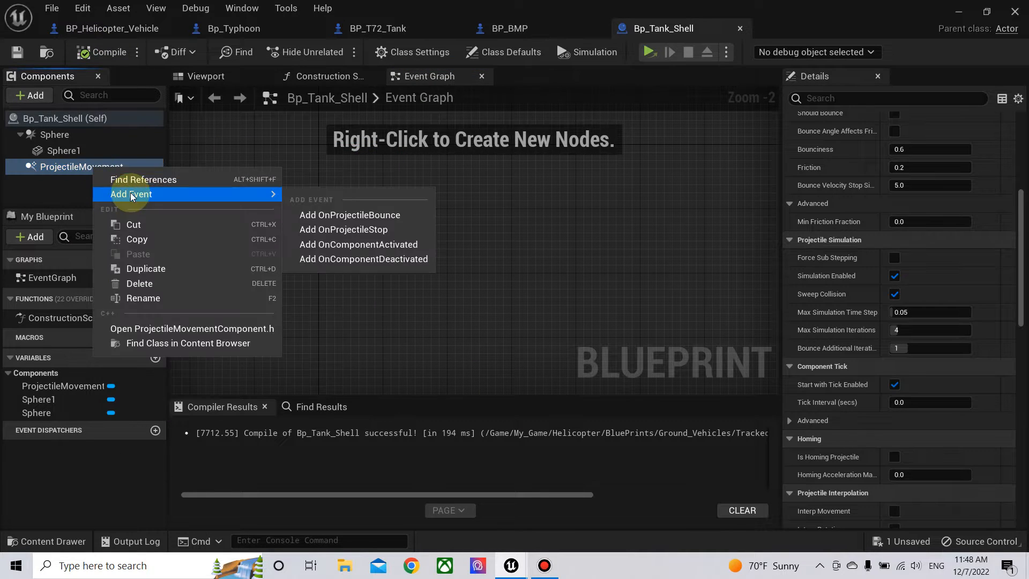
{"action": "left_click", "coordinate": [377, 230]}
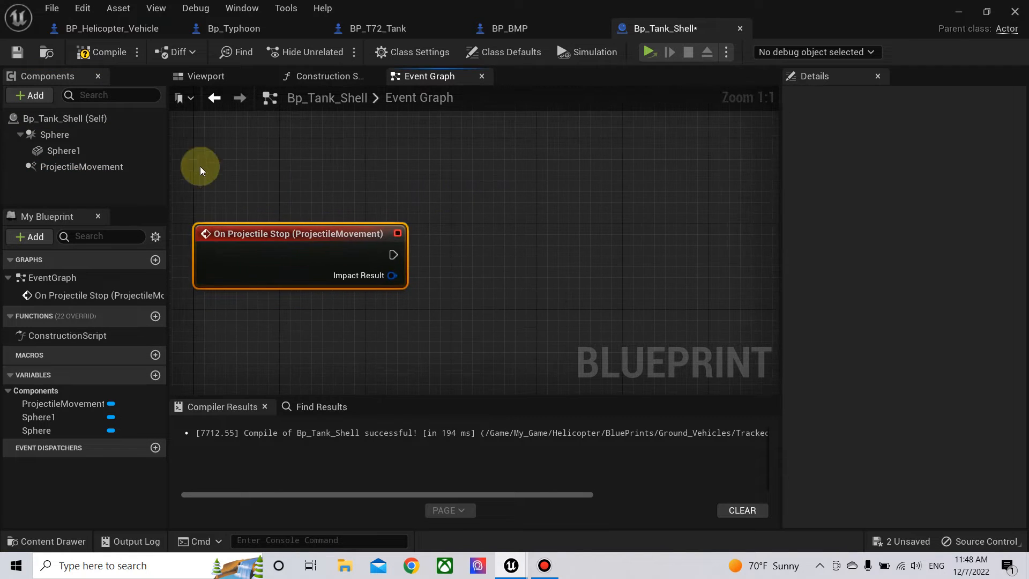
{"action": "left_click", "coordinate": [102, 51]}
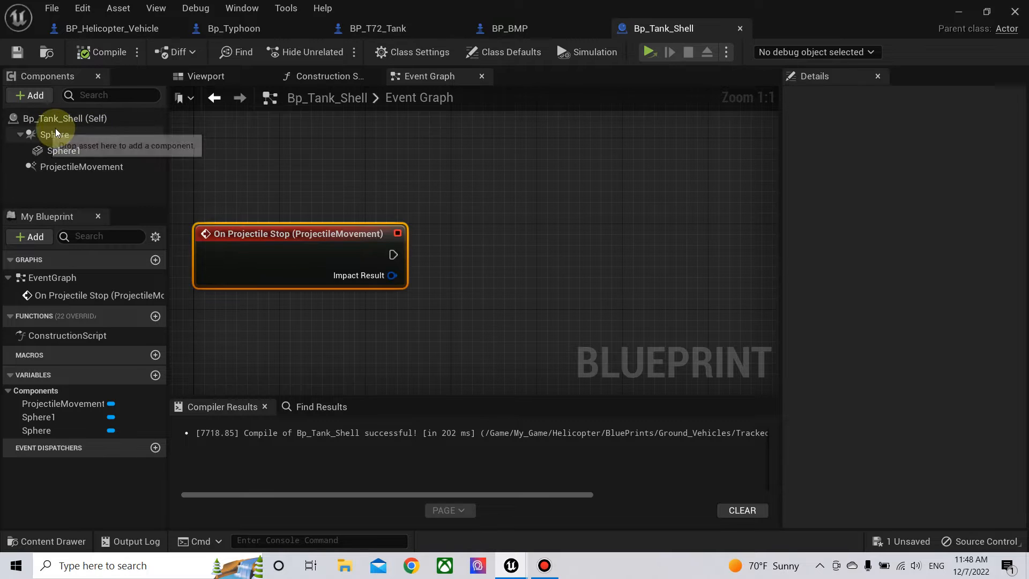
- Set the Sphere1 mesh's collision preset to NoCollision and compile
{"action": "left_click", "coordinate": [63, 150]}
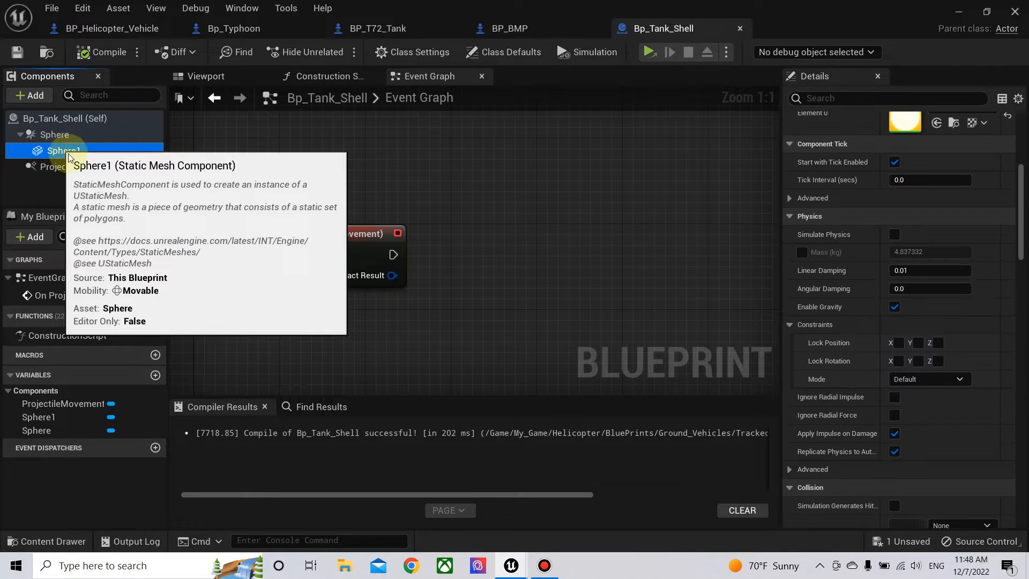
{"action": "scroll", "coordinate": [914, 296], "scroll_direction": "up", "scroll_amount": 5}
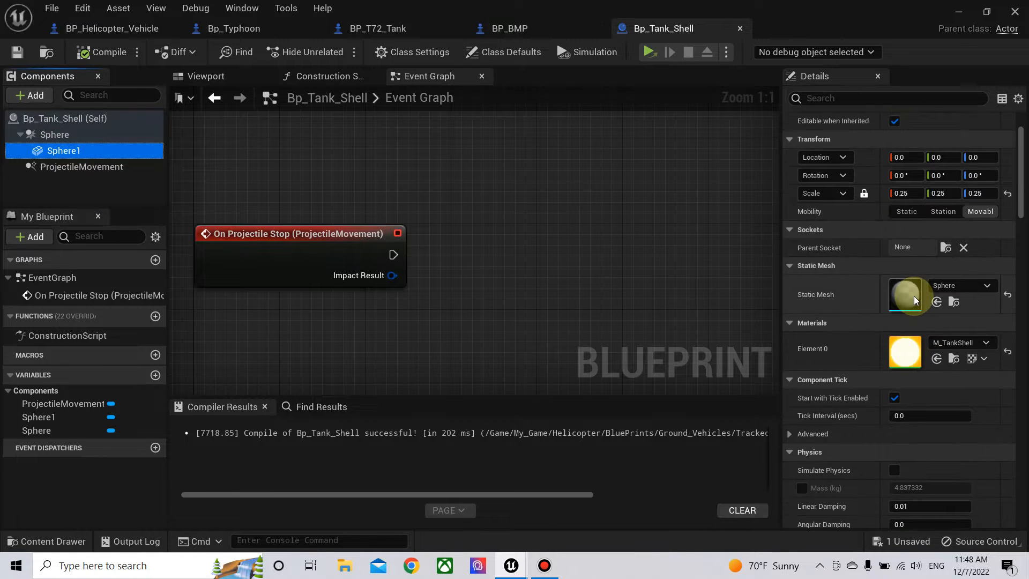
{"action": "scroll", "coordinate": [915, 296], "scroll_direction": "down", "scroll_amount": 6}
{"action": "scroll", "coordinate": [914, 296], "scroll_direction": "down", "scroll_amount": 5}
{"action": "left_click", "coordinate": [938, 213]}
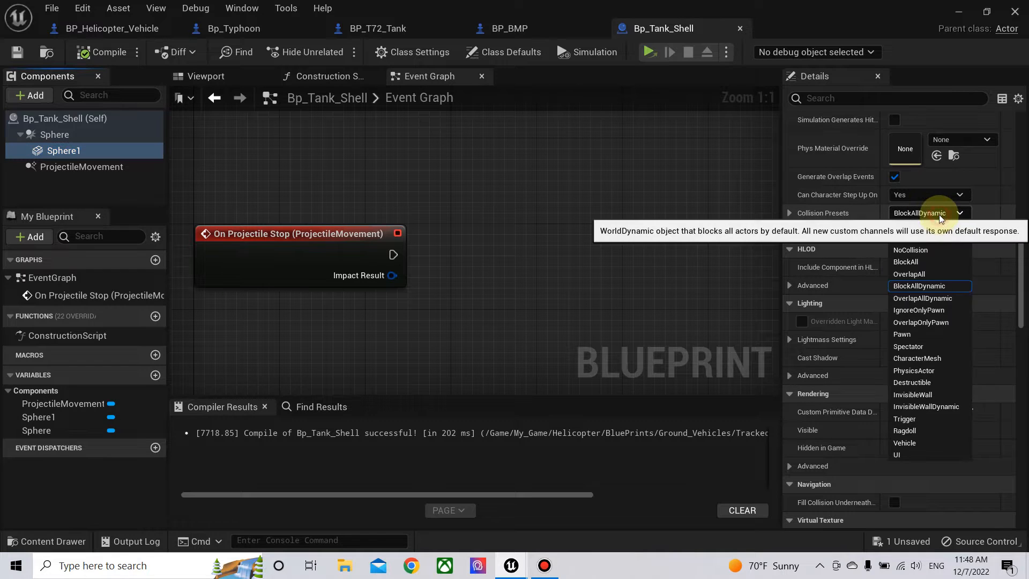
{"action": "left_click", "coordinate": [911, 250]}
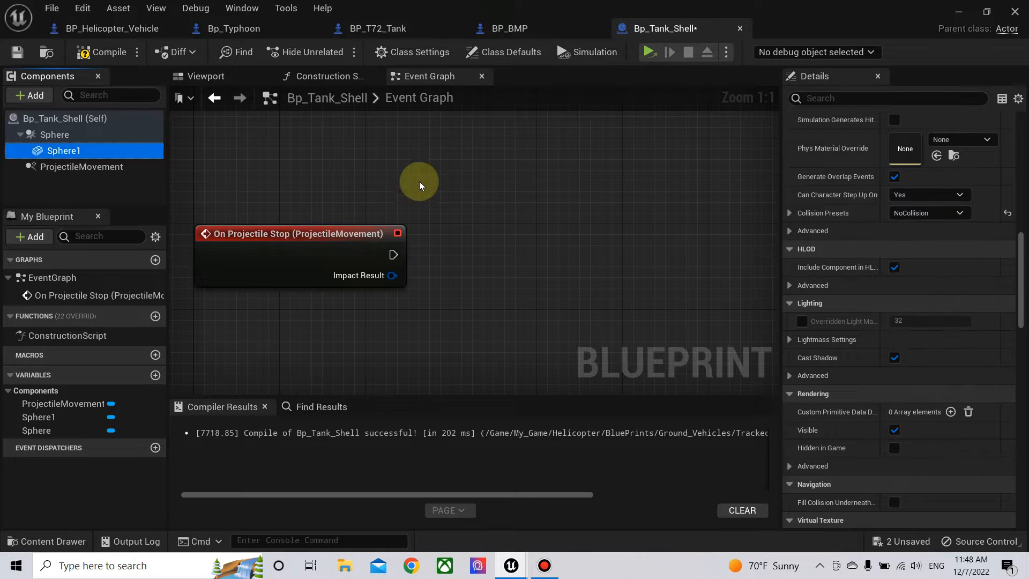
{"action": "left_click", "coordinate": [103, 52]}
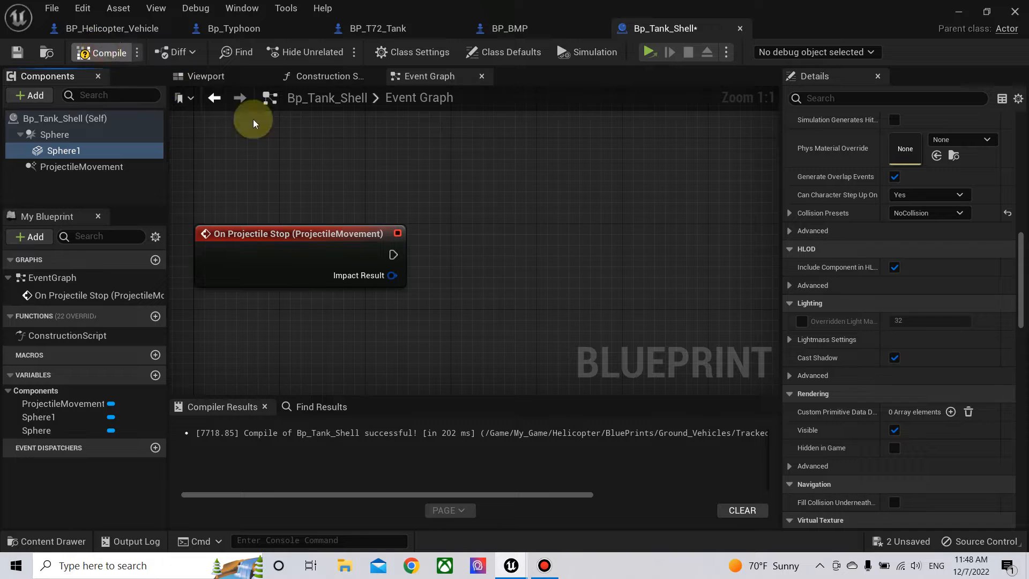
- Review the root Sphere's collision and shape settings and the ProjectileMovement settings, and look up the Sphere's Use CCD option
{"action": "left_click", "coordinate": [62, 134]}
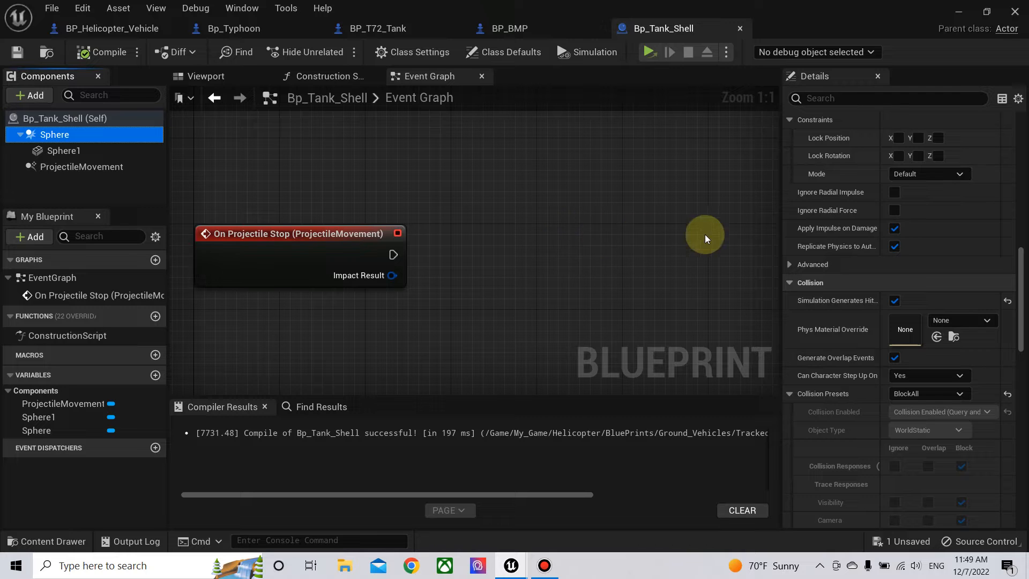
{"action": "scroll", "coordinate": [832, 282], "scroll_direction": "up", "scroll_amount": 10}
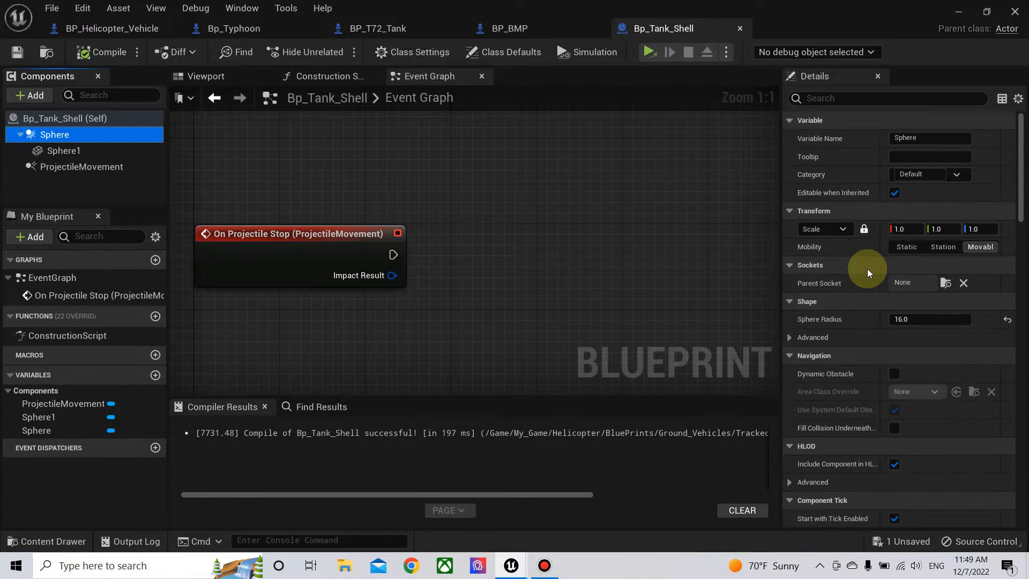
{"action": "scroll", "coordinate": [868, 268], "scroll_direction": "down", "scroll_amount": 5}
{"action": "left_click", "coordinate": [86, 167]}
{"action": "scroll", "coordinate": [836, 233], "scroll_direction": "up", "scroll_amount": 3}
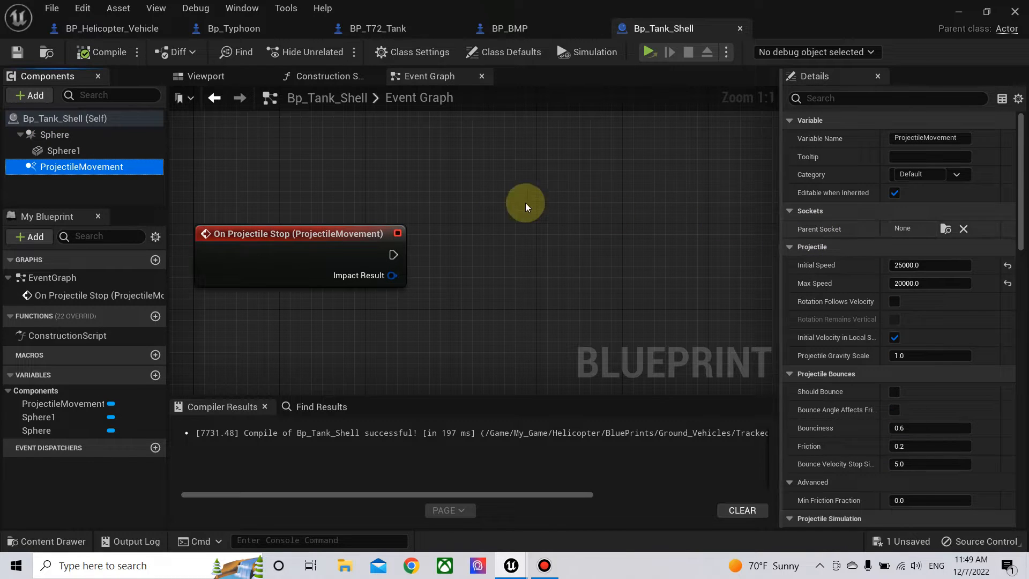
{"action": "left_click", "coordinate": [80, 135]}
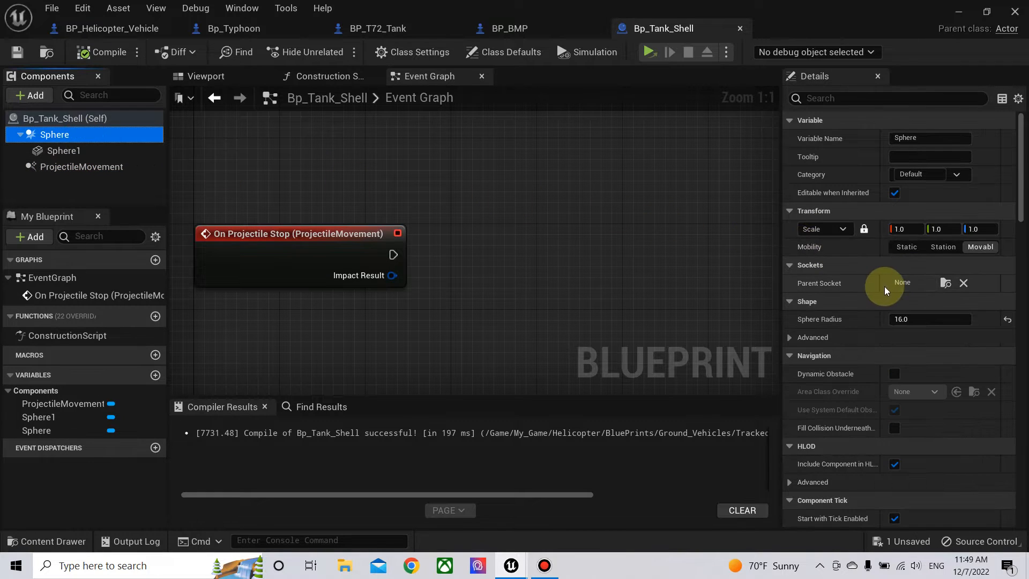
{"action": "left_click", "coordinate": [828, 98]}
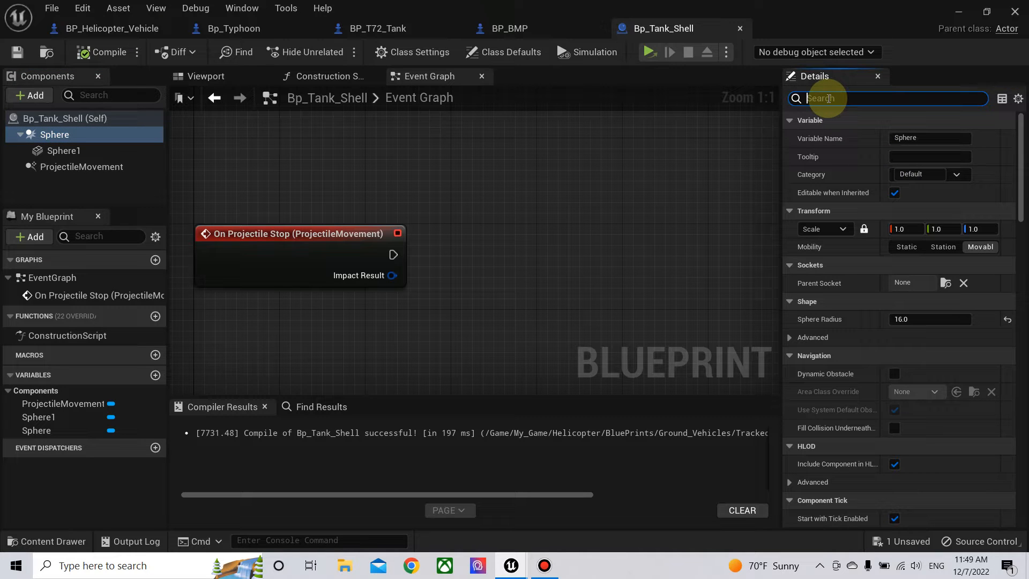
{"action": "type", "text": "ccd"}
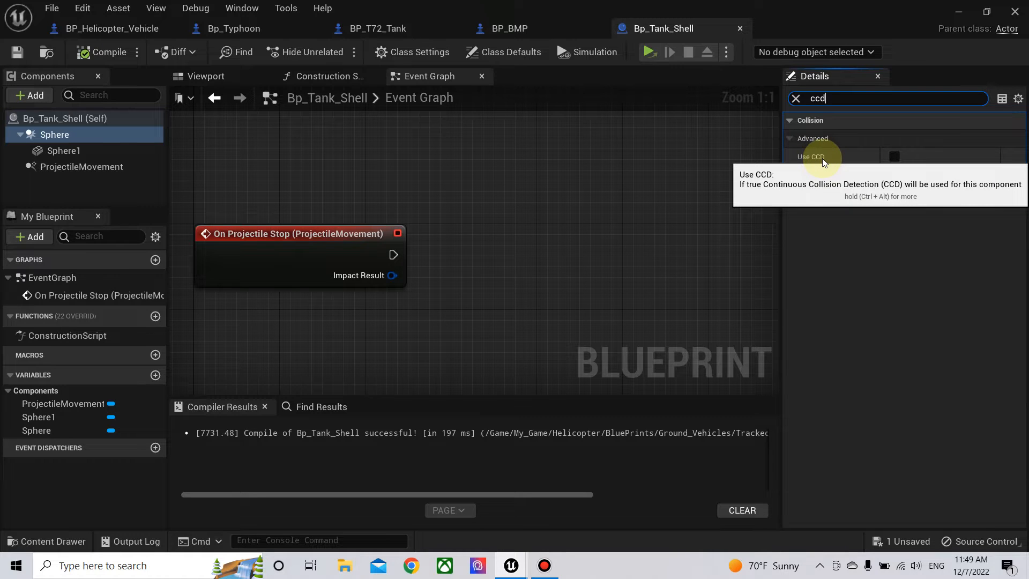
{"action": "key", "text": "ctrl+alt"}
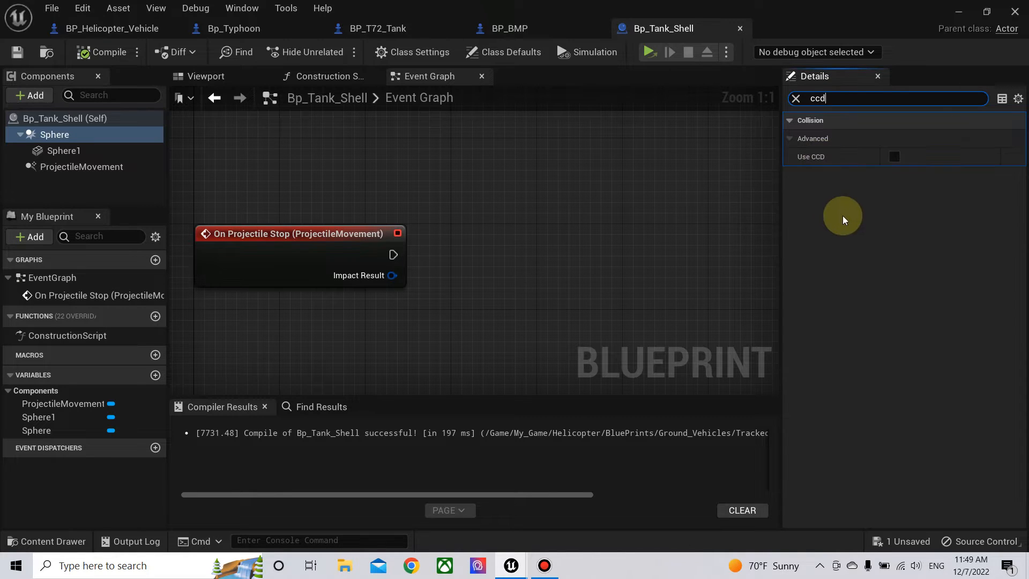
{"action": "left_click", "coordinate": [797, 99]}
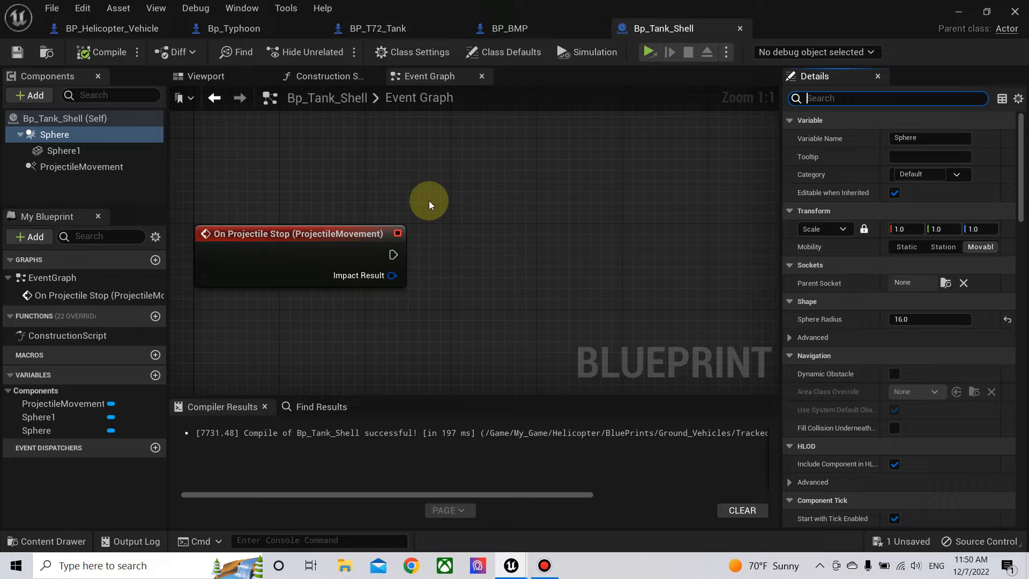
- Save the pending changes to BP_T72_Tank
{"action": "left_click", "coordinate": [900, 541]}
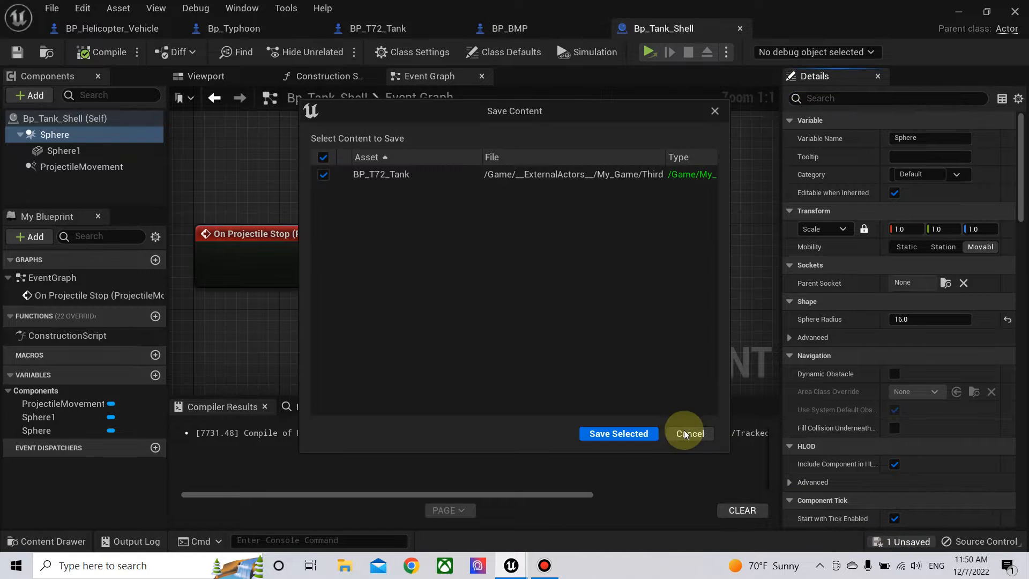
{"action": "left_click", "coordinate": [619, 433]}
- Add a Break Hit Result node on the event's Impact Result, and bring up the node choices for its execution output
{"action": "right_click_drag", "start_coordinate": [487, 310], "coordinate": [464, 308]}
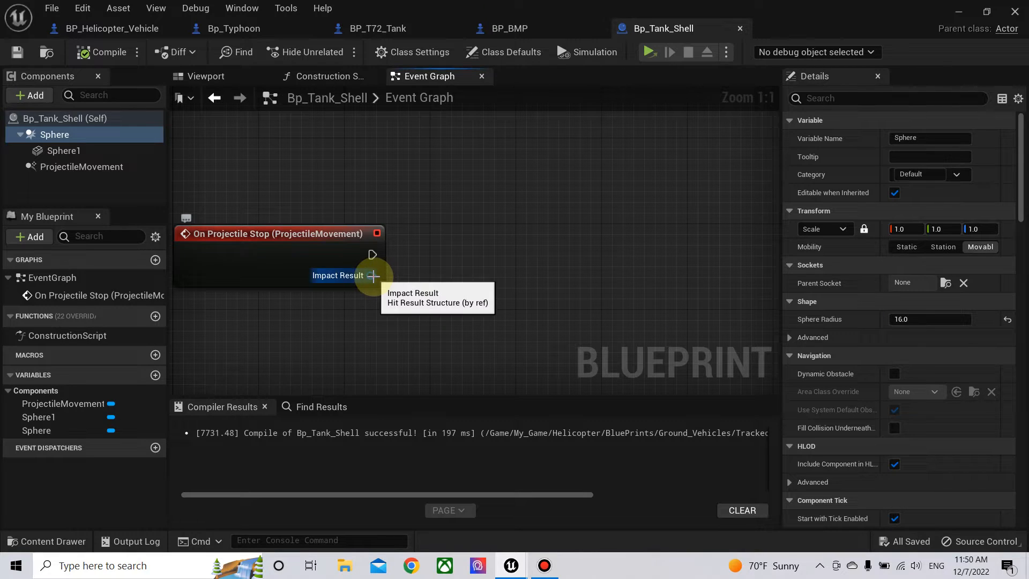
{"action": "left_click_drag", "start_coordinate": [374, 276], "coordinate": [422, 323]}
{"action": "left_click", "coordinate": [510, 204]}
{"action": "right_click_drag", "start_coordinate": [512, 244], "coordinate": [437, 172]}
{"action": "left_click", "coordinate": [415, 312]}
{"action": "left_click_drag", "start_coordinate": [296, 182], "coordinate": [649, 175]}
{"action": "type", "text": "project"}
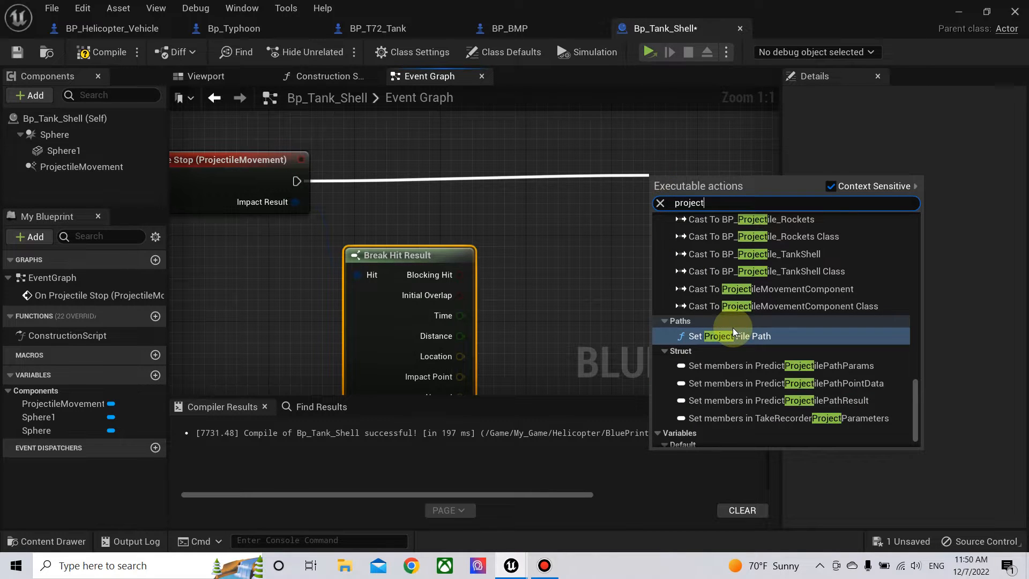
{"action": "key", "text": "BackSpace"}
{"action": "key", "text": "BackSpace"}
{"action": "key", "text": "BackSpace"}
{"action": "key", "text": "BackSpace"}
{"action": "key", "text": "BackSpace"}
{"action": "key", "text": "BackSpace"}
{"action": "key", "text": "BackSpace"}
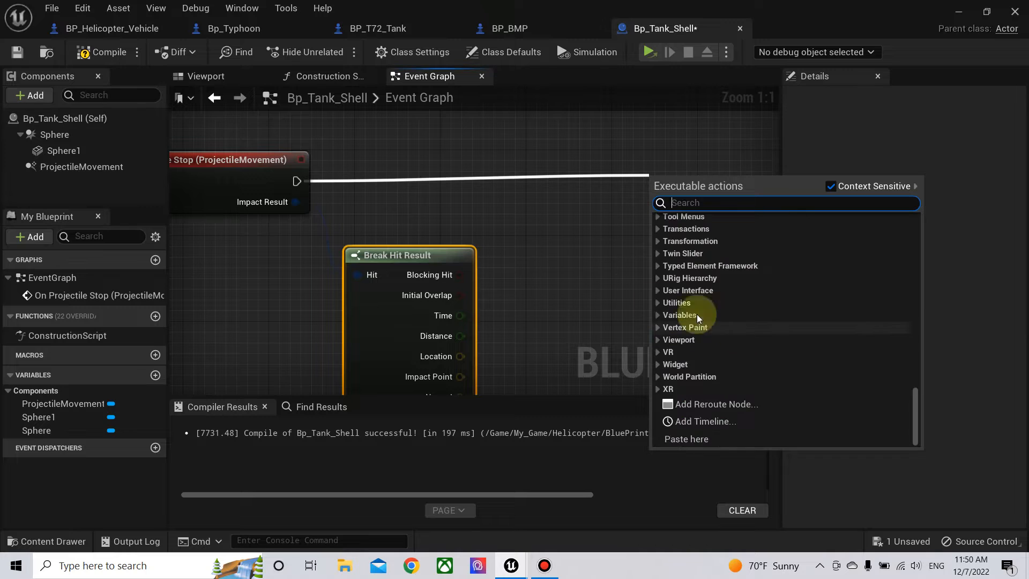
{"action": "type", "text": "sp"}
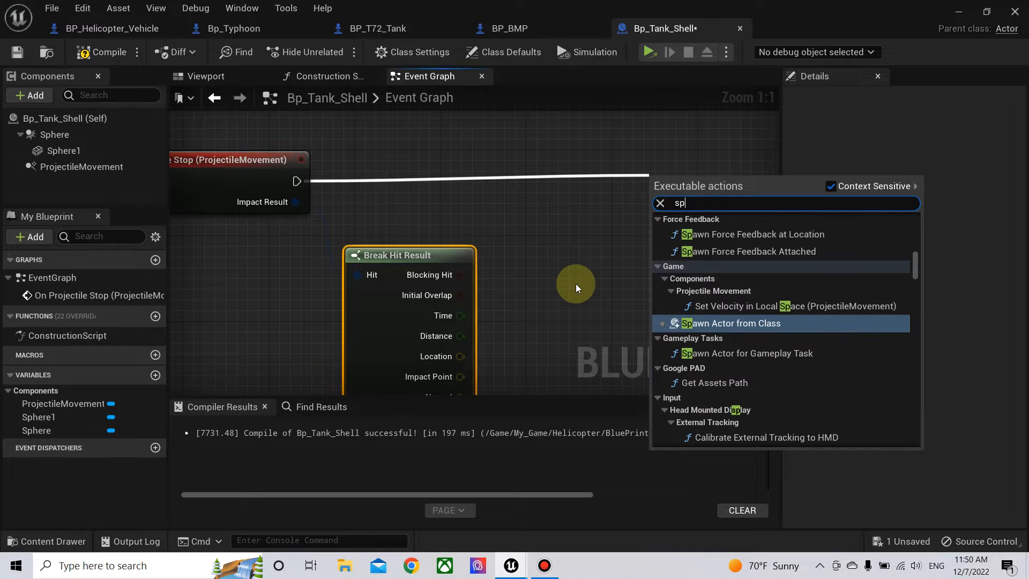
{"action": "type", "text": "an"}
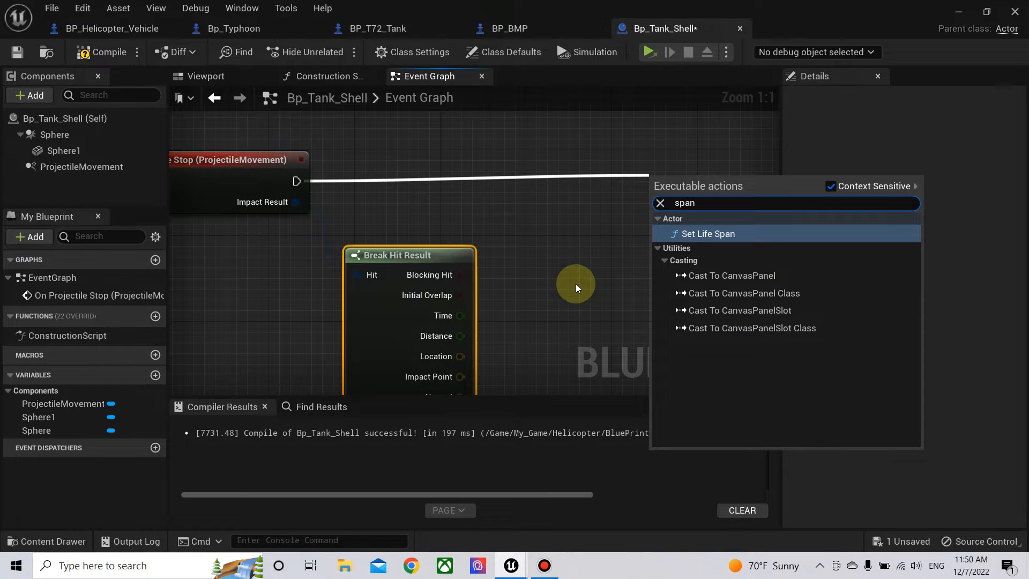
{"action": "key", "text": "BackSpace"}
{"action": "key", "text": "BackSpace"}
{"action": "key", "text": "BackSpace"}
{"action": "key", "text": "BackSpace"}
- Add a Spawn System at Location node to the On Projectile Stop execution and move it clear of the Break Hit Result node
{"action": "type", "text": "sy"}
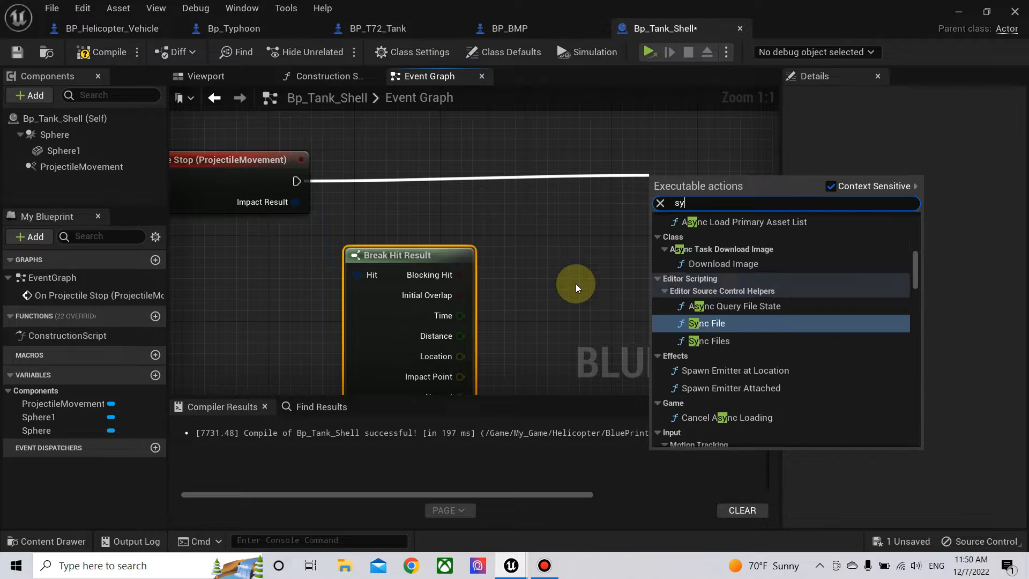
{"action": "type", "text": "stem"}
{"action": "left_click", "coordinate": [741, 319]}
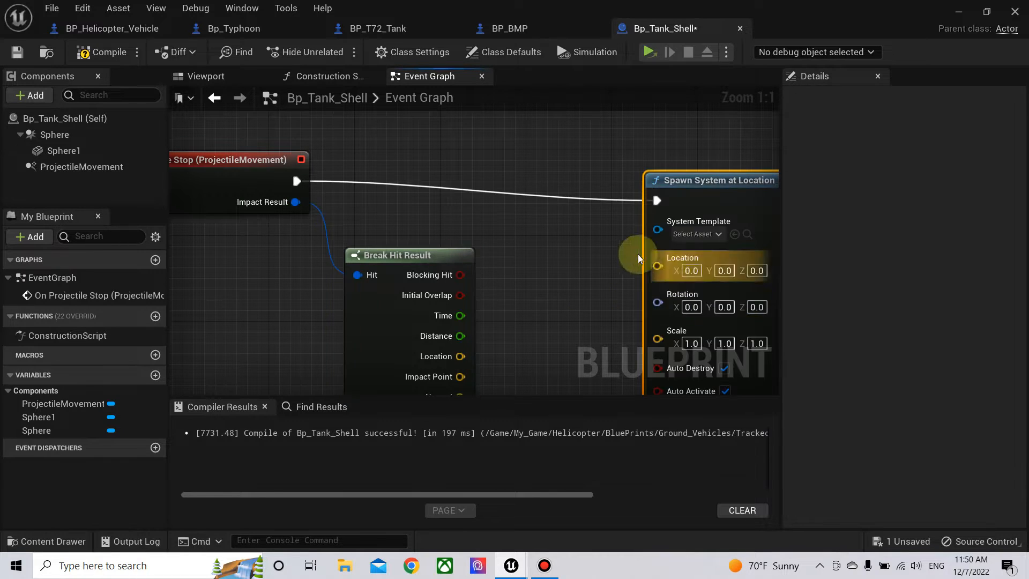
{"action": "right_click_drag", "start_coordinate": [617, 254], "coordinate": [368, 252]}
{"action": "left_click_drag", "start_coordinate": [467, 191], "coordinate": [566, 173]}
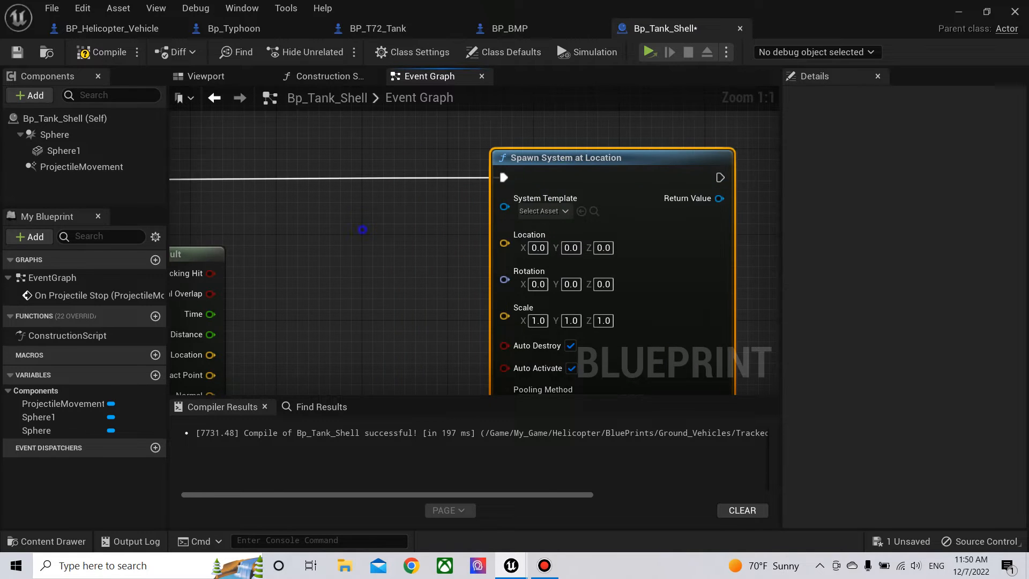
- Connect the Break Hit Result's Location output to the Location input of Spawn System at Location
{"action": "scroll", "coordinate": [500, 183], "scroll_direction": "down", "scroll_amount": 2}
{"action": "scroll", "coordinate": [386, 280], "scroll_direction": "up", "scroll_amount": 1}
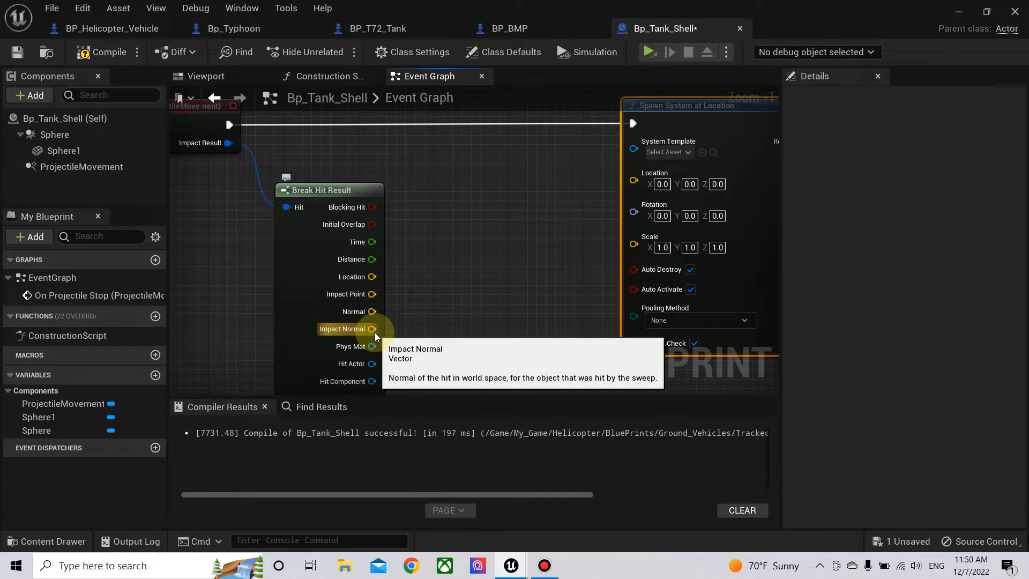
{"action": "left_click_drag", "start_coordinate": [373, 277], "coordinate": [633, 180]}
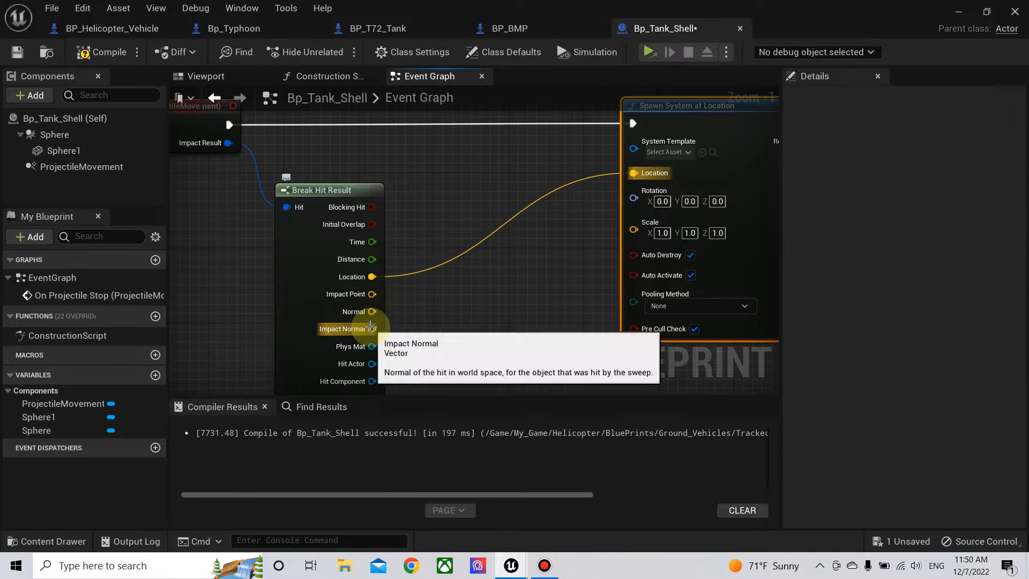
- Feed Impact Normal through a Make Rot from Z node into the Rotation of Spawn System at Location, and compile
{"action": "left_click_drag", "start_coordinate": [371, 329], "coordinate": [494, 263]}
{"action": "type", "text": "r"}
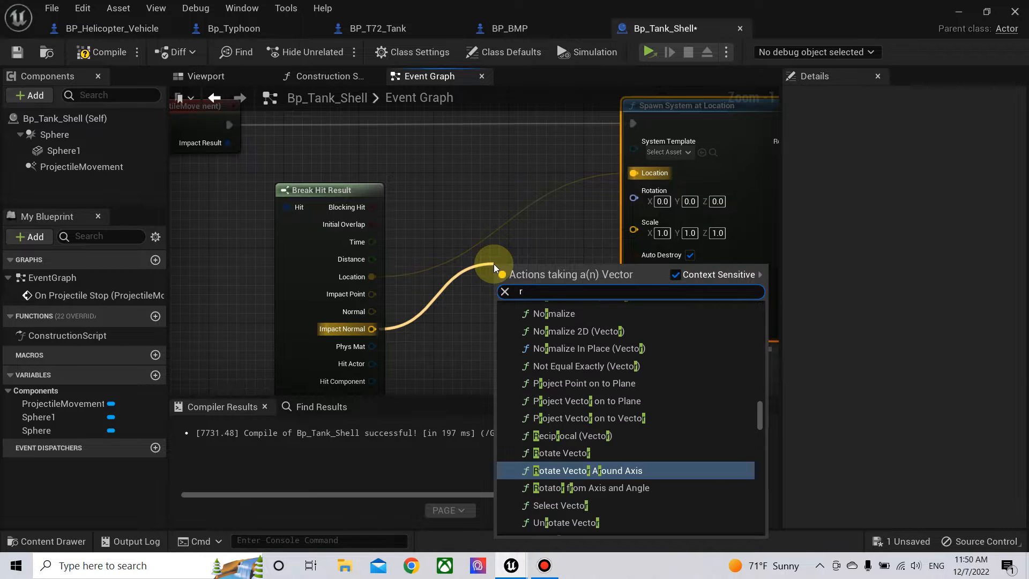
{"action": "type", "text": "ot from"}
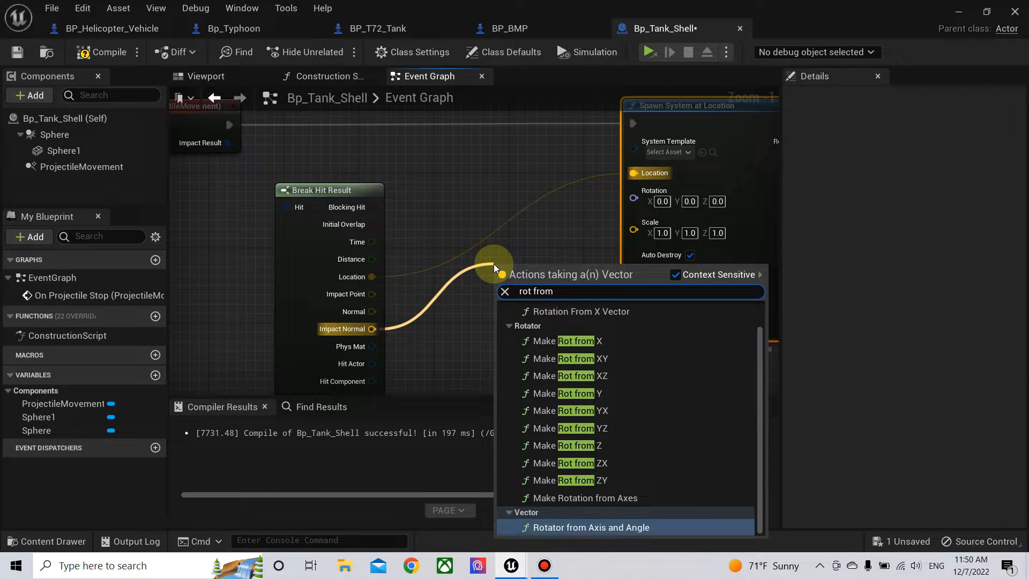
{"action": "left_click", "coordinate": [611, 446]}
{"action": "left_click_drag", "start_coordinate": [579, 282], "coordinate": [634, 195]}
{"action": "left_click_drag", "start_coordinate": [544, 270], "coordinate": [516, 316]}
{"action": "right_click_drag", "start_coordinate": [519, 278], "coordinate": [392, 268]}
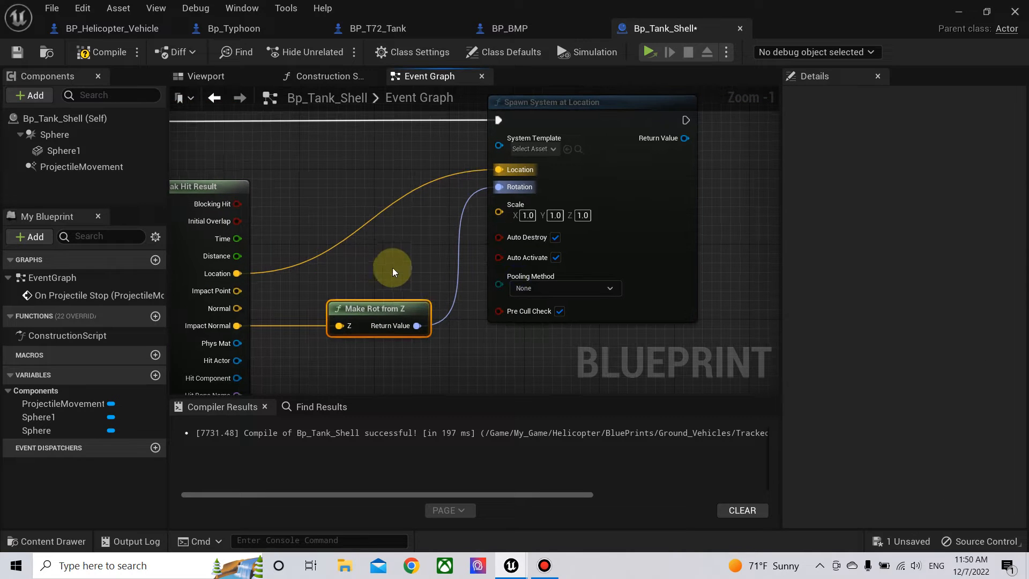
{"action": "left_click", "coordinate": [92, 52]}
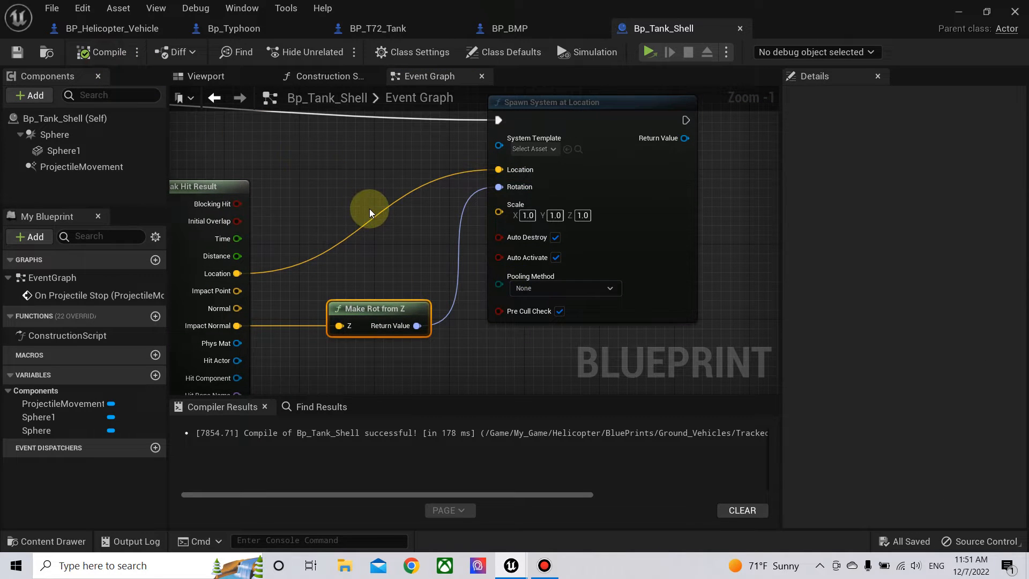
- Set the System Template of Spawn System at Location to NS_Explosion_HomingMissile and compile the blueprint
{"action": "right_click_drag", "start_coordinate": [420, 225], "coordinate": [372, 218]}
{"action": "left_click", "coordinate": [589, 196]}
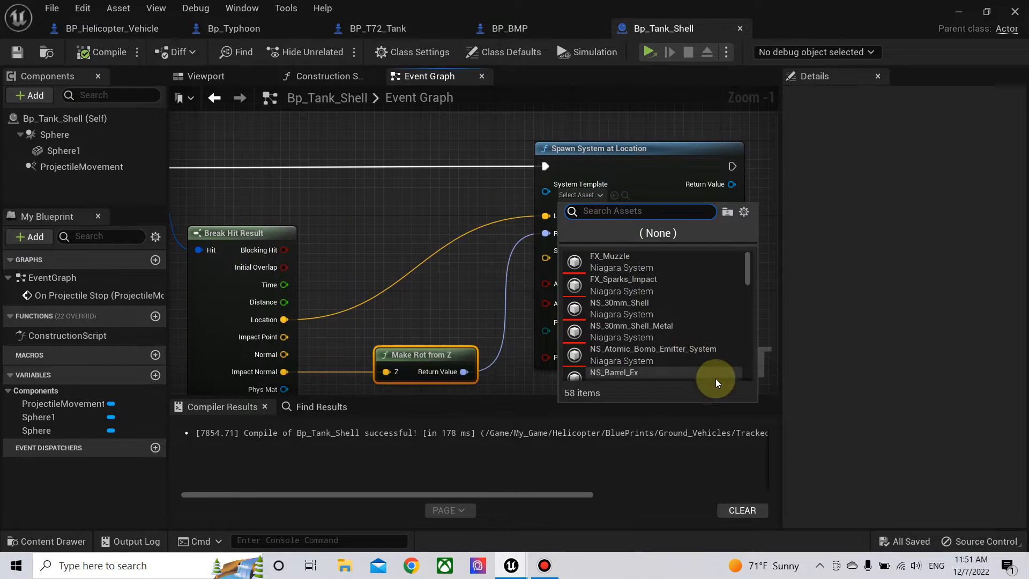
{"action": "scroll", "coordinate": [687, 315], "scroll_direction": "down", "scroll_amount": 1}
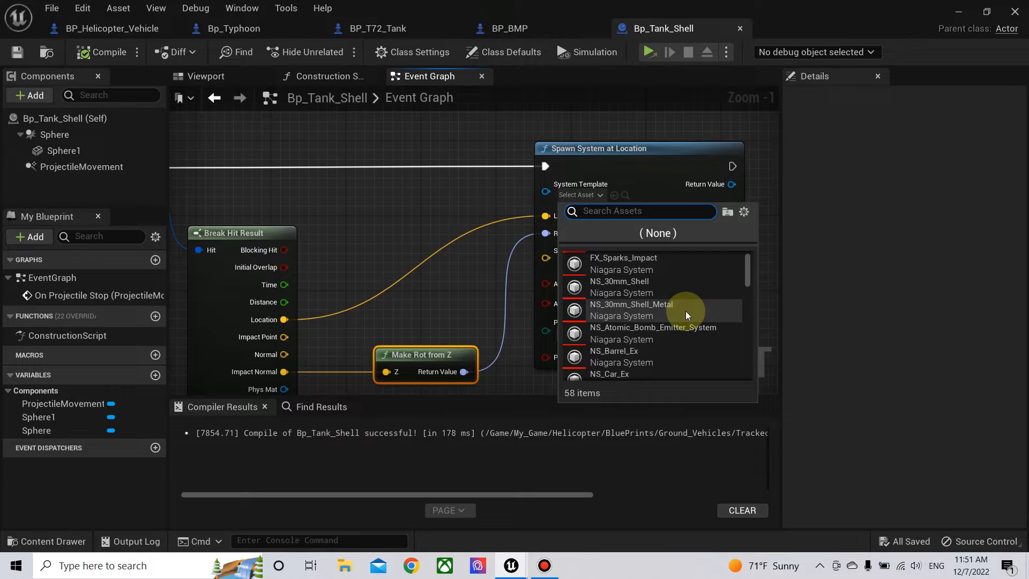
{"action": "scroll", "coordinate": [686, 310], "scroll_direction": "down", "scroll_amount": 4}
{"action": "scroll", "coordinate": [686, 311], "scroll_direction": "up", "scroll_amount": 5}
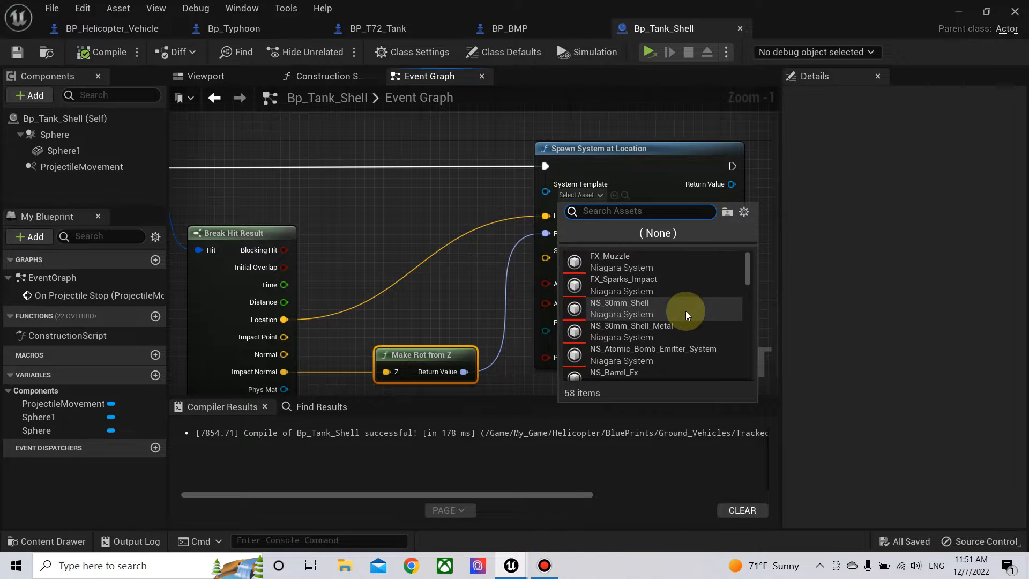
{"action": "type", "text": "homing"}
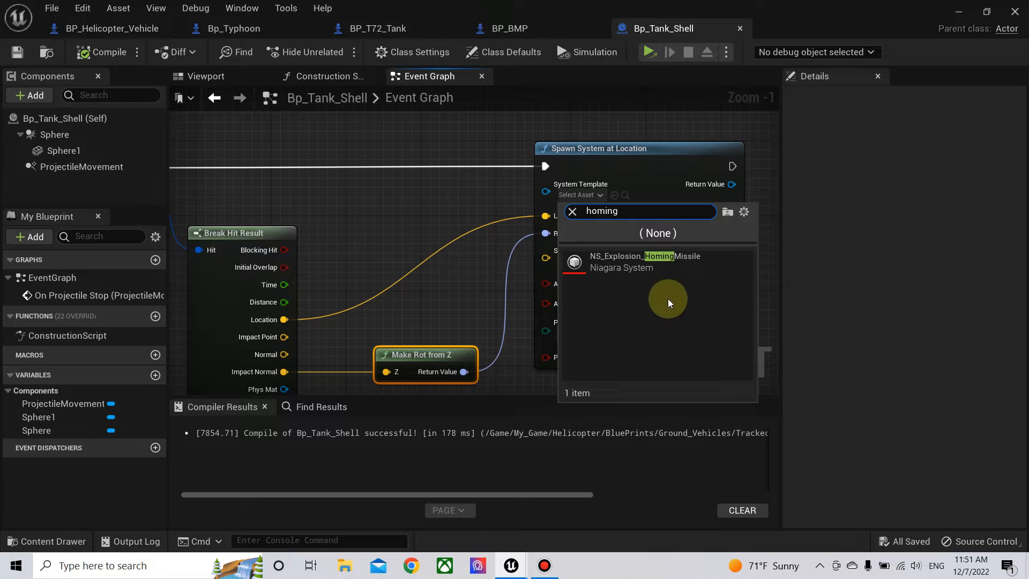
{"action": "left_click", "coordinate": [638, 261]}
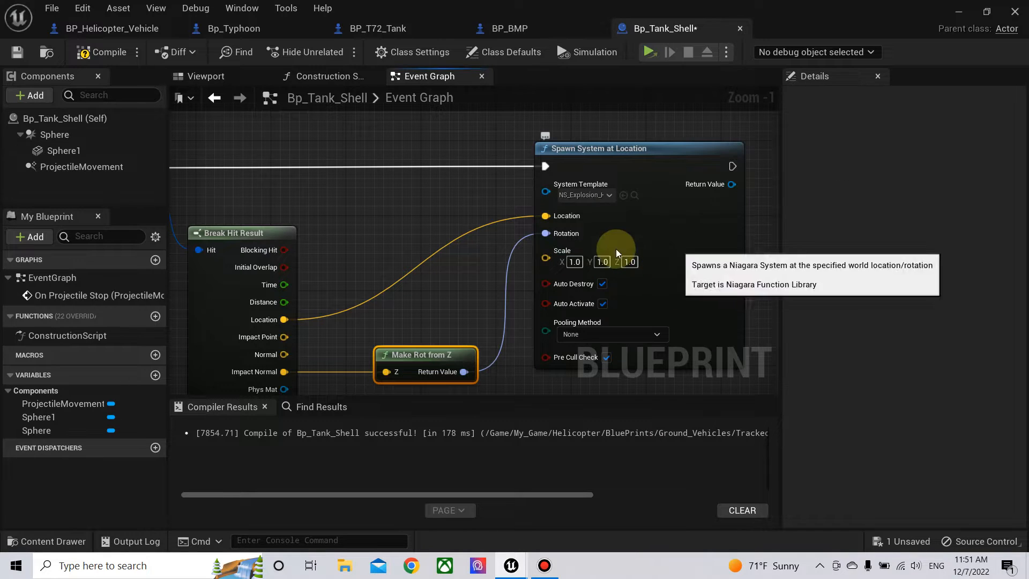
{"action": "right_click_drag", "start_coordinate": [375, 209], "coordinate": [412, 228]}
{"action": "left_click", "coordinate": [104, 54]}
{"action": "right_click", "coordinate": [413, 223]}
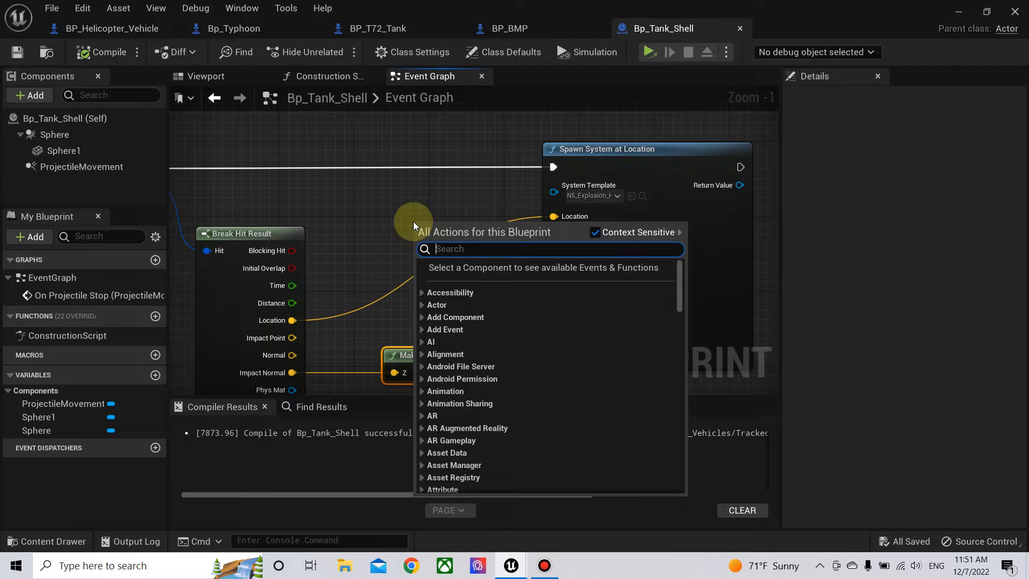
{"action": "left_click", "coordinate": [385, 223]}
{"action": "left_click", "coordinate": [384, 224]}
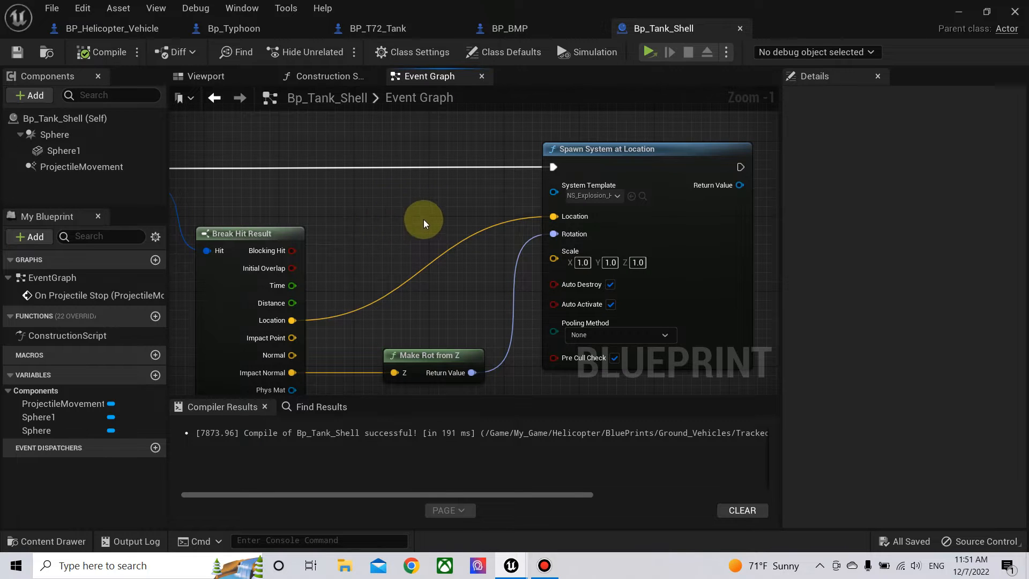
- Add a Spawn Sound at Location node after Spawn System at Location, align it with the execution wire, and expand its advanced inputs
{"action": "right_click_drag", "start_coordinate": [423, 220], "coordinate": [346, 199]}
{"action": "right_click_drag", "start_coordinate": [708, 208], "coordinate": [586, 249]}
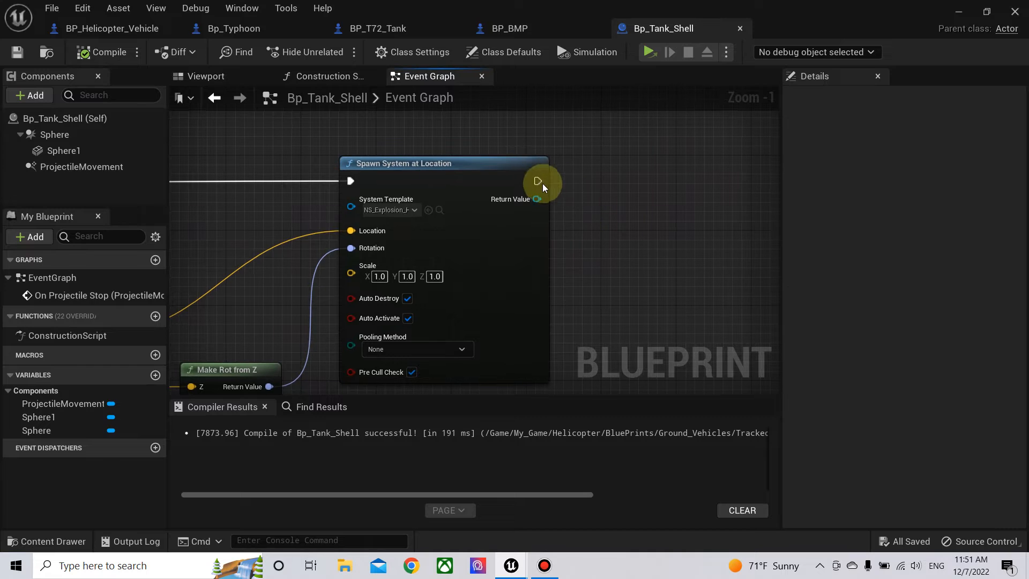
{"action": "left_click_drag", "start_coordinate": [538, 180], "coordinate": [691, 182]}
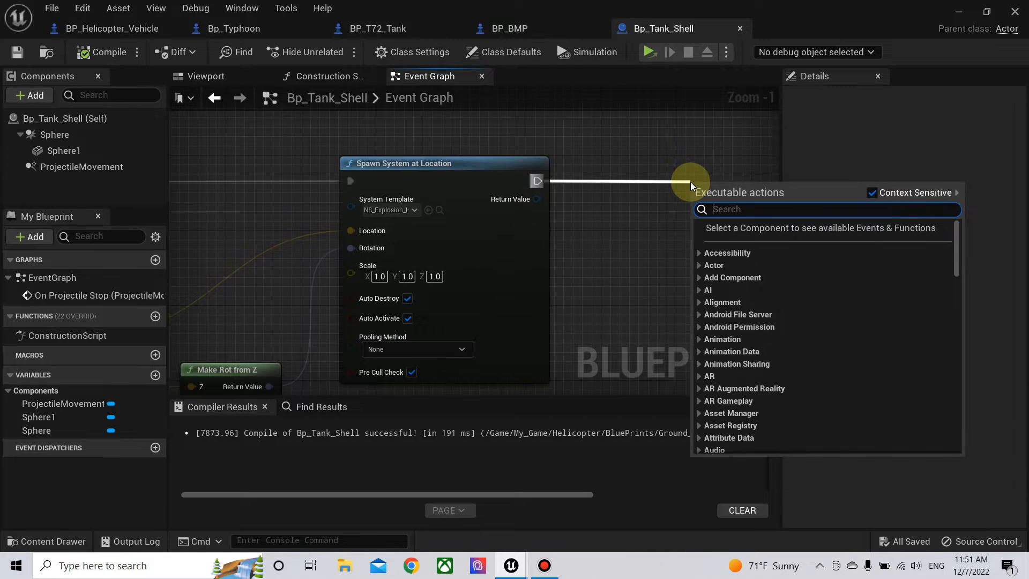
{"action": "type", "text": "spawn sou"}
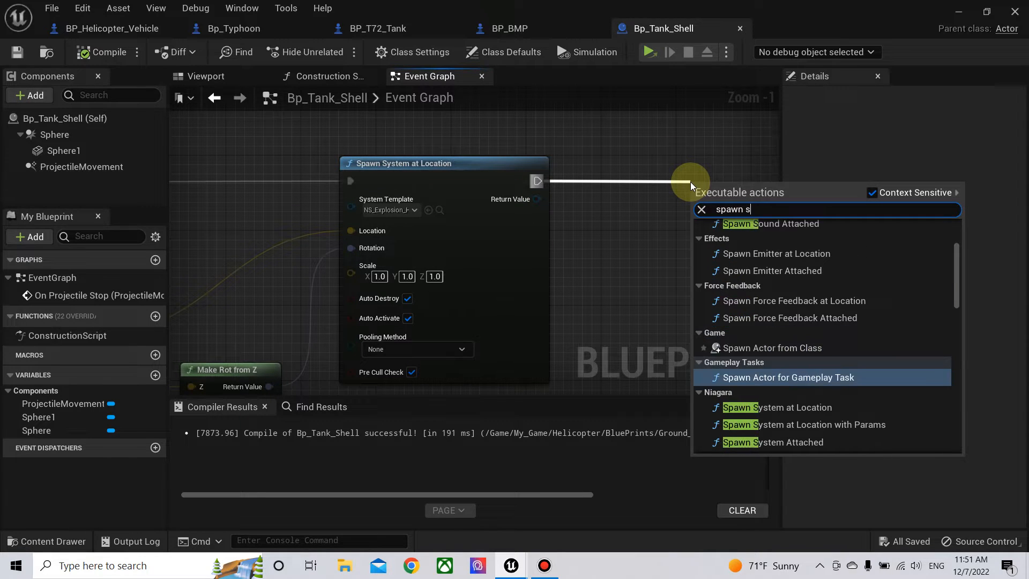
{"action": "left_click", "coordinate": [800, 258]}
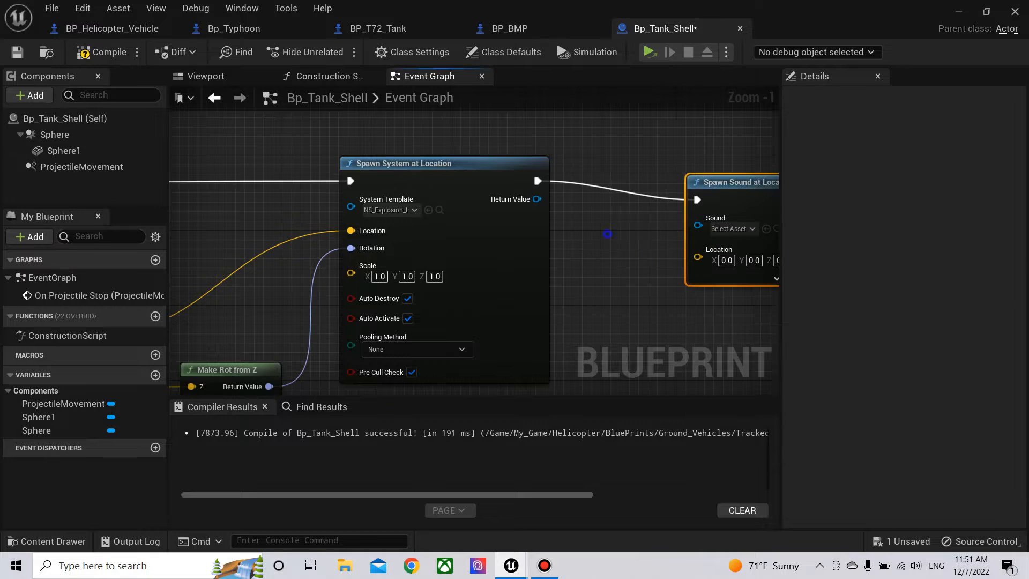
{"action": "right_click_drag", "start_coordinate": [607, 233], "coordinate": [359, 240]}
{"action": "left_click_drag", "start_coordinate": [496, 206], "coordinate": [520, 188]}
{"action": "left_click", "coordinate": [548, 266]}
- Connect Break Hit Result's Location to the Location of Spawn Sound at Location, route the wire below the nodes with a reroute point, and compile
{"action": "scroll", "coordinate": [370, 281], "scroll_direction": "down", "scroll_amount": 3}
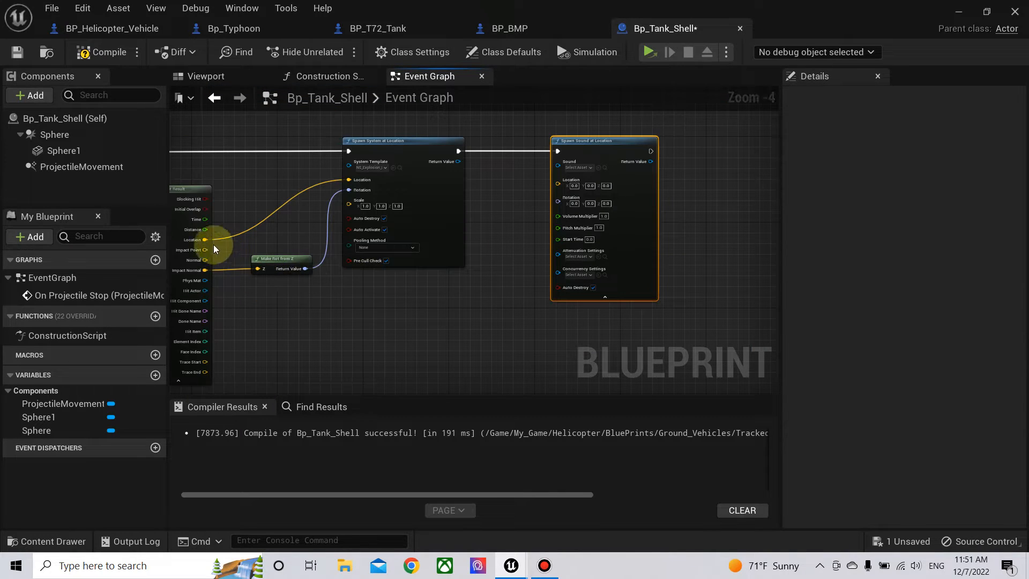
{"action": "left_click_drag", "start_coordinate": [205, 239], "coordinate": [558, 183]}
{"action": "double_click", "coordinate": [479, 184]}
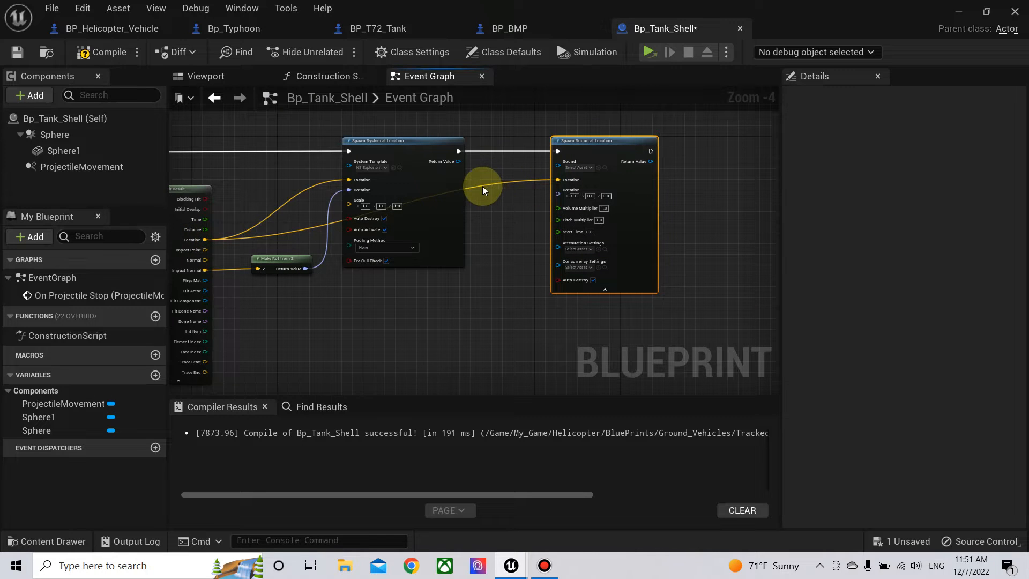
{"action": "left_click_drag", "start_coordinate": [479, 191], "coordinate": [333, 306]}
{"action": "right_click_drag", "start_coordinate": [425, 294], "coordinate": [348, 289]}
{"action": "left_click", "coordinate": [102, 52]}
{"action": "scroll", "coordinate": [402, 210], "scroll_direction": "up", "scroll_amount": 4}
{"action": "right_click_drag", "start_coordinate": [413, 214], "coordinate": [313, 248]}
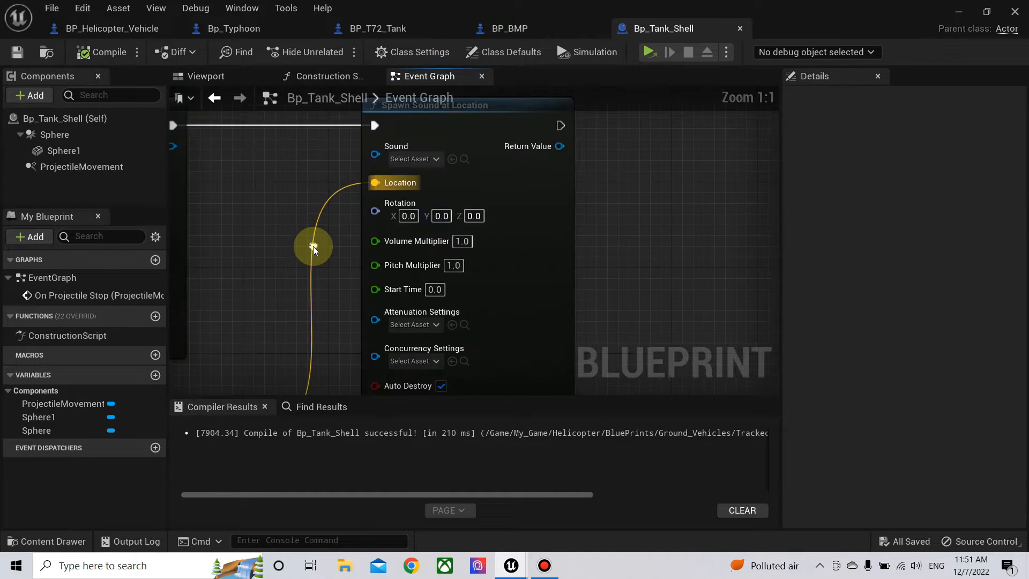
{"action": "right_click_drag", "start_coordinate": [601, 283], "coordinate": [702, 224]}
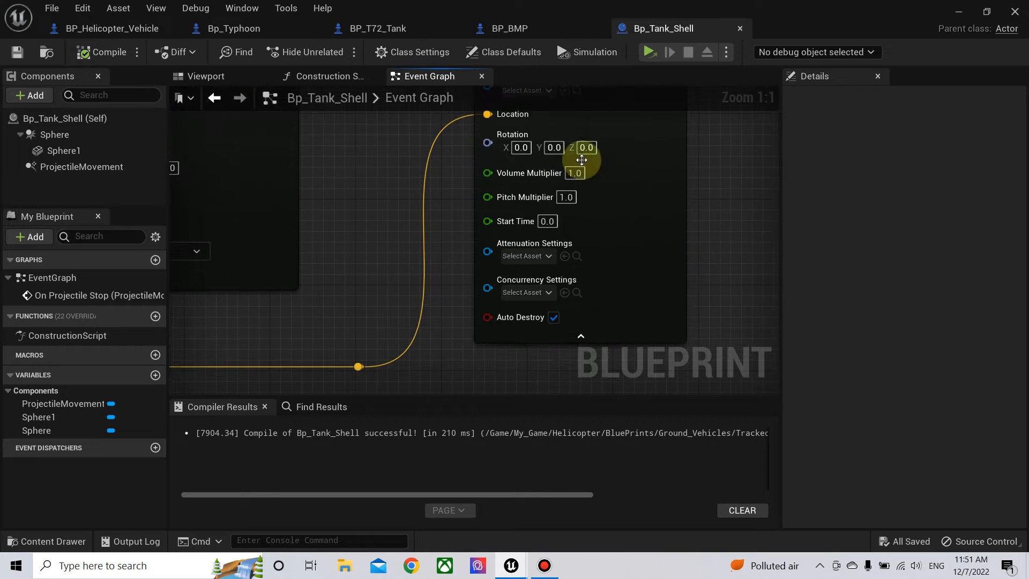
{"action": "right_click_drag", "start_coordinate": [640, 155], "coordinate": [636, 279]}
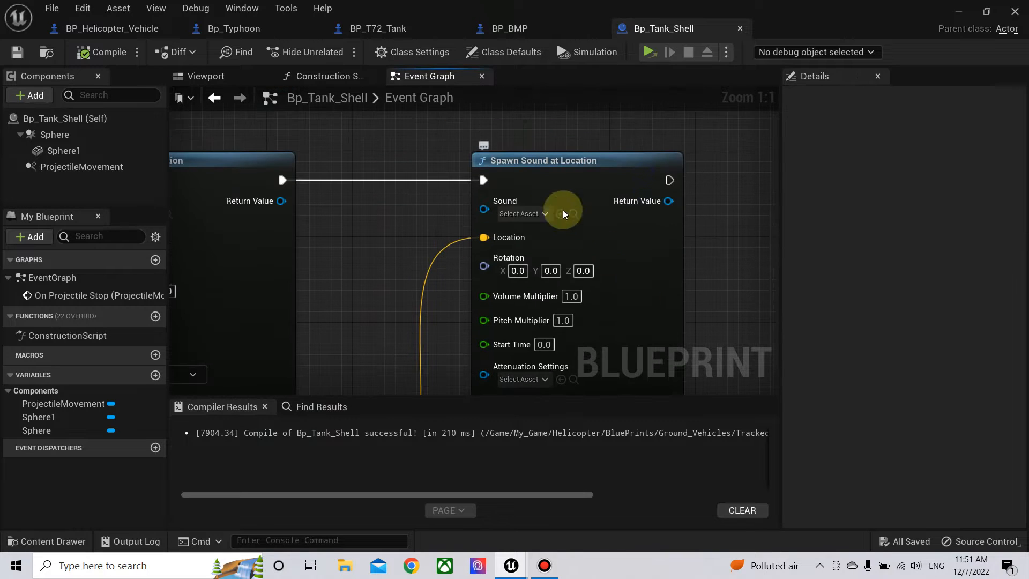
{"action": "left_click", "coordinate": [534, 214]}
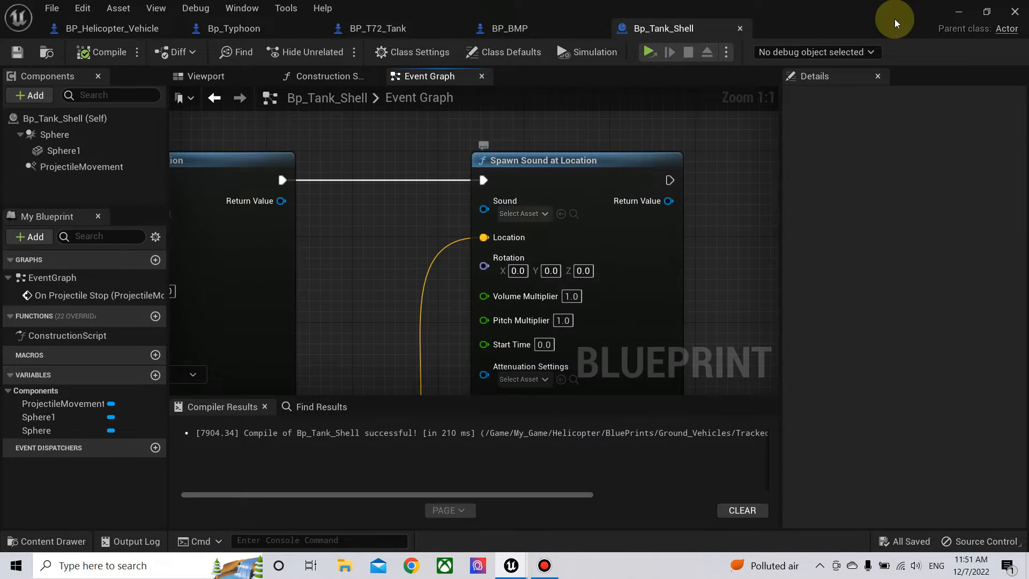
- Select the Explosion_T72_Cue asset in the Tank_Sounds folder under Ground_Vehicles/Tracked_Vehicles in the level editor's content
{"action": "left_click", "coordinate": [962, 11]}
{"action": "scroll", "coordinate": [98, 461], "scroll_direction": "up", "scroll_amount": 5}
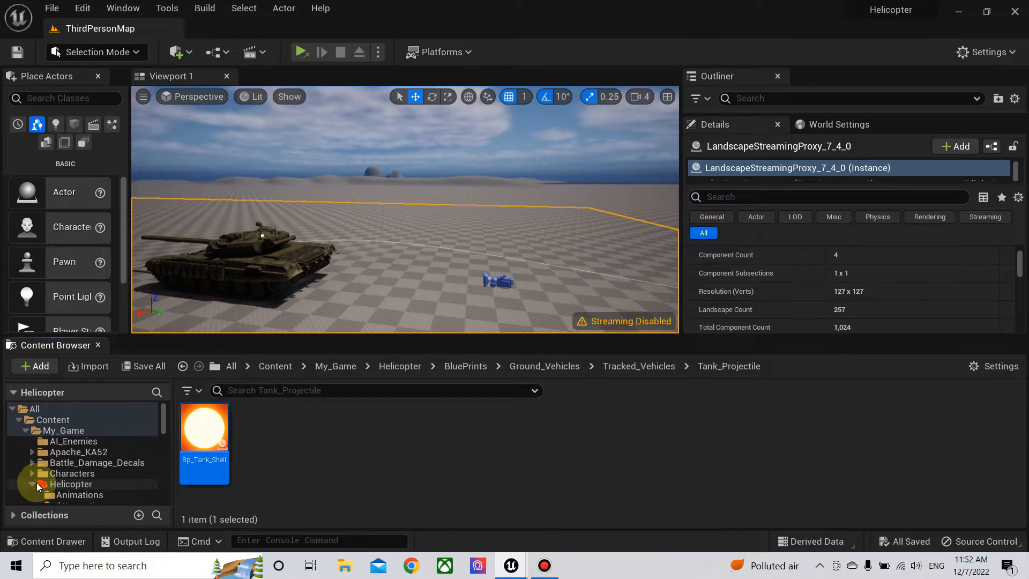
{"action": "left_click", "coordinate": [67, 484]}
{"action": "left_click", "coordinate": [306, 448]}
{"action": "double_click", "coordinate": [305, 448]}
{"action": "double_click", "coordinate": [206, 448]}
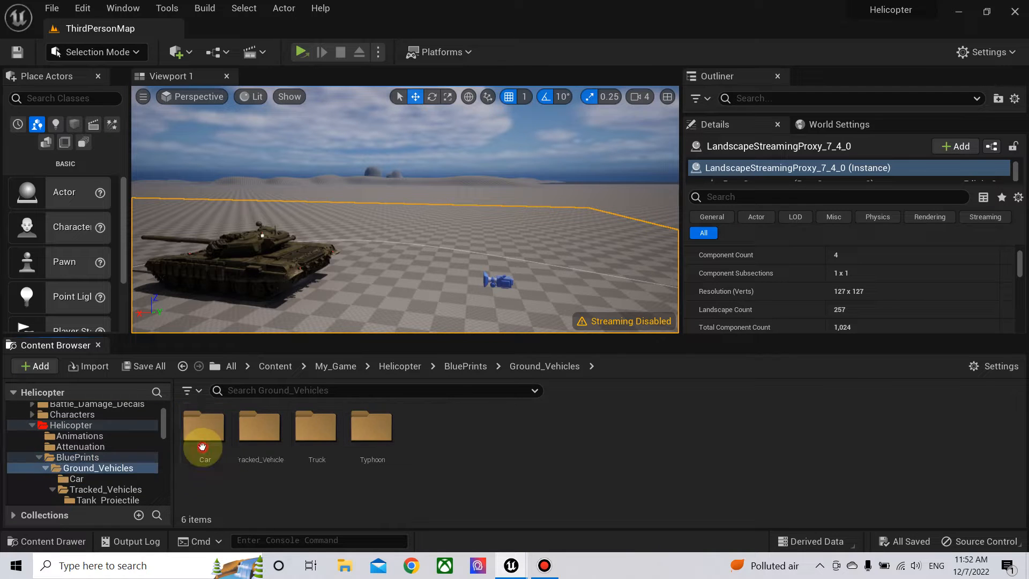
{"action": "double_click", "coordinate": [259, 449]}
{"action": "double_click", "coordinate": [266, 446]}
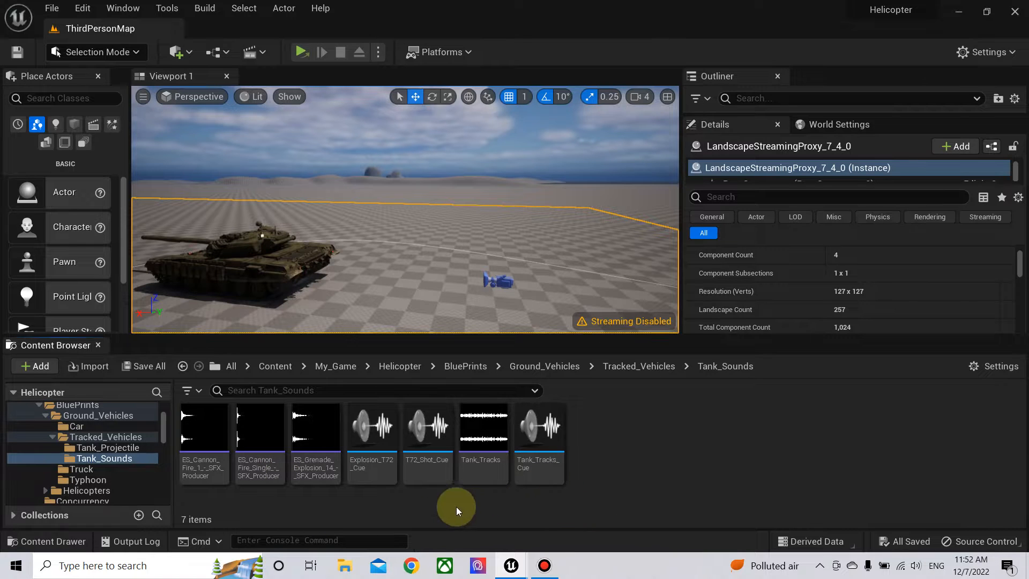
{"action": "left_click", "coordinate": [367, 431]}
{"action": "left_click", "coordinate": [367, 469]}
- Return to Bp_Tank_Shell, assign the selected Explosion_T72_Cue as the Sound of Spawn Sound at Location, and compile
{"action": "mouse_move", "coordinate": [512, 566]}
{"action": "left_click", "coordinate": [581, 518]}
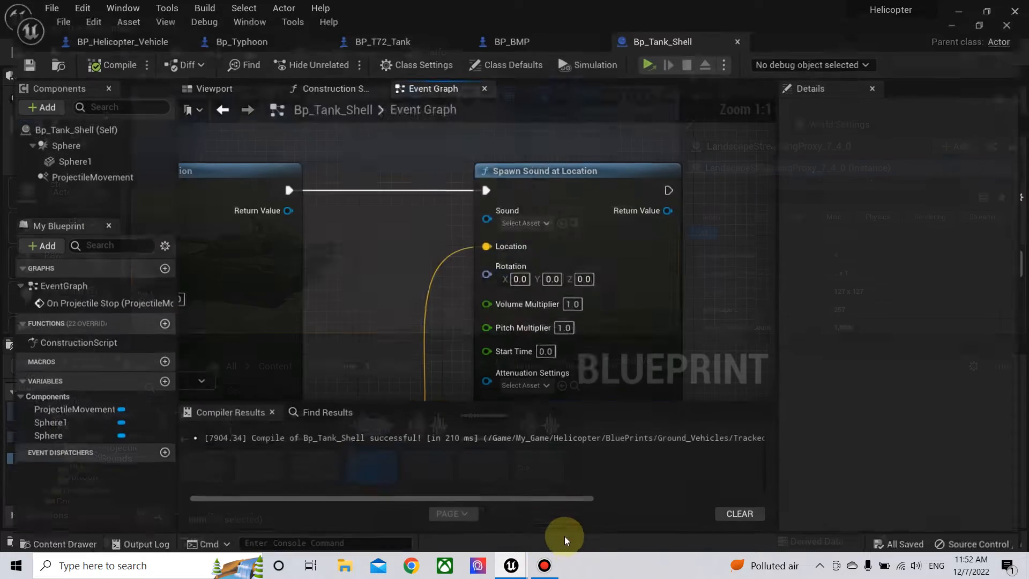
{"action": "left_click", "coordinate": [572, 214]}
{"action": "right_click_drag", "start_coordinate": [757, 293], "coordinate": [691, 164]}
{"action": "left_click", "coordinate": [103, 53]}
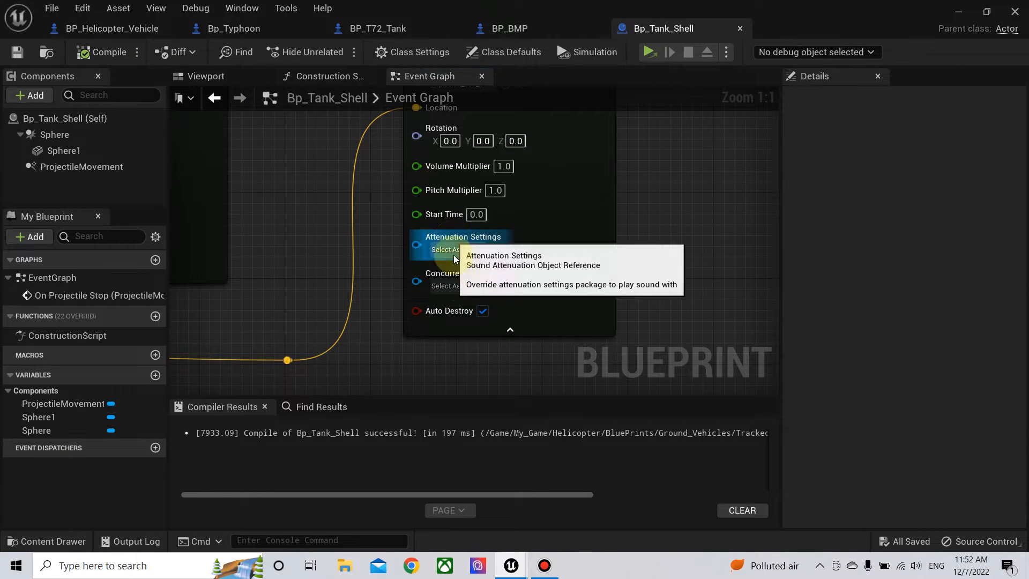
- Set the Attenuation Settings of Spawn Sound at Location to Att_Explosions
{"action": "left_click", "coordinate": [464, 250]}
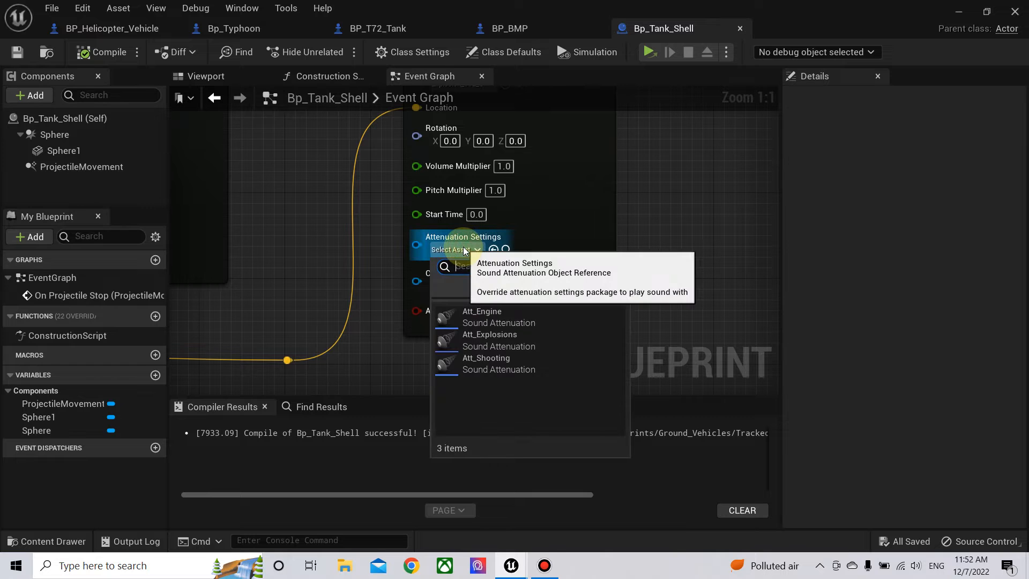
{"action": "left_click", "coordinate": [464, 249]}
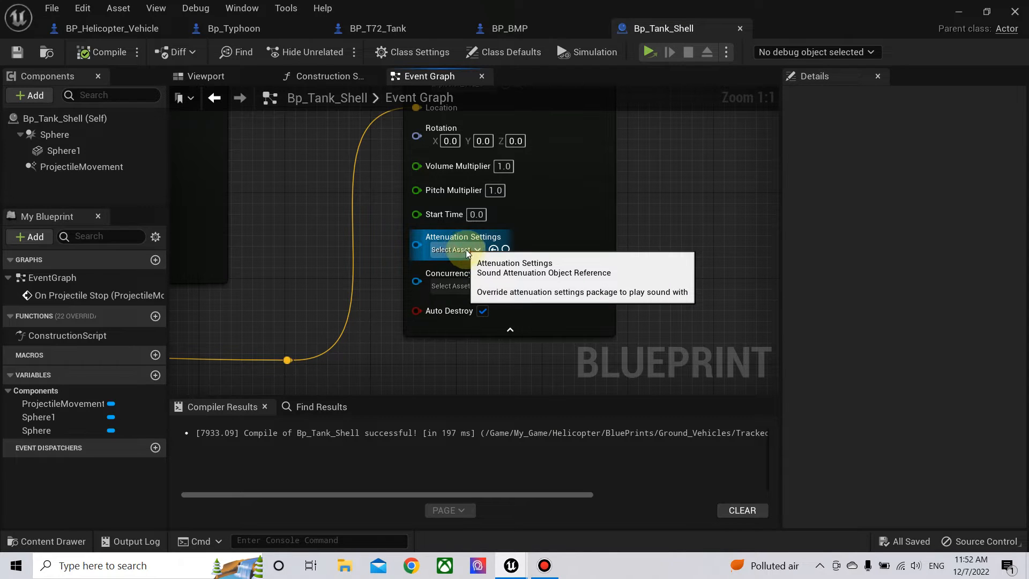
{"action": "left_click", "coordinate": [463, 250]}
{"action": "left_click", "coordinate": [463, 251]}
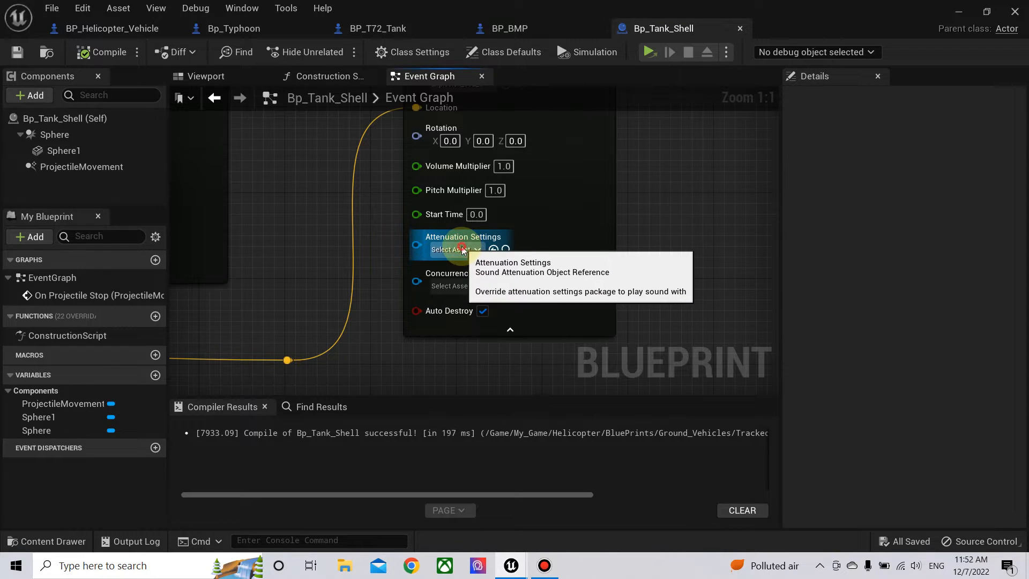
{"action": "left_click", "coordinate": [471, 251]}
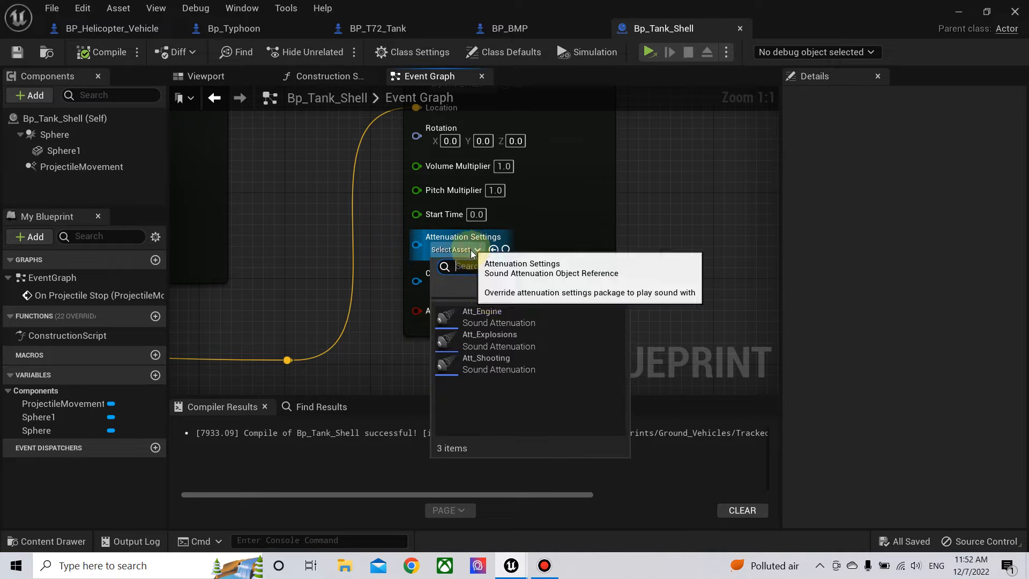
{"action": "left_click", "coordinate": [516, 348]}
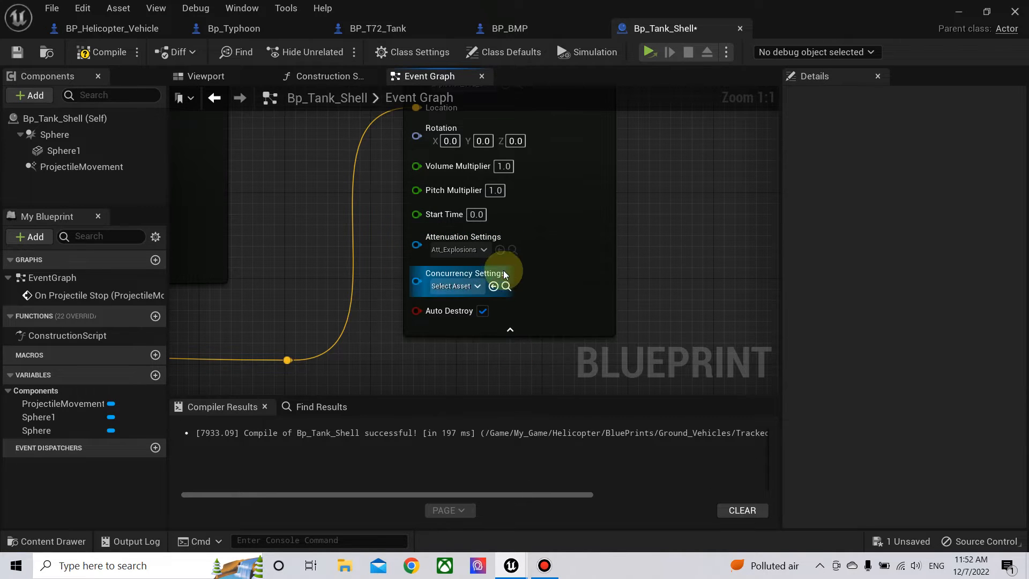
- Open the Att_Explosions asset from the Attenuation folder and review its volume, spatialization, air absorption and reverb settings
{"action": "left_click", "coordinate": [957, 17]}
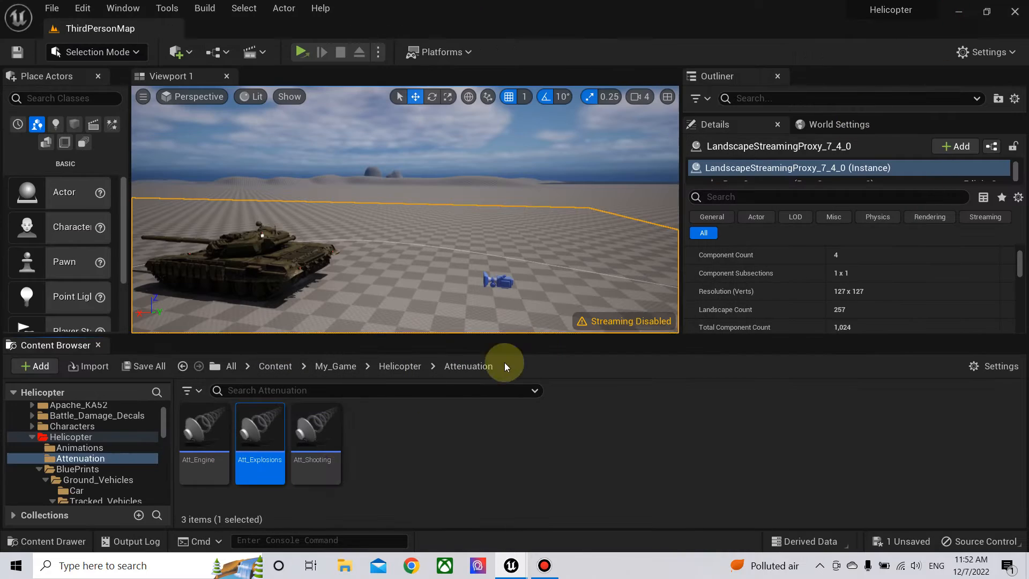
{"action": "double_click", "coordinate": [249, 436]}
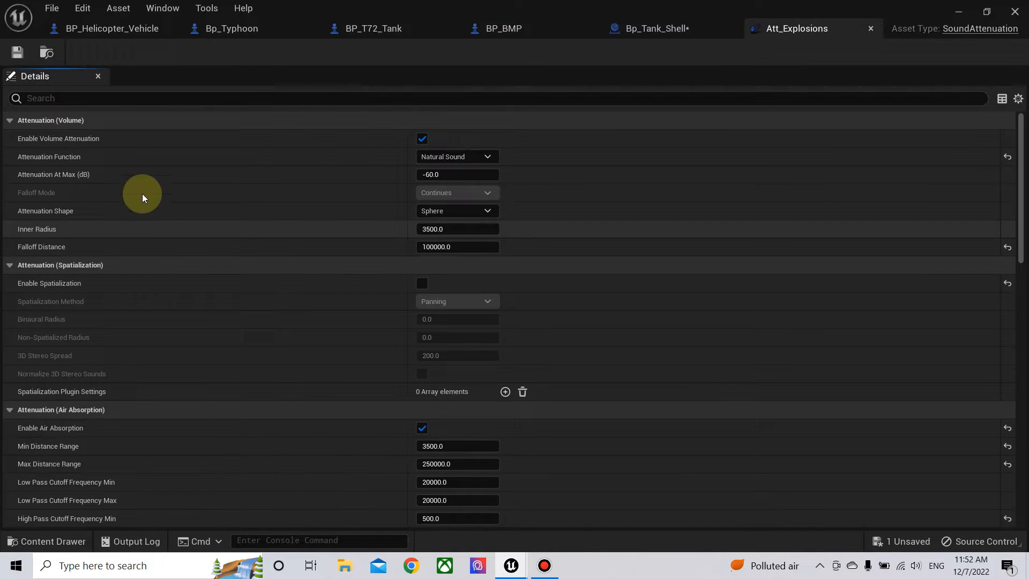
{"action": "scroll", "coordinate": [220, 321], "scroll_direction": "down", "scroll_amount": 10}
{"action": "scroll", "coordinate": [219, 321], "scroll_direction": "down", "scroll_amount": 10}
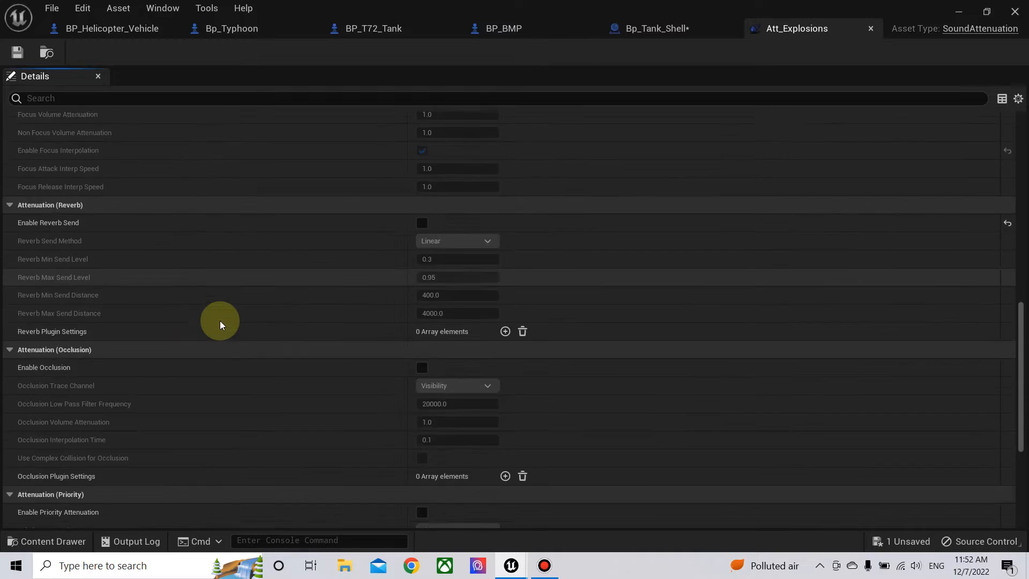
{"action": "scroll", "coordinate": [220, 321], "scroll_direction": "up", "scroll_amount": 15}
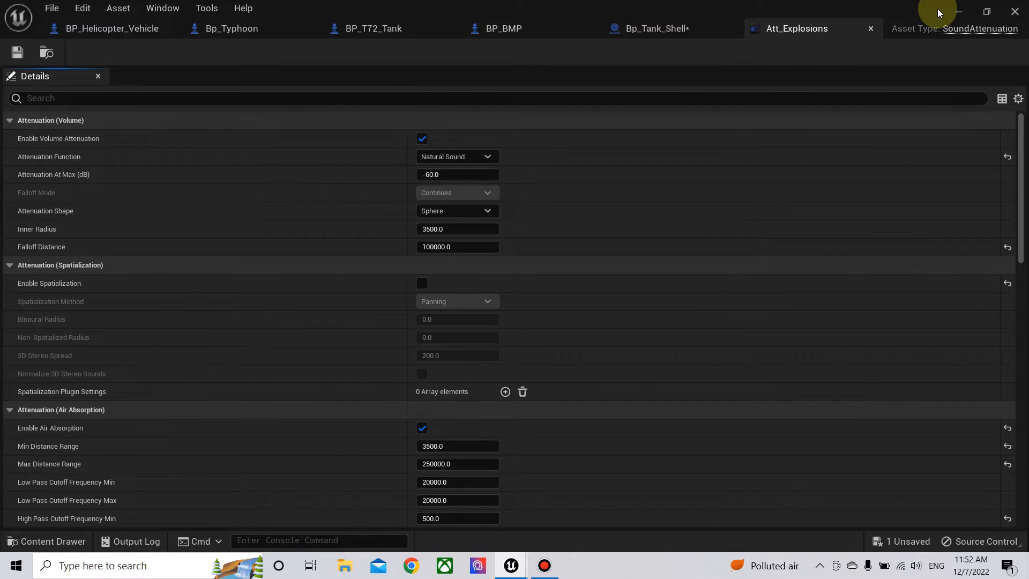
{"action": "left_click", "coordinate": [955, 13]}
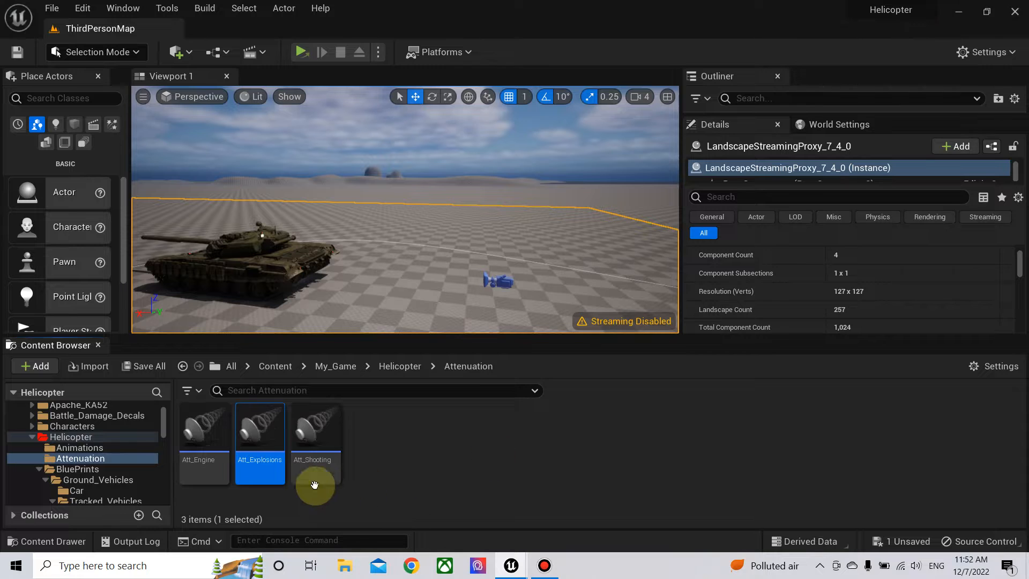
- Create a Sound Attenuation asset named ATT_TankShell in the Attenuation folder and open it for editing
{"action": "right_click", "coordinate": [264, 444]}
{"action": "left_click", "coordinate": [456, 470]}
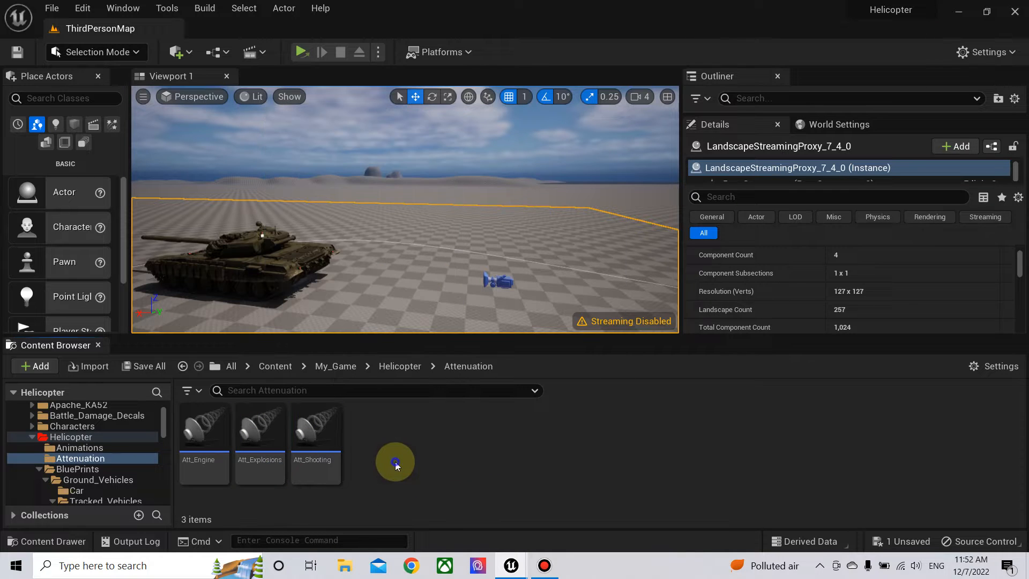
{"action": "right_click", "coordinate": [395, 464]}
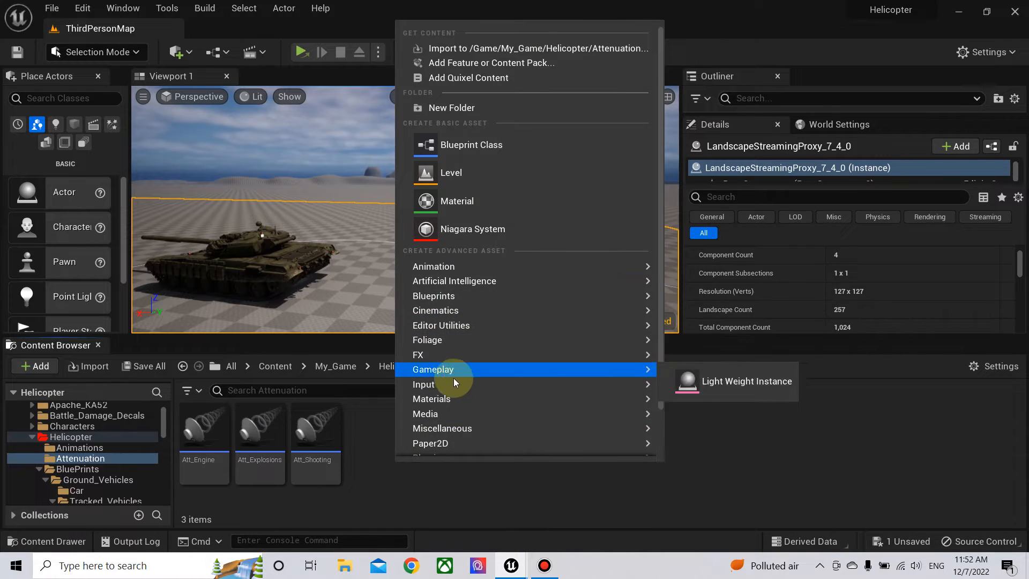
{"action": "scroll", "coordinate": [445, 410], "scroll_direction": "down", "scroll_amount": 2}
{"action": "mouse_move", "coordinate": [506, 430]}
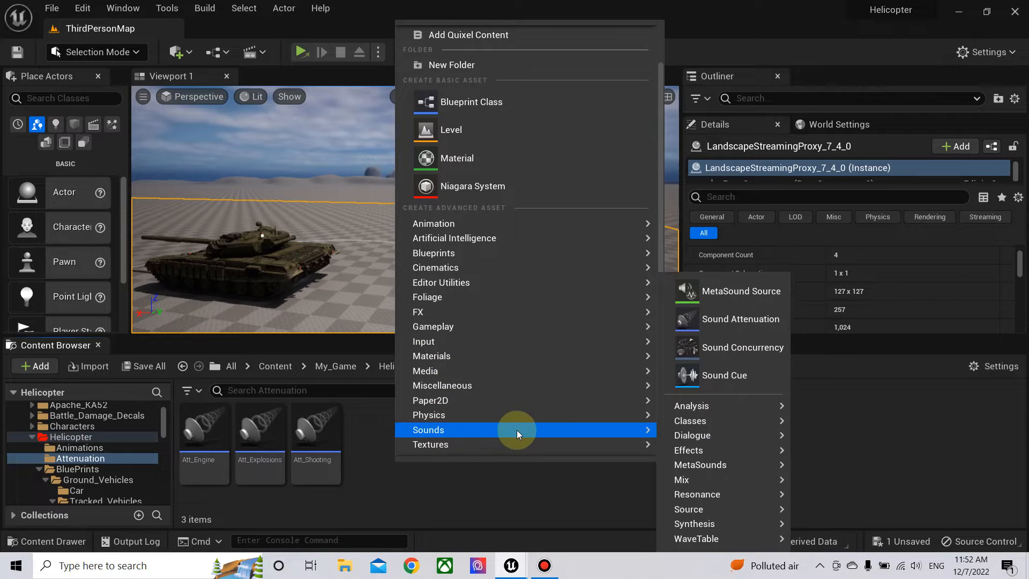
{"action": "left_click", "coordinate": [753, 325]}
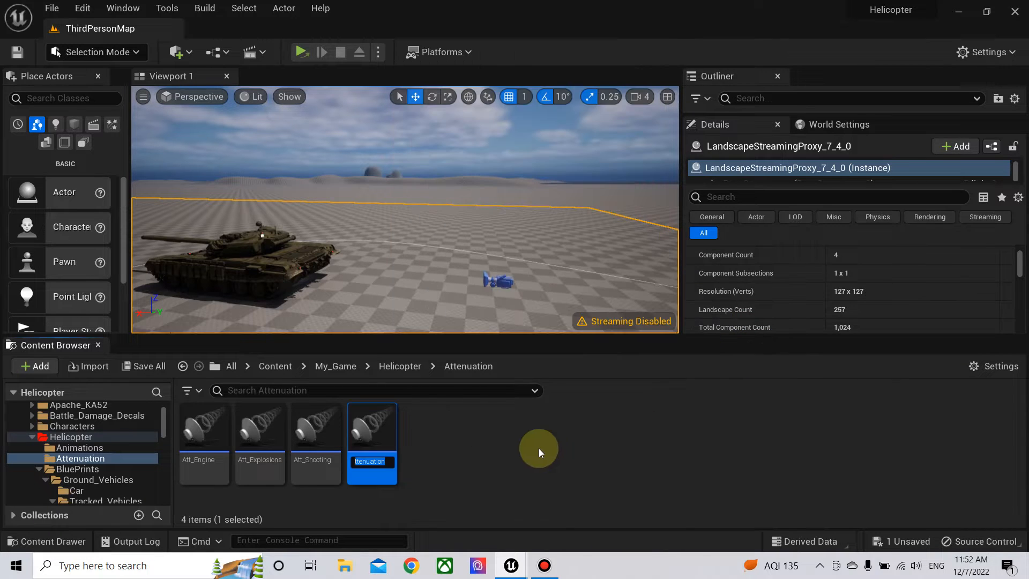
{"action": "type", "text": "AT"}
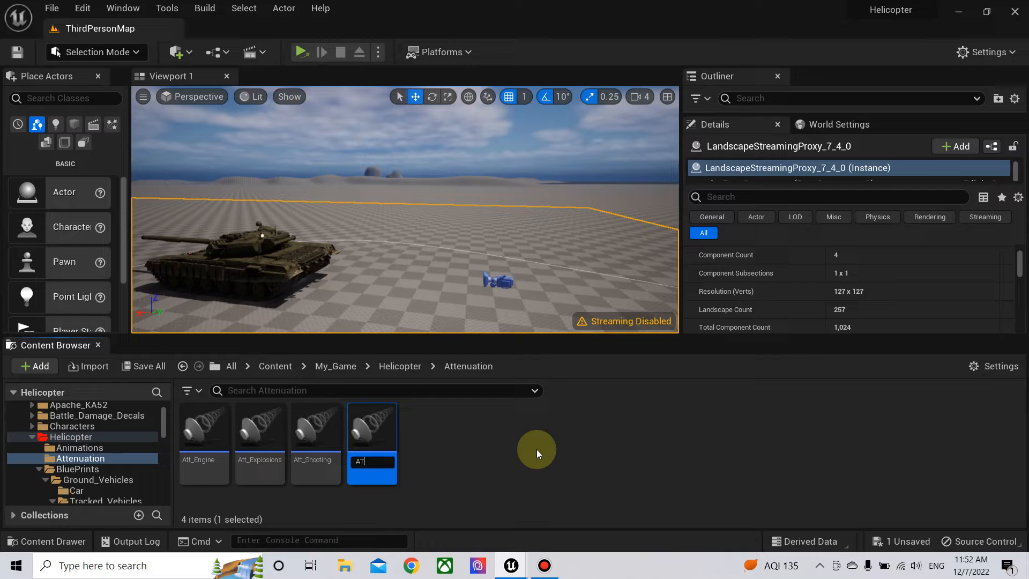
{"action": "type", "text": "T_Tank"}
{"action": "key", "text": "BackSpace"}
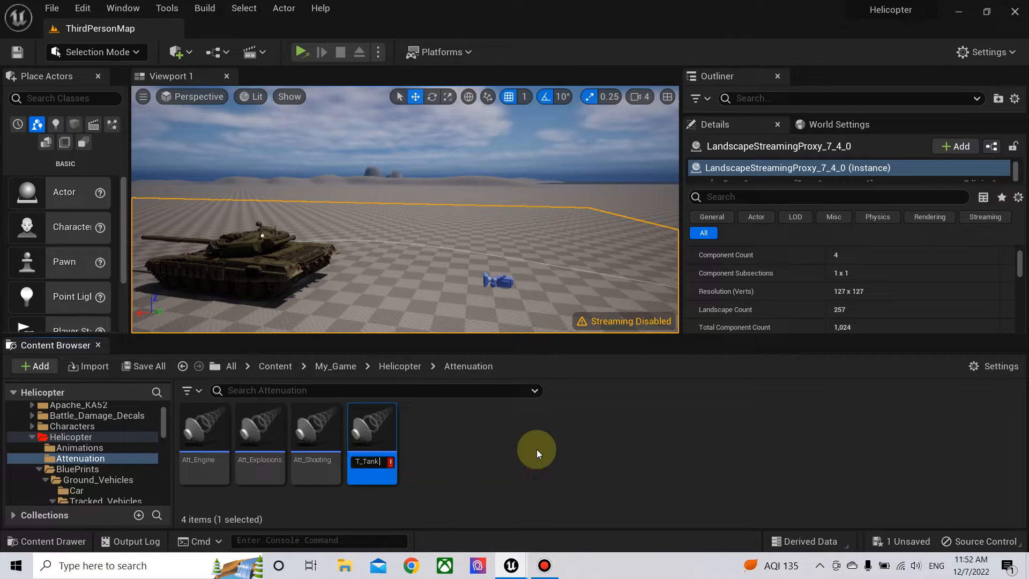
{"action": "type", "text": "Shell"}
{"action": "key", "text": "Return"}
{"action": "double_click", "coordinate": [372, 429]}
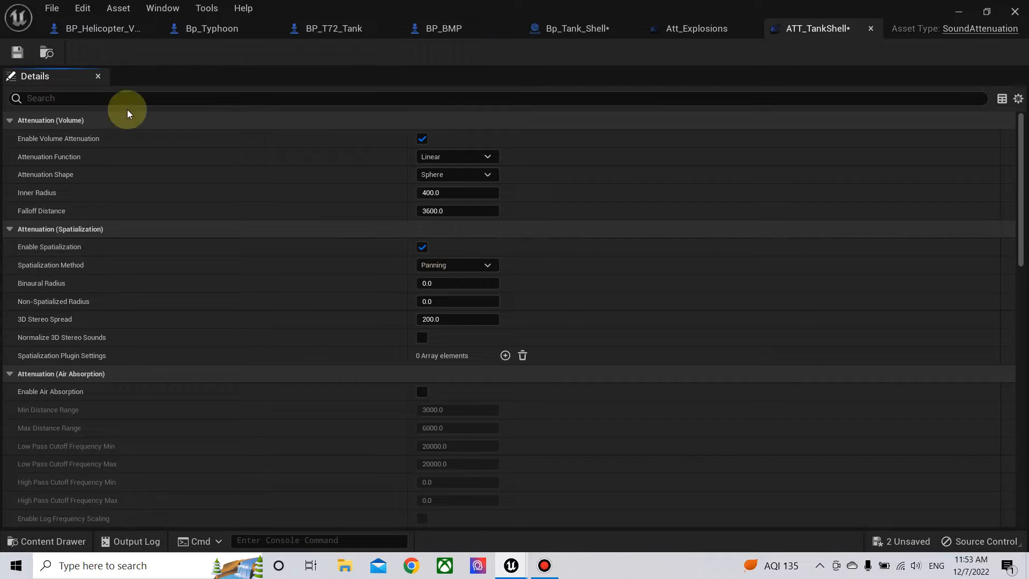
- Save the ATT_TankShell asset and the unsaved Bp_Tank_Shell blueprint
{"action": "left_click", "coordinate": [17, 52]}
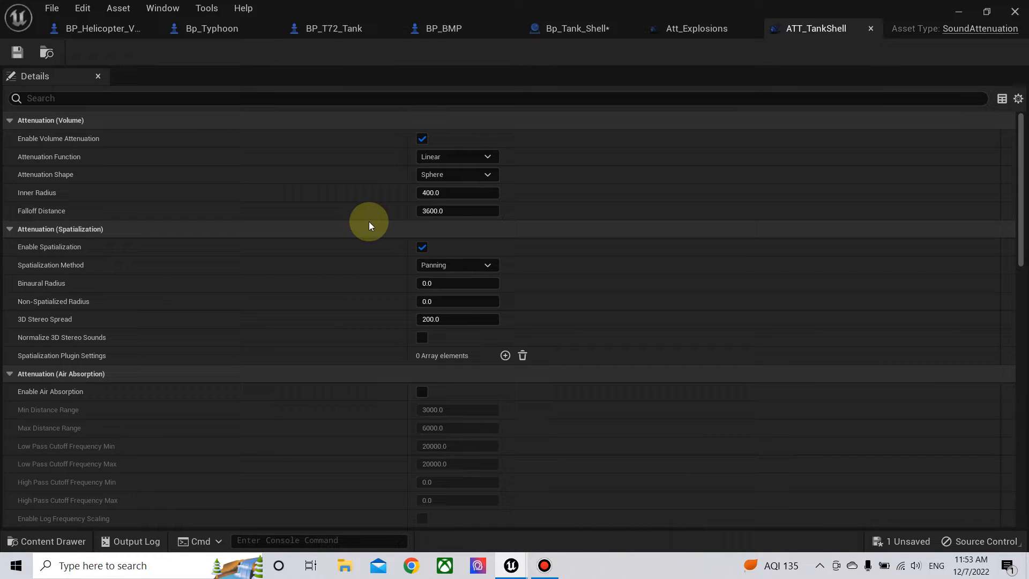
{"action": "left_click", "coordinate": [890, 541]}
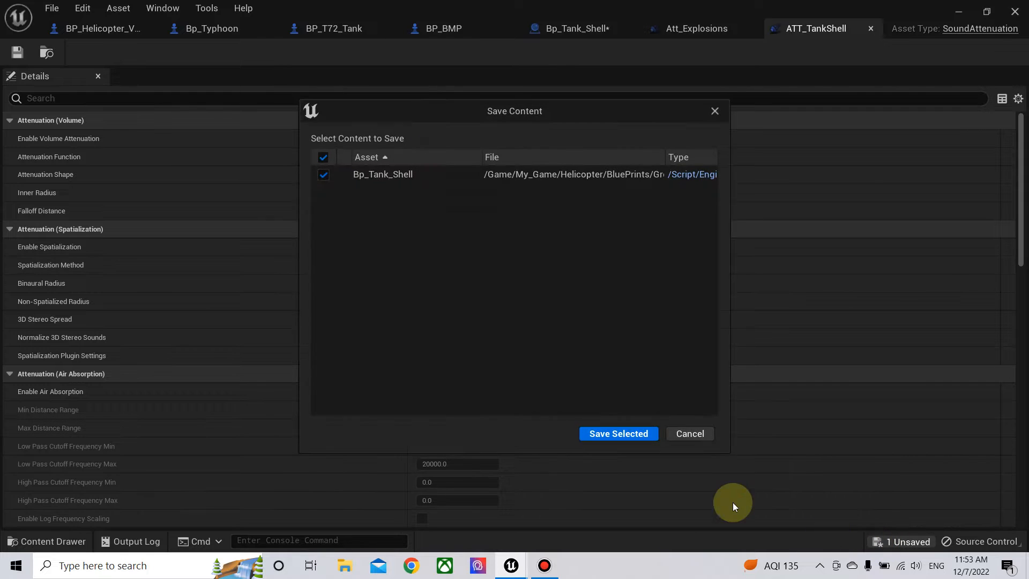
{"action": "left_click", "coordinate": [622, 432]}
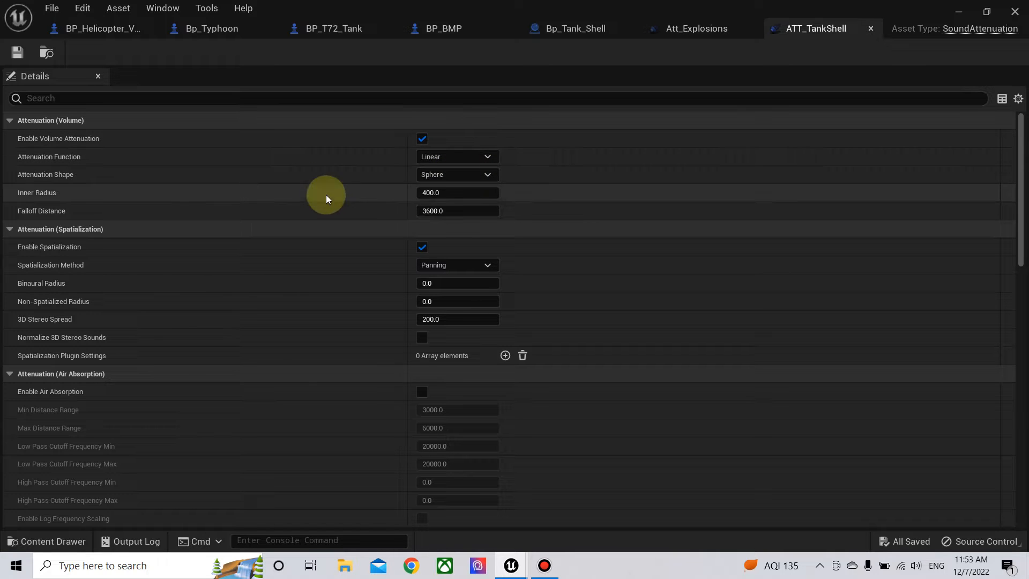
- Set ATT_TankShell's Inner Radius to 2500 and Falloff Distance to 15000, and save the asset
{"action": "mouse_move", "coordinate": [33, 191]}
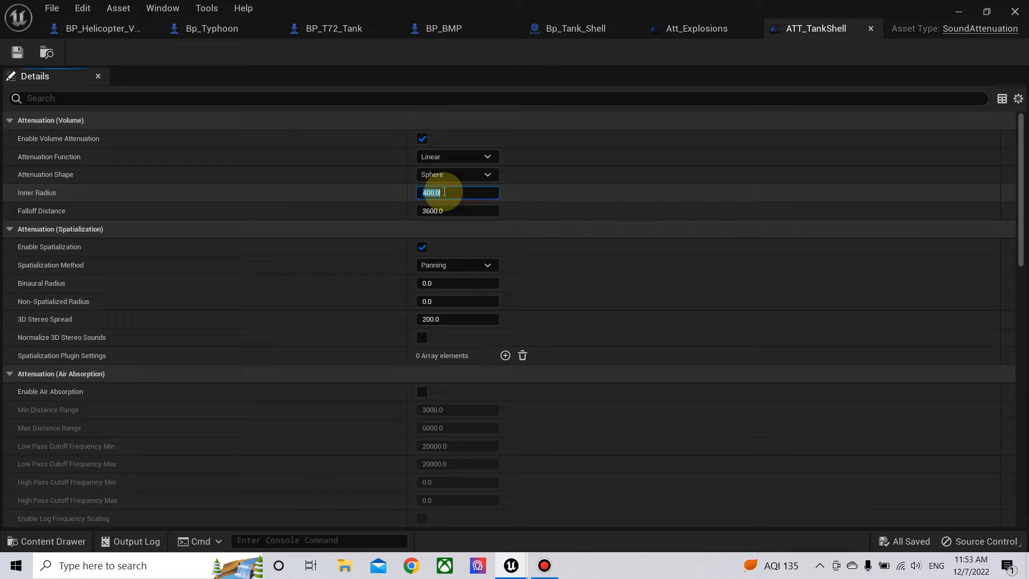
{"action": "type", "text": "00"}
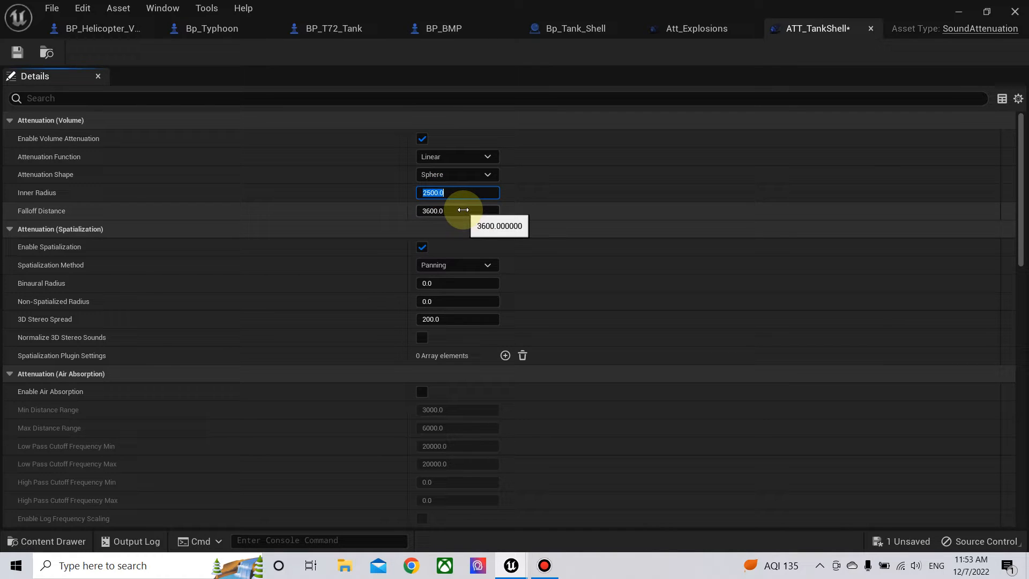
{"action": "key", "text": "Return"}
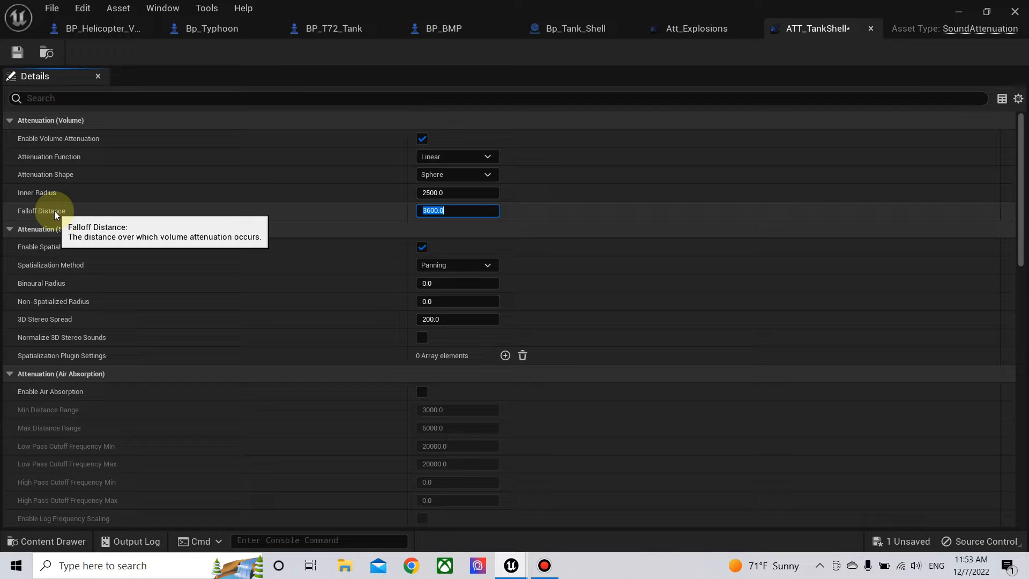
{"action": "type", "text": "15"}
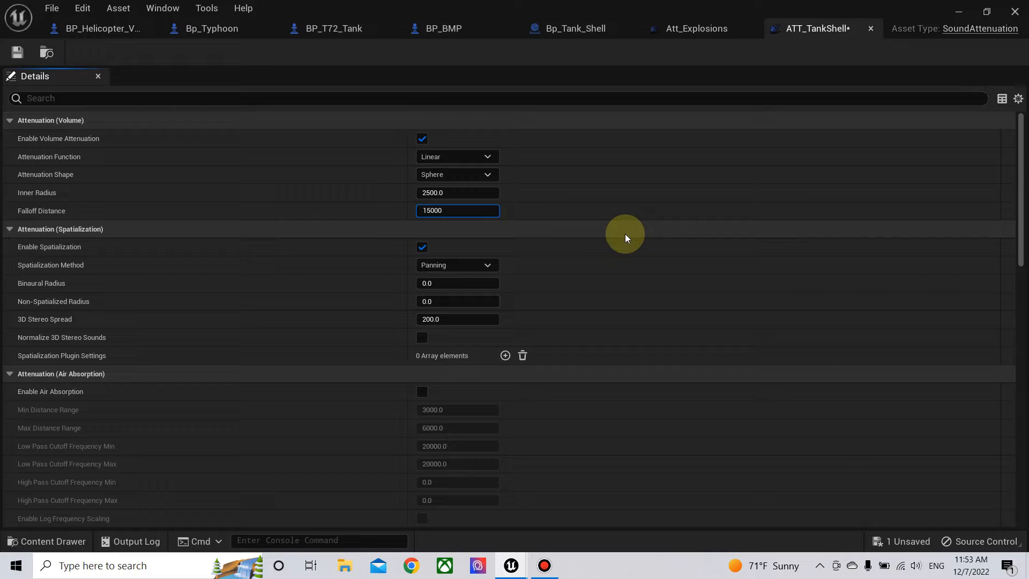
{"action": "type", "text": "000"}
{"action": "key", "text": "Return"}
{"action": "left_click", "coordinate": [32, 59]}
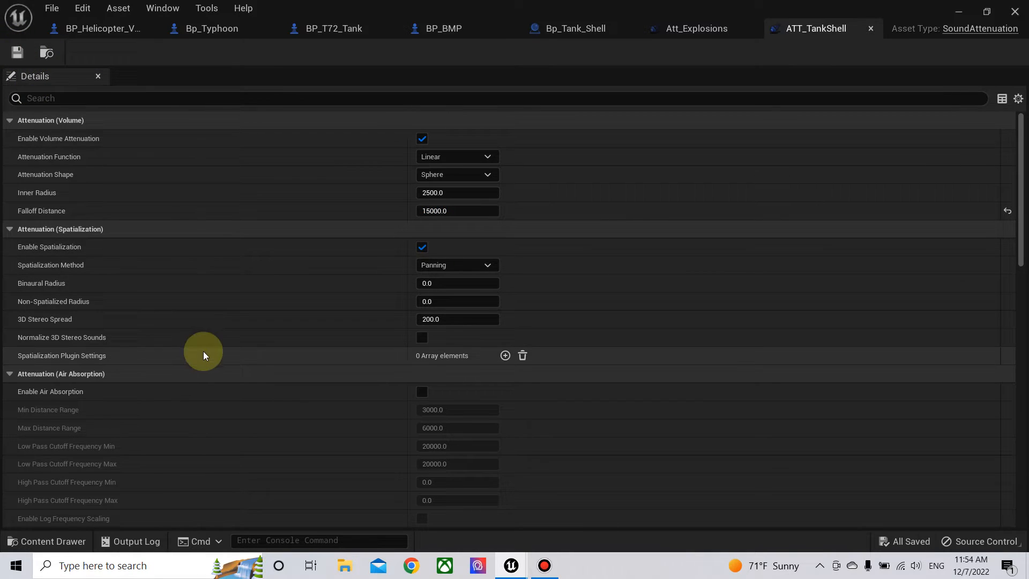
- Look through the remaining ATT_TankShell settings and change its volume Attenuation Function to Inverse
{"action": "scroll", "coordinate": [64, 295], "scroll_direction": "down", "scroll_amount": 10}
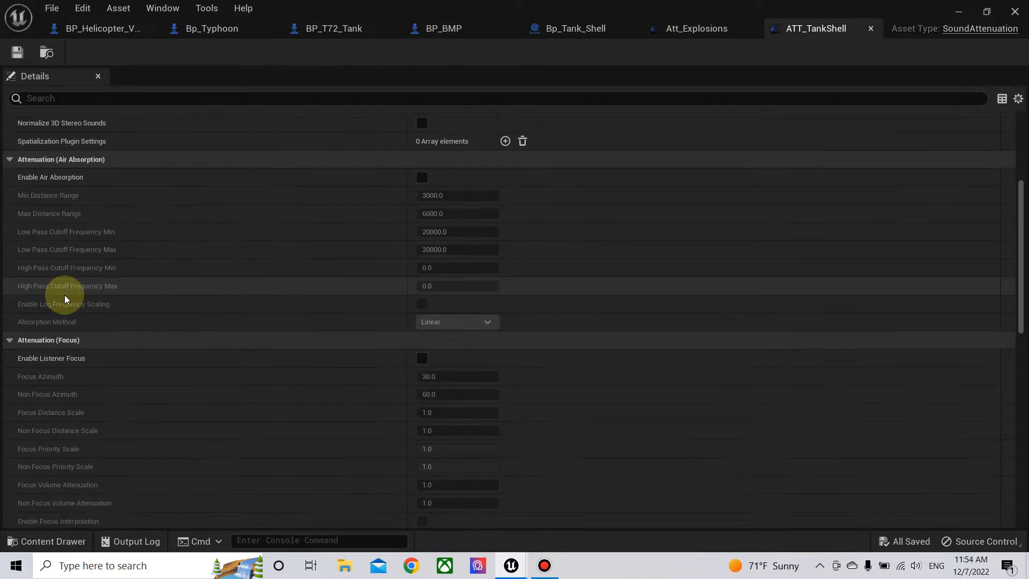
{"action": "scroll", "coordinate": [64, 295], "scroll_direction": "down", "scroll_amount": 5}
{"action": "scroll", "coordinate": [64, 295], "scroll_direction": "up", "scroll_amount": 11}
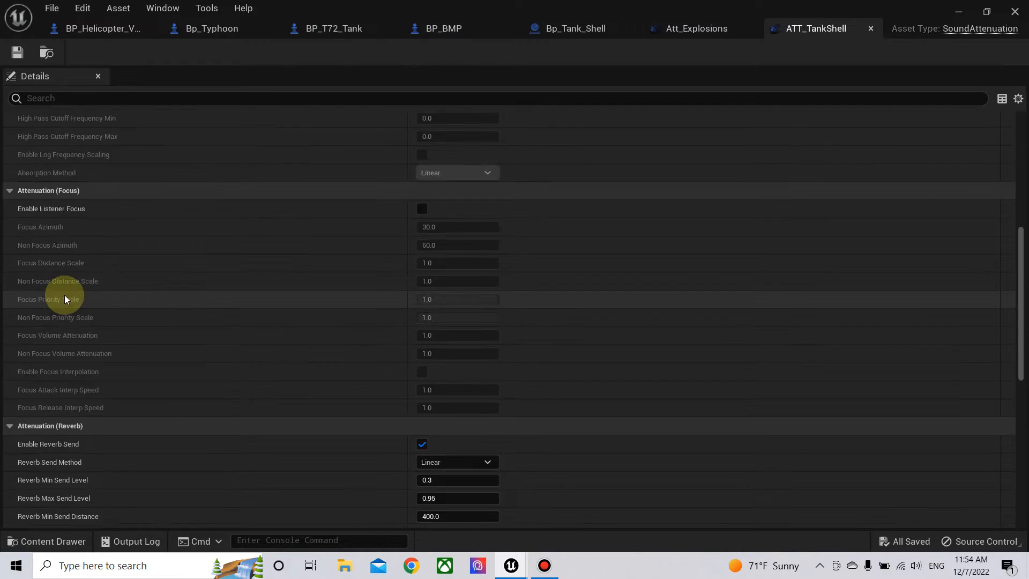
{"action": "scroll", "coordinate": [64, 294], "scroll_direction": "up", "scroll_amount": 3}
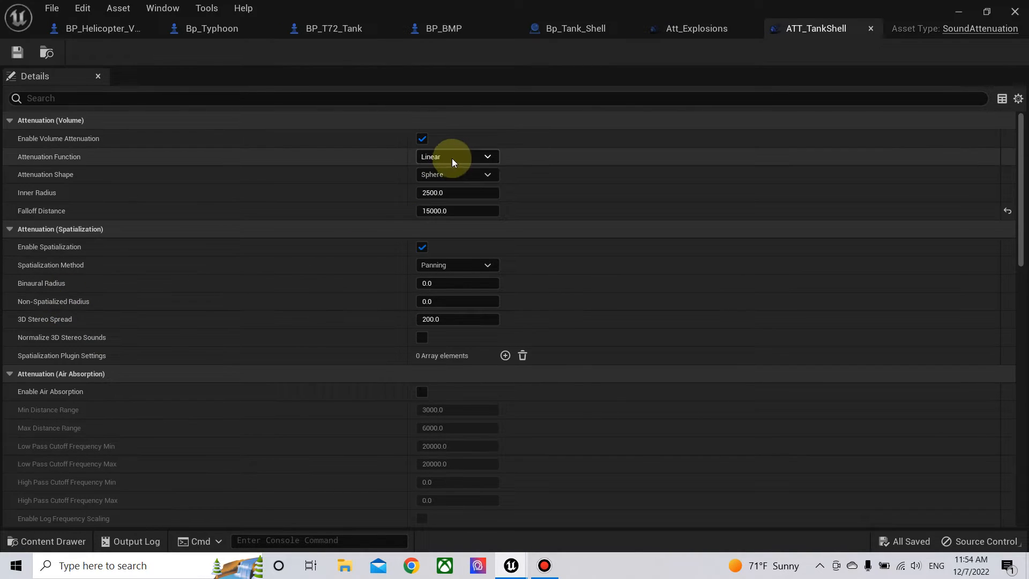
{"action": "left_click", "coordinate": [466, 157]}
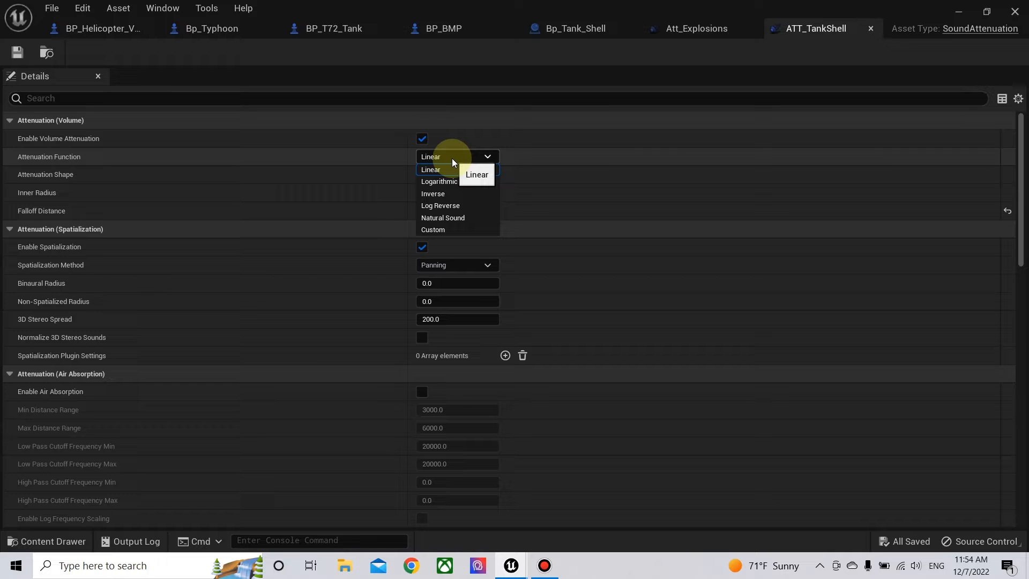
{"action": "left_click", "coordinate": [236, 159]}
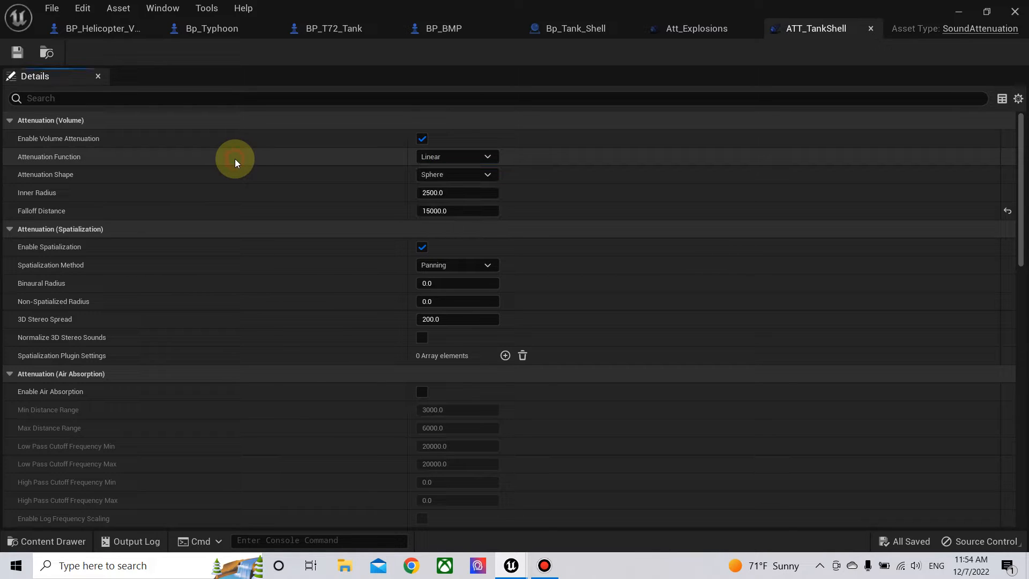
{"action": "left_click", "coordinate": [448, 156]}
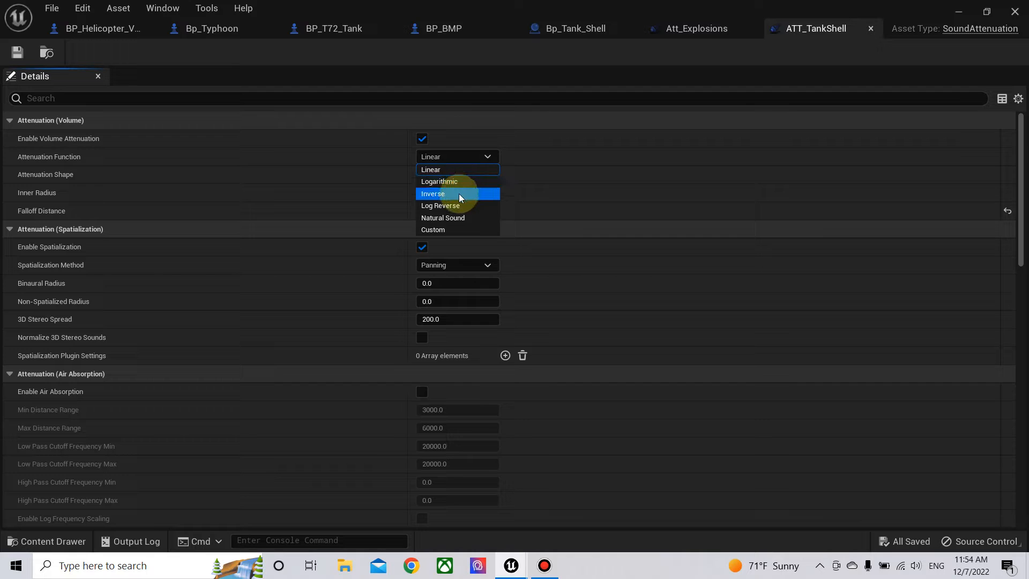
{"action": "left_click", "coordinate": [253, 305]}
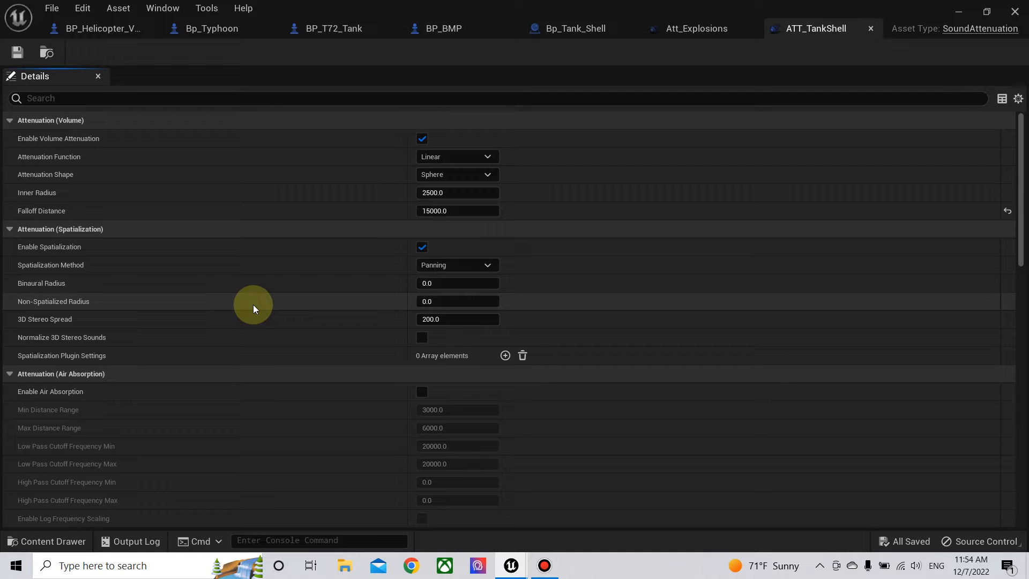
{"action": "left_click", "coordinate": [459, 153]}
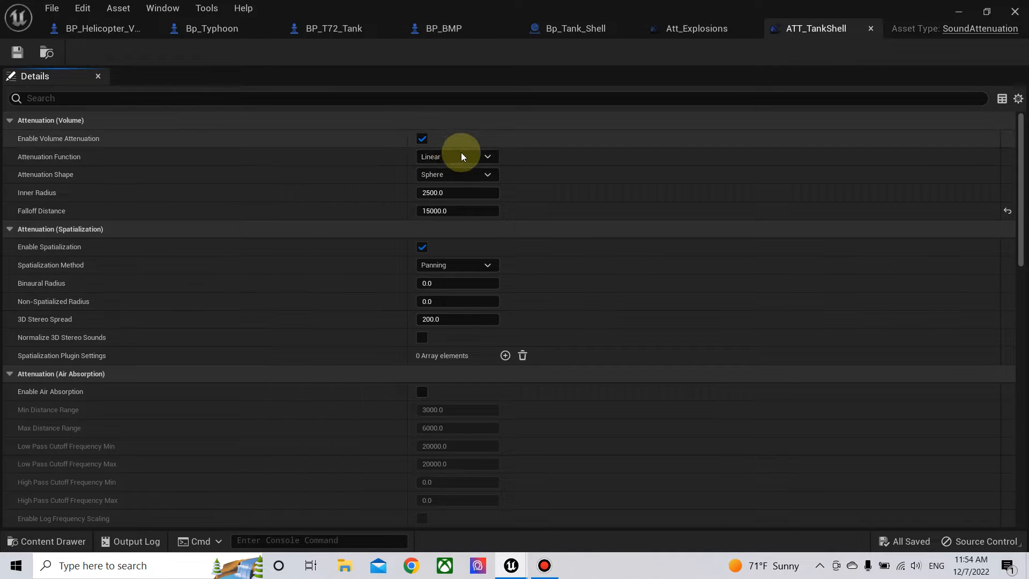
{"action": "left_click", "coordinate": [457, 194]}
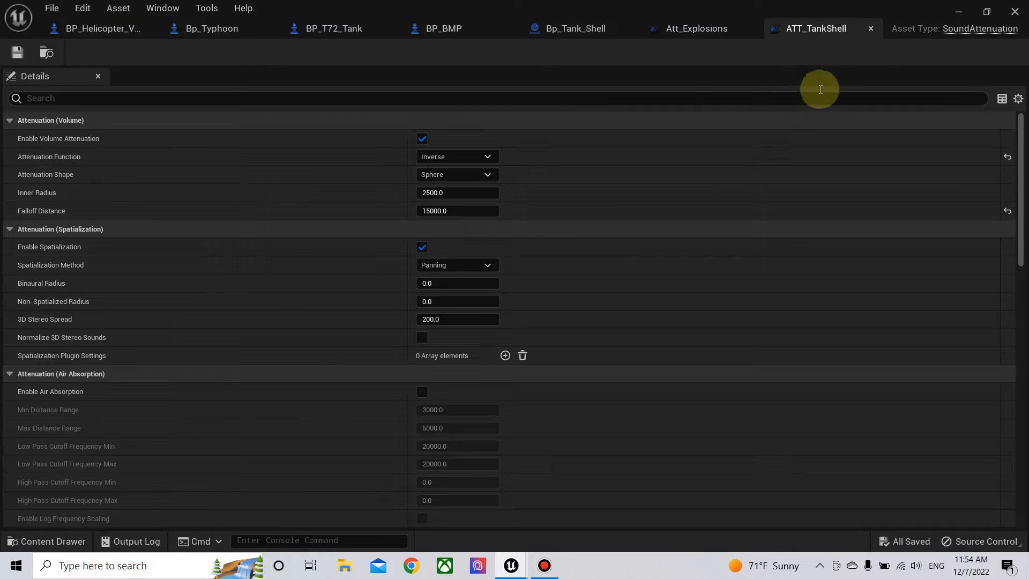
- Close both attenuation assets, set Attenuation Settings of Spawn Sound at Location in Bp_Tank_Shell to ATT_TankShell, and compile
{"action": "left_click", "coordinate": [872, 28]}
{"action": "left_click", "coordinate": [870, 29]}
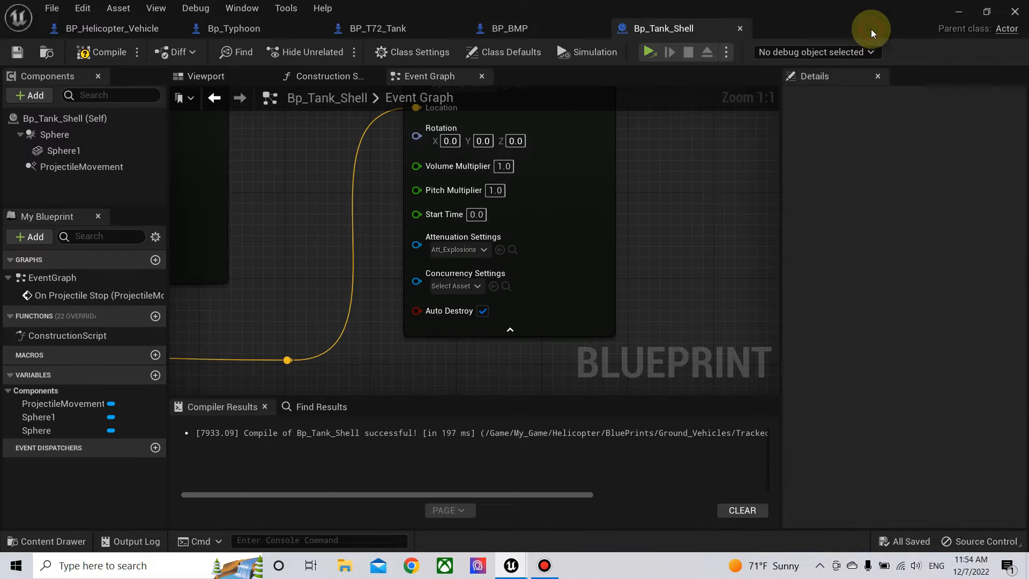
{"action": "left_click", "coordinate": [460, 250]}
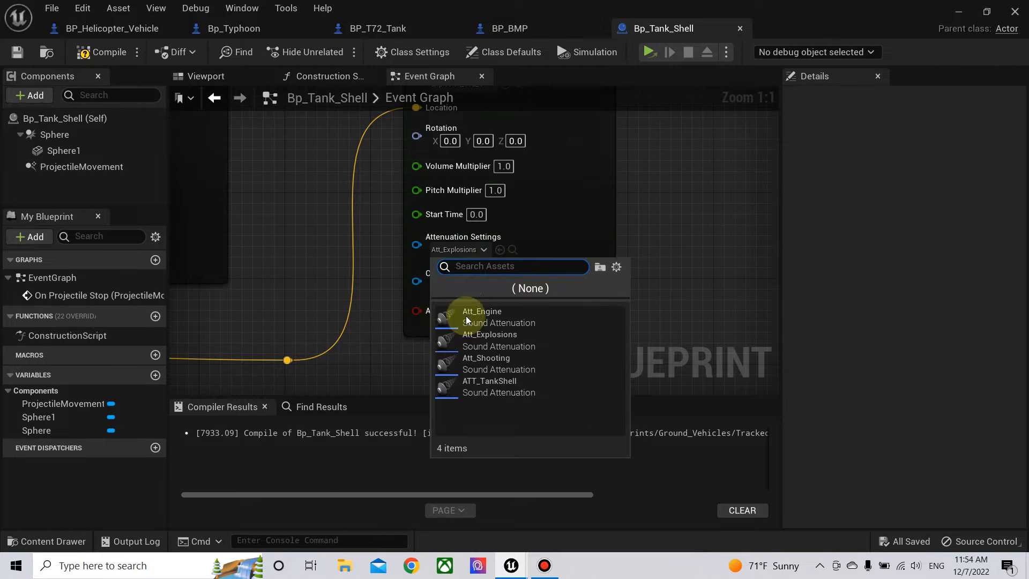
{"action": "left_click", "coordinate": [509, 387]}
{"action": "left_click", "coordinate": [91, 52]}
{"action": "scroll", "coordinate": [275, 215], "scroll_direction": "down", "scroll_amount": 4}
{"action": "right_click_drag", "start_coordinate": [275, 216], "coordinate": [648, 214]}
{"action": "right_click_drag", "start_coordinate": [408, 171], "coordinate": [402, 237]}
{"action": "right_click_drag", "start_coordinate": [397, 151], "coordinate": [433, 187]}
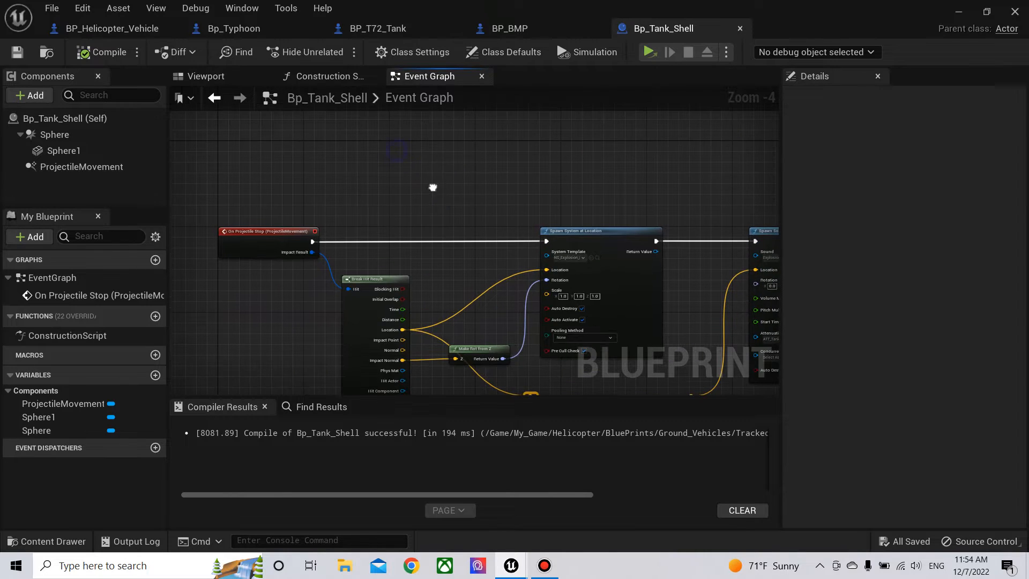
- In the BP_T72_Tank event graph, add a Spawn Actor from Class node connected to Pressed of InputAction Fire Gun
{"action": "left_click", "coordinate": [391, 29]}
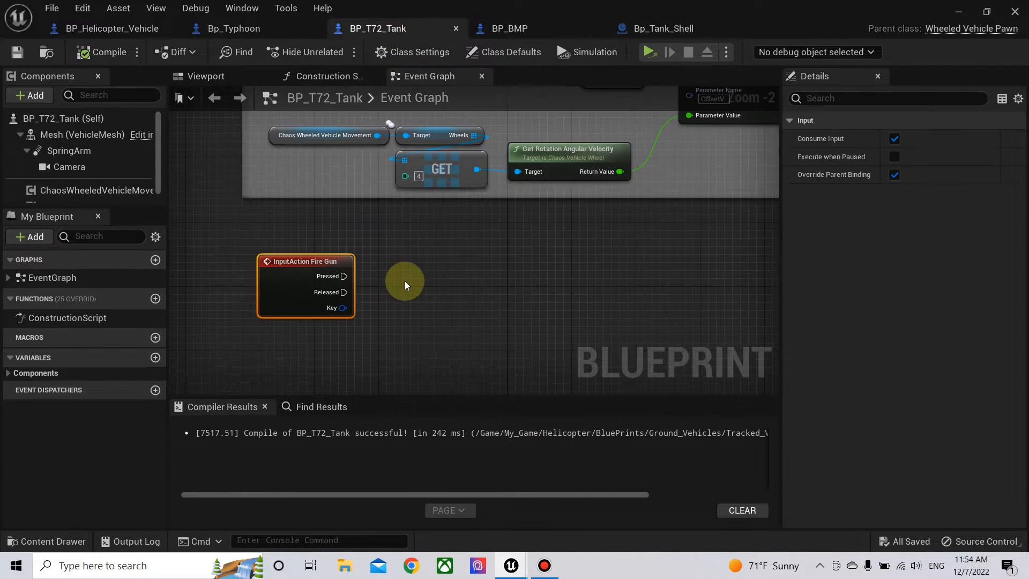
{"action": "right_click_drag", "start_coordinate": [404, 281], "coordinate": [421, 189]}
{"action": "left_click_drag", "start_coordinate": [371, 185], "coordinate": [575, 193]}
{"action": "type", "text": "spawn"}
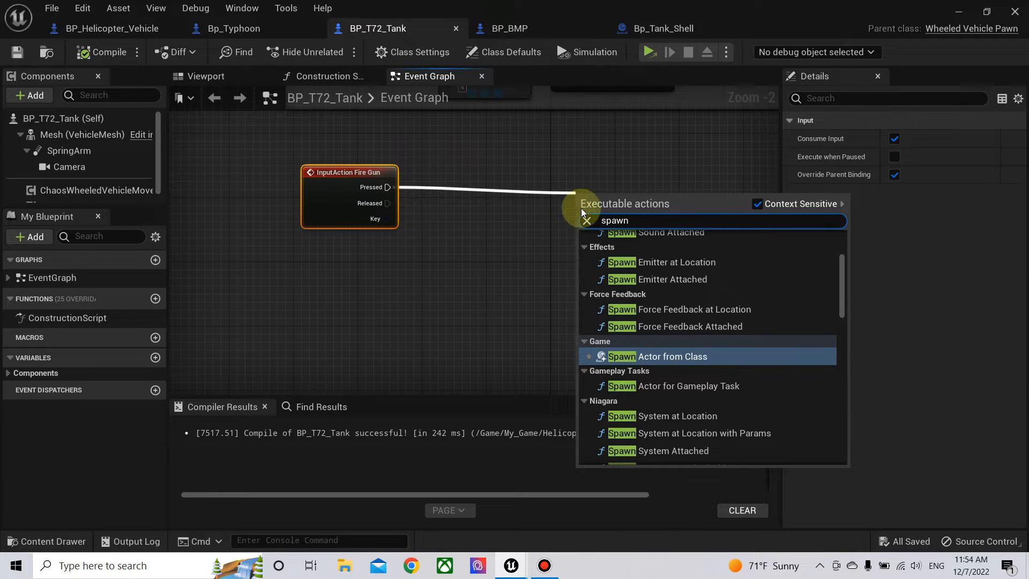
{"action": "left_click", "coordinate": [684, 355]}
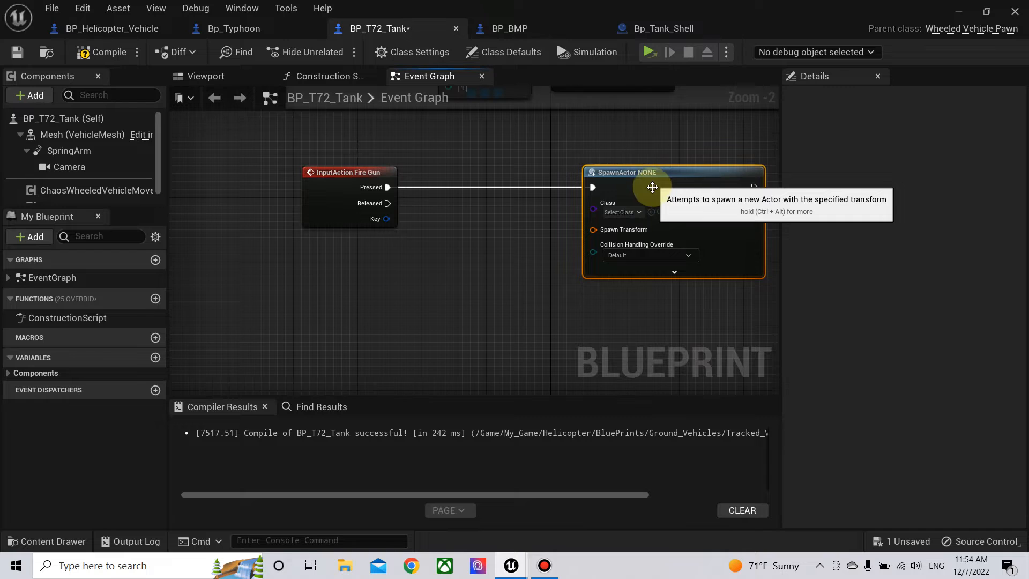
- Set the class of the new SpawnActor node to Bp_Tank_Shell
{"action": "left_click", "coordinate": [628, 213]}
{"action": "type", "text": "ta"}
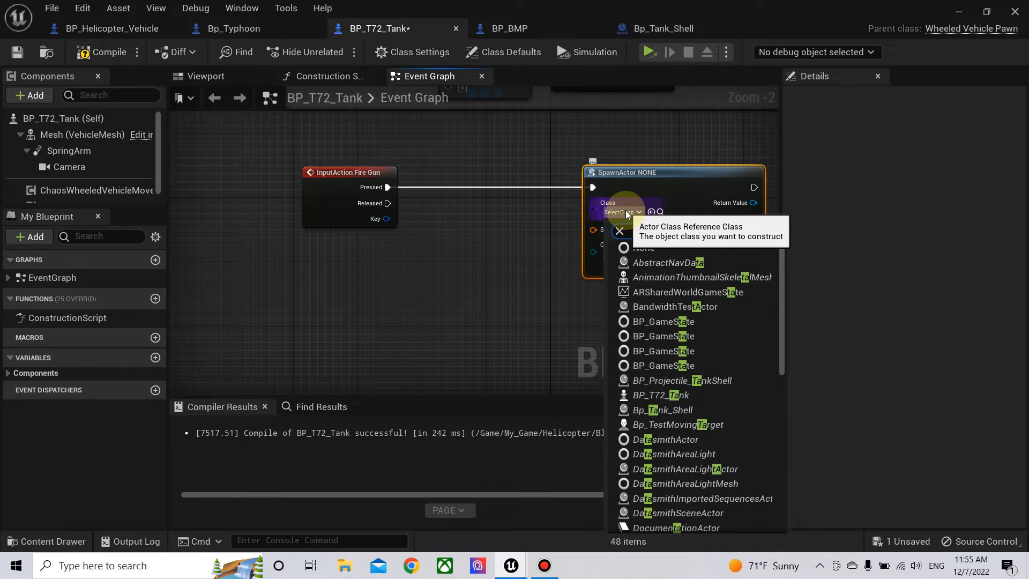
{"action": "type", "text": "nk shee"}
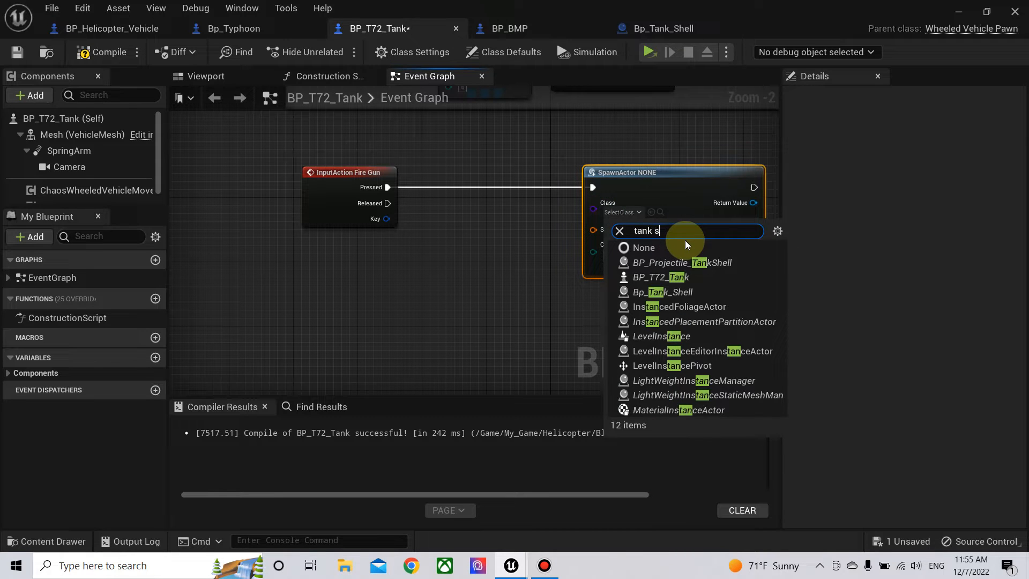
{"action": "key", "text": "BackSpace"}
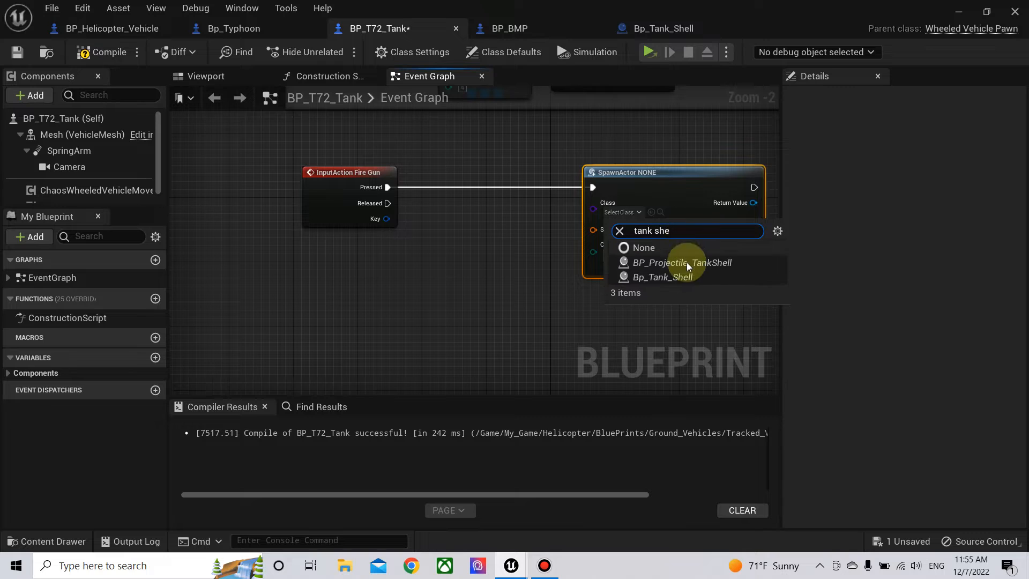
{"action": "left_click", "coordinate": [688, 276]}
{"action": "left_click", "coordinate": [456, 321]}
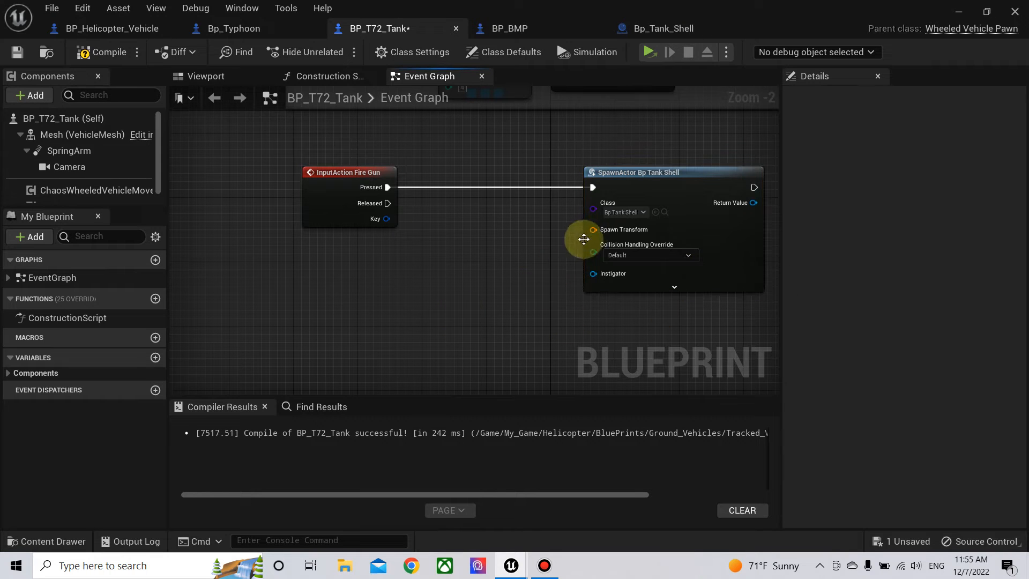
- Add a Mesh reference below the Fire Gun event and create a Get Socket Transform node from it
{"action": "left_click_drag", "start_coordinate": [72, 135], "coordinate": [423, 285]}
{"action": "type", "text": "get sock"}
{"action": "left_click", "coordinate": [544, 253]}
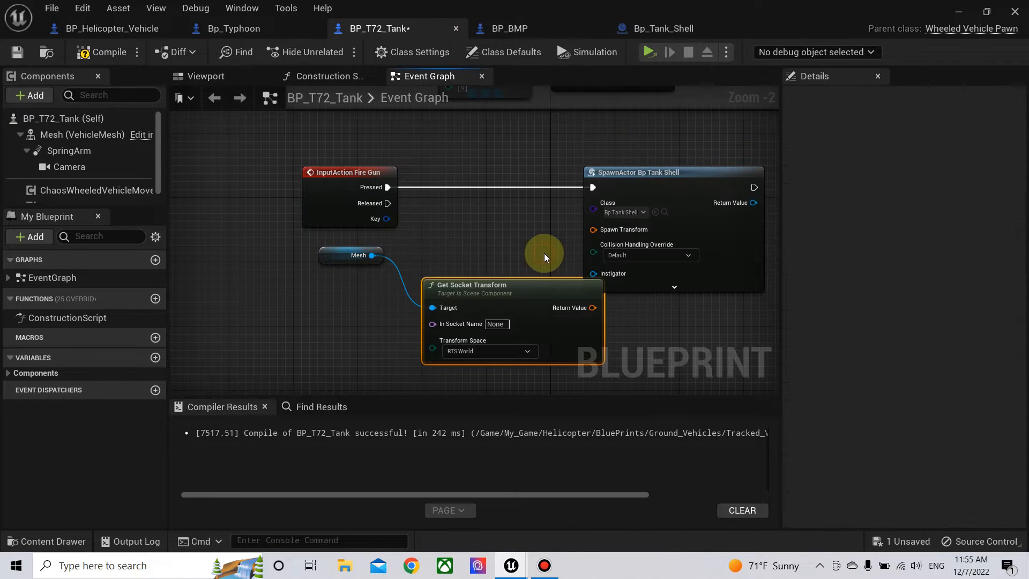
- Connect the Get Socket Transform return value to Spawn Transform and set Collision Handling Override to Always Spawn, Ignore Collisions
{"action": "left_click_drag", "start_coordinate": [501, 304], "coordinate": [399, 297]}
{"action": "left_click_drag", "start_coordinate": [478, 300], "coordinate": [600, 229]}
{"action": "left_click", "coordinate": [648, 255]}
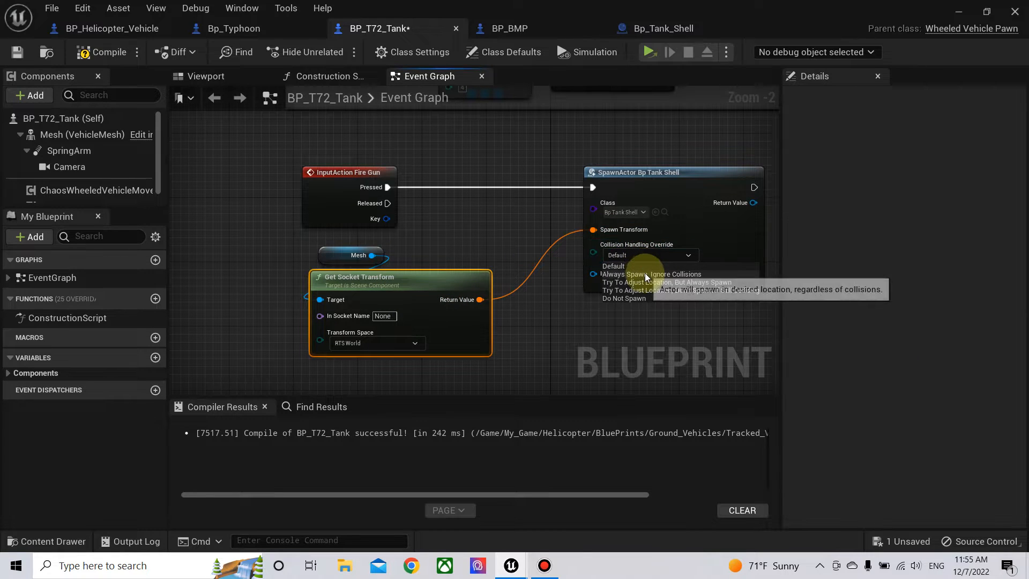
{"action": "left_click", "coordinate": [645, 274]}
{"action": "right_click_drag", "start_coordinate": [538, 328], "coordinate": [510, 287]}
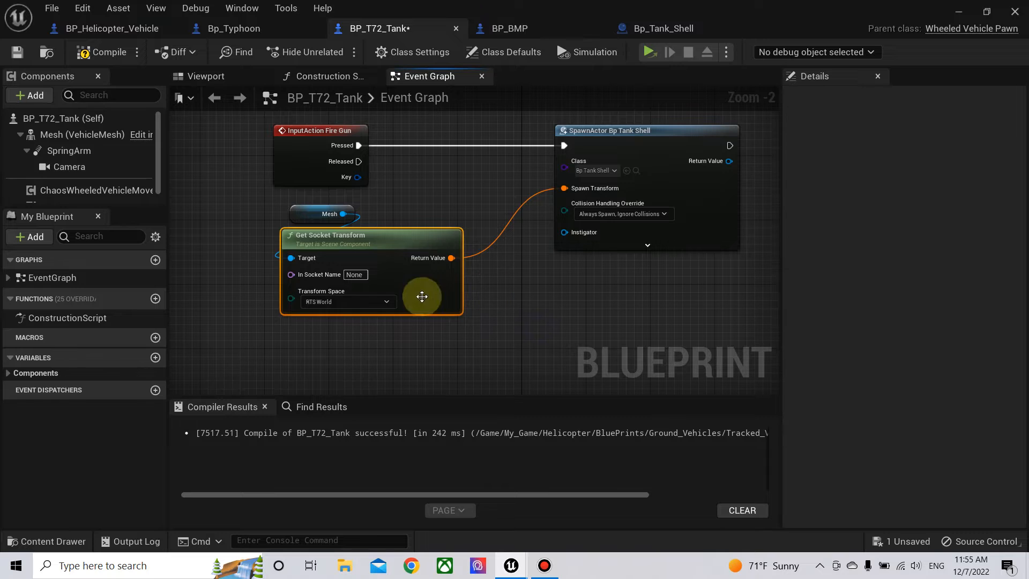
- Open the skeletal mesh SK_East_Tank_T72b assigned to the Mesh component of BP_T72_Tank
{"action": "left_click", "coordinate": [46, 135]}
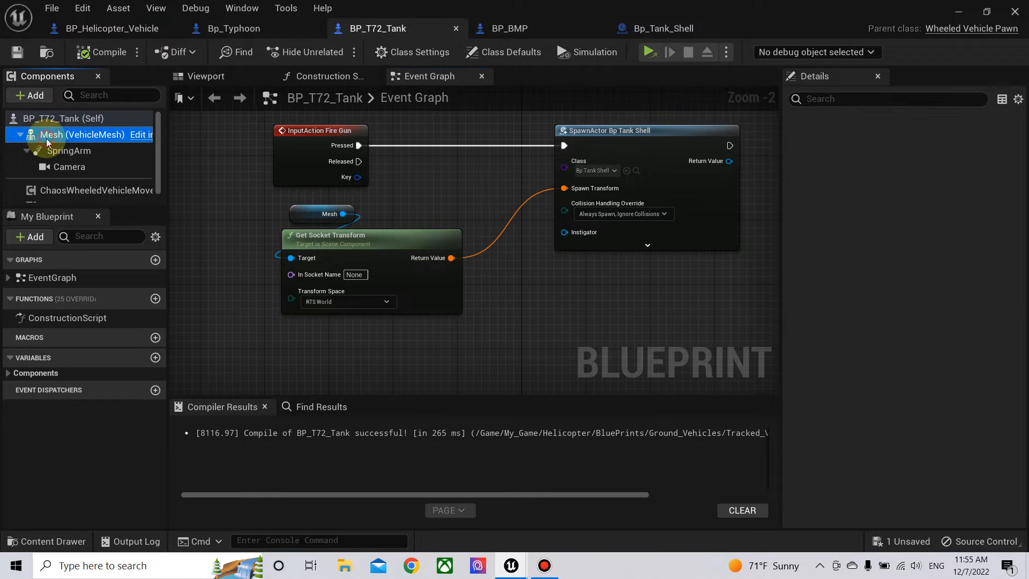
{"action": "double_click", "coordinate": [904, 420]}
{"action": "scroll", "coordinate": [70, 349], "scroll_direction": "down", "scroll_amount": 10}
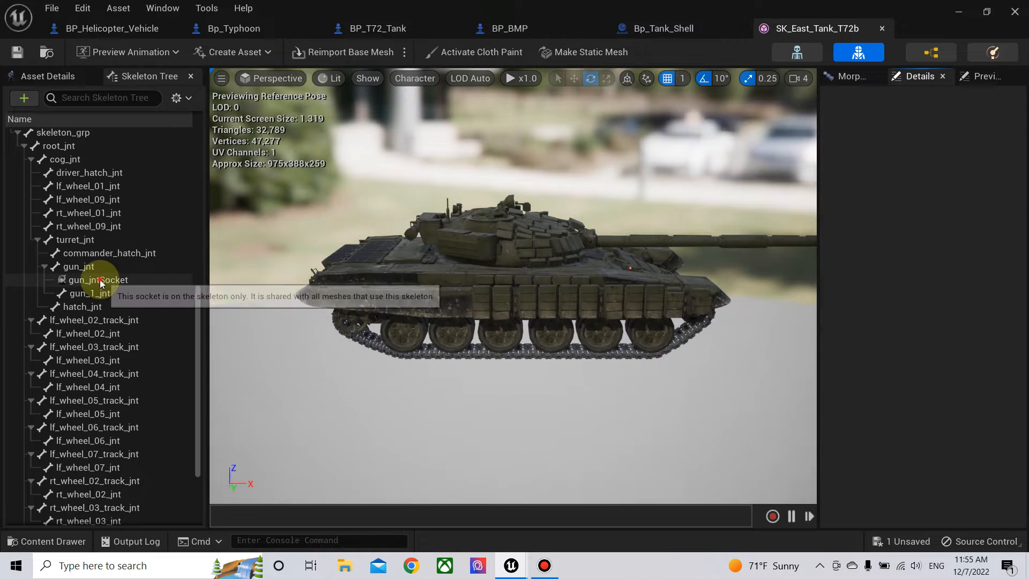
- Move gun_jntSocket forward along X to a relative location of about 537.5, just beyond the gun muzzle
{"action": "left_click", "coordinate": [99, 280]}
{"action": "key", "text": "f"}
{"action": "right_click_drag", "start_coordinate": [406, 293], "coordinate": [376, 276]}
{"action": "key", "text": "d"}
{"action": "left_click", "coordinate": [579, 79]}
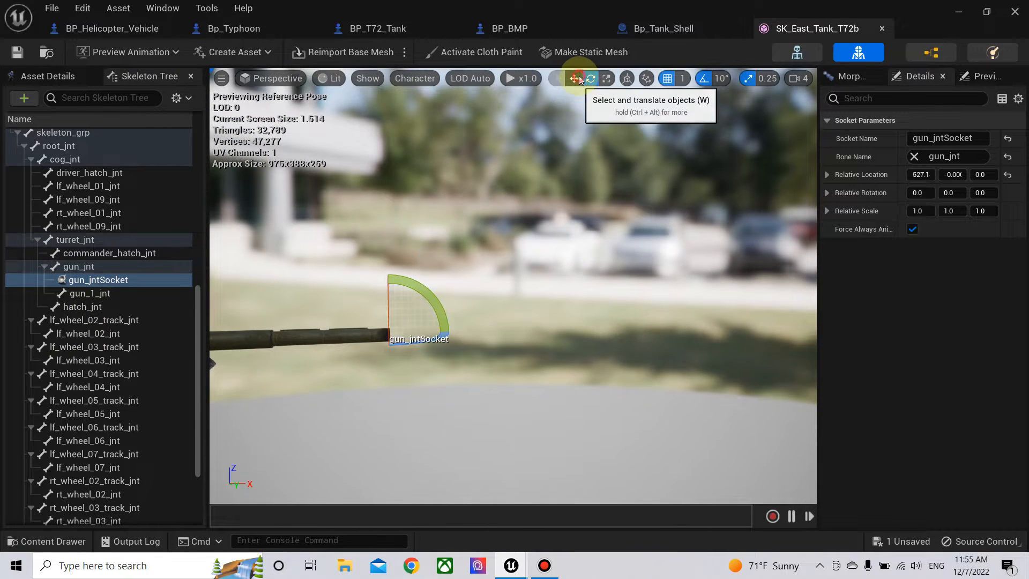
{"action": "scroll", "coordinate": [376, 357], "scroll_direction": "up", "scroll_amount": 2}
{"action": "left_click_drag", "start_coordinate": [364, 356], "coordinate": [375, 358]}
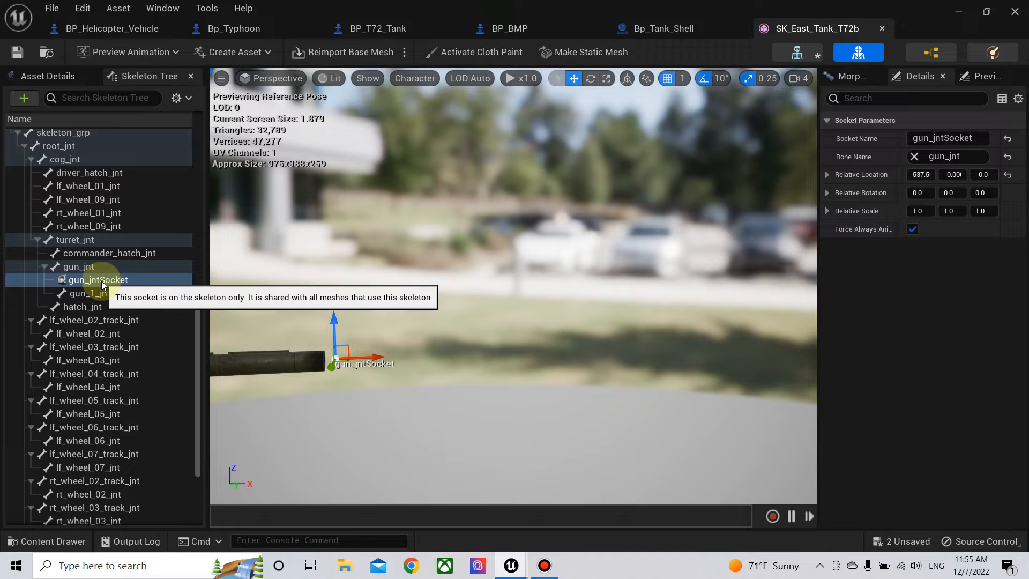
- Copy the socket name gun_jntSocket into In Socket Name of Get Socket Transform in BP_T72_Tank and compile
{"action": "double_click", "coordinate": [937, 140]}
{"action": "right_click", "coordinate": [939, 141]}
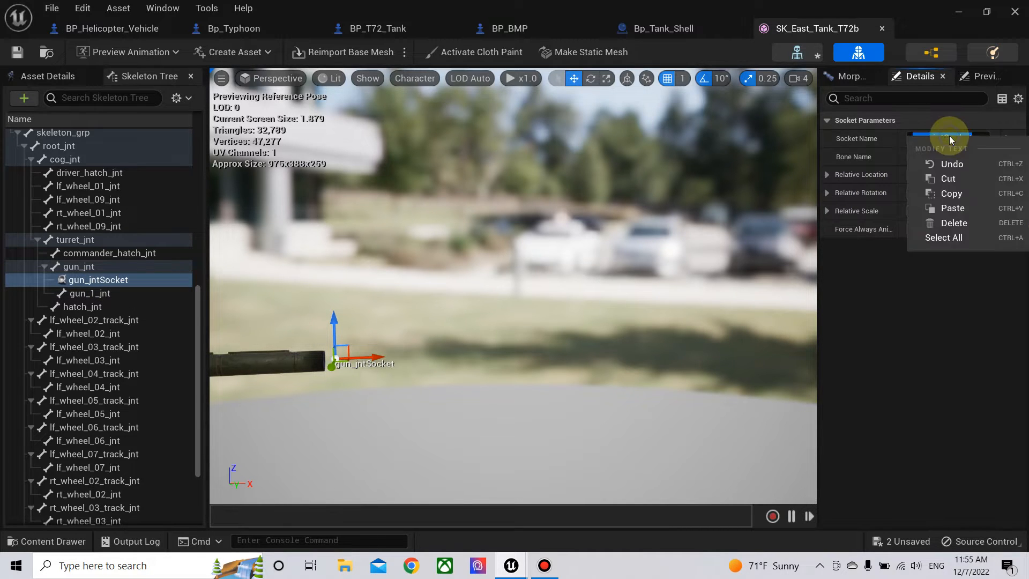
{"action": "left_click", "coordinate": [952, 194]}
{"action": "left_click", "coordinate": [654, 27]}
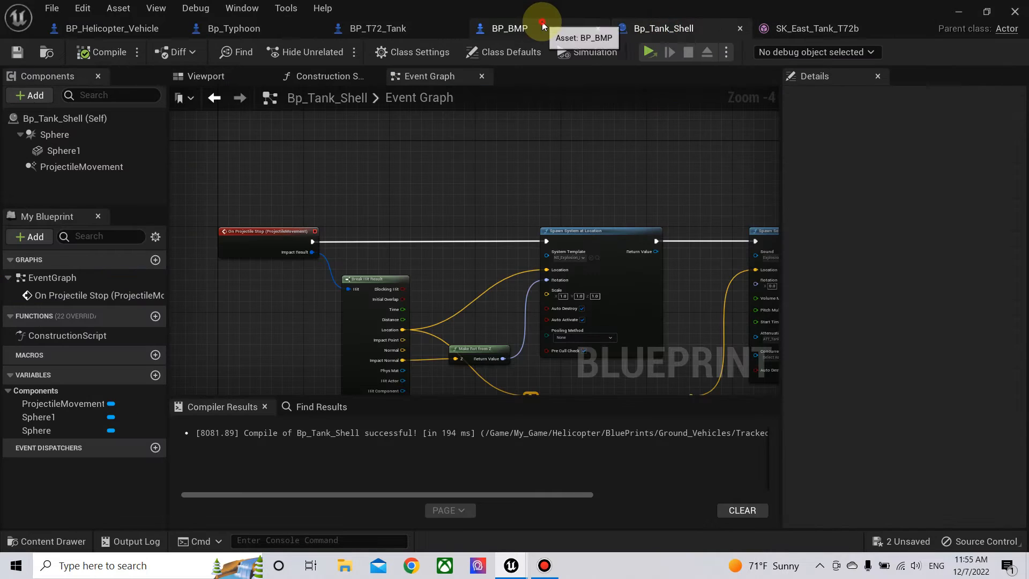
{"action": "left_click", "coordinate": [543, 26]}
{"action": "left_click", "coordinate": [407, 27]}
{"action": "double_click", "coordinate": [354, 274]}
{"action": "right_click", "coordinate": [355, 275]}
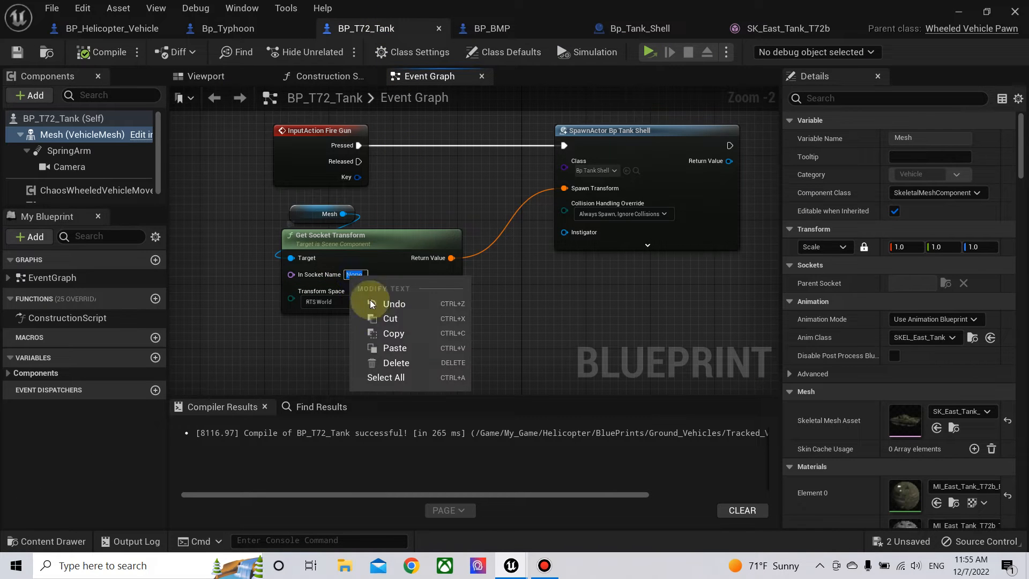
{"action": "left_click", "coordinate": [395, 348]}
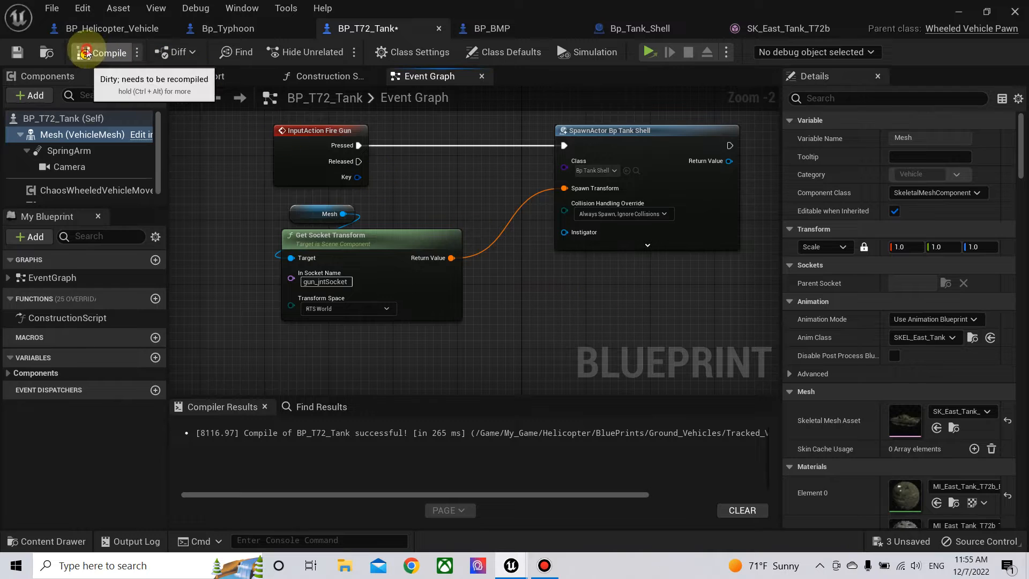
{"action": "left_click", "coordinate": [86, 53]}
- Add a Spawn System Attached node connected to the execution output of SpawnActor Bp Tank Shell
{"action": "right_click_drag", "start_coordinate": [581, 275], "coordinate": [517, 219]}
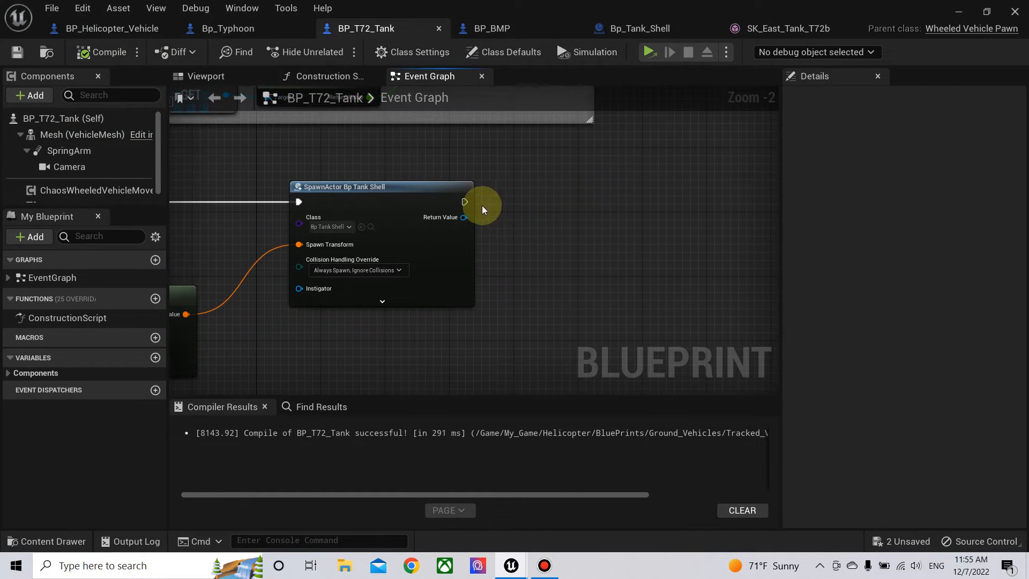
{"action": "left_click_drag", "start_coordinate": [462, 202], "coordinate": [570, 206]}
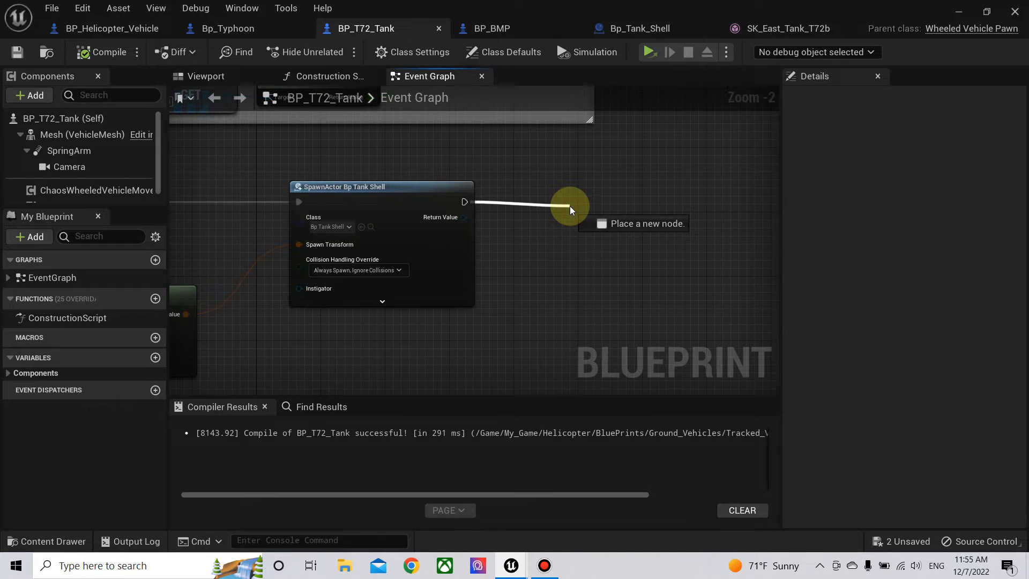
{"action": "left_click_drag", "start_coordinate": [570, 206], "coordinate": [574, 206]}
{"action": "type", "text": "syste"}
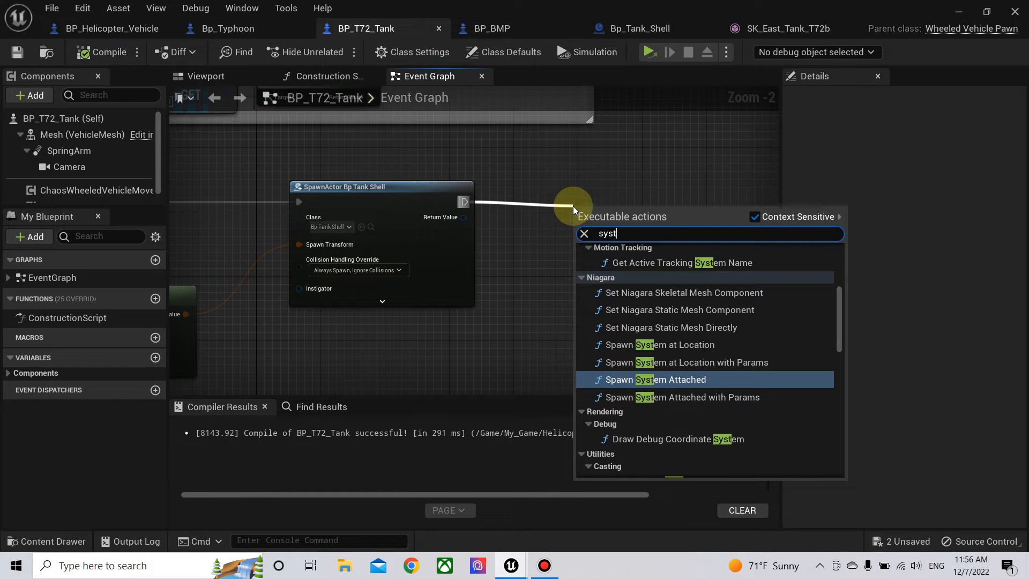
{"action": "left_click", "coordinate": [683, 380]}
{"action": "left_click_drag", "start_coordinate": [650, 230], "coordinate": [694, 201]}
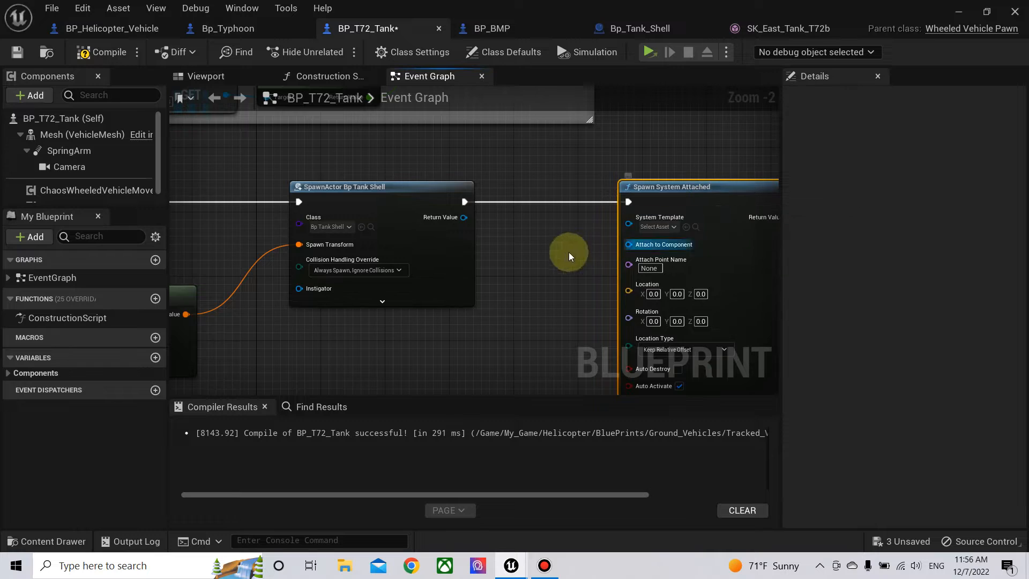
- Set the System Template of Spawn System Attached to NS_East_Tank_T72B
{"action": "right_click_drag", "start_coordinate": [568, 252], "coordinate": [446, 237]}
{"action": "left_click", "coordinate": [541, 213]}
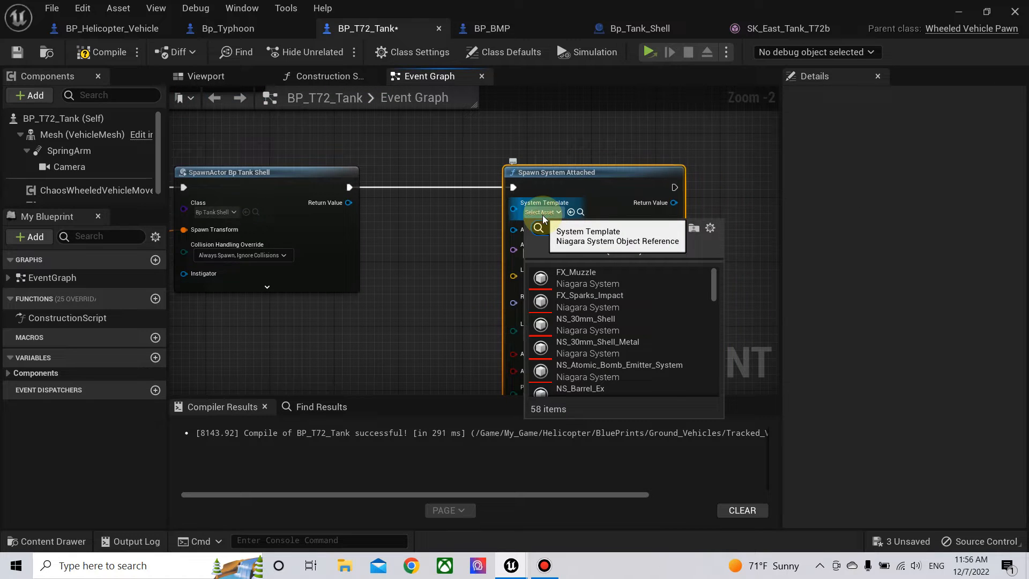
{"action": "type", "text": "t72"}
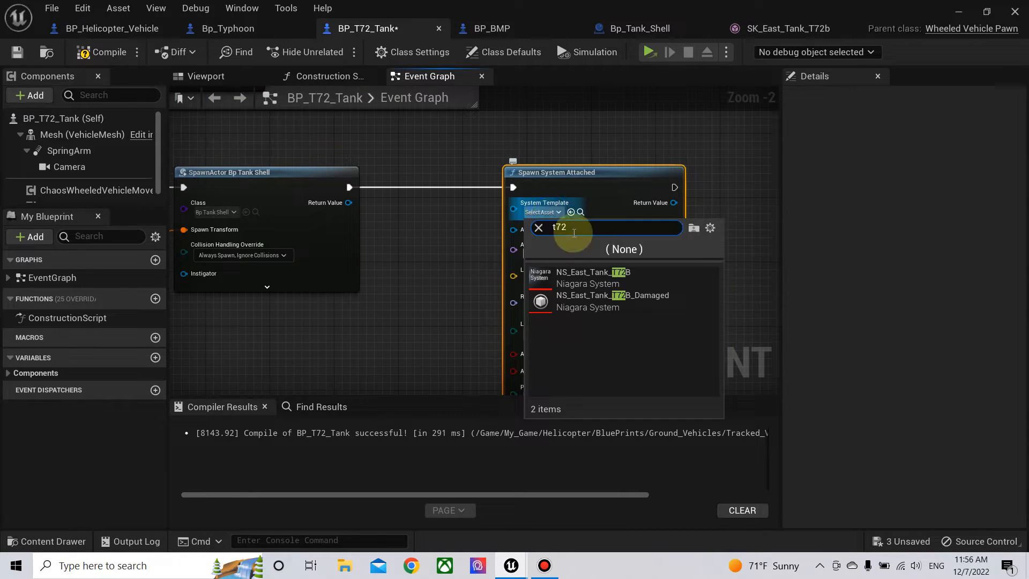
{"action": "left_click", "coordinate": [599, 275]}
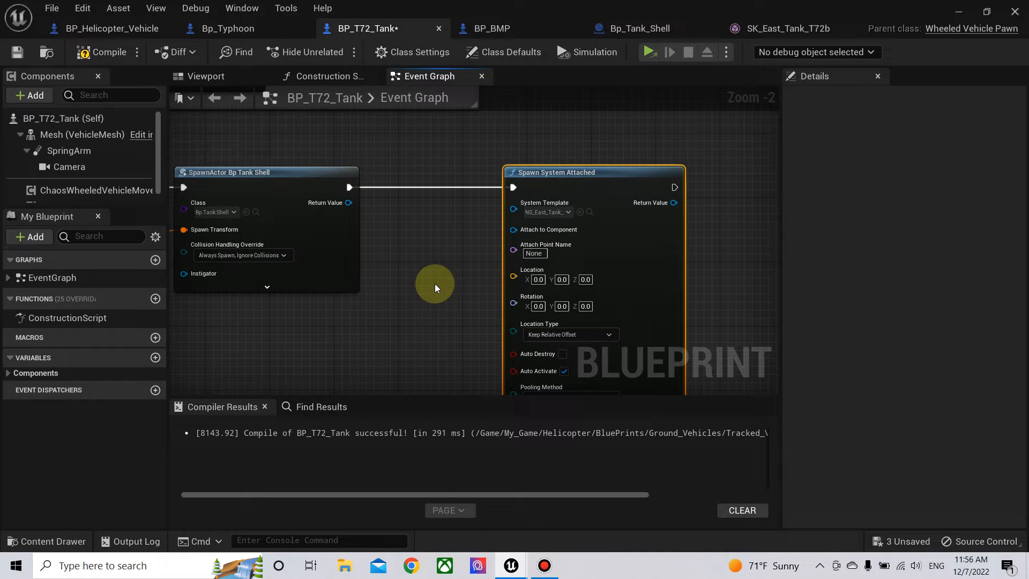
{"action": "right_click", "coordinate": [419, 309]}
{"action": "type", "text": "p"}
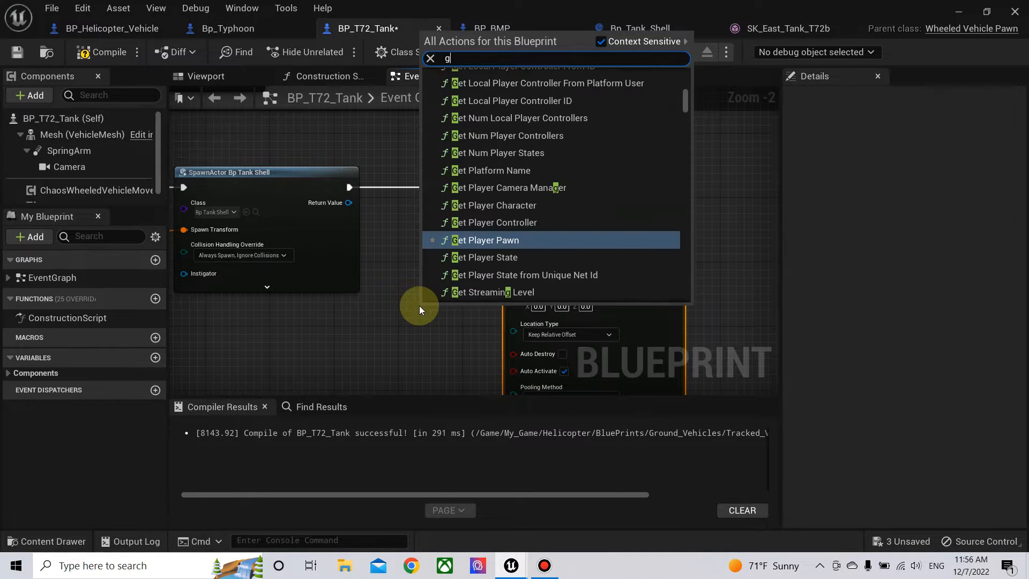
{"action": "key", "text": "BackSpace"}
{"action": "key", "text": "Escape"}
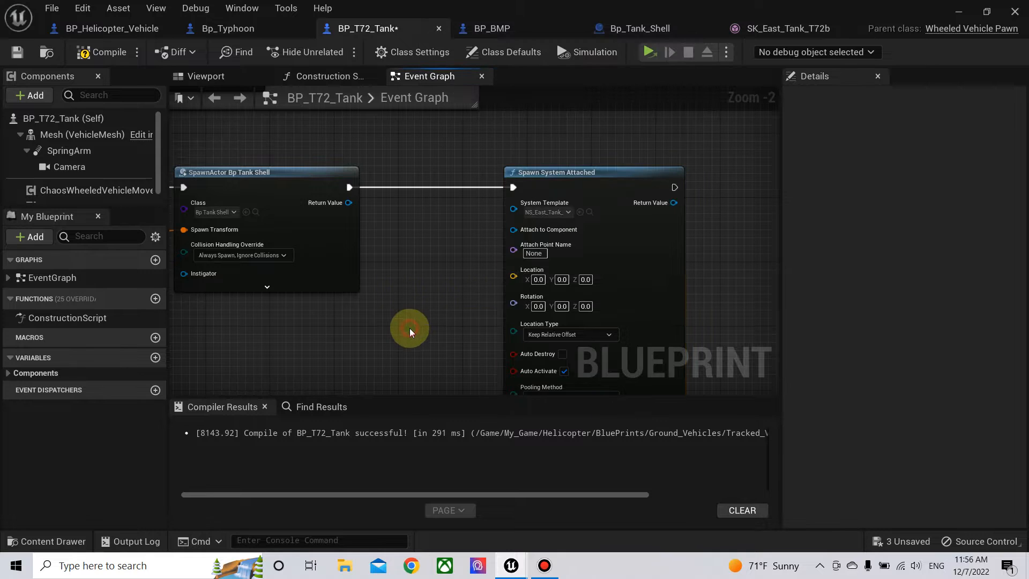
- Add a Mesh reference beside Spawn System Attached and connect it to Attach to Component
{"action": "scroll", "coordinate": [411, 294], "scroll_direction": "up", "scroll_amount": 2}
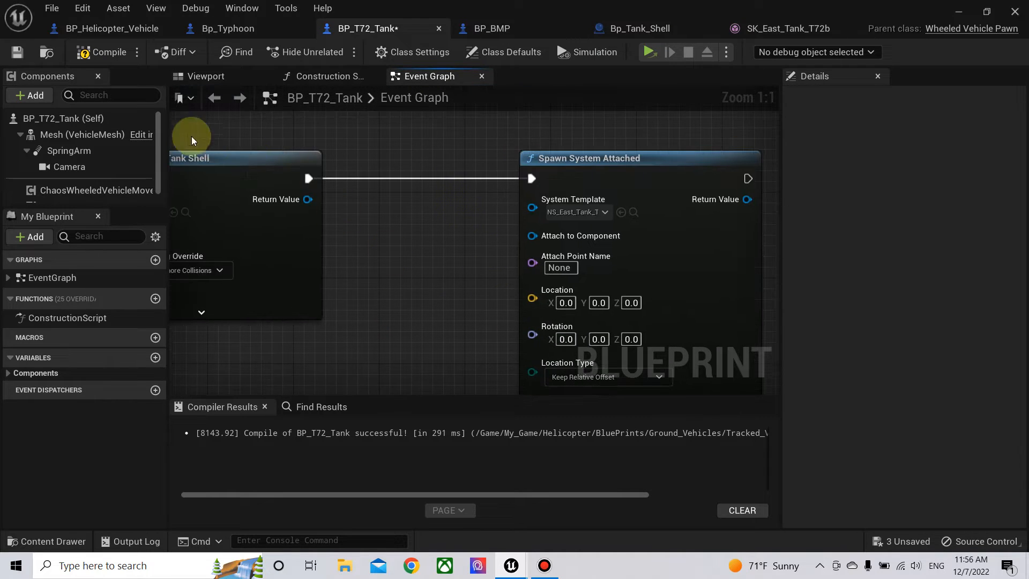
{"action": "left_click_drag", "start_coordinate": [80, 134], "coordinate": [371, 236]}
{"action": "left_click_drag", "start_coordinate": [441, 237], "coordinate": [532, 237]}
- Copy gun_jntSocket from the Get Socket Transform node into Attach Point Name of Spawn System Attached
{"action": "scroll", "coordinate": [436, 230], "scroll_direction": "down", "scroll_amount": 3}
{"action": "right_click_drag", "start_coordinate": [429, 248], "coordinate": [619, 216]}
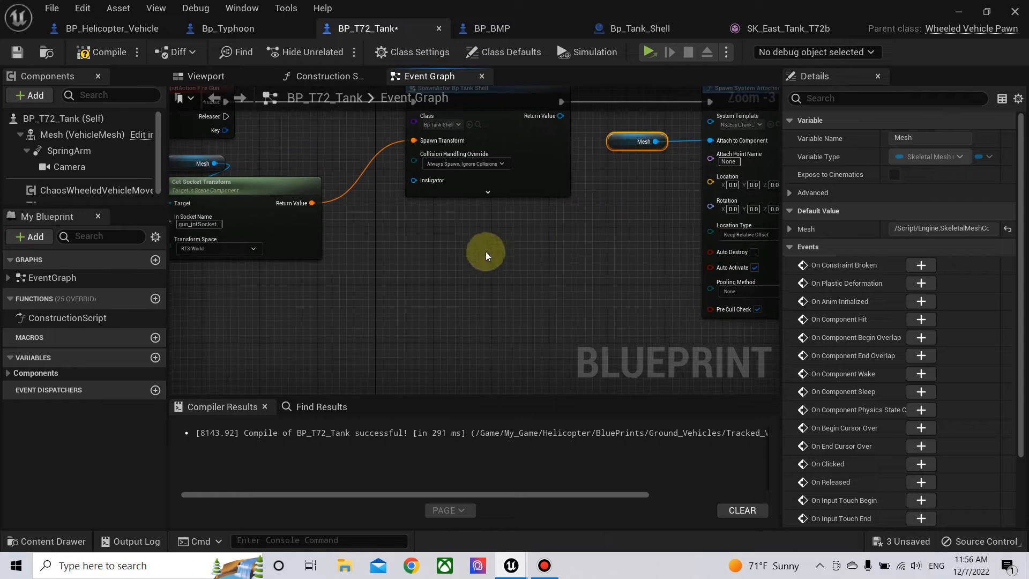
{"action": "right_click_drag", "start_coordinate": [514, 252], "coordinate": [579, 247]}
{"action": "left_click", "coordinate": [270, 224]}
{"action": "right_click", "coordinate": [270, 225]}
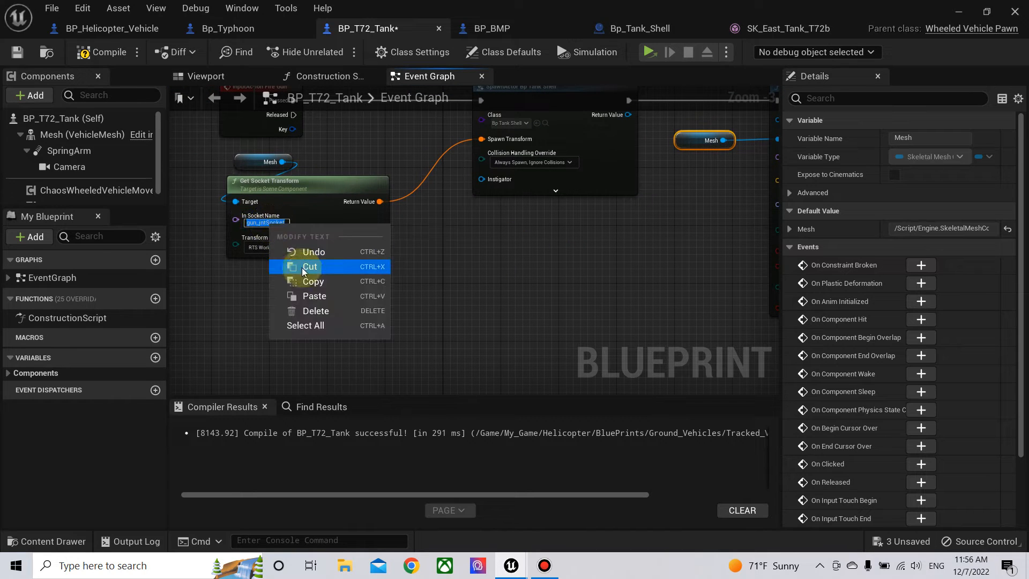
{"action": "left_click", "coordinate": [301, 279]}
{"action": "scroll", "coordinate": [422, 284], "scroll_direction": "up", "scroll_amount": 3}
{"action": "left_click", "coordinate": [538, 238]}
{"action": "right_click", "coordinate": [537, 239]}
{"action": "left_click", "coordinate": [580, 313]}
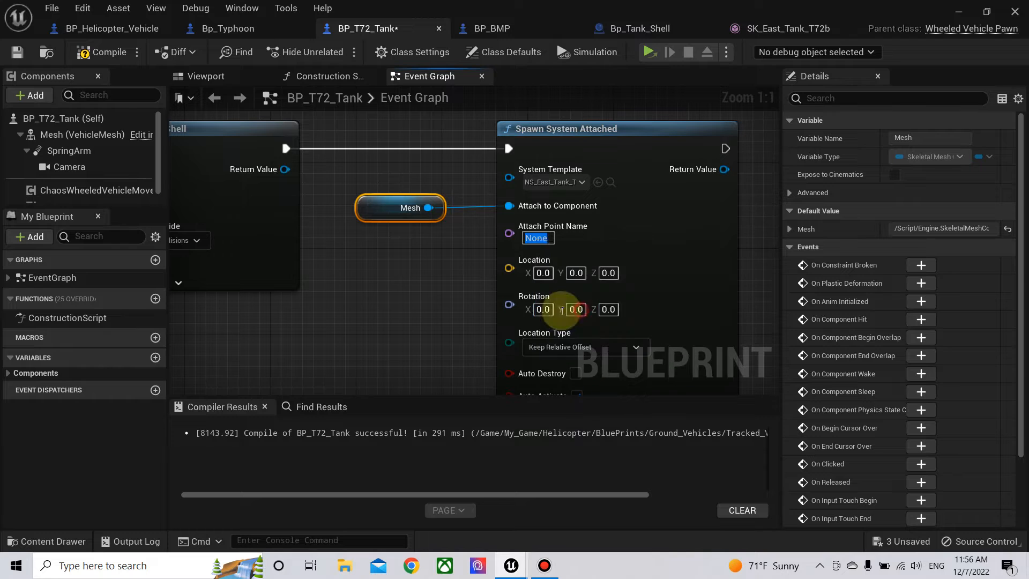
{"action": "left_click", "coordinate": [429, 312]}
- Create a Break Transform node from the Get Socket Transform return value and place it below the SpawnActor node
{"action": "right_click_drag", "start_coordinate": [395, 329], "coordinate": [561, 266]}
{"action": "scroll", "coordinate": [391, 197], "scroll_direction": "down", "scroll_amount": 2}
{"action": "left_click_drag", "start_coordinate": [259, 216], "coordinate": [381, 280]}
{"action": "type", "text": "break"}
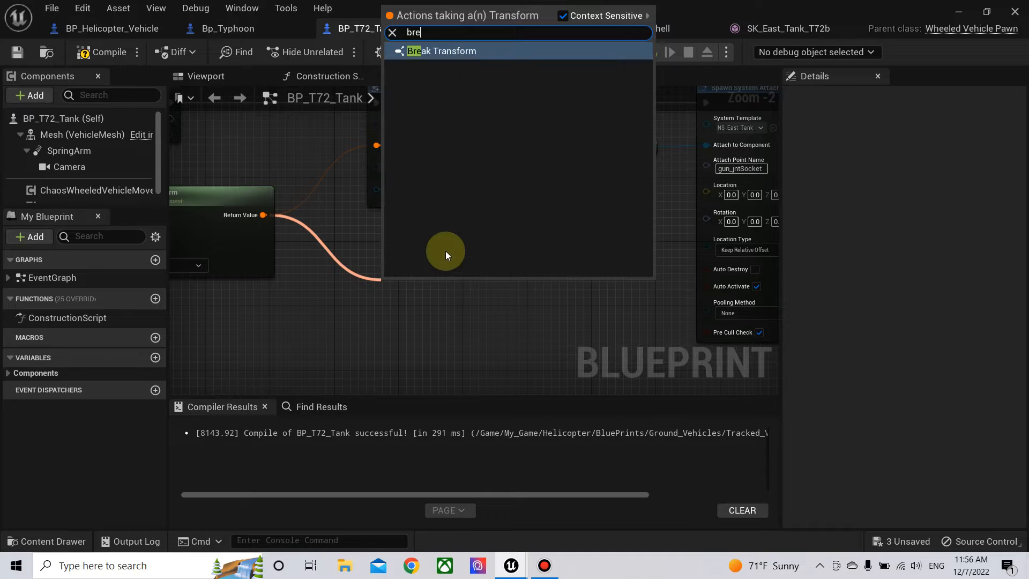
{"action": "left_click", "coordinate": [475, 53]}
{"action": "left_click_drag", "start_coordinate": [437, 286], "coordinate": [469, 238]}
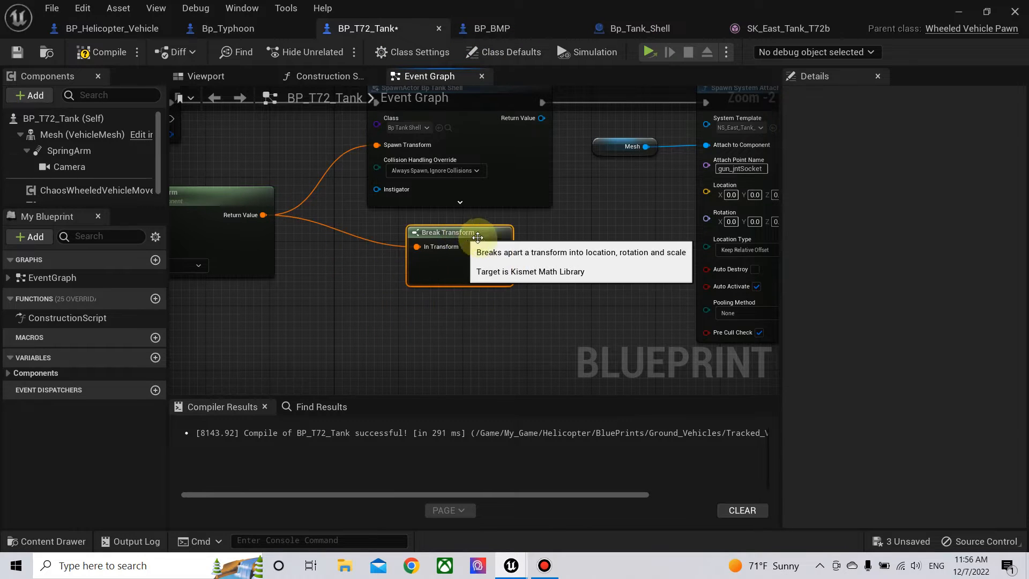
- Connect Location and Rotation of Break Transform to the matching inputs of Spawn System Attached
{"action": "right_click_drag", "start_coordinate": [553, 237], "coordinate": [415, 280]}
{"action": "left_click_drag", "start_coordinate": [365, 291], "coordinate": [568, 233]}
{"action": "left_click_drag", "start_coordinate": [363, 304], "coordinate": [569, 262]}
- Set the Location Type of Spawn System Attached to Keep World Position and compile the blueprint
{"action": "right_click_drag", "start_coordinate": [523, 313], "coordinate": [446, 310]}
{"action": "scroll", "coordinate": [446, 310], "scroll_direction": "up", "scroll_amount": 2}
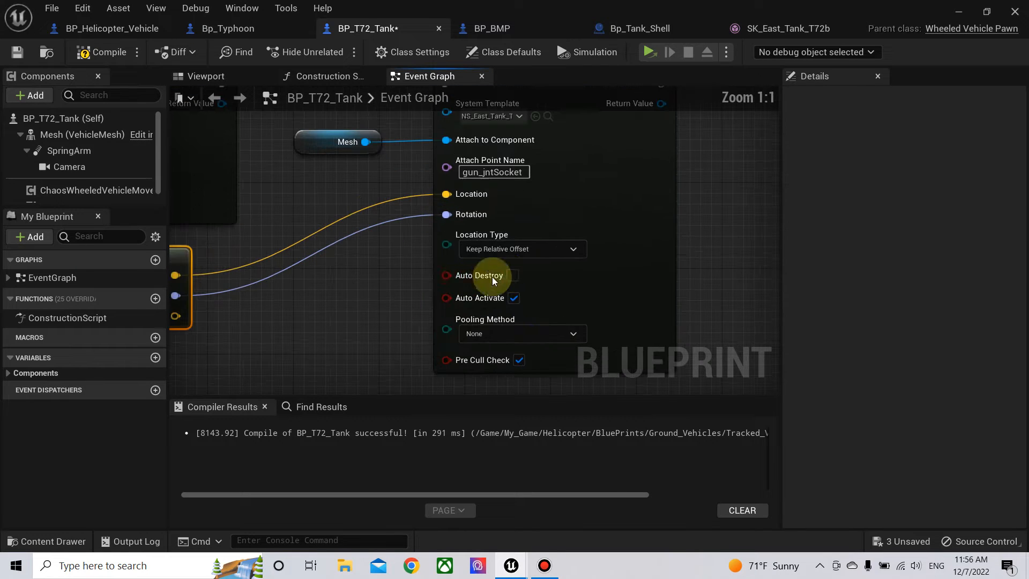
{"action": "left_click", "coordinate": [538, 252]}
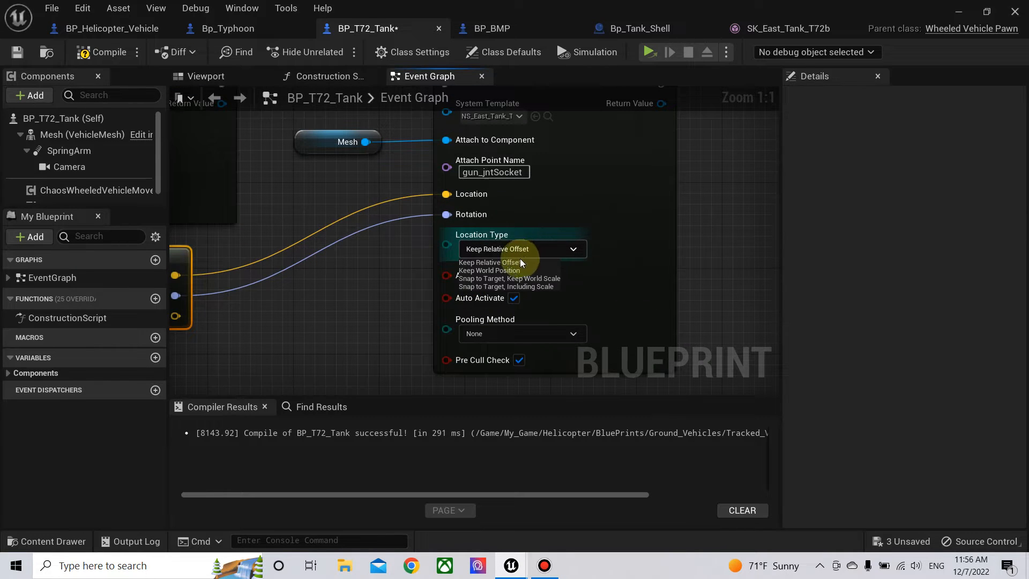
{"action": "left_click", "coordinate": [506, 270]}
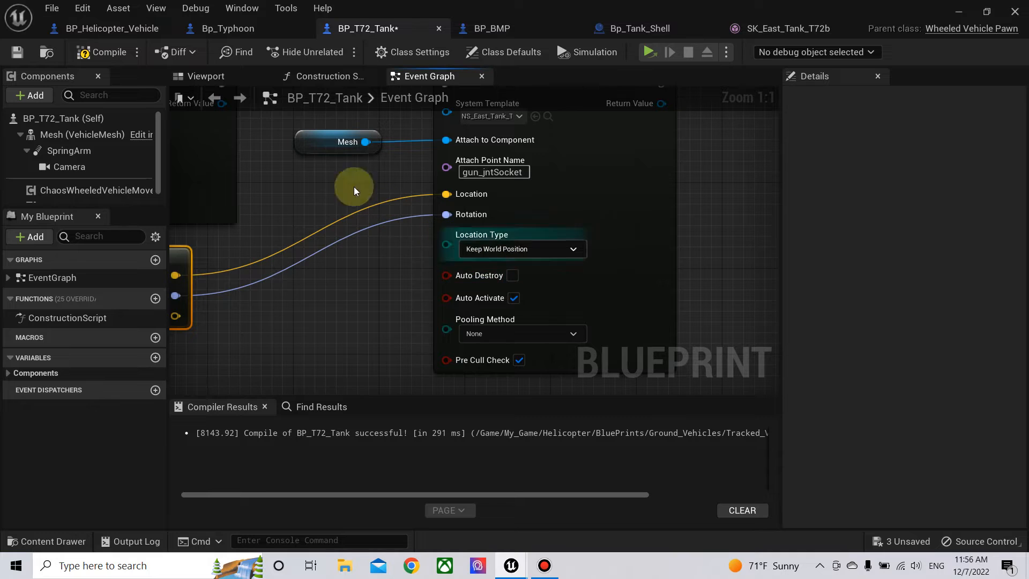
{"action": "left_click", "coordinate": [98, 47]}
- Add an Add Torque in Radians node connected to the execution output of Spawn System Attached
{"action": "scroll", "coordinate": [317, 287], "scroll_direction": "down", "scroll_amount": 4}
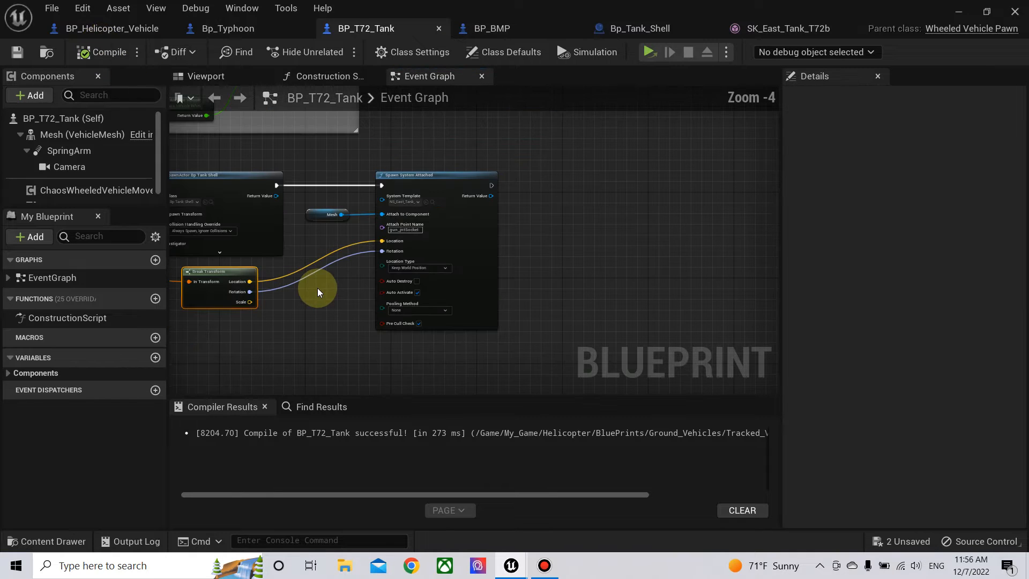
{"action": "right_click_drag", "start_coordinate": [570, 223], "coordinate": [719, 230]}
{"action": "right_click_drag", "start_coordinate": [668, 153], "coordinate": [544, 163]}
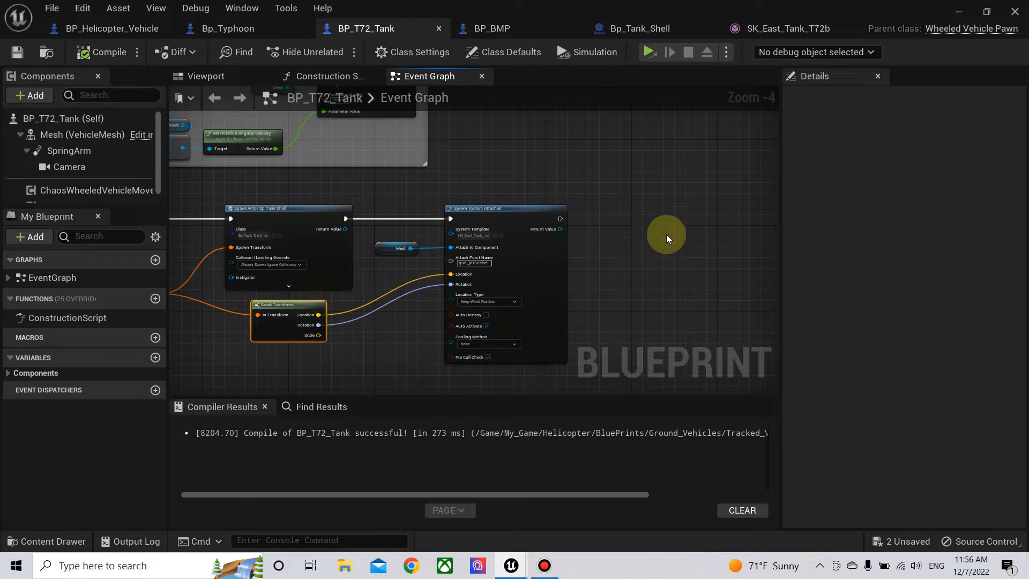
{"action": "right_click_drag", "start_coordinate": [665, 233], "coordinate": [593, 260]}
{"action": "scroll", "coordinate": [568, 253], "scroll_direction": "up", "scroll_amount": 4}
{"action": "left_click_drag", "start_coordinate": [446, 190], "coordinate": [610, 192]}
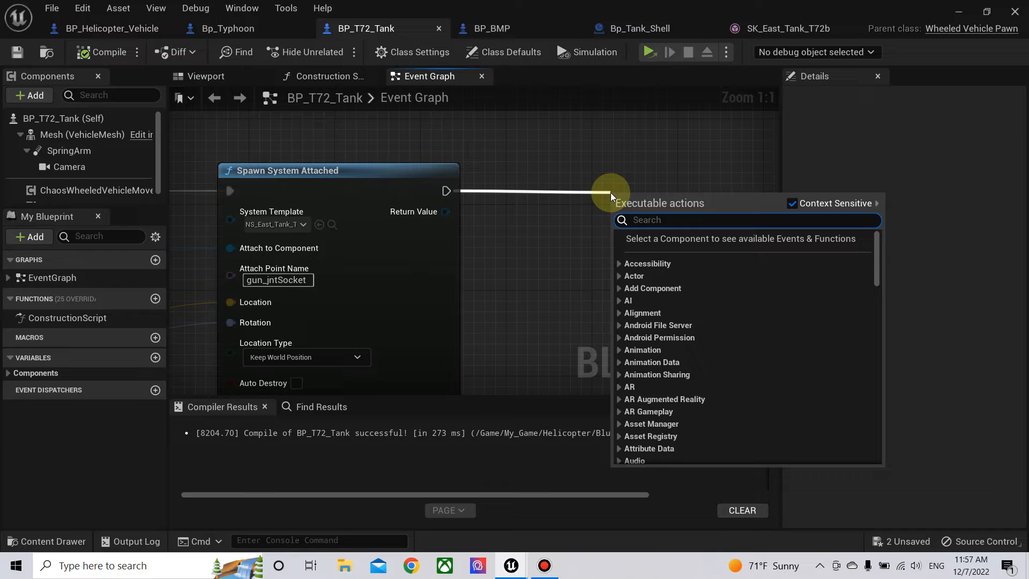
{"action": "type", "text": "a"}
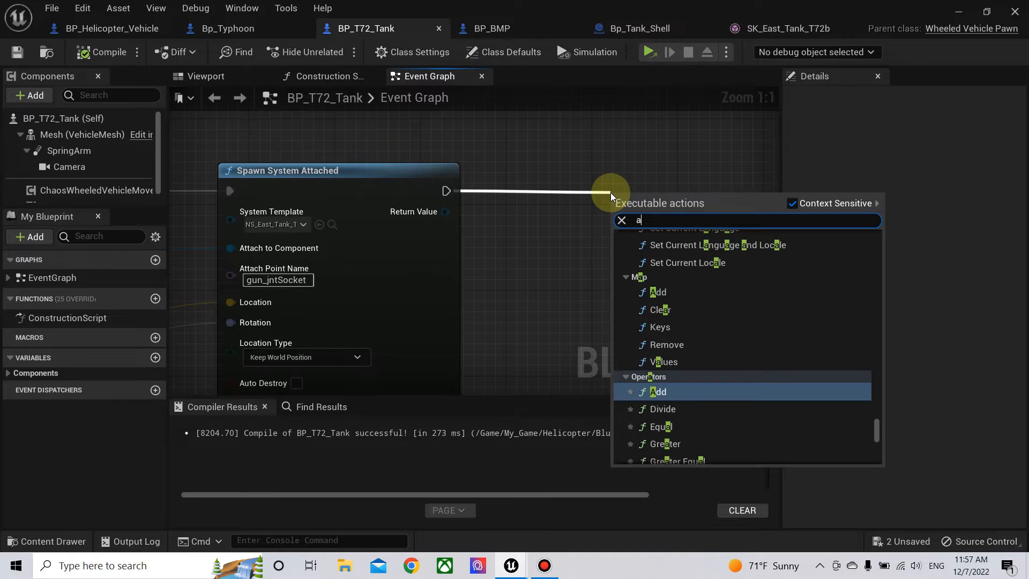
{"action": "type", "text": "dd to"}
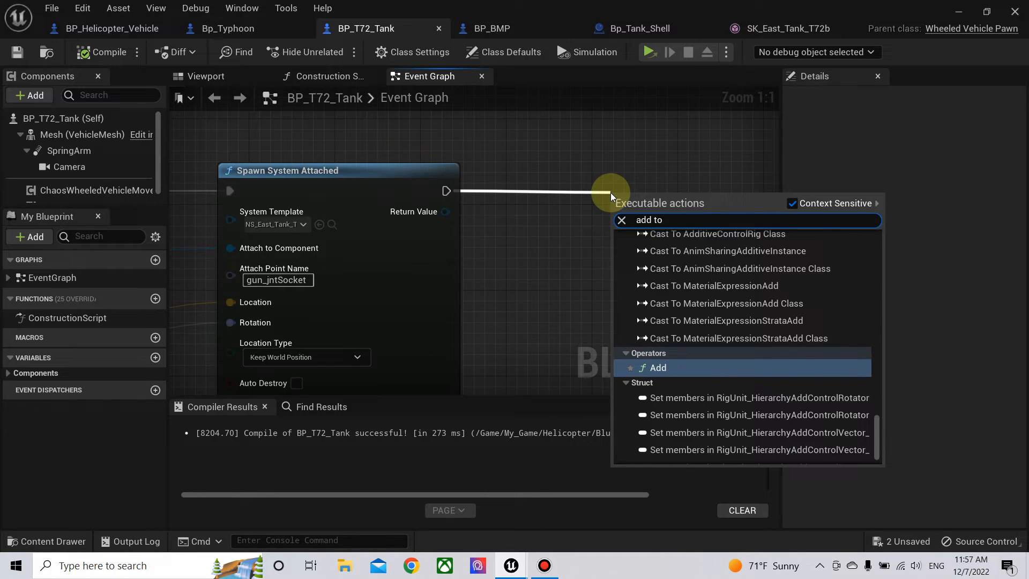
{"action": "type", "text": "rqu"}
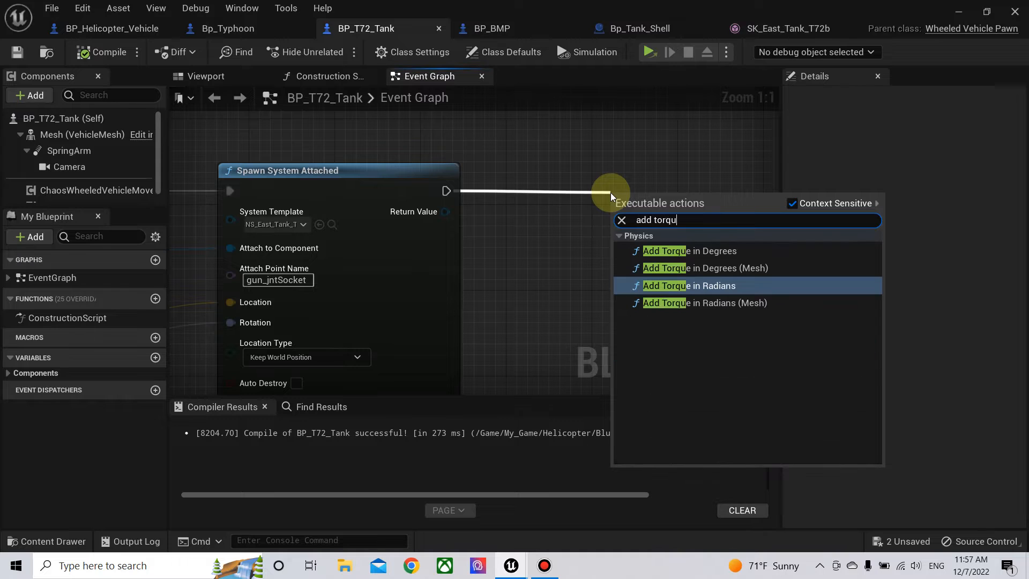
{"action": "left_click", "coordinate": [716, 284]}
{"action": "left_click_drag", "start_coordinate": [719, 207], "coordinate": [743, 180]}
{"action": "right_click_drag", "start_coordinate": [558, 244], "coordinate": [353, 253]}
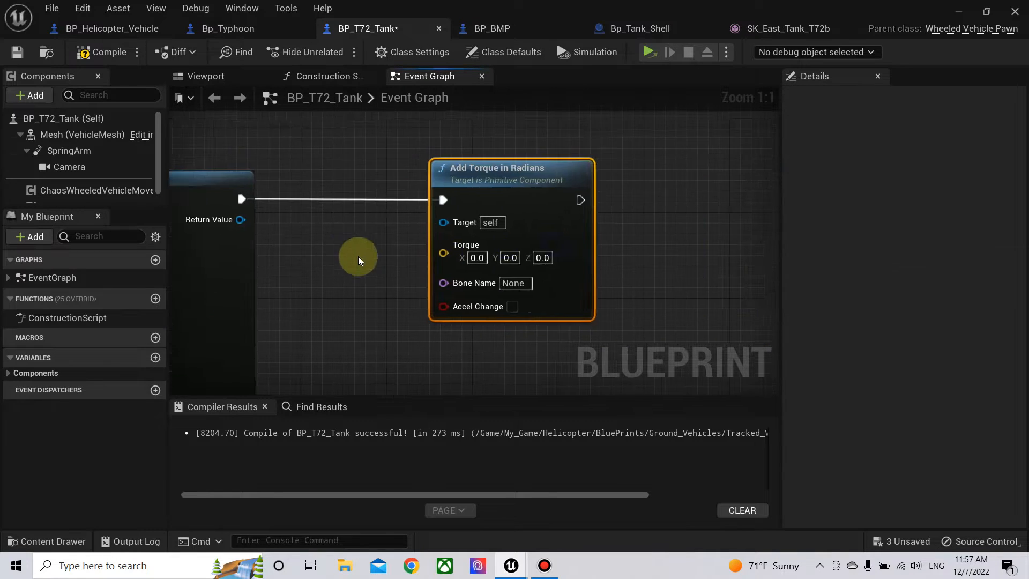
- Move the Add Torque in Radians node farther away from the Spawn System Attached node
{"action": "scroll", "coordinate": [352, 253], "scroll_direction": "down", "scroll_amount": 3}
{"action": "left_click_drag", "start_coordinate": [469, 220], "coordinate": [585, 221]}
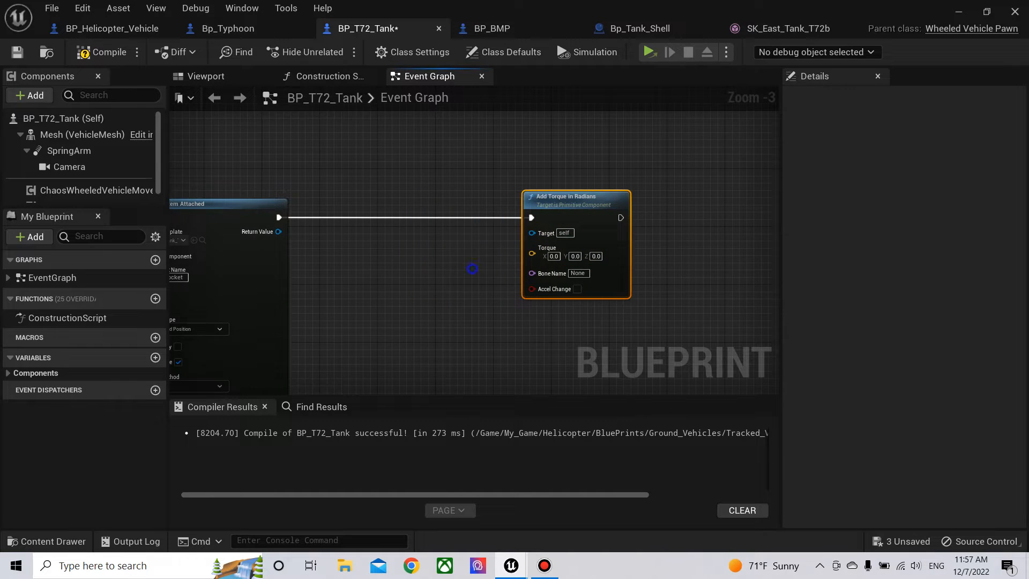
{"action": "right_click_drag", "start_coordinate": [471, 268], "coordinate": [410, 289]}
{"action": "scroll", "coordinate": [451, 346], "scroll_direction": "up", "scroll_amount": 3}
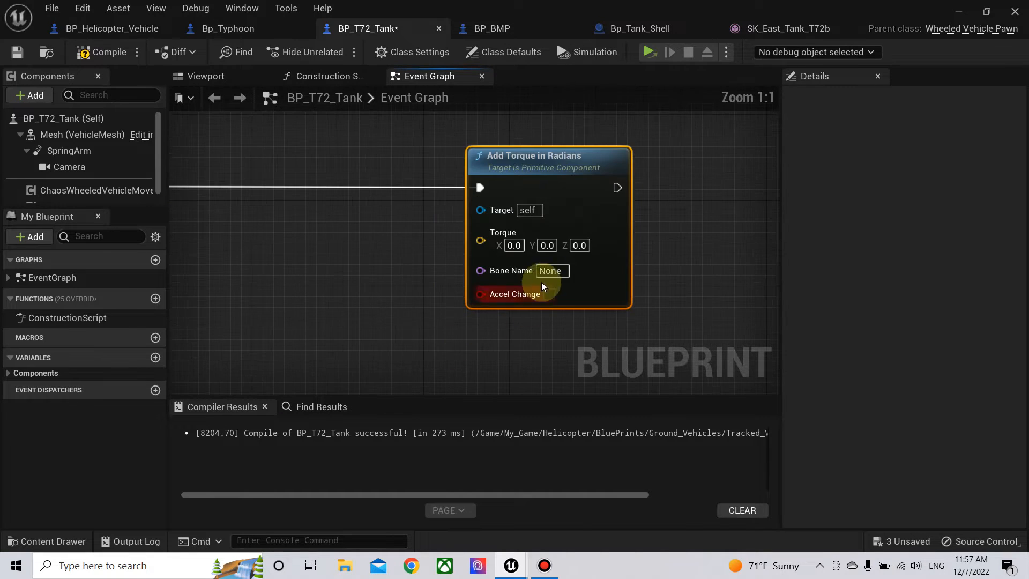
- Place a Mesh component reference in the event graph between the Spawn System Attached and Add Torque in Radians nodes
{"action": "right_click_drag", "start_coordinate": [306, 321], "coordinate": [392, 294]}
{"action": "scroll", "coordinate": [392, 294], "scroll_direction": "down", "scroll_amount": 3}
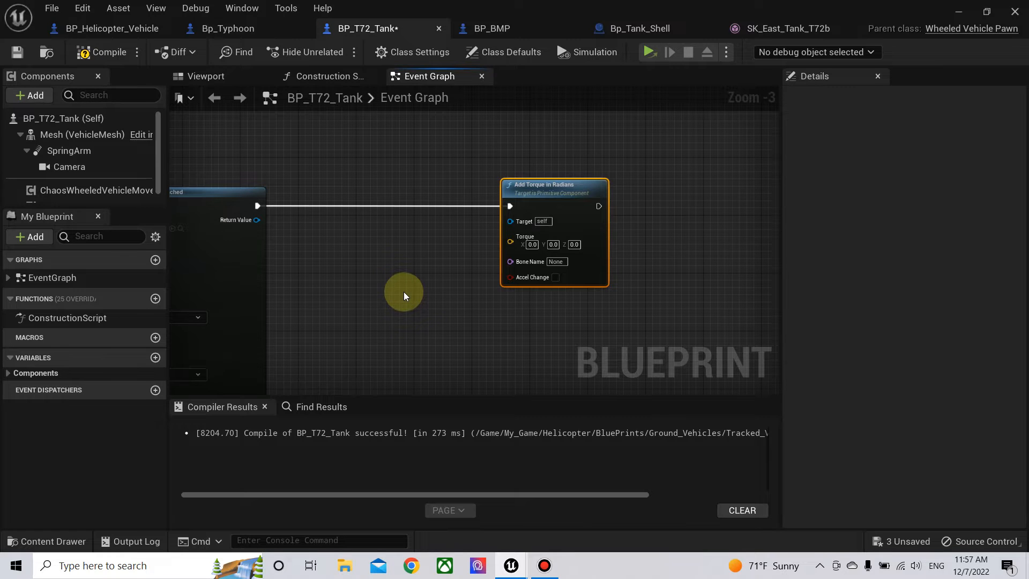
{"action": "right_click_drag", "start_coordinate": [404, 292], "coordinate": [519, 221]}
{"action": "left_click_drag", "start_coordinate": [72, 133], "coordinate": [406, 260]}
{"action": "right_click_drag", "start_coordinate": [439, 289], "coordinate": [578, 307]}
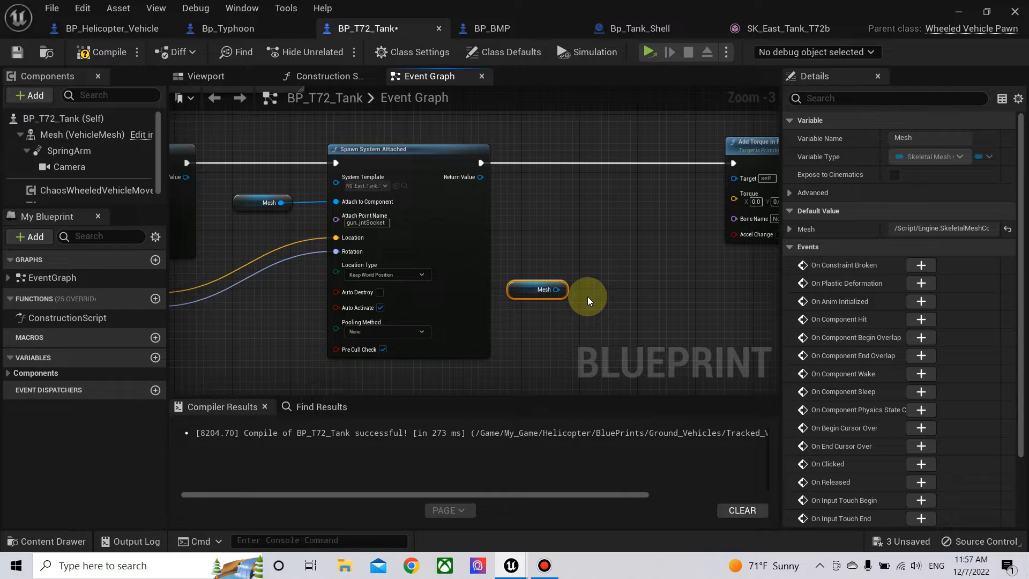
{"action": "right_click_drag", "start_coordinate": [587, 296], "coordinate": [487, 293]}
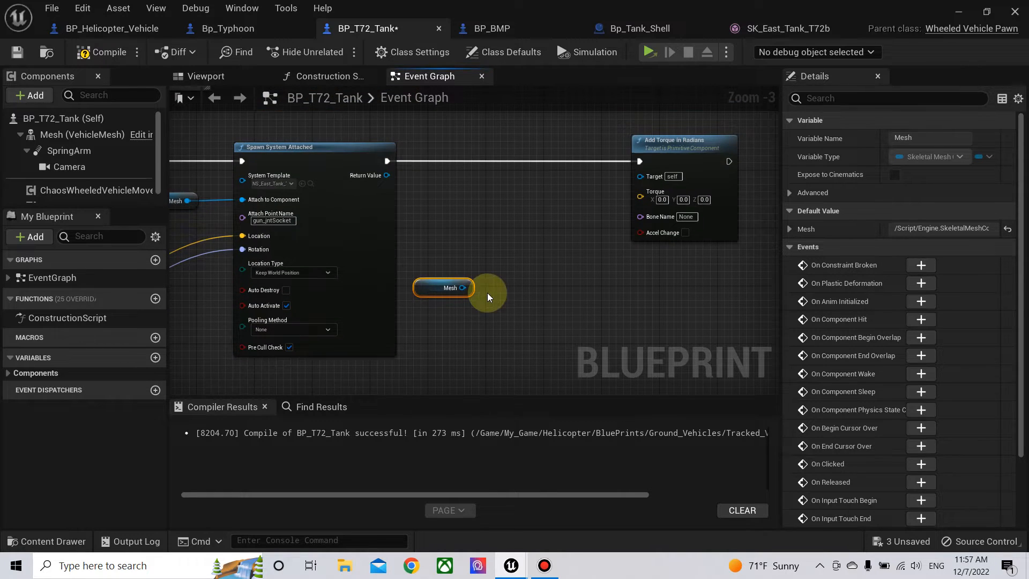
- Create a Get Socket Transform node from the new Mesh reference
{"action": "scroll", "coordinate": [487, 292], "scroll_direction": "up", "scroll_amount": 1}
{"action": "scroll", "coordinate": [449, 320], "scroll_direction": "up", "scroll_amount": 1}
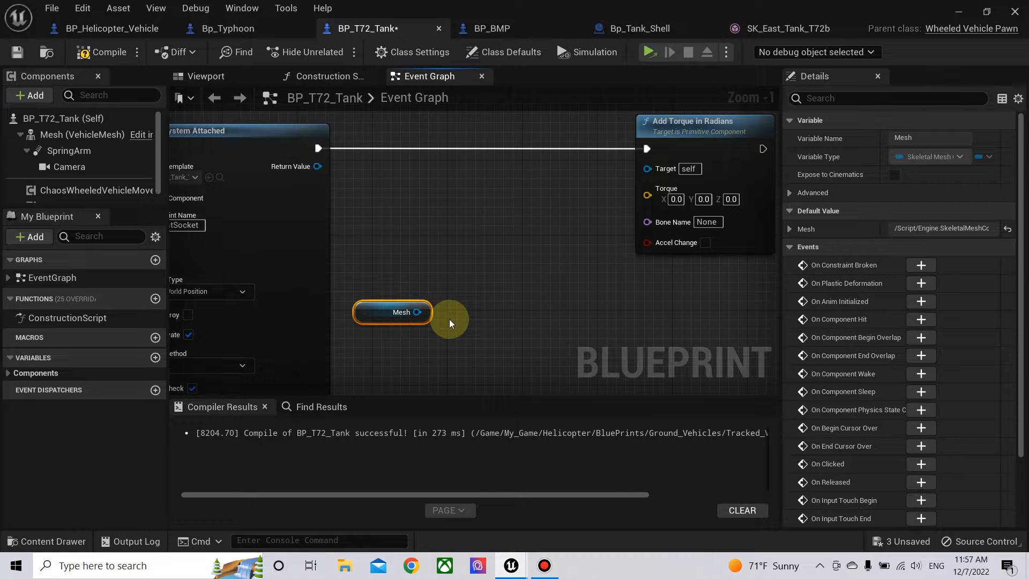
{"action": "left_click_drag", "start_coordinate": [417, 312], "coordinate": [449, 310]}
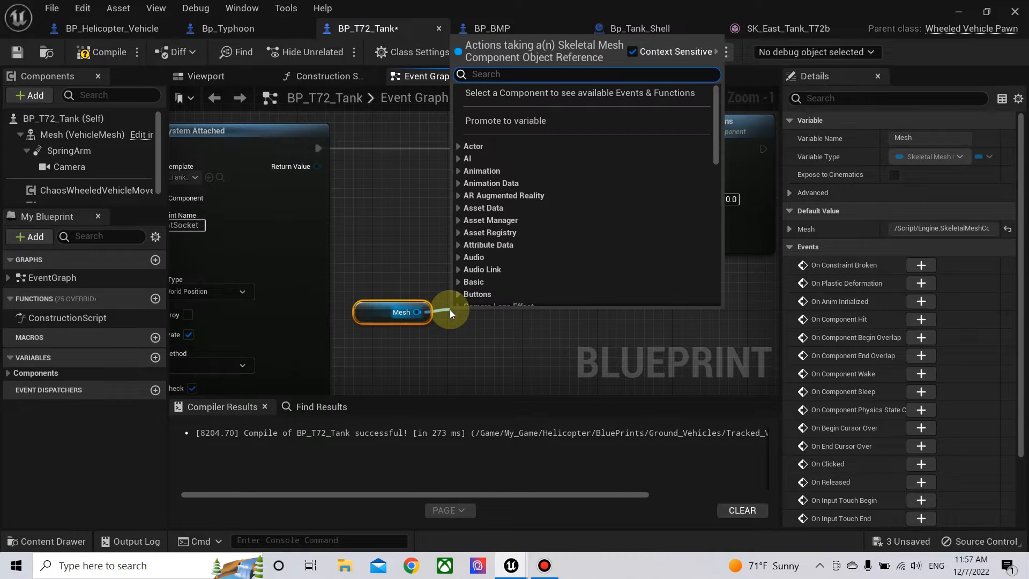
{"action": "type", "text": "get s"}
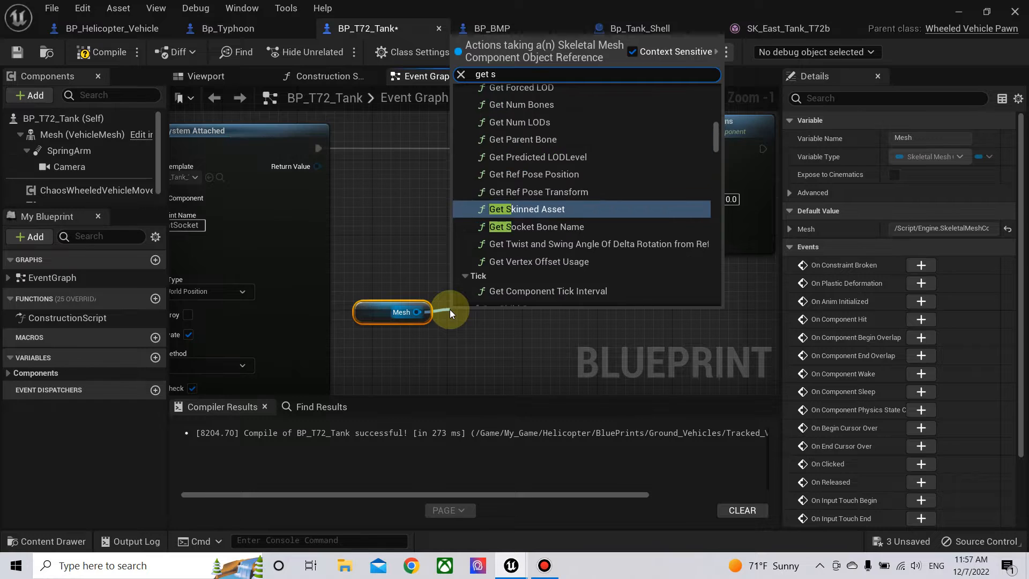
{"action": "type", "text": "ock"}
{"action": "left_click", "coordinate": [548, 283]}
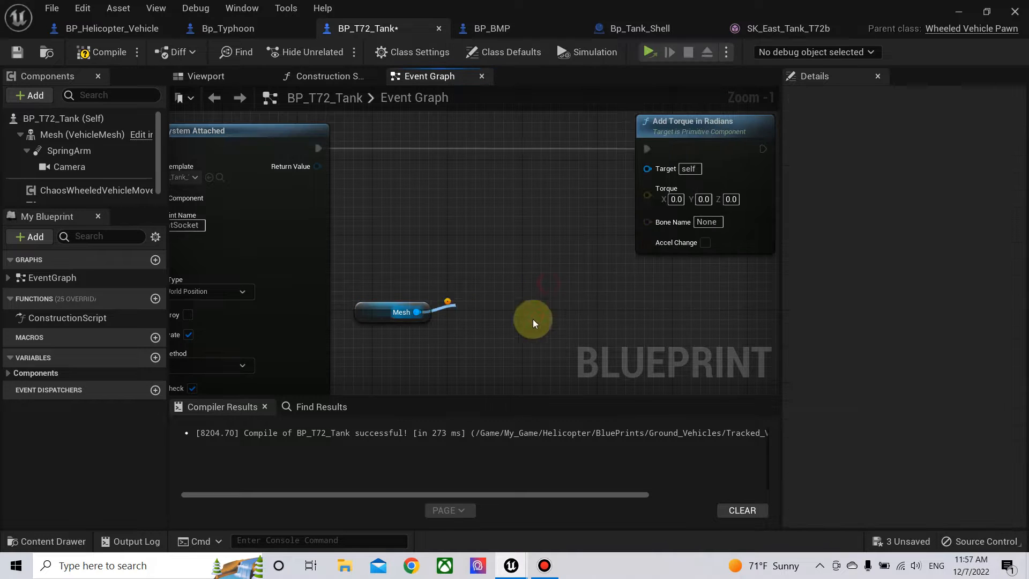
- Copy the turret_jnt bone name from the SK_East_Tank_T72b skeleton and paste it as the In Socket Name of Get Socket Transform
{"action": "left_click", "coordinate": [785, 28]}
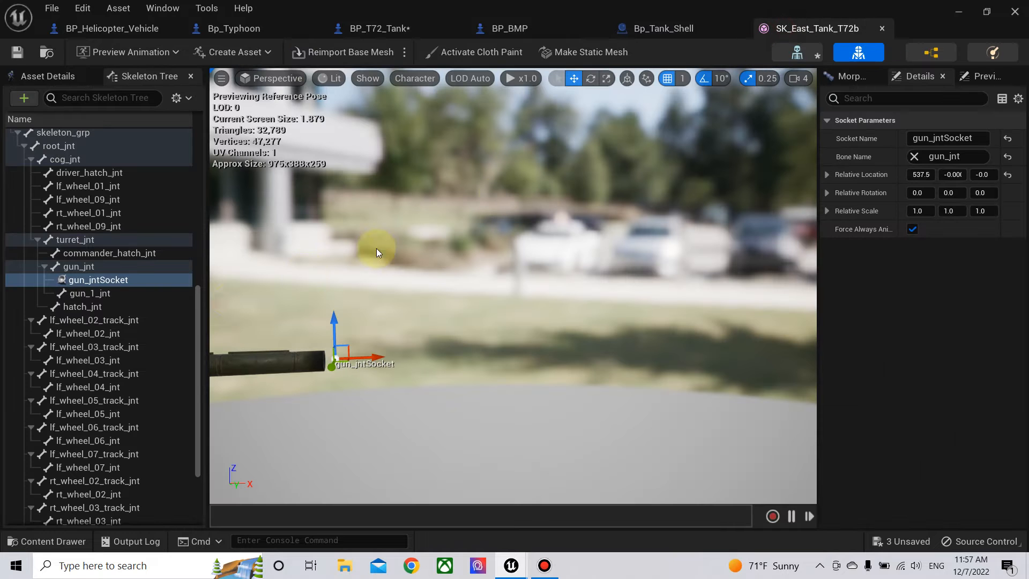
{"action": "left_click", "coordinate": [77, 241]}
{"action": "right_click", "coordinate": [89, 239]}
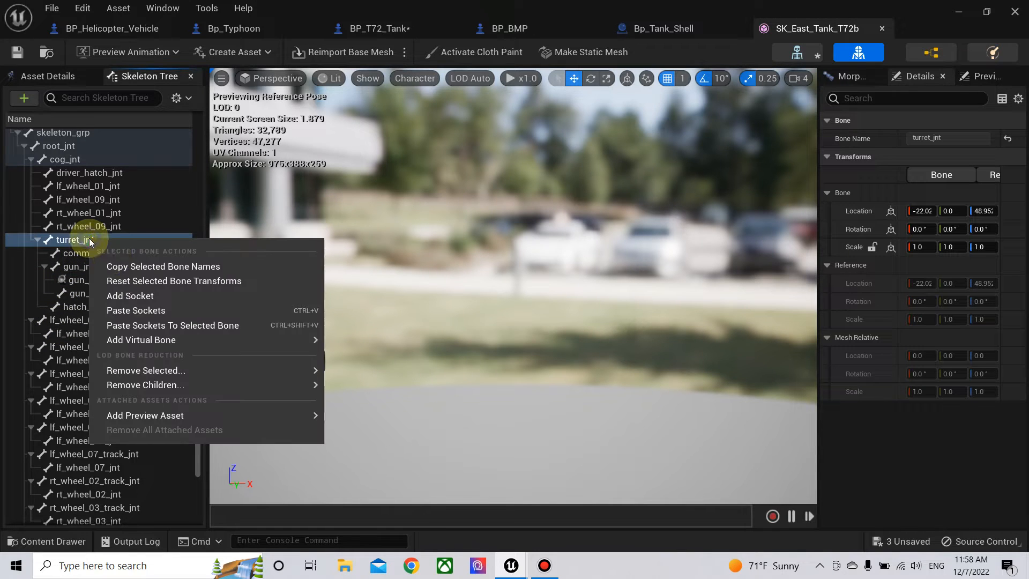
{"action": "left_click", "coordinate": [149, 267]}
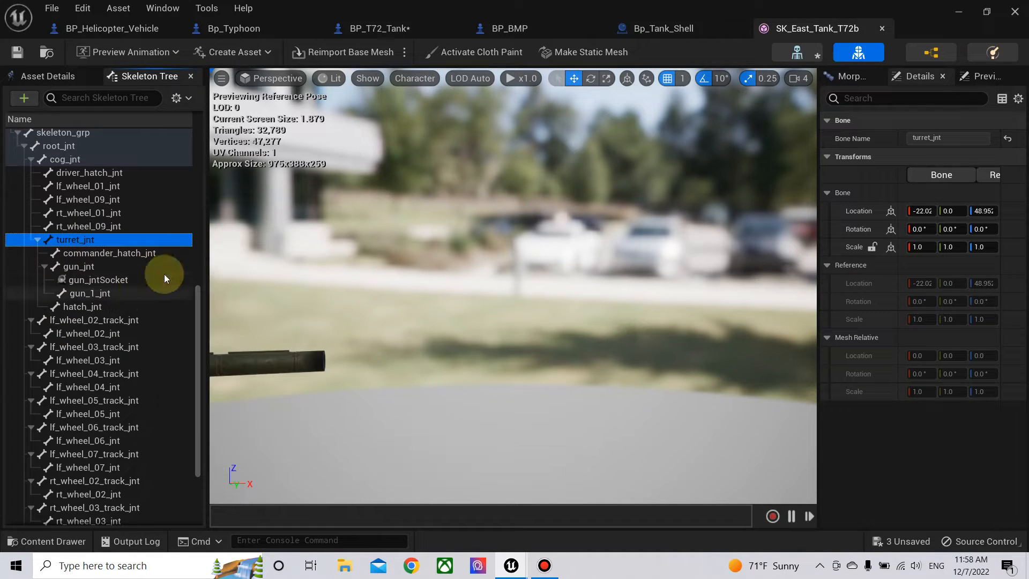
{"action": "left_click", "coordinate": [428, 28]}
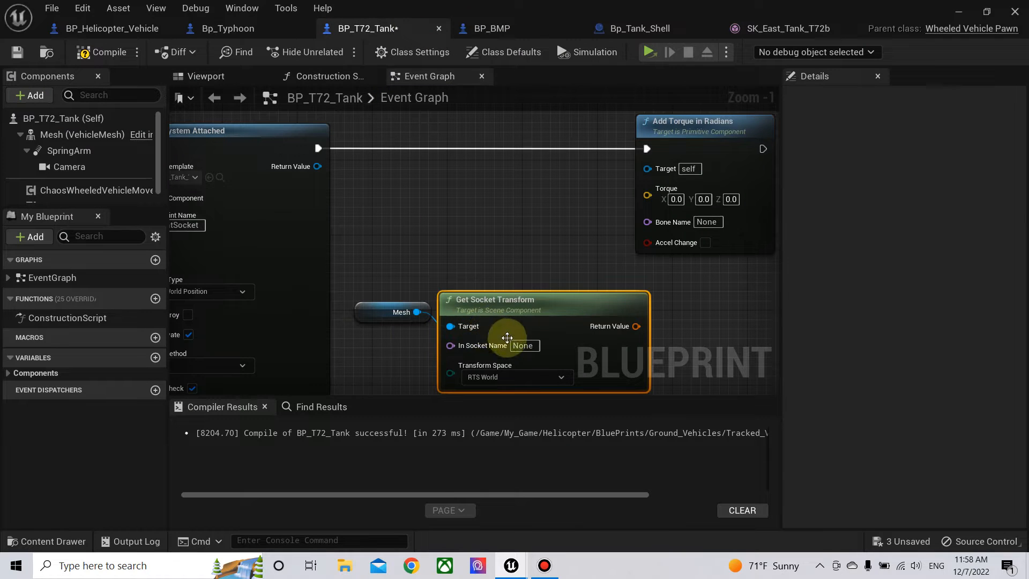
{"action": "right_click", "coordinate": [528, 346]}
{"action": "left_click", "coordinate": [568, 421]}
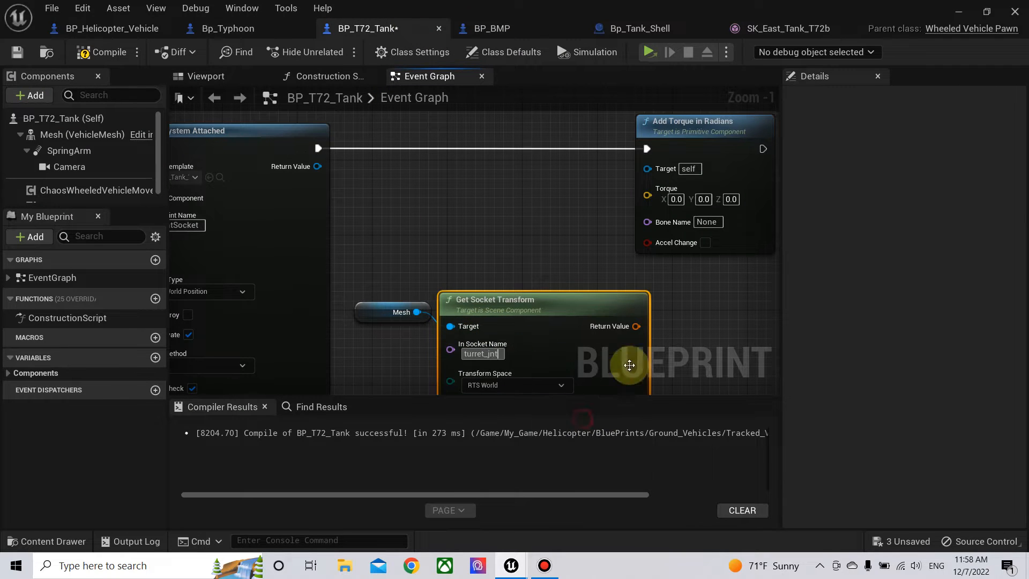
- Create a Transform Direction node from the Get Socket Transform return value
{"action": "right_click_drag", "start_coordinate": [677, 361], "coordinate": [519, 305]}
{"action": "left_click_drag", "start_coordinate": [479, 270], "coordinate": [561, 287]}
{"action": "type", "text": "tran"}
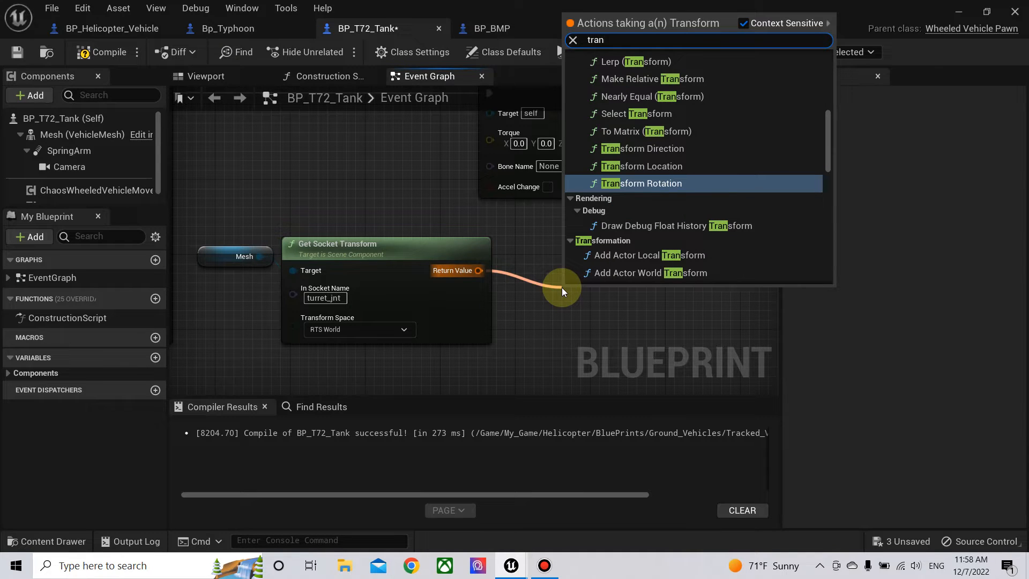
{"action": "type", "text": "sform"}
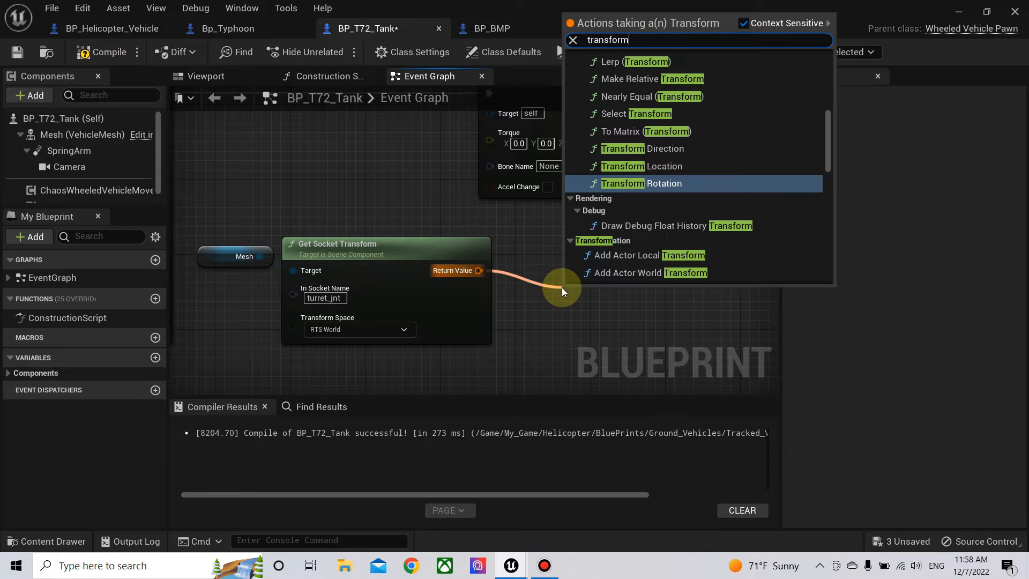
{"action": "left_click", "coordinate": [662, 149]}
{"action": "right_click_drag", "start_coordinate": [697, 236], "coordinate": [555, 285]}
- Connect the Transform Direction return value to the Torque input of Add Torque in Radians, space the nodes apart, and compile
{"action": "left_click_drag", "start_coordinate": [429, 154], "coordinate": [655, 153]}
{"action": "left_click_drag", "start_coordinate": [529, 343], "coordinate": [576, 186]}
{"action": "left_click_drag", "start_coordinate": [474, 200], "coordinate": [484, 301]}
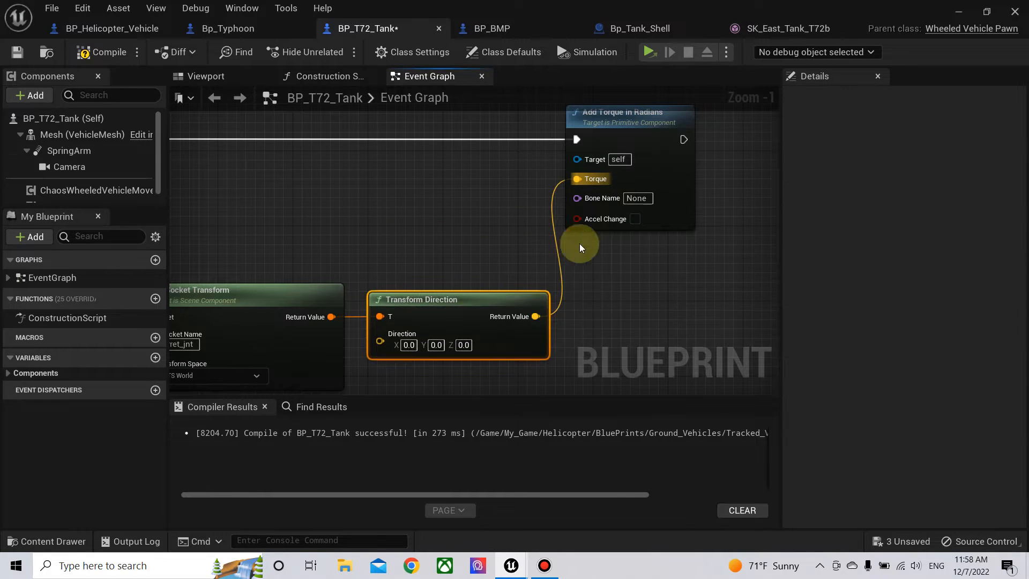
{"action": "left_click", "coordinate": [102, 52]}
- Copy the name of the cog_jnt bone from the SK_East_Tank_T72b skeleton
{"action": "left_click", "coordinate": [61, 135]}
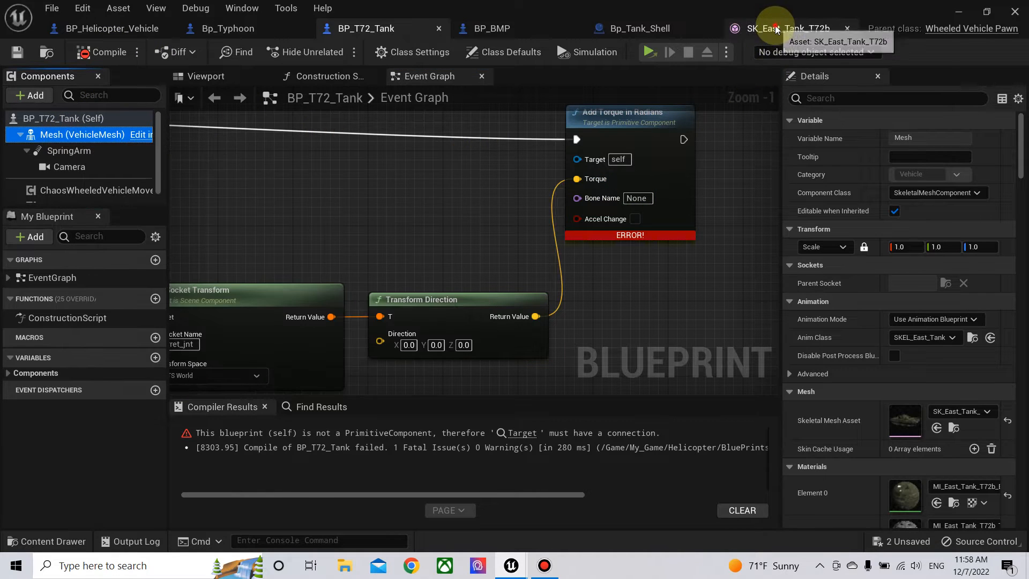
{"action": "left_click", "coordinate": [764, 29]}
{"action": "scroll", "coordinate": [66, 234], "scroll_direction": "up", "scroll_amount": 2}
{"action": "left_click", "coordinate": [67, 222]}
{"action": "scroll", "coordinate": [368, 315], "scroll_direction": "down", "scroll_amount": 2}
{"action": "right_click_drag", "start_coordinate": [368, 315], "coordinate": [321, 321]}
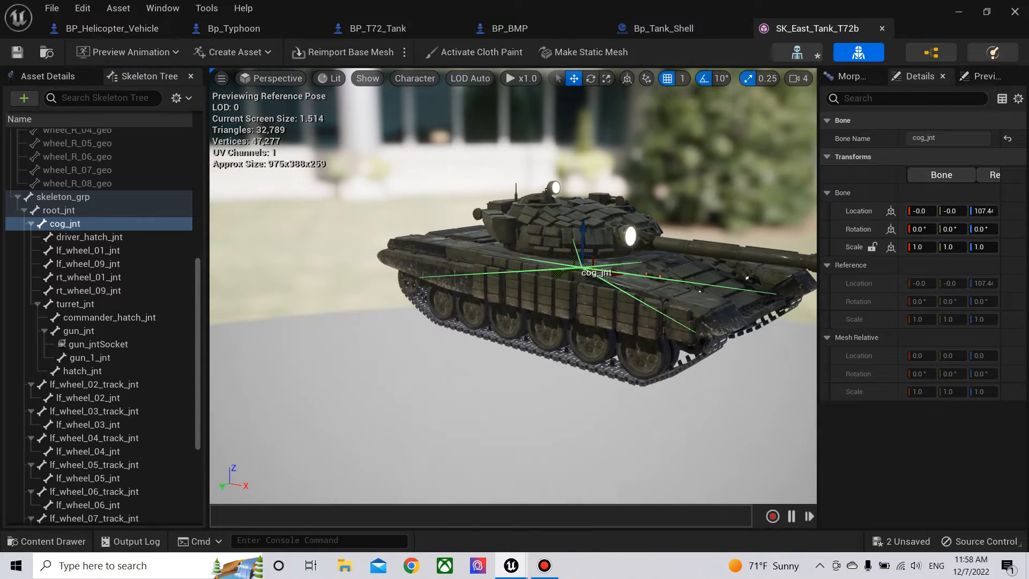
{"action": "right_click", "coordinate": [47, 224]}
{"action": "left_click", "coordinate": [87, 256]}
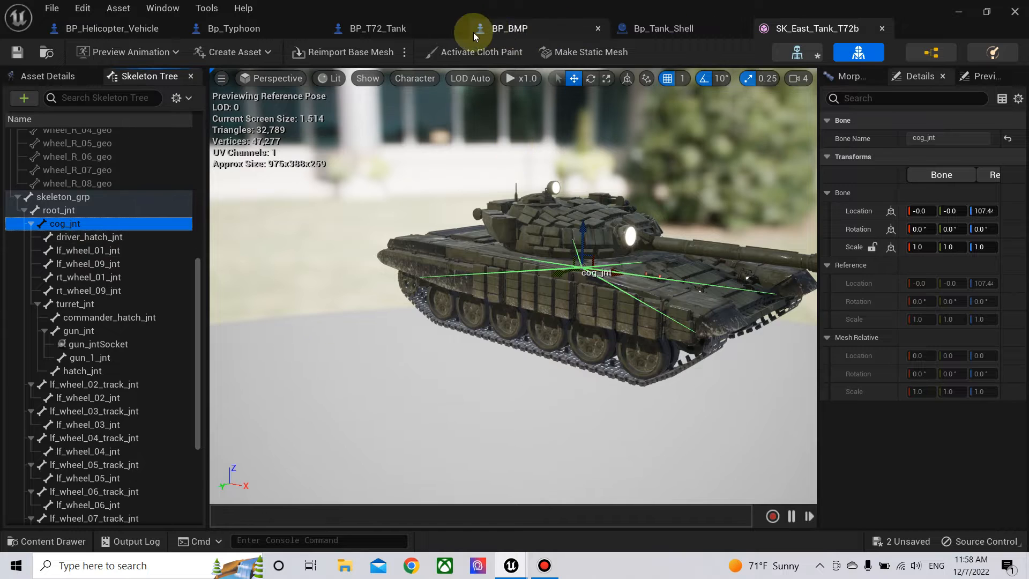
- Set the Bone Name of Add Torque in Radians in BP_T72_Tank to cog_jnt and compile the blueprint
{"action": "left_click", "coordinate": [386, 28]}
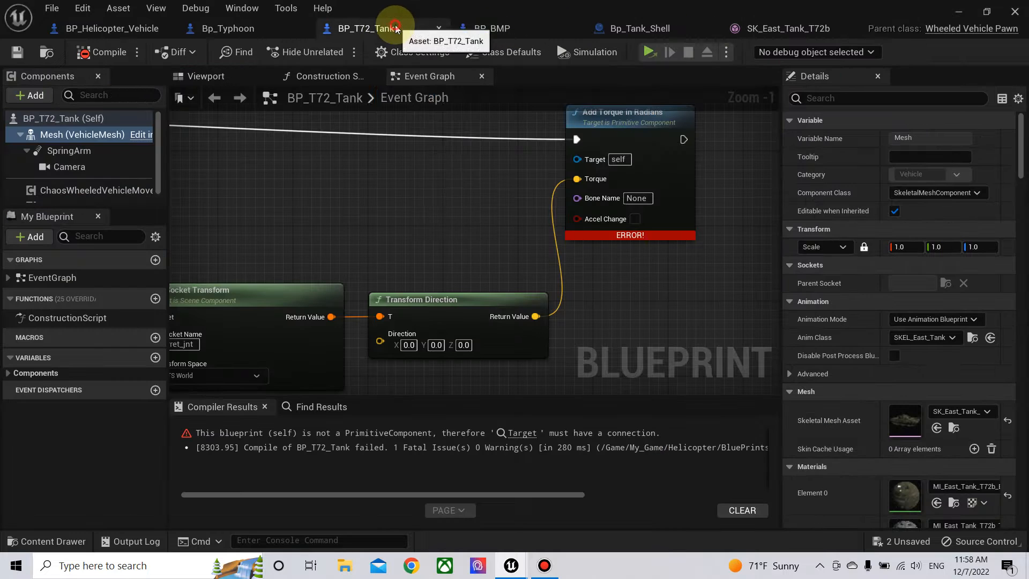
{"action": "right_click", "coordinate": [636, 198]}
{"action": "left_click", "coordinate": [676, 272]}
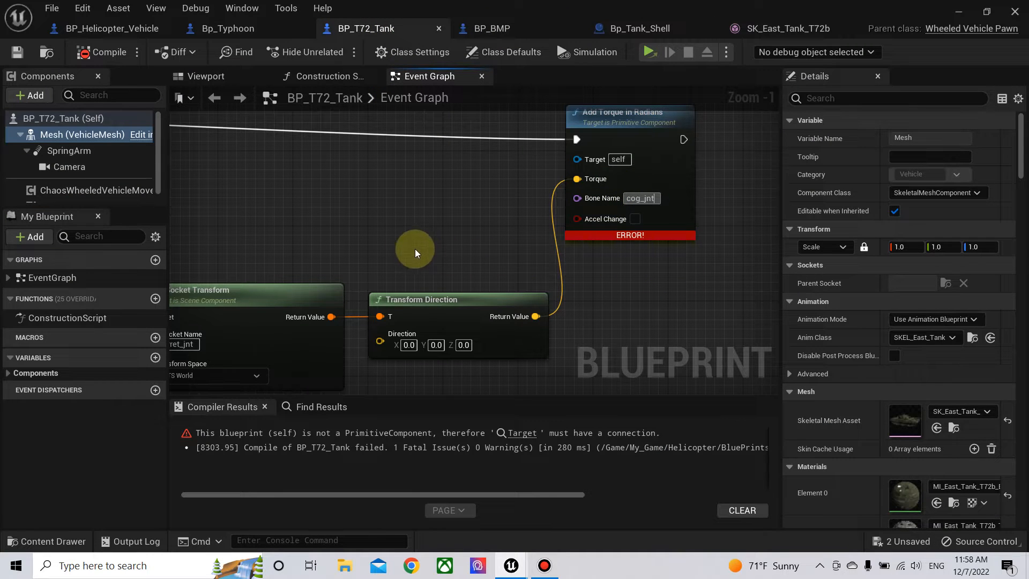
{"action": "left_click", "coordinate": [389, 236]}
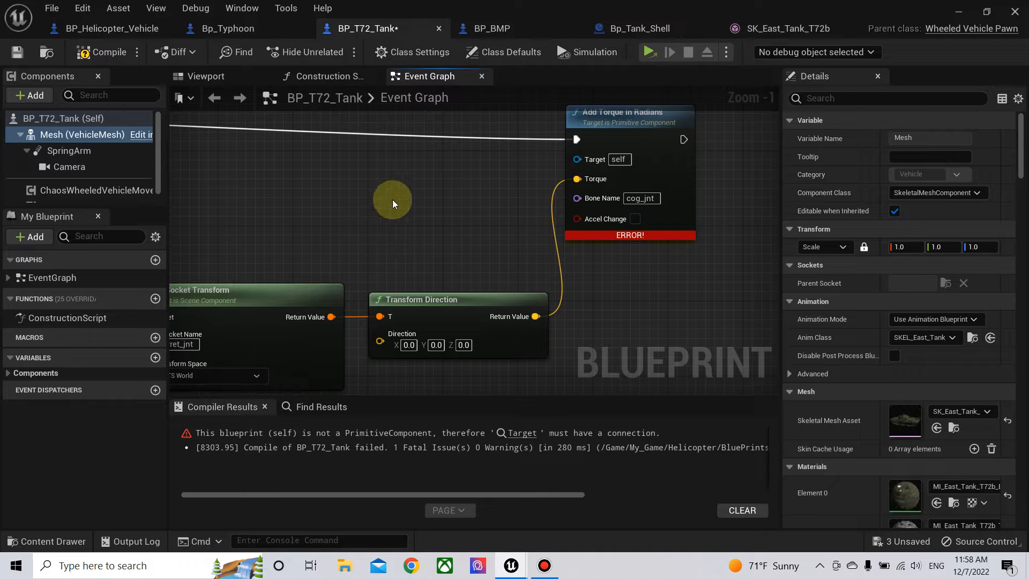
{"action": "left_click", "coordinate": [117, 56]}
- Connect a Mesh reference to the Target input of Add Torque in Radians and recompile
{"action": "right_click_drag", "start_coordinate": [302, 194], "coordinate": [324, 266]}
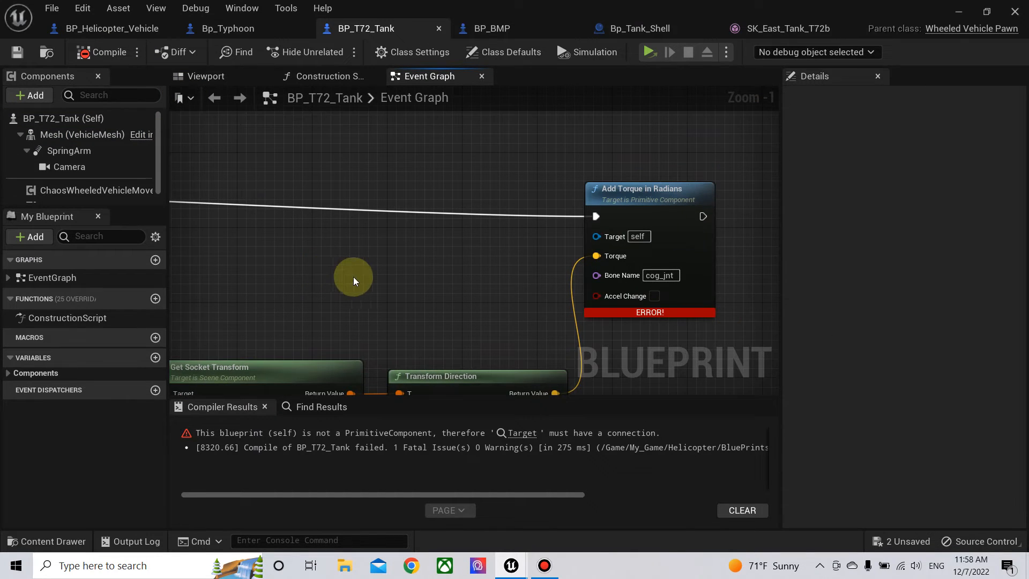
{"action": "left_click_drag", "start_coordinate": [111, 135], "coordinate": [595, 237]}
{"action": "left_click_drag", "start_coordinate": [430, 246], "coordinate": [467, 237]}
{"action": "left_click", "coordinate": [102, 51]}
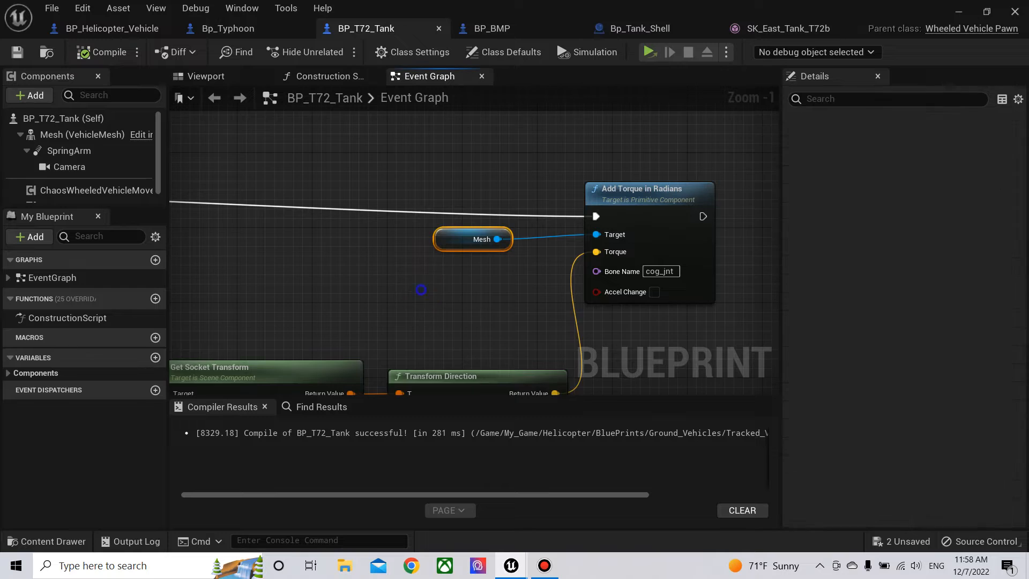
- Enable Accel Change on the Add Torque in Radians node
{"action": "right_click_drag", "start_coordinate": [421, 289], "coordinate": [318, 254]}
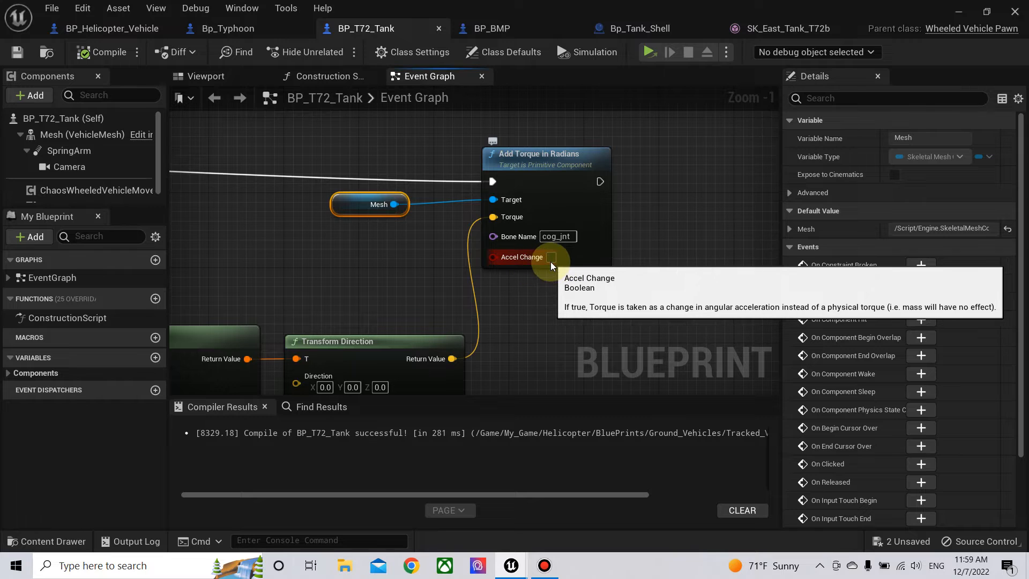
{"action": "scroll", "coordinate": [551, 262], "scroll_direction": "up", "scroll_amount": 1}
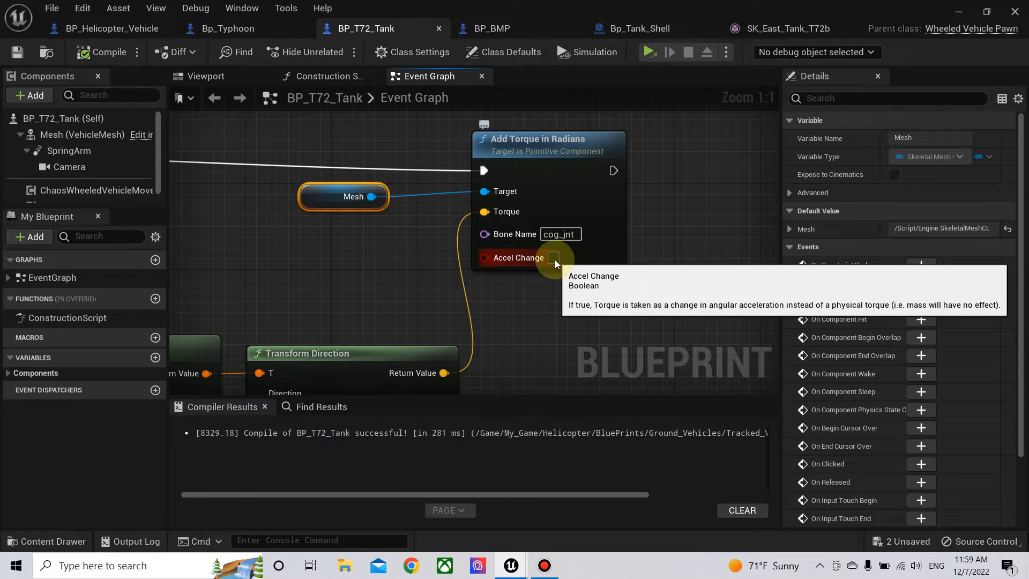
{"action": "left_click", "coordinate": [553, 258]}
- Set the Y value of the Transform Direction node's Direction to -15 and compile the blueprint
{"action": "right_click_drag", "start_coordinate": [541, 308], "coordinate": [600, 265]}
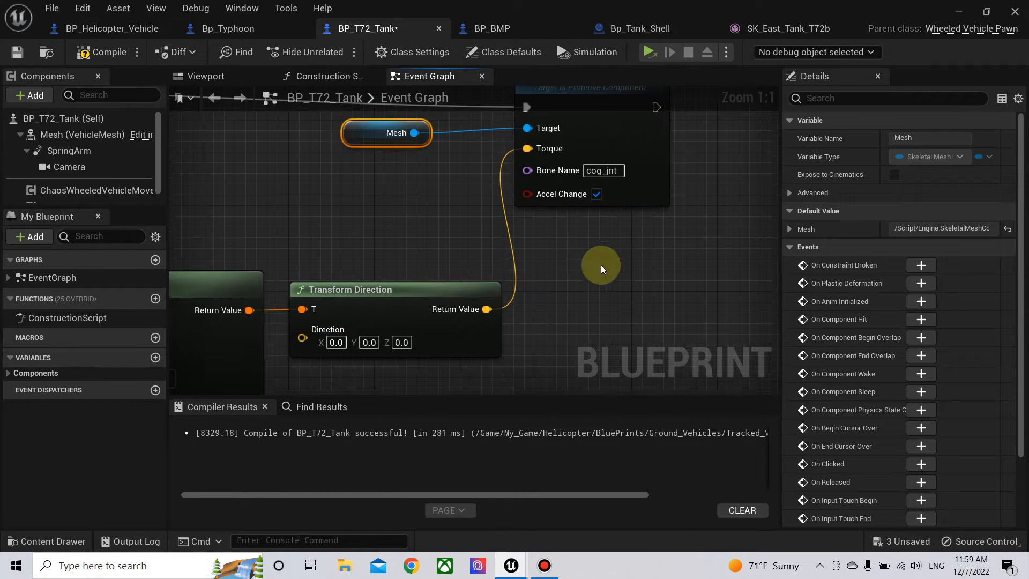
{"action": "right_click_drag", "start_coordinate": [284, 183], "coordinate": [316, 190]}
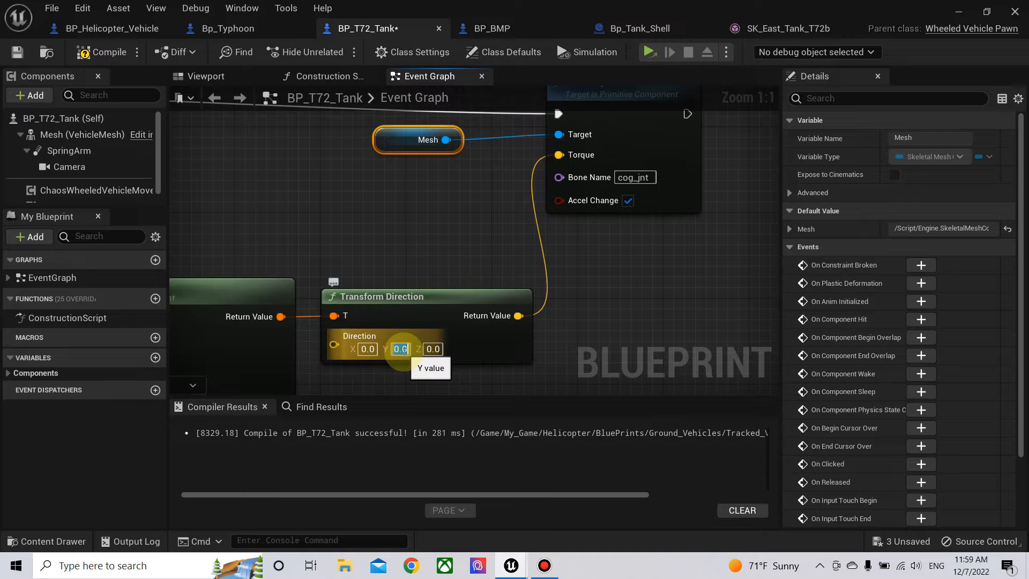
{"action": "type", "text": "-15"}
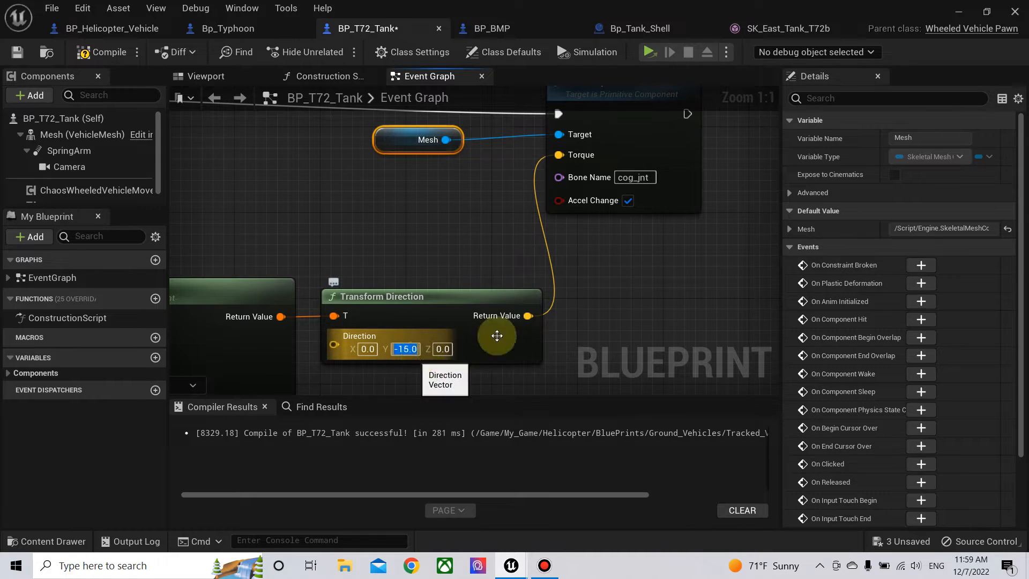
{"action": "left_click", "coordinate": [558, 303]}
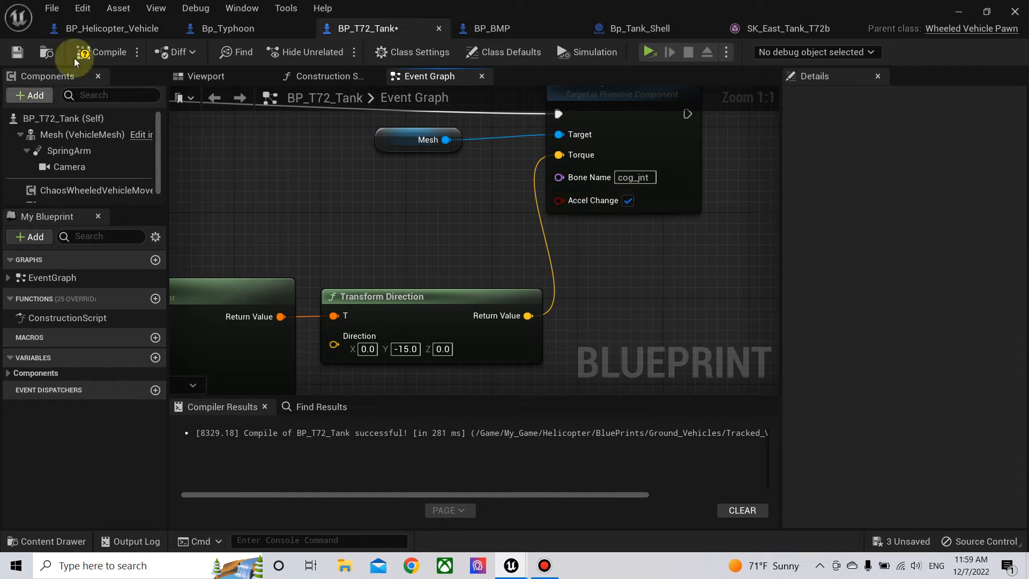
{"action": "left_click", "coordinate": [87, 51]}
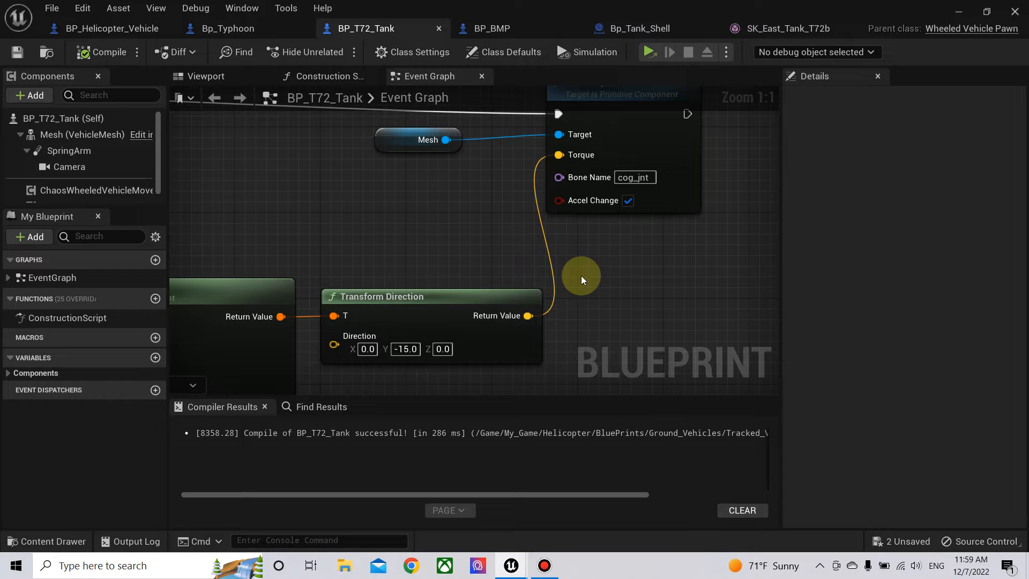
- Save all unsaved assets and return to the ThirdPersonMap level editor
{"action": "left_click", "coordinate": [900, 541]}
{"action": "left_click", "coordinate": [636, 435]}
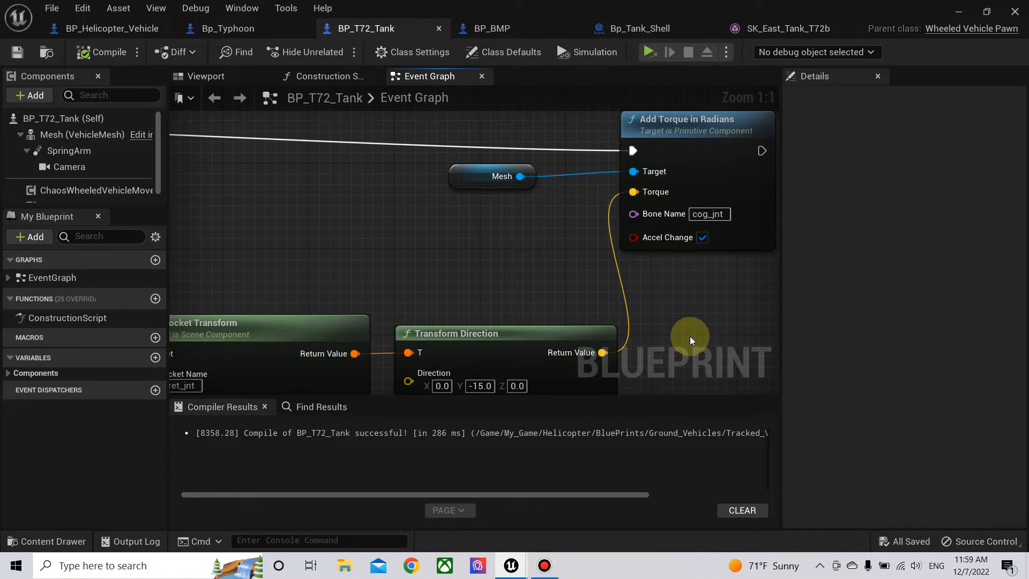
{"action": "scroll", "coordinate": [690, 336], "scroll_direction": "down", "scroll_amount": 4}
{"action": "right_click_drag", "start_coordinate": [384, 259], "coordinate": [695, 217]}
{"action": "right_click_drag", "start_coordinate": [257, 178], "coordinate": [278, 199]}
{"action": "left_click", "coordinate": [960, 10]}
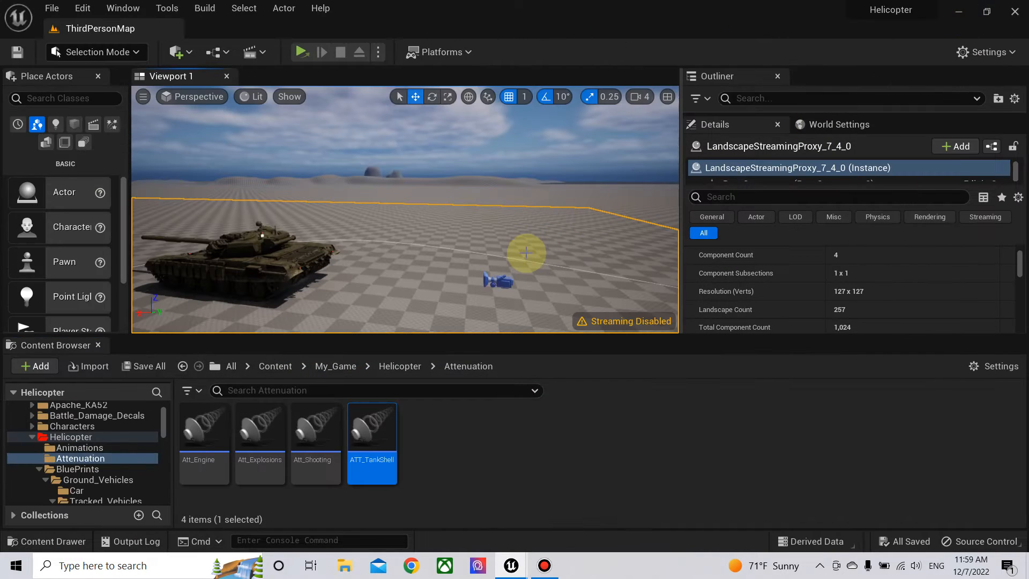
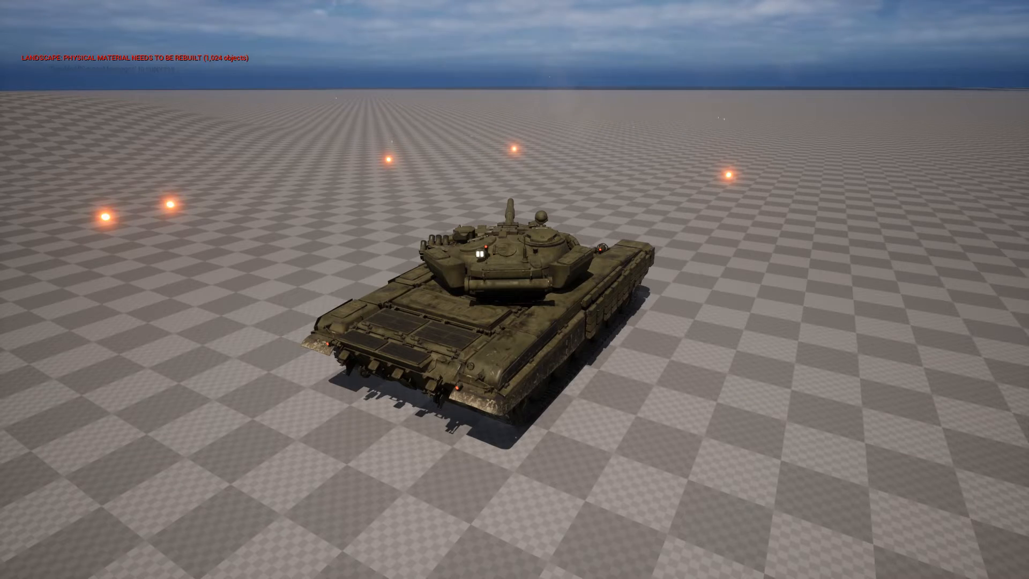
- End the play test, set the Y value of the Transform Direction node's Direction to -25, and compile the blueprint
{"action": "key", "text": "Escape"}
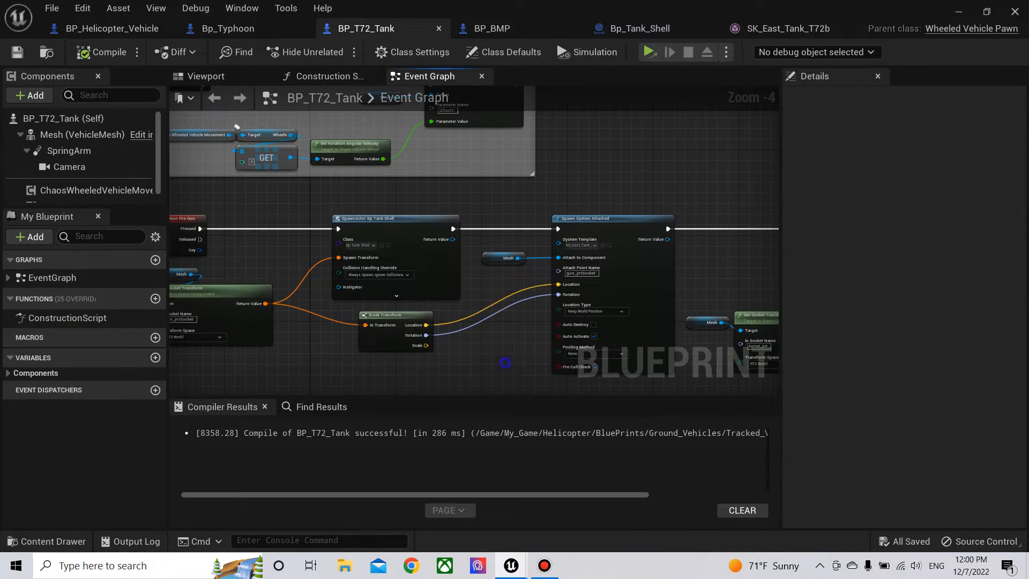
{"action": "scroll", "coordinate": [486, 311], "scroll_direction": "up", "scroll_amount": 3}
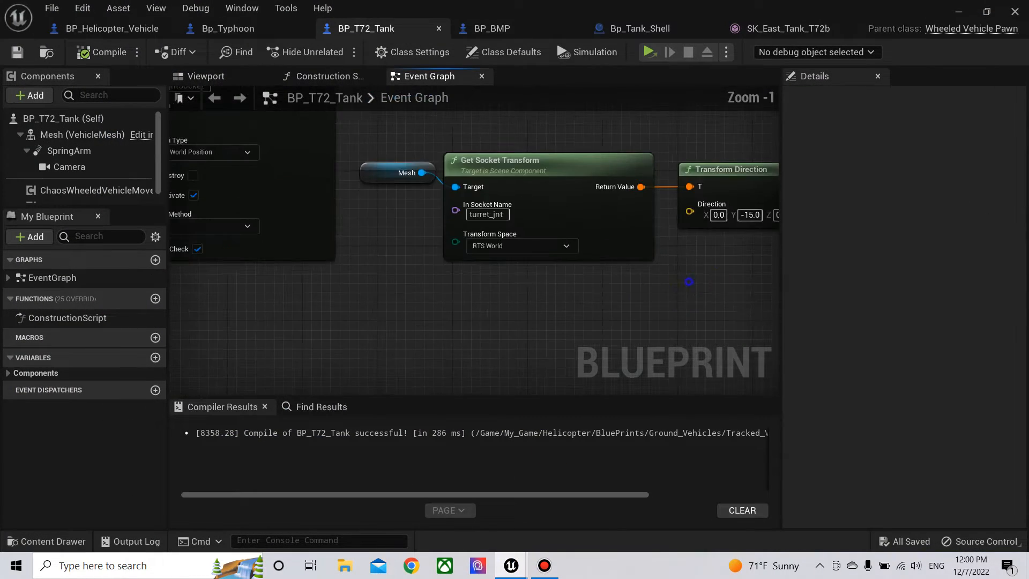
{"action": "right_click_drag", "start_coordinate": [689, 284], "coordinate": [526, 343]}
{"action": "left_click", "coordinate": [510, 324]}
{"action": "type", "text": "-"}
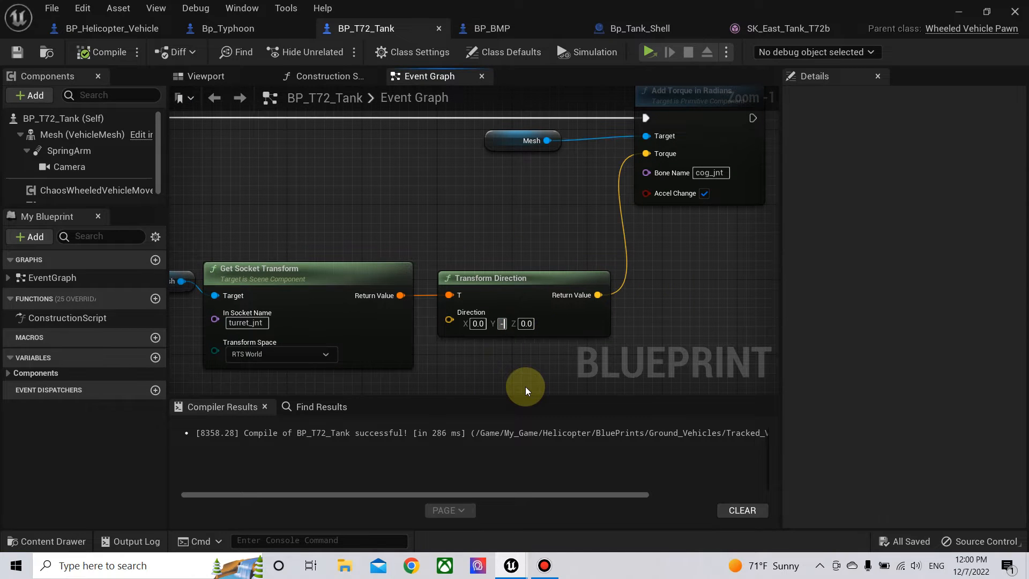
{"action": "type", "text": "25"}
{"action": "key", "text": "Return"}
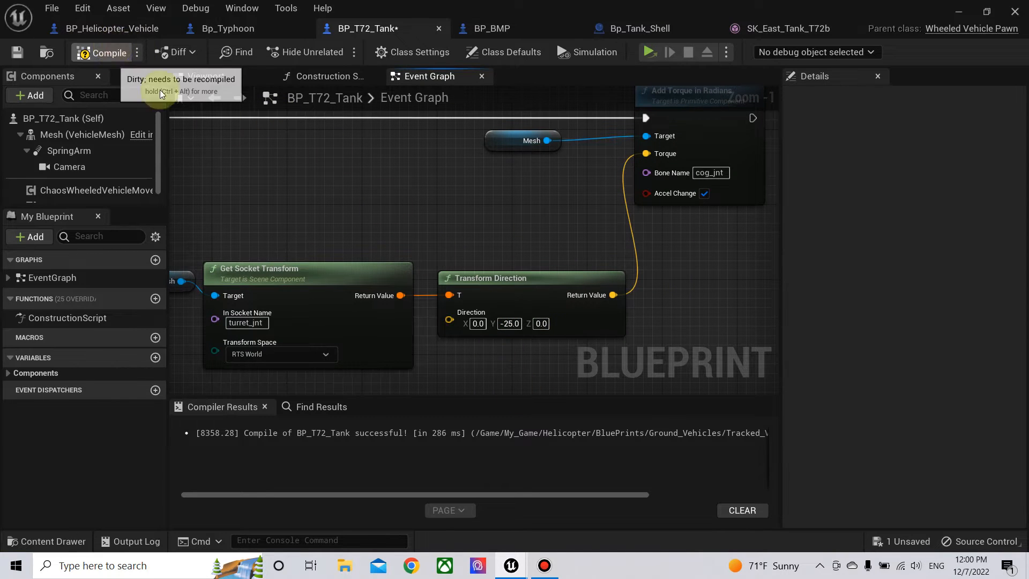
- Move the recoil torque nodes together further along the graph to make room after Spawn System Attached
{"action": "right_click_drag", "start_coordinate": [385, 206], "coordinate": [420, 215]}
{"action": "scroll", "coordinate": [573, 274], "scroll_direction": "down", "scroll_amount": 4}
{"action": "scroll", "coordinate": [683, 254], "scroll_direction": "up", "scroll_amount": 3}
{"action": "scroll", "coordinate": [420, 215], "scroll_direction": "down", "scroll_amount": 3}
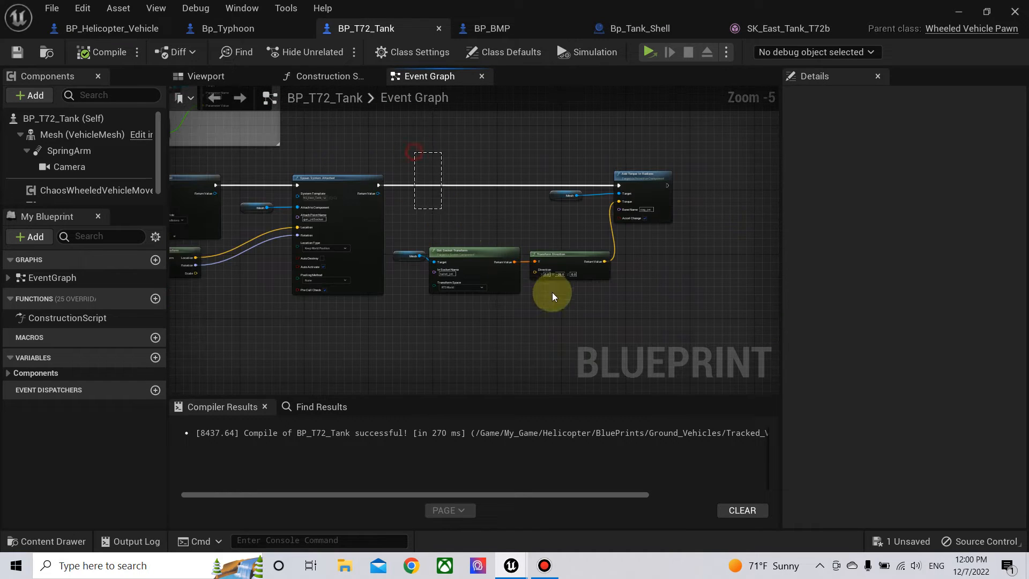
{"action": "left_click_drag", "start_coordinate": [415, 152], "coordinate": [635, 300]}
{"action": "left_click_drag", "start_coordinate": [502, 276], "coordinate": [600, 275]}
- Insert a Spawn Sound at Location node between Spawn System Attached and Add Torque in Radians
{"action": "right_click_drag", "start_coordinate": [423, 234], "coordinate": [438, 279]}
{"action": "scroll", "coordinate": [560, 251], "scroll_direction": "up", "scroll_amount": 3}
{"action": "left_click_drag", "start_coordinate": [369, 190], "coordinate": [447, 191]}
{"action": "type", "text": "sound"}
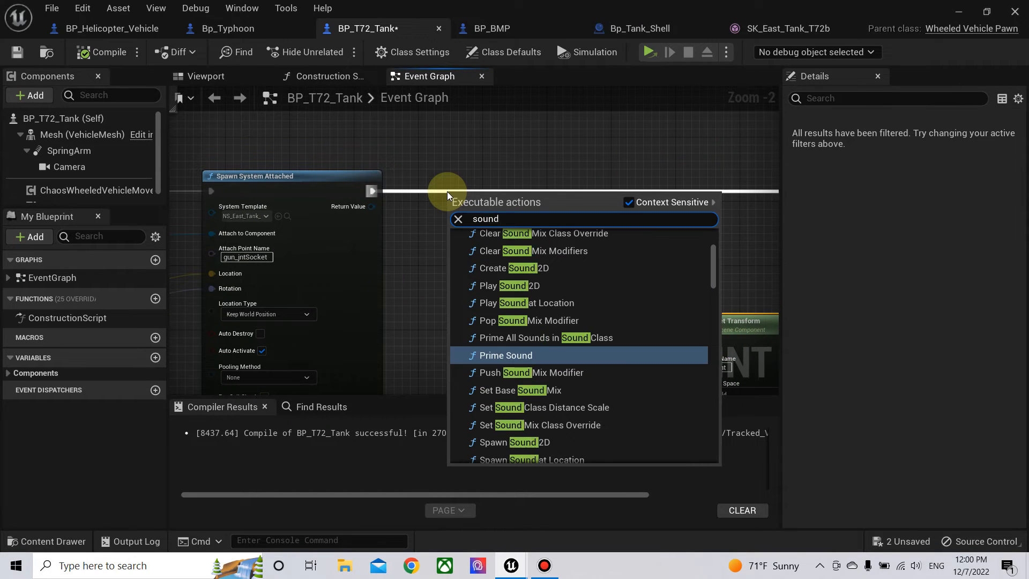
{"action": "type", "text": " at"}
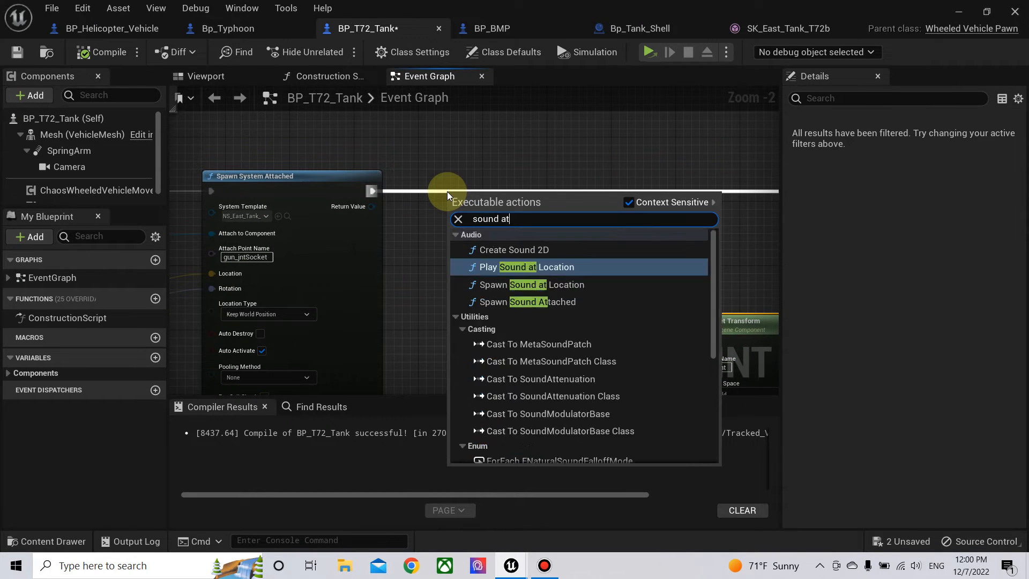
{"action": "left_click", "coordinate": [559, 285]}
{"action": "left_click_drag", "start_coordinate": [505, 207], "coordinate": [596, 195]}
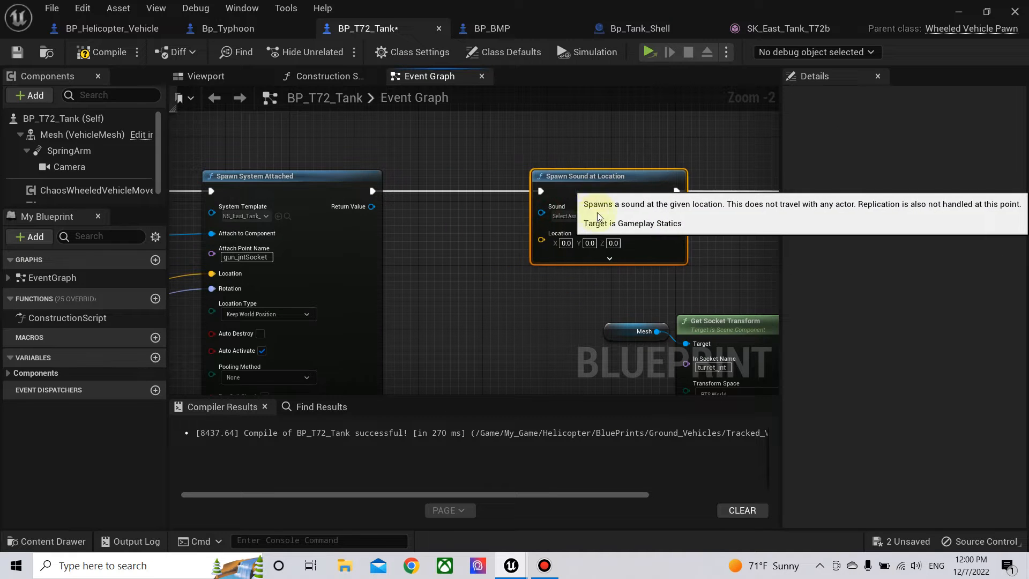
- Add a Get Actor Location node feeding the Location input of Spawn Sound at Location and place it beside that node
{"action": "scroll", "coordinate": [593, 256], "scroll_direction": "down", "scroll_amount": 3}
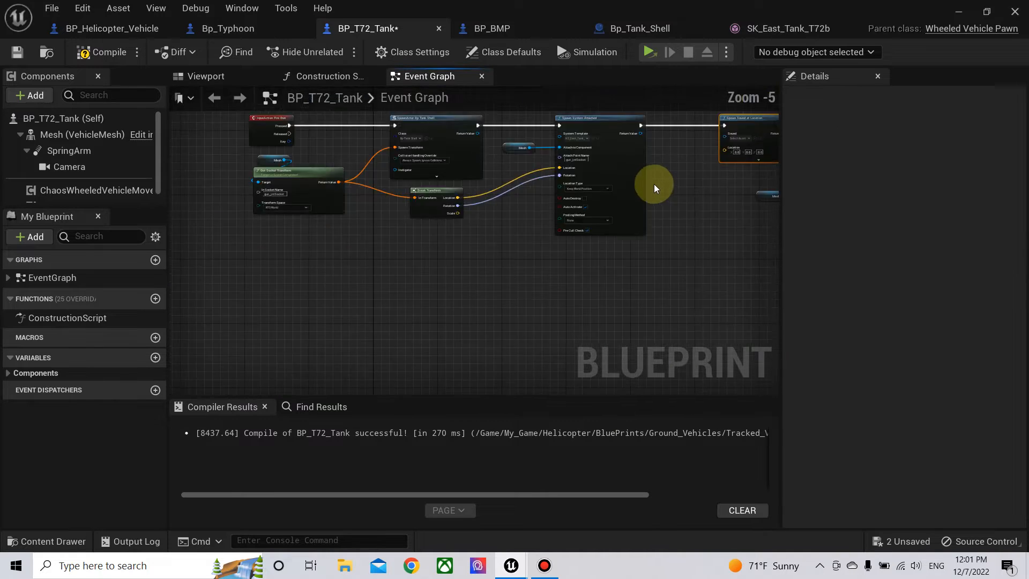
{"action": "right_click_drag", "start_coordinate": [655, 185], "coordinate": [470, 220]}
{"action": "right_click_drag", "start_coordinate": [494, 195], "coordinate": [493, 298]}
{"action": "left_click_drag", "start_coordinate": [511, 295], "coordinate": [449, 308]}
{"action": "type", "text": "get actor"}
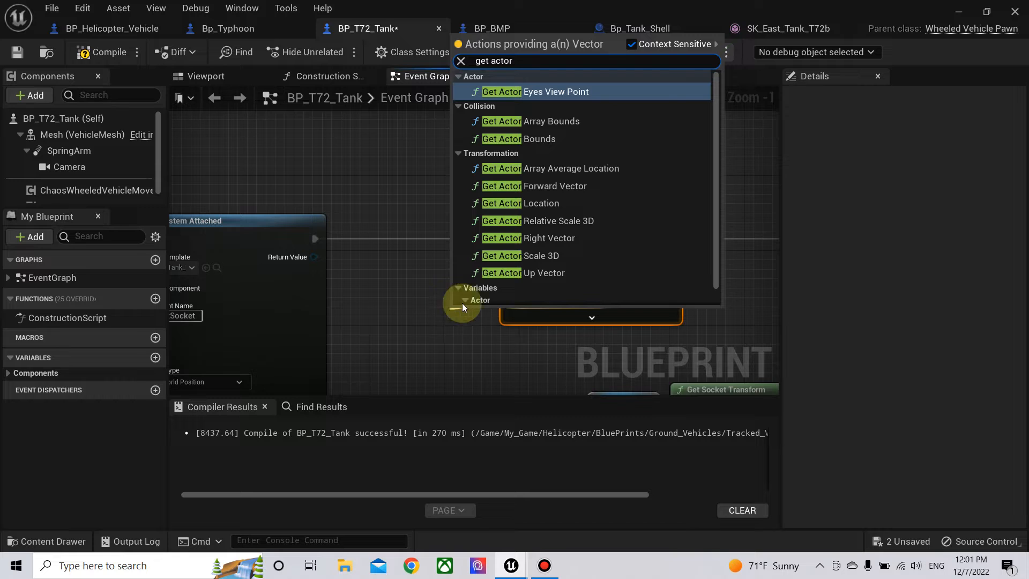
{"action": "type", "text": " lo"}
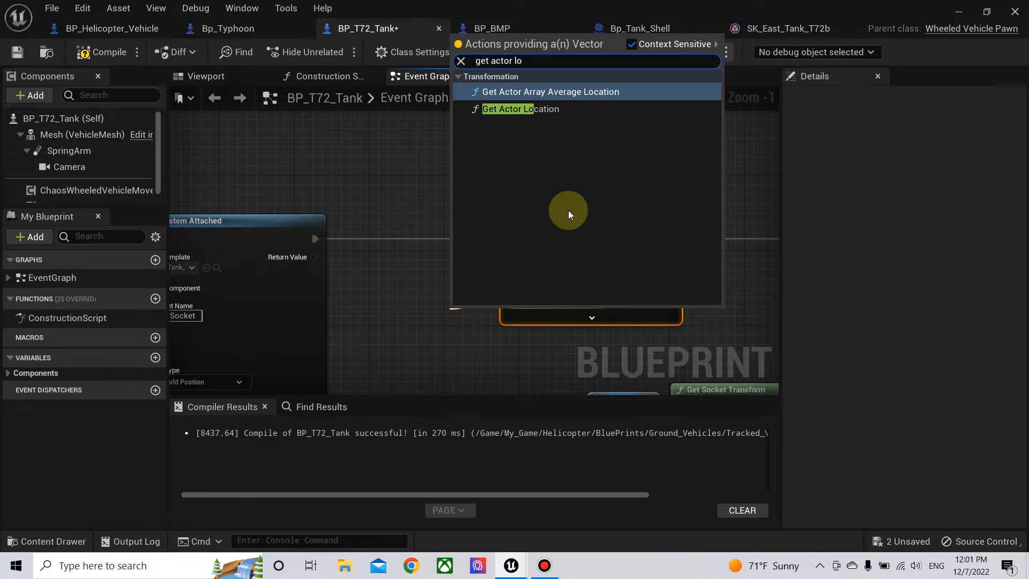
{"action": "left_click", "coordinate": [539, 109]}
{"action": "left_click_drag", "start_coordinate": [497, 323], "coordinate": [407, 301]}
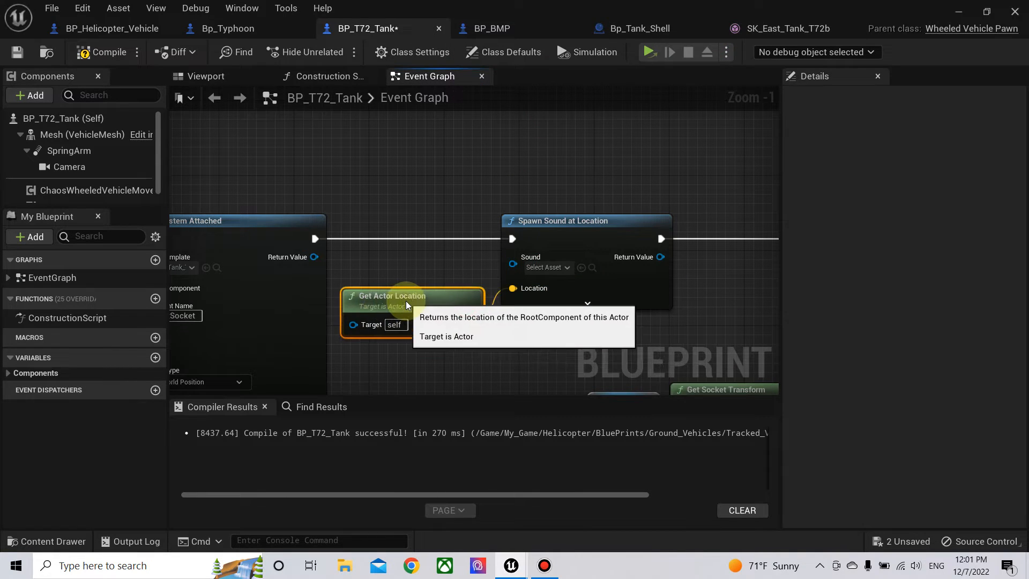
- Find T72_Shot_Cue in the Tracked_Vehicles/Tank_Sounds folder of the level editor's content, preview it and select it
{"action": "left_click", "coordinate": [561, 269]}
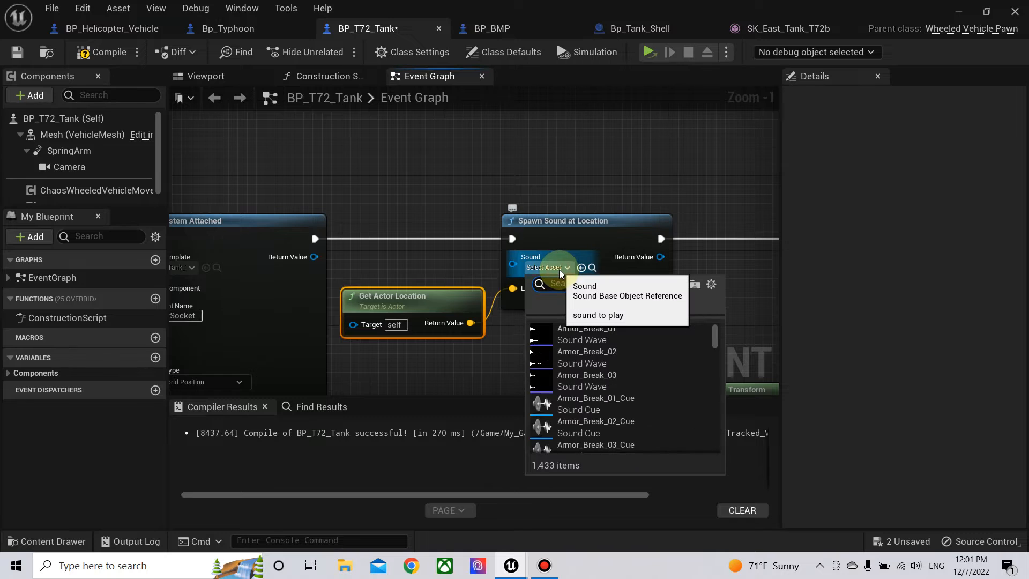
{"action": "left_click", "coordinate": [958, 12]}
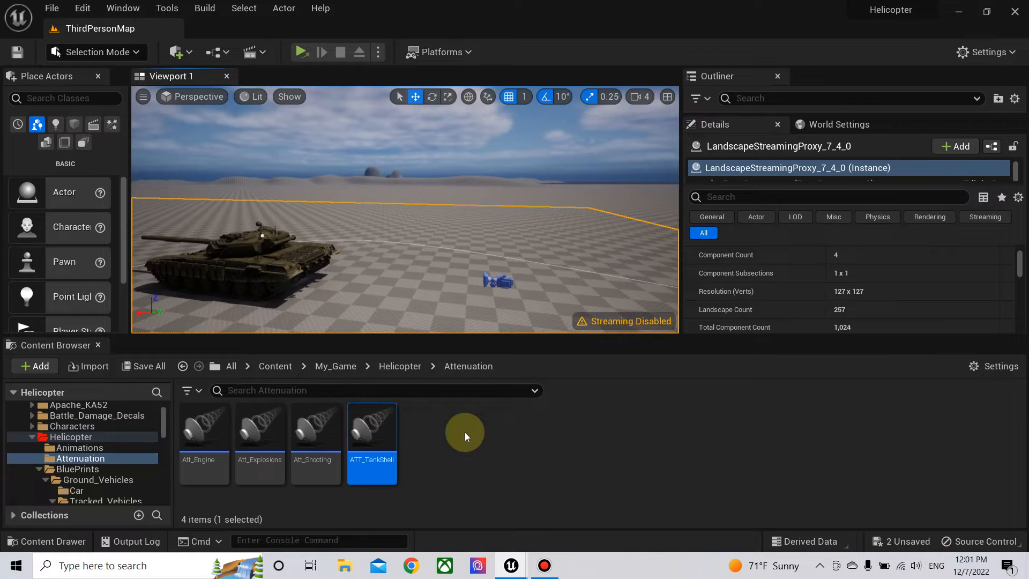
{"action": "left_click", "coordinate": [77, 469]}
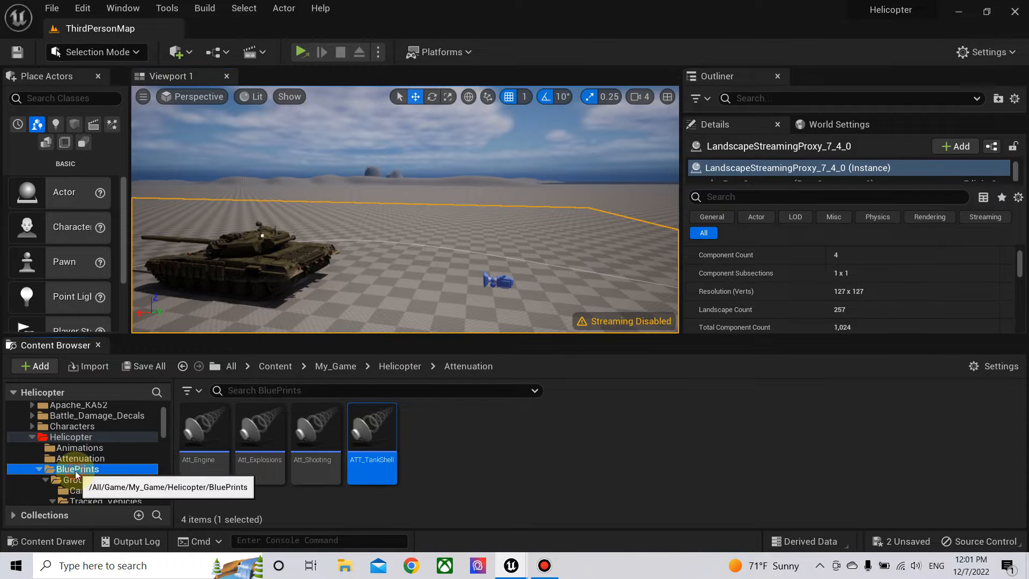
{"action": "double_click", "coordinate": [233, 459]}
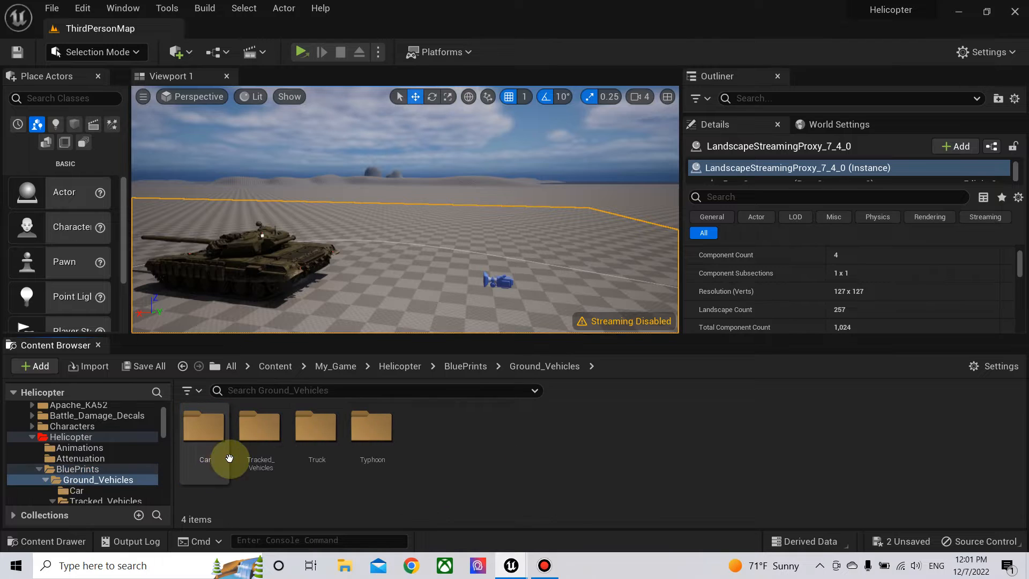
{"action": "double_click", "coordinate": [259, 445]}
{"action": "double_click", "coordinate": [259, 445]}
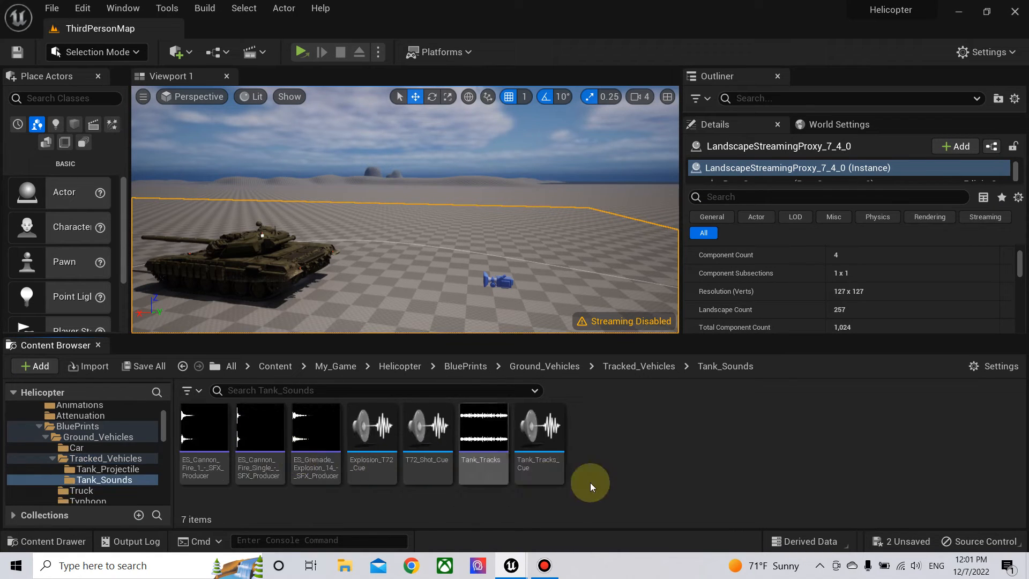
{"action": "left_click", "coordinate": [417, 425]}
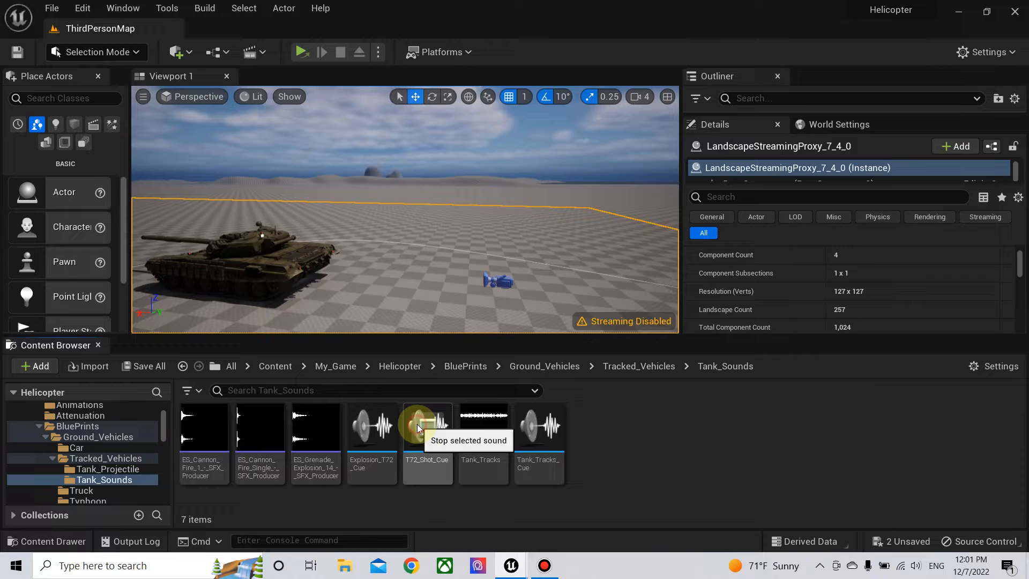
{"action": "left_click", "coordinate": [417, 424]}
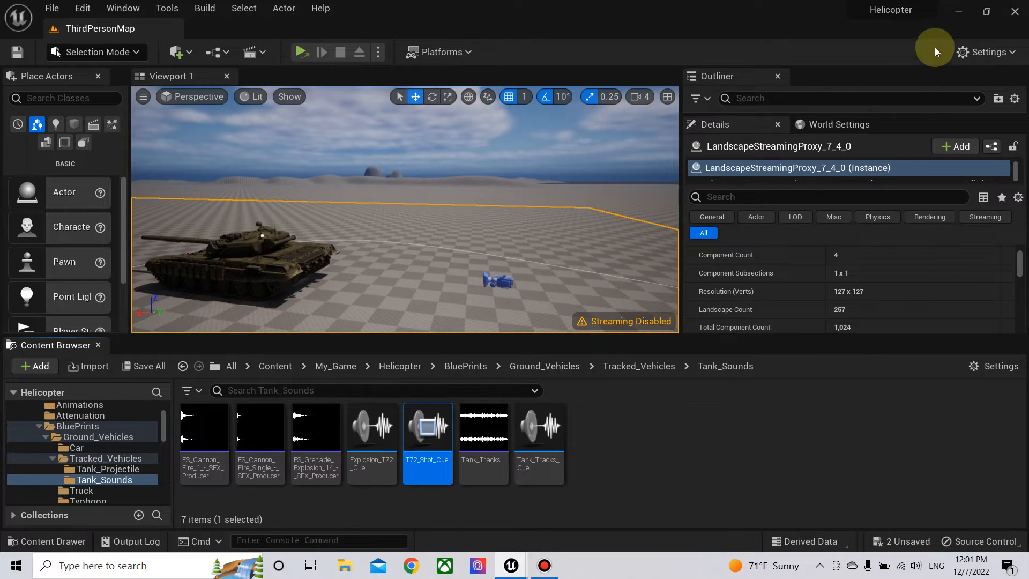
- Return to BP_T72_Tank, assign T72_Shot_Cue as the Sound of Spawn Sound at Location and compile
{"action": "left_click", "coordinate": [957, 12]}
{"action": "left_click", "coordinate": [511, 566]}
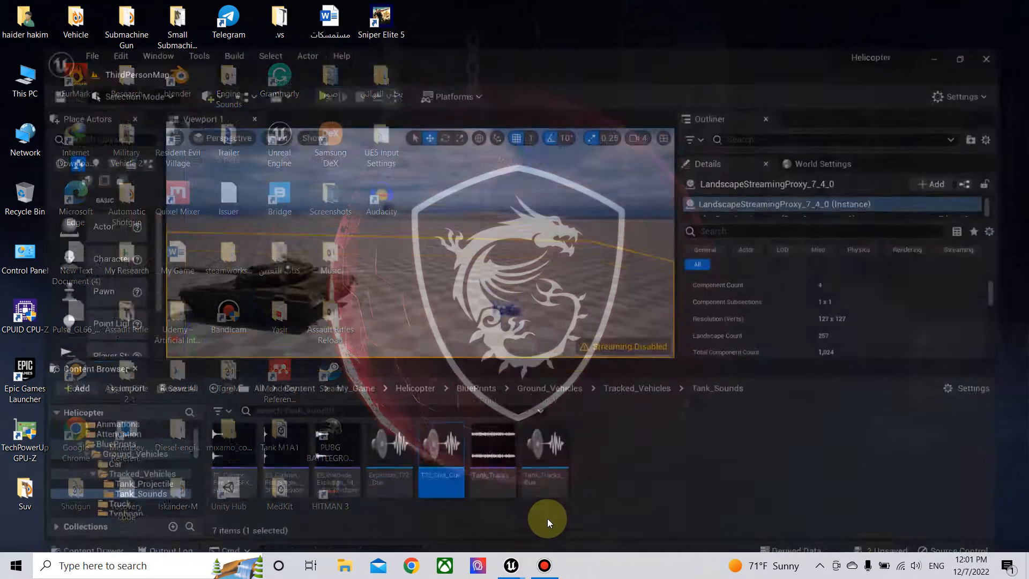
{"action": "mouse_move", "coordinate": [511, 566]}
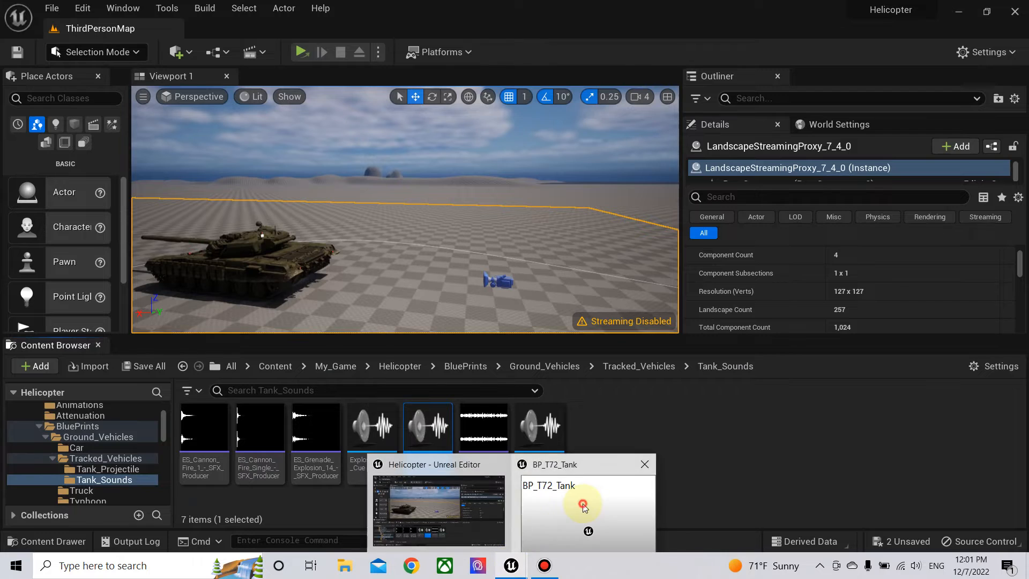
{"action": "left_click", "coordinate": [588, 491]}
{"action": "left_click", "coordinate": [582, 270]}
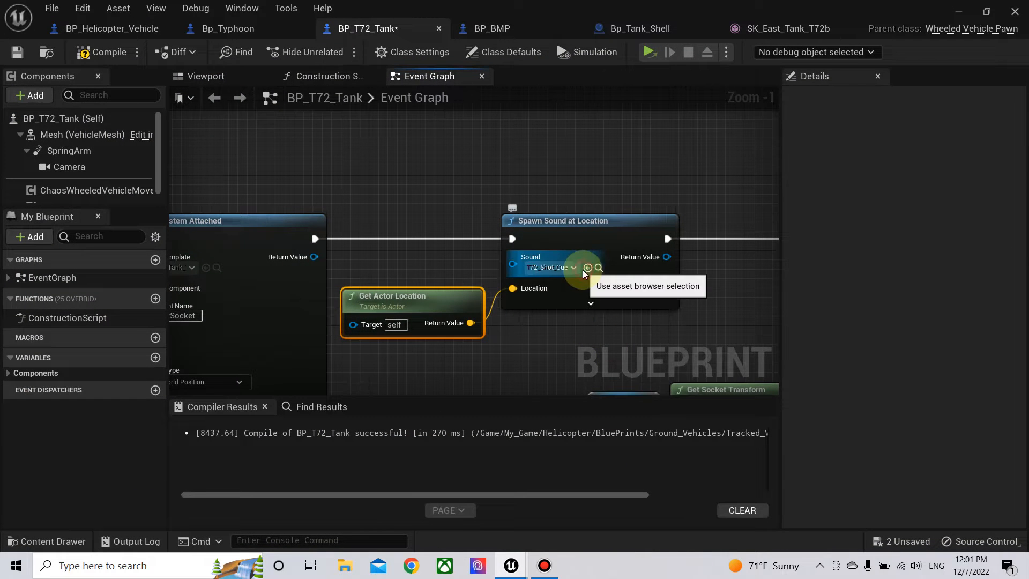
{"action": "left_click", "coordinate": [102, 52]}
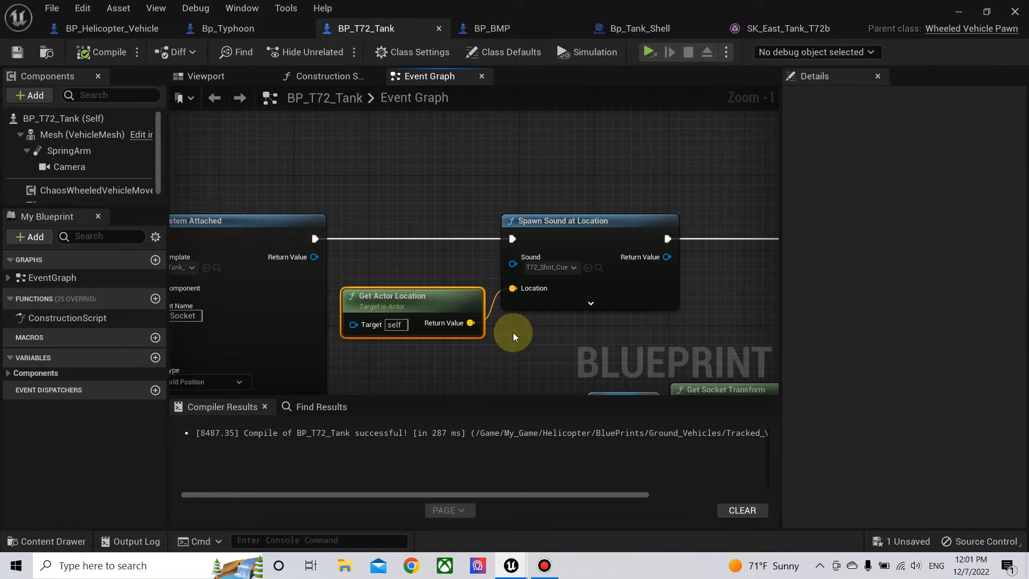
- Set Attenuation Settings to ATT_TankShell in the advanced options of Spawn Sound at Location, compile, and collapse the options
{"action": "right_click_drag", "start_coordinate": [596, 331], "coordinate": [518, 233]}
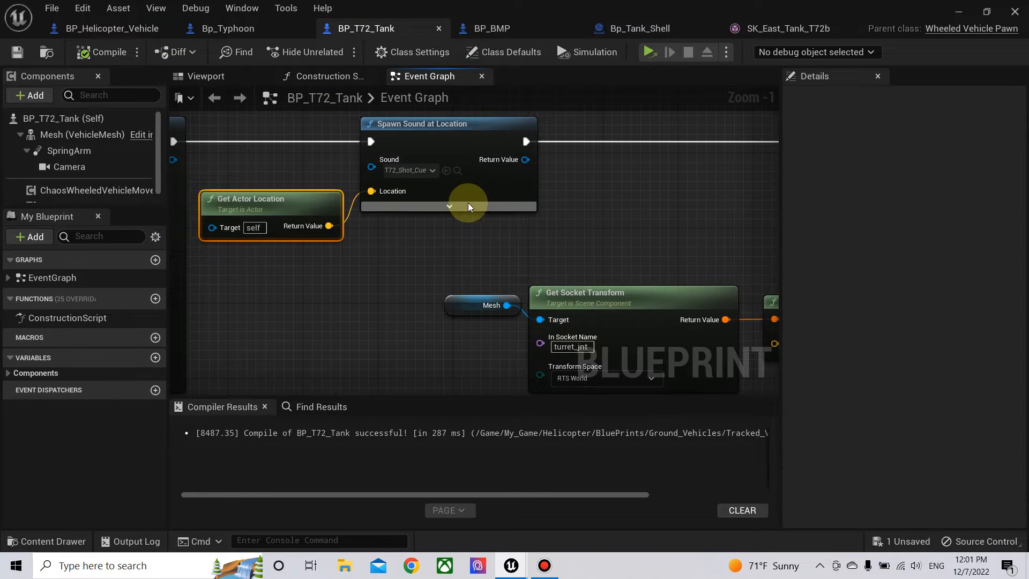
{"action": "right_click_drag", "start_coordinate": [638, 221], "coordinate": [471, 229]}
{"action": "right_click_drag", "start_coordinate": [412, 254], "coordinate": [538, 239]}
{"action": "left_click", "coordinate": [385, 194]}
{"action": "left_click", "coordinate": [342, 301]}
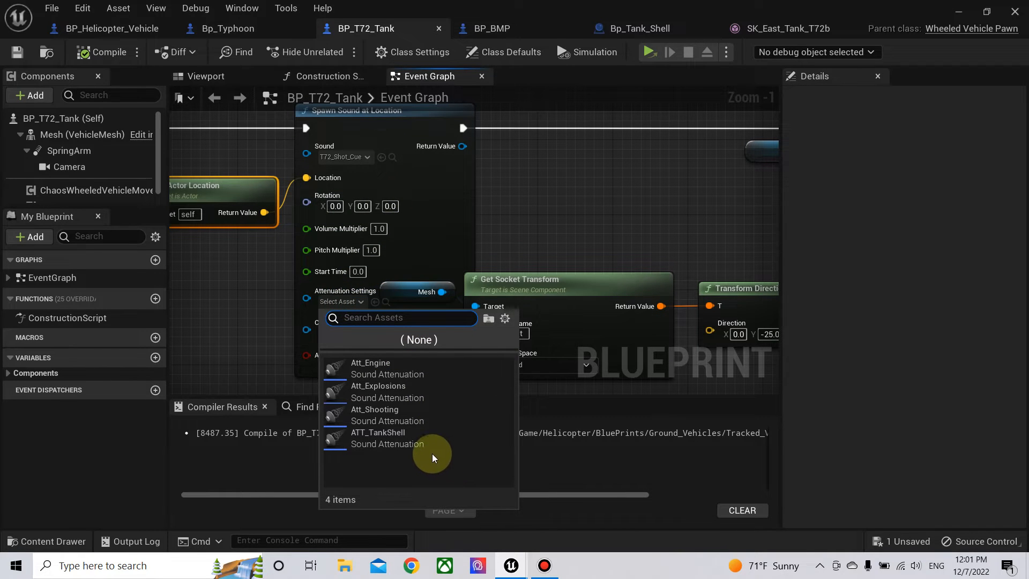
{"action": "left_click", "coordinate": [411, 443]}
{"action": "left_click", "coordinate": [117, 52]}
{"action": "right_click_drag", "start_coordinate": [332, 367], "coordinate": [311, 292]}
{"action": "left_click", "coordinate": [319, 290]}
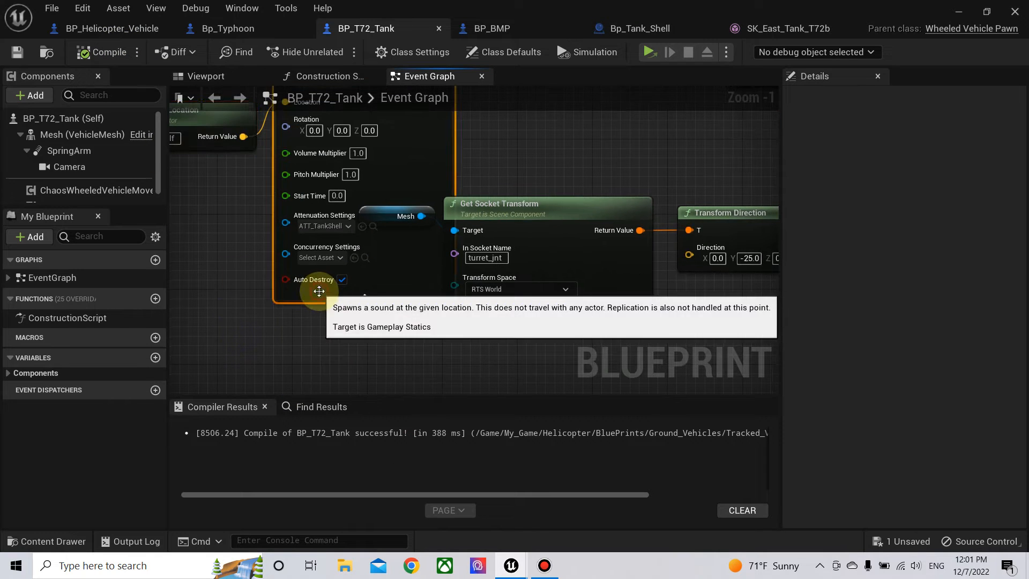
{"action": "left_click", "coordinate": [321, 295]}
- Tidy the graph by shifting the Mesh, Get Socket Transform and Transform Direction nodes of the recoil torque slightly
{"action": "right_click_drag", "start_coordinate": [565, 157], "coordinate": [358, 294]}
{"action": "scroll", "coordinate": [292, 266], "scroll_direction": "down", "scroll_amount": 2}
{"action": "right_click_drag", "start_coordinate": [469, 268], "coordinate": [441, 206]}
{"action": "left_click_drag", "start_coordinate": [295, 127], "coordinate": [600, 278]}
{"action": "left_click_drag", "start_coordinate": [230, 226], "coordinate": [498, 345]}
{"action": "left_click_drag", "start_coordinate": [483, 281], "coordinate": [468, 257]}
{"action": "right_click_drag", "start_coordinate": [429, 317], "coordinate": [436, 354]}
- Add a Timeline named Recoil after Add Torque in Radians and line it up with the execution chain
{"action": "right_click_drag", "start_coordinate": [742, 231], "coordinate": [395, 326]}
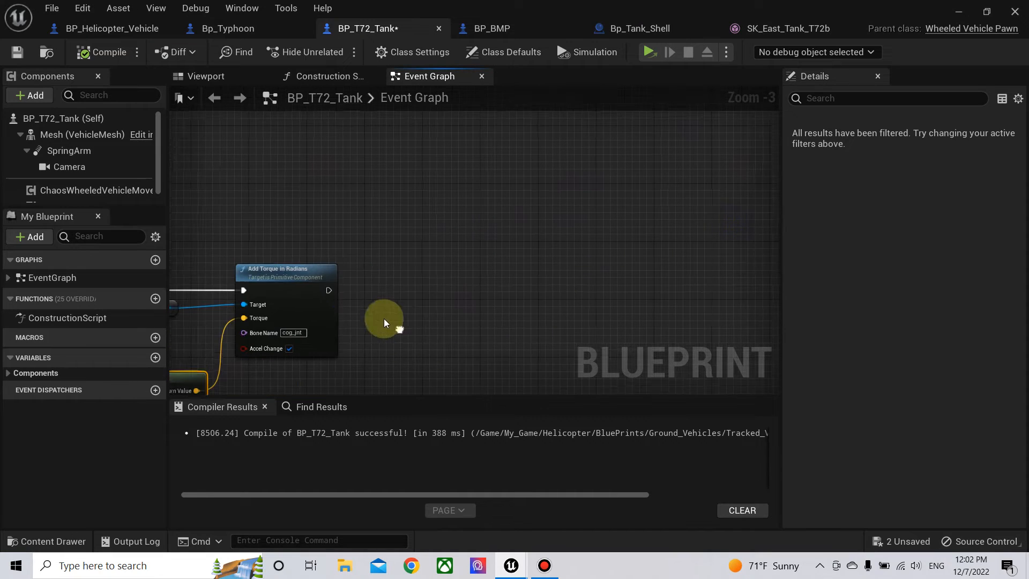
{"action": "left_click_drag", "start_coordinate": [324, 288], "coordinate": [425, 284]}
{"action": "type", "text": "ad"}
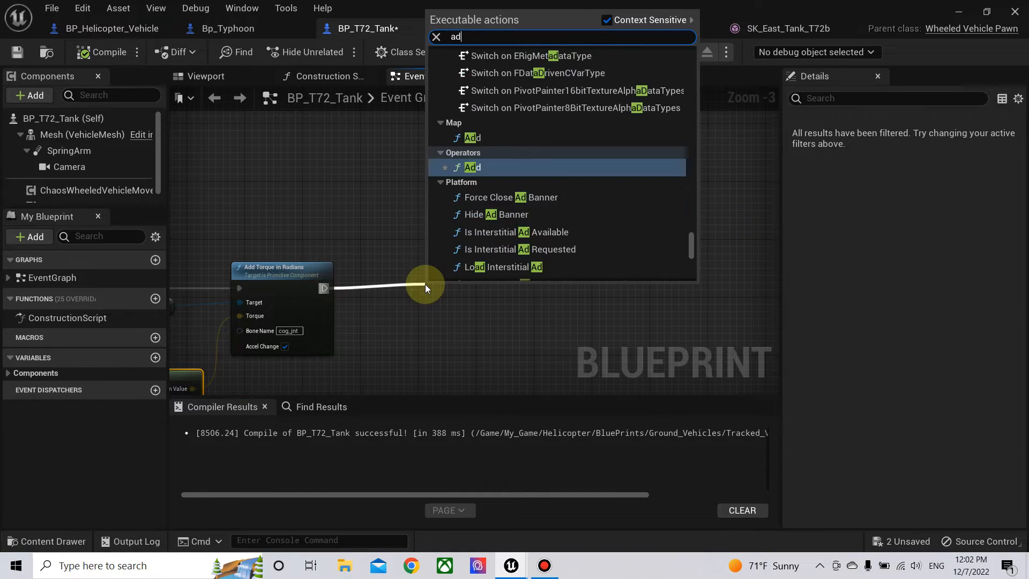
{"action": "type", "text": "d tim"}
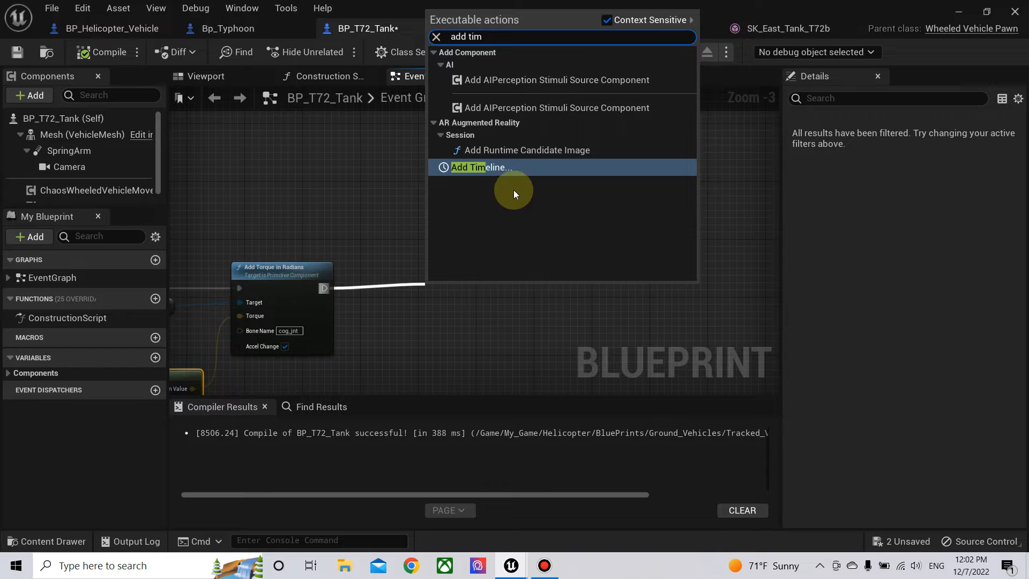
{"action": "left_click", "coordinate": [510, 167]}
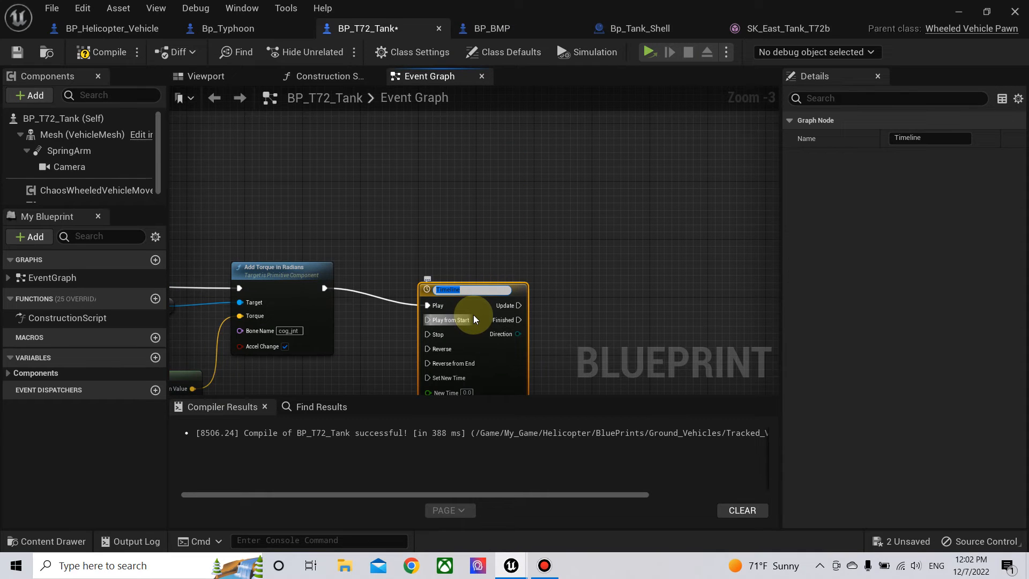
{"action": "type", "text": "Recoil"}
{"action": "key", "text": "Return"}
{"action": "left_click_drag", "start_coordinate": [474, 294], "coordinate": [490, 281]}
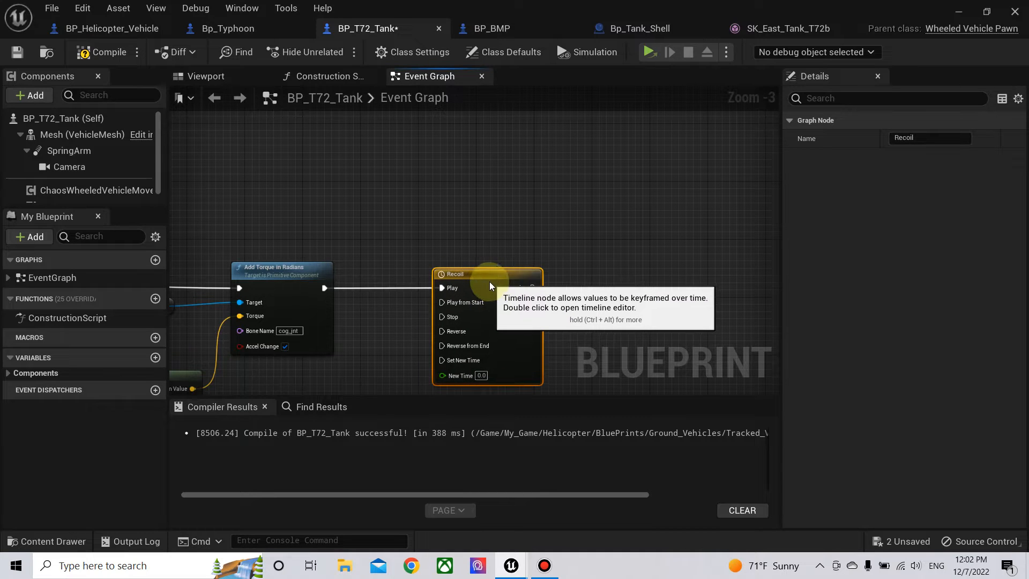
{"action": "left_click_drag", "start_coordinate": [415, 289], "coordinate": [474, 272], "text": "ctrl"}
- Open the Recoil timeline, add a float track and set the timeline length to 0.25
{"action": "right_click_drag", "start_coordinate": [604, 301], "coordinate": [560, 324]}
{"action": "scroll", "coordinate": [542, 324], "scroll_direction": "up", "scroll_amount": 3}
{"action": "double_click", "coordinate": [417, 288]}
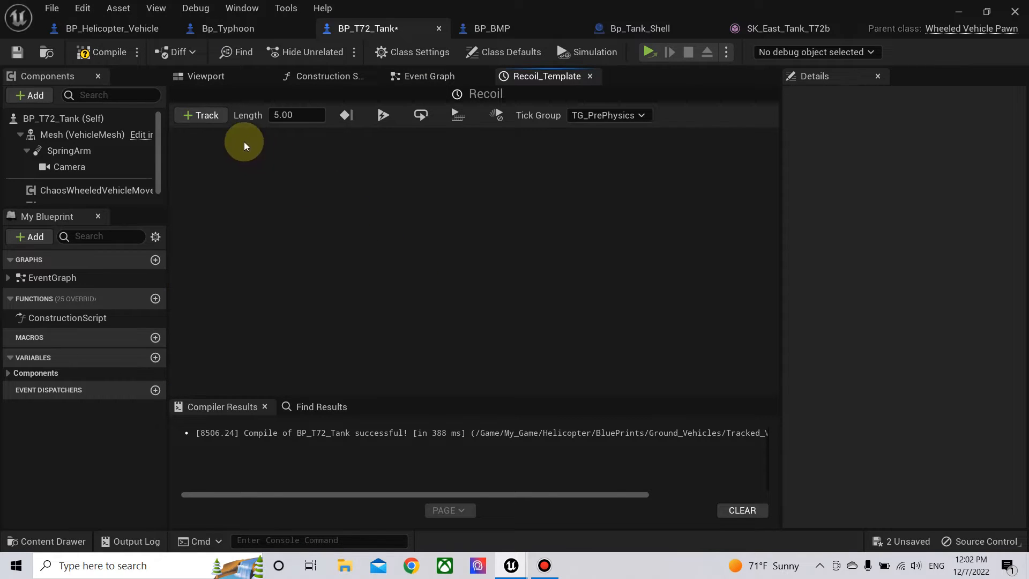
{"action": "left_click", "coordinate": [211, 118]}
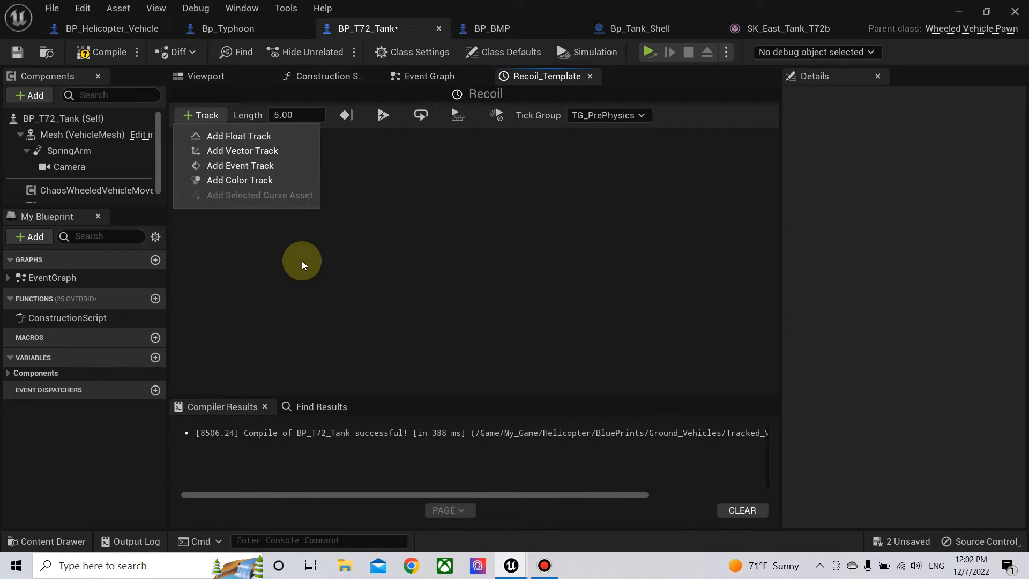
{"action": "left_click", "coordinate": [253, 138]}
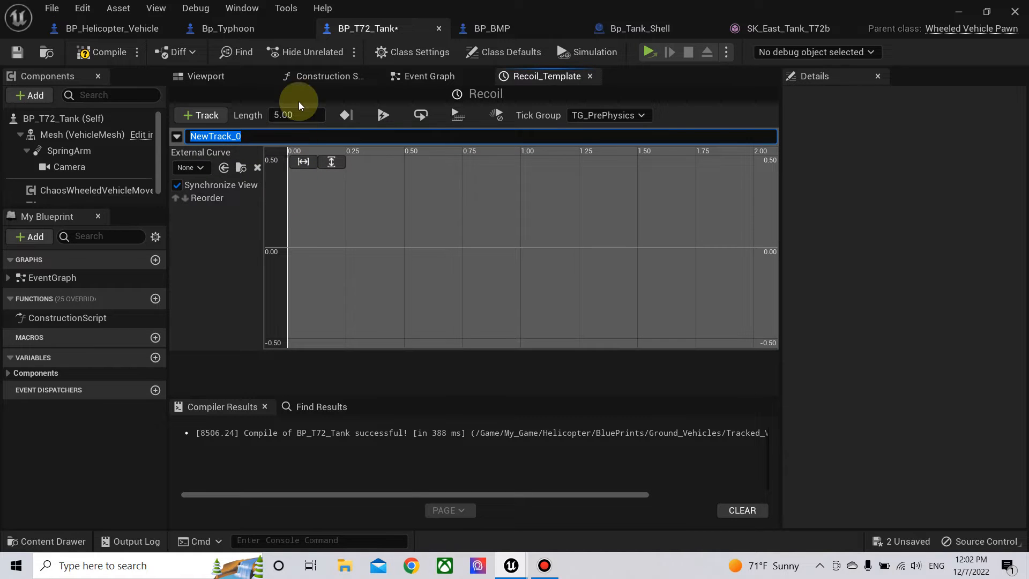
{"action": "left_click", "coordinate": [299, 114]}
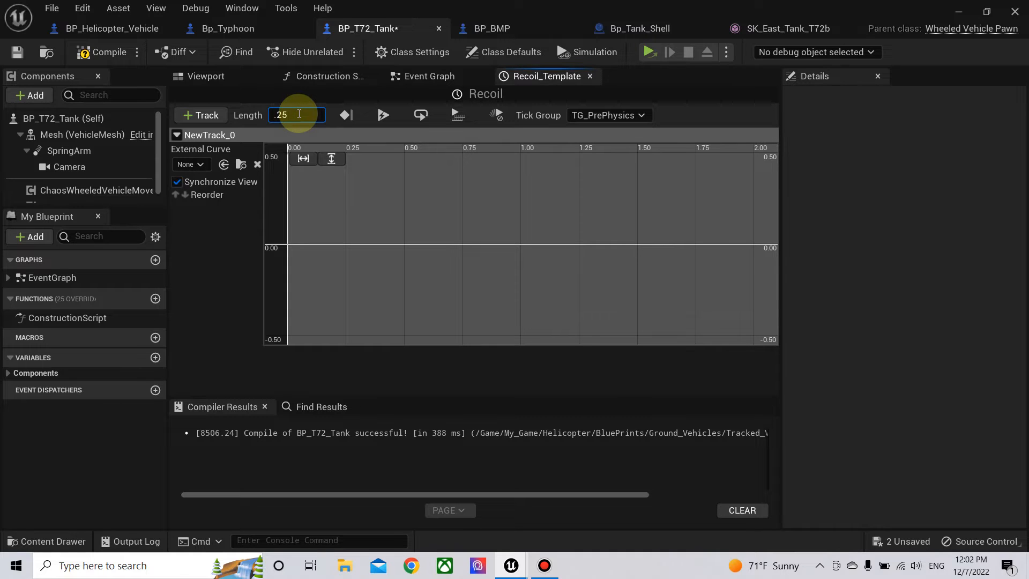
{"action": "key", "text": "Return"}
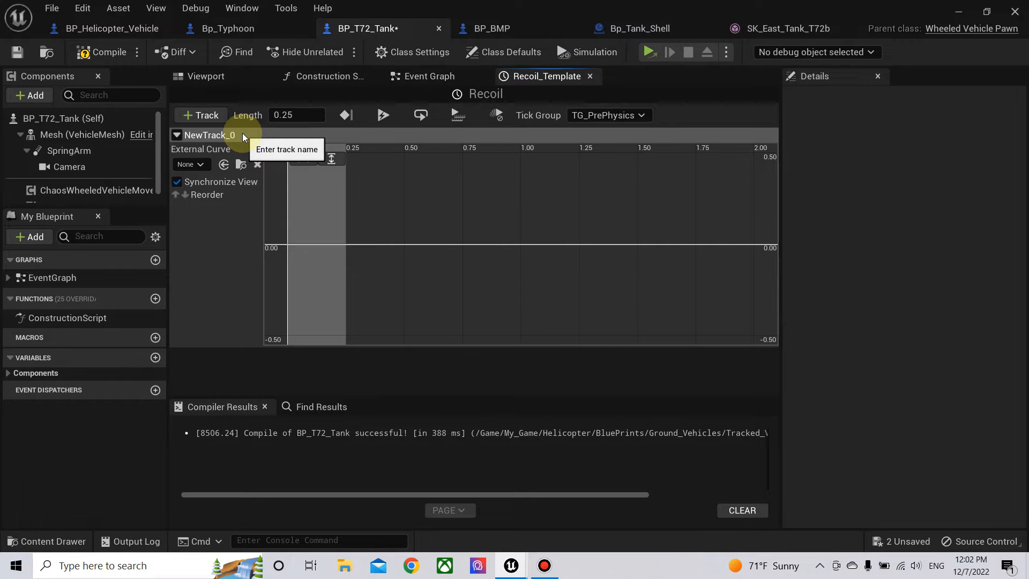
- Save the modified BP_T72_Tank assets and rename the timeline's float track to Recoil
{"action": "left_click", "coordinate": [892, 542]}
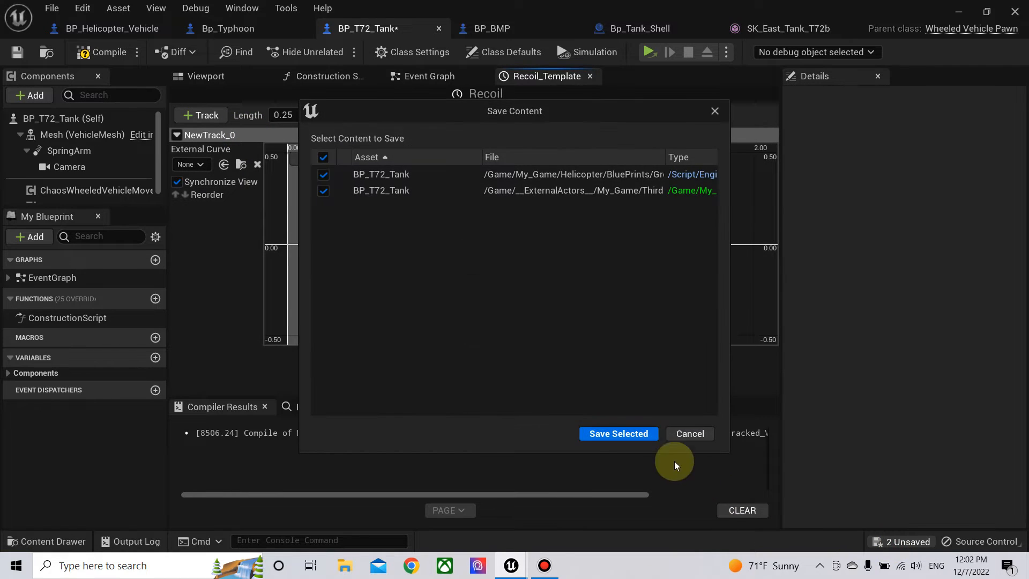
{"action": "left_click", "coordinate": [611, 432]}
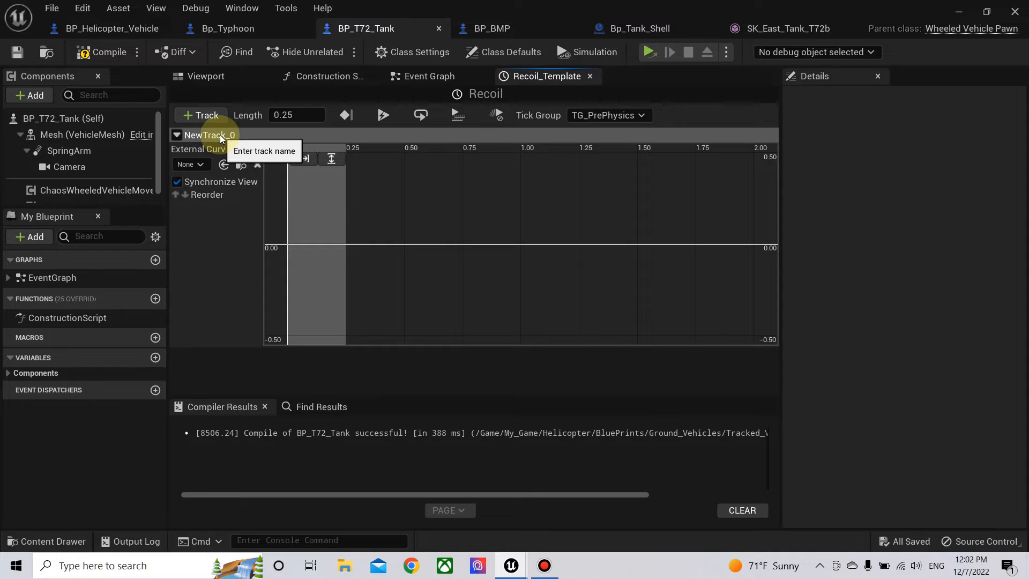
{"action": "right_click", "coordinate": [231, 142]}
{"action": "left_click", "coordinate": [246, 147]}
{"action": "type", "text": "Recoil"}
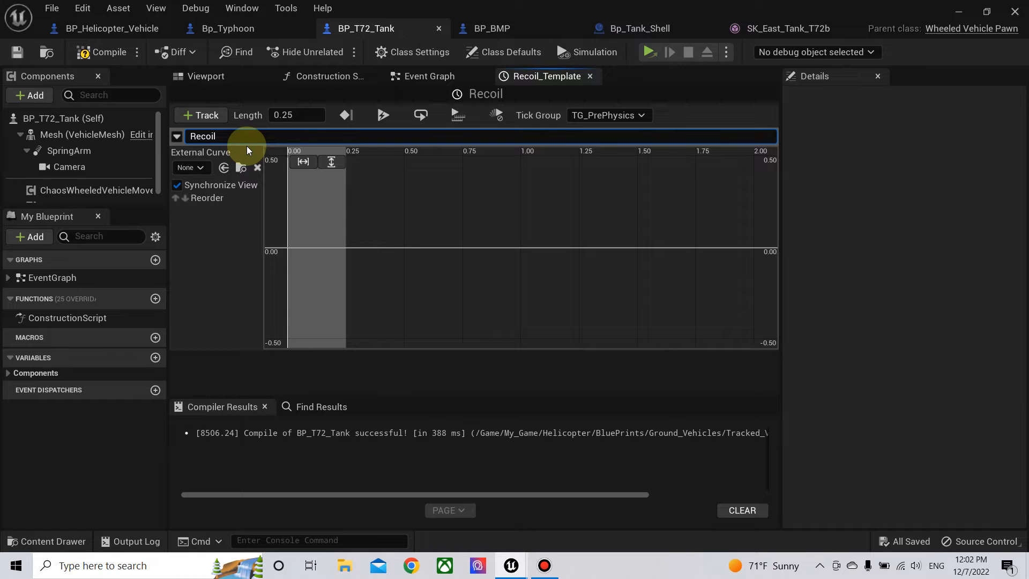
{"action": "key", "text": "Return"}
- Add a key at the start of the Recoil curve and set its time to 0
{"action": "right_click", "coordinate": [294, 246]}
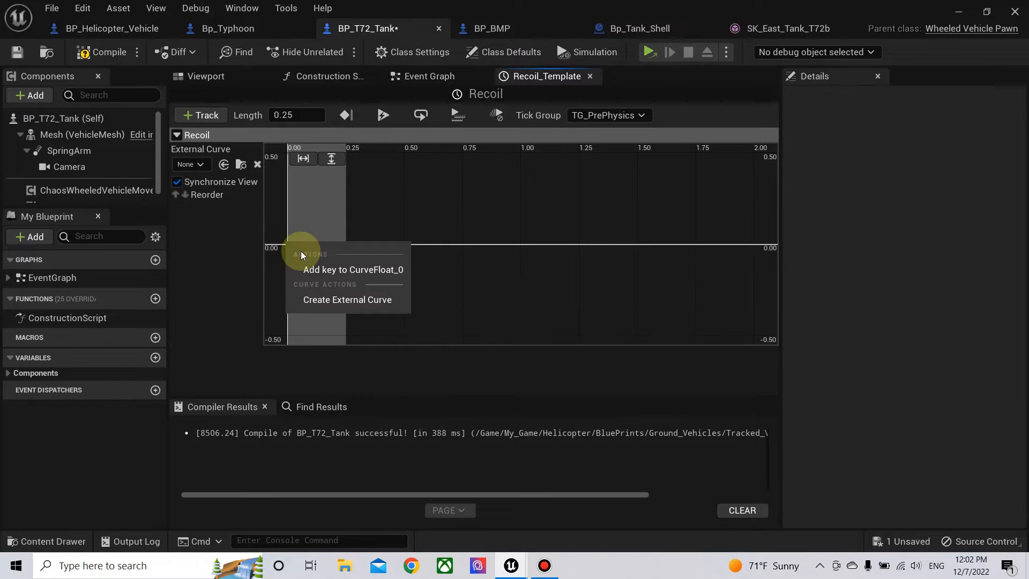
{"action": "left_click", "coordinate": [300, 270]}
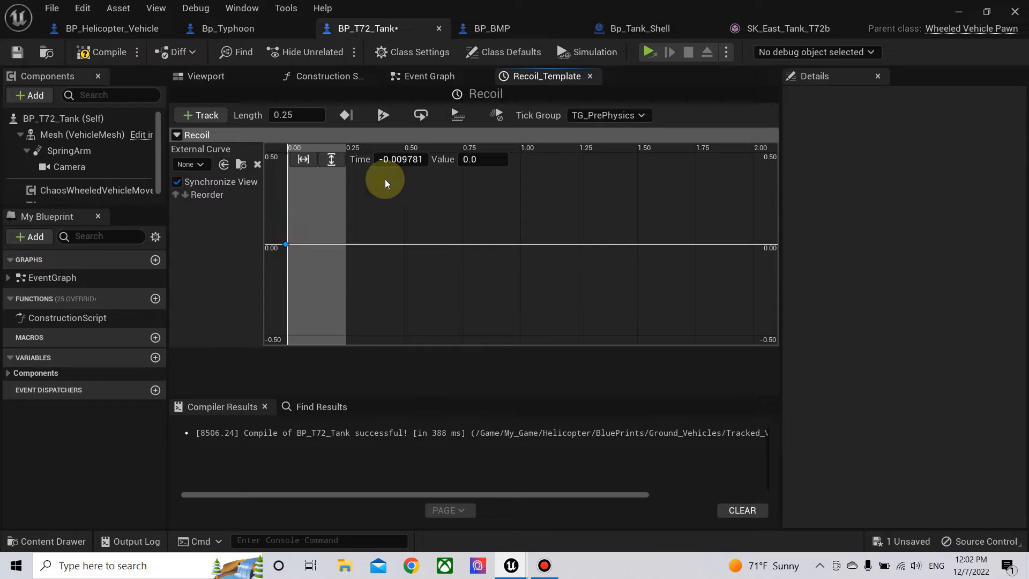
{"action": "left_click", "coordinate": [402, 159]}
{"action": "type", "text": "0"}
{"action": "key", "text": "Return"}
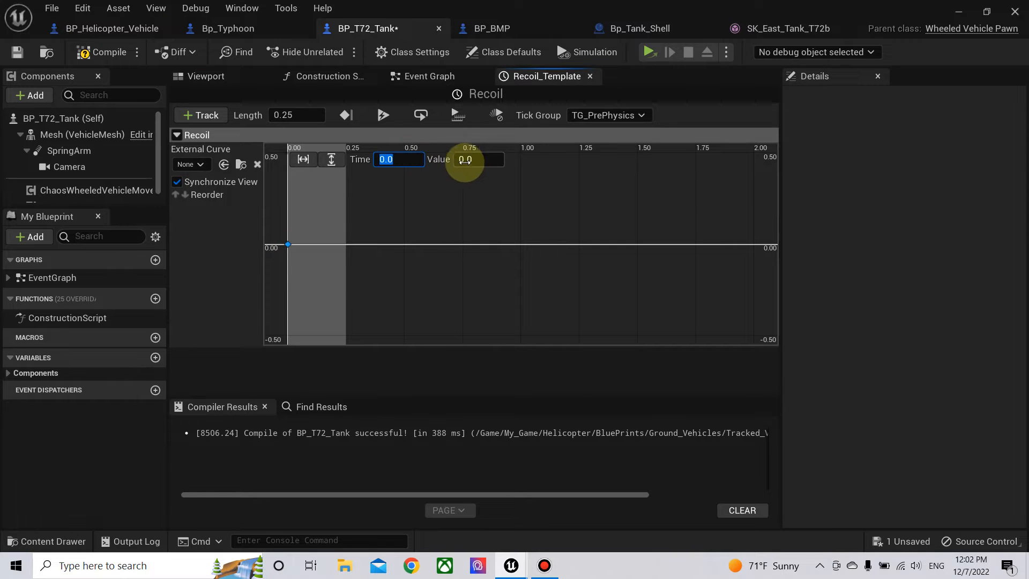
- Add a second key to the Recoil curve at time 0.125 and raise its value to form the curve's peak
{"action": "left_click", "coordinate": [320, 242]}
{"action": "right_click", "coordinate": [321, 242]}
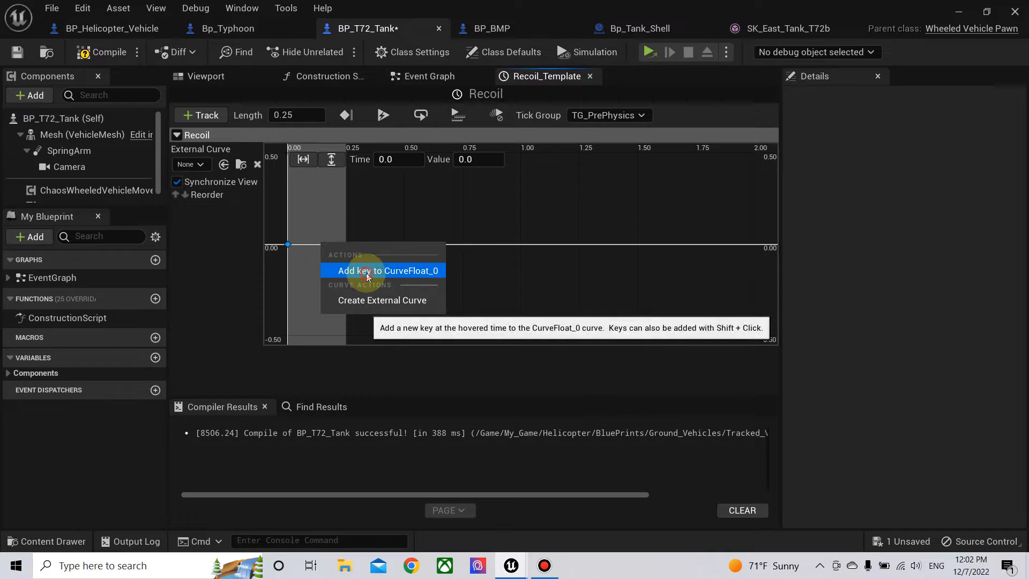
{"action": "left_click", "coordinate": [429, 268]}
{"action": "left_click", "coordinate": [404, 160]}
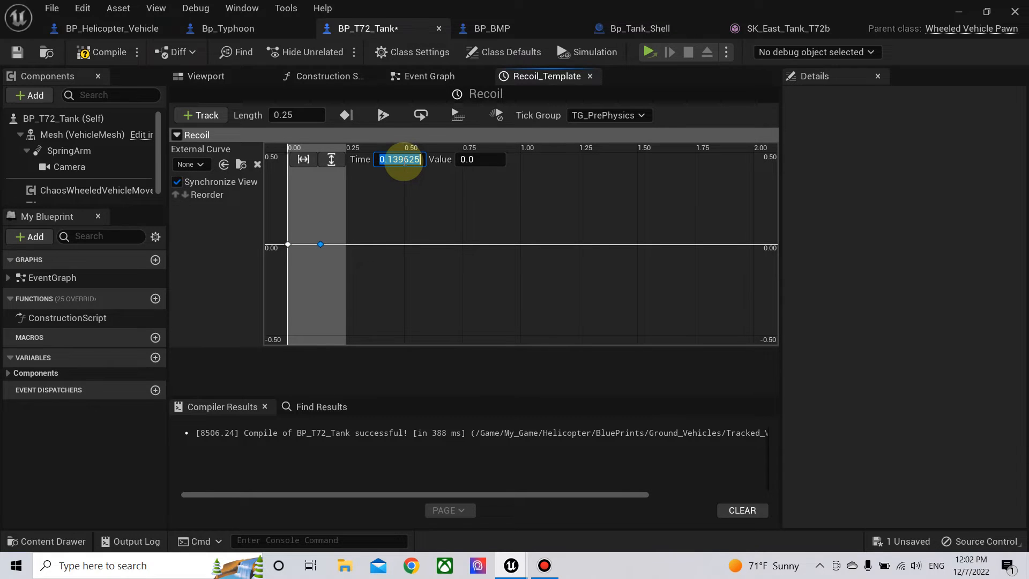
{"action": "type", "text": ".125"}
{"action": "key", "text": "Return"}
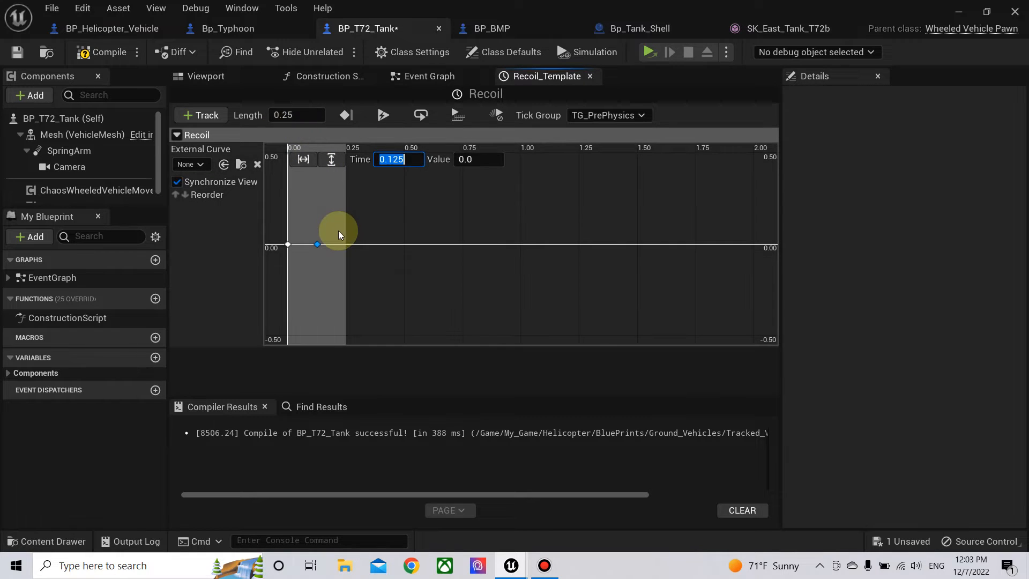
{"action": "left_click", "coordinate": [476, 158]}
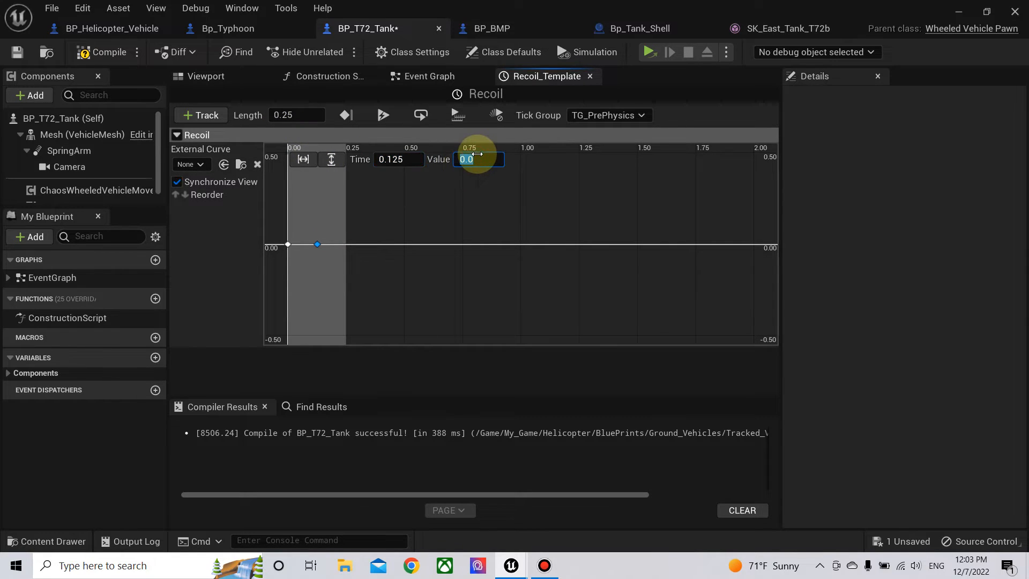
{"action": "key", "text": "Return"}
- Add a third key to the Recoil curve at time 0.25 with value 0.0 and compile the blueprint
{"action": "right_click", "coordinate": [329, 237]}
{"action": "left_click", "coordinate": [358, 261]}
{"action": "left_click", "coordinate": [399, 159]}
{"action": "type", "text": ".25"}
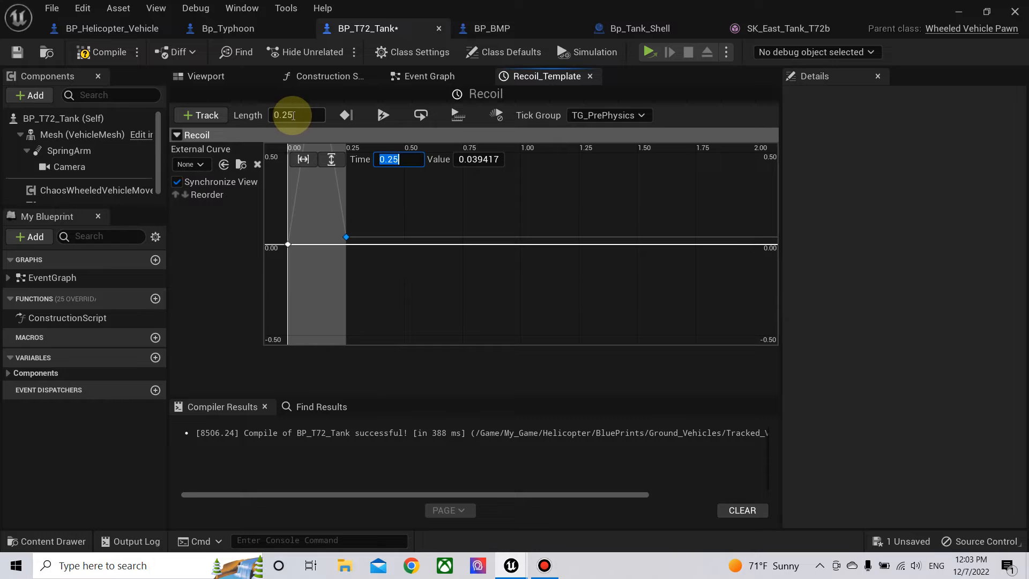
{"action": "left_click", "coordinate": [470, 159]}
{"action": "type", "text": "0.0"}
{"action": "key", "text": "Return"}
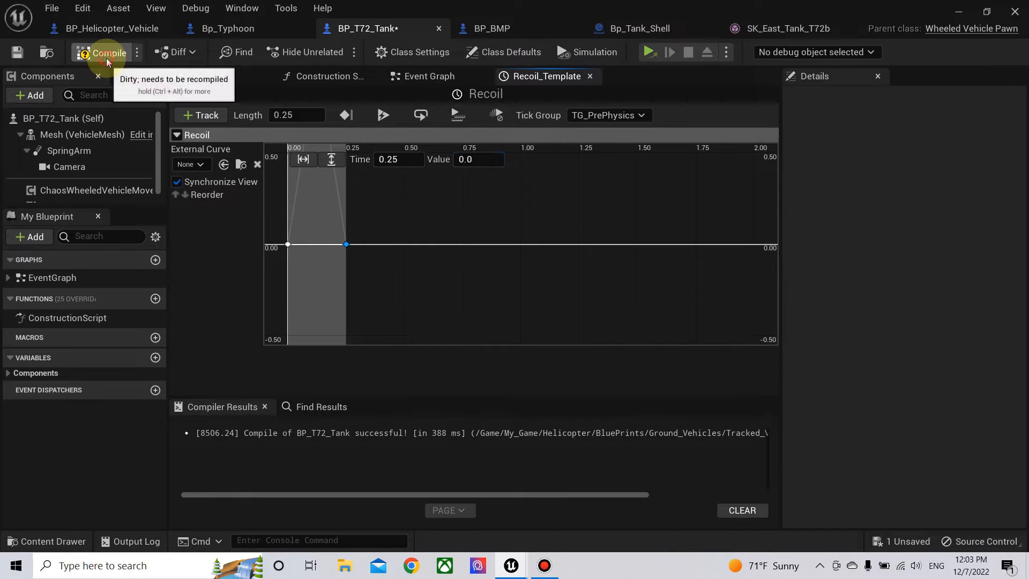
{"action": "left_click", "coordinate": [107, 62]}
{"action": "left_click", "coordinate": [376, 250]}
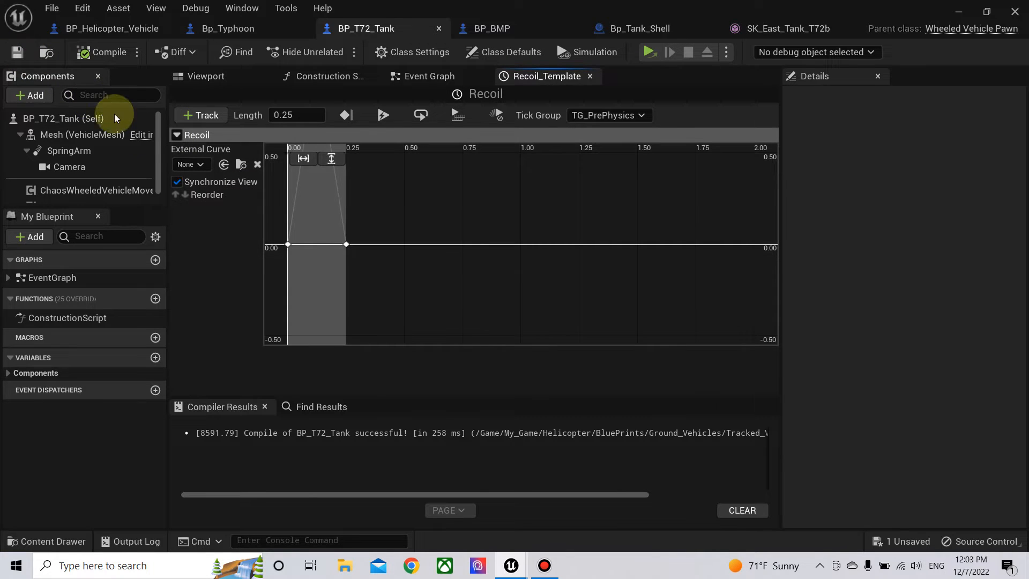
- Return to the Event Graph and promote the timeline's Recoil output to a float variable named Recoil Alpha
{"action": "left_click", "coordinate": [422, 75]}
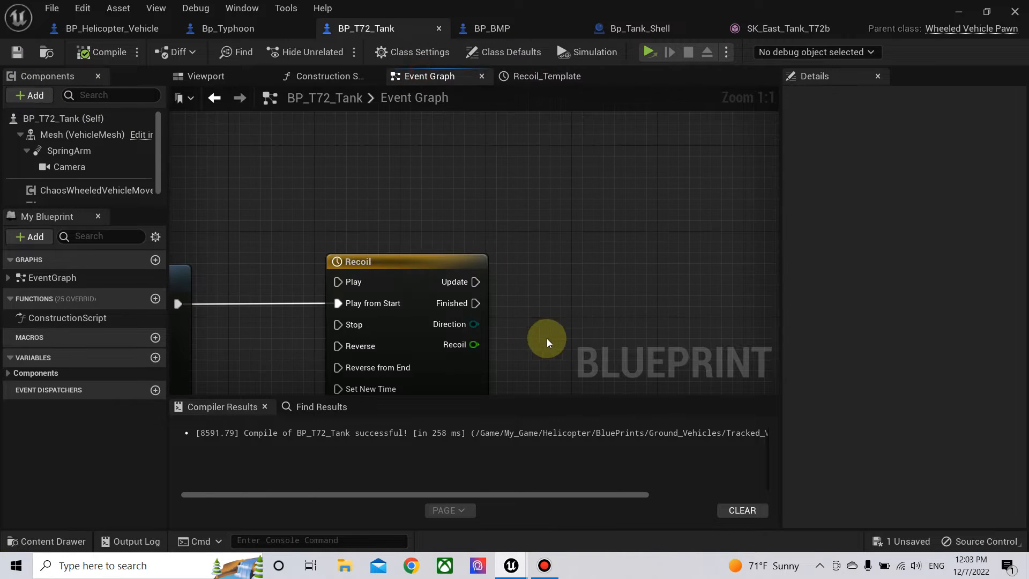
{"action": "right_click_drag", "start_coordinate": [547, 339], "coordinate": [456, 239]}
{"action": "right_click", "coordinate": [386, 247]}
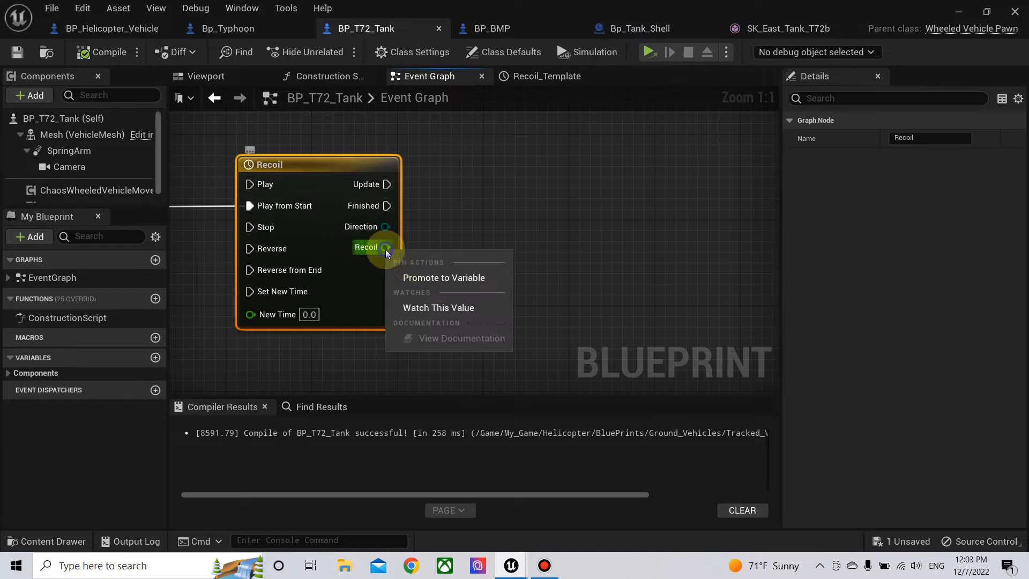
{"action": "left_click", "coordinate": [439, 275]}
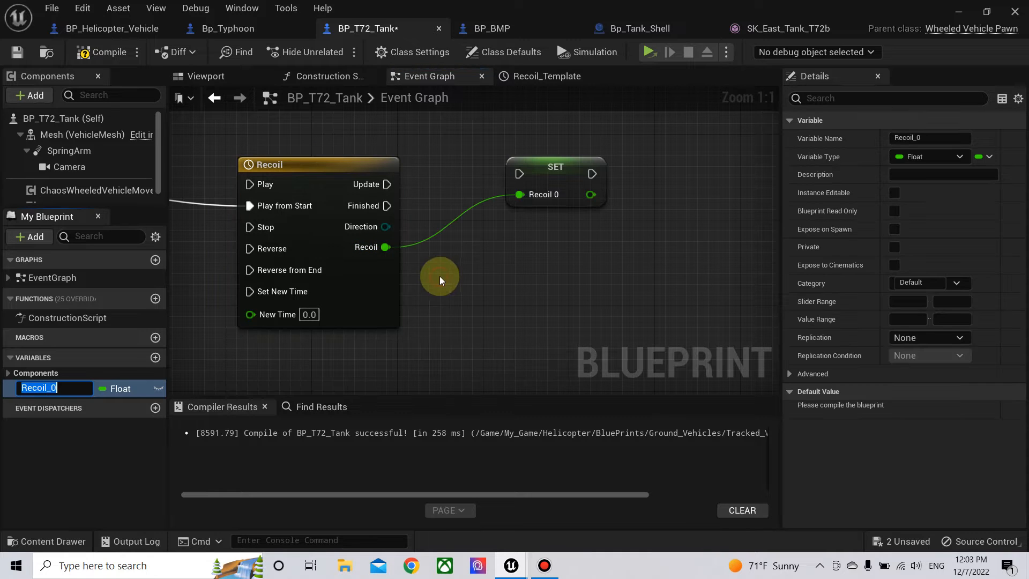
{"action": "left_click", "coordinate": [934, 141]}
{"action": "key", "text": "BackSpace"}
{"action": "key", "text": "BackSpace"}
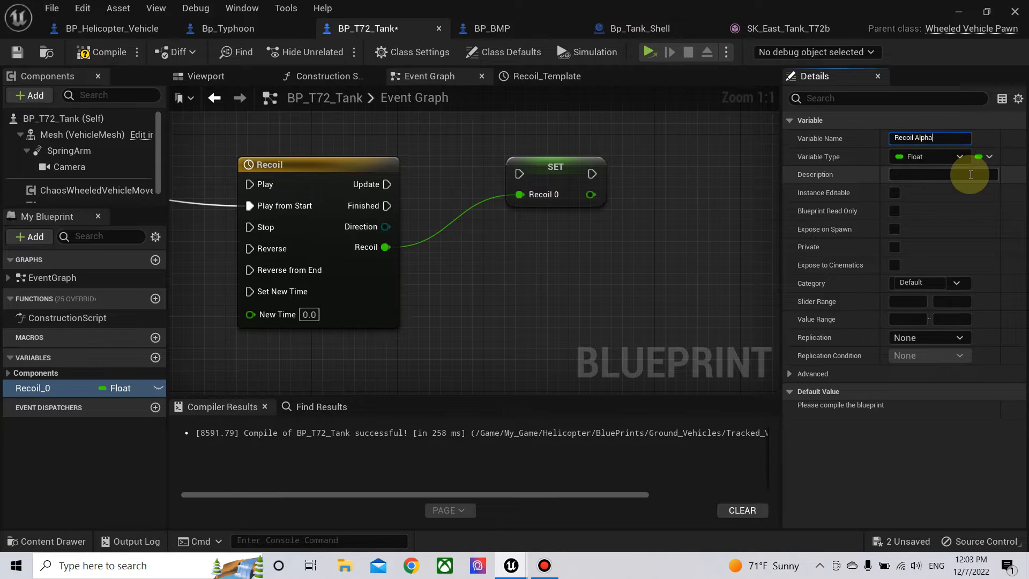
{"action": "key", "text": "Return"}
- Connect the timeline's Update output to the Set Recoil Alpha node, move that node farther from the timeline and compile
{"action": "left_click_drag", "start_coordinate": [387, 185], "coordinate": [561, 182]}
{"action": "left_click", "coordinate": [102, 52]}
{"action": "right_click_drag", "start_coordinate": [338, 145], "coordinate": [461, 161]}
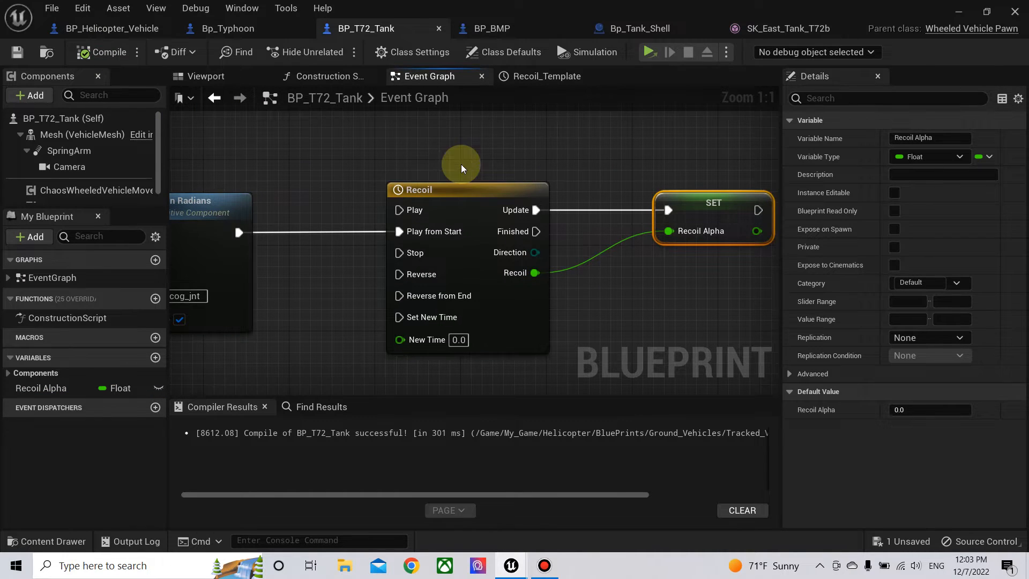
{"action": "right_click_drag", "start_coordinate": [570, 163], "coordinate": [502, 169]}
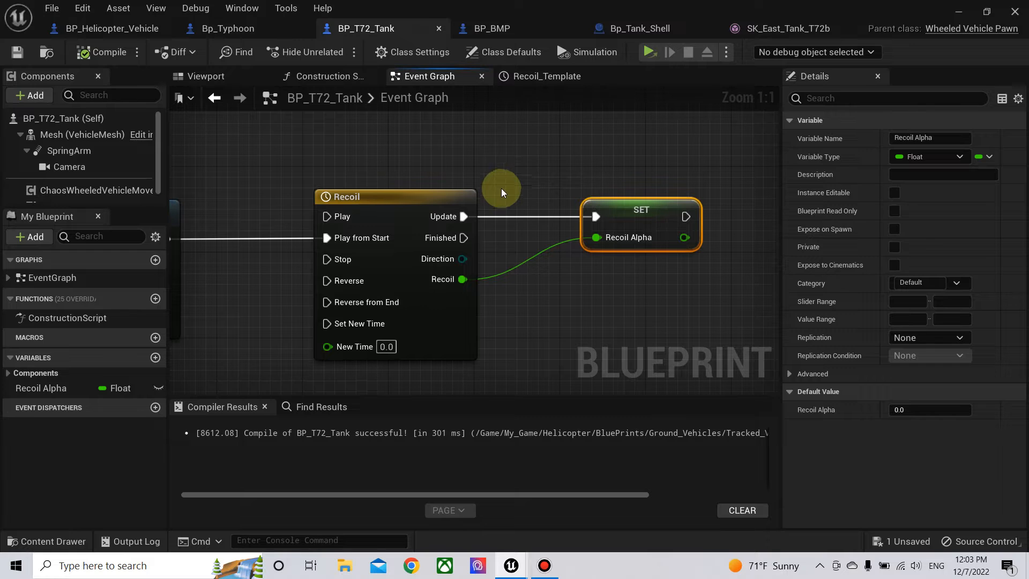
{"action": "right_click_drag", "start_coordinate": [578, 308], "coordinate": [379, 276]}
{"action": "left_click_drag", "start_coordinate": [431, 184], "coordinate": [524, 184]}
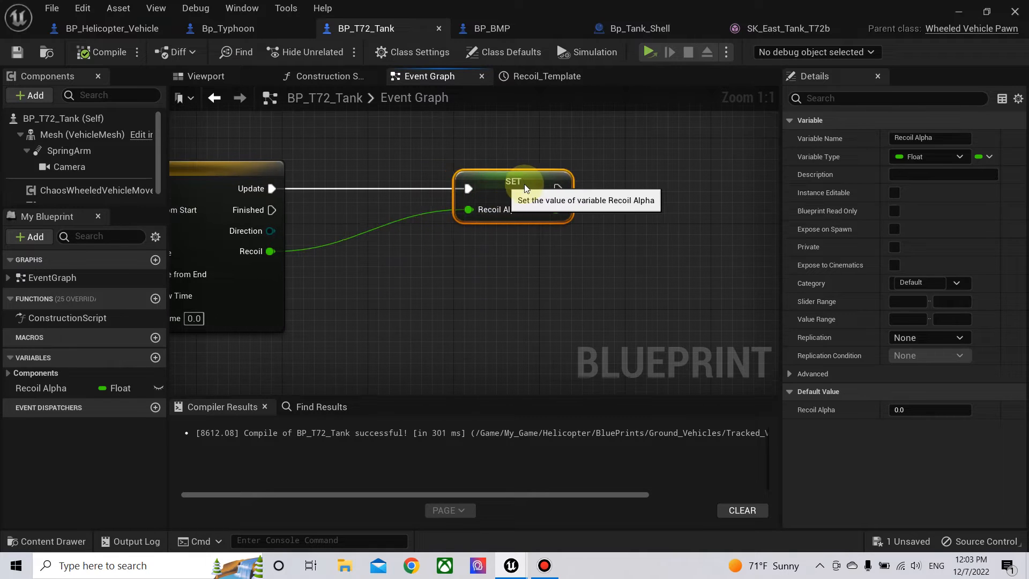
{"action": "right_click_drag", "start_coordinate": [452, 258], "coordinate": [354, 255]}
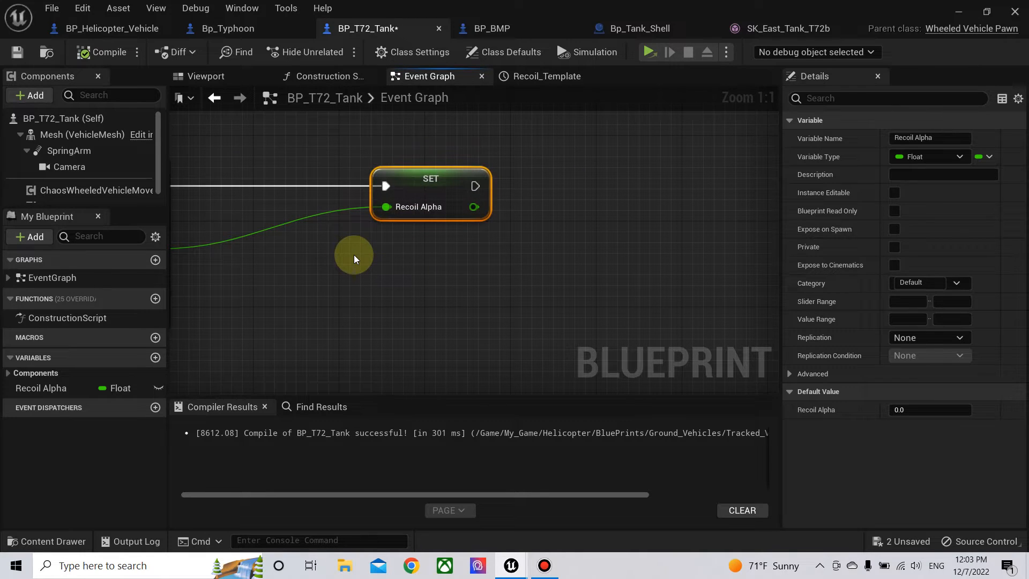
{"action": "left_click", "coordinate": [99, 52]}
- Create a Boolean variable named CanShoot? and compile the blueprint
{"action": "scroll", "coordinate": [384, 285], "scroll_direction": "down", "scroll_amount": 4}
{"action": "right_click_drag", "start_coordinate": [368, 288], "coordinate": [475, 306]}
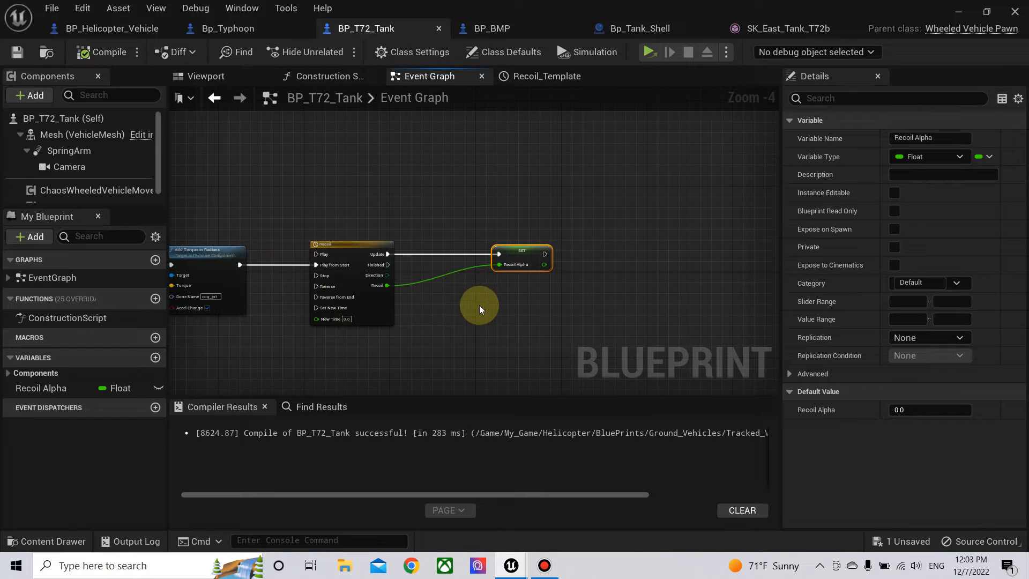
{"action": "scroll", "coordinate": [460, 291], "scroll_direction": "up", "scroll_amount": 3}
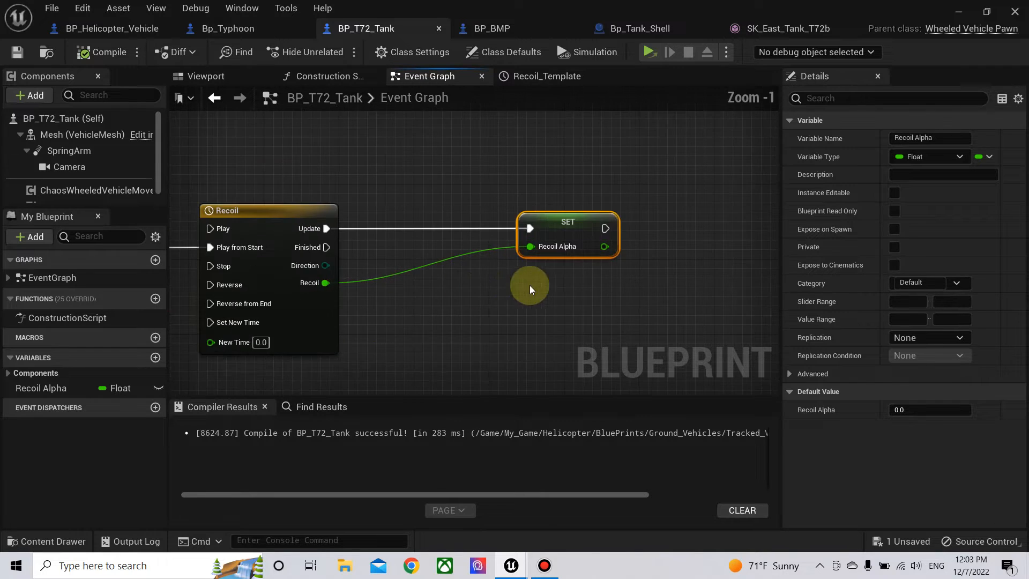
{"action": "right_click_drag", "start_coordinate": [530, 287], "coordinate": [474, 288]}
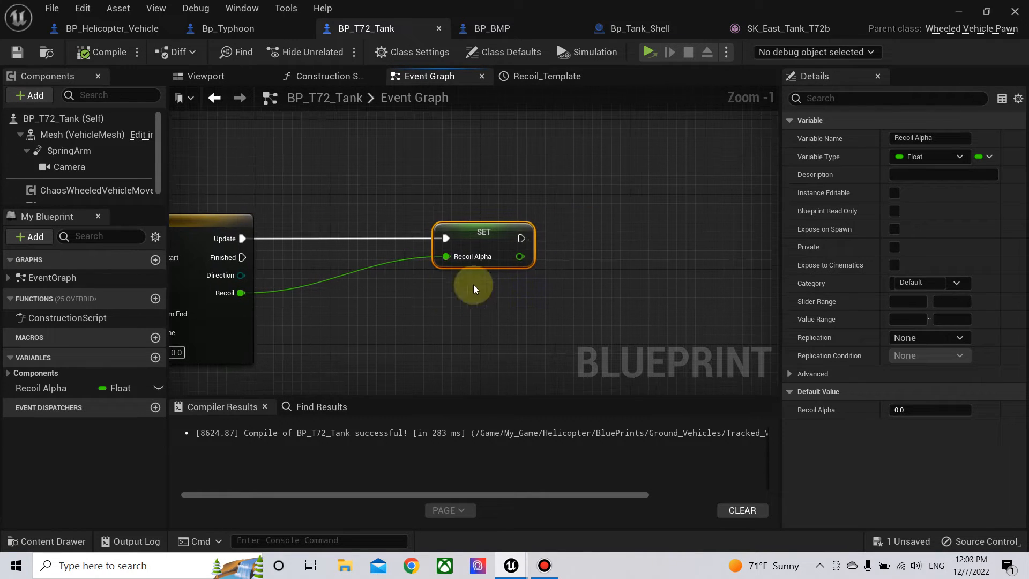
{"action": "left_click", "coordinate": [156, 358]}
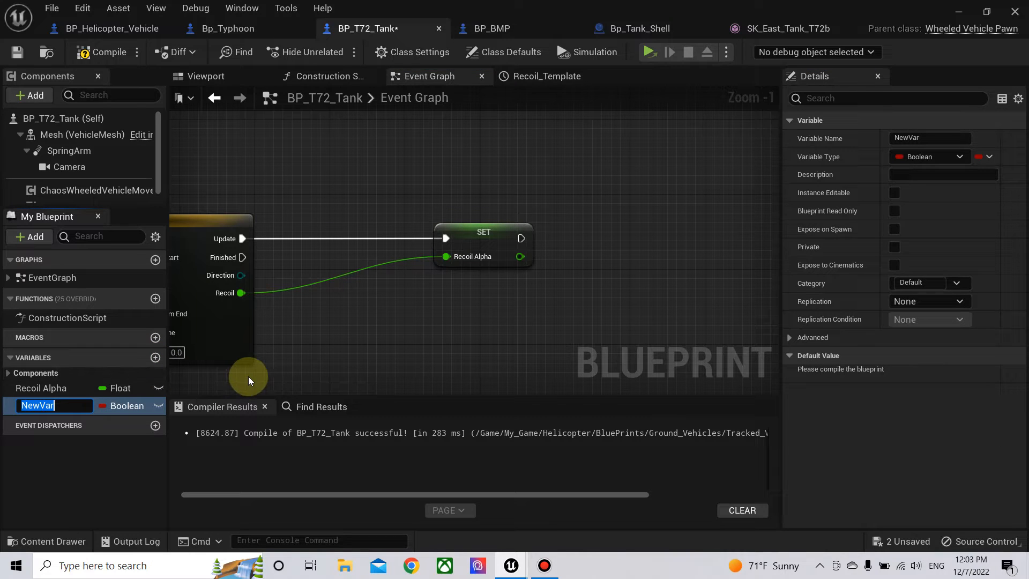
{"action": "type", "text": "CanShoot?"}
{"action": "key", "text": "Return"}
{"action": "left_click", "coordinate": [99, 52]}
- Place a Set CanShoot? node after Set Recoil Alpha, connect their execution pins, leave it unchecked and compile
{"action": "left_click_drag", "start_coordinate": [40, 405], "coordinate": [603, 220]}
{"action": "left_click", "coordinate": [633, 264]}
{"action": "left_click_drag", "start_coordinate": [521, 238], "coordinate": [638, 235]}
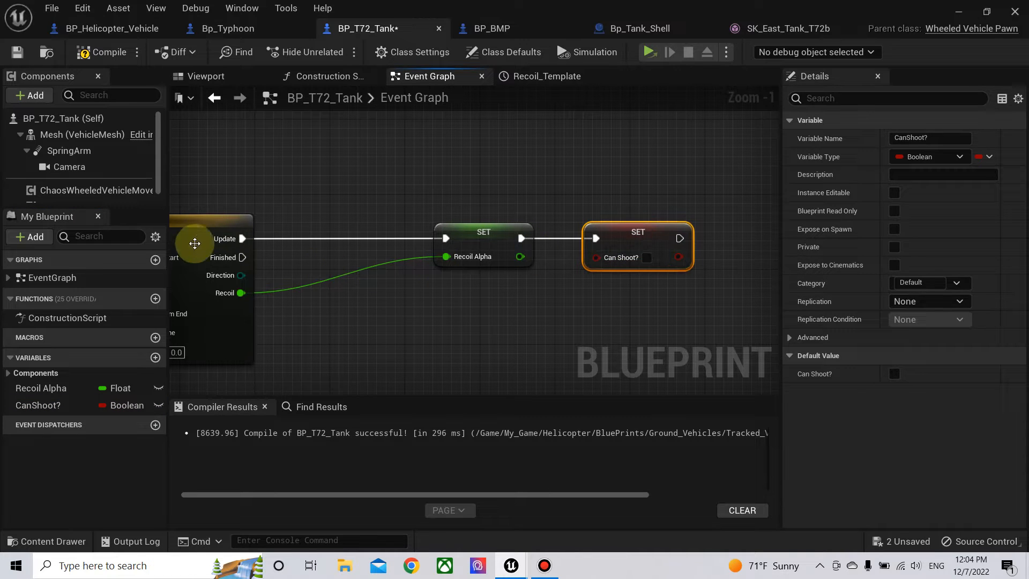
{"action": "right_click_drag", "start_coordinate": [286, 307], "coordinate": [370, 301]}
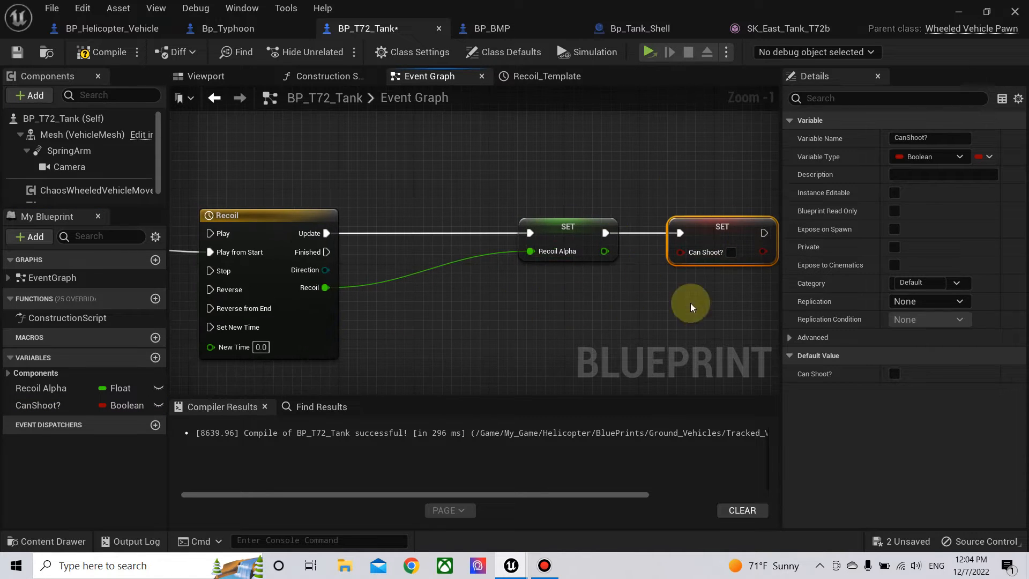
{"action": "right_click_drag", "start_coordinate": [682, 265], "coordinate": [621, 270]}
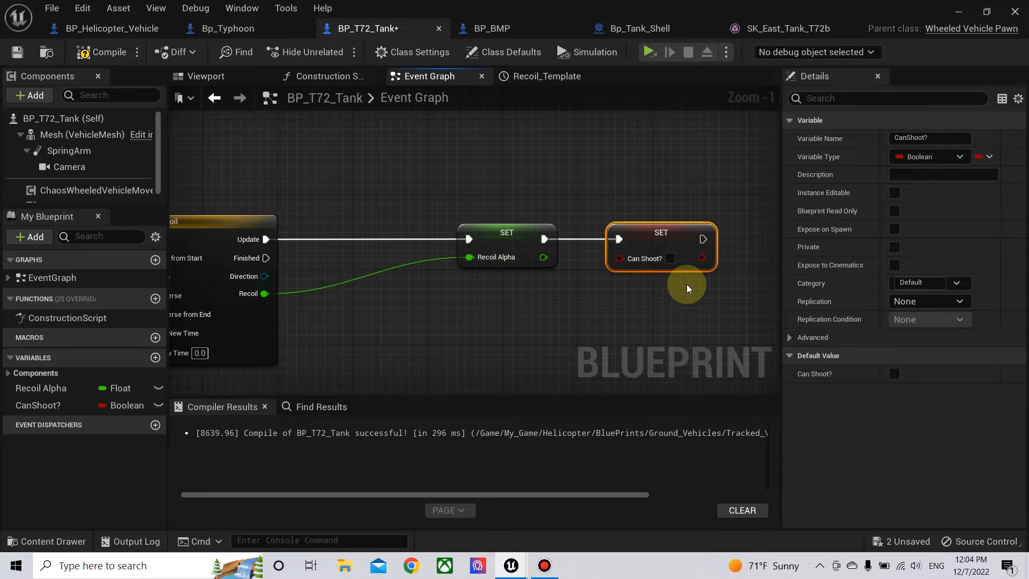
{"action": "right_click_drag", "start_coordinate": [508, 306], "coordinate": [373, 236]}
{"action": "key", "text": "F7"}
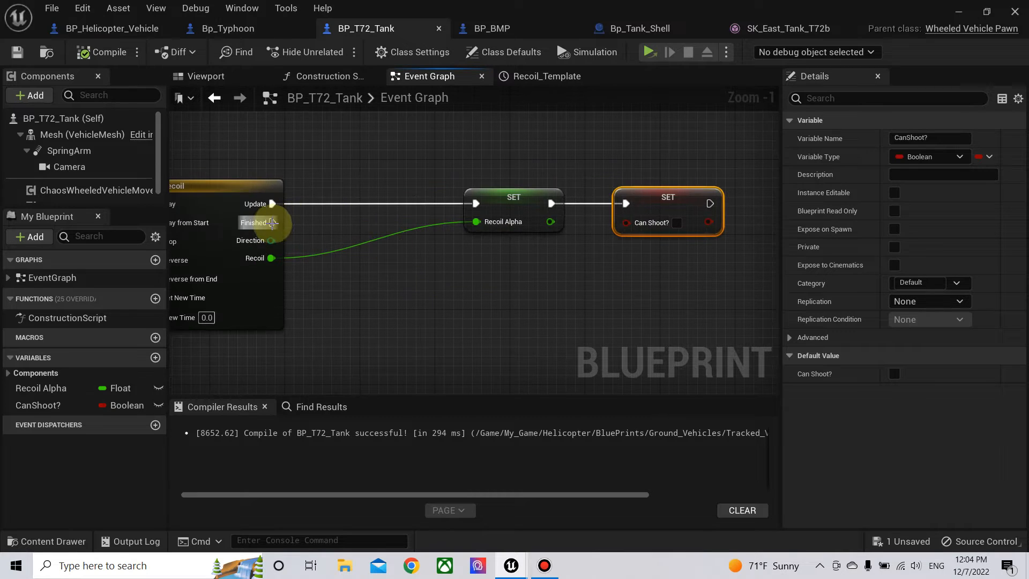
- Add a Delay node to the Recoil timeline's Finished output and set its duration to 5.0 seconds
{"action": "left_click_drag", "start_coordinate": [272, 222], "coordinate": [340, 253]}
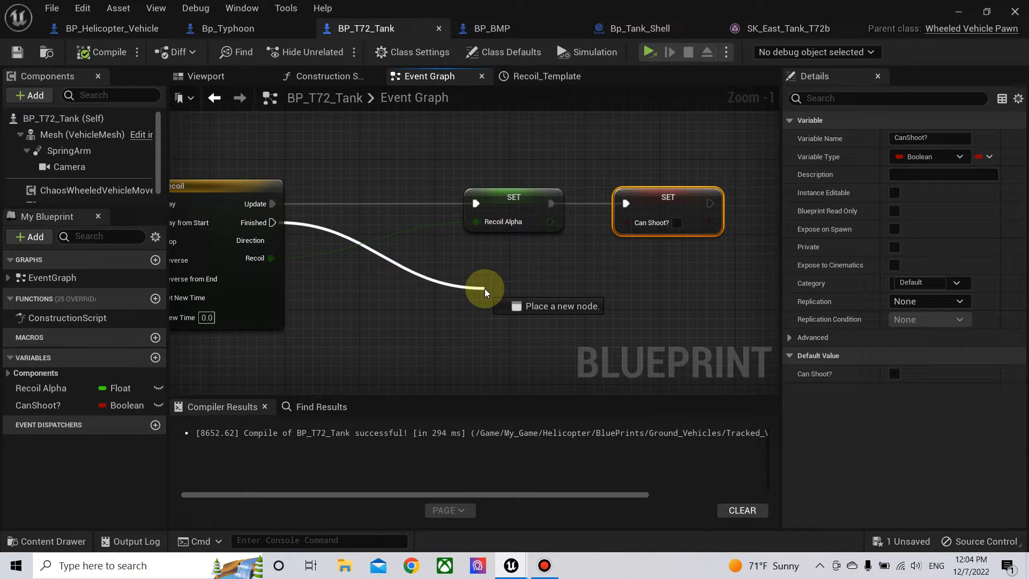
{"action": "left_click_drag", "start_coordinate": [484, 289], "coordinate": [485, 288]}
{"action": "type", "text": "de"}
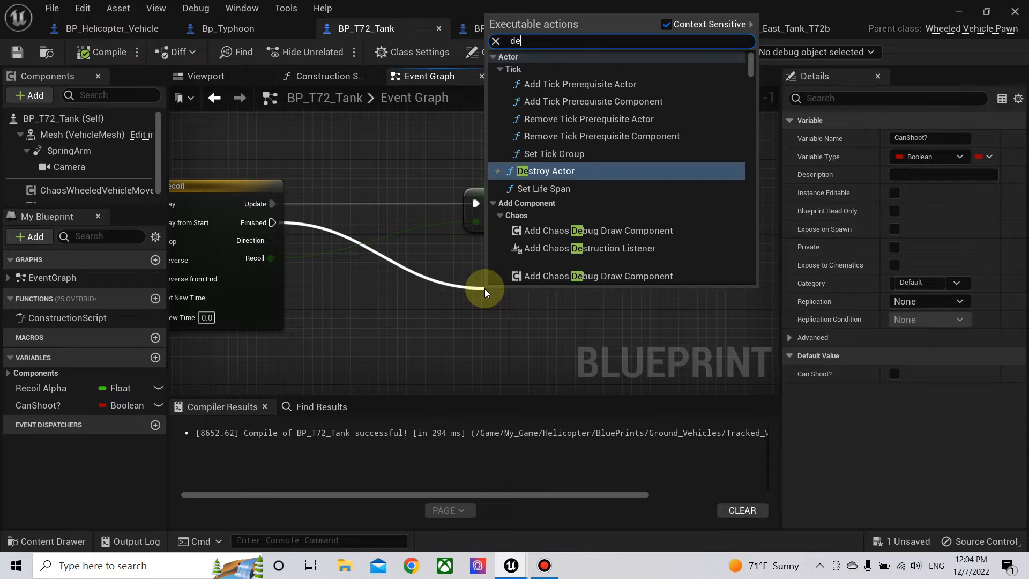
{"action": "type", "text": "lay"}
{"action": "left_click", "coordinate": [547, 182]}
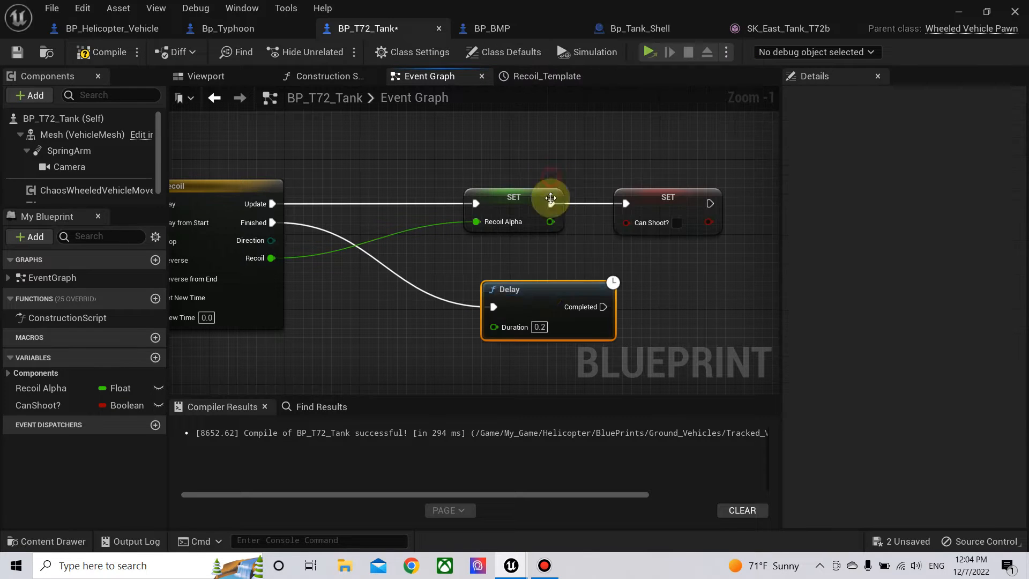
{"action": "left_click_drag", "start_coordinate": [546, 293], "coordinate": [528, 301]}
{"action": "right_click_drag", "start_coordinate": [613, 292], "coordinate": [537, 281]}
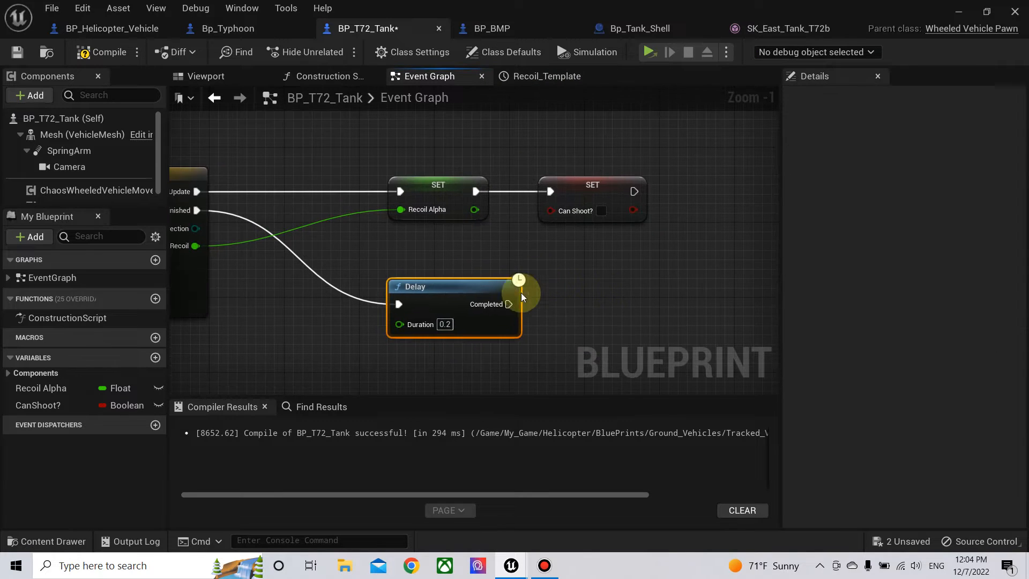
{"action": "left_click", "coordinate": [445, 323]}
{"action": "type", "text": "5"}
{"action": "left_click", "coordinate": [561, 321]}
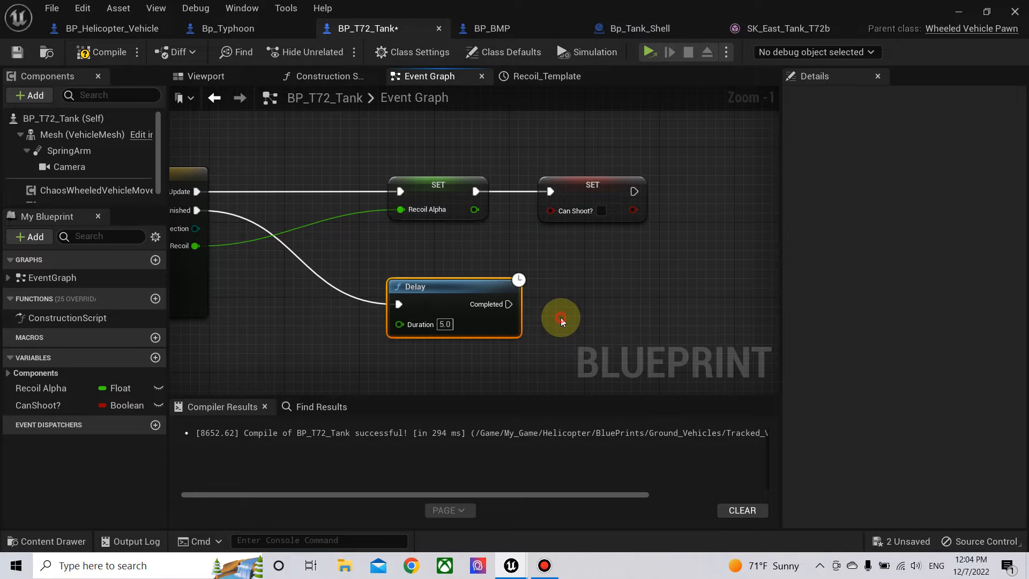
- Duplicate the Set CanShoot? node, connect the copy to the Delay's Completed output, enable its CanShoot? value and compile
{"action": "left_click", "coordinate": [579, 200]}
{"action": "key", "text": "ctrl+d"}
{"action": "left_click_drag", "start_coordinate": [651, 203], "coordinate": [650, 300]}
{"action": "left_click_drag", "start_coordinate": [509, 303], "coordinate": [588, 304]}
{"action": "left_click", "coordinate": [639, 323]}
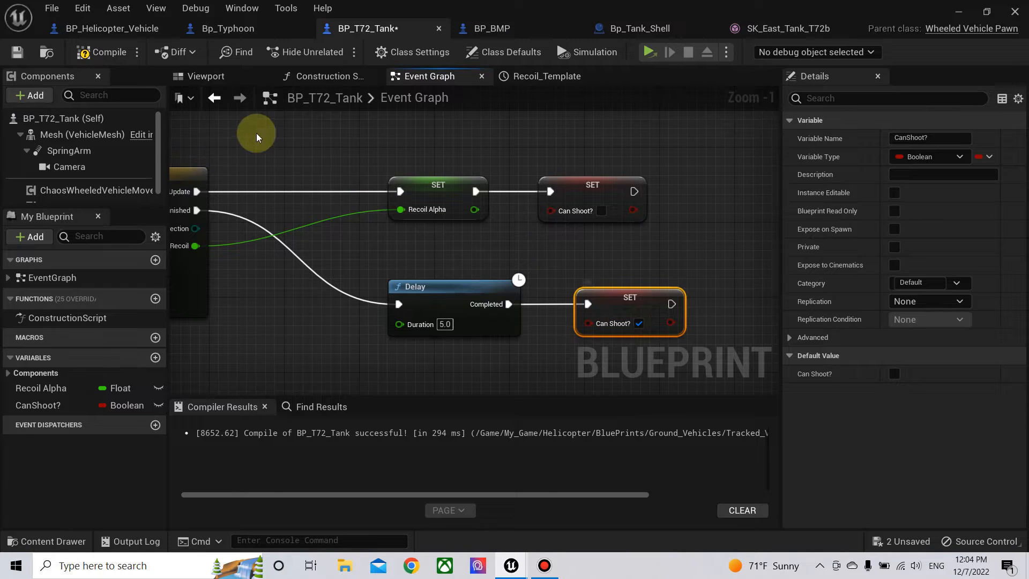
{"action": "left_click", "coordinate": [111, 52]}
- Place a Get CanShoot? node beside the InputAction Fire Gun event
{"action": "scroll", "coordinate": [300, 236], "scroll_direction": "down", "scroll_amount": 4}
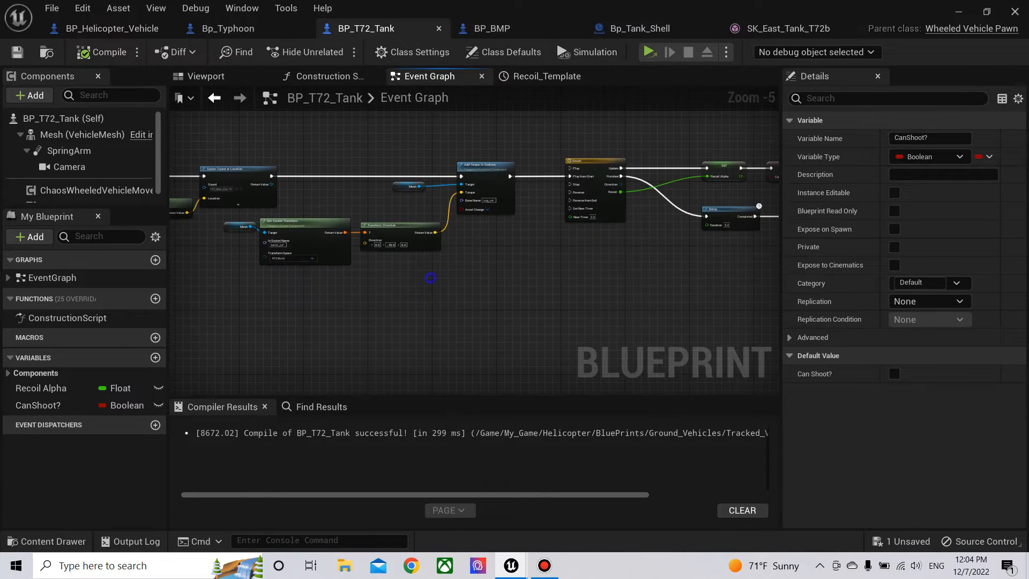
{"action": "right_click_drag", "start_coordinate": [430, 278], "coordinate": [736, 267]}
{"action": "right_click_drag", "start_coordinate": [279, 283], "coordinate": [618, 287]}
{"action": "right_click_drag", "start_coordinate": [353, 203], "coordinate": [354, 282]}
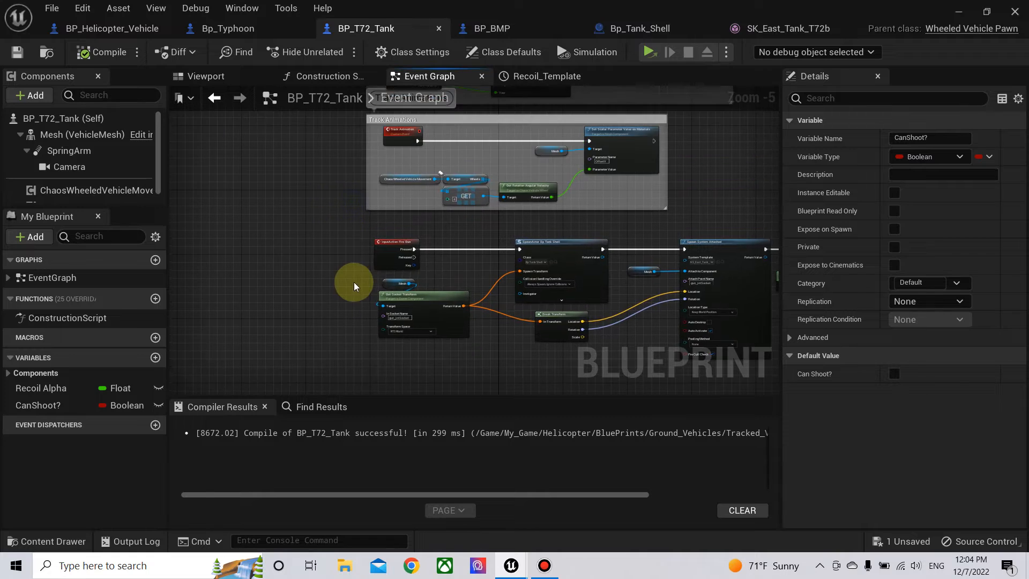
{"action": "scroll", "coordinate": [399, 252], "scroll_direction": "up", "scroll_amount": 4}
{"action": "left_click", "coordinate": [340, 211]}
{"action": "left_click_drag", "start_coordinate": [42, 405], "coordinate": [381, 141]}
{"action": "left_click", "coordinate": [429, 165]}
- Insert a Branch conditioned on CanShoot? between Fire Gun's Pressed and SpawnActor, using its True output, move the CanShoot? getter below the event and compile
{"action": "left_click_drag", "start_coordinate": [444, 153], "coordinate": [489, 207]}
{"action": "type", "text": "bra"}
{"action": "left_click", "coordinate": [561, 393]}
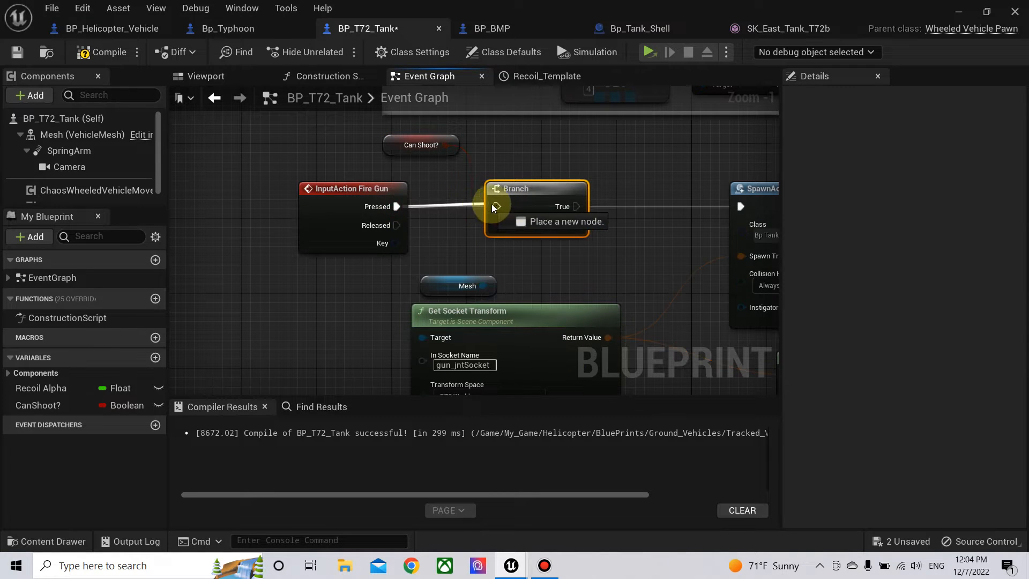
{"action": "left_click_drag", "start_coordinate": [576, 207], "coordinate": [745, 209]}
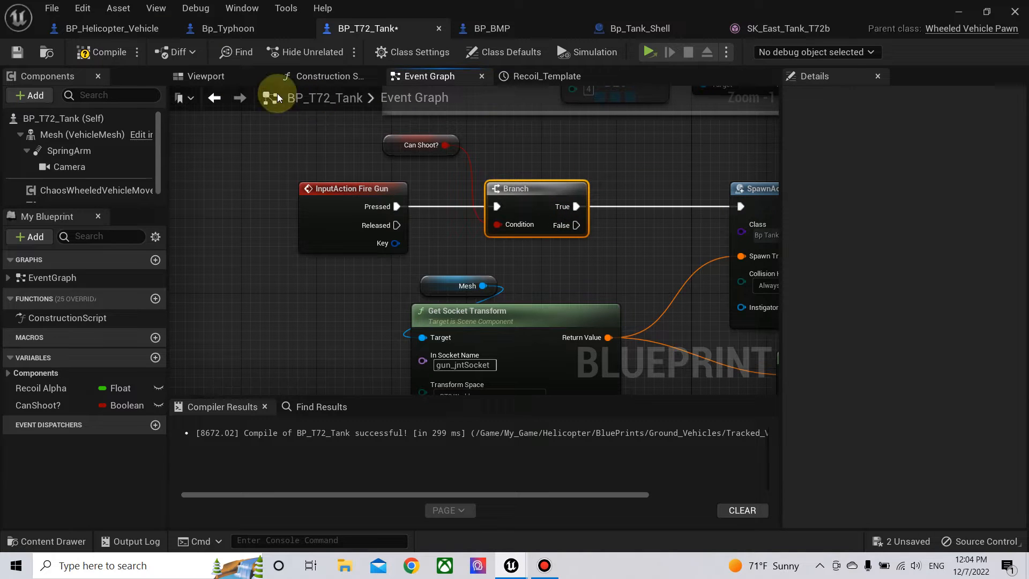
{"action": "left_click", "coordinate": [99, 52]}
{"action": "left_click_drag", "start_coordinate": [399, 148], "coordinate": [333, 271]}
{"action": "left_click", "coordinate": [110, 53]}
- Open the T72b animation blueprint's Event Graph and move the Cast To BP_T72_Tank and Set nodes closer to Event Blueprint Begin Play
{"action": "left_click", "coordinate": [782, 28]}
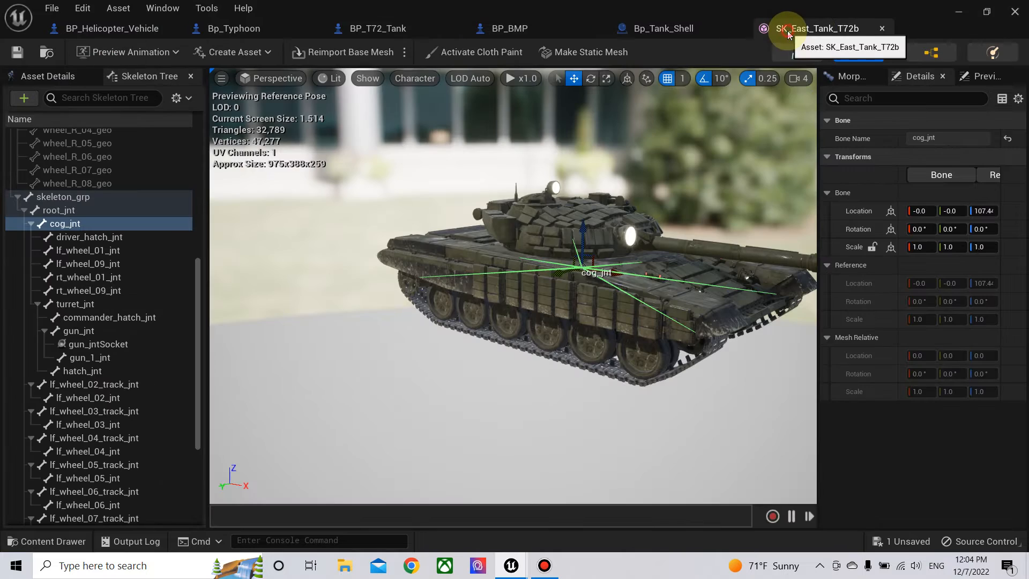
{"action": "left_click", "coordinate": [933, 56]}
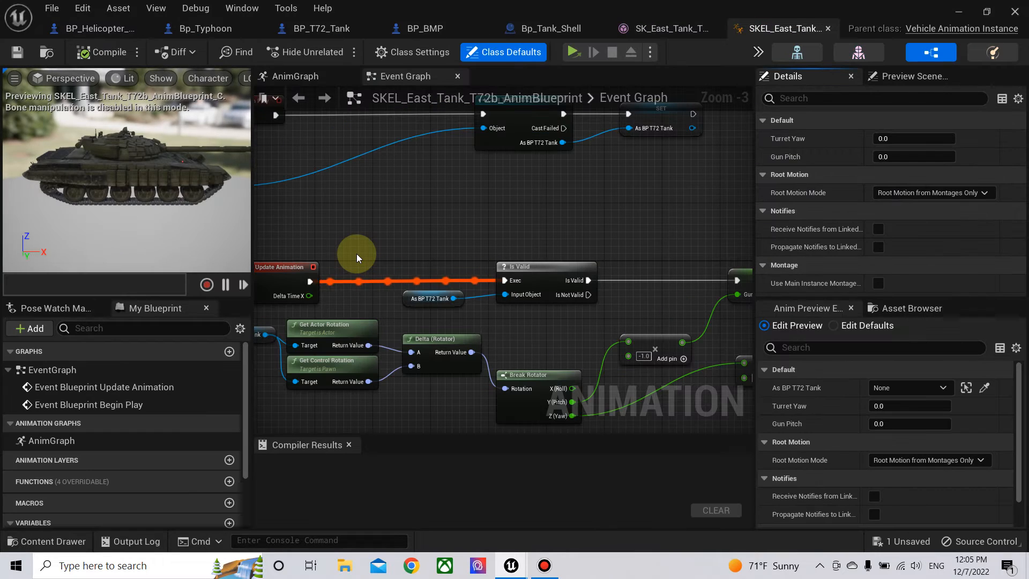
{"action": "scroll", "coordinate": [356, 253], "scroll_direction": "down", "scroll_amount": 4}
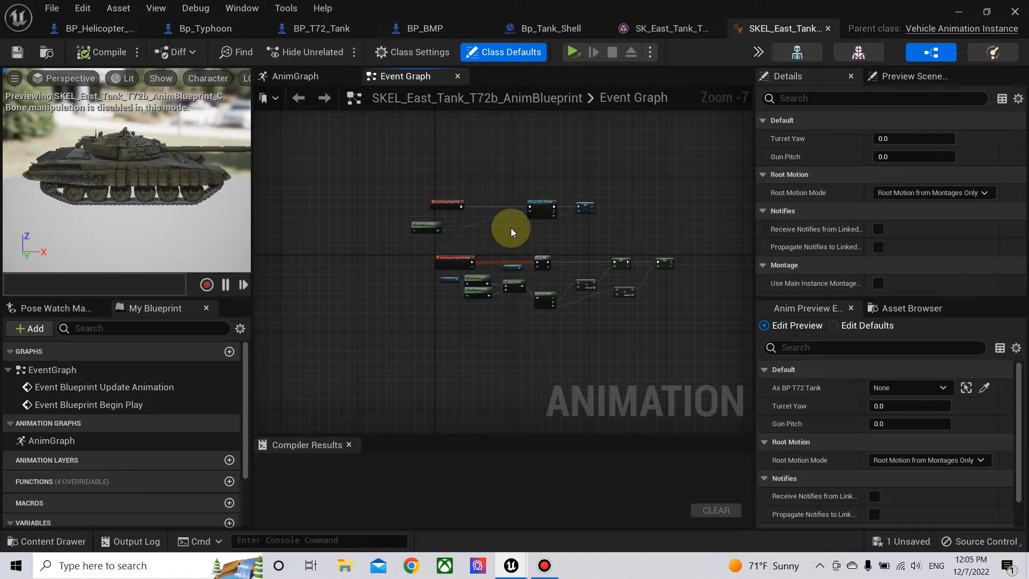
{"action": "scroll", "coordinate": [510, 227], "scroll_direction": "up", "scroll_amount": 4}
{"action": "right_click_drag", "start_coordinate": [383, 260], "coordinate": [422, 256]}
{"action": "left_click", "coordinate": [403, 239]}
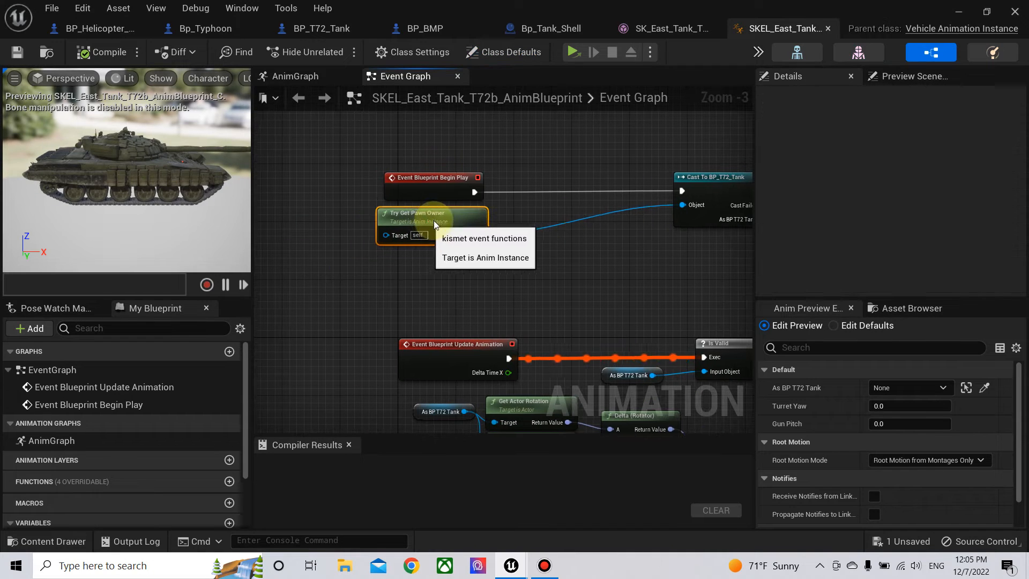
{"action": "right_click_drag", "start_coordinate": [621, 151], "coordinate": [377, 186]}
{"action": "left_click_drag", "start_coordinate": [649, 279], "coordinate": [649, 280]}
{"action": "left_click_drag", "start_coordinate": [482, 229], "coordinate": [348, 231]}
- Place a getter for the As BP T72 Tank variable near the Set Turret Yaw node
{"action": "right_click_drag", "start_coordinate": [328, 306], "coordinate": [449, 309]}
{"action": "right_click_drag", "start_coordinate": [584, 323], "coordinate": [408, 231]}
{"action": "right_click_drag", "start_coordinate": [559, 223], "coordinate": [567, 157]}
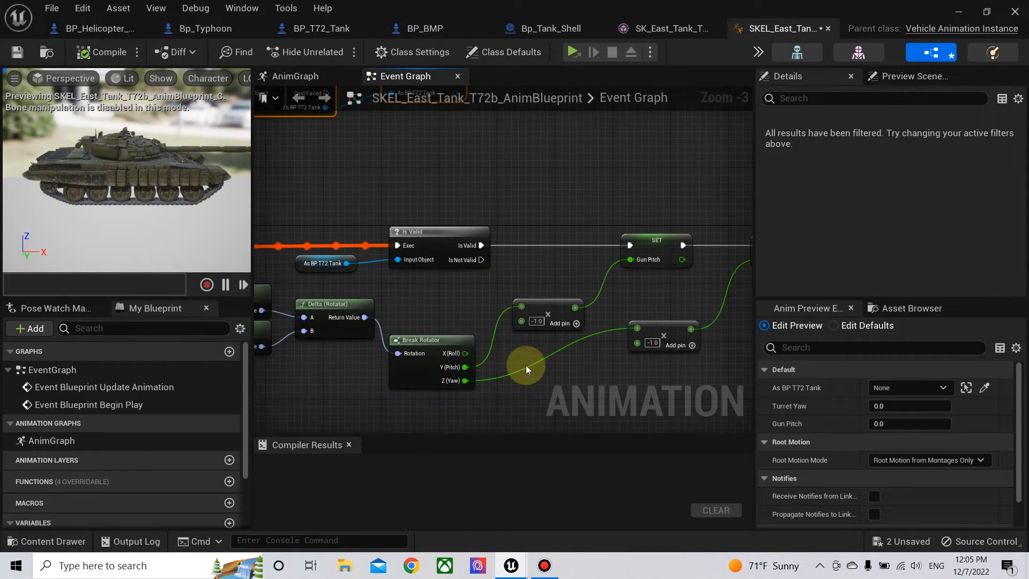
{"action": "right_click_drag", "start_coordinate": [565, 359], "coordinate": [304, 366]}
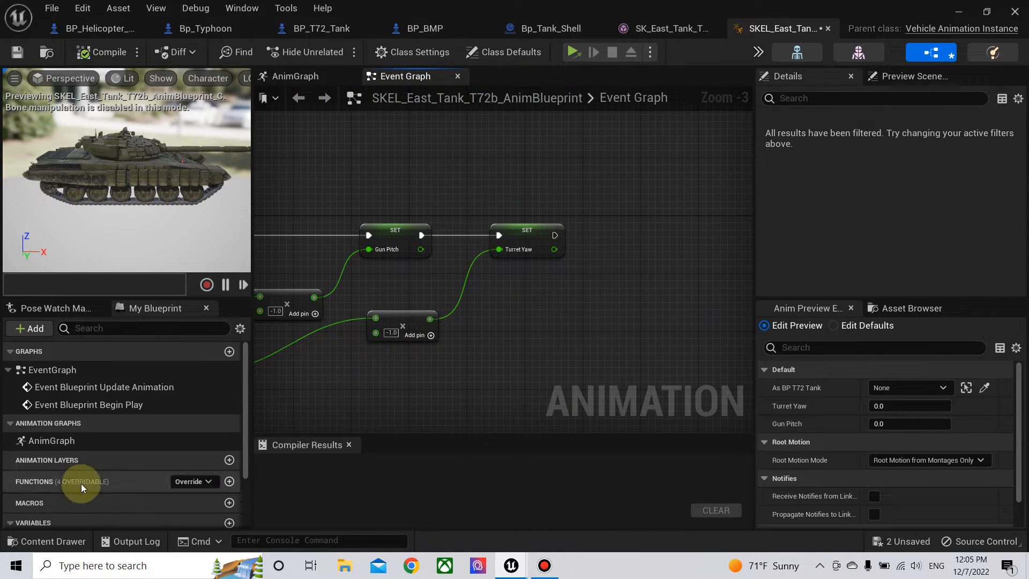
{"action": "scroll", "coordinate": [82, 481], "scroll_direction": "down", "scroll_amount": 2}
{"action": "left_click_drag", "start_coordinate": [61, 465], "coordinate": [617, 235]}
{"action": "left_click", "coordinate": [551, 306]}
- Get Recoil Alpha from the As BP T72 Tank reference, place it below that getter and promote its output to a variable
{"action": "type", "text": "recoi"}
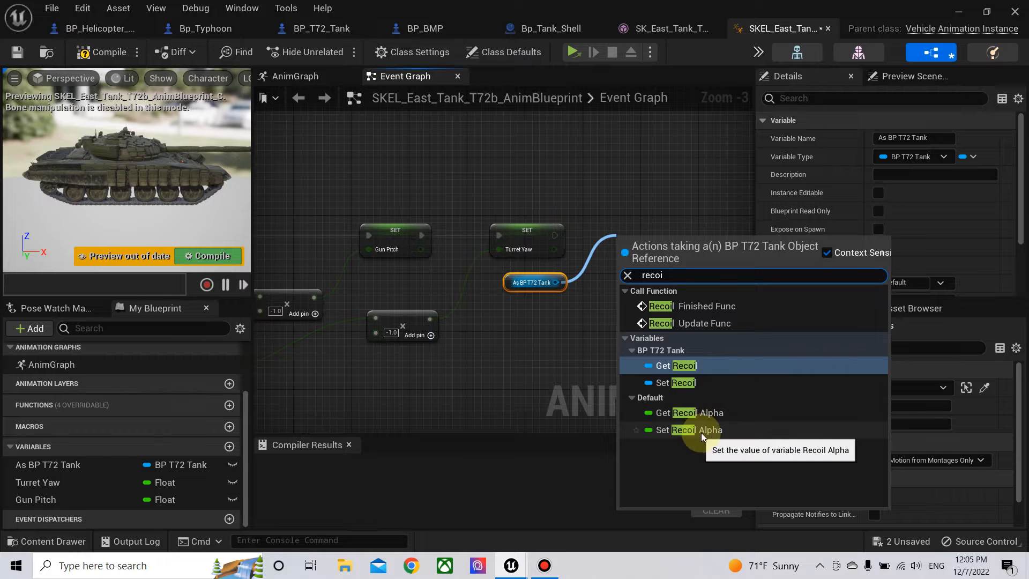
{"action": "left_click", "coordinate": [707, 416]}
{"action": "left_click_drag", "start_coordinate": [658, 239], "coordinate": [557, 304]}
{"action": "right_click", "coordinate": [596, 304]}
{"action": "left_click", "coordinate": [652, 335]}
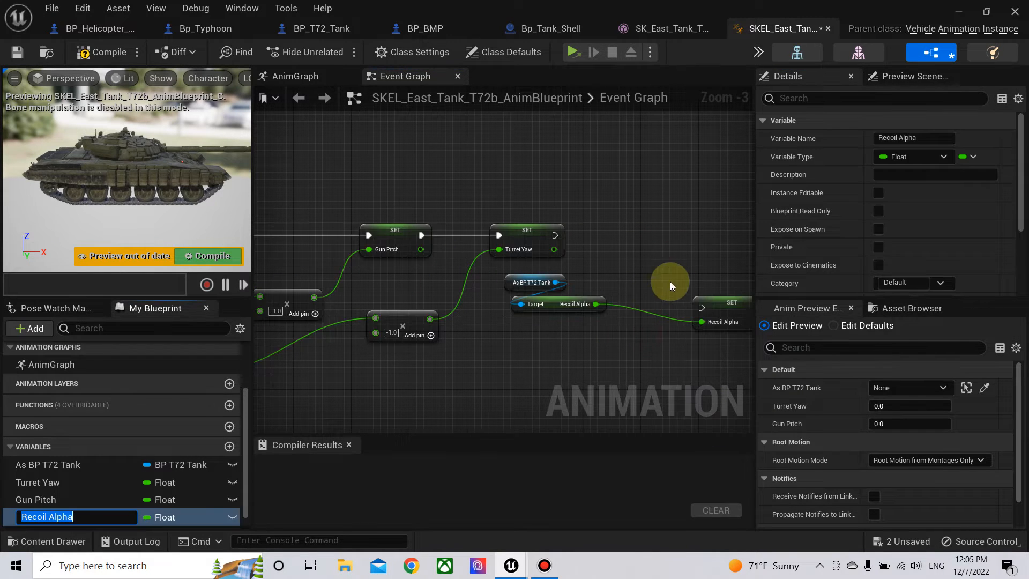
- Place the Recoil Alpha SET node after the Turret Yaw SET node, link their execution, and compile the blueprint
{"action": "left_click_drag", "start_coordinate": [717, 291], "coordinate": [660, 238]}
{"action": "left_click", "coordinate": [190, 256]}
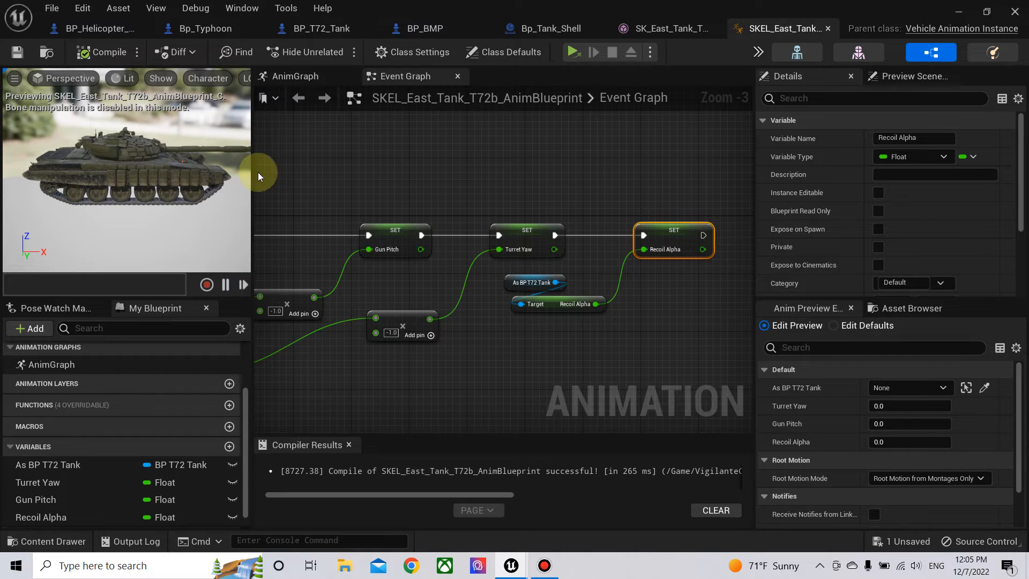
- In the AnimGraph, move the Component To Local and Output Pose nodes away from the gun's Transform Bone node to make room
{"action": "left_click", "coordinate": [301, 80]}
{"action": "scroll", "coordinate": [453, 291], "scroll_direction": "down", "scroll_amount": 5}
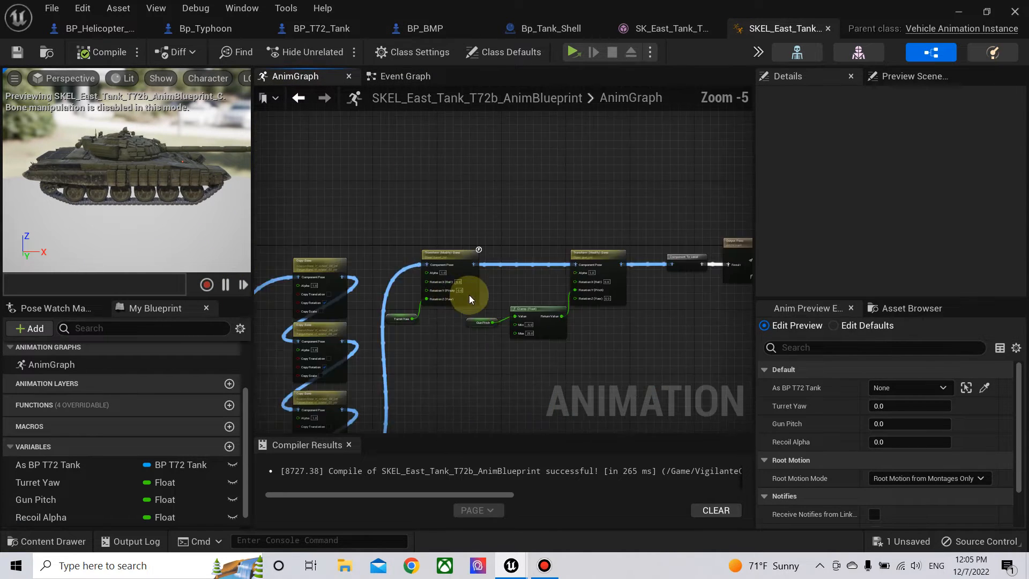
{"action": "right_click", "coordinate": [576, 320]}
{"action": "left_click", "coordinate": [576, 321]}
{"action": "scroll", "coordinate": [561, 333], "scroll_direction": "up", "scroll_amount": 4}
{"action": "right_click_drag", "start_coordinate": [584, 257], "coordinate": [416, 340]}
{"action": "scroll", "coordinate": [416, 339], "scroll_direction": "down", "scroll_amount": 3}
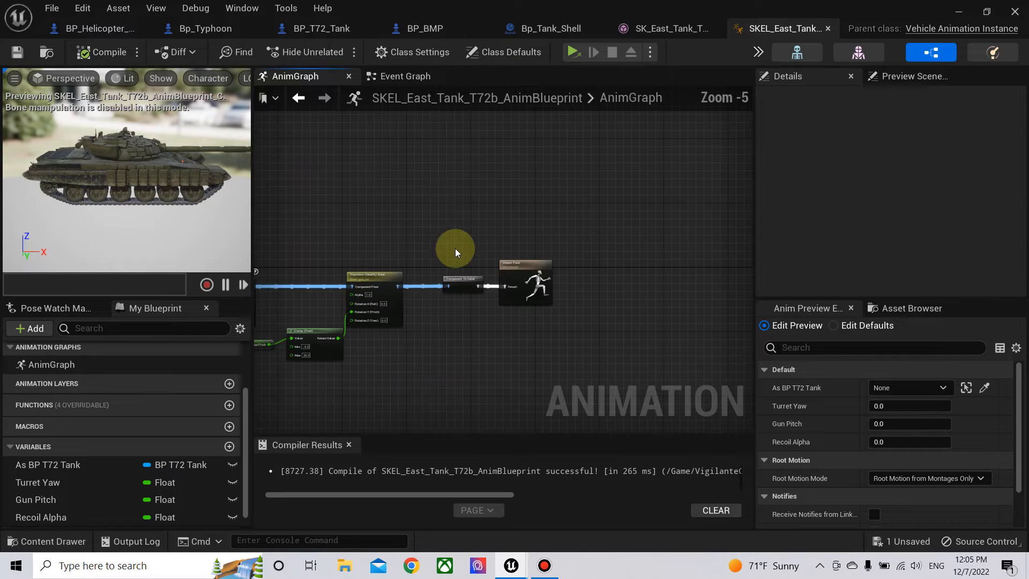
{"action": "left_click_drag", "start_coordinate": [584, 327], "coordinate": [579, 322]}
{"action": "left_click_drag", "start_coordinate": [451, 291], "coordinate": [582, 291]}
- Insert a second Transform (Modify) Bone node between the gun_jnt Transform Bone node and Component To Local
{"action": "scroll", "coordinate": [522, 308], "scroll_direction": "up", "scroll_amount": 3}
{"action": "right_click_drag", "start_coordinate": [430, 314], "coordinate": [569, 305]}
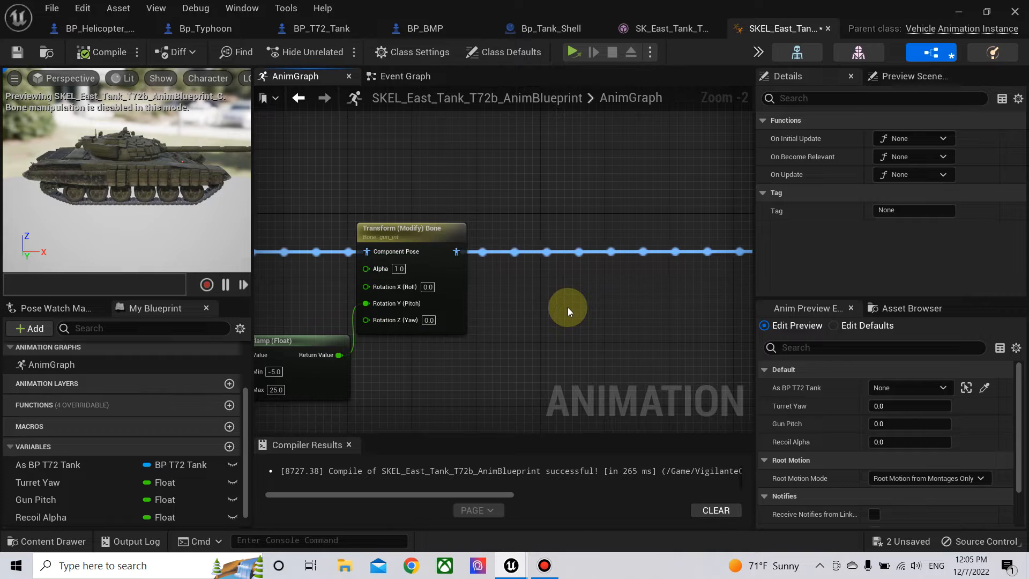
{"action": "left_click_drag", "start_coordinate": [456, 252], "coordinate": [547, 243]}
{"action": "type", "text": "modify"}
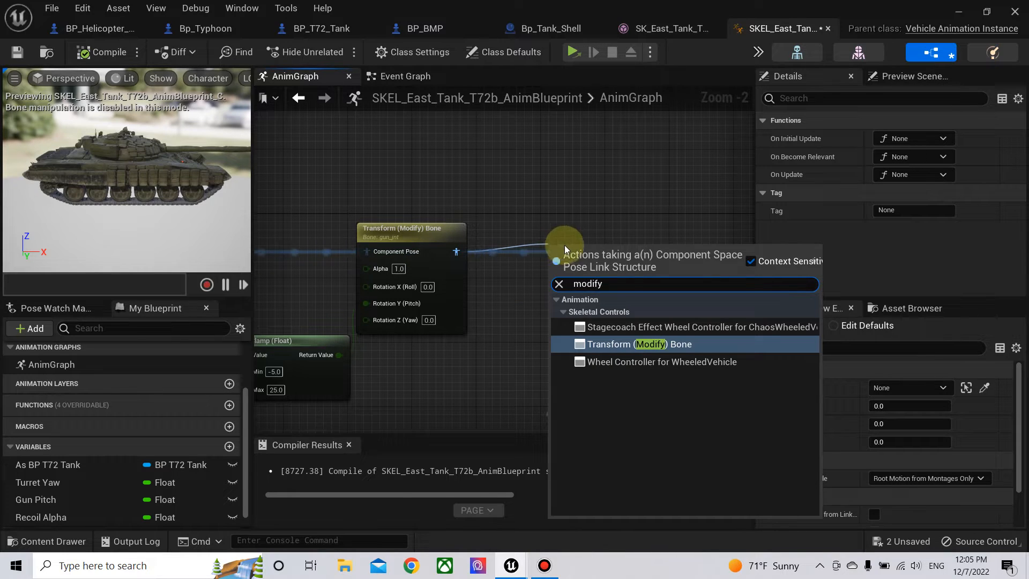
{"action": "left_click", "coordinate": [648, 343]}
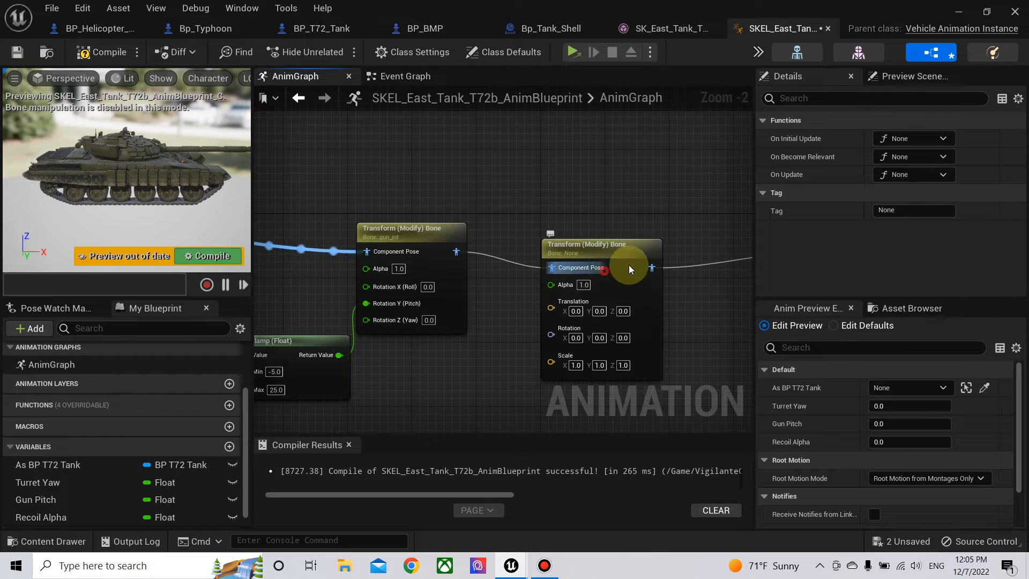
{"action": "left_click_drag", "start_coordinate": [581, 249], "coordinate": [668, 234]}
- Set the new Transform Bone node's bone to modify to gun_jnt and compile
{"action": "right_click_drag", "start_coordinate": [548, 306], "coordinate": [321, 308]}
{"action": "left_click", "coordinate": [914, 139]}
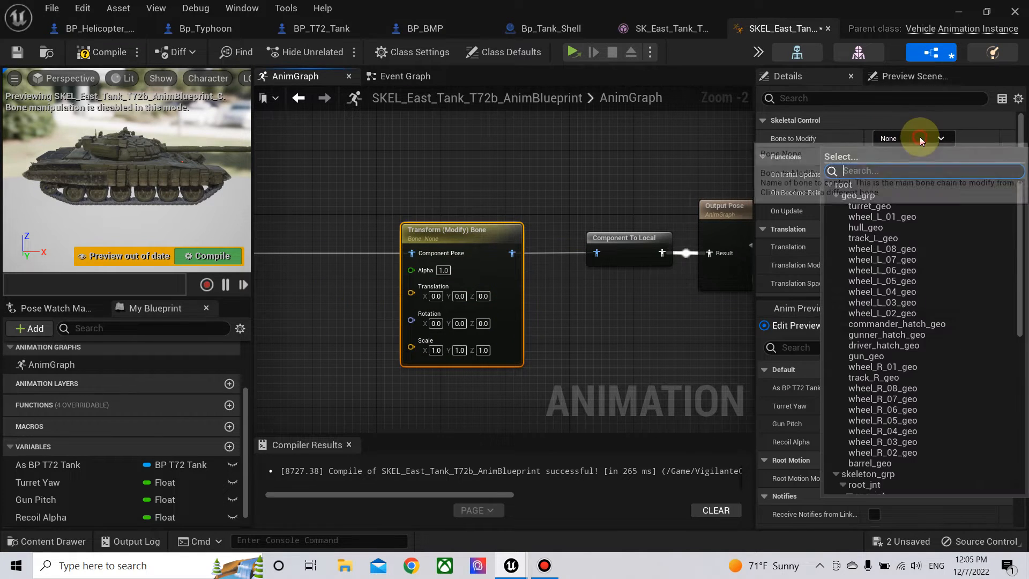
{"action": "type", "text": "gun"}
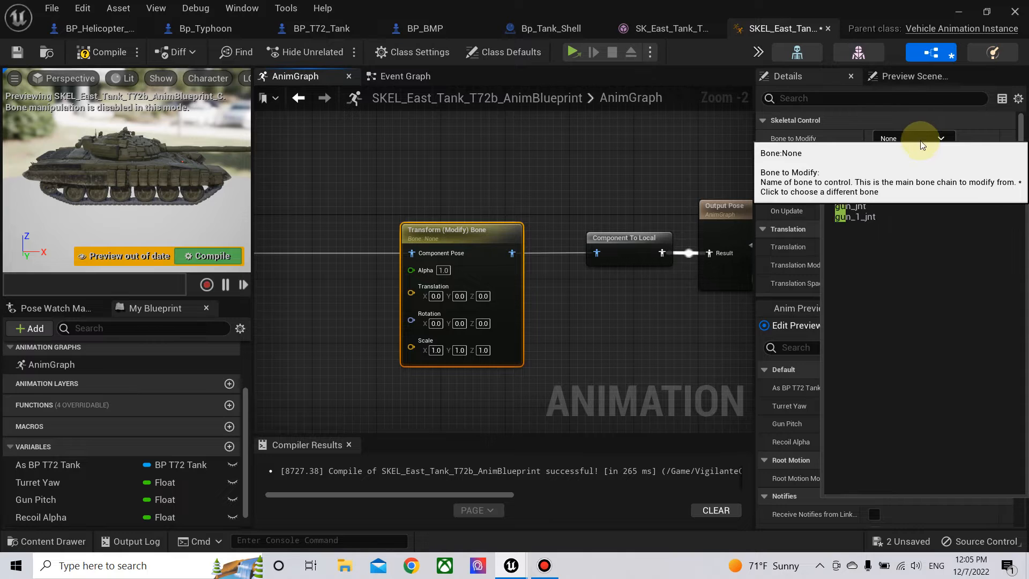
{"action": "left_click", "coordinate": [868, 207]}
{"action": "left_click", "coordinate": [208, 256]}
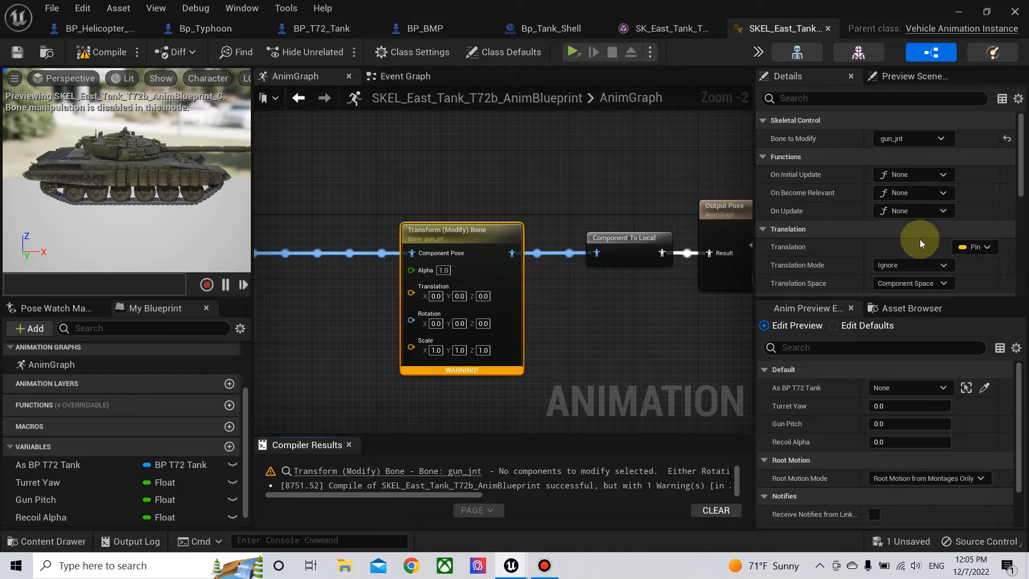
- Set the new node's Translation Mode to Add to Existing and its Translation Space to Parent Bone Space
{"action": "scroll", "coordinate": [920, 236], "scroll_direction": "down", "scroll_amount": 2}
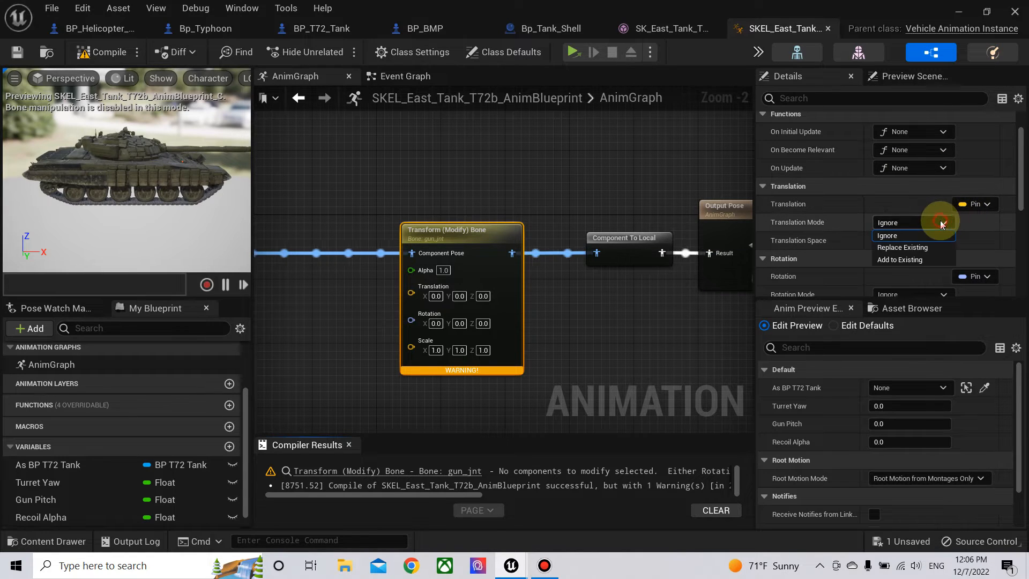
{"action": "left_click", "coordinate": [899, 260]}
{"action": "scroll", "coordinate": [873, 237], "scroll_direction": "down", "scroll_amount": 3}
{"action": "left_click", "coordinate": [912, 176]}
{"action": "left_click", "coordinate": [907, 214]}
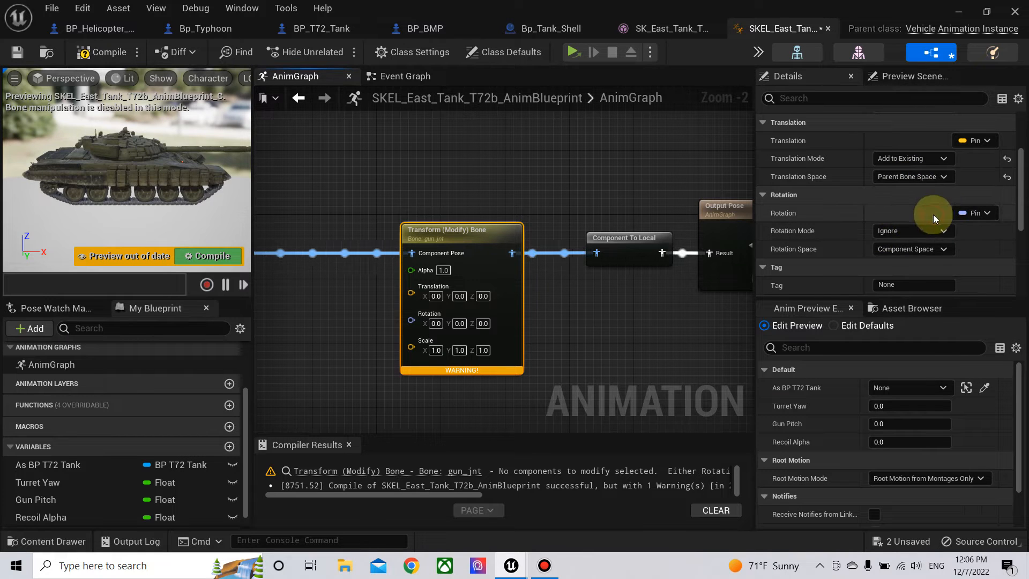
- Remove the Rotation and Scale pins from the new Transform Bone node and compile
{"action": "left_click", "coordinate": [976, 213]}
{"action": "left_click", "coordinate": [911, 249]}
{"action": "scroll", "coordinate": [924, 227], "scroll_direction": "down", "scroll_amount": 6}
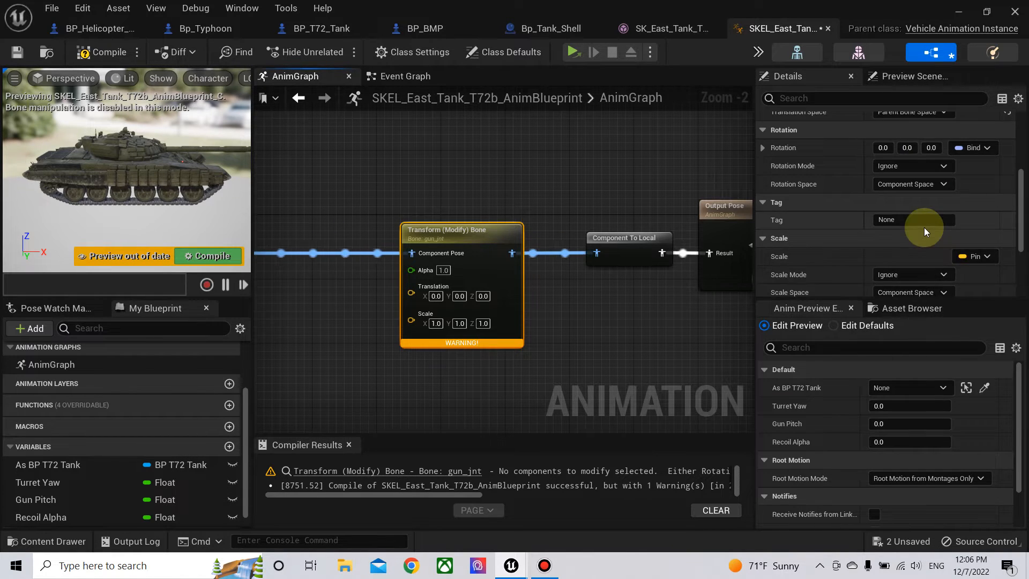
{"action": "left_click", "coordinate": [973, 192]}
{"action": "left_click", "coordinate": [911, 227]}
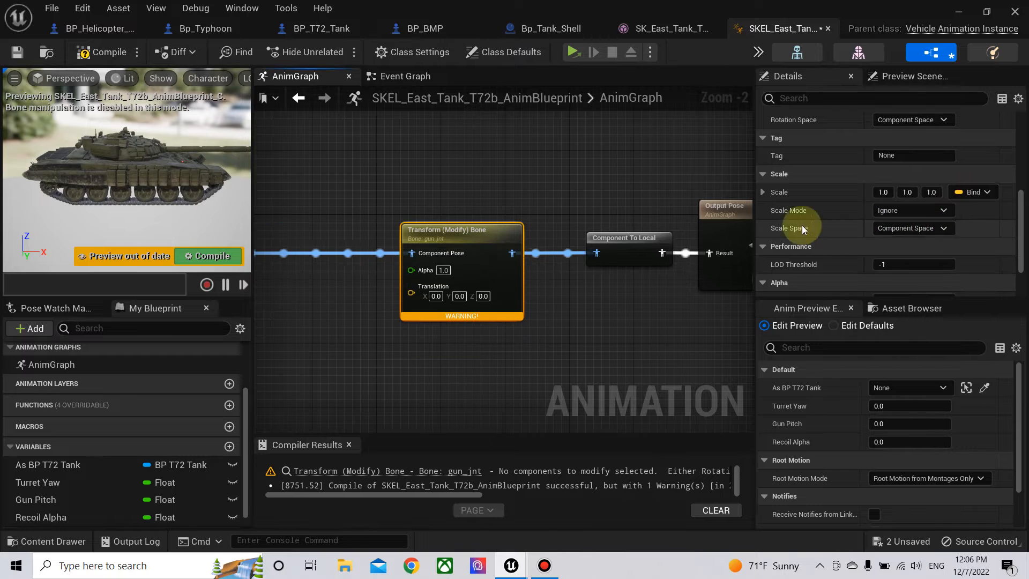
{"action": "left_click", "coordinate": [213, 255]}
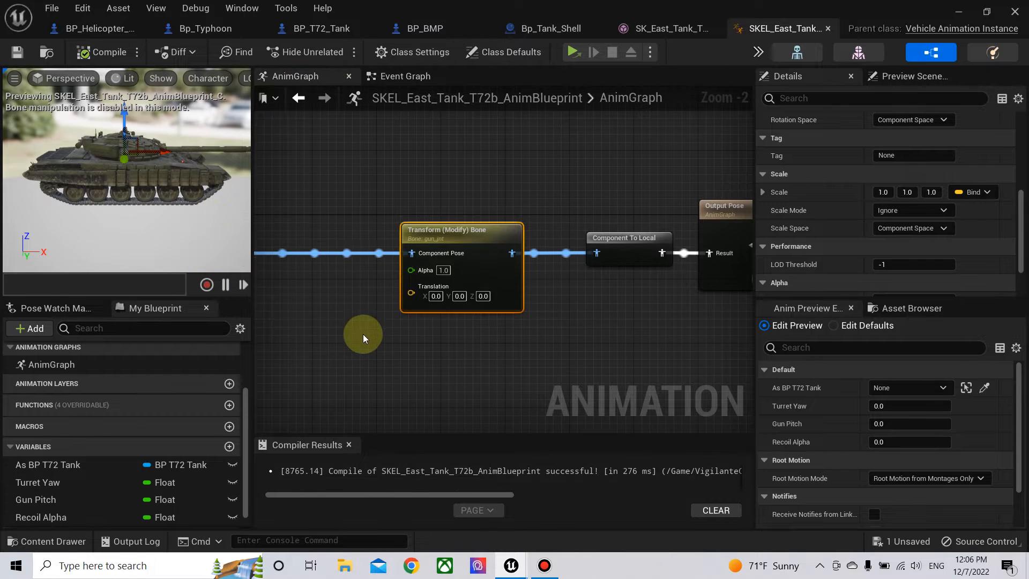
- Split the Translation pin of the new Transform Bone node into separate X, Y and Z pins
{"action": "scroll", "coordinate": [407, 314], "scroll_direction": "up", "scroll_amount": 2}
{"action": "right_click_drag", "start_coordinate": [183, 163], "coordinate": [232, 151]}
{"action": "key", "text": "w"}
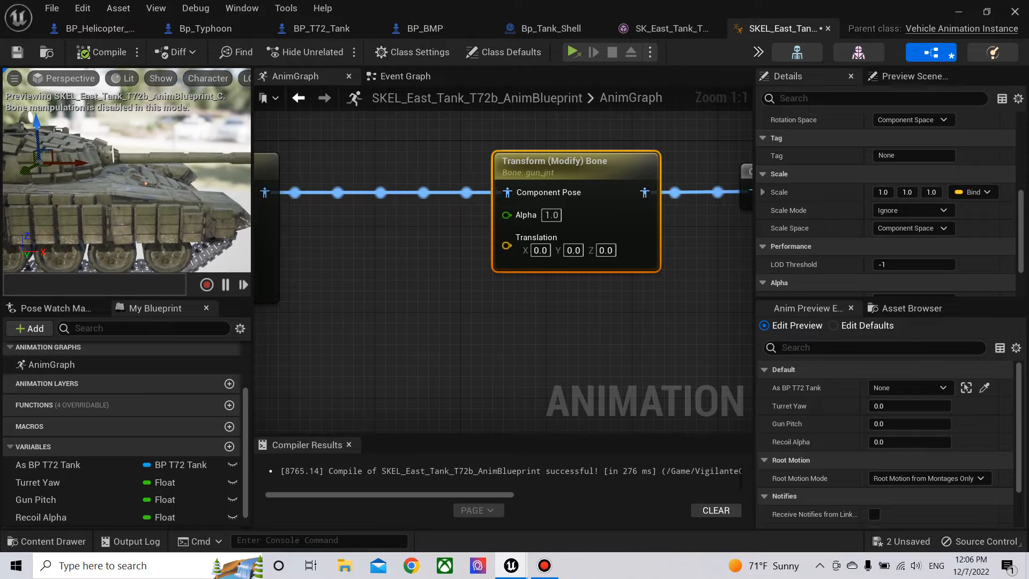
{"action": "right_click", "coordinate": [506, 250]}
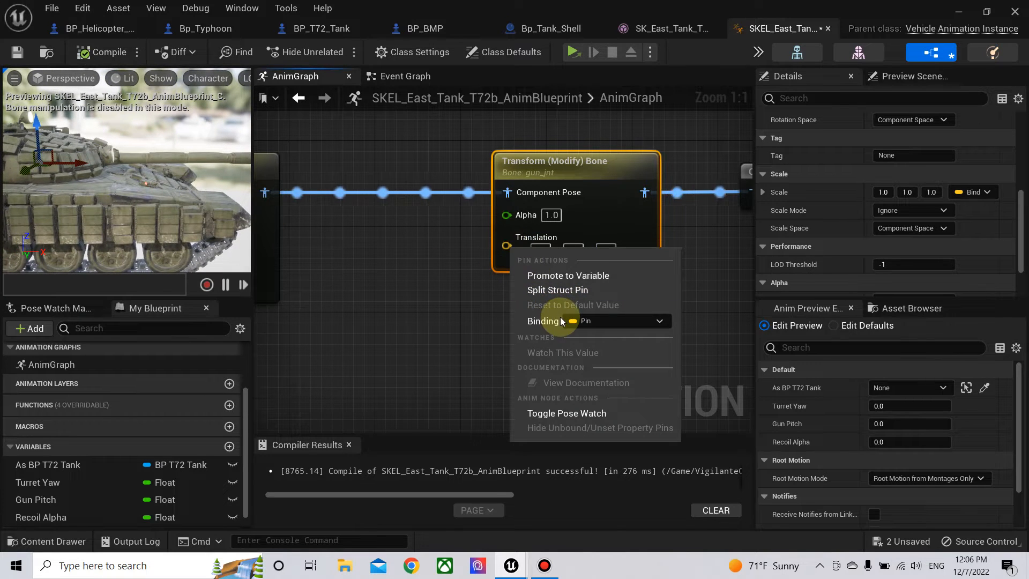
{"action": "left_click", "coordinate": [560, 292]}
- Try a Translation Y of -25 on the new node, compile, and inspect the gun in the preview
{"action": "left_click", "coordinate": [580, 264]}
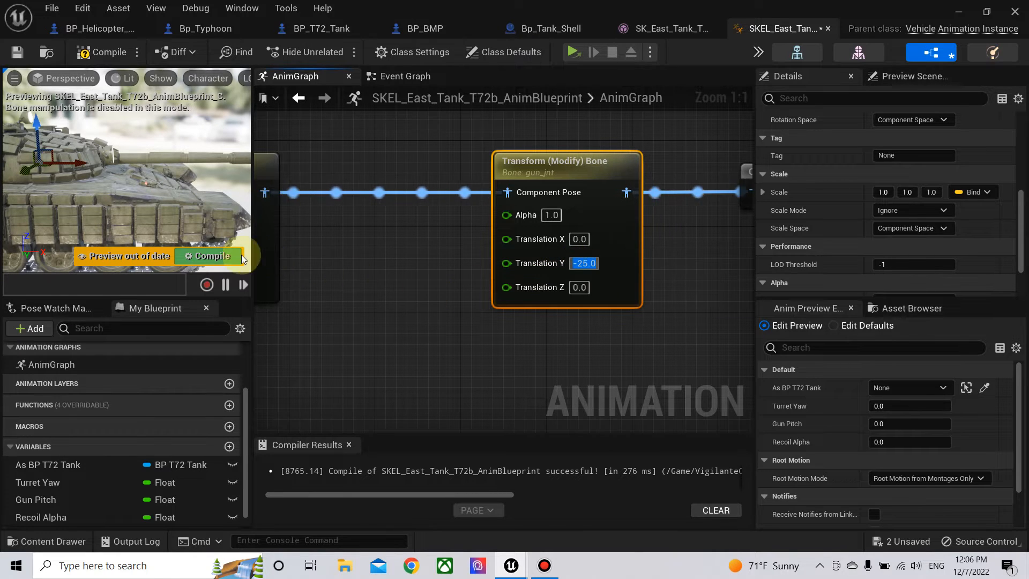
{"action": "left_click", "coordinate": [209, 255]}
{"action": "right_click_drag", "start_coordinate": [181, 232], "coordinate": [99, 249]}
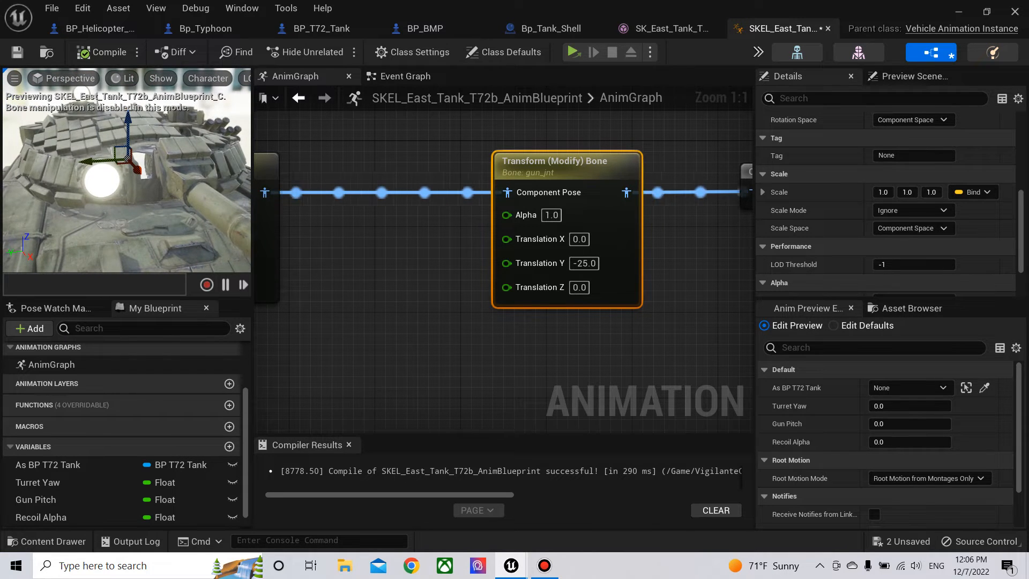
- Try -25 as Translation X instead, set Translation Y to 0, compile, and inspect the gun in the preview
{"action": "left_click", "coordinate": [585, 263]}
{"action": "key", "text": "ctrl+c"}
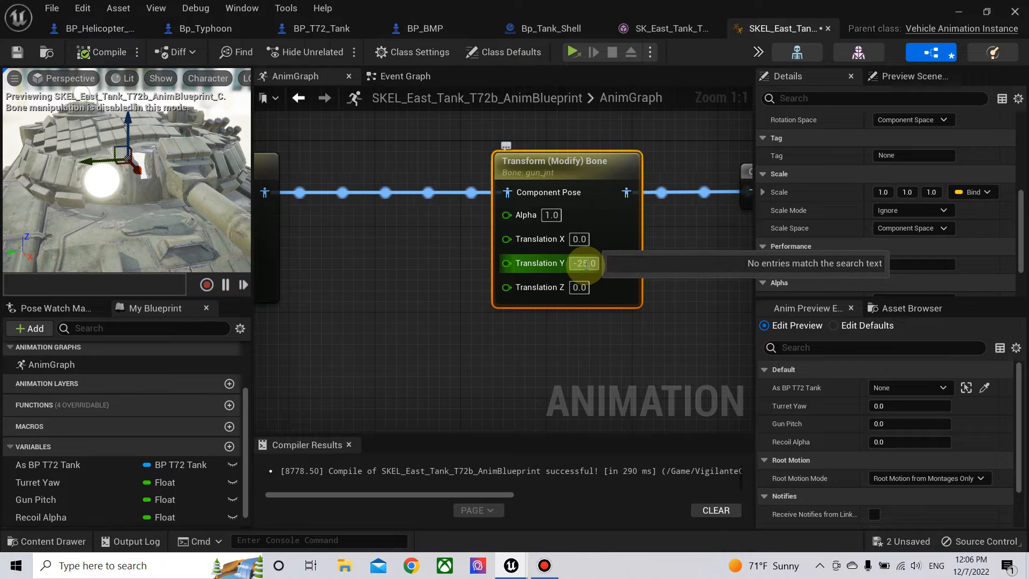
{"action": "right_click", "coordinate": [585, 264]}
{"action": "left_click", "coordinate": [631, 307]}
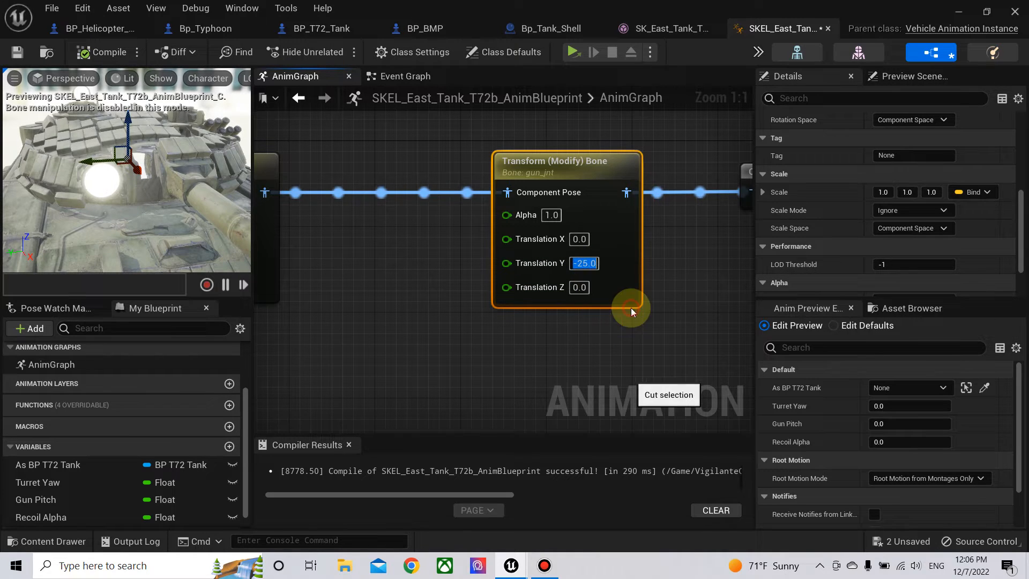
{"action": "left_click", "coordinate": [580, 239]}
{"action": "right_click", "coordinate": [580, 239]}
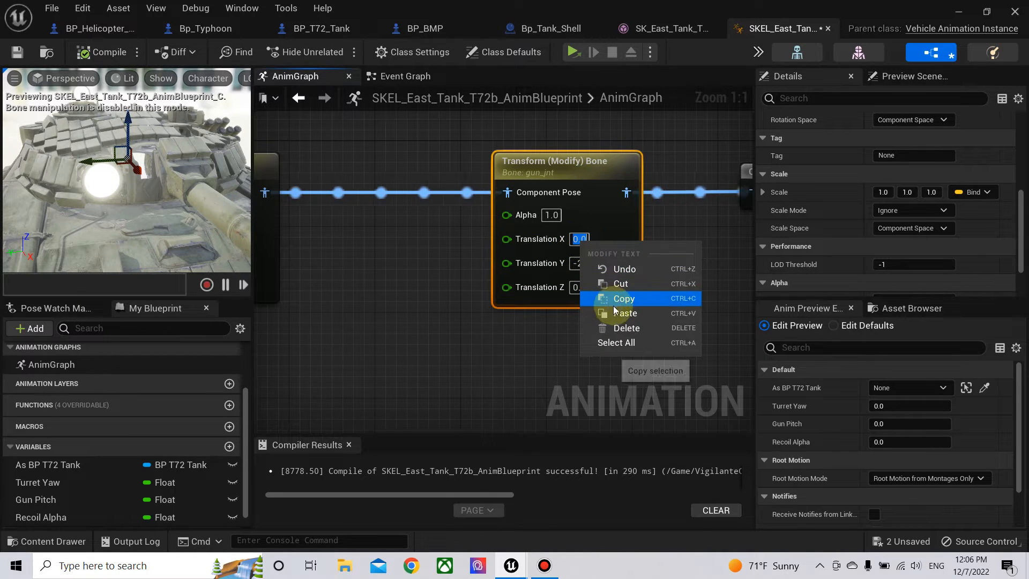
{"action": "left_click", "coordinate": [625, 312]}
{"action": "left_click", "coordinate": [585, 264]}
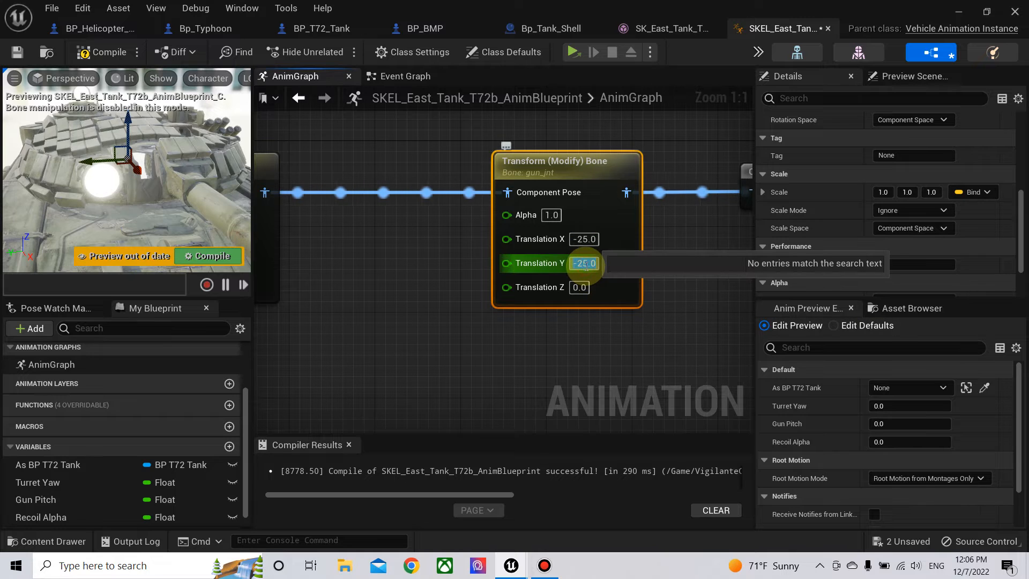
{"action": "left_click", "coordinate": [221, 257]}
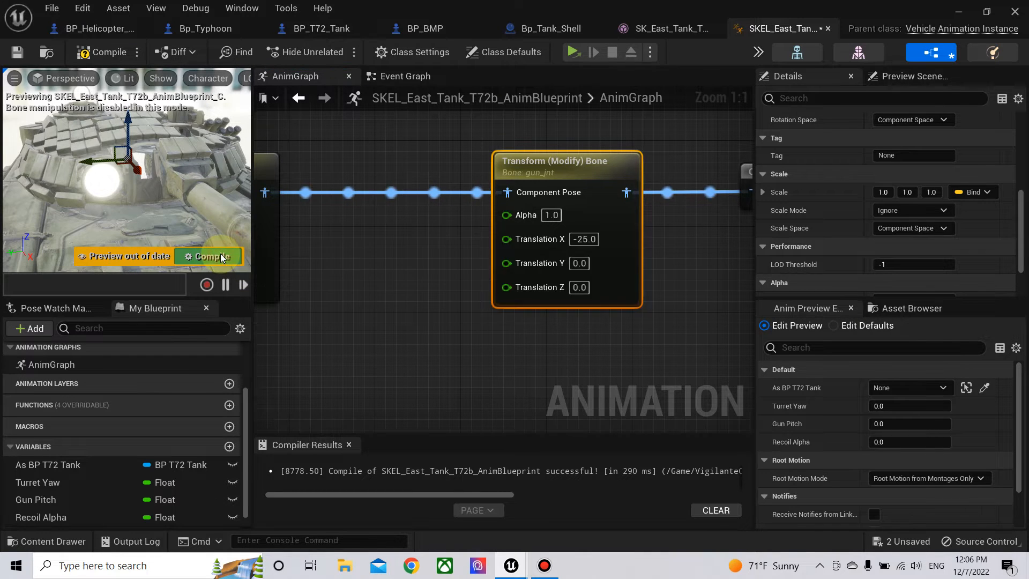
{"action": "left_click_drag", "start_coordinate": [130, 208], "coordinate": [130, 175]}
{"action": "right_click_drag", "start_coordinate": [129, 175], "coordinate": [149, 188]}
- Reset Translation X of the new Transform Bone node to 0 and compile
{"action": "left_click", "coordinate": [582, 241]}
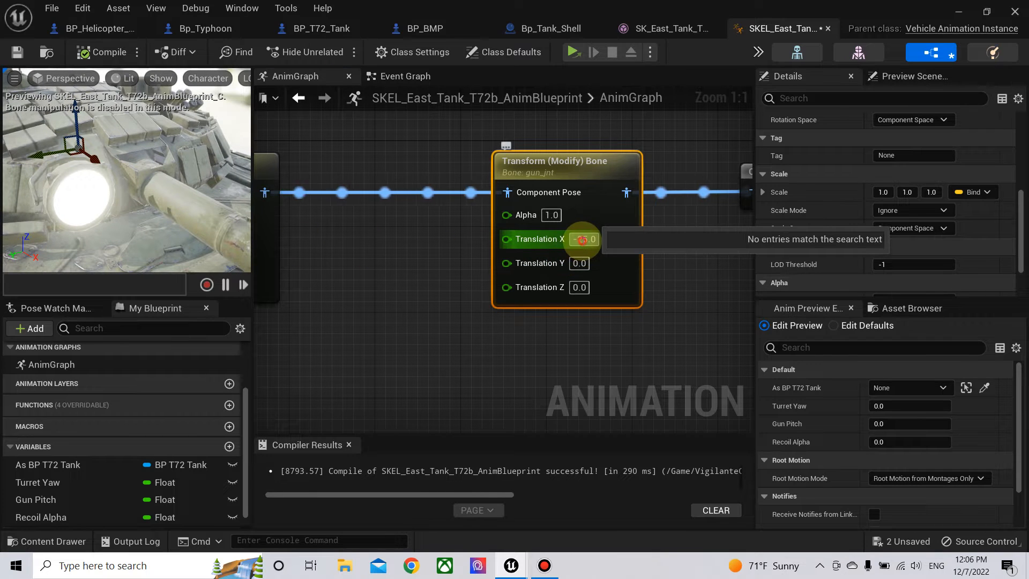
{"action": "key", "text": "Return"}
{"action": "left_click", "coordinate": [221, 256]}
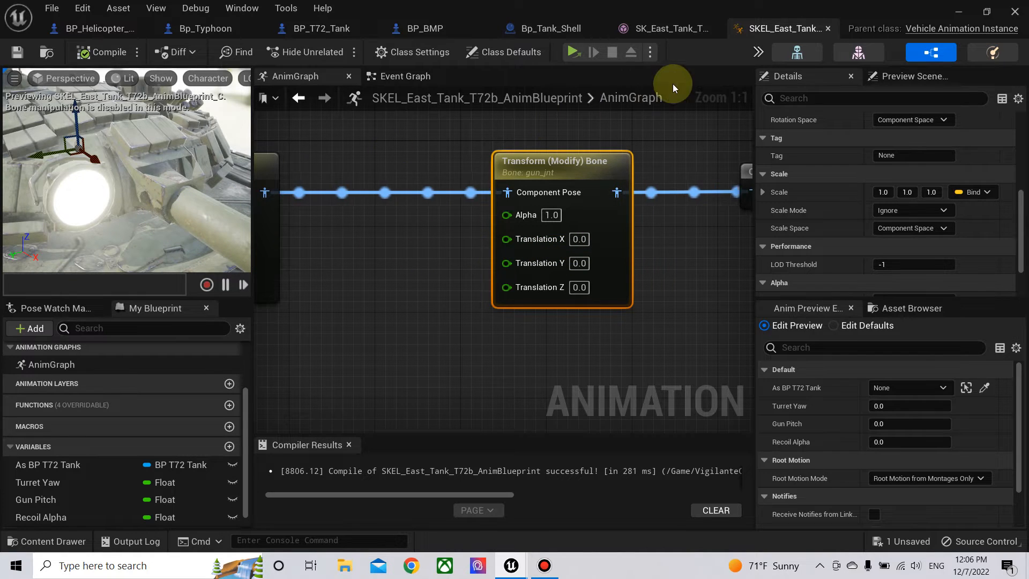
- In the SK_East_Tank_T72b mesh, move gun_jnt back to an X location of about 94.7 and examine how the barrel recoils
{"action": "left_click", "coordinate": [667, 28]}
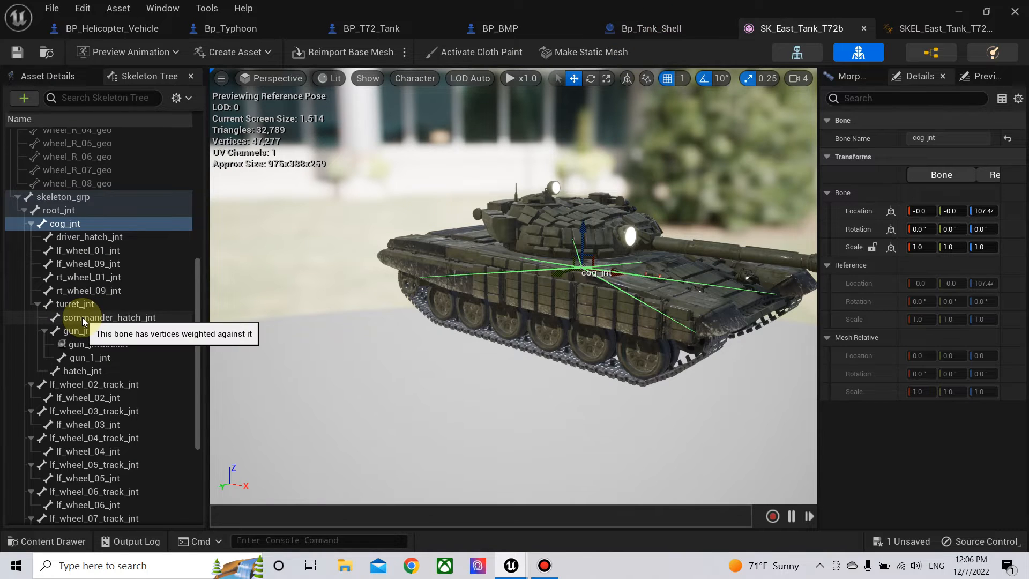
{"action": "left_click", "coordinate": [143, 332]}
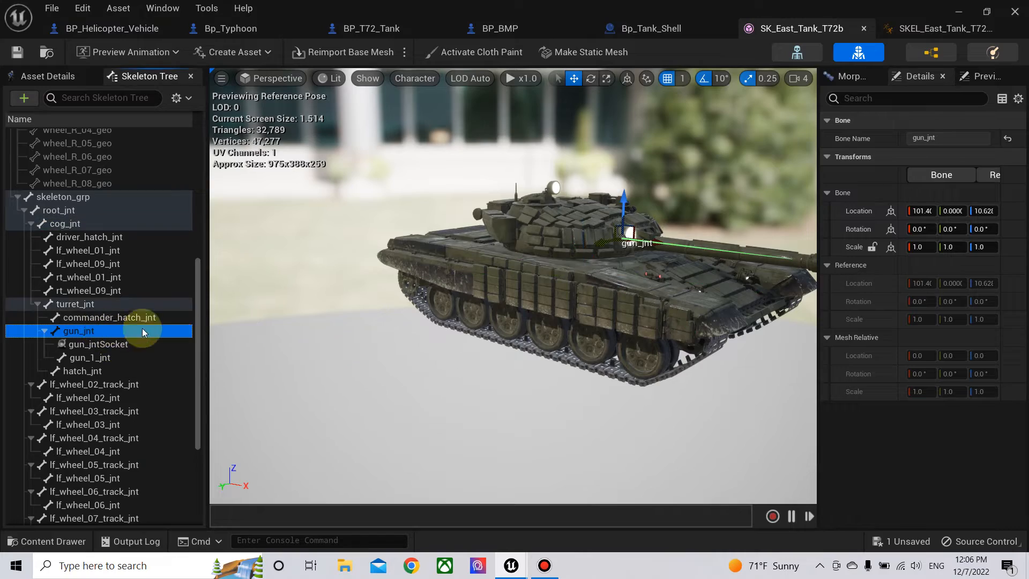
{"action": "right_click_drag", "start_coordinate": [515, 289], "coordinate": [544, 319]}
{"action": "left_click_drag", "start_coordinate": [382, 295], "coordinate": [363, 277]}
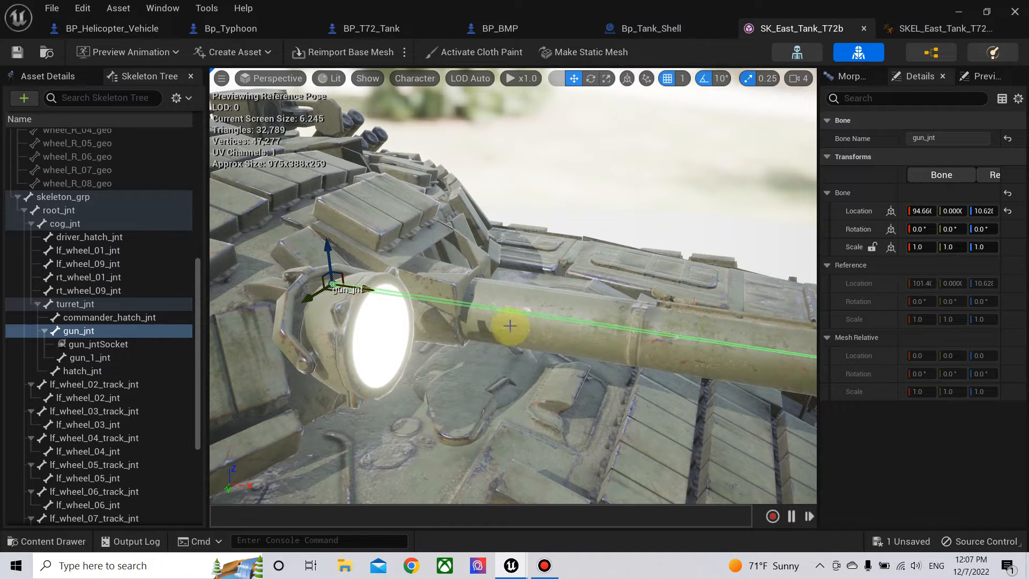
{"action": "right_click_drag", "start_coordinate": [576, 253], "coordinate": [519, 165]}
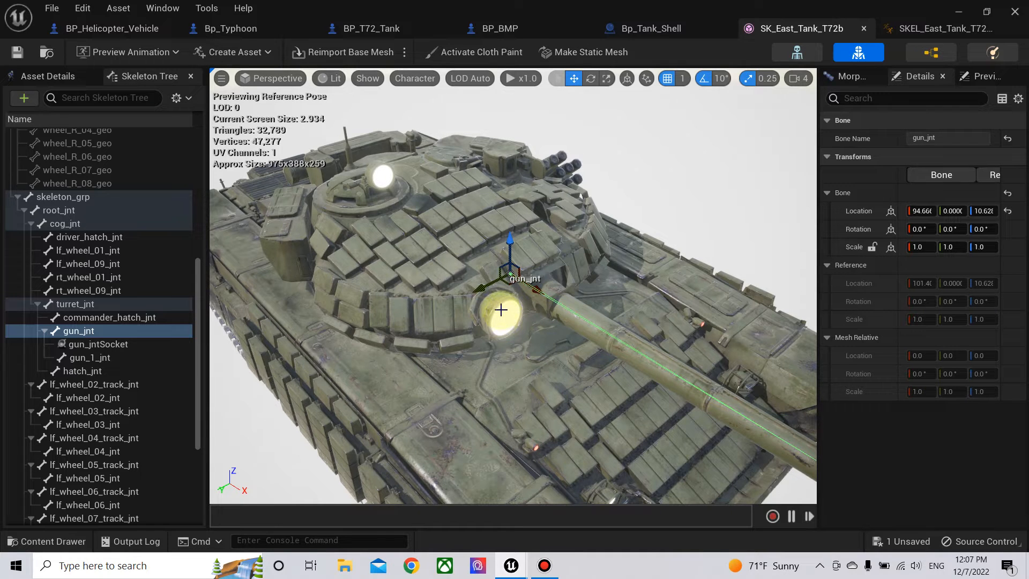
{"action": "right_click_drag", "start_coordinate": [539, 336], "coordinate": [581, 300]}
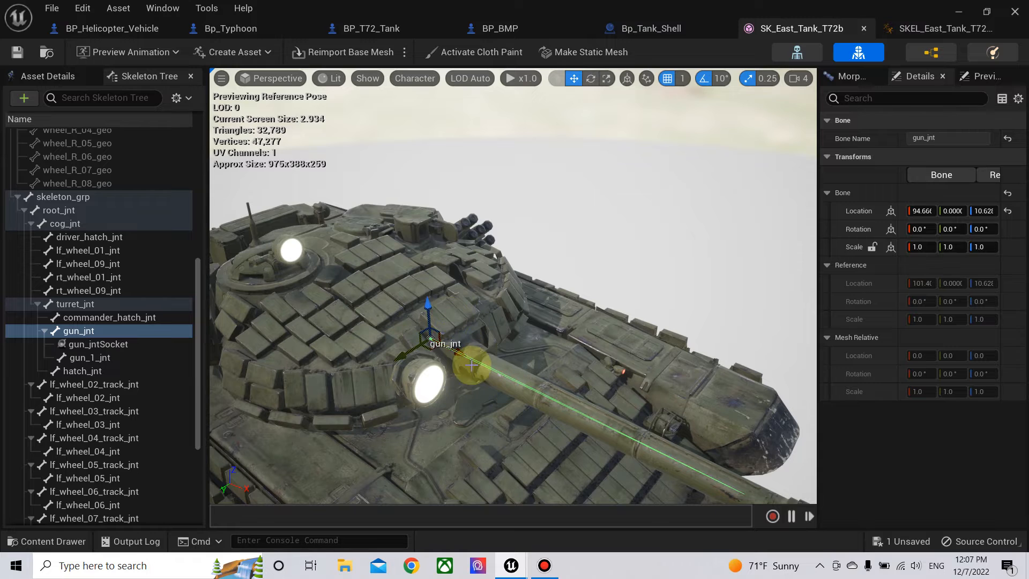
- Back in the tank's AnimGraph, place a Recoil Alpha getter beside the new Transform Bone node and feed it into a Multiply node
{"action": "left_click", "coordinate": [926, 28]}
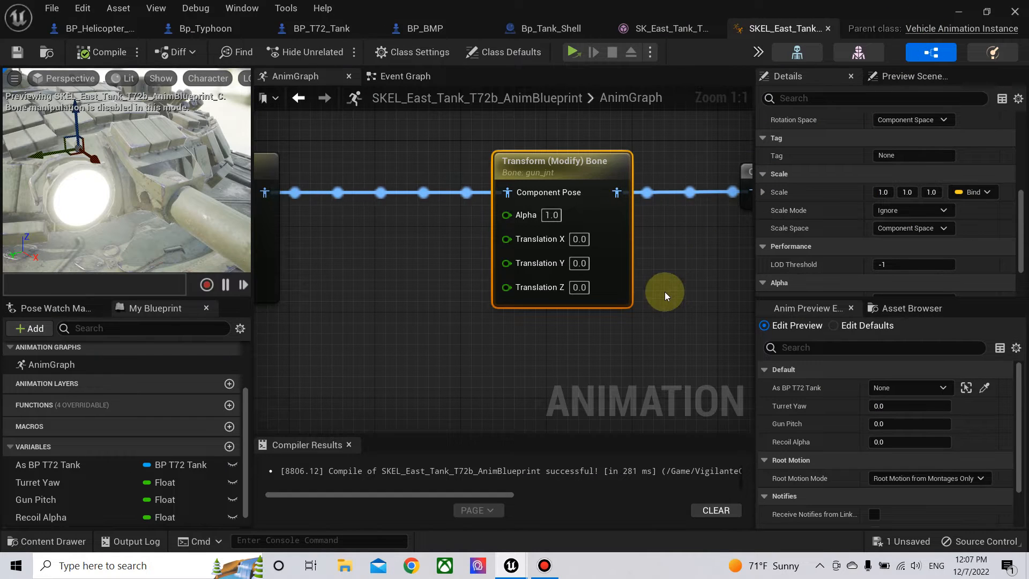
{"action": "right_click_drag", "start_coordinate": [664, 291], "coordinate": [631, 298]}
{"action": "left_click", "coordinate": [546, 248]}
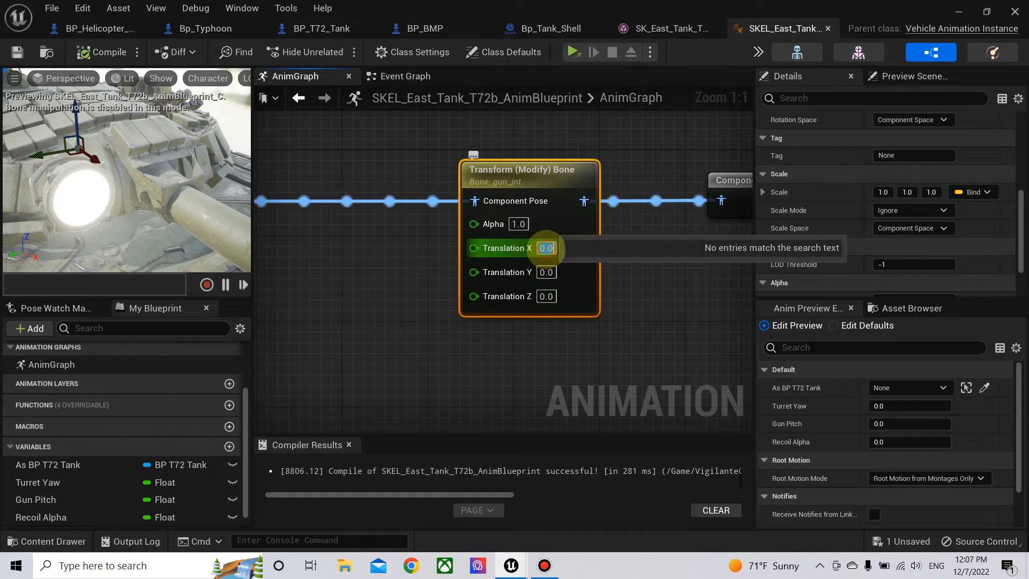
{"action": "right_click_drag", "start_coordinate": [383, 365], "coordinate": [494, 360]}
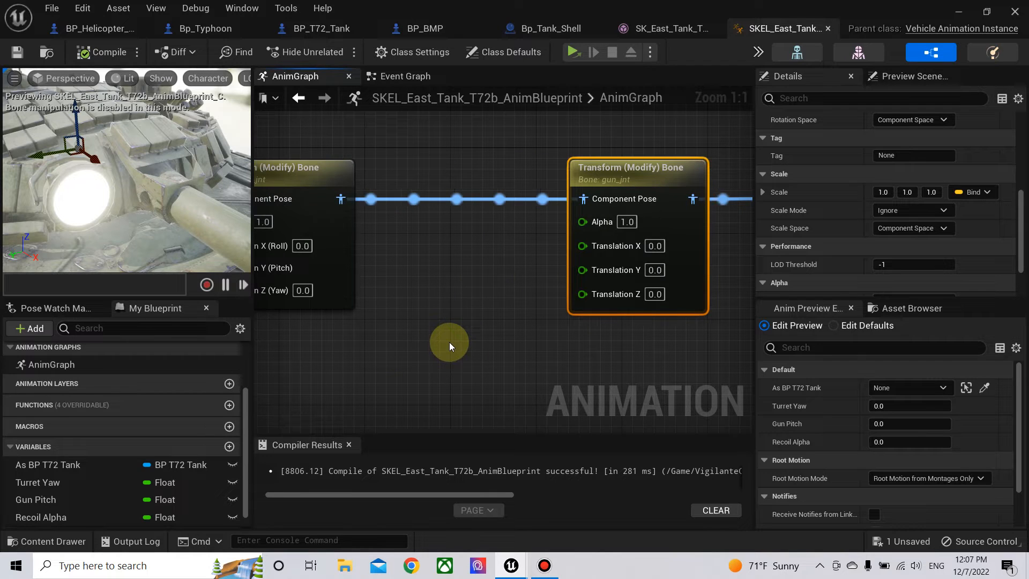
{"action": "left_click", "coordinate": [60, 514]}
{"action": "left_click_drag", "start_coordinate": [60, 513], "coordinate": [478, 248]}
{"action": "left_click", "coordinate": [458, 304]}
{"action": "type", "text": "*"}
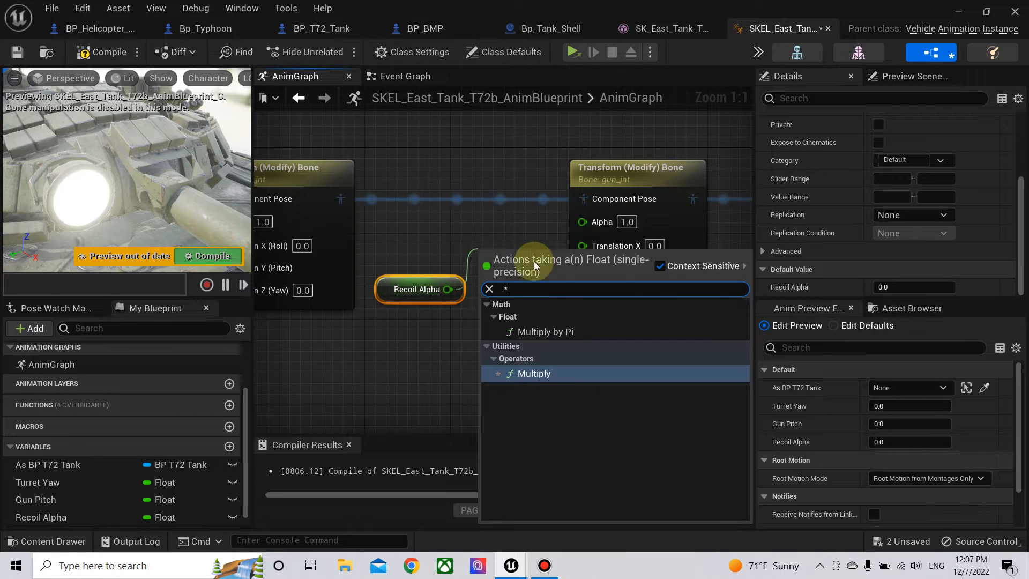
{"action": "left_click", "coordinate": [522, 373]}
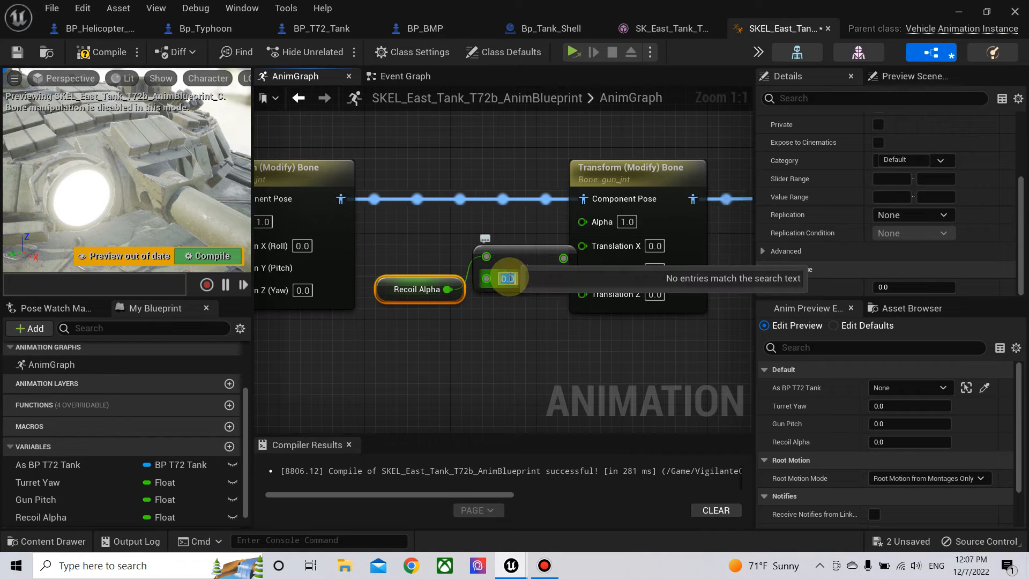
- Multiply Recoil Alpha by -20, feed the product into Translation X of the gun_jnt Transform Bone node, and compile
{"action": "left_click", "coordinate": [510, 278]}
{"action": "type", "text": "-20"}
{"action": "key", "text": "Return"}
{"action": "left_click_drag", "start_coordinate": [522, 263], "coordinate": [582, 246]}
{"action": "left_click", "coordinate": [225, 258]}
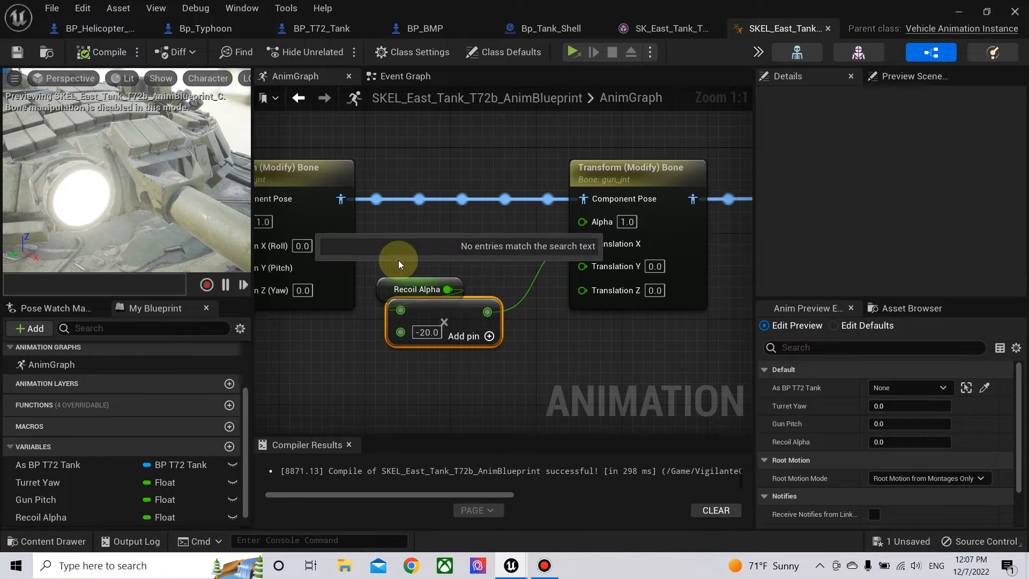
{"action": "left_click", "coordinate": [411, 150]}
{"action": "scroll", "coordinate": [554, 192], "scroll_direction": "down", "scroll_amount": 4}
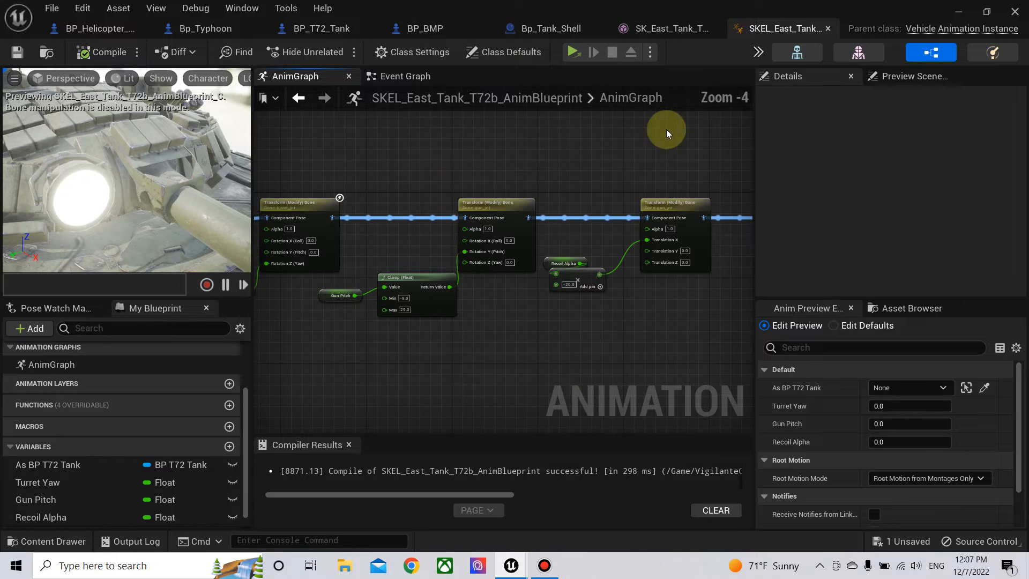
- Save the modified BP_T72_Tank content from the level editor and play-test the tank in the level
{"action": "left_click", "coordinate": [954, 15]}
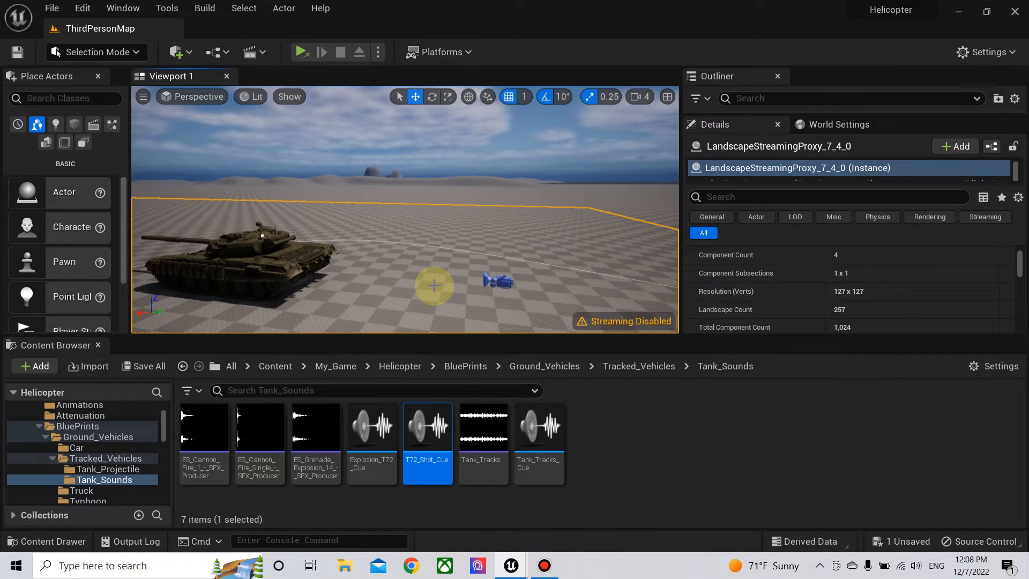
{"action": "key", "text": "ctrl+s"}
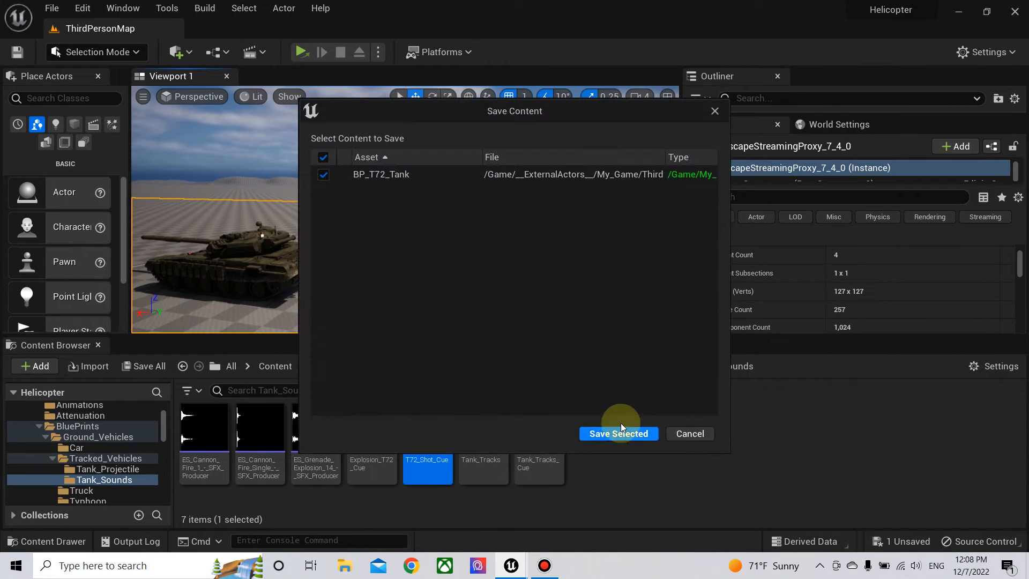
{"action": "left_click", "coordinate": [619, 434]}
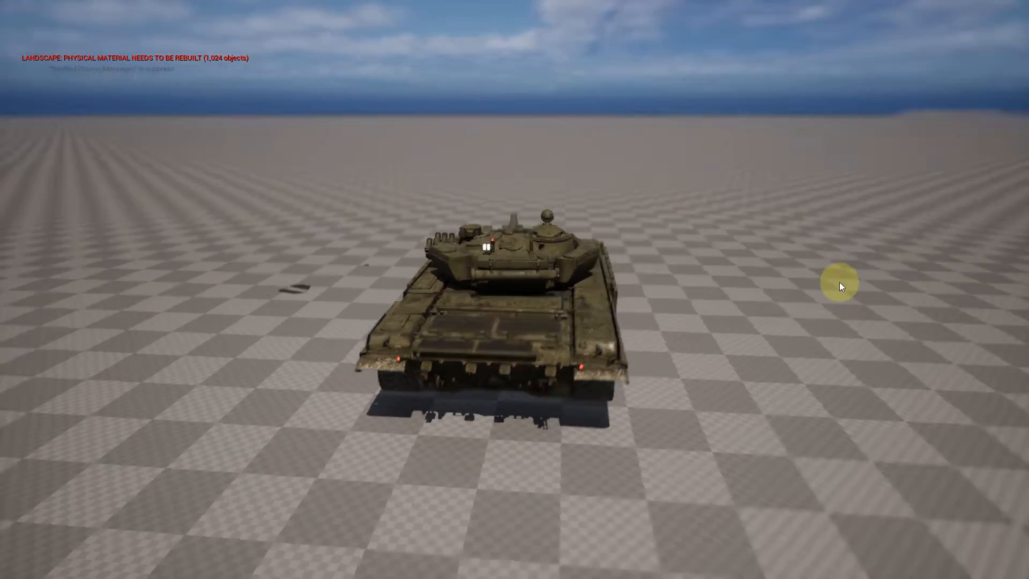
{"action": "key", "text": "Escape"}
- In BP_T72_Tank, enable the default value of the CanShoot? variable and compile
{"action": "mouse_move", "coordinate": [523, 562]}
{"action": "left_click", "coordinate": [579, 482]}
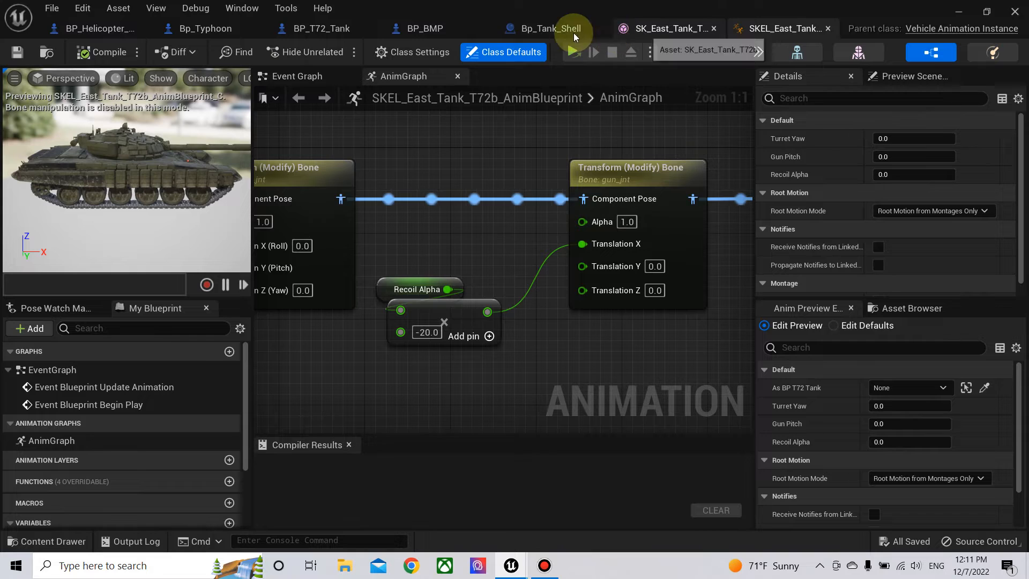
{"action": "left_click", "coordinate": [335, 30]}
{"action": "right_click_drag", "start_coordinate": [326, 331], "coordinate": [291, 318]}
{"action": "left_click", "coordinate": [297, 260]}
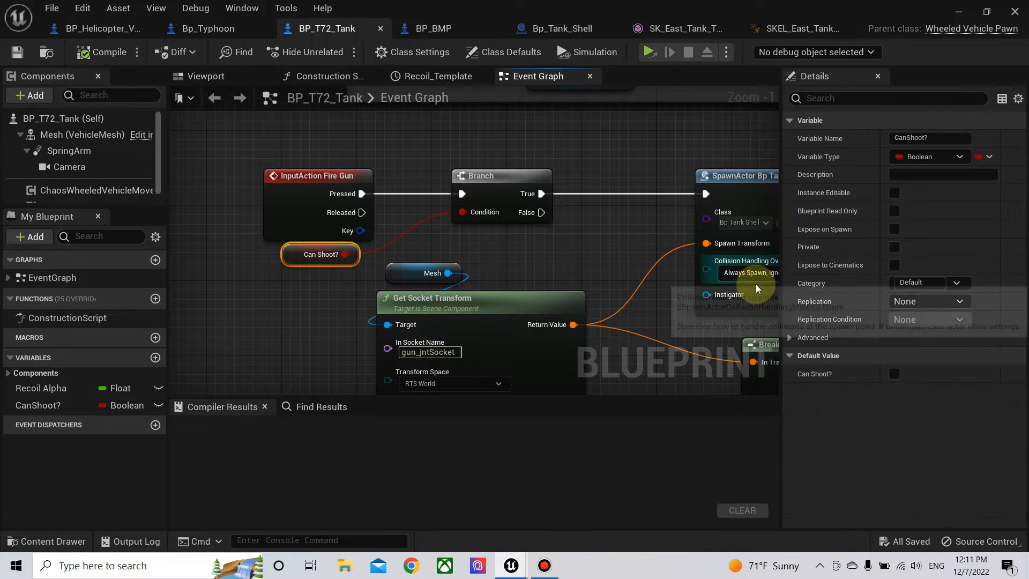
{"action": "left_click", "coordinate": [895, 374]}
{"action": "left_click", "coordinate": [100, 52]}
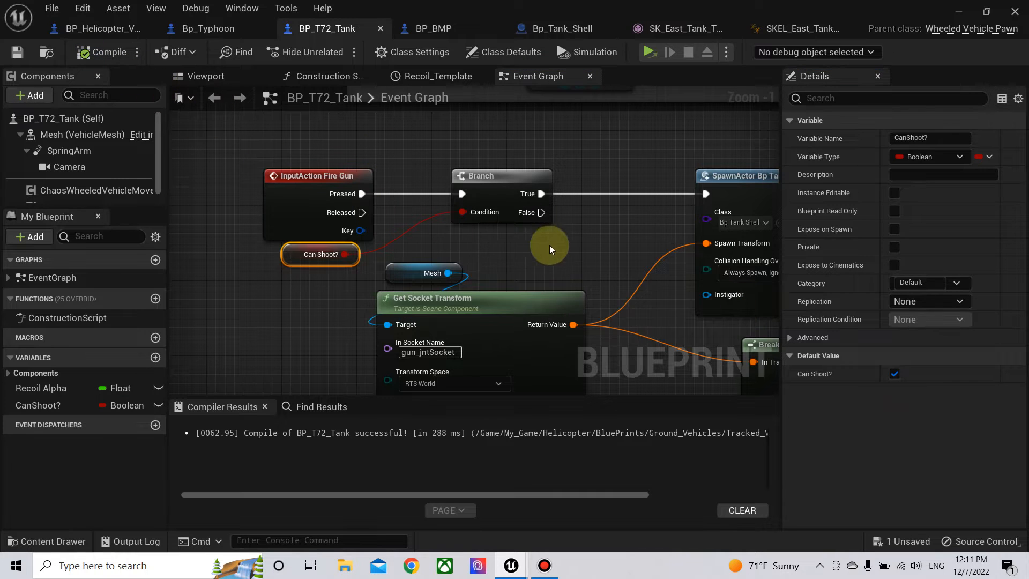
{"action": "right_click_drag", "start_coordinate": [549, 245], "coordinate": [373, 251]}
{"action": "scroll", "coordinate": [373, 246], "scroll_direction": "down", "scroll_amount": 5}
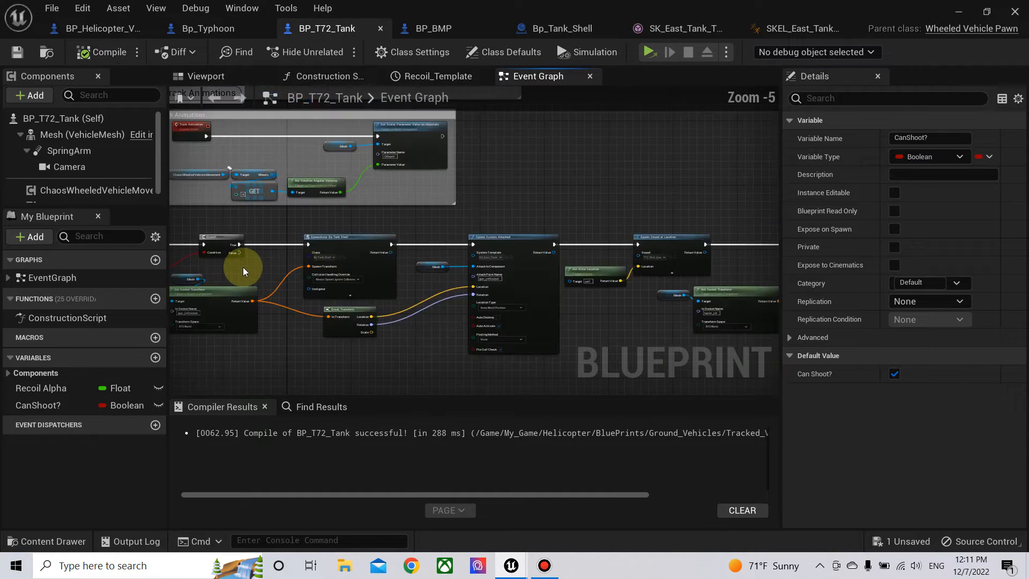
{"action": "scroll", "coordinate": [243, 267], "scroll_direction": "up", "scroll_amount": 4}
{"action": "scroll", "coordinate": [318, 265], "scroll_direction": "down", "scroll_amount": 4}
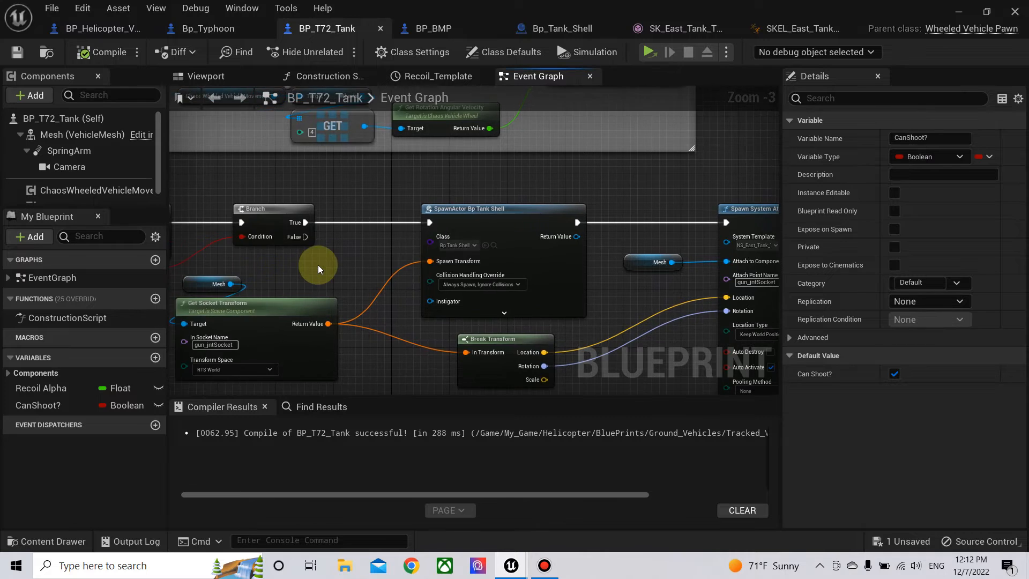
- Raise the SpringArm's Socket Offset Z to 150 and finally to 200, compiling the tank blueprint
{"action": "left_click", "coordinate": [212, 79]}
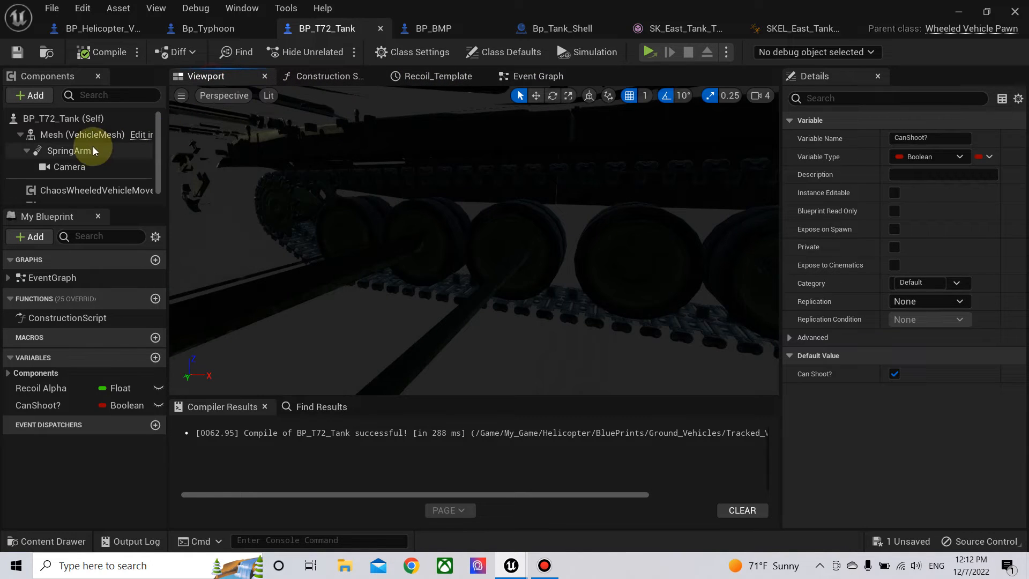
{"action": "scroll", "coordinate": [76, 150], "scroll_direction": "down", "scroll_amount": 1}
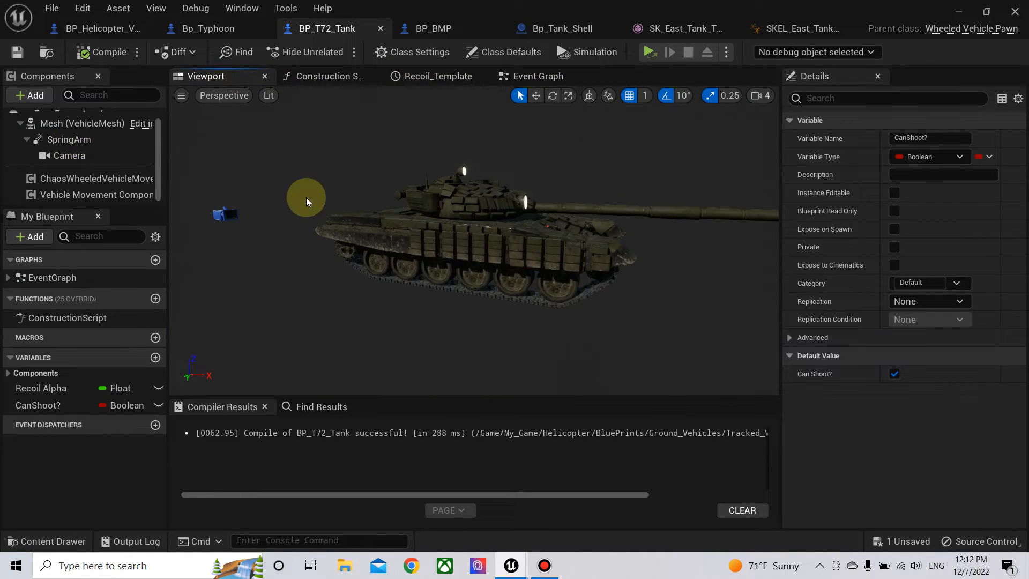
{"action": "left_click", "coordinate": [73, 155]}
{"action": "left_click", "coordinate": [72, 139]}
{"action": "left_click", "coordinate": [982, 356]}
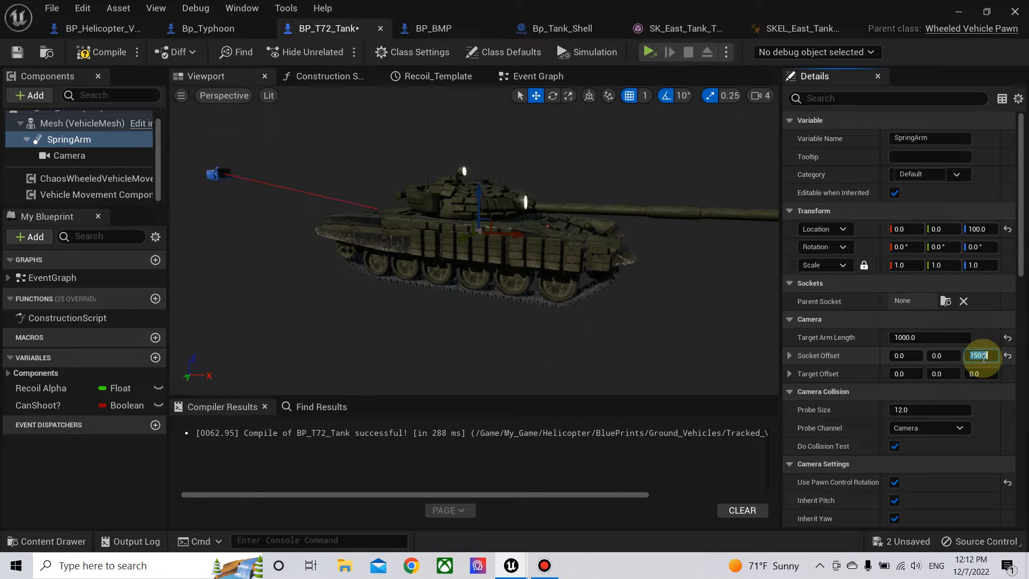
{"action": "left_click", "coordinate": [97, 52]}
{"action": "left_click", "coordinate": [981, 355]}
{"action": "left_click", "coordinate": [115, 53]}
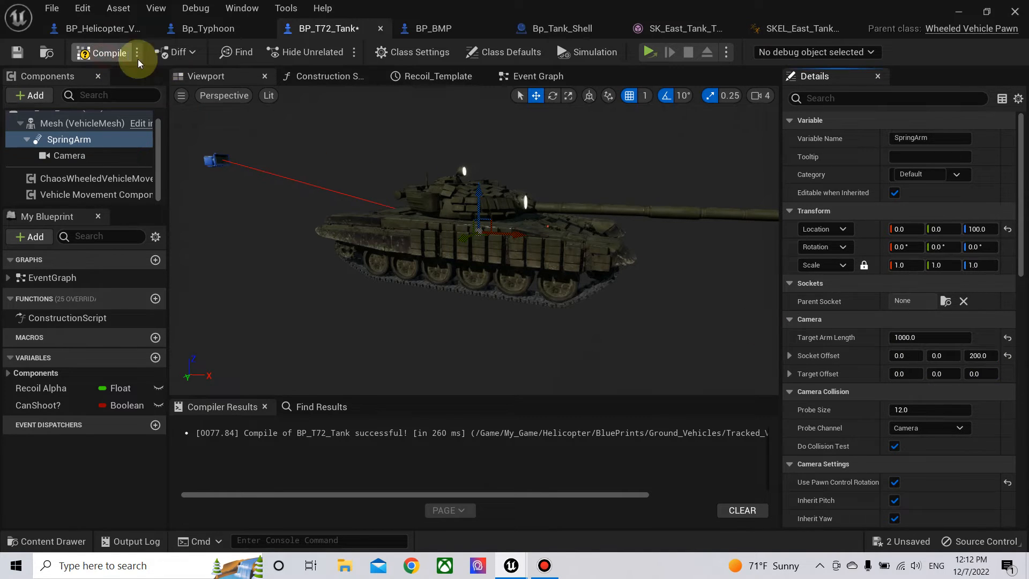
- Return to the level editor and save the selected modified content
{"action": "left_click", "coordinate": [958, 13]}
{"action": "key", "text": "ctrl+s"}
{"action": "left_click", "coordinate": [616, 431]}
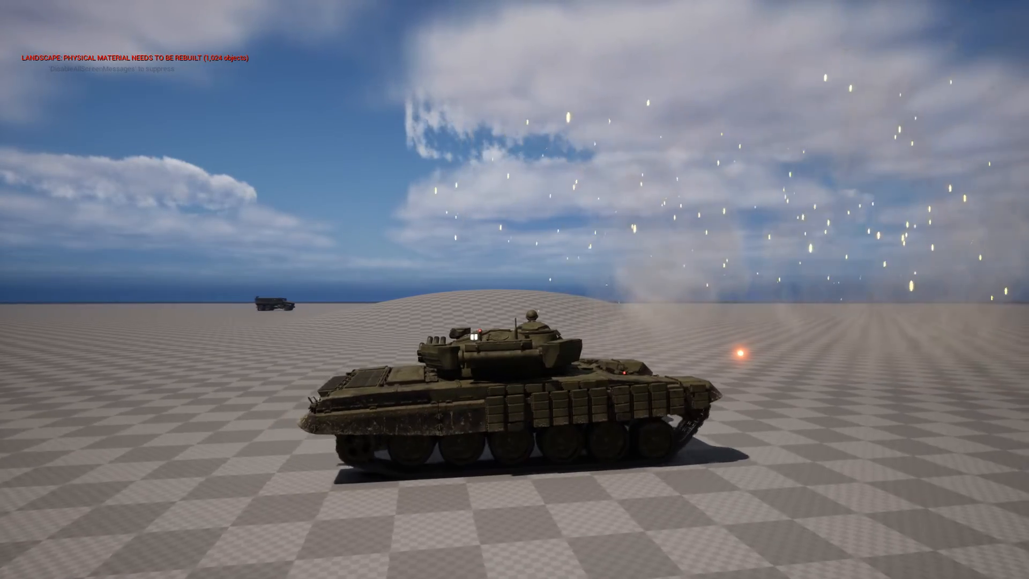
- Play-test the tank by driving, turning and firing the gun to examine the shooting and camera view, and end the session
{"action": "key", "text": "w"}
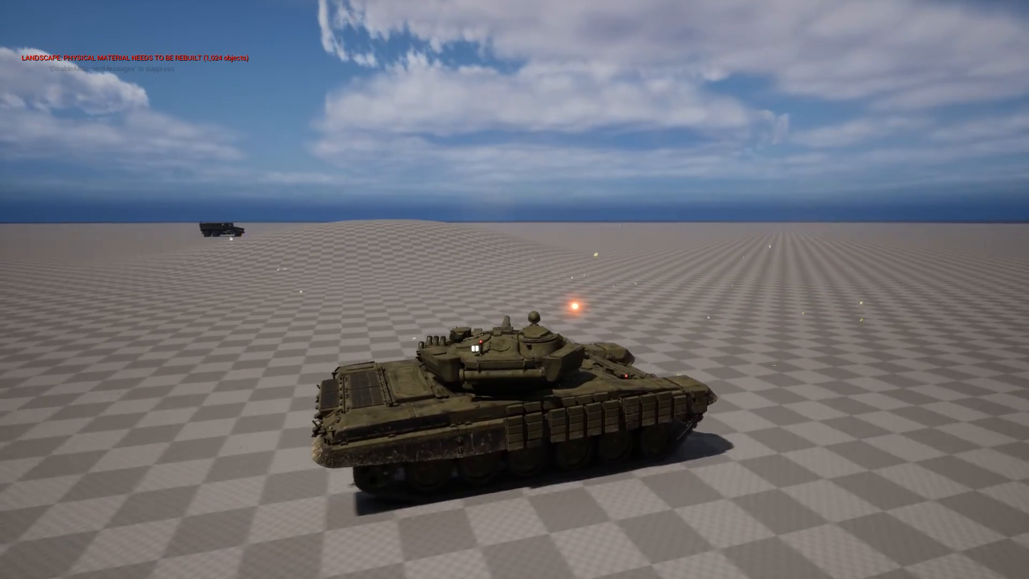
{"action": "key", "text": "a"}
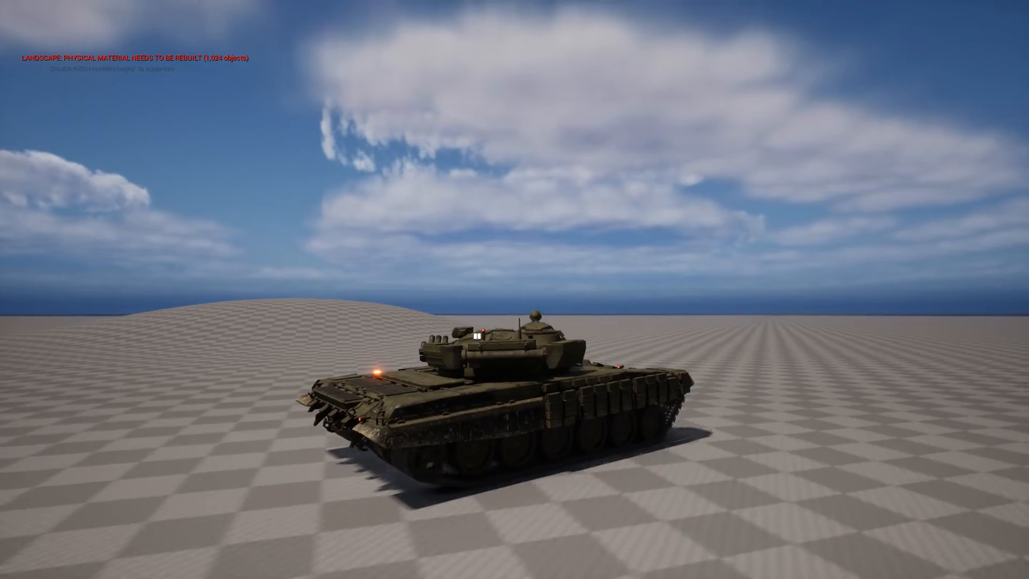
{"action": "left_click", "coordinate": [515, 289]}
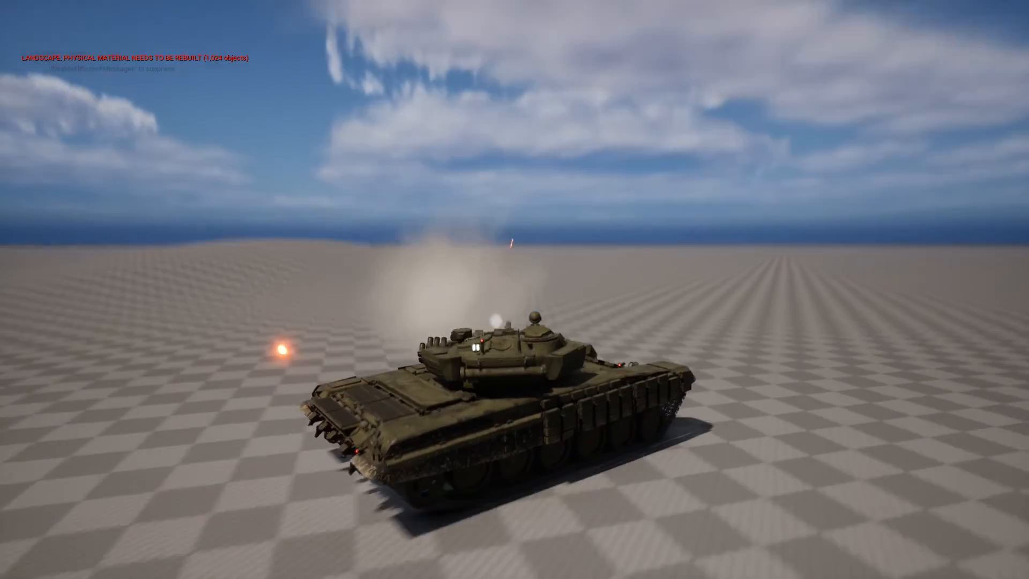
{"action": "key", "text": "a"}
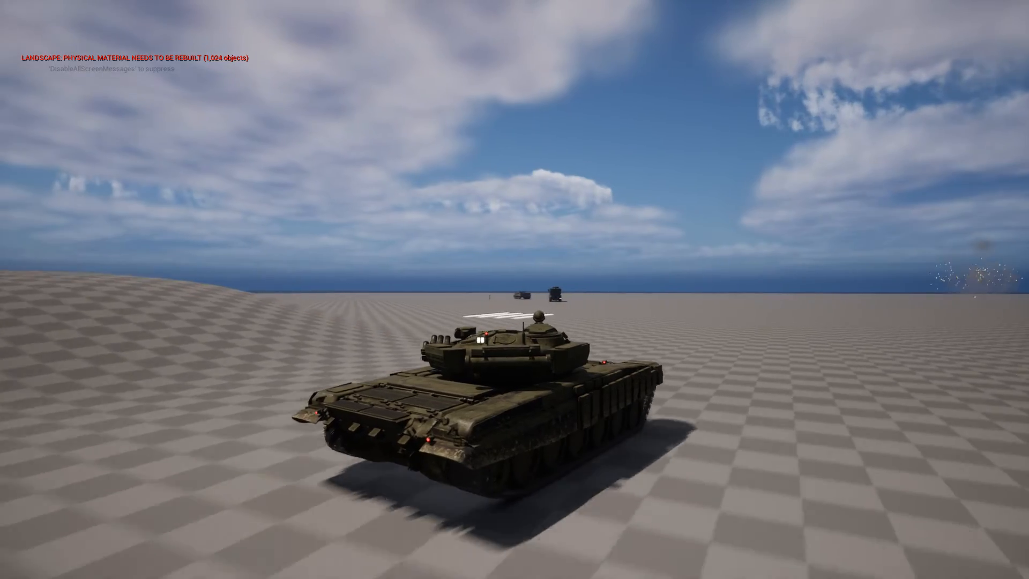
{"action": "key", "text": "a"}
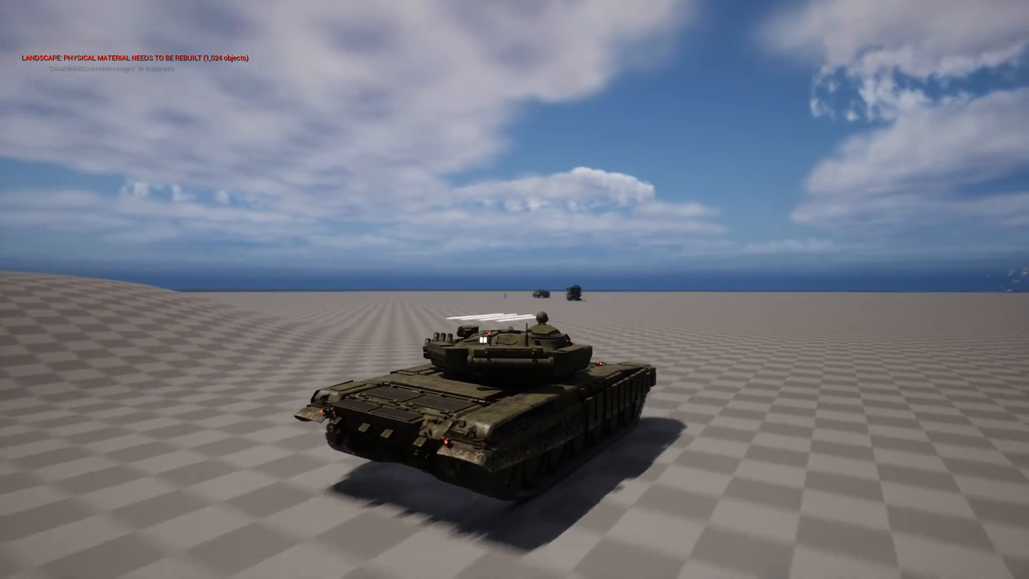
{"action": "key", "text": "a"}
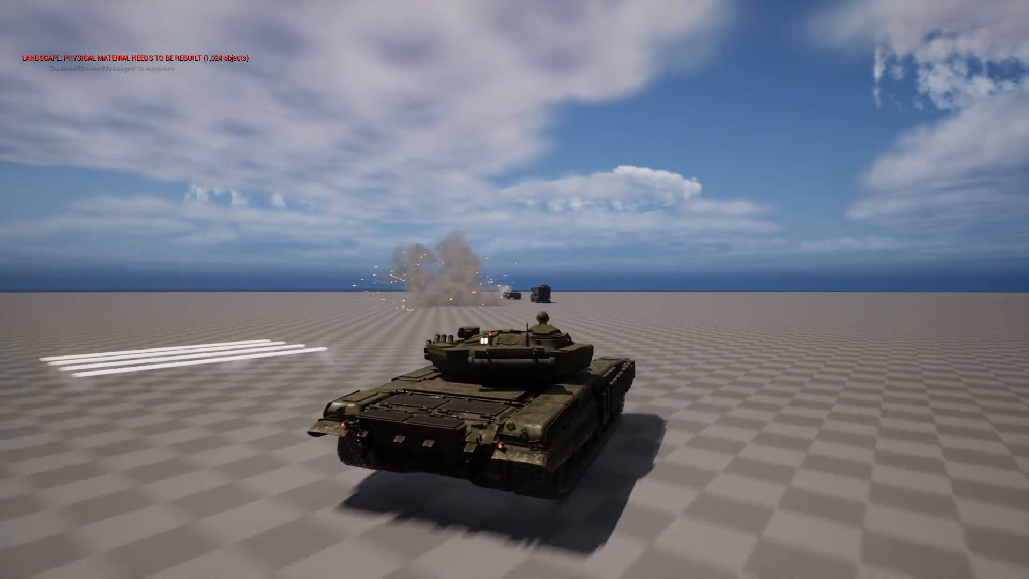
{"action": "key", "text": "Escape"}
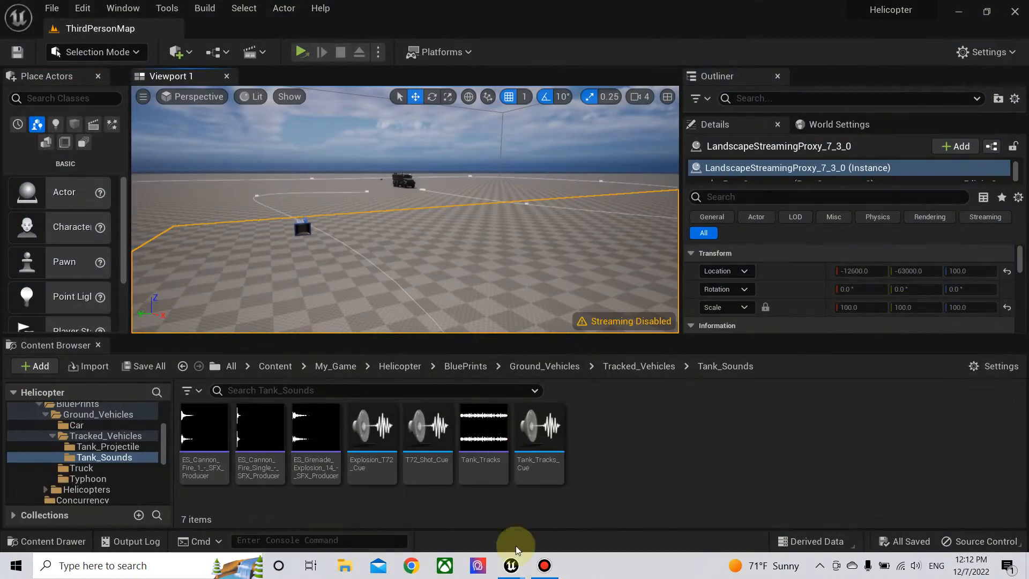
- In the Bp_Tank_Shell event graph, add a Destroy Actor node executed after Spawn Sound at Location
{"action": "mouse_move", "coordinate": [511, 564]}
{"action": "left_click", "coordinate": [570, 513]}
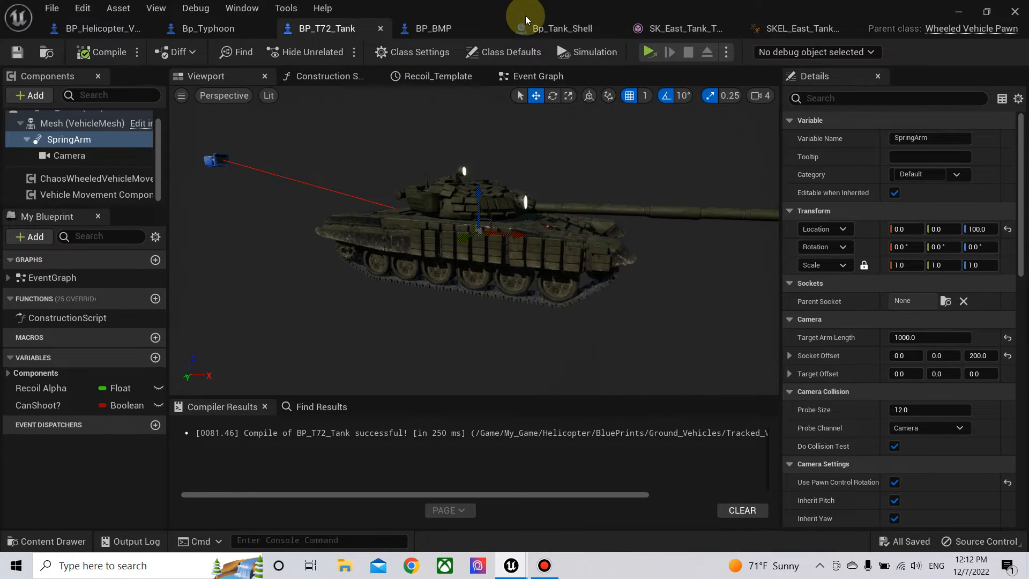
{"action": "left_click", "coordinate": [577, 32]}
{"action": "right_click_drag", "start_coordinate": [688, 252], "coordinate": [509, 372]}
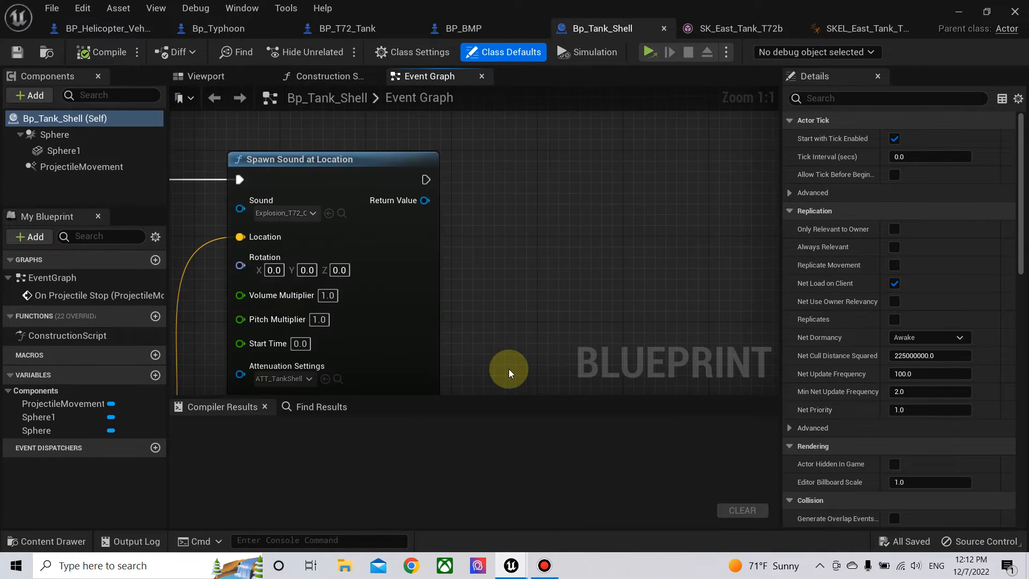
{"action": "scroll", "coordinate": [510, 370], "scroll_direction": "down", "scroll_amount": 4}
{"action": "right_click_drag", "start_coordinate": [494, 296], "coordinate": [513, 289]}
{"action": "scroll", "coordinate": [513, 289], "scroll_direction": "up", "scroll_amount": 2}
{"action": "left_click_drag", "start_coordinate": [410, 257], "coordinate": [564, 263]}
{"action": "type", "text": "dest"}
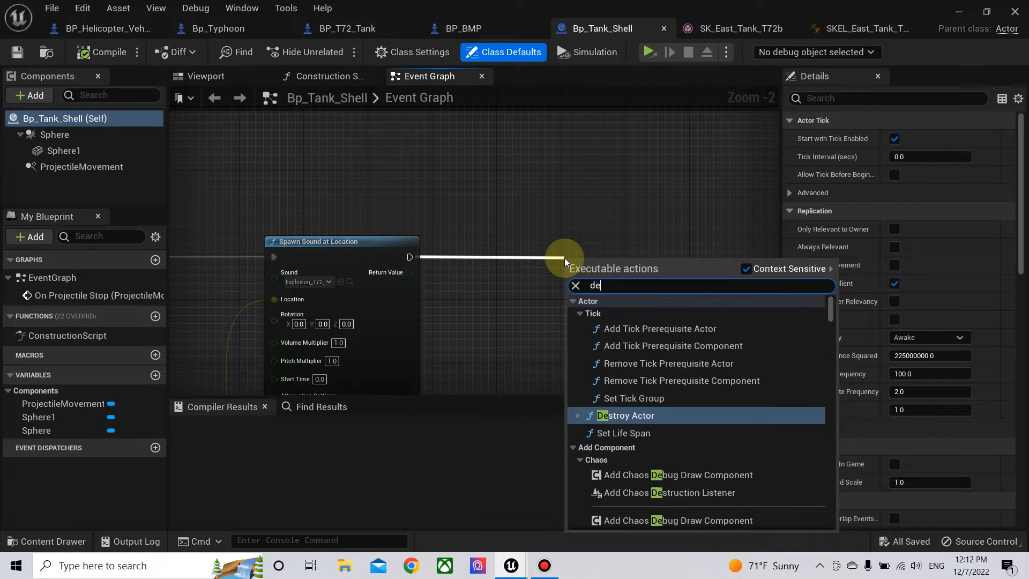
{"action": "left_click", "coordinate": [633, 316]}
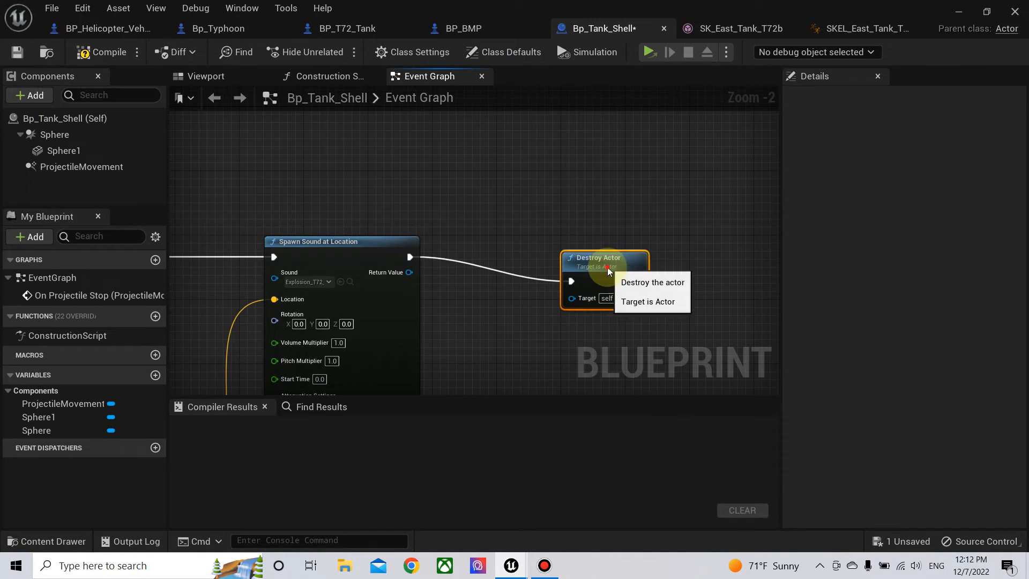
- Align the Destroy Actor node with Spawn Sound at Location and compile Bp_Tank_Shell
{"action": "left_click_drag", "start_coordinate": [601, 265], "coordinate": [545, 241]}
{"action": "left_click", "coordinate": [94, 52]}
{"action": "right_click_drag", "start_coordinate": [236, 149], "coordinate": [556, 170]}
{"action": "scroll", "coordinate": [513, 168], "scroll_direction": "down", "scroll_amount": 3}
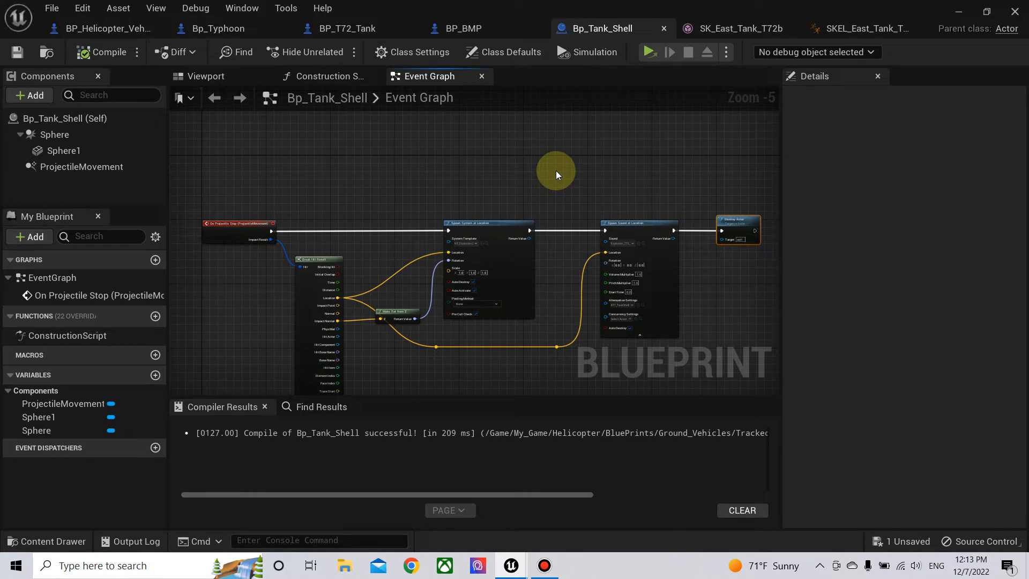
- In BP_T72_Tank's event graph, wrap the whole Fire Gun node chain in a comment titled "Tank Shooting"
{"action": "left_click", "coordinate": [343, 30]}
{"action": "left_click", "coordinate": [531, 76]}
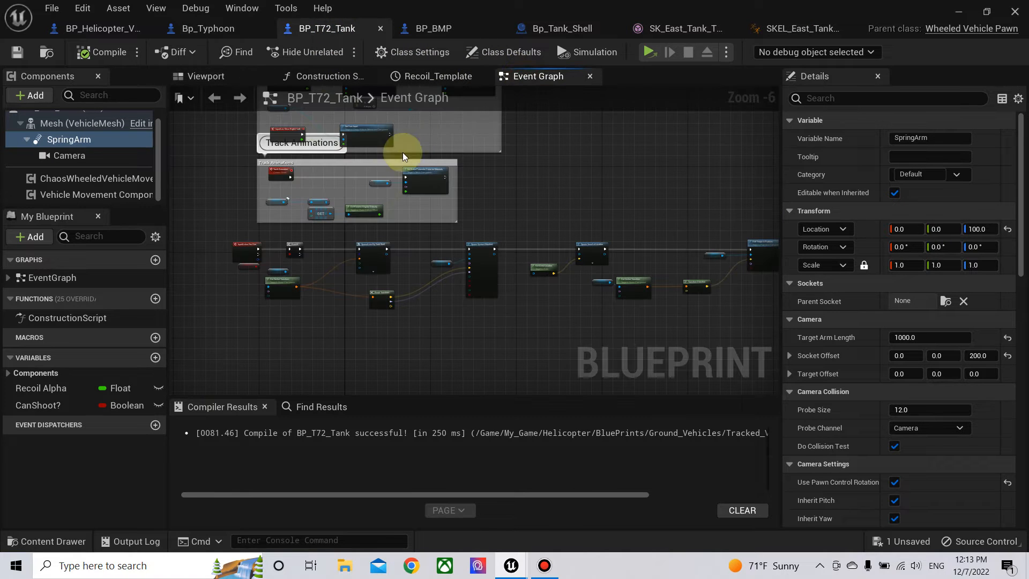
{"action": "scroll", "coordinate": [466, 220], "scroll_direction": "down", "scroll_amount": 1}
{"action": "right_click_drag", "start_coordinate": [474, 208], "coordinate": [448, 194]}
{"action": "scroll", "coordinate": [444, 204], "scroll_direction": "down", "scroll_amount": 2}
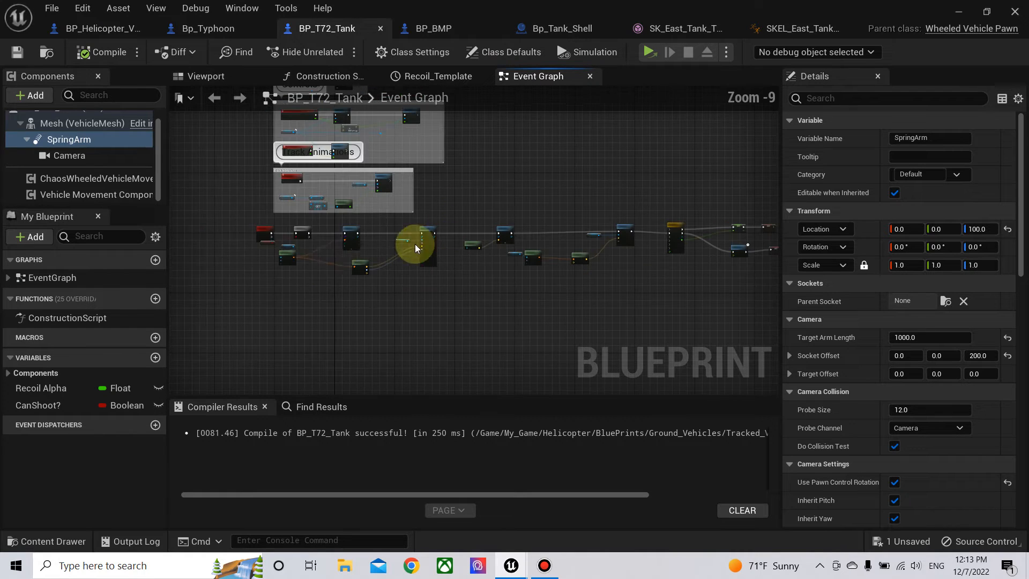
{"action": "left_click_drag", "start_coordinate": [757, 300], "coordinate": [735, 301]}
{"action": "key", "text": "c"}
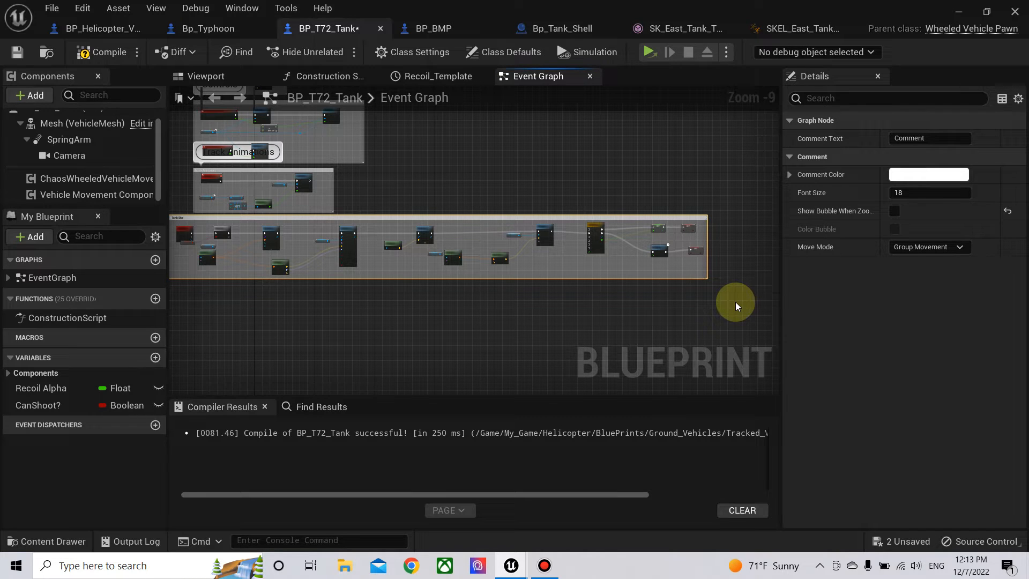
{"action": "key", "text": "Return"}
- Show the Tank Shooting comment's bubble when zoomed out, move the comment slightly away from Track Animations, and compile
{"action": "left_click", "coordinate": [894, 211]}
{"action": "right_click_drag", "start_coordinate": [529, 176], "coordinate": [673, 185]}
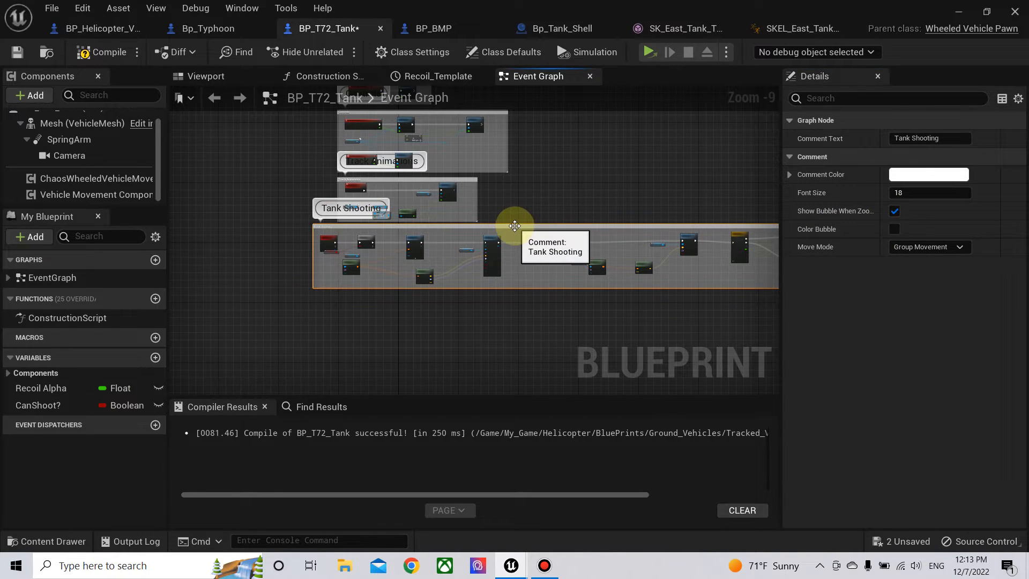
{"action": "left_click_drag", "start_coordinate": [515, 225], "coordinate": [532, 237]}
{"action": "left_click", "coordinate": [102, 52]}
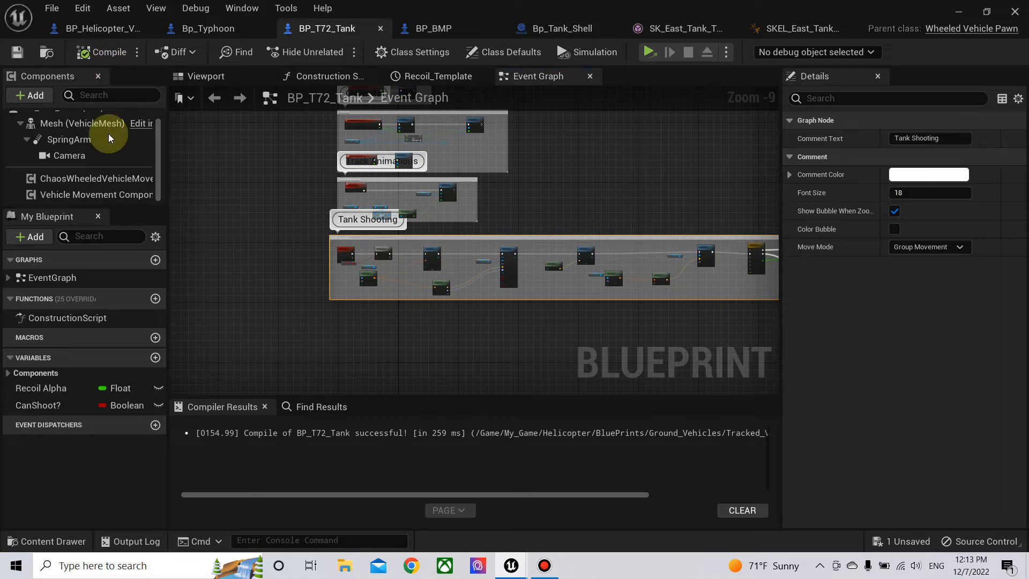
- Add an Audio component under the tank's Mesh, move it to the rear deck at about X -260, Z 135, and compile
{"action": "scroll", "coordinate": [108, 138], "scroll_direction": "up", "scroll_amount": 1}
{"action": "left_click", "coordinate": [205, 76]}
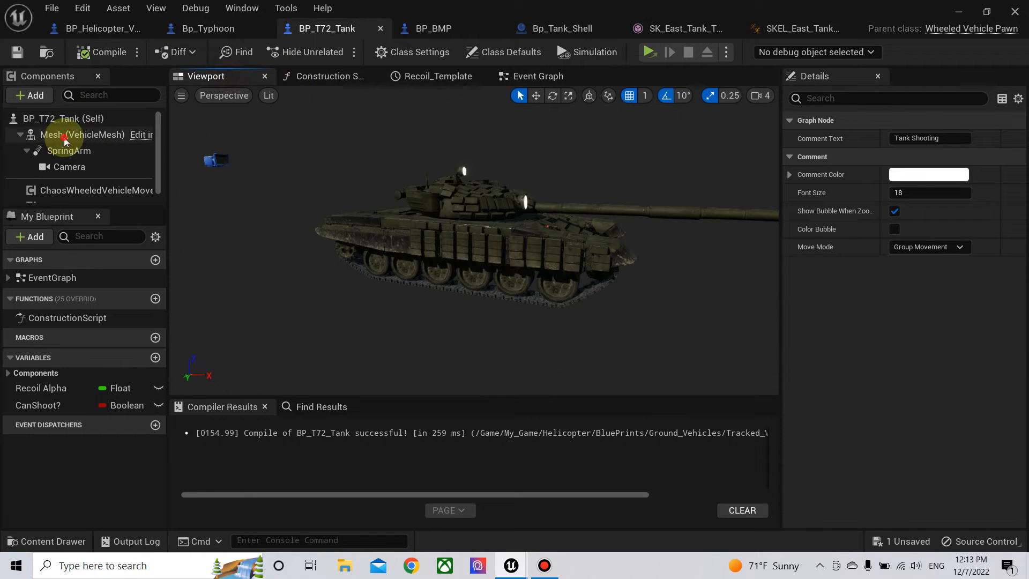
{"action": "left_click", "coordinate": [64, 139]}
{"action": "left_click", "coordinate": [36, 96]}
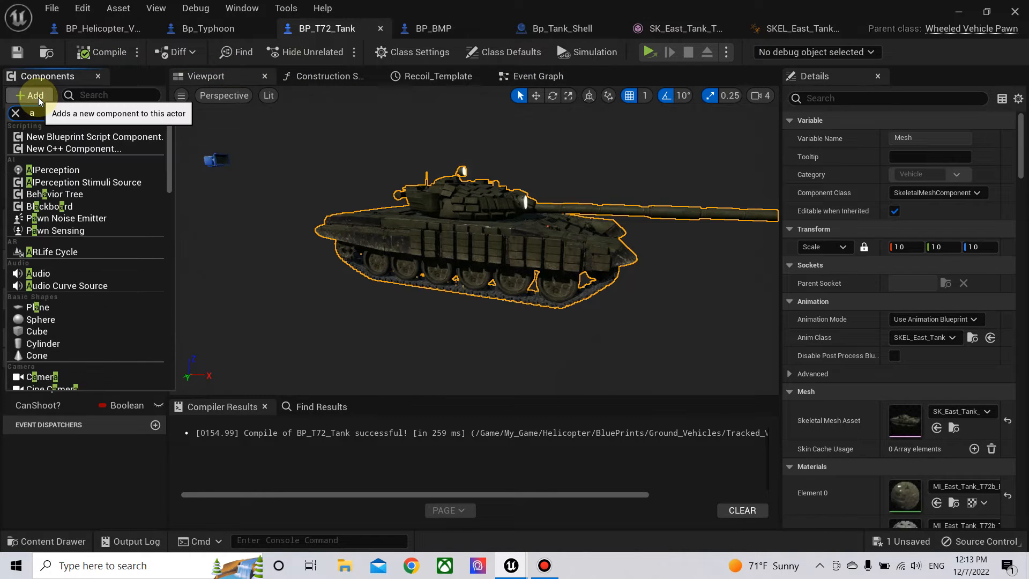
{"action": "left_click", "coordinate": [39, 100]}
{"action": "type", "text": "audiop"}
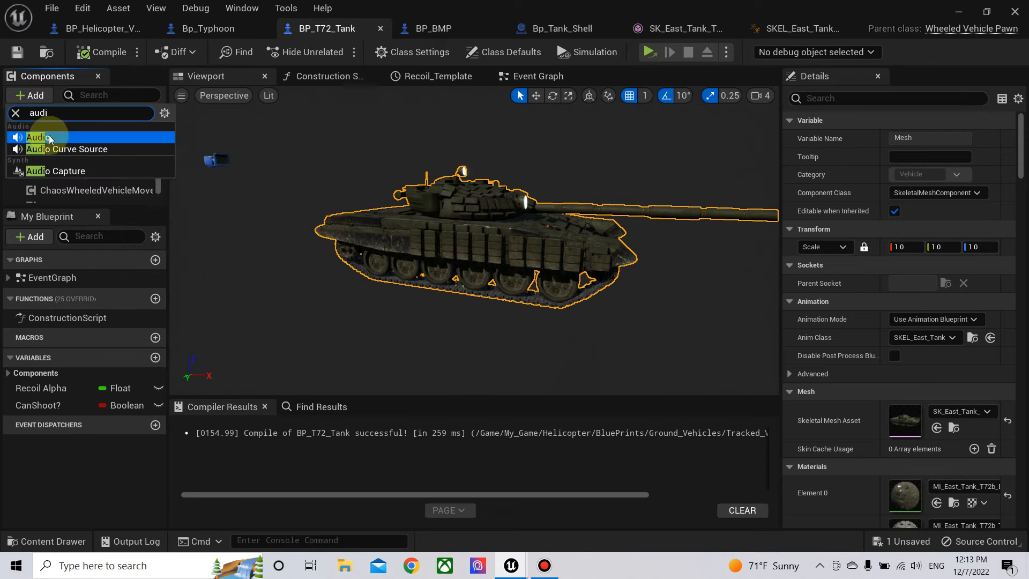
{"action": "left_click", "coordinate": [49, 136]}
{"action": "key", "text": "Return"}
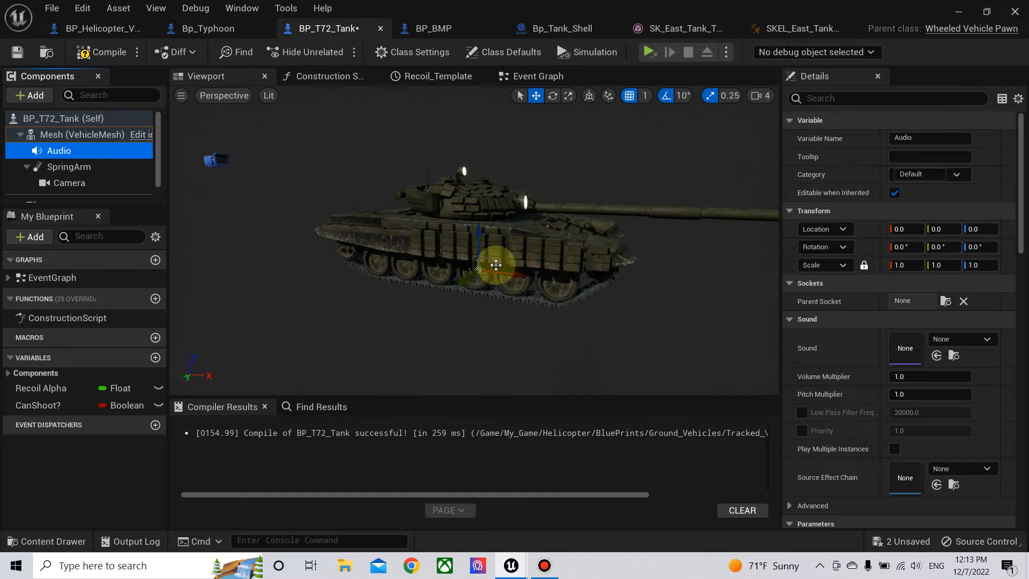
{"action": "left_click_drag", "start_coordinate": [505, 272], "coordinate": [423, 260]}
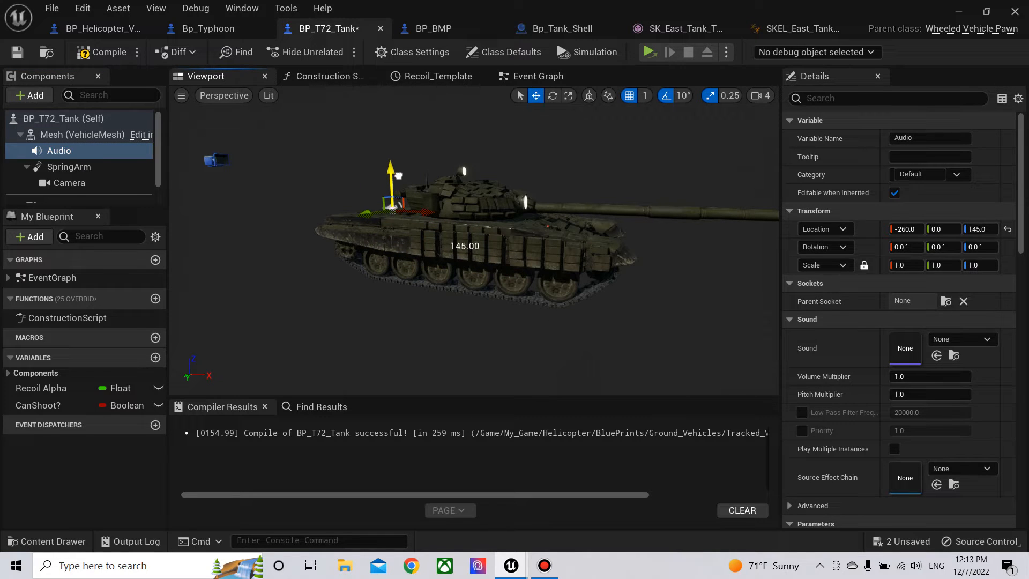
{"action": "left_click", "coordinate": [102, 52]}
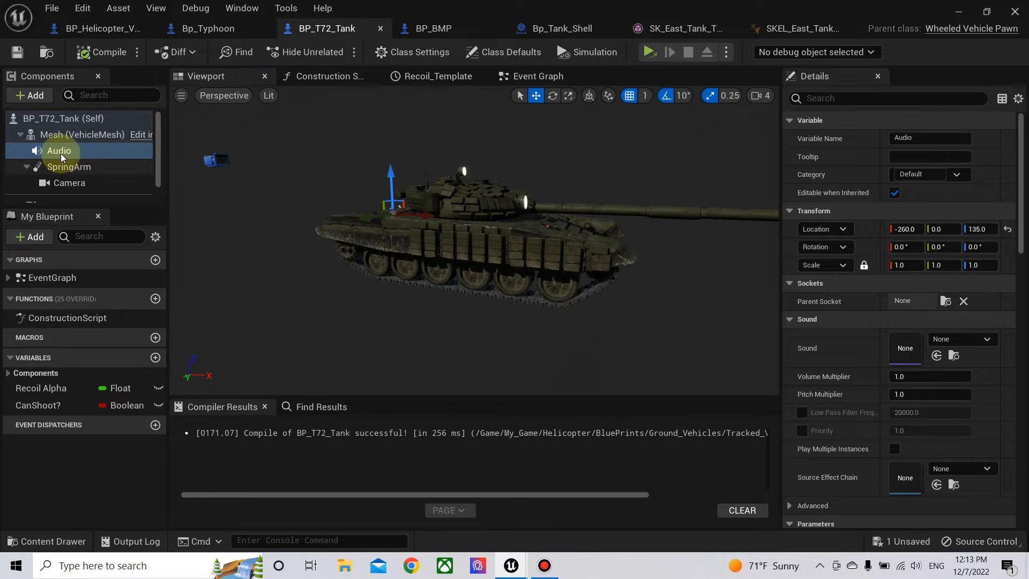
- Return to the level editor and preview the Tank_Tracks_Cue and T72_Shot_Cue sounds in the Tank_Sounds folder
{"action": "left_click", "coordinate": [958, 11]}
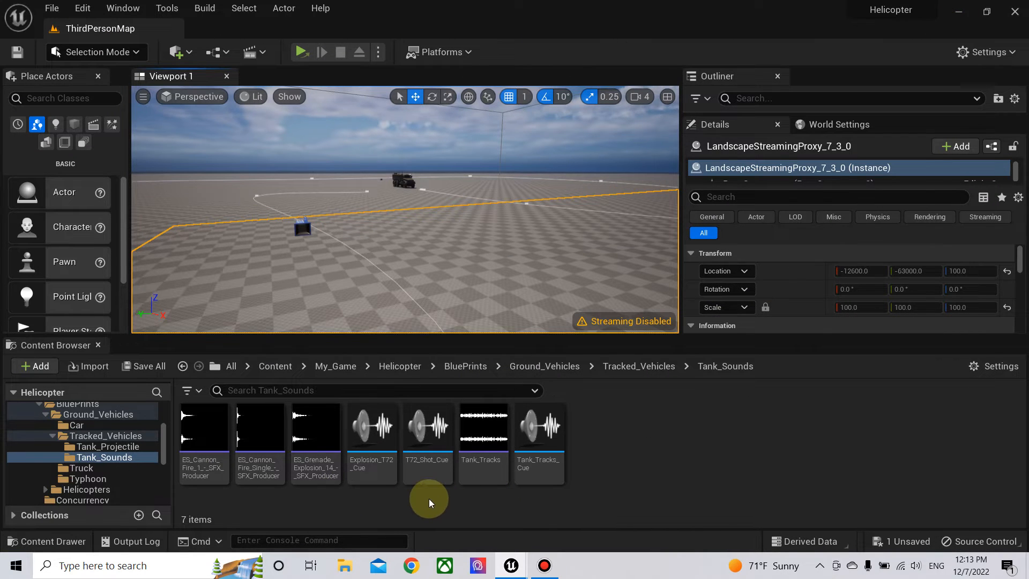
{"action": "mouse_move", "coordinate": [542, 426]}
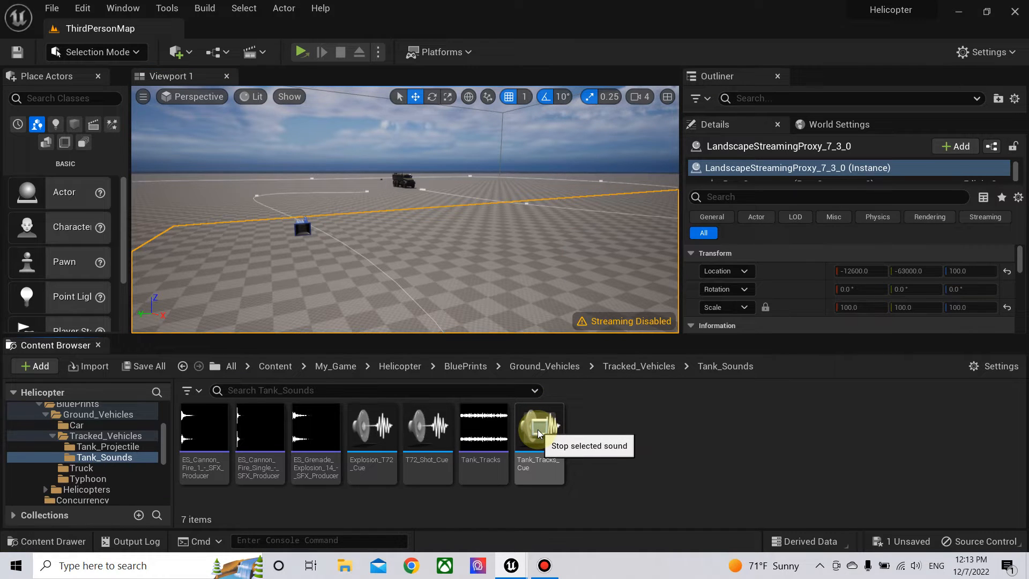
{"action": "left_click", "coordinate": [428, 429]}
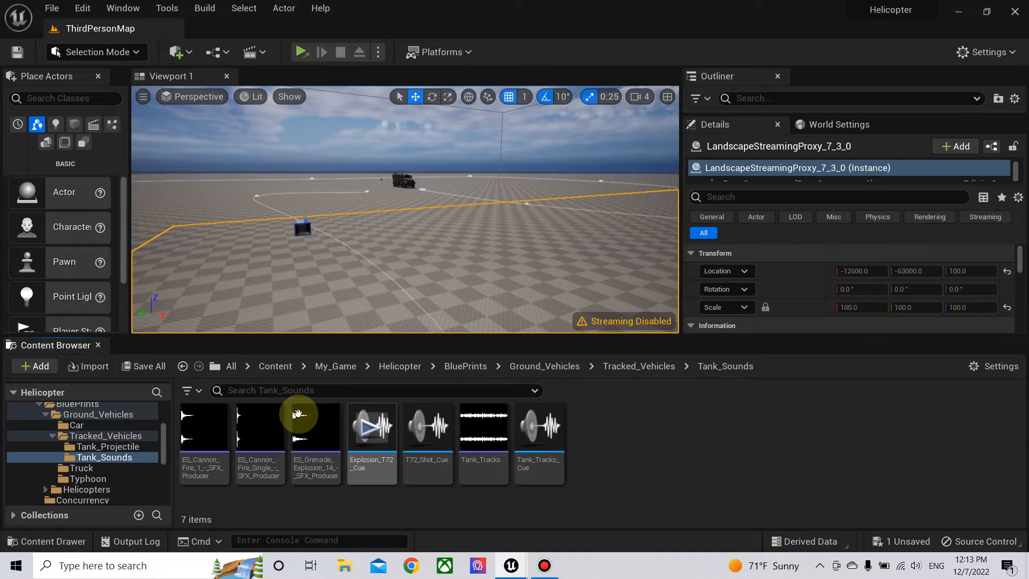
- Browse the project content through Helicopter, BluePrints and Ground_Vehicles to the Tracked_Vehicles folder
{"action": "left_click", "coordinate": [181, 366]}
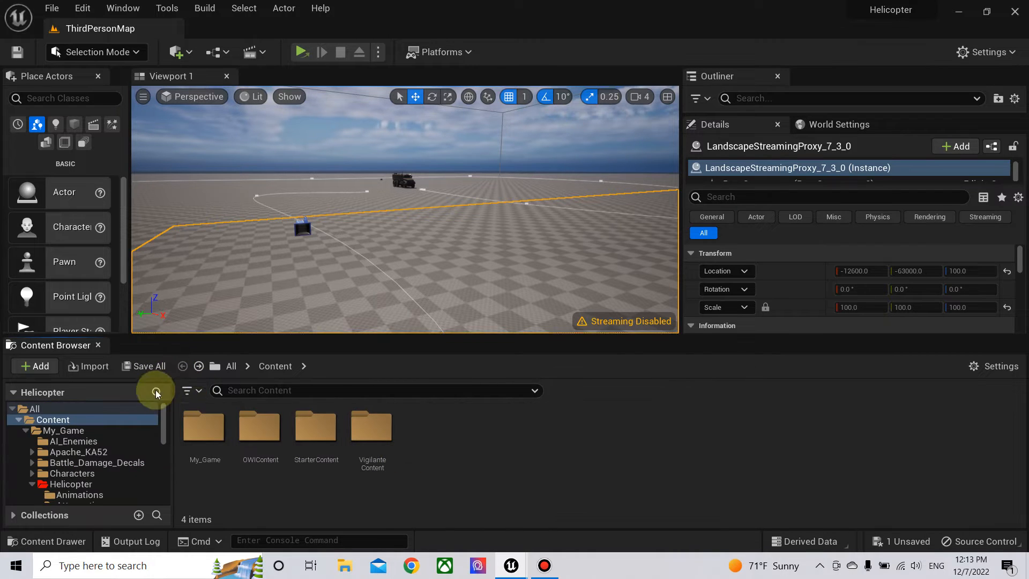
{"action": "scroll", "coordinate": [73, 486], "scroll_direction": "down", "scroll_amount": 2}
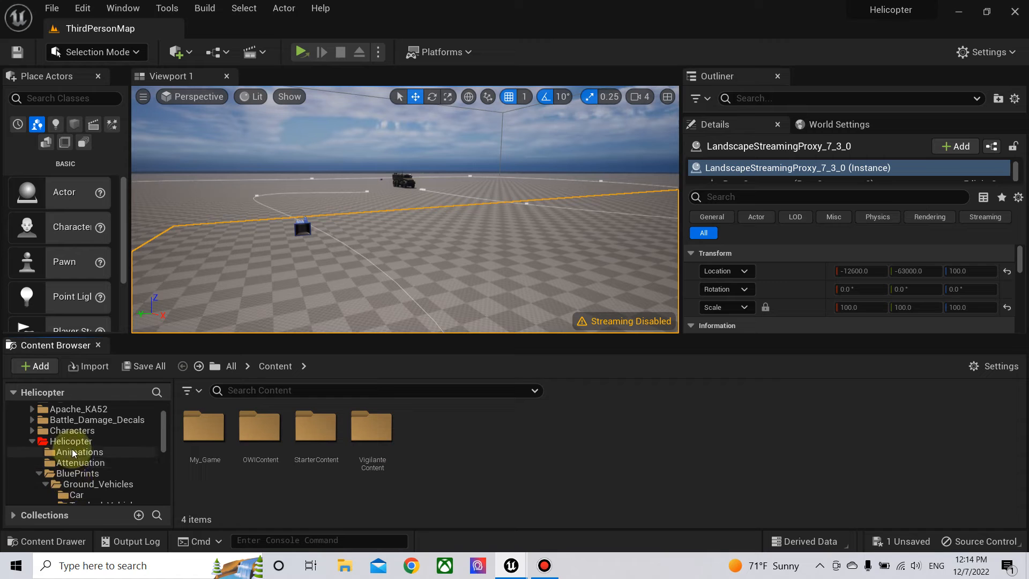
{"action": "left_click", "coordinate": [70, 441]}
{"action": "left_click", "coordinate": [314, 445]}
{"action": "double_click", "coordinate": [314, 445]}
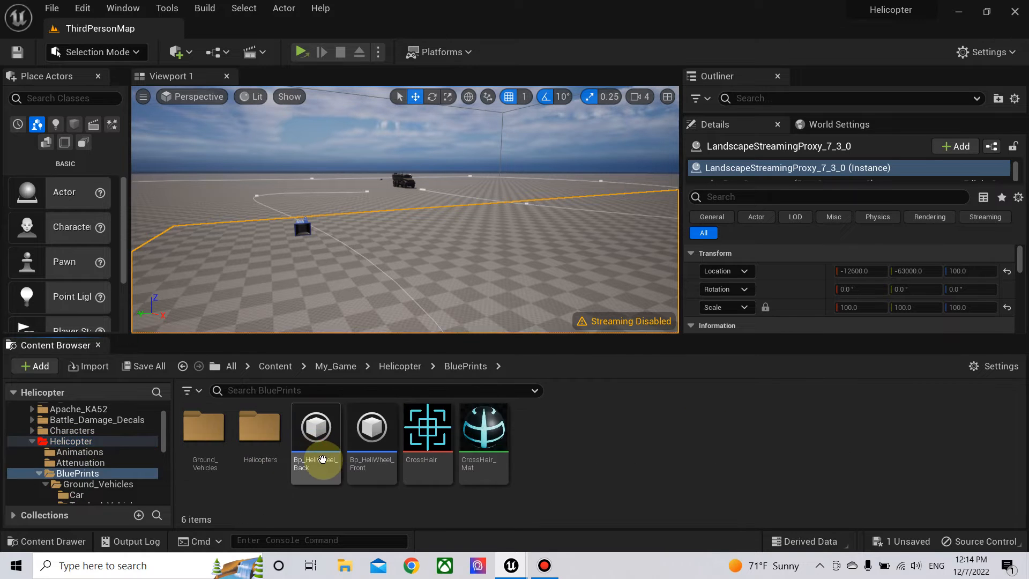
{"action": "double_click", "coordinate": [202, 434]}
{"action": "left_click", "coordinate": [251, 439]}
{"action": "double_click", "coordinate": [250, 439]}
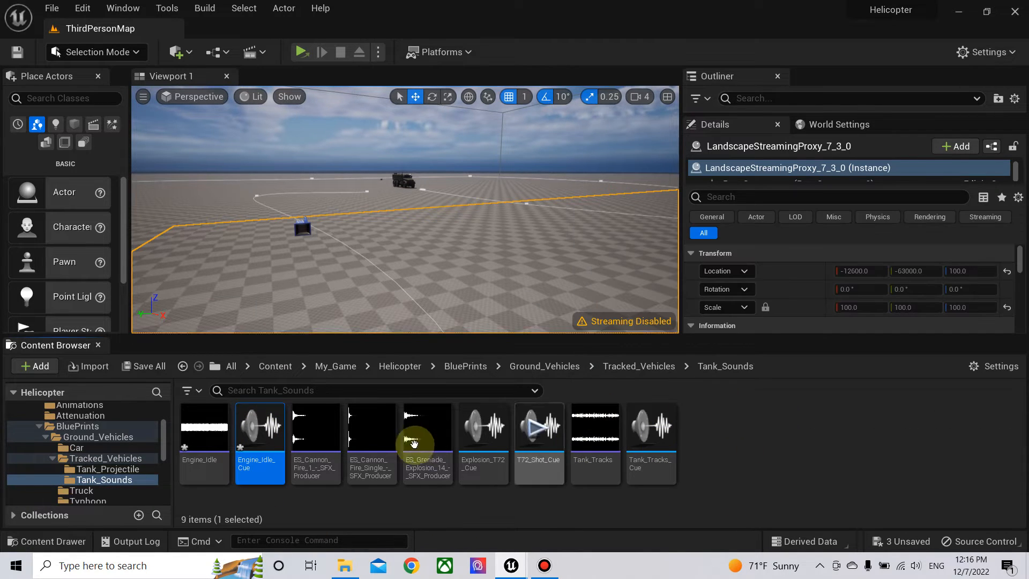
- Save BP_T72_Tank, Engine_Idle and Engine_Idle_Cue, and preview the Engine_Idle_Cue sound
{"action": "mouse_move", "coordinate": [267, 443]}
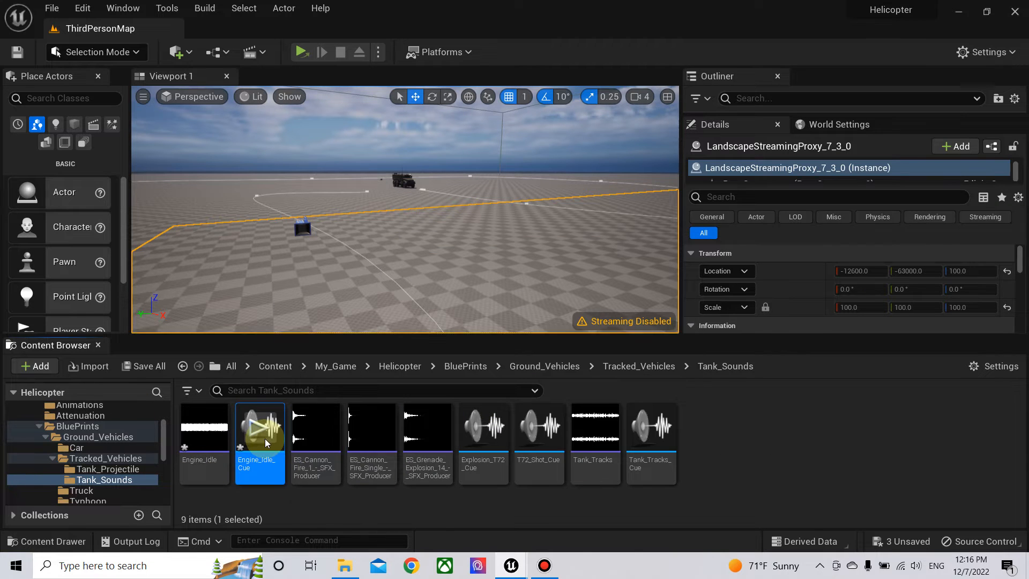
{"action": "left_click", "coordinate": [137, 368]}
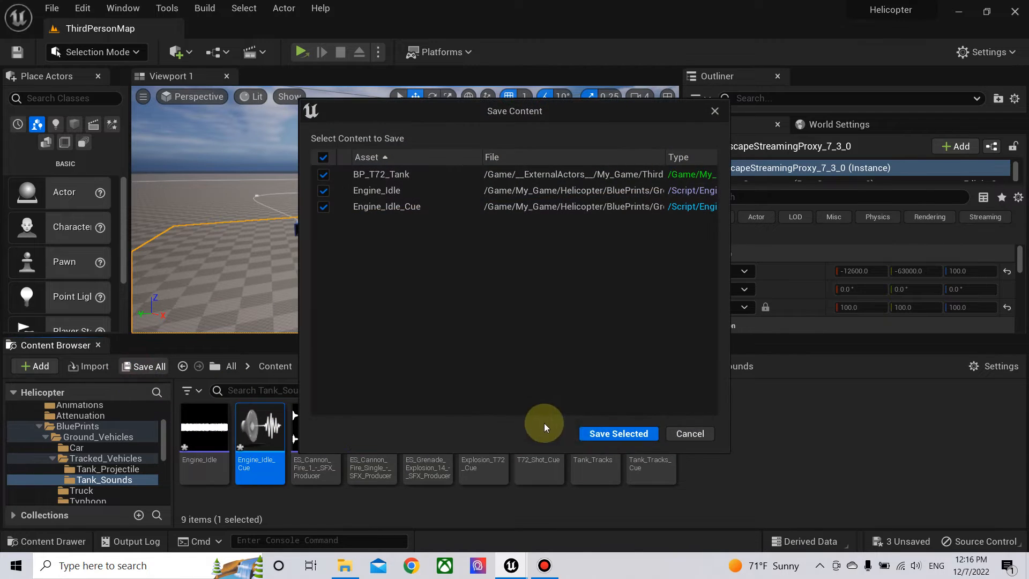
{"action": "left_click", "coordinate": [611, 432]}
{"action": "left_click", "coordinate": [258, 438]}
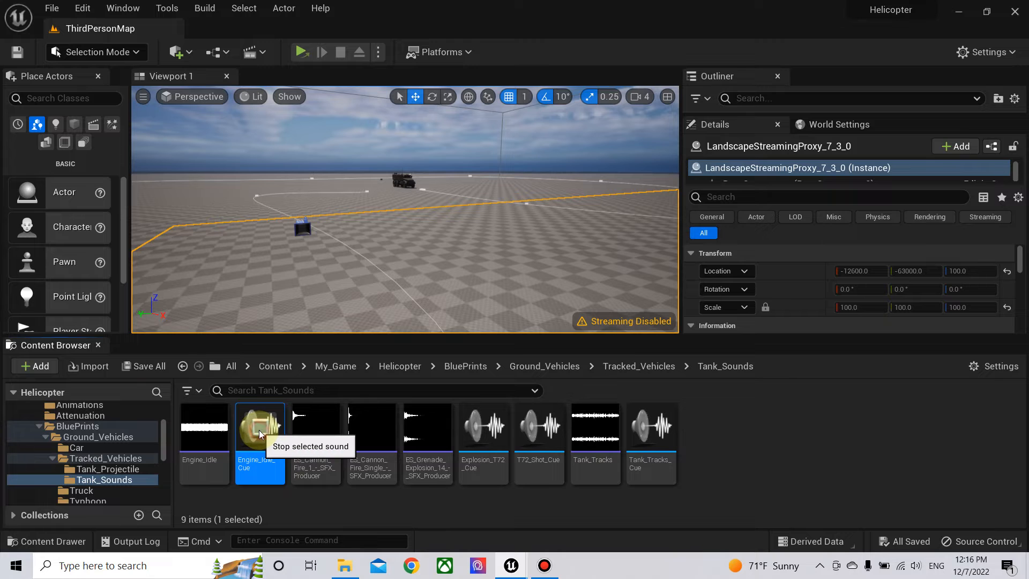
- Open Engine_Idle_Cue, move the Engine_Idle Wave Player node farther from Output, and enable its looping
{"action": "double_click", "coordinate": [264, 453]}
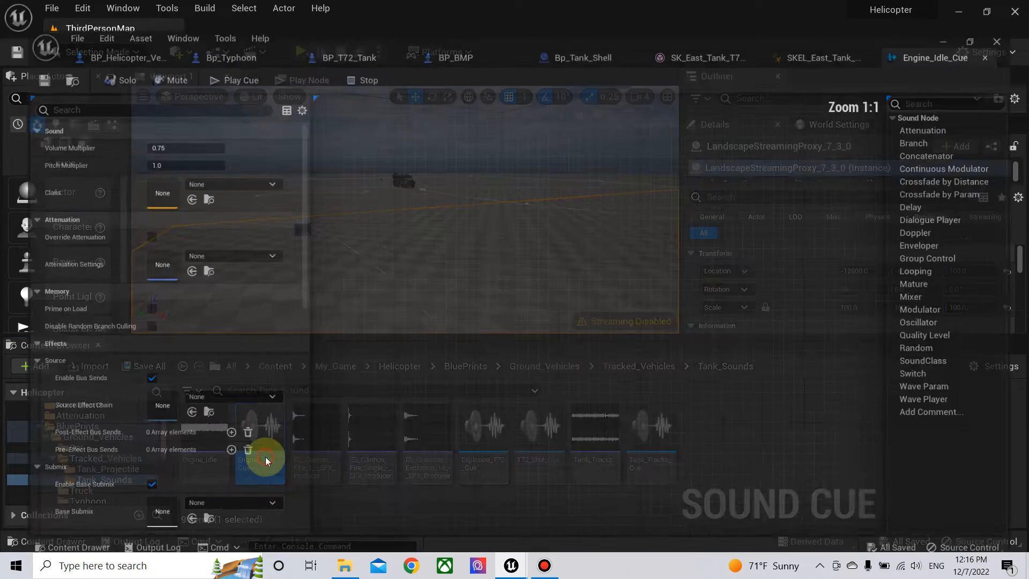
{"action": "right_click_drag", "start_coordinate": [568, 375], "coordinate": [644, 372]}
{"action": "left_click_drag", "start_coordinate": [655, 335], "coordinate": [410, 338]}
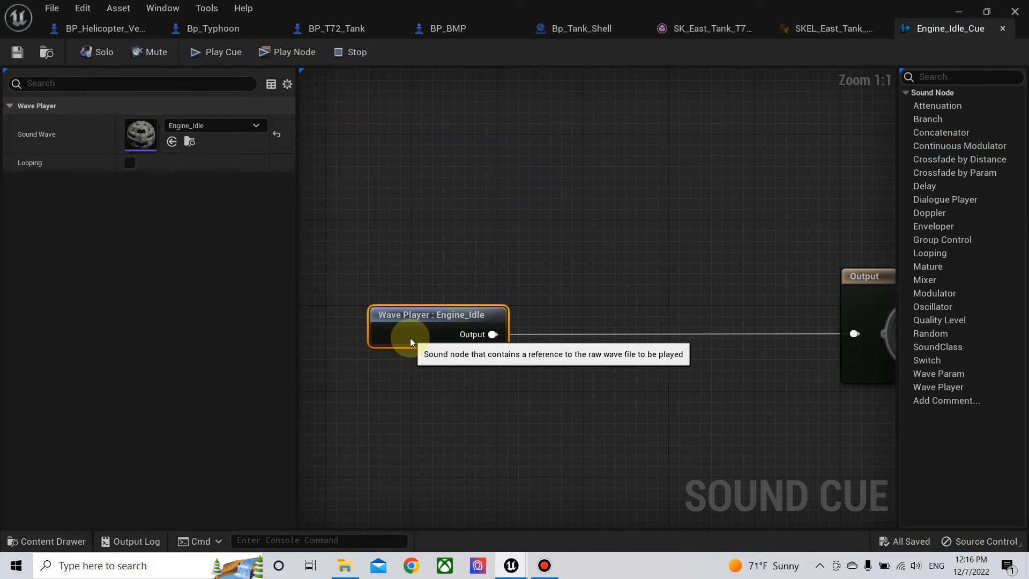
{"action": "left_click", "coordinate": [129, 163]}
- Insert a Continuous Modulator node between the looping Engine_Idle wave player and Output, aligned with the wave player
{"action": "left_click_drag", "start_coordinate": [529, 334], "coordinate": [606, 316]}
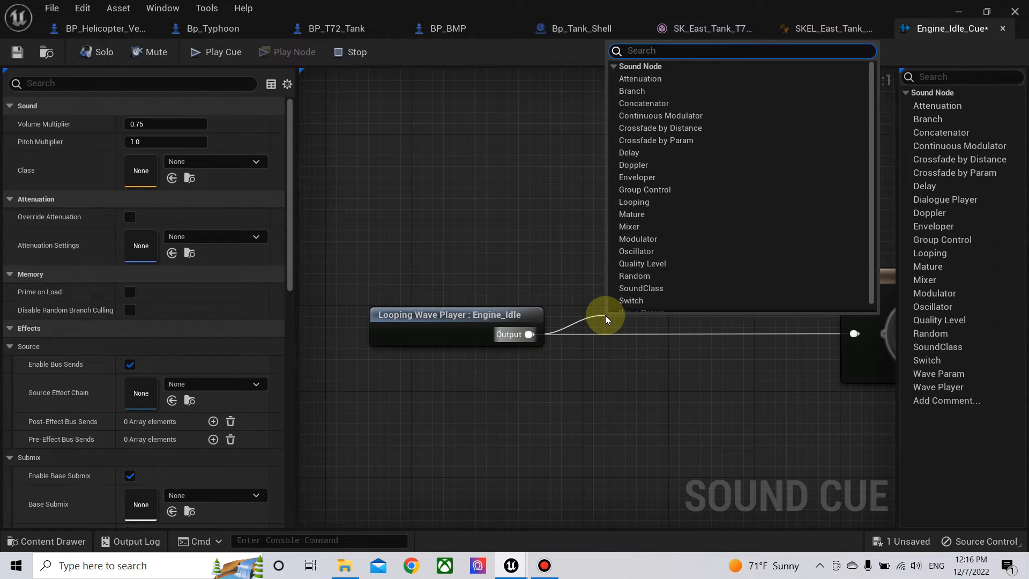
{"action": "type", "text": "con"}
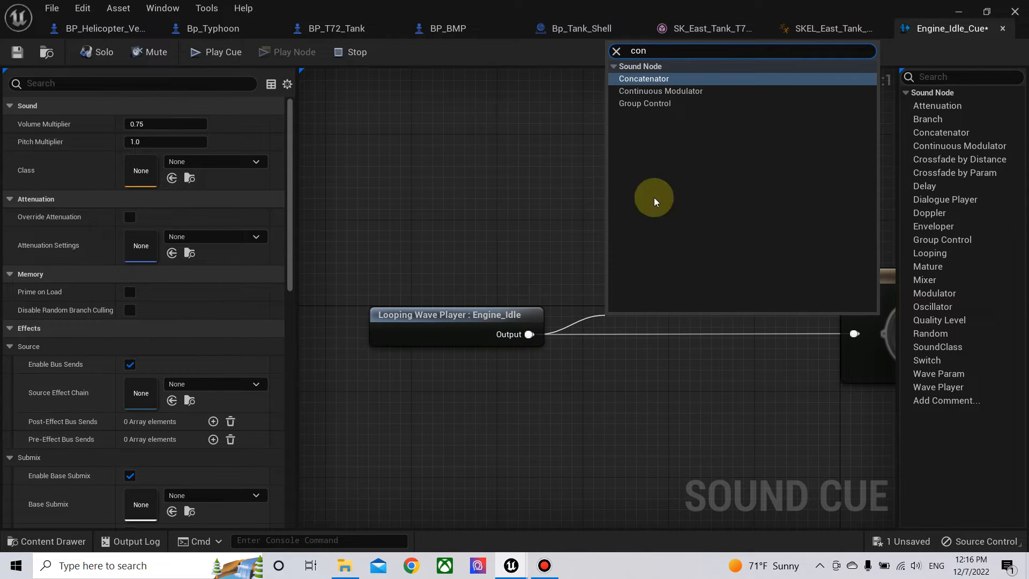
{"action": "left_click", "coordinate": [675, 91]}
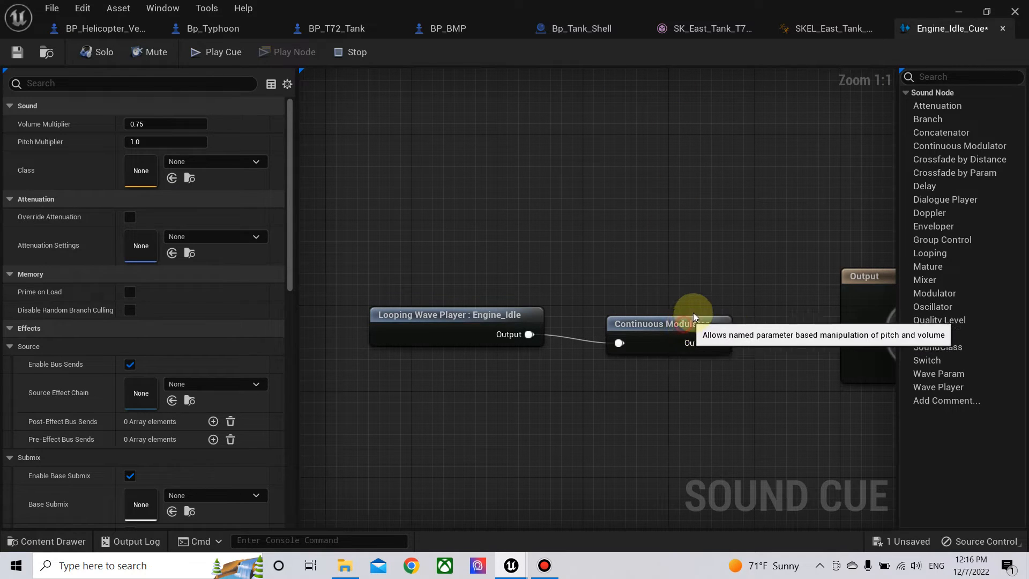
{"action": "left_click_drag", "start_coordinate": [684, 321], "coordinate": [693, 312]}
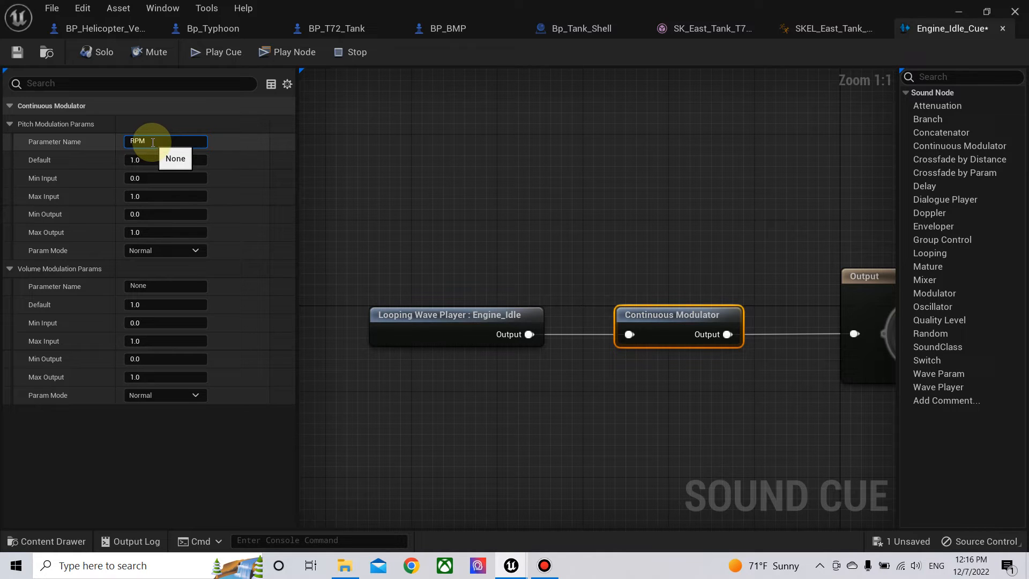
- Name both the pitch and volume modulation parameters of the Continuous Modulator RPM
{"action": "left_click", "coordinate": [146, 287]}
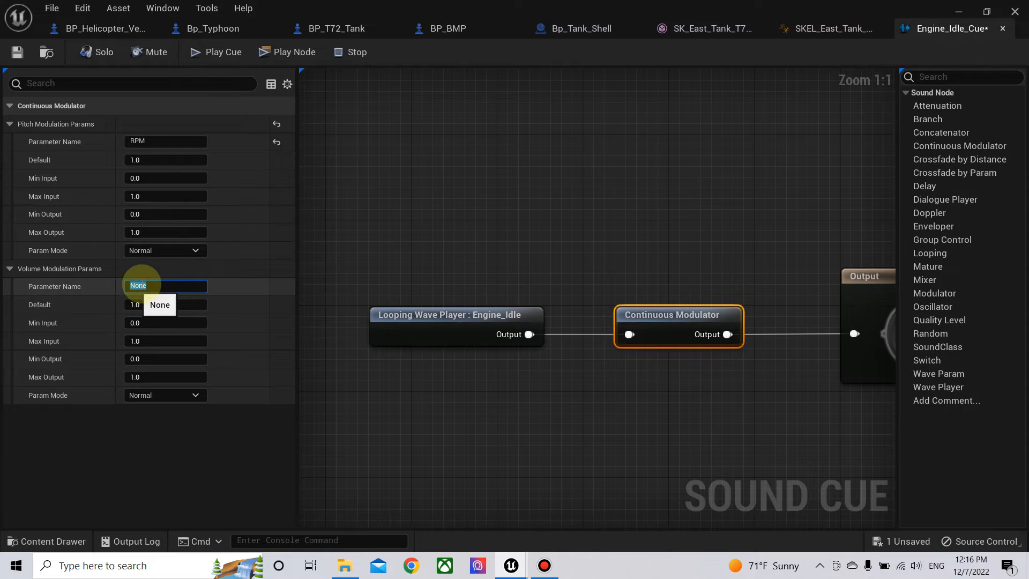
{"action": "type", "text": "RPM"}
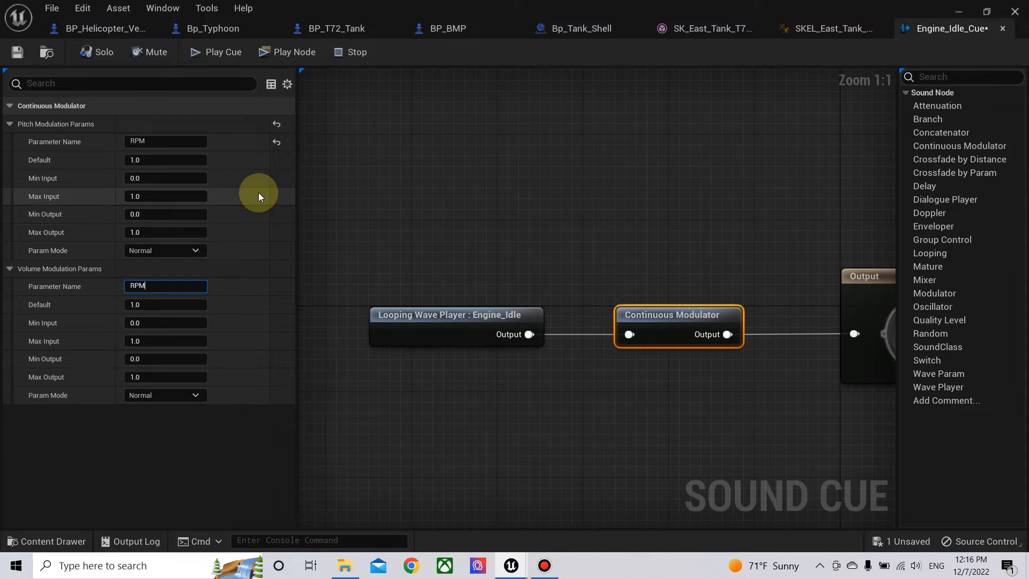
{"action": "left_click", "coordinate": [380, 217]}
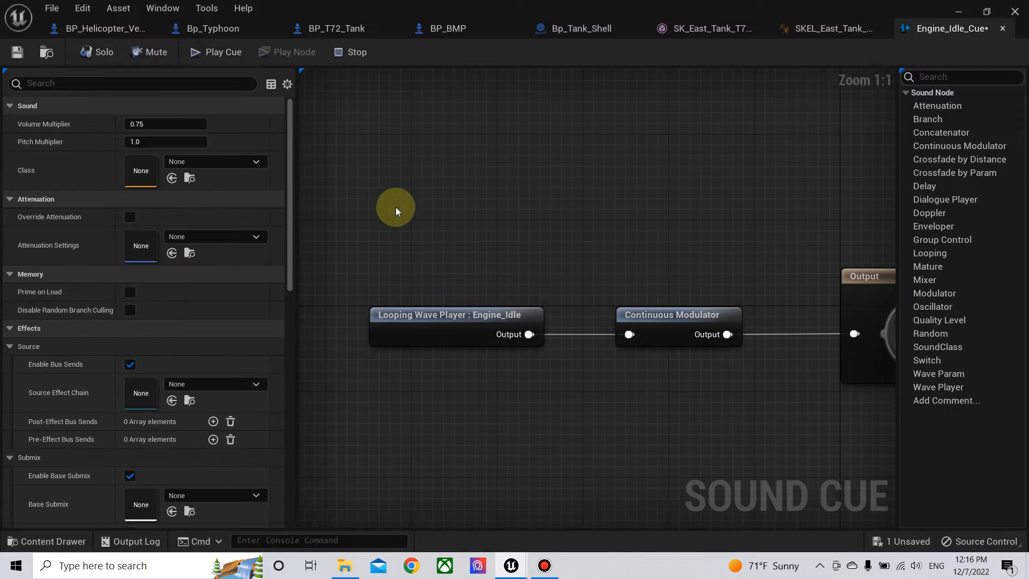
{"action": "left_click", "coordinate": [689, 328]}
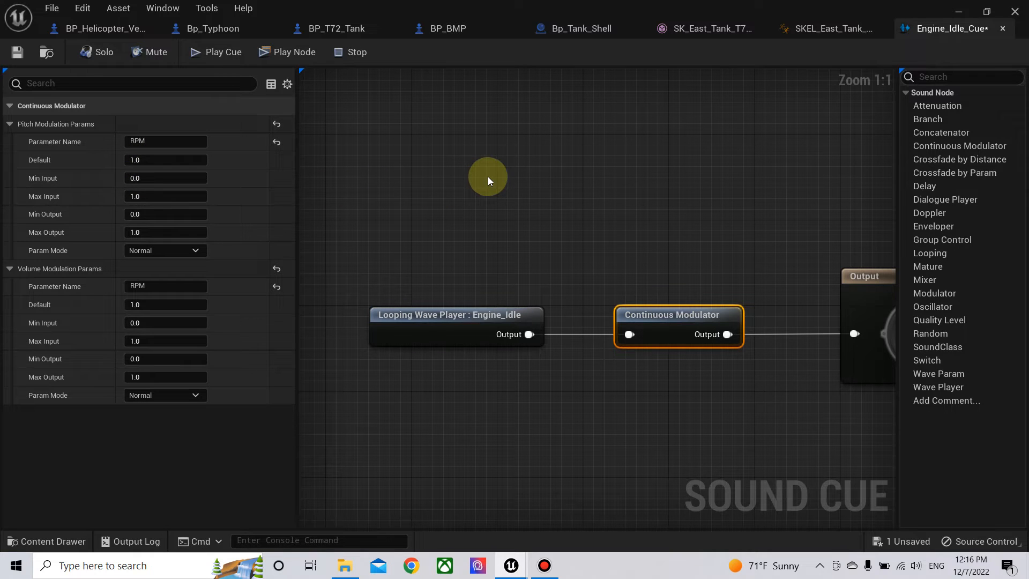
- In BP_T72_Tank, set the Engine Idle RPM in the Chaos wheeled vehicle movement component's engine setup to 800 and compile
{"action": "left_click", "coordinate": [342, 27]}
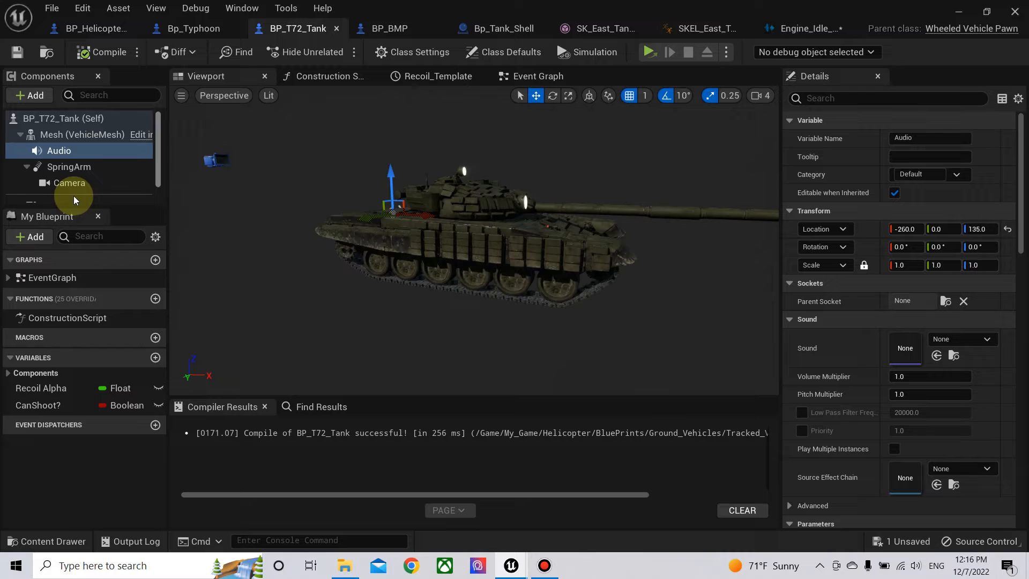
{"action": "scroll", "coordinate": [60, 191], "scroll_direction": "down", "scroll_amount": 1}
{"action": "left_click", "coordinate": [60, 178]}
{"action": "scroll", "coordinate": [826, 304], "scroll_direction": "down", "scroll_amount": 5}
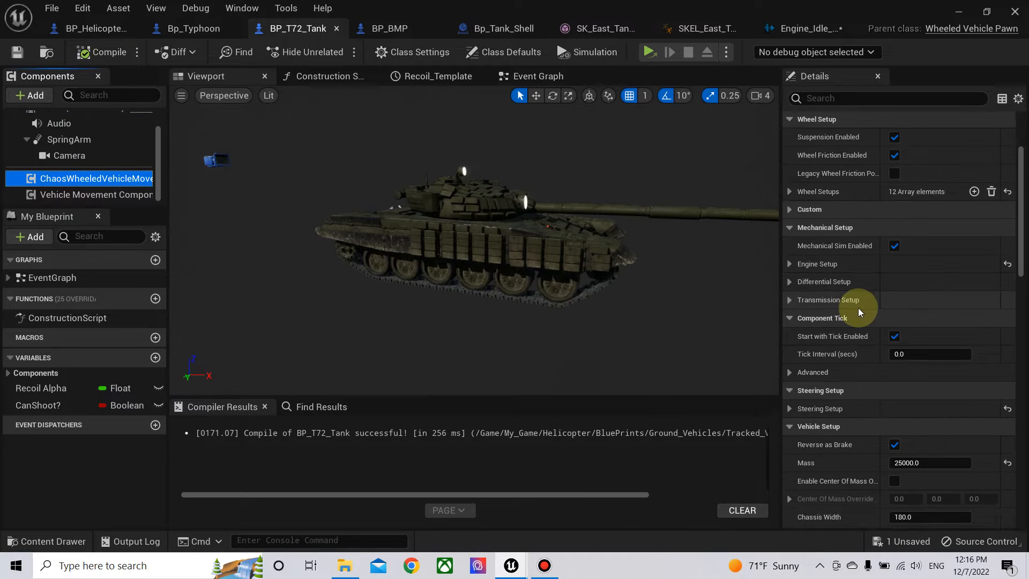
{"action": "scroll", "coordinate": [858, 307], "scroll_direction": "up", "scroll_amount": 1}
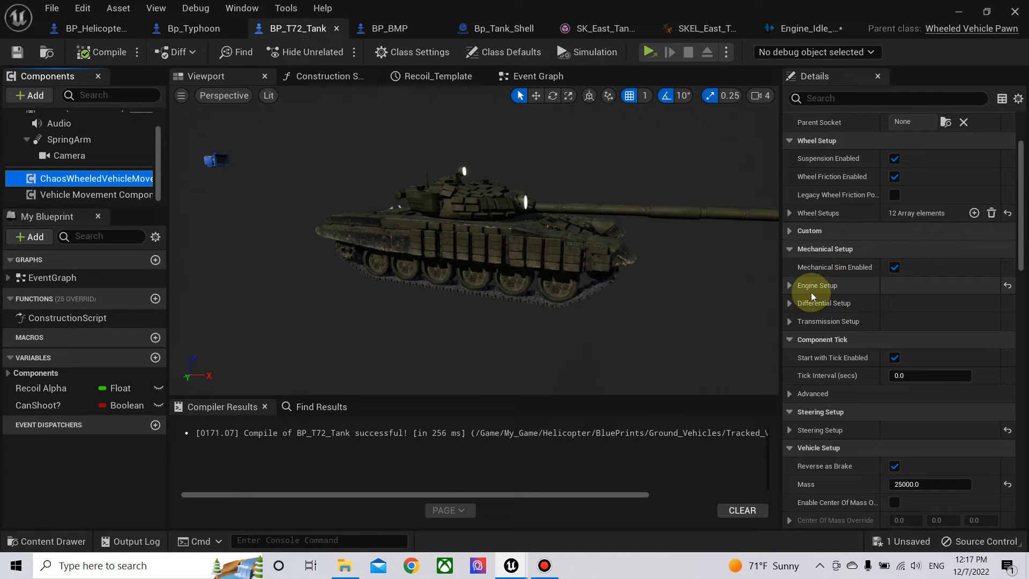
{"action": "left_click", "coordinate": [791, 286]}
{"action": "scroll", "coordinate": [814, 303], "scroll_direction": "down", "scroll_amount": 3}
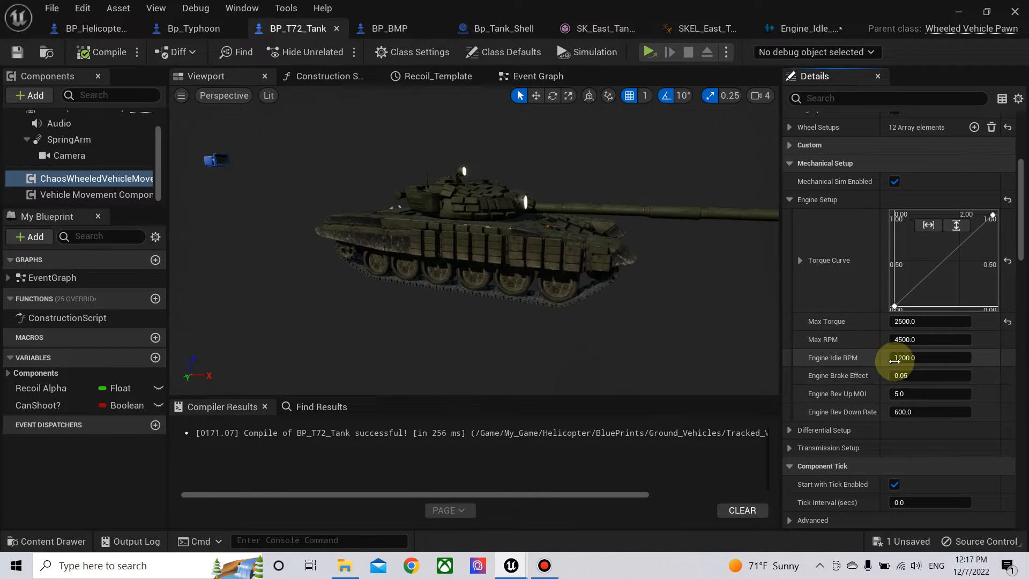
{"action": "left_click", "coordinate": [933, 358]}
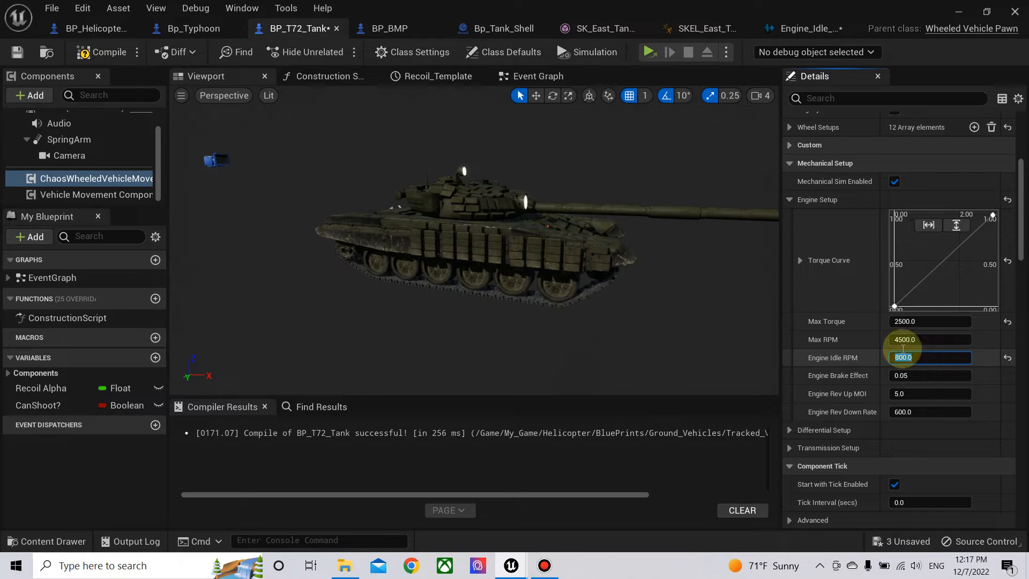
{"action": "left_click", "coordinate": [94, 52]}
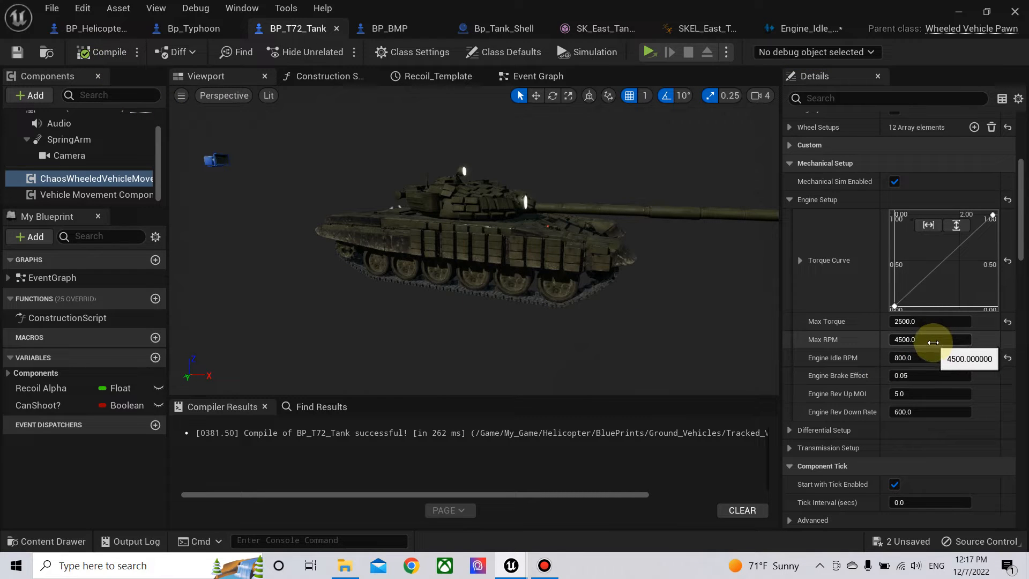
- Set the time of the engine torque curve's end key to 5, close the curve editor and compile
{"action": "double_click", "coordinate": [938, 272]}
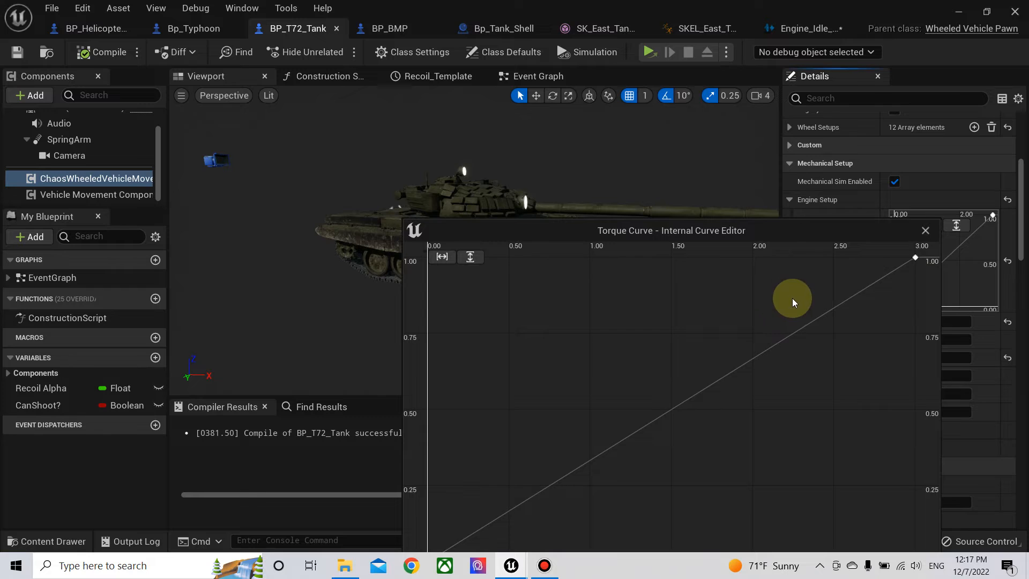
{"action": "left_click_drag", "start_coordinate": [797, 227], "coordinate": [682, 147]}
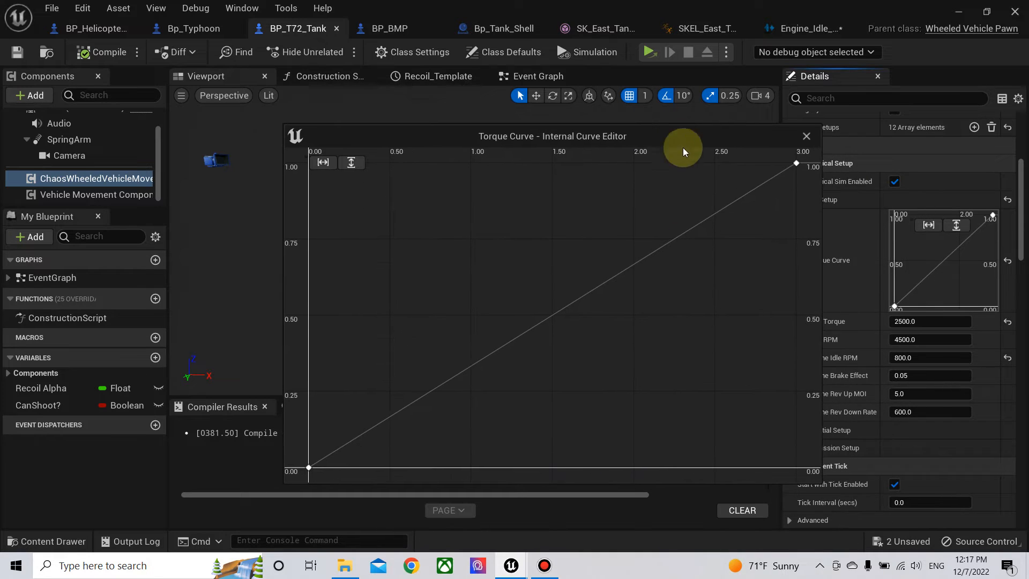
{"action": "left_click", "coordinate": [795, 163]}
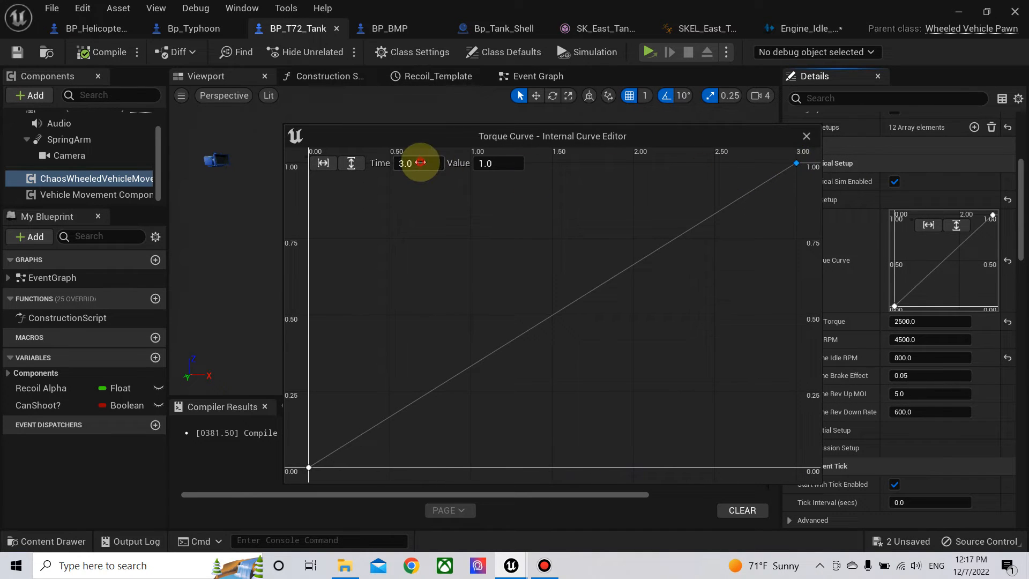
{"action": "type", "text": "5"}
{"action": "key", "text": "Return"}
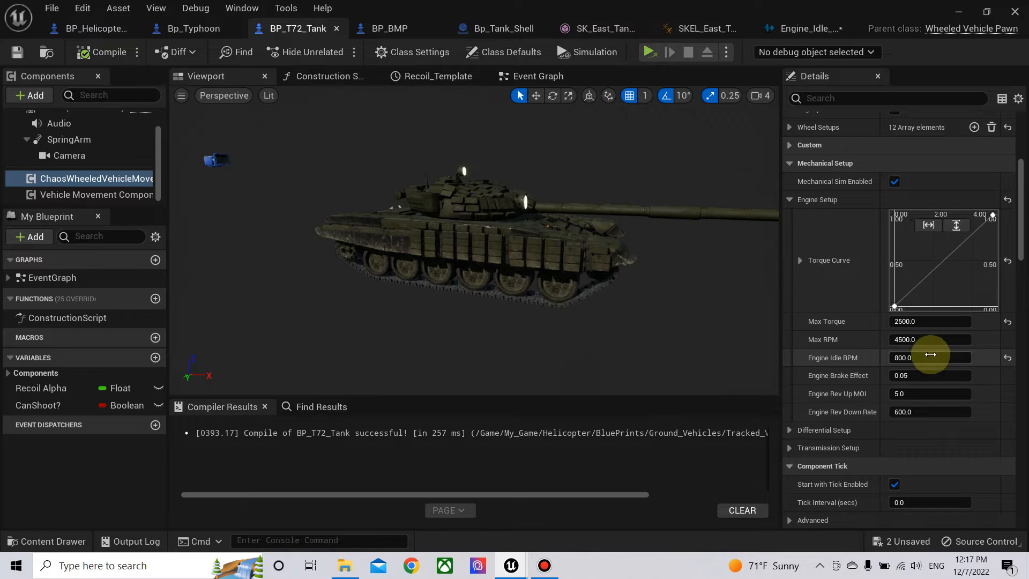
- In Engine_Idle_Cue, set the Continuous Modulator's pitch modulation Max Input to 5000
{"action": "left_click", "coordinate": [812, 29]}
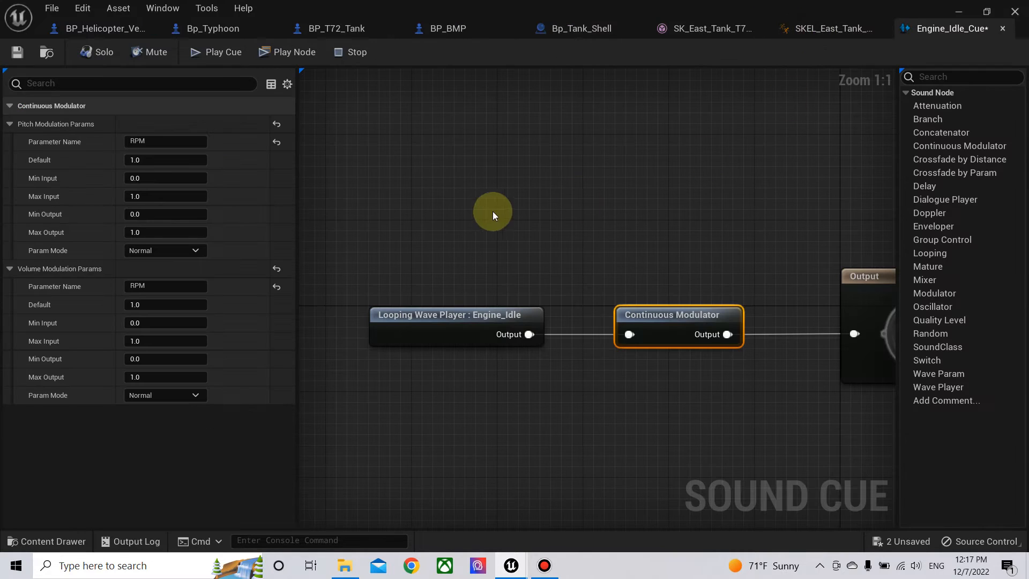
{"action": "left_click", "coordinate": [156, 179]}
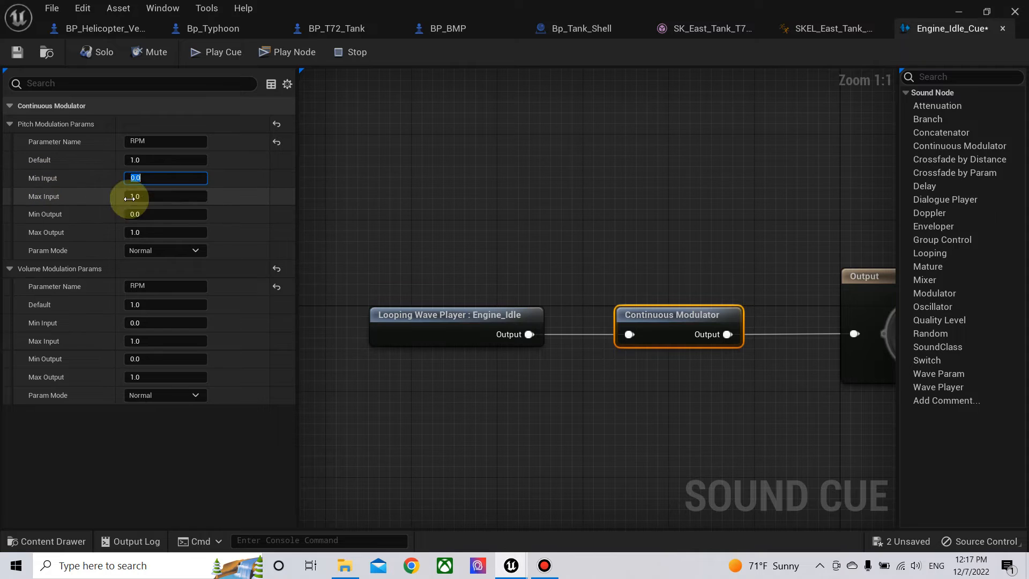
{"action": "left_click_drag", "start_coordinate": [129, 198], "coordinate": [145, 198]}
{"action": "type", "text": "5000"}
{"action": "key", "text": "Return"}
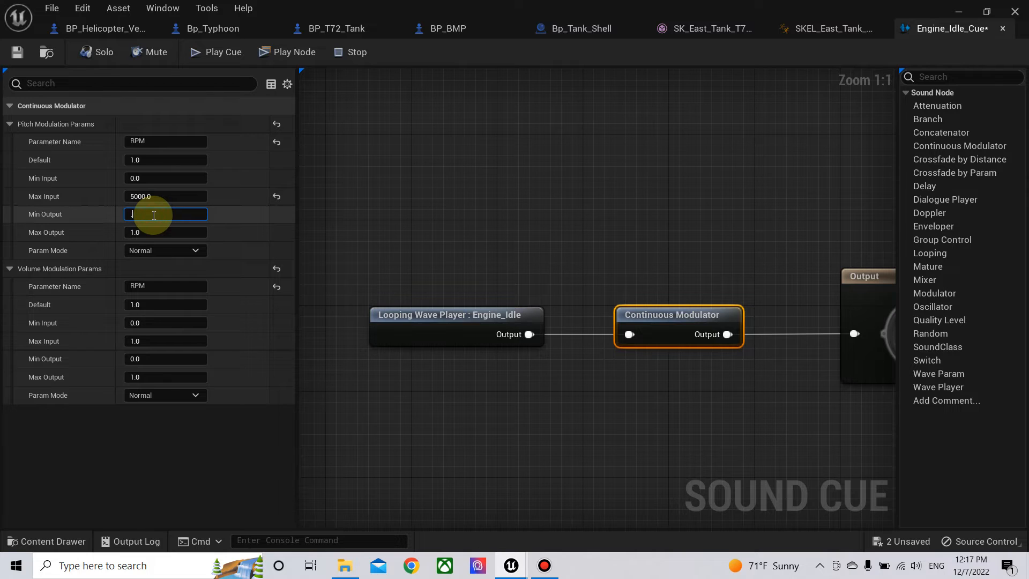
- Set the pitch modulation's Min Output to 0.7 and Max Output to 1.5, and save the cue
{"action": "left_click", "coordinate": [156, 215]}
{"action": "type", "text": ".7"}
{"action": "key", "text": "Return"}
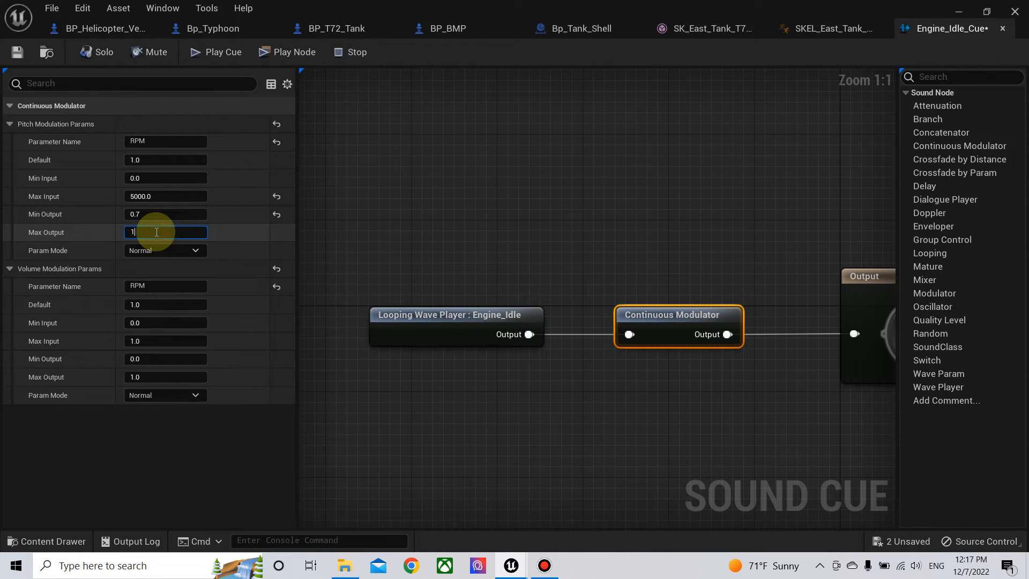
{"action": "left_click", "coordinate": [156, 232]}
{"action": "type", "text": "1.5"}
{"action": "key", "text": "Return"}
{"action": "left_click", "coordinate": [17, 52]}
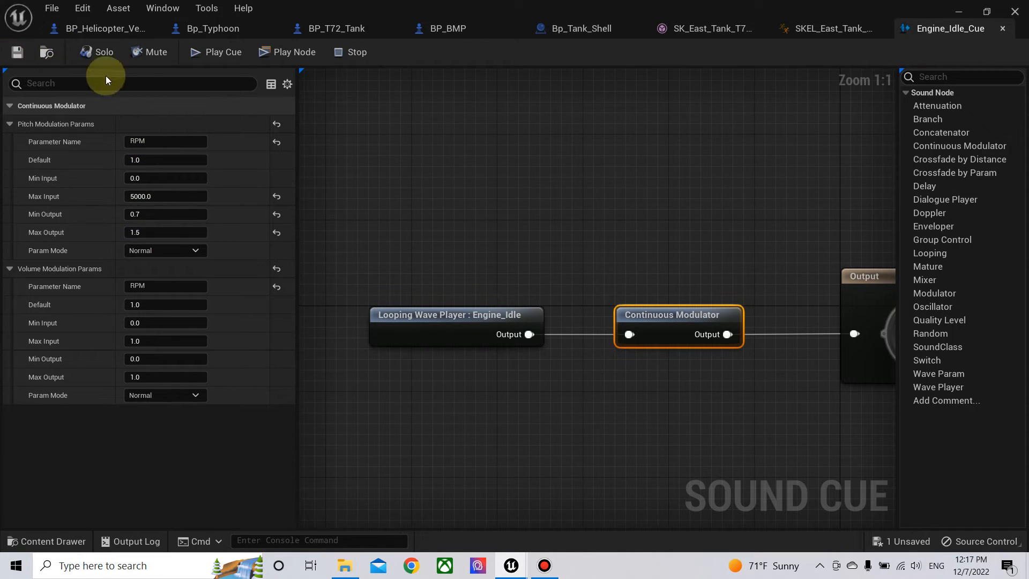
- Play the cue while varying the pitch modulation's Default value, set its Max Output to 2, and stop playback
{"action": "left_click", "coordinate": [212, 53]}
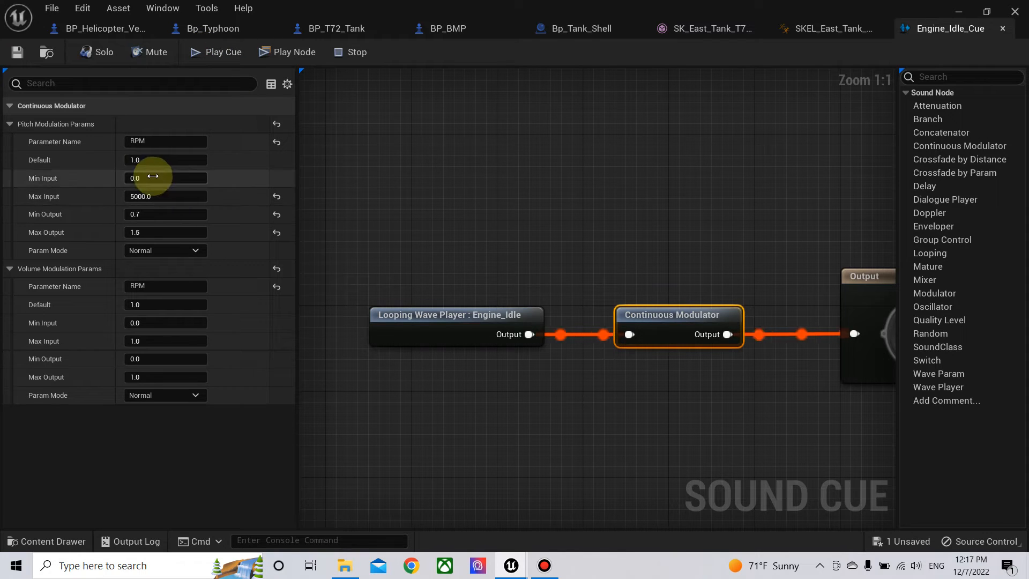
{"action": "left_click_drag", "start_coordinate": [138, 160], "coordinate": [177, 160]}
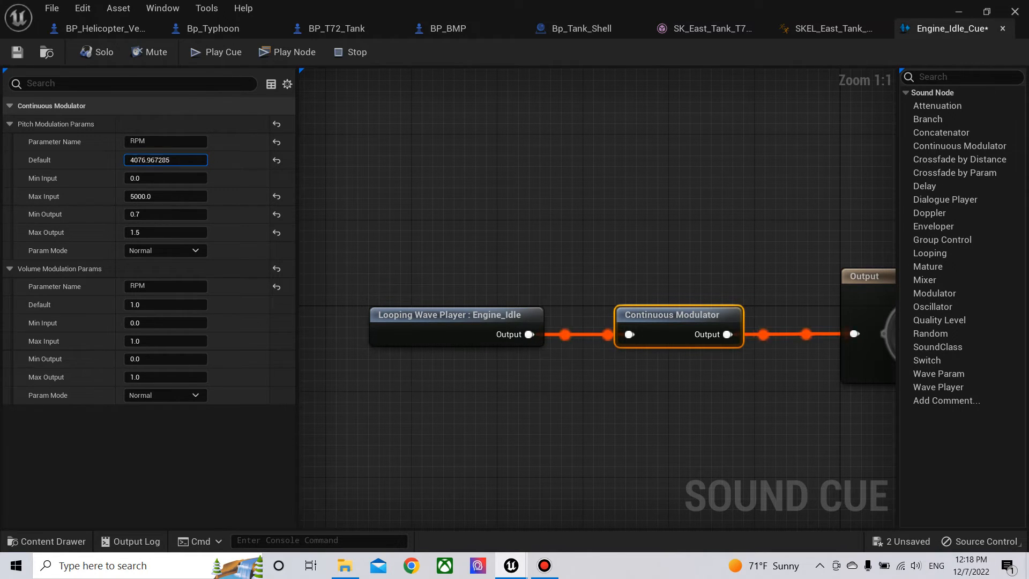
{"action": "left_click_drag", "start_coordinate": [140, 159], "coordinate": [140, 172]}
{"action": "left_click", "coordinate": [145, 231]}
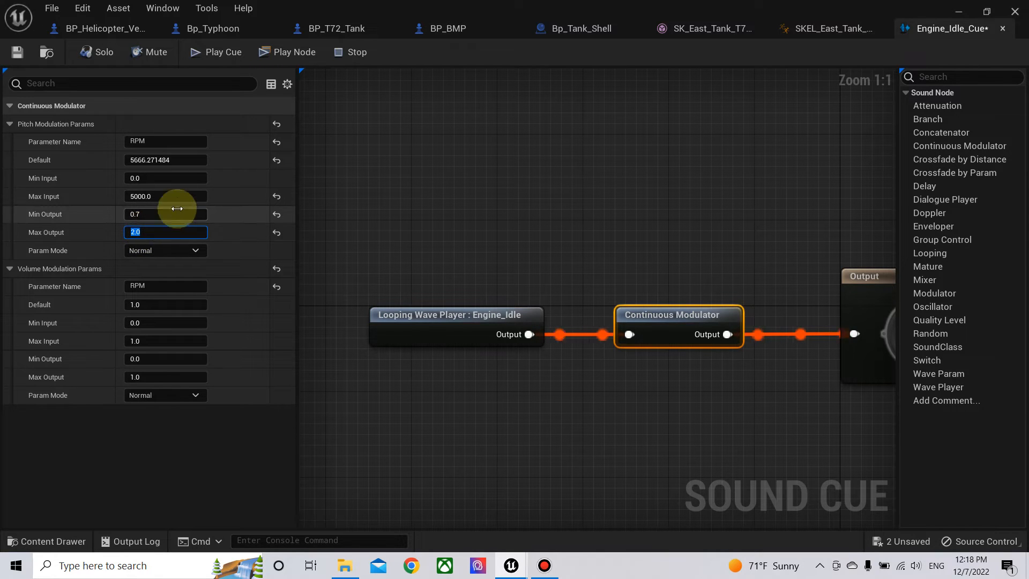
{"action": "mouse_move", "coordinate": [165, 160]}
{"action": "left_mouse_down"}
{"action": "mouse_move", "coordinate": [151, 160]}
{"action": "mouse_move", "coordinate": [165, 161]}
{"action": "left_mouse_up"}
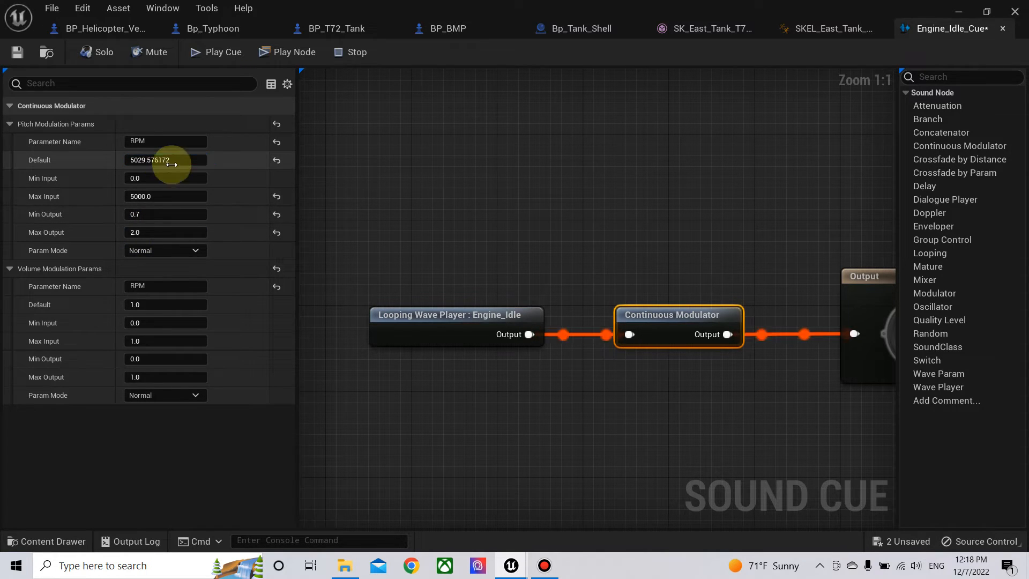
{"action": "left_click", "coordinate": [350, 53]}
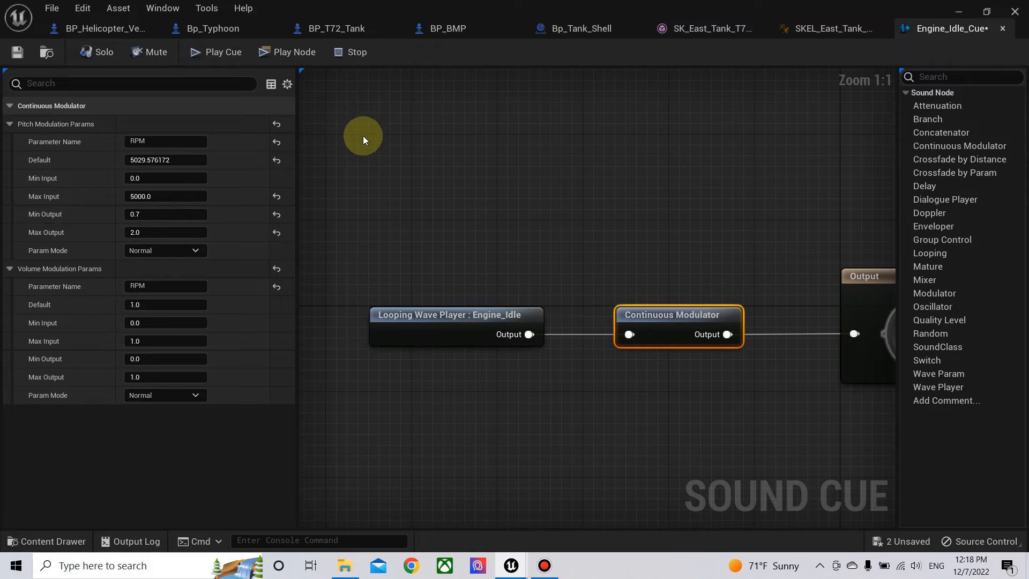
- Set the volume modulation's Max Input to 5000, Min Output to 1 and Max Output to 1.5, and save the cue
{"action": "left_click", "coordinate": [152, 342]}
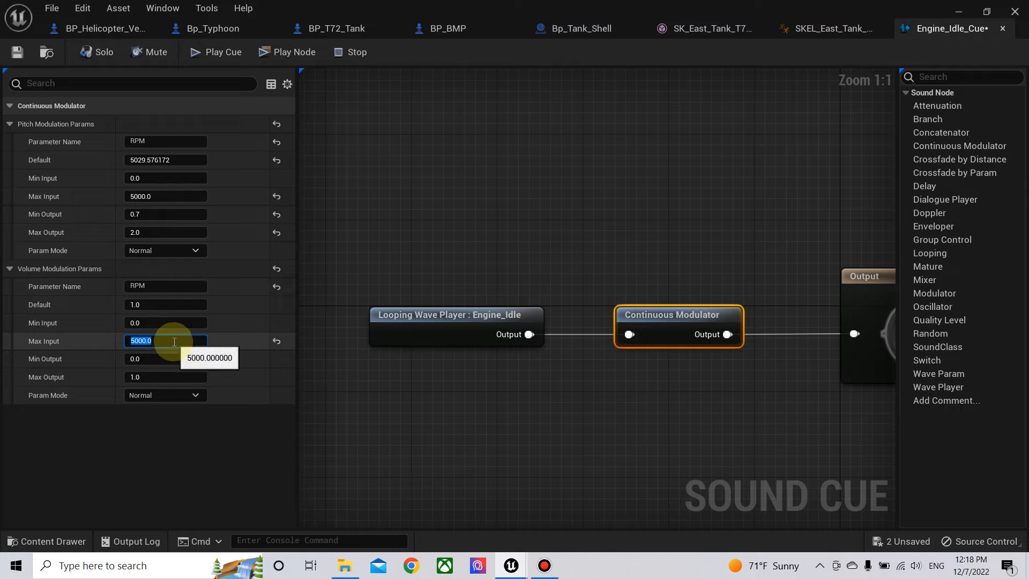
{"action": "left_click", "coordinate": [149, 359]}
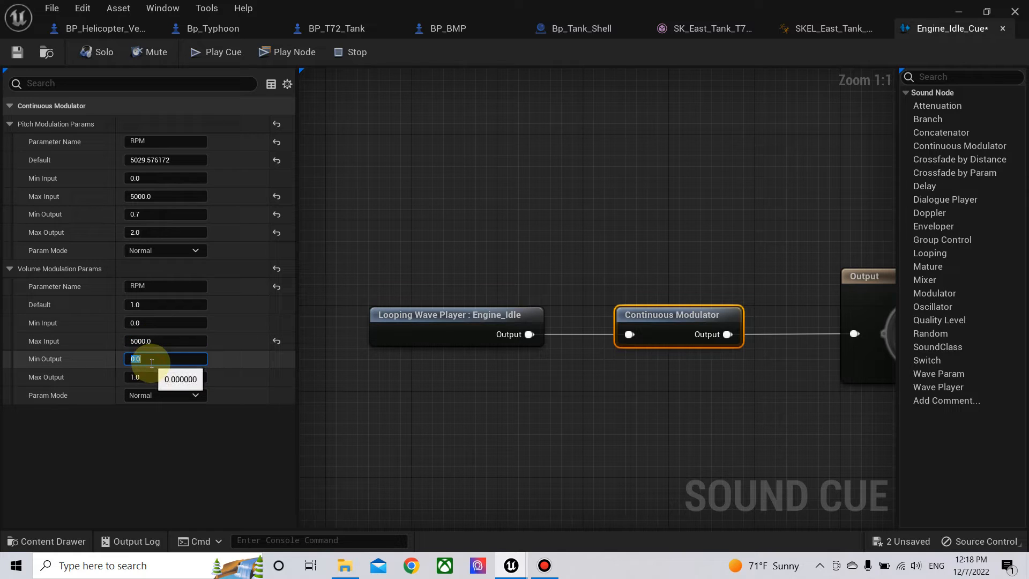
{"action": "type", "text": "1"}
{"action": "key", "text": "Tab"}
{"action": "type", "text": "1"}
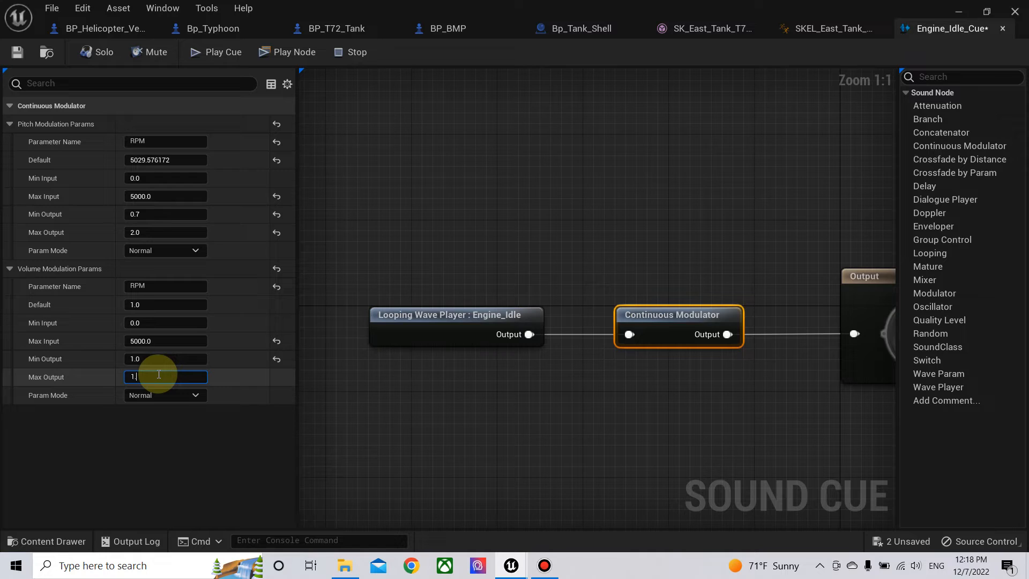
{"action": "type", "text": ".5"}
{"action": "key", "text": "Return"}
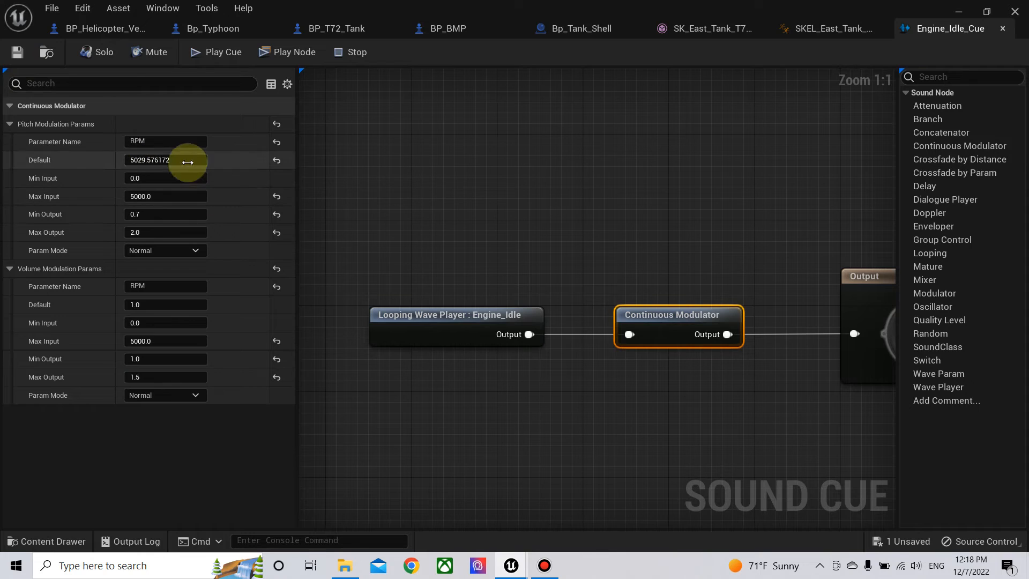
- While playing the cue, adjust Default to about 3566 for pitch and 444 for volume, then stop playback and save
{"action": "left_click", "coordinate": [224, 52]}
{"action": "mouse_move", "coordinate": [171, 160]}
{"action": "left_mouse_down"}
{"action": "mouse_move", "coordinate": [156, 159]}
{"action": "mouse_move", "coordinate": [177, 158]}
{"action": "left_mouse_up"}
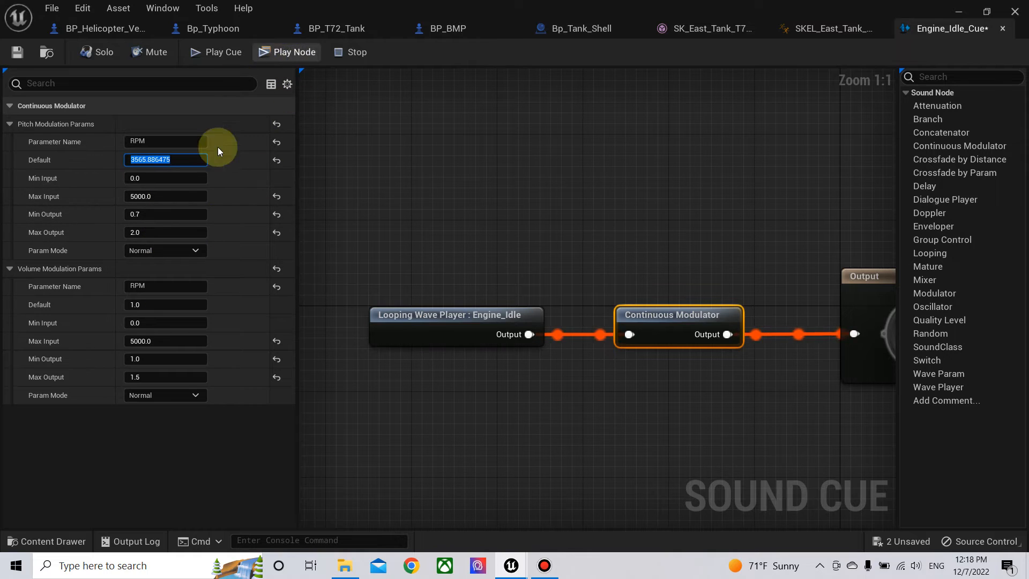
{"action": "mouse_move", "coordinate": [145, 305]}
{"action": "left_mouse_down"}
{"action": "mouse_move", "coordinate": [177, 305]}
{"action": "mouse_move", "coordinate": [144, 302]}
{"action": "left_mouse_up"}
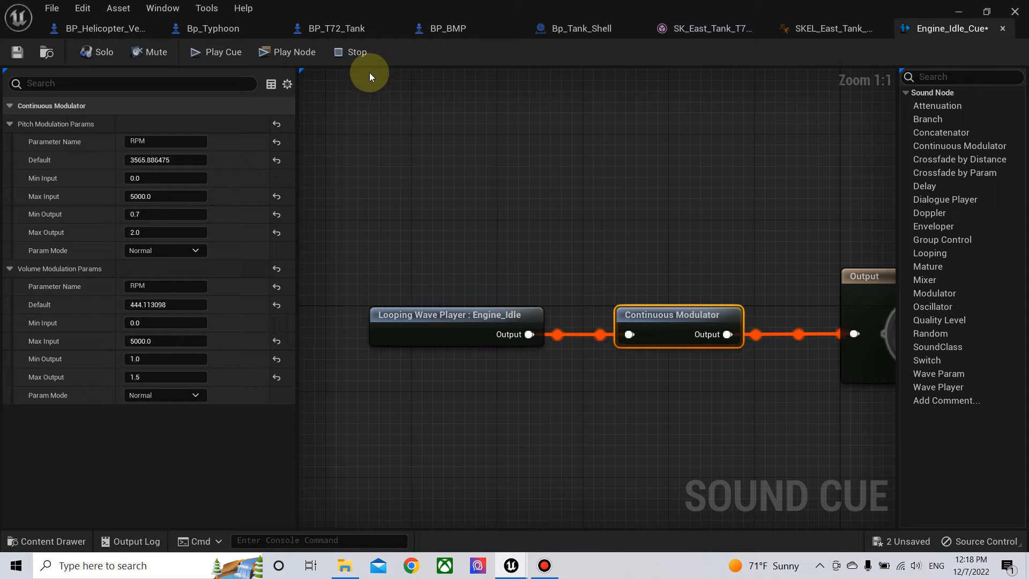
{"action": "left_click", "coordinate": [353, 52]}
{"action": "left_click", "coordinate": [17, 51]}
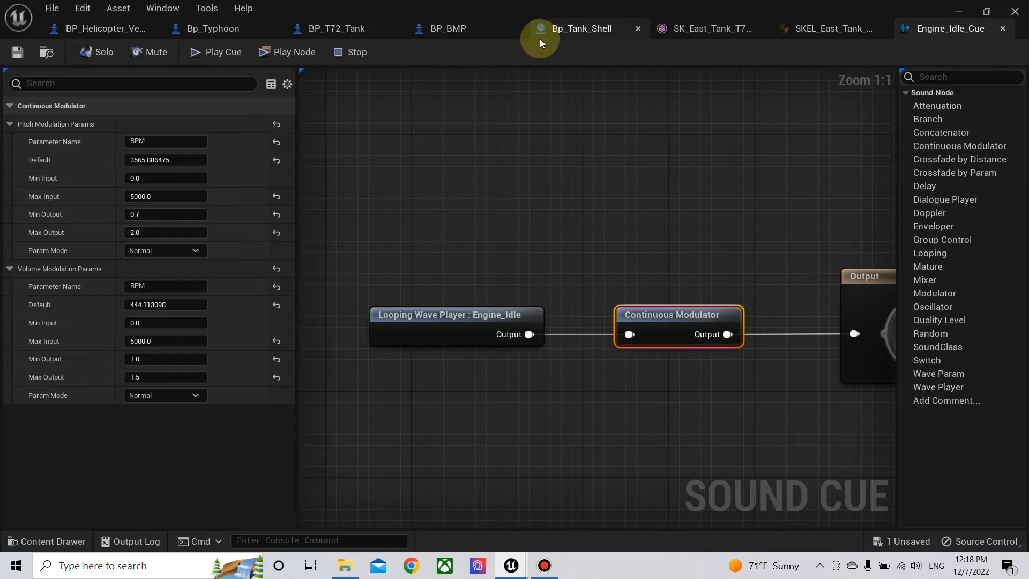
- In BP_T72_Tank, assign Engine_Idle_Cue as the Audio component's sound
{"action": "left_click", "coordinate": [343, 30]}
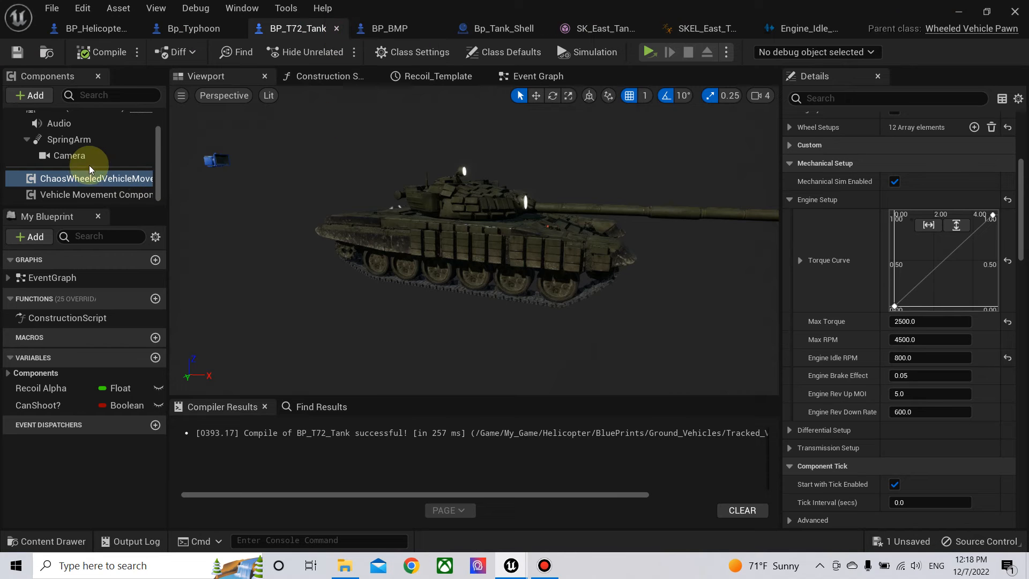
{"action": "scroll", "coordinate": [89, 165], "scroll_direction": "up", "scroll_amount": 2}
{"action": "left_click", "coordinate": [56, 133]}
{"action": "left_click", "coordinate": [63, 153]}
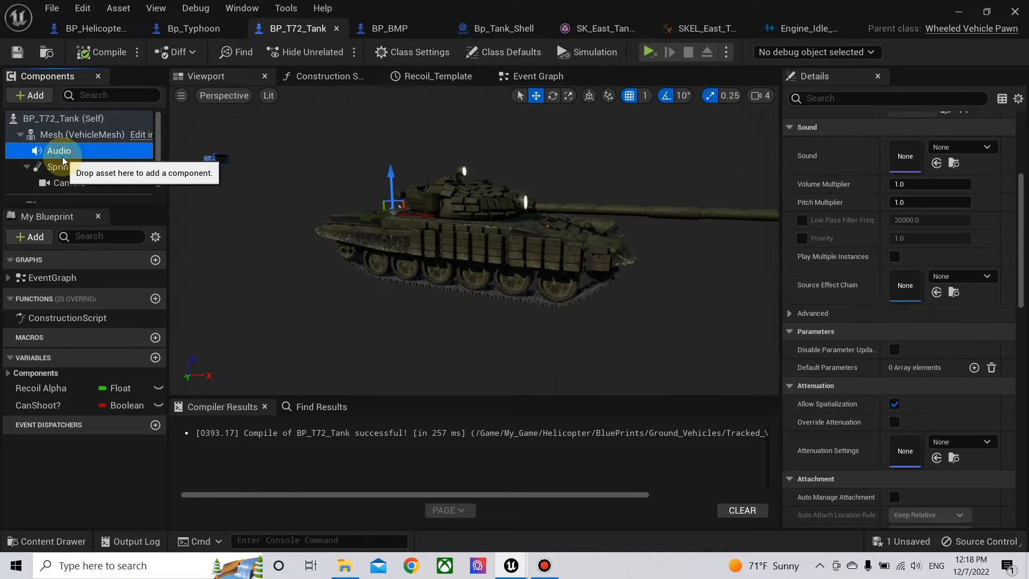
{"action": "scroll", "coordinate": [927, 268], "scroll_direction": "up", "scroll_amount": 4}
{"action": "scroll", "coordinate": [928, 264], "scroll_direction": "down", "scroll_amount": 3}
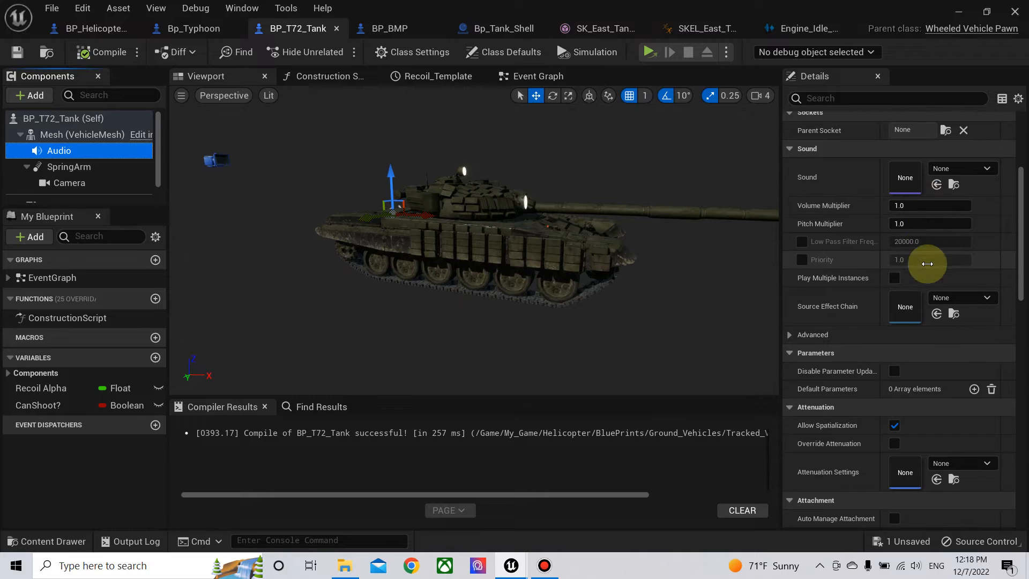
{"action": "left_click", "coordinate": [970, 169]}
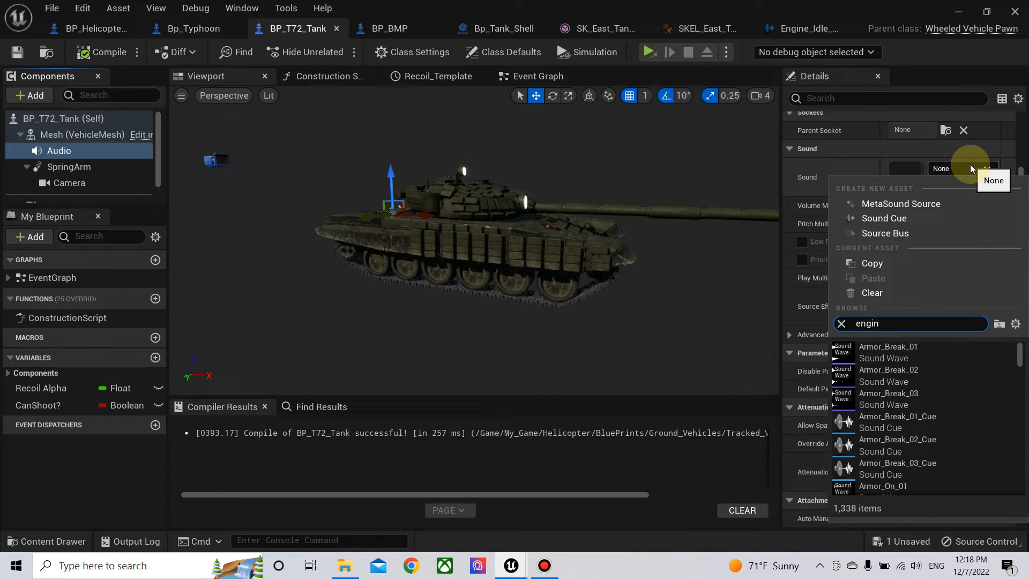
{"action": "type", "text": "engine idle"}
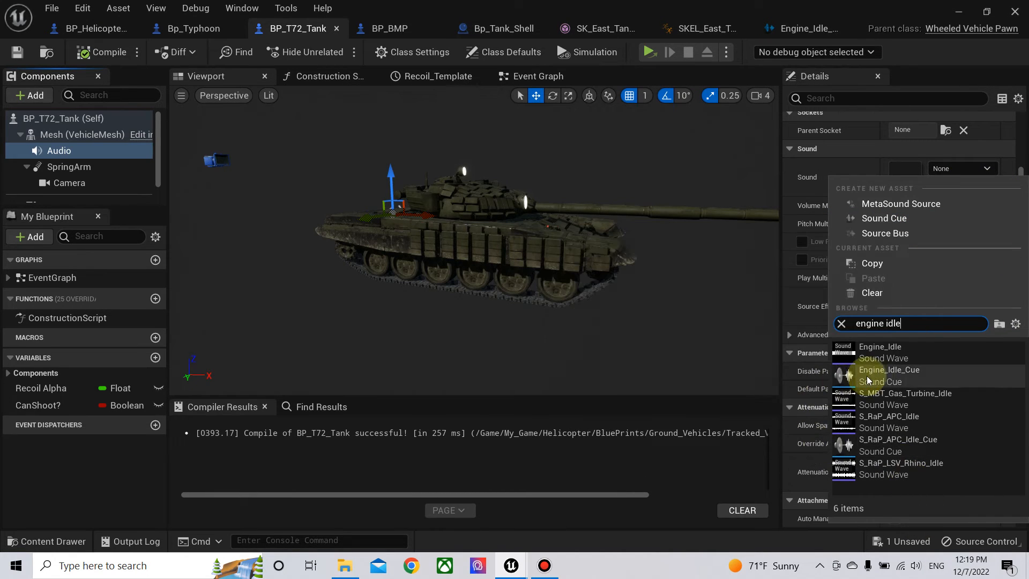
{"action": "left_click", "coordinate": [883, 375]}
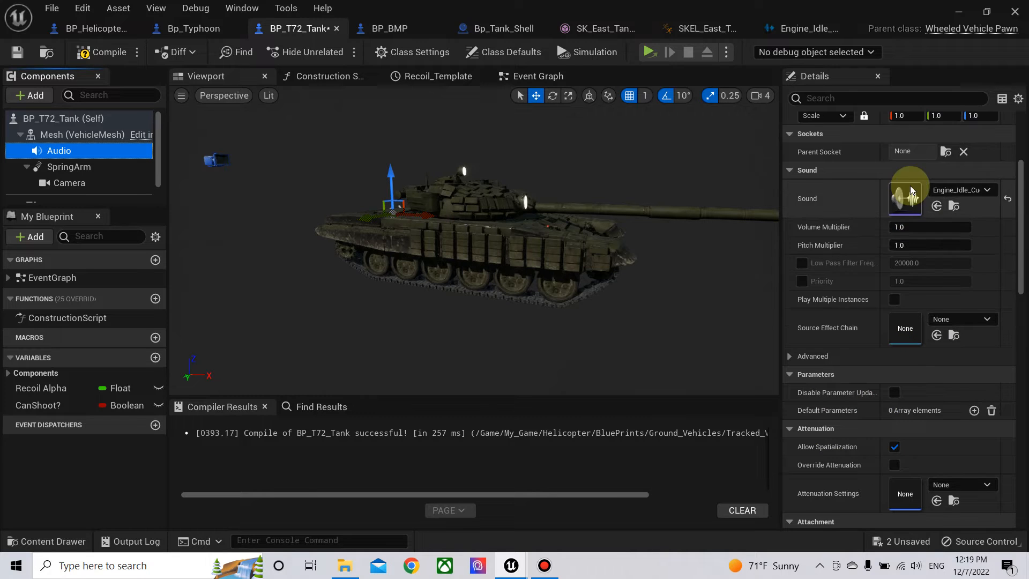
- Open the assigned cue from the Audio component, close its editor, and return to BP_T72_Tank to compile and save
{"action": "double_click", "coordinate": [906, 179]}
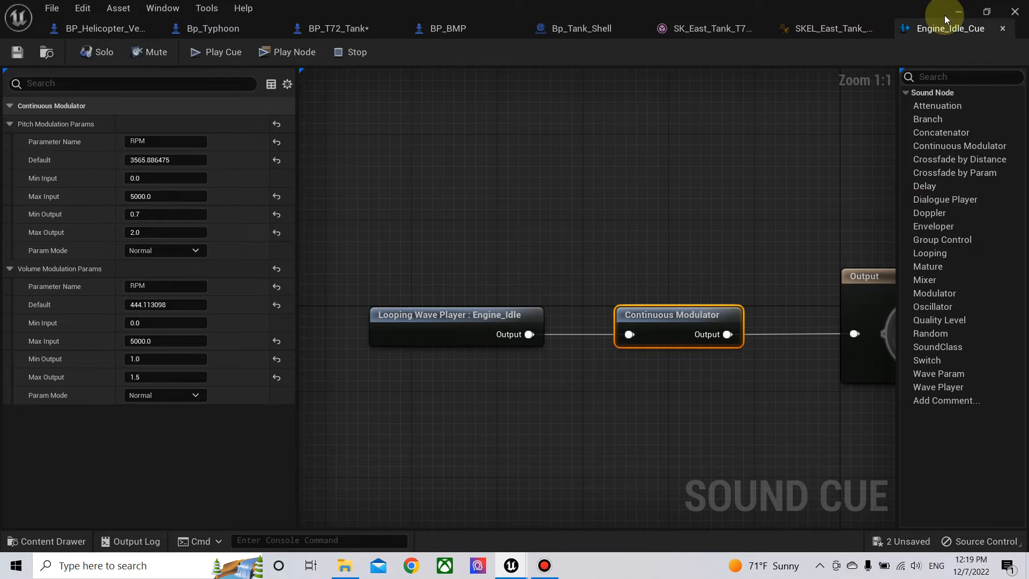
{"action": "left_click", "coordinate": [1002, 28]}
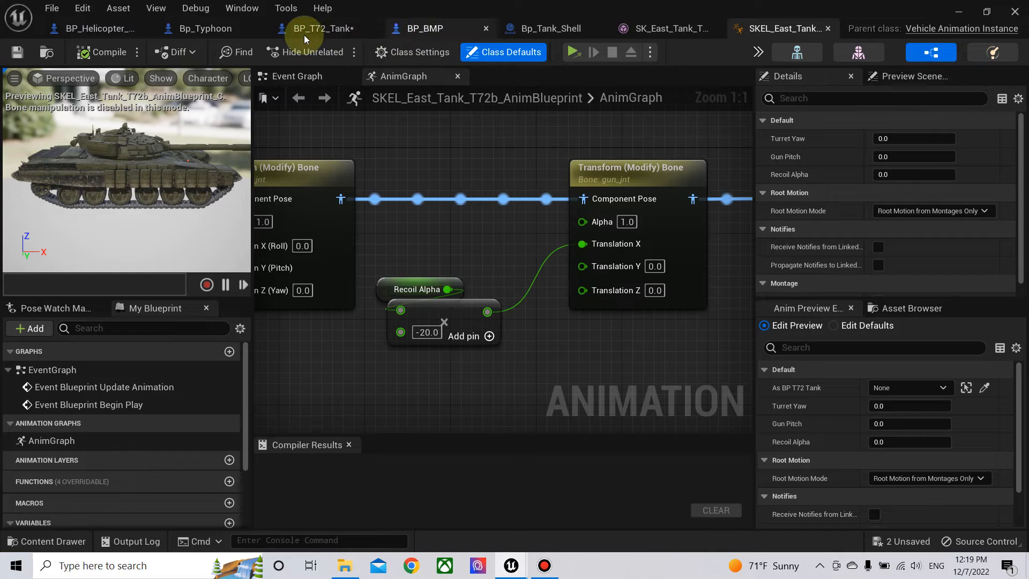
{"action": "left_click", "coordinate": [324, 29]}
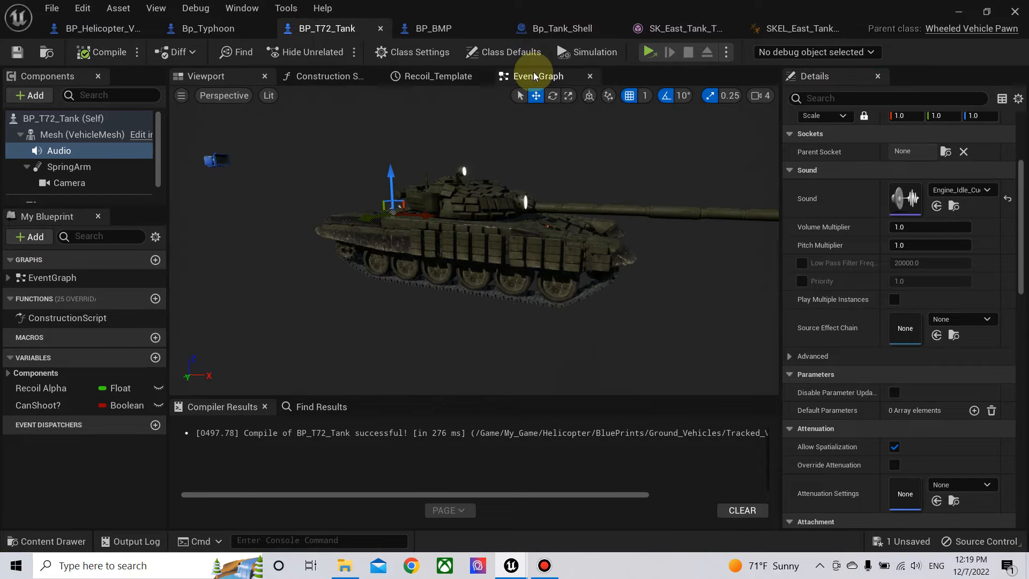
- Place a reference to the Audio component below Event Tick in the tank's Event Graph
{"action": "left_click", "coordinate": [535, 76]}
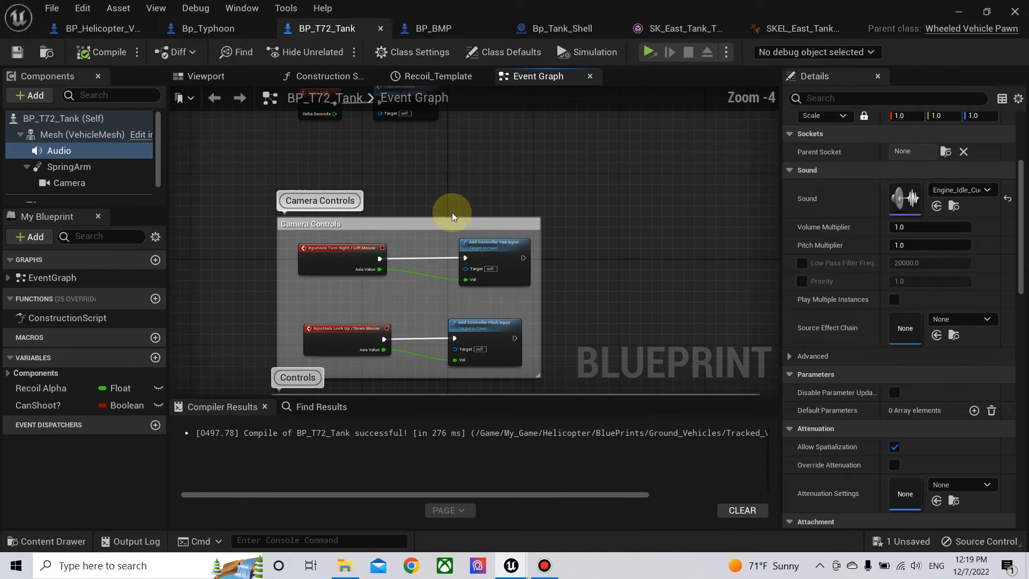
{"action": "left_click", "coordinate": [682, 192]}
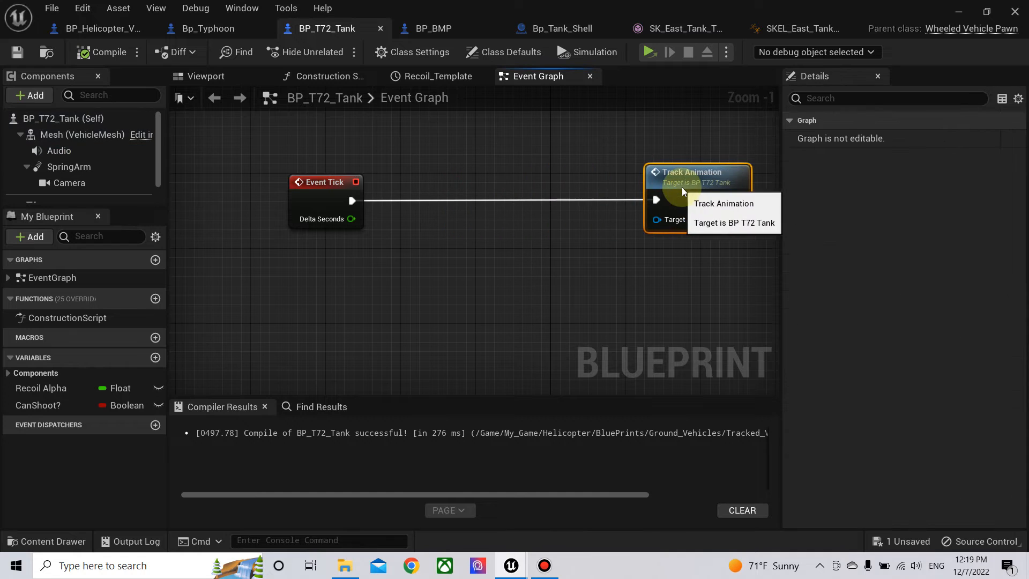
{"action": "left_click_drag", "start_coordinate": [57, 151], "coordinate": [296, 257]}
- Rename the Audio component Engine Sound and compile the tank blueprint
{"action": "left_click", "coordinate": [75, 156]}
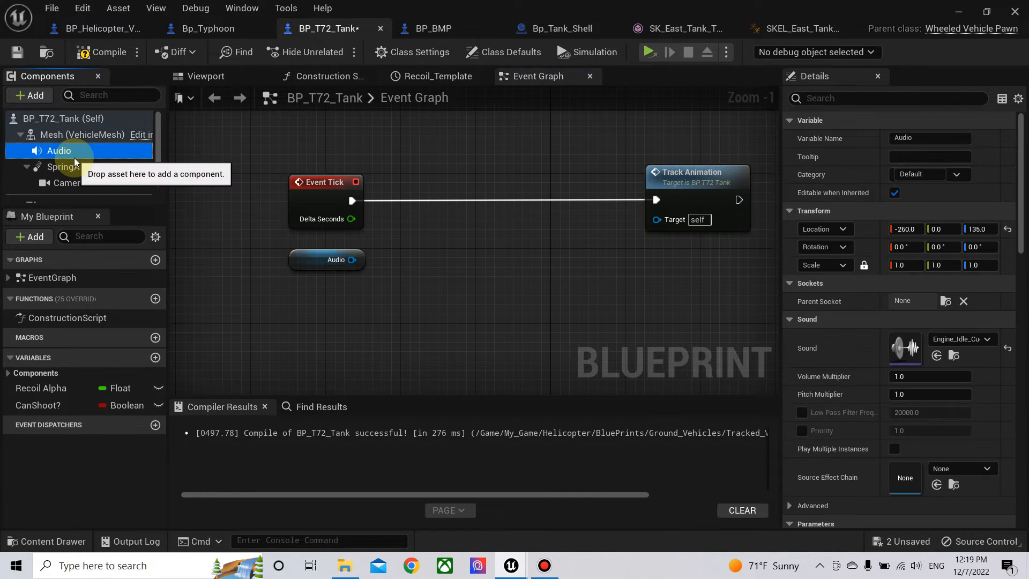
{"action": "left_click", "coordinate": [75, 155]}
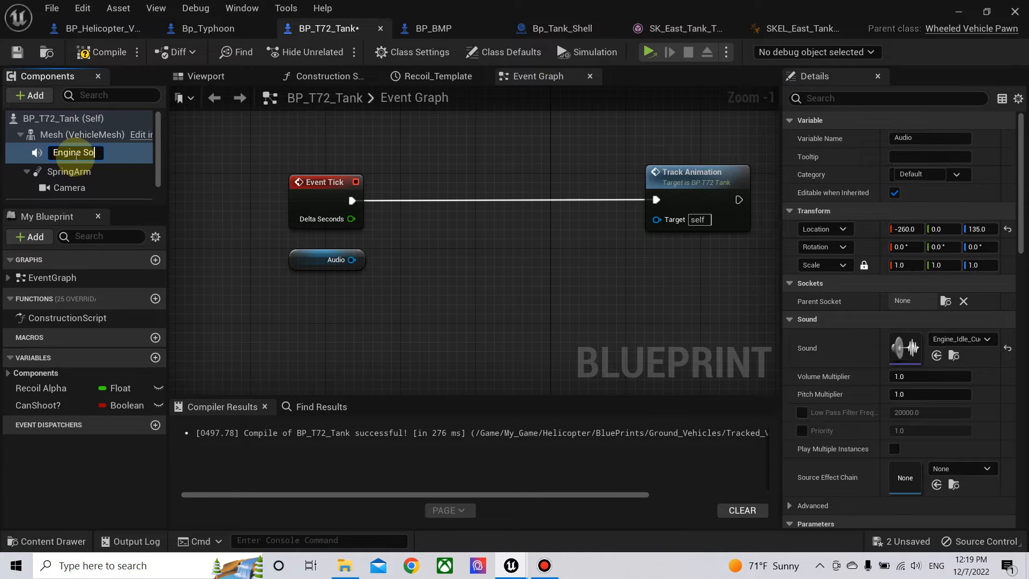
{"action": "key", "text": "Return"}
{"action": "left_click", "coordinate": [102, 52]}
- Add a Set Float Parameter node targeting Engine Sound and wire it between Event Tick and Track Animation
{"action": "left_click_drag", "start_coordinate": [352, 261], "coordinate": [417, 220]}
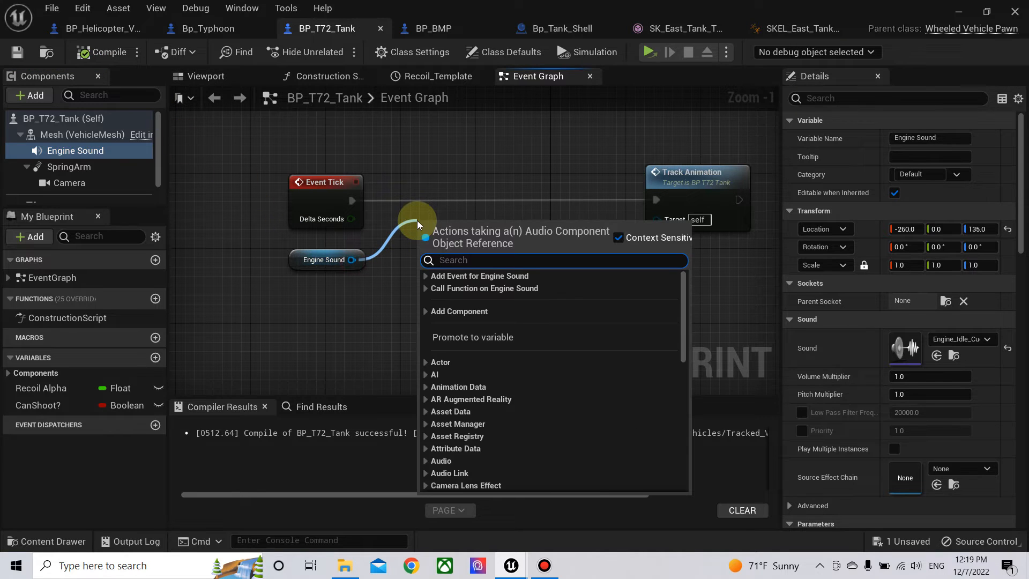
{"action": "type", "text": "set flo"}
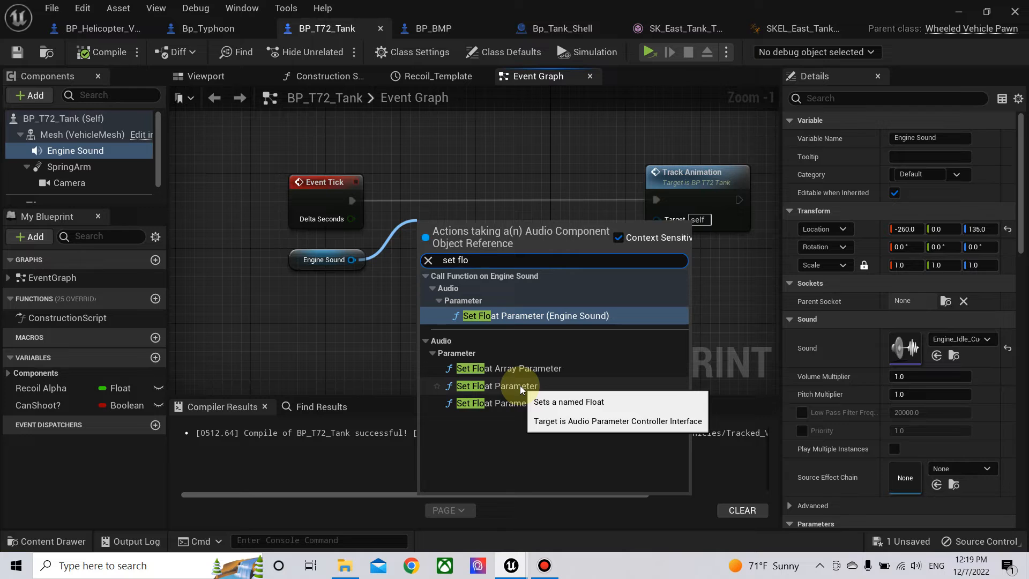
{"action": "left_click", "coordinate": [516, 401]}
{"action": "left_click_drag", "start_coordinate": [474, 237], "coordinate": [500, 179]}
{"action": "left_click_drag", "start_coordinate": [352, 201], "coordinate": [406, 205]}
{"action": "left_click_drag", "start_coordinate": [449, 203], "coordinate": [450, 202]}
{"action": "left_click_drag", "start_coordinate": [547, 200], "coordinate": [657, 200]}
- Set the Set Float Parameter node's In Name to RPM
{"action": "left_click", "coordinate": [510, 239]}
{"action": "type", "text": "RPM"}
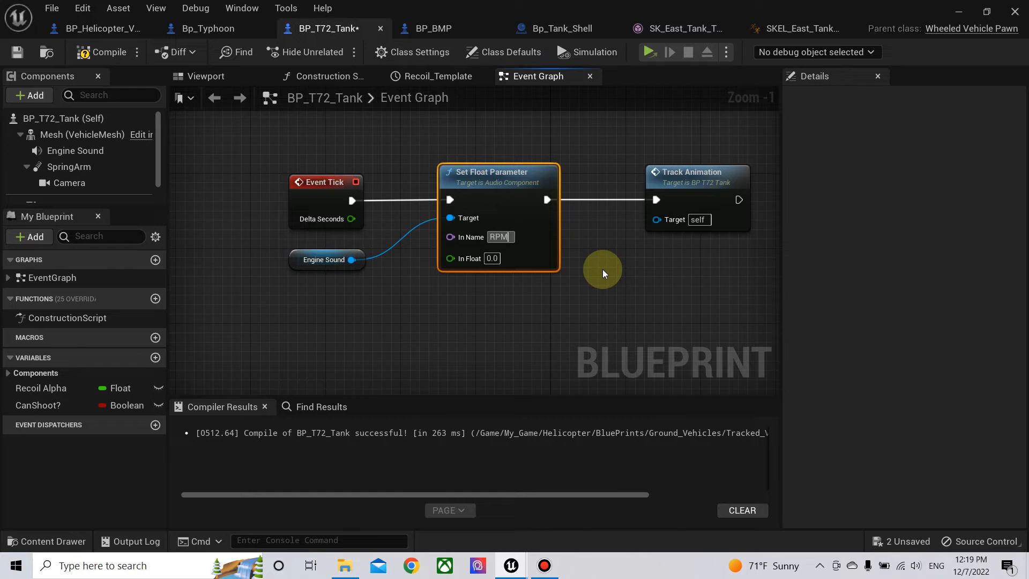
{"action": "key", "text": "Return"}
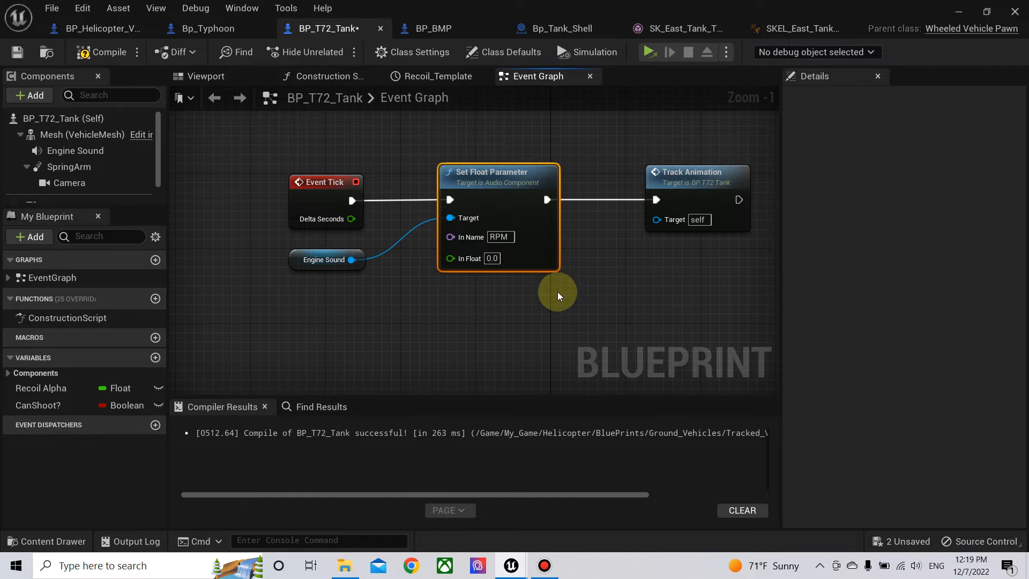
- Place a ChaosWheeledVehicleMovement component reference in the graph and add a Get Engine Rotation Speed node from it
{"action": "scroll", "coordinate": [64, 185], "scroll_direction": "down", "scroll_amount": 1}
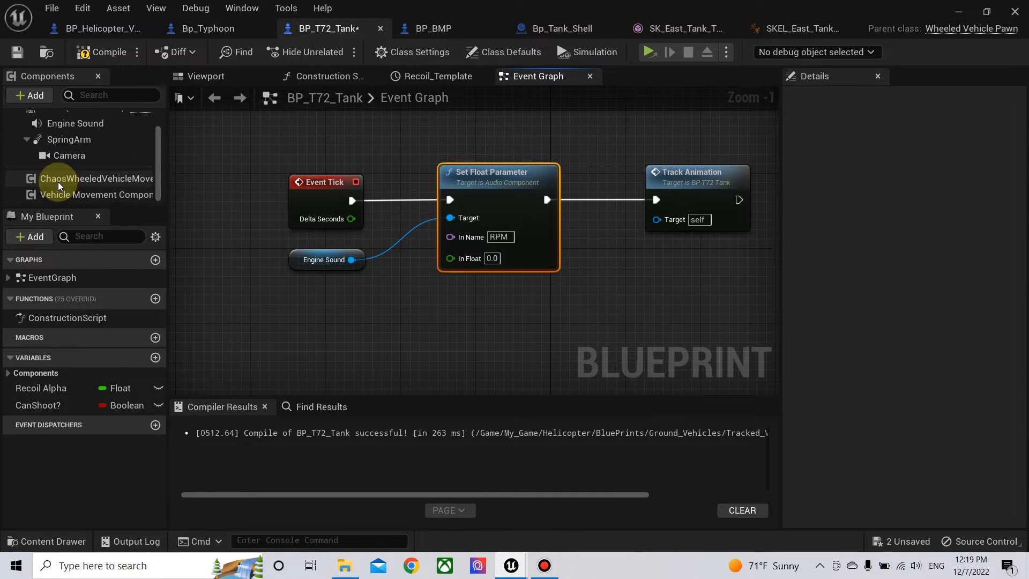
{"action": "left_click", "coordinate": [59, 179]}
{"action": "left_click_drag", "start_coordinate": [184, 285], "coordinate": [240, 311]}
{"action": "left_click_drag", "start_coordinate": [356, 316], "coordinate": [404, 327]}
{"action": "type", "text": "get en"}
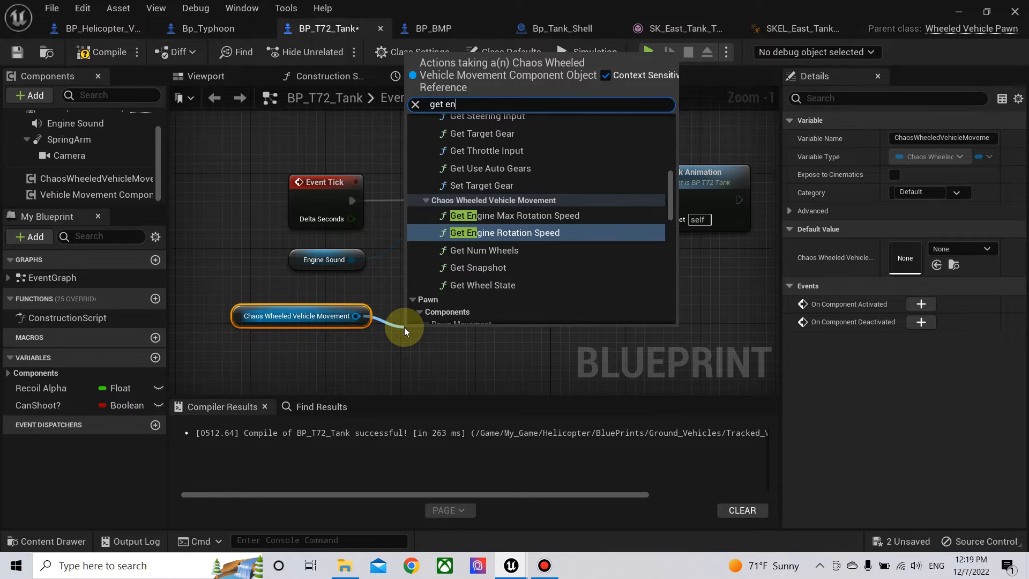
{"action": "type", "text": "gine"}
{"action": "left_click", "coordinate": [516, 177]}
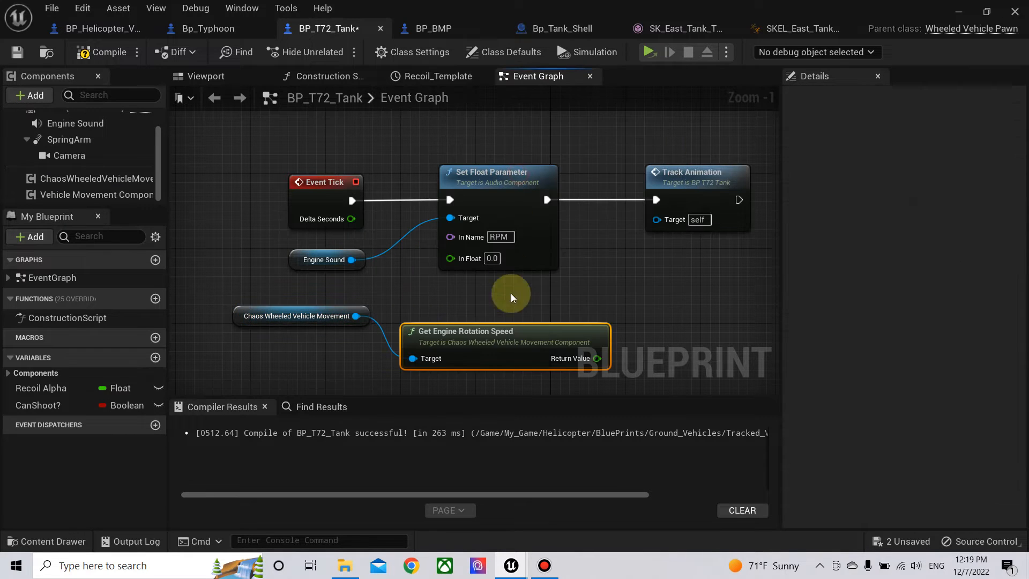
- Feed the engine rotation speed into Set Float Parameter's In Float, tidy the node's position, and save in the level editor
{"action": "left_click_drag", "start_coordinate": [597, 356], "coordinate": [452, 258]}
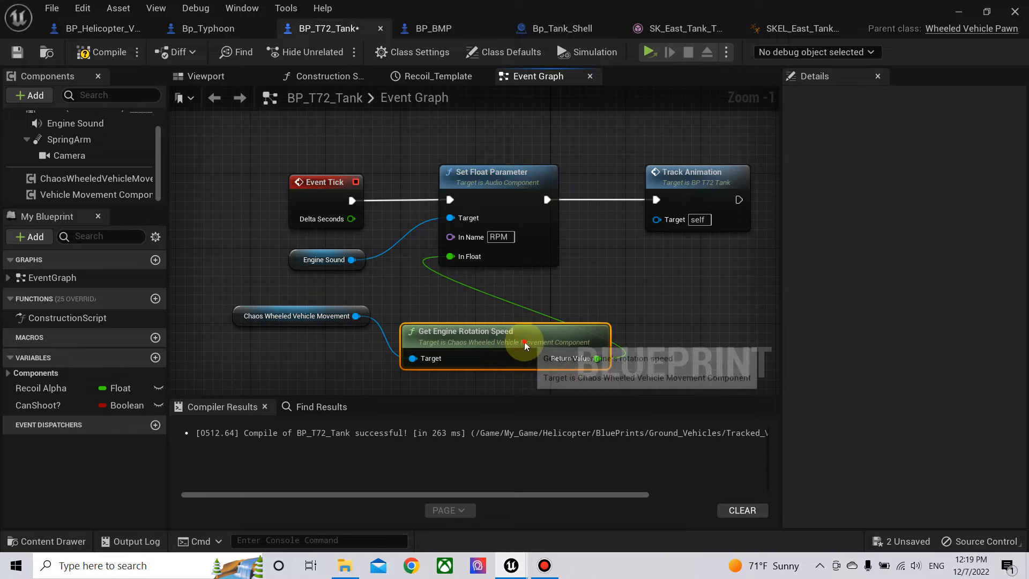
{"action": "left_click_drag", "start_coordinate": [523, 339], "coordinate": [374, 347]}
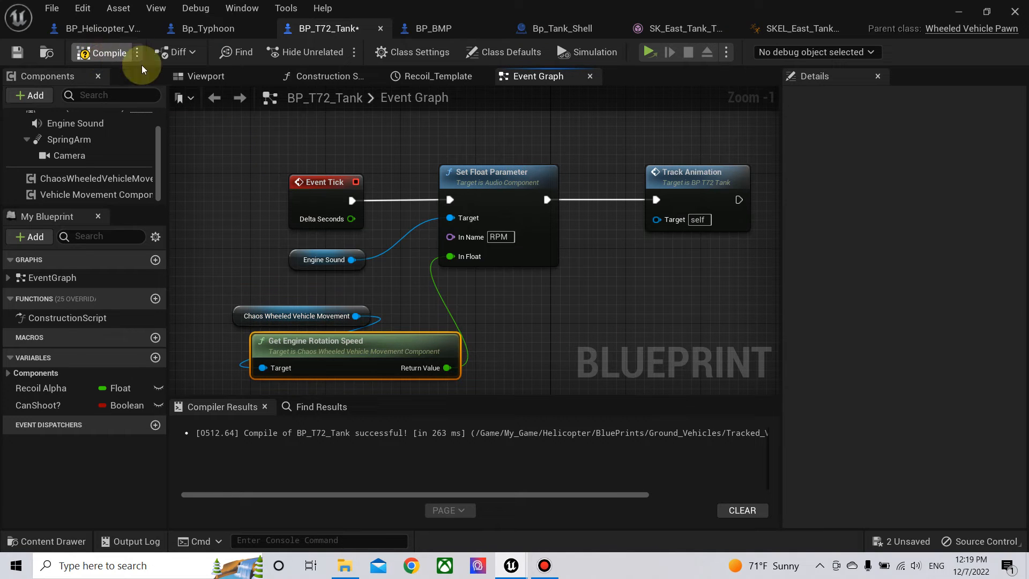
{"action": "left_click", "coordinate": [956, 12]}
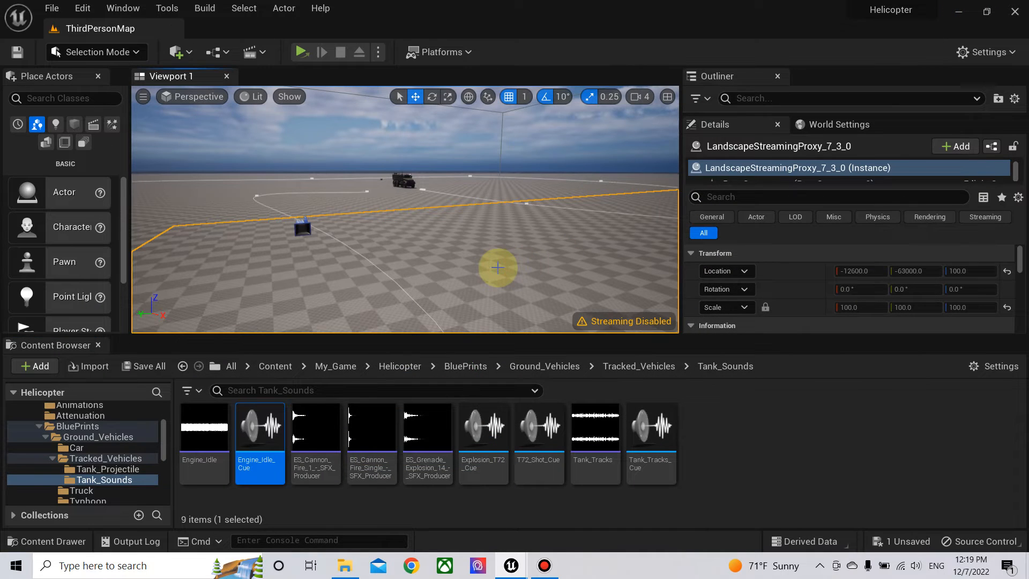
{"action": "key", "text": "ctrl+s"}
- Play-test the level by driving, turning and firing the T72 tank to check its engine sound, and stop the session
{"action": "left_click", "coordinate": [594, 433]}
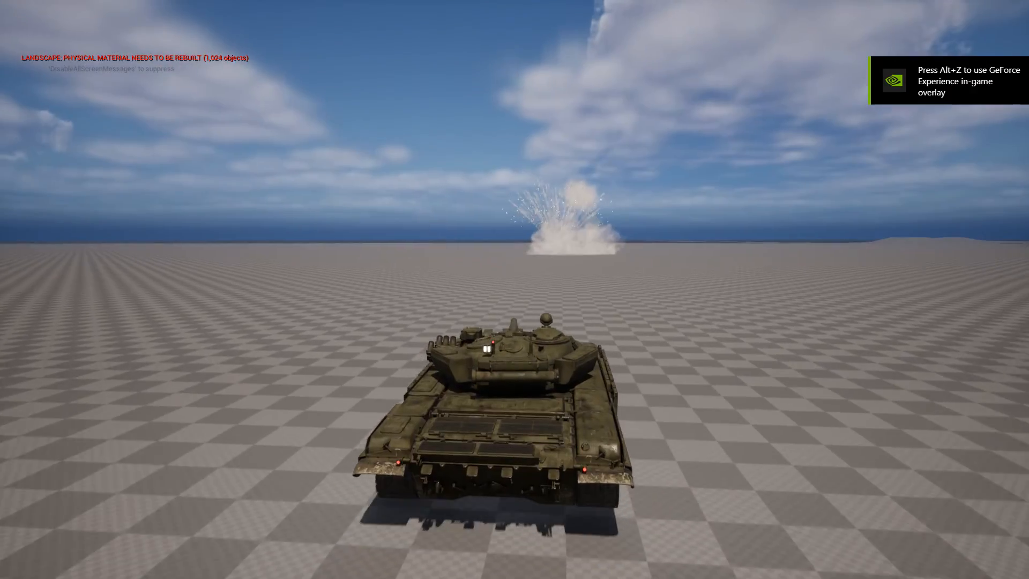
{"action": "key", "text": "d"}
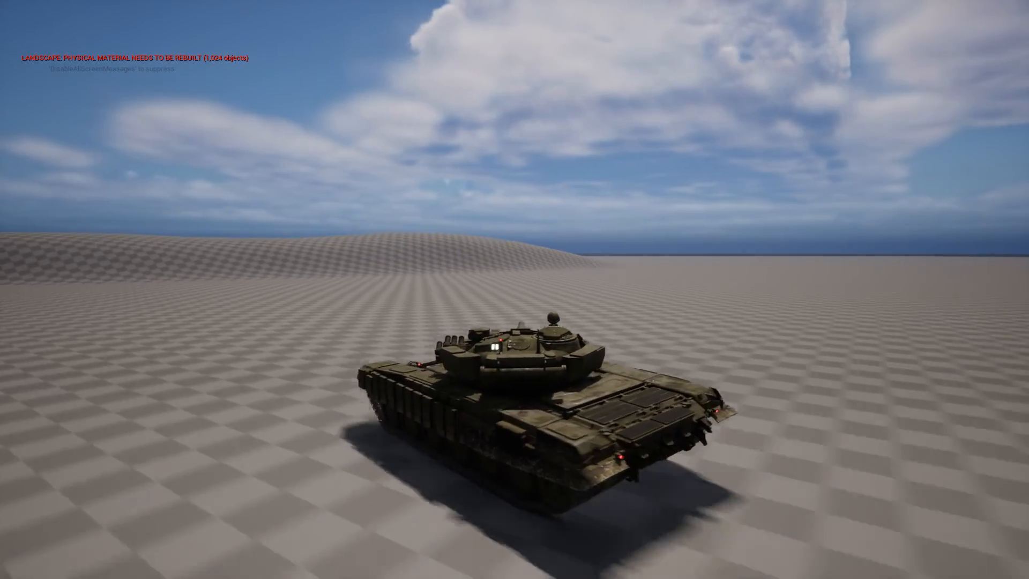
{"action": "key", "text": "d"}
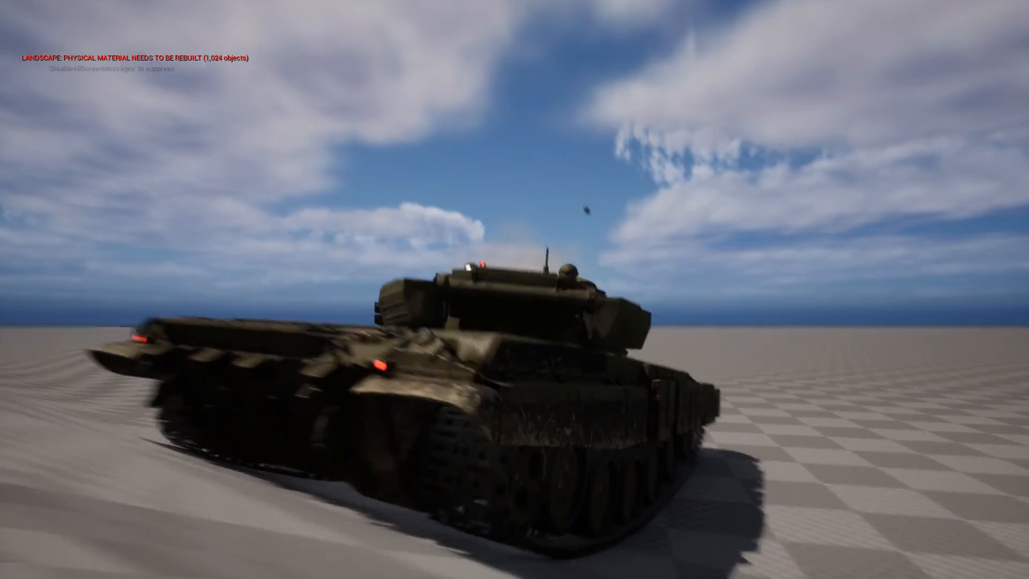
{"action": "left_click", "coordinate": [514, 289]}
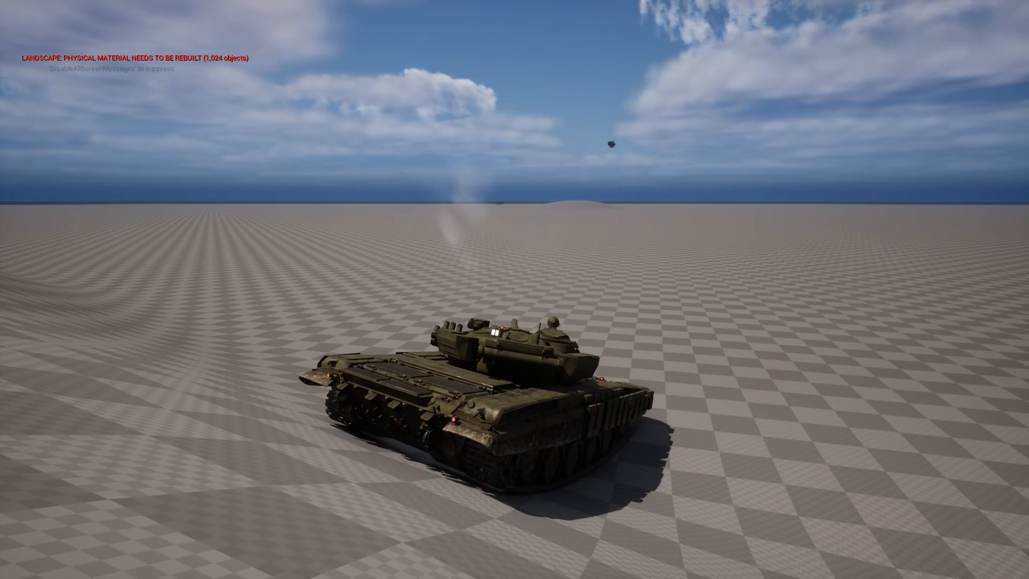
{"action": "key", "text": "w"}
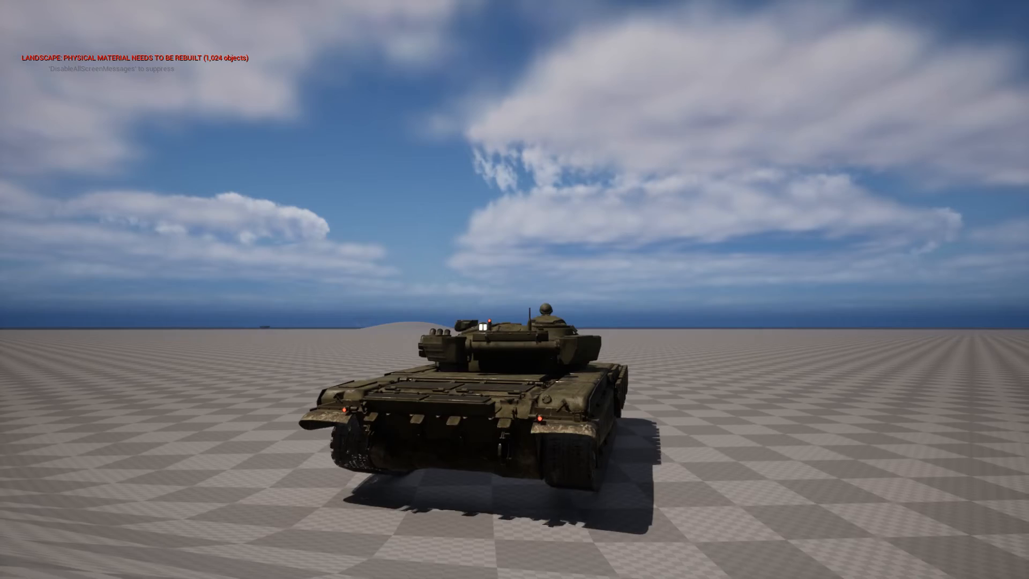
{"action": "left_click", "coordinate": [514, 289]}
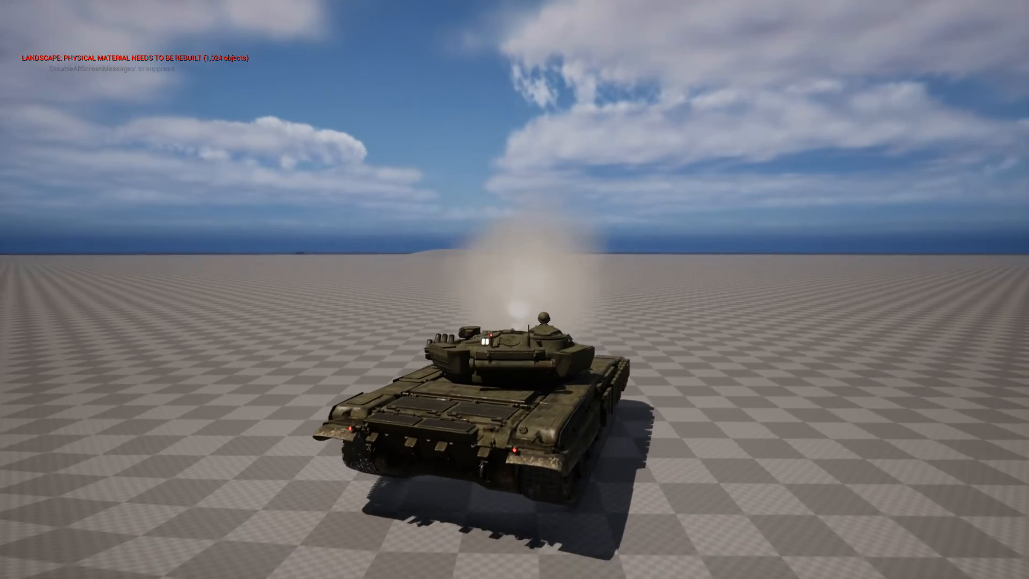
{"action": "key", "text": "Escape"}
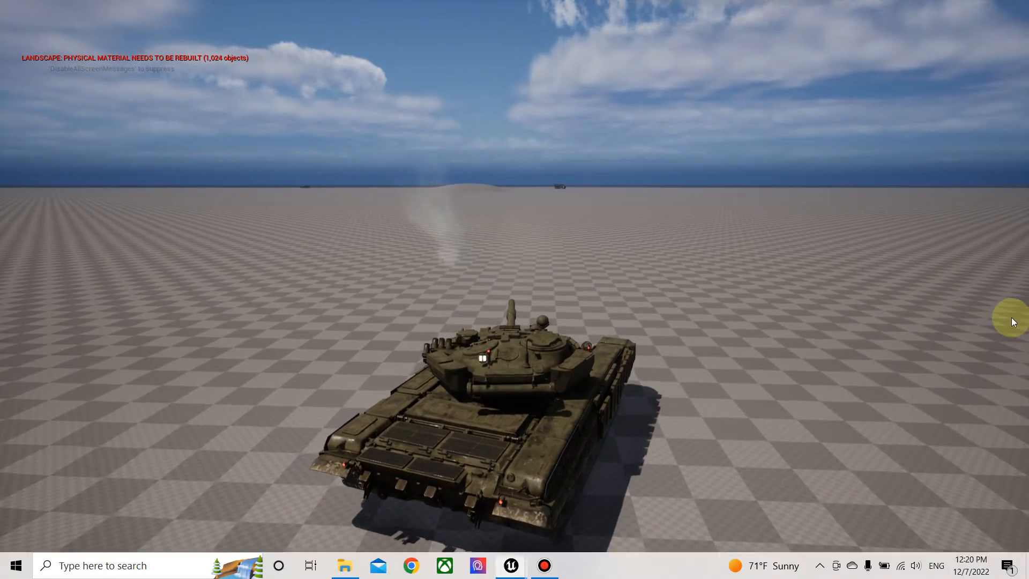
- Return to BP_T72_Tank and move Track Animation farther from Set Float Parameter to make room for another node
{"action": "mouse_move", "coordinate": [511, 566]}
{"action": "left_click", "coordinate": [596, 539]}
{"action": "right_click_drag", "start_coordinate": [606, 305], "coordinate": [370, 310]}
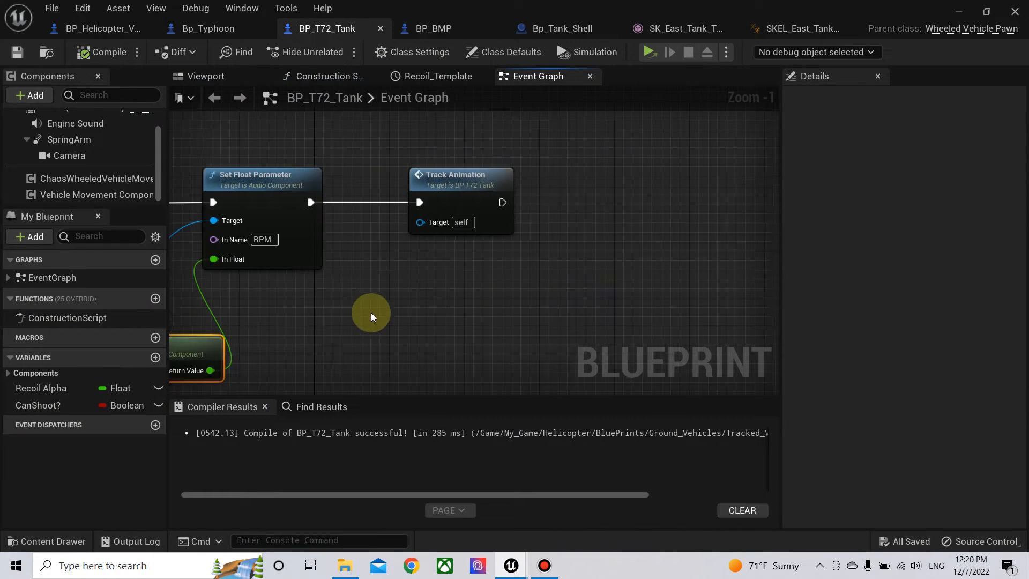
{"action": "scroll", "coordinate": [402, 236], "scroll_direction": "down", "scroll_amount": 4}
{"action": "left_click_drag", "start_coordinate": [429, 248], "coordinate": [570, 245]}
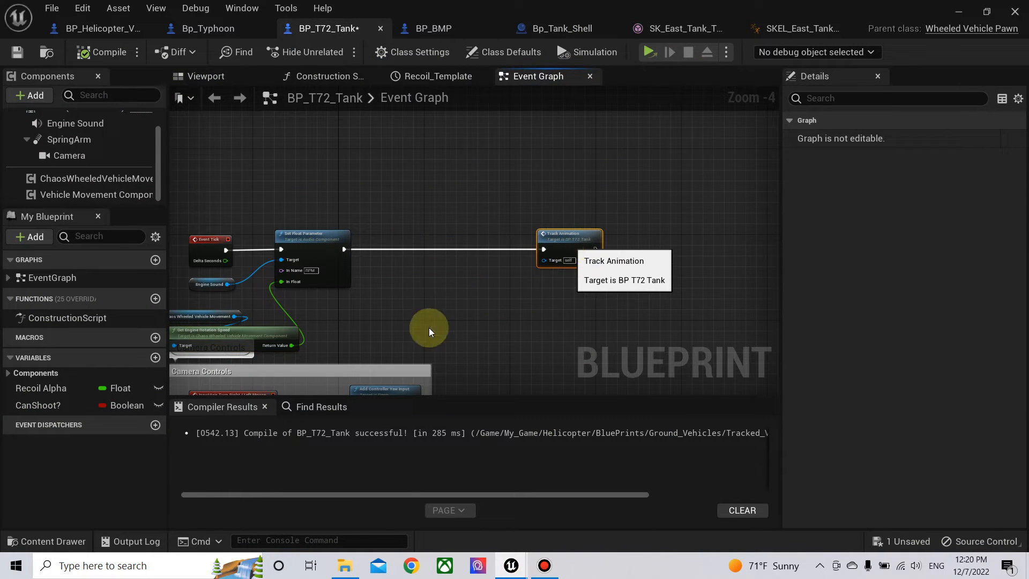
{"action": "right_click_drag", "start_coordinate": [429, 327], "coordinate": [476, 327]}
{"action": "scroll", "coordinate": [63, 144], "scroll_direction": "up", "scroll_amount": 2}
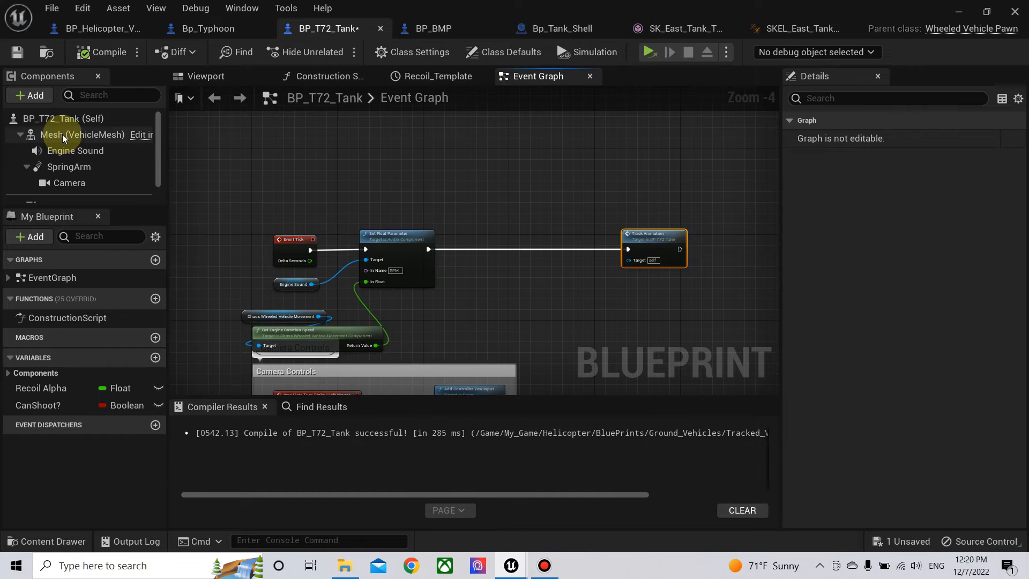
- Duplicate the Engine Sound component, name the copy Tracks, and compile the tank blueprint
{"action": "right_click", "coordinate": [63, 149]}
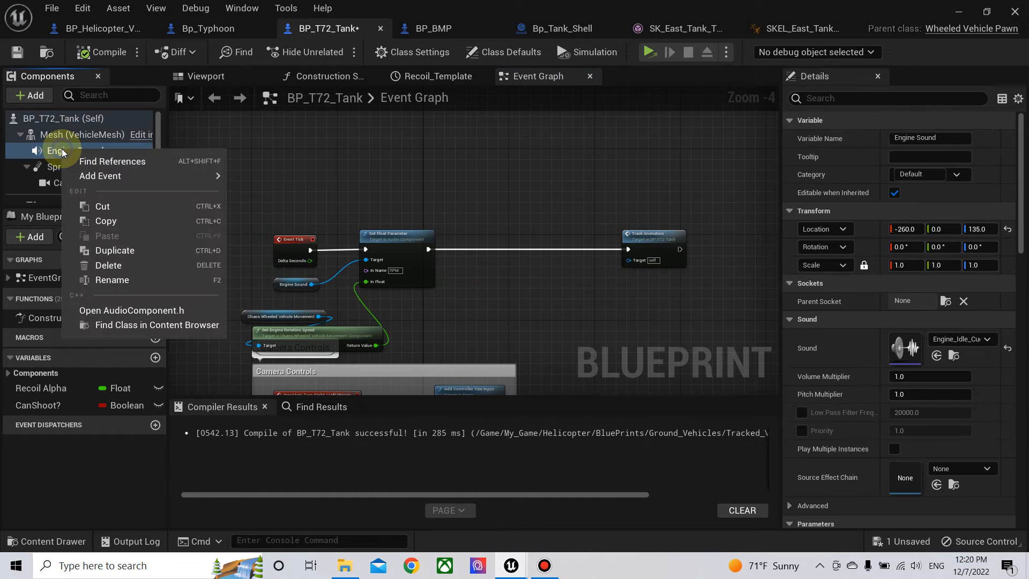
{"action": "left_click", "coordinate": [125, 251]}
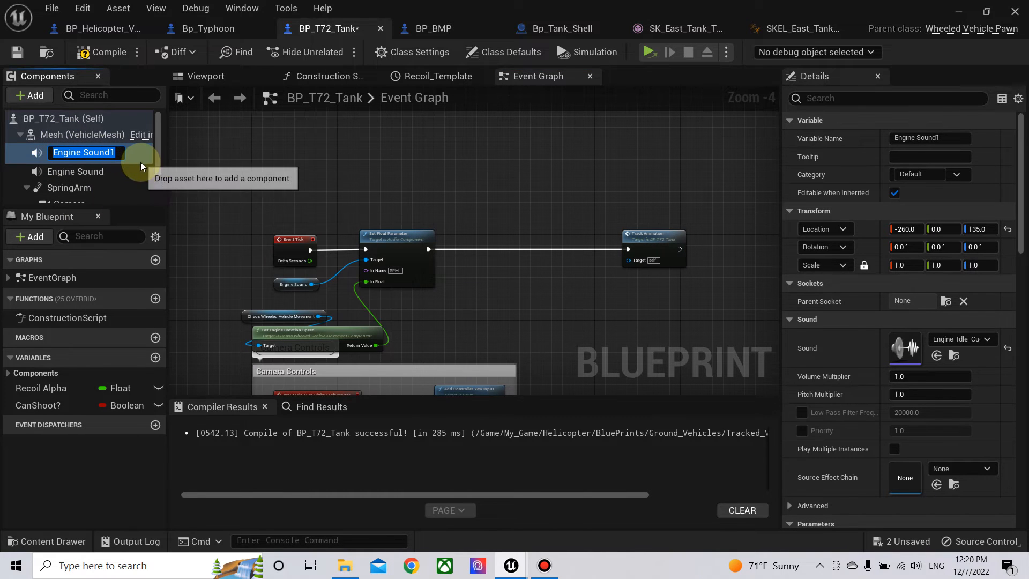
{"action": "type", "text": "YTracks"}
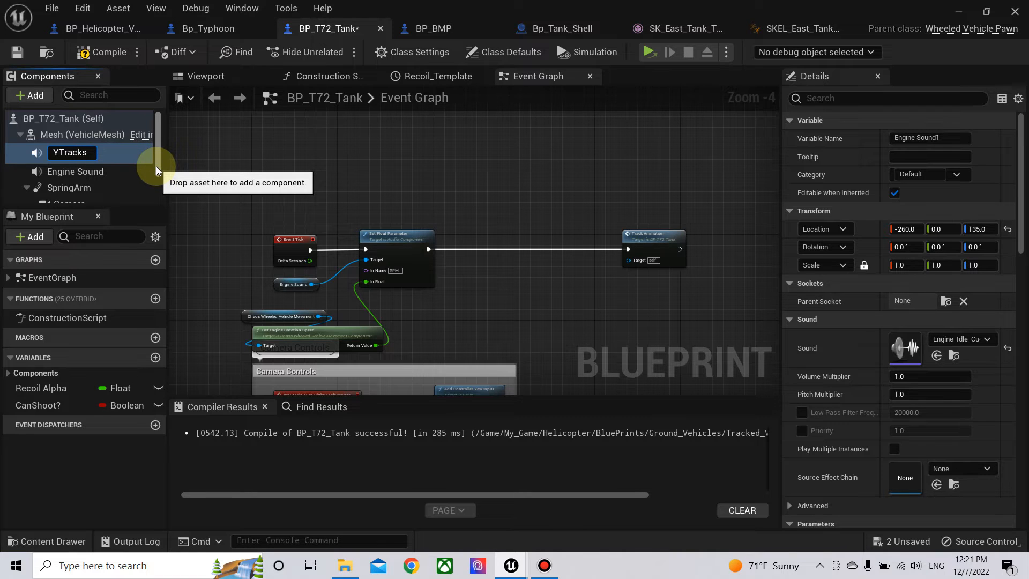
{"action": "key", "text": "Left"}
{"action": "key", "text": "Left"}
{"action": "key", "text": "BackSpace"}
{"action": "key", "text": "Return"}
{"action": "left_click", "coordinate": [85, 50]}
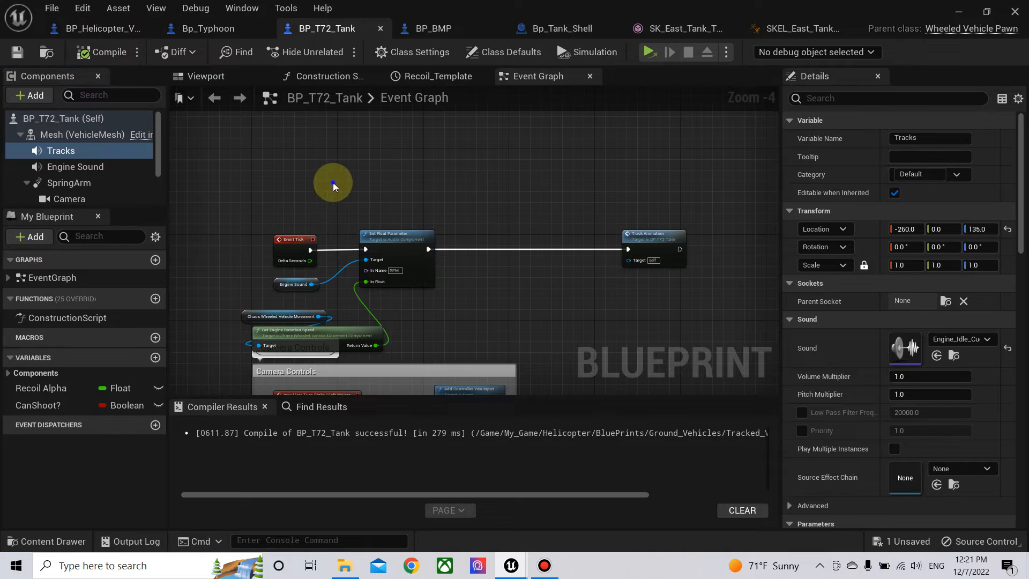
- Place a Tracks reference in the Event Graph and duplicate the RPM Set Float Parameter node in front of Track Animation
{"action": "left_click_drag", "start_coordinate": [137, 155], "coordinate": [311, 158]}
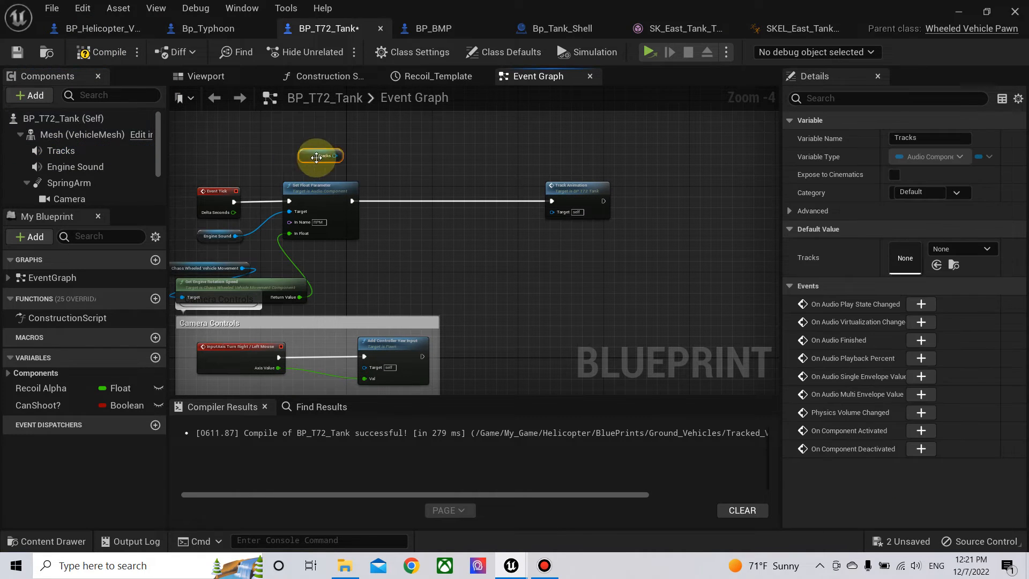
{"action": "scroll", "coordinate": [339, 159], "scroll_direction": "up", "scroll_amount": 1}
{"action": "scroll", "coordinate": [340, 160], "scroll_direction": "up", "scroll_amount": 1}
{"action": "left_click", "coordinate": [325, 202]}
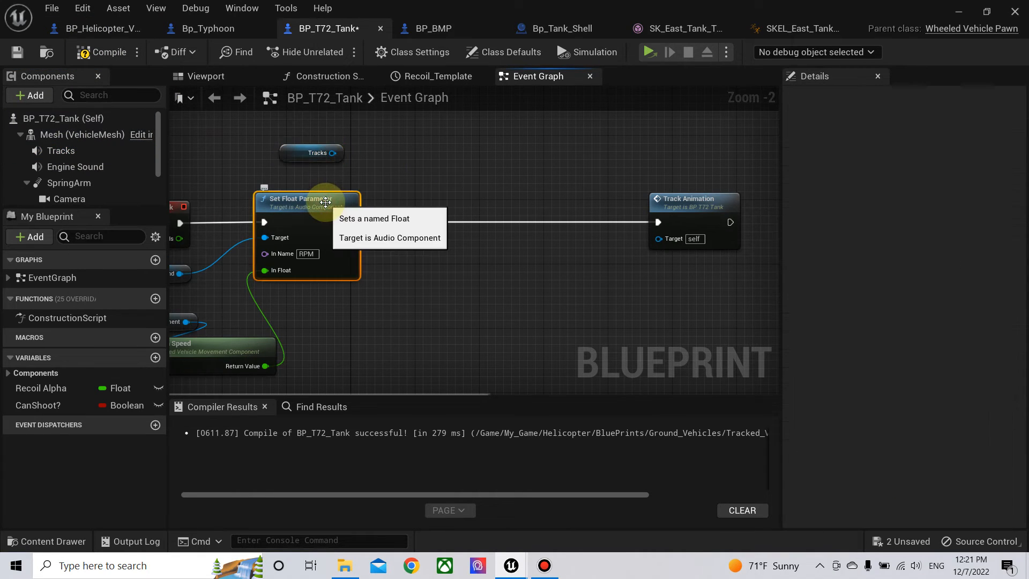
{"action": "key", "text": "ctrl+d"}
{"action": "left_click_drag", "start_coordinate": [385, 206], "coordinate": [526, 208]}
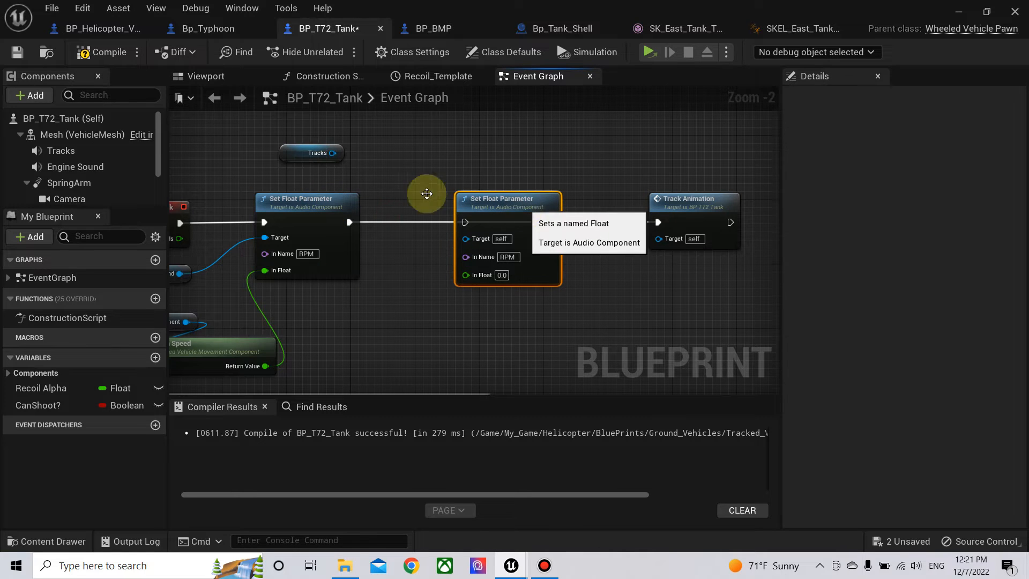
- Target the duplicate at Tracks, wire it between the first Set Float Parameter and Track Animation, compile, and select the Tracks component
{"action": "left_click_drag", "start_coordinate": [333, 156], "coordinate": [467, 238]}
{"action": "left_click_drag", "start_coordinate": [349, 222], "coordinate": [465, 223]}
{"action": "left_click_drag", "start_coordinate": [552, 223], "coordinate": [664, 219]}
{"action": "left_click", "coordinate": [87, 52]}
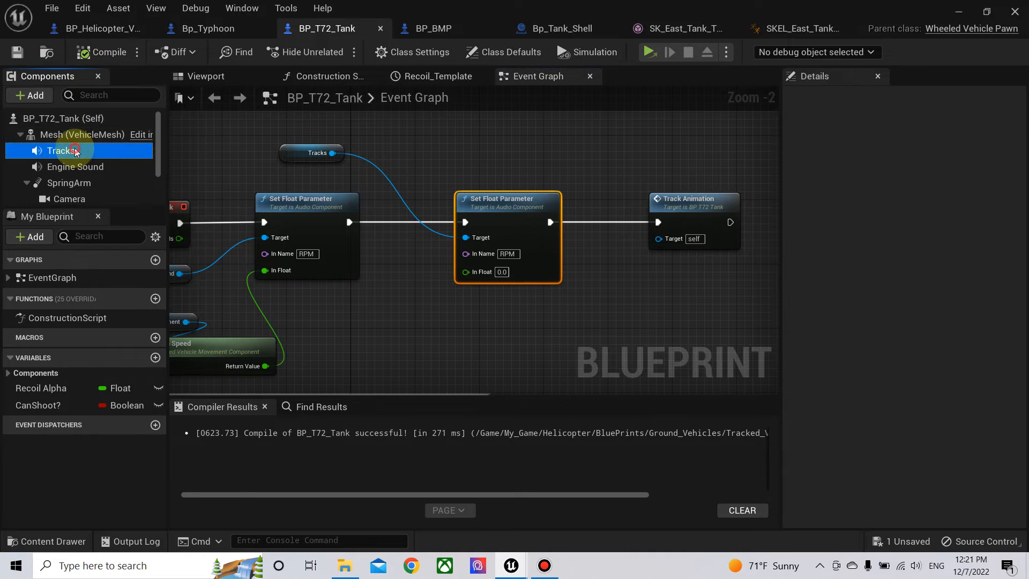
{"action": "left_click", "coordinate": [61, 151]}
{"action": "left_click", "coordinate": [963, 337]}
{"action": "type", "text": "track"}
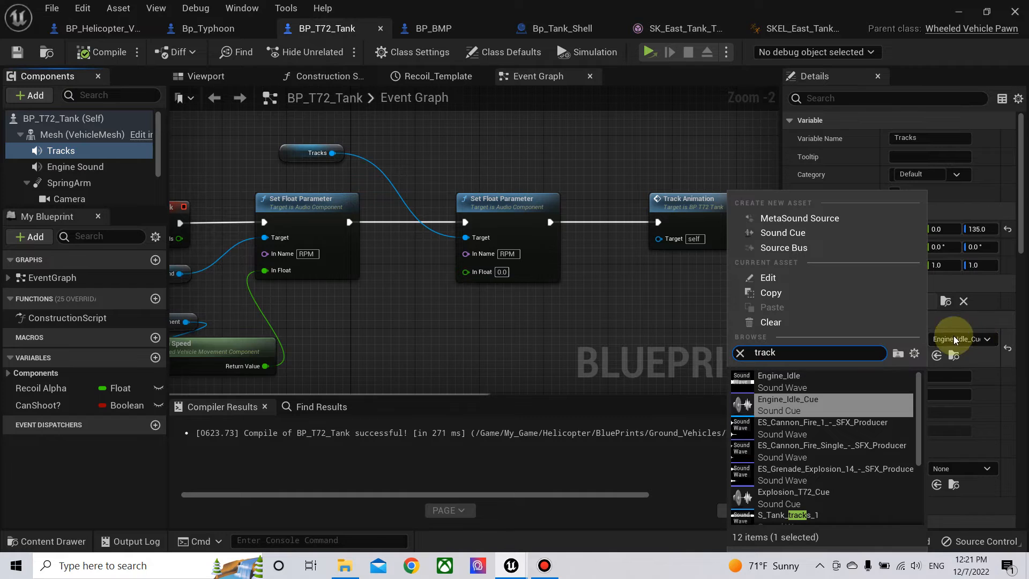
{"action": "left_click", "coordinate": [608, 323]}
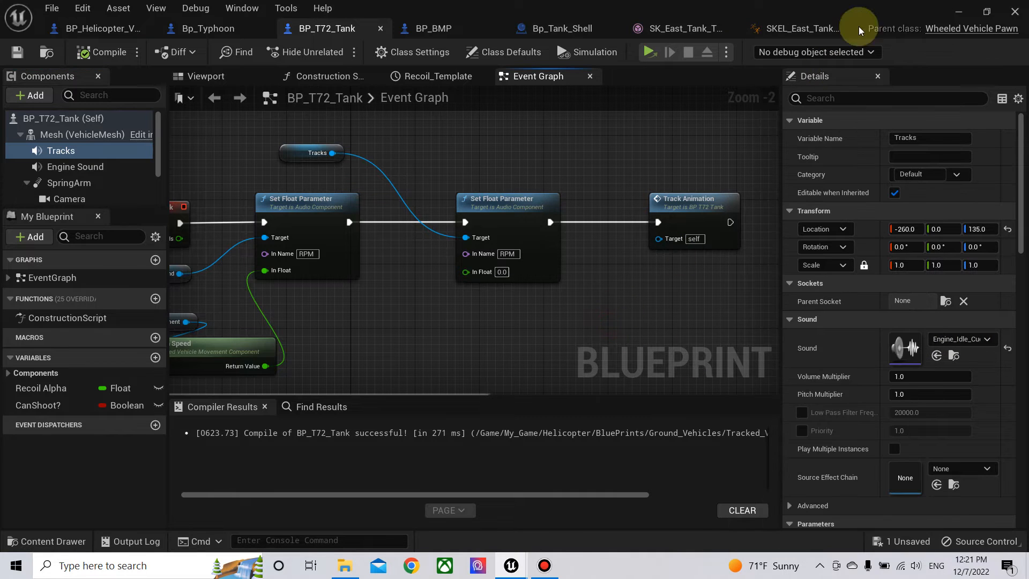
- Assign Tank_Tracks_Cue from the Tank_Sounds folder as the Tracks component's sound
{"action": "left_click", "coordinate": [958, 12]}
{"action": "left_click", "coordinate": [652, 428]}
{"action": "left_click", "coordinate": [657, 465]}
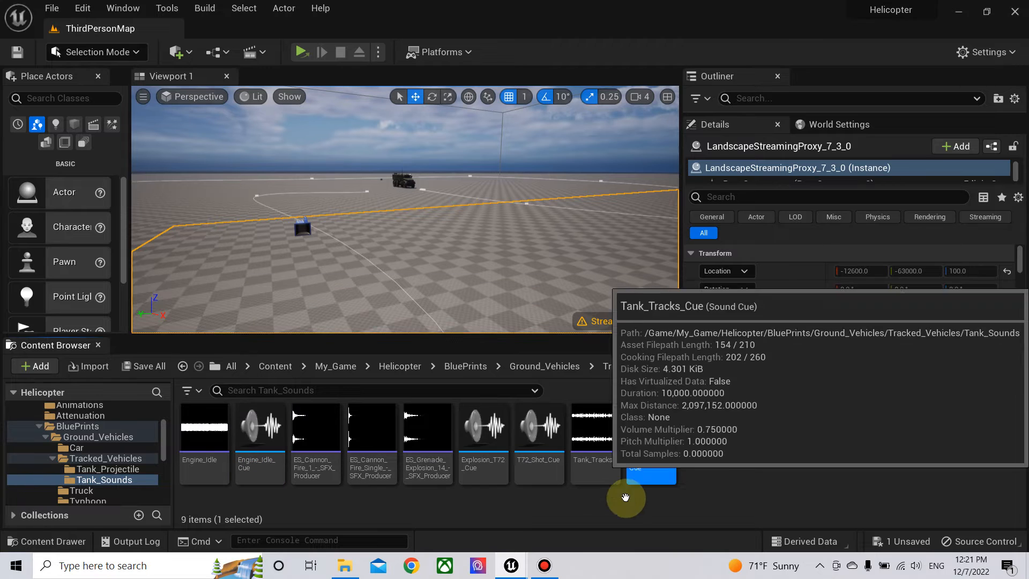
{"action": "left_click", "coordinate": [512, 566]}
{"action": "left_click", "coordinate": [602, 506]}
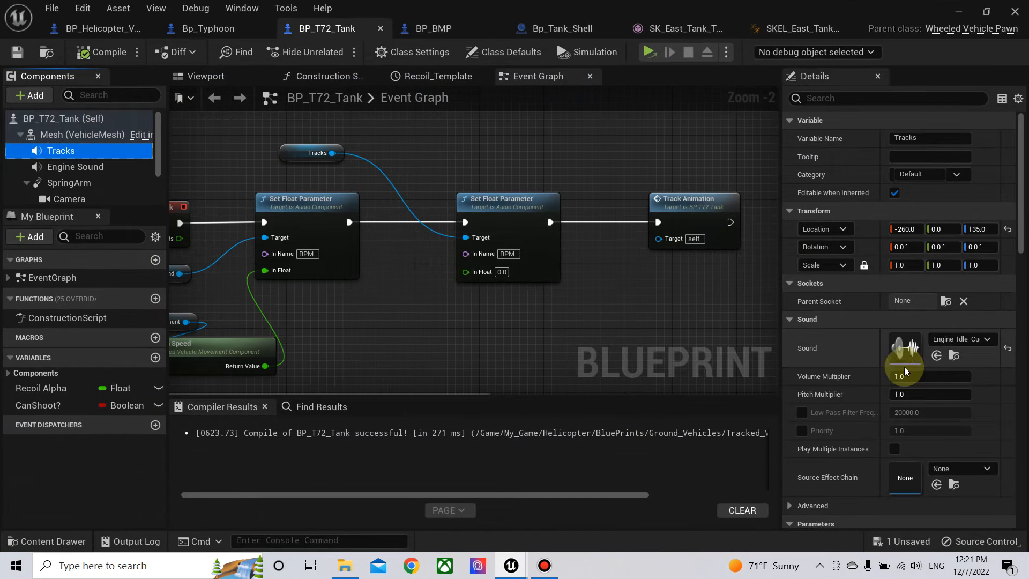
{"action": "left_click", "coordinate": [936, 354]}
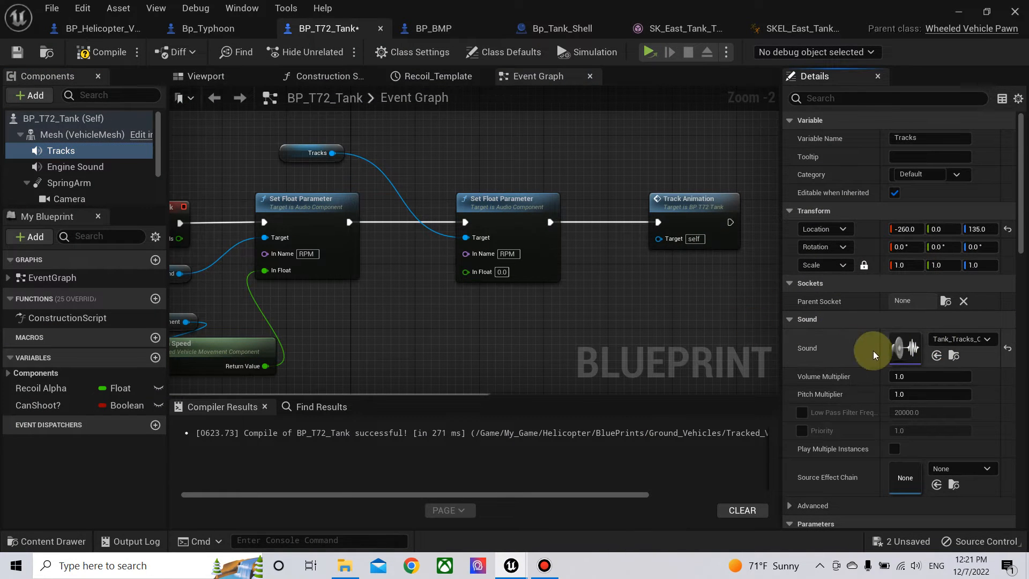
- Open the Tracks component's sound cue and insert a Continuous Modulator between the Tank_Tracks wave player and the Output
{"action": "double_click", "coordinate": [914, 349]}
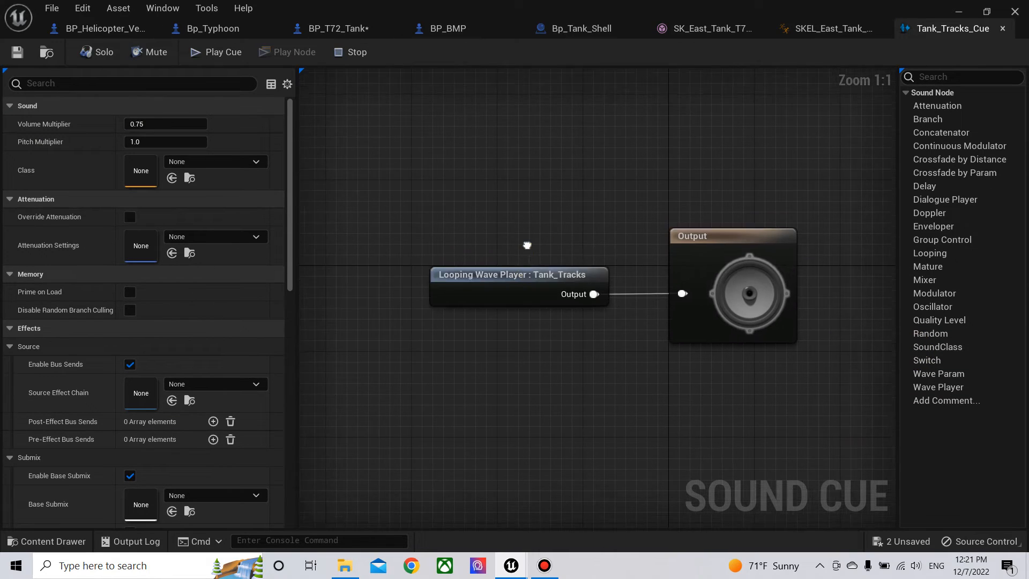
{"action": "left_click_drag", "start_coordinate": [498, 274], "coordinate": [336, 273]}
{"action": "right_click_drag", "start_coordinate": [397, 329], "coordinate": [524, 304]}
{"action": "left_click_drag", "start_coordinate": [462, 255], "coordinate": [554, 241]}
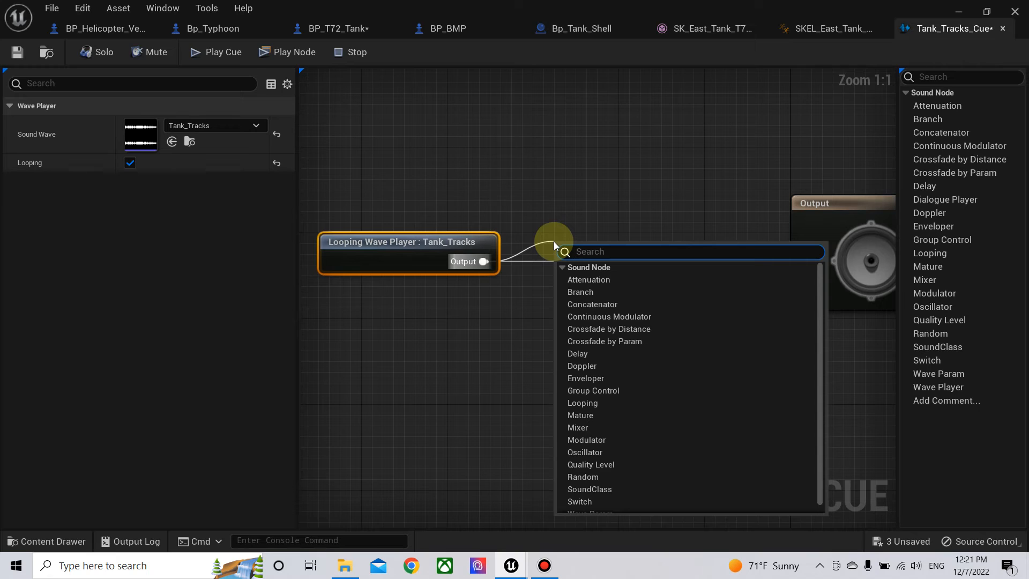
{"action": "left_click", "coordinate": [679, 131]}
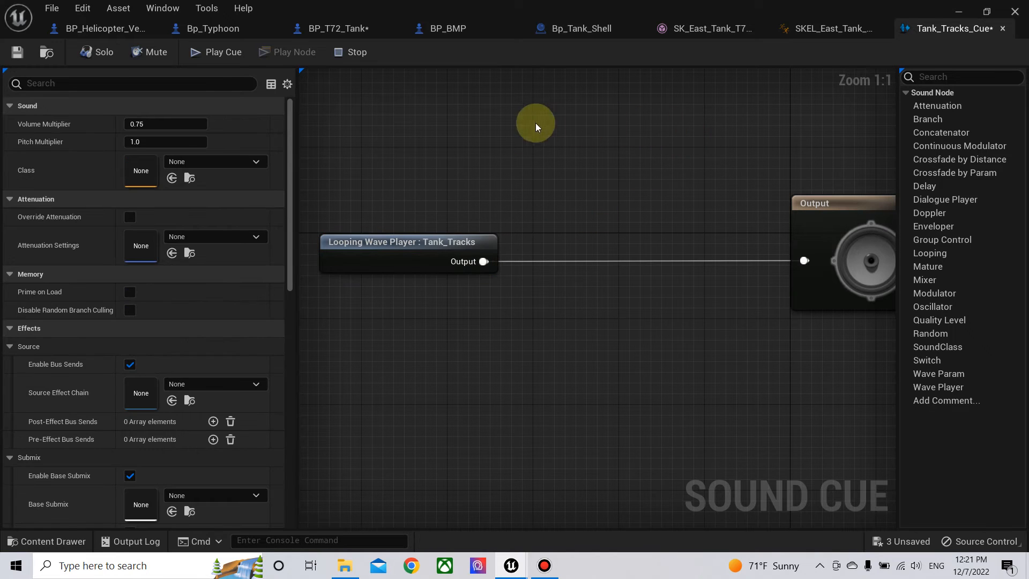
{"action": "left_click_drag", "start_coordinate": [483, 261], "coordinate": [577, 221]}
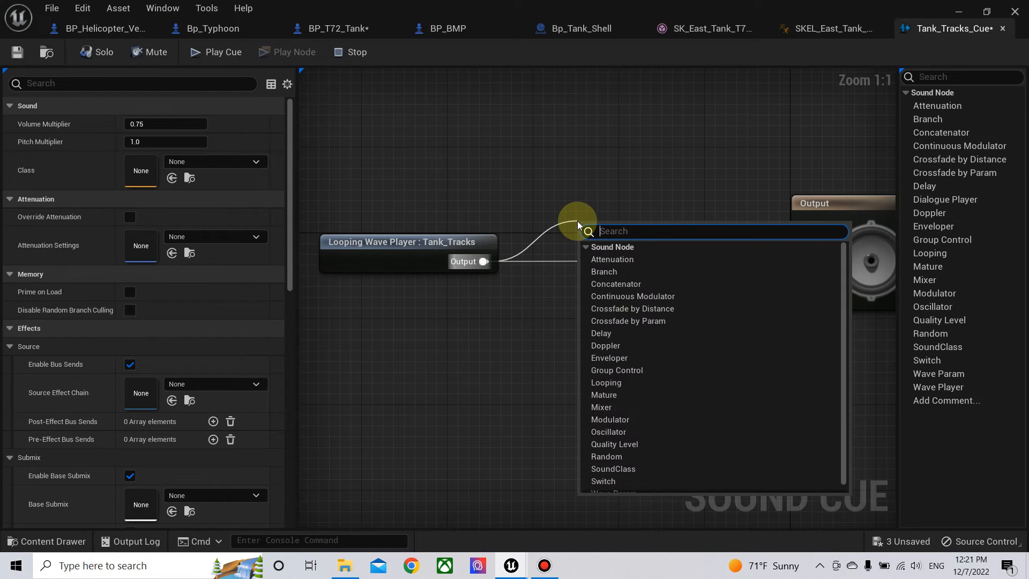
{"action": "type", "text": "cont"}
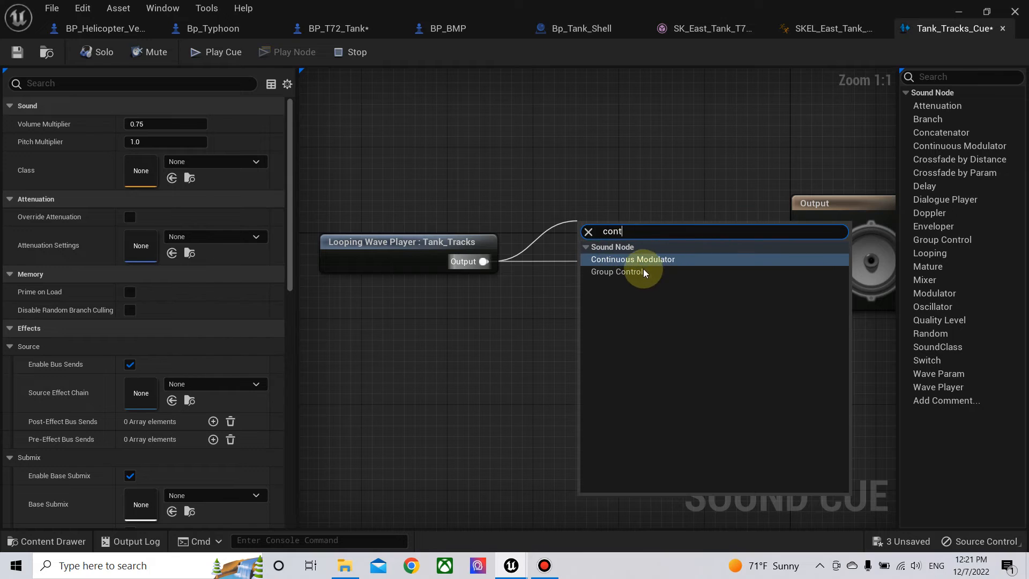
{"action": "left_click", "coordinate": [650, 259]}
{"action": "left_click_drag", "start_coordinate": [689, 249], "coordinate": [749, 253]}
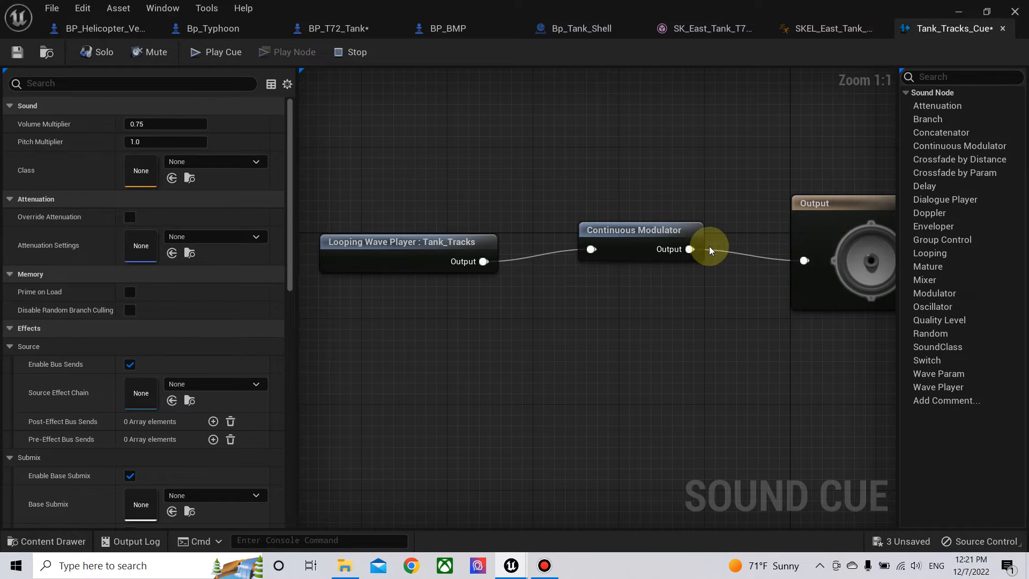
{"action": "left_click_drag", "start_coordinate": [640, 241], "coordinate": [650, 252]}
- Set the modulator's pitch parameter name to Speed, Max Input 70, Min Output 0.7 and Max Output 1.5, and save the cue
{"action": "left_click", "coordinate": [164, 142]}
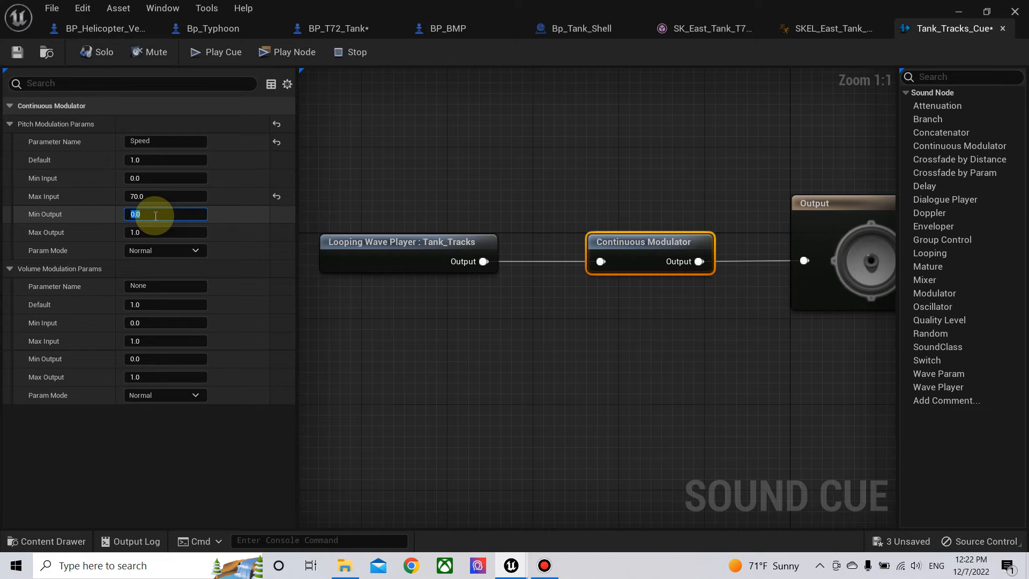
{"action": "left_click", "coordinate": [160, 232]}
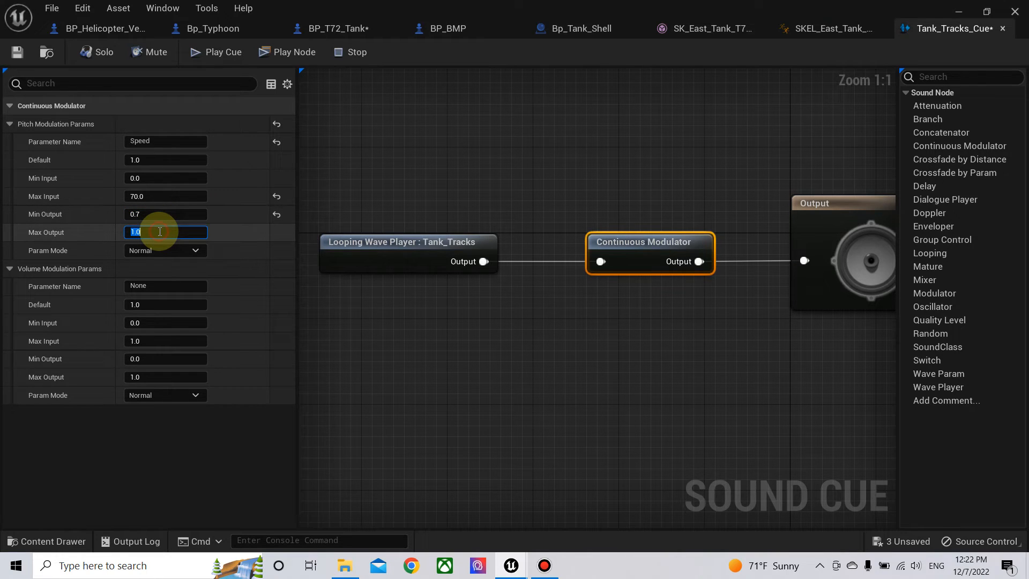
{"action": "type", "text": "1.5"}
{"action": "key", "text": "Return"}
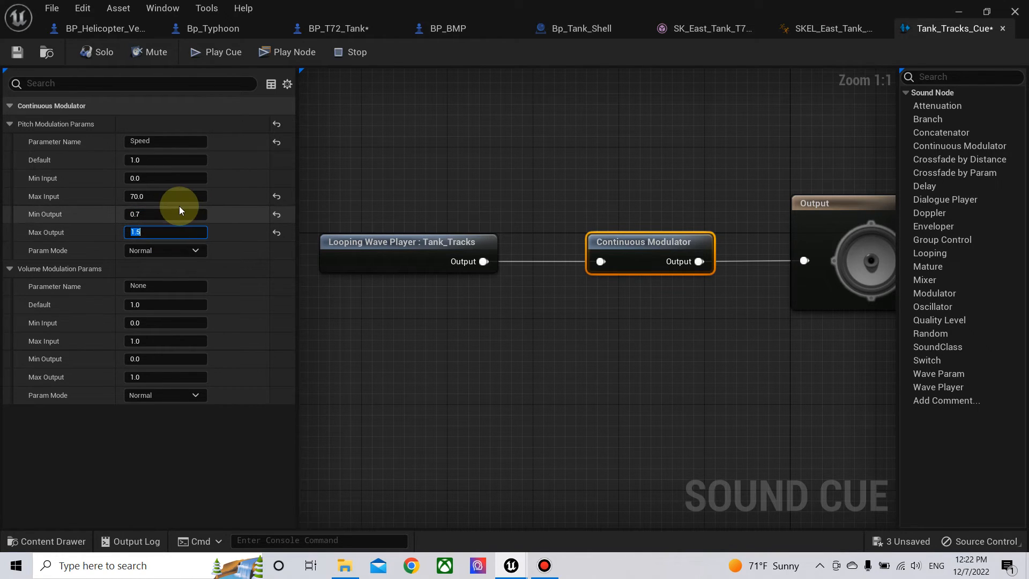
{"action": "left_click", "coordinate": [18, 54]}
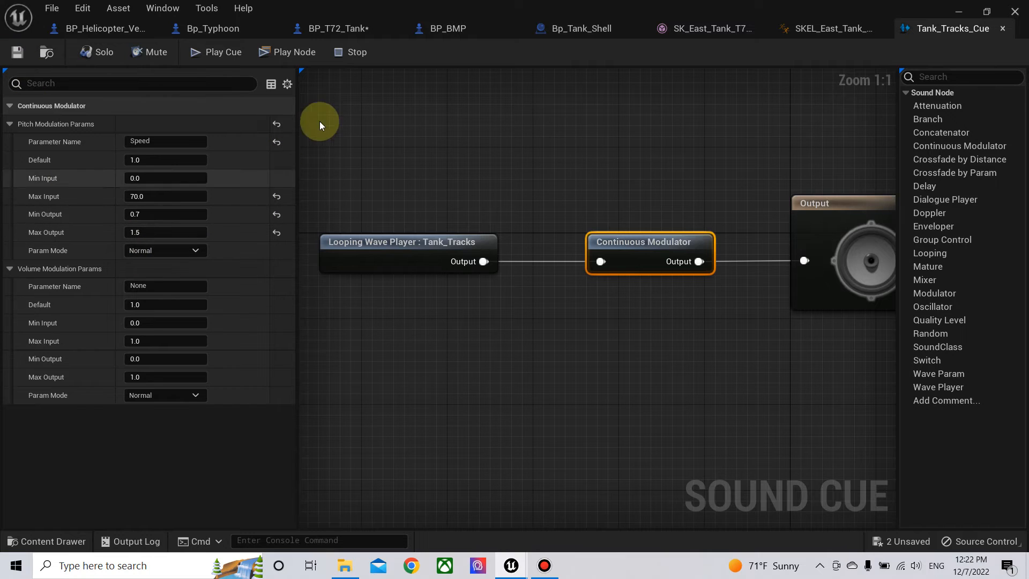
- Change the pitch modulation Default to 7.919181 and Min Output to 0.9, and save the cue
{"action": "left_click_drag", "start_coordinate": [167, 160], "coordinate": [207, 160]}
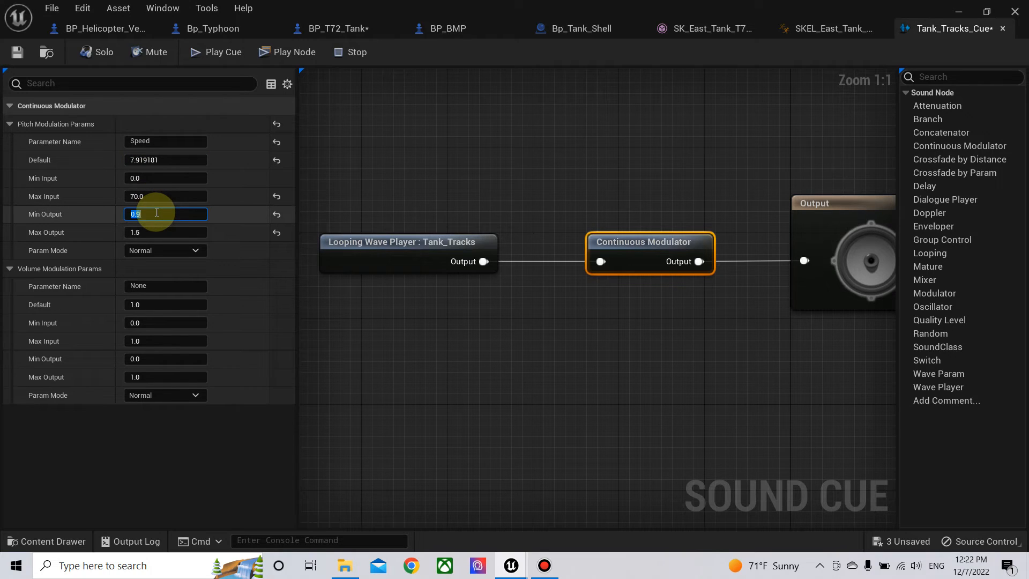
{"action": "left_click", "coordinate": [19, 56]}
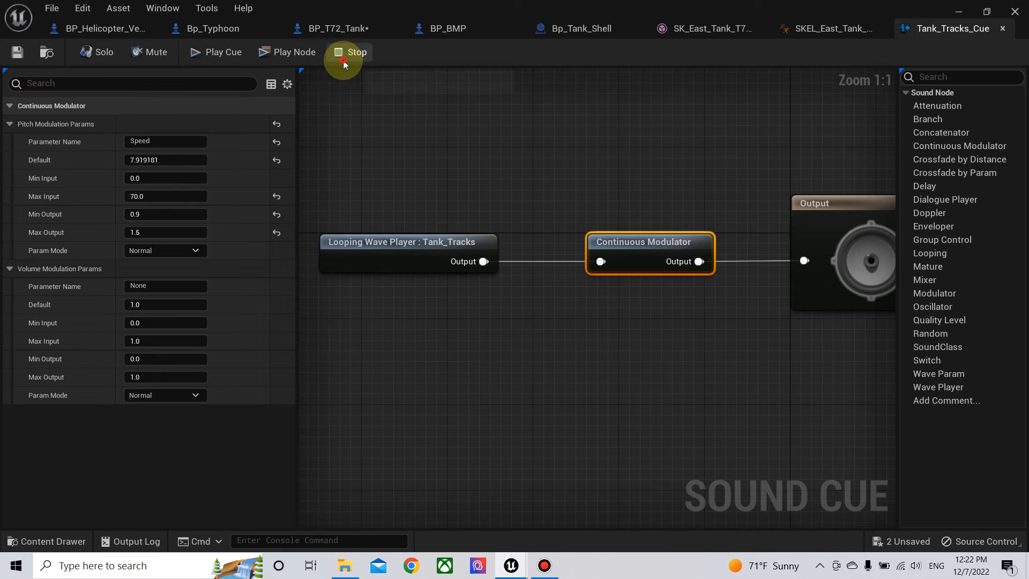
- Compile and save BP_T72_Tank, close the tracks cue, animation blueprint and skeletal mesh editors, and return to the tank's Event Graph
{"action": "left_click", "coordinate": [349, 36]}
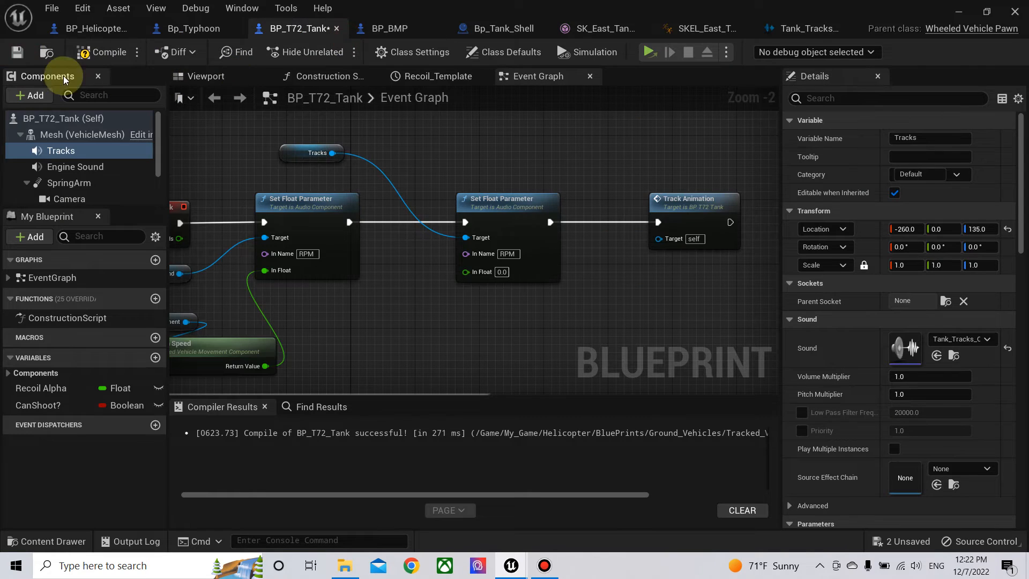
{"action": "left_click", "coordinate": [806, 31]}
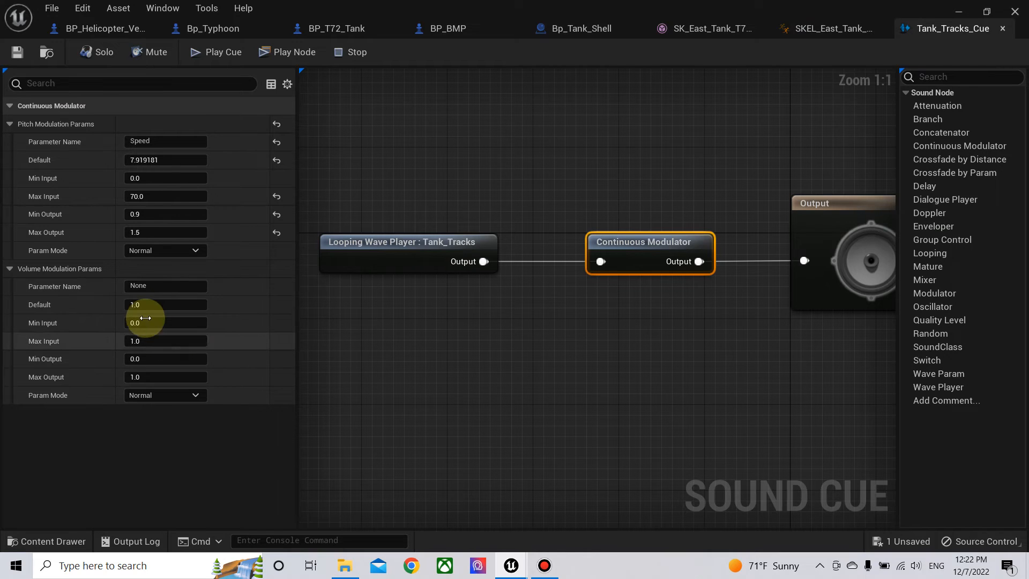
{"action": "right_click_drag", "start_coordinate": [621, 162], "coordinate": [637, 169]}
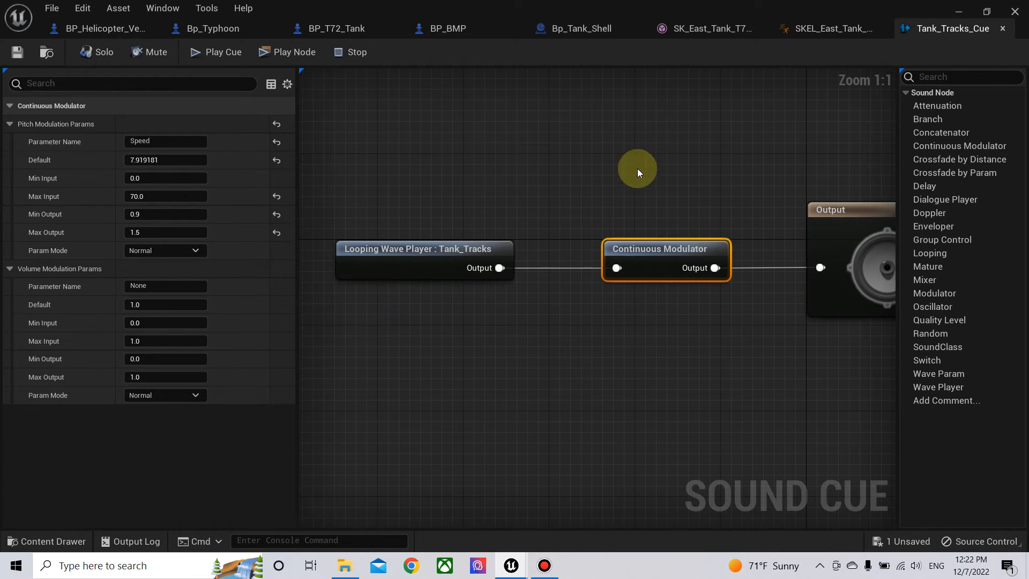
{"action": "left_click", "coordinate": [1004, 32]}
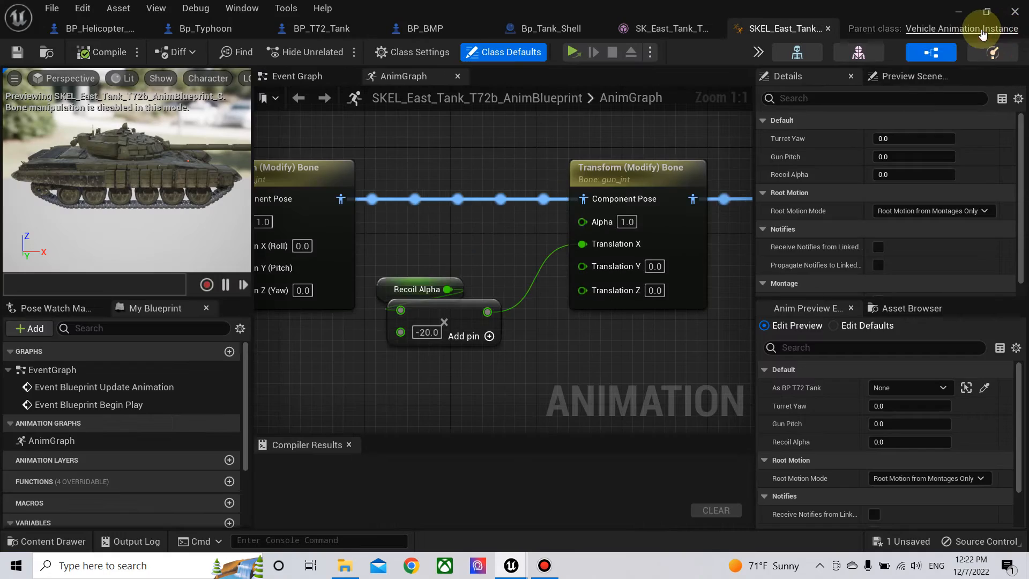
{"action": "left_click", "coordinate": [829, 30]}
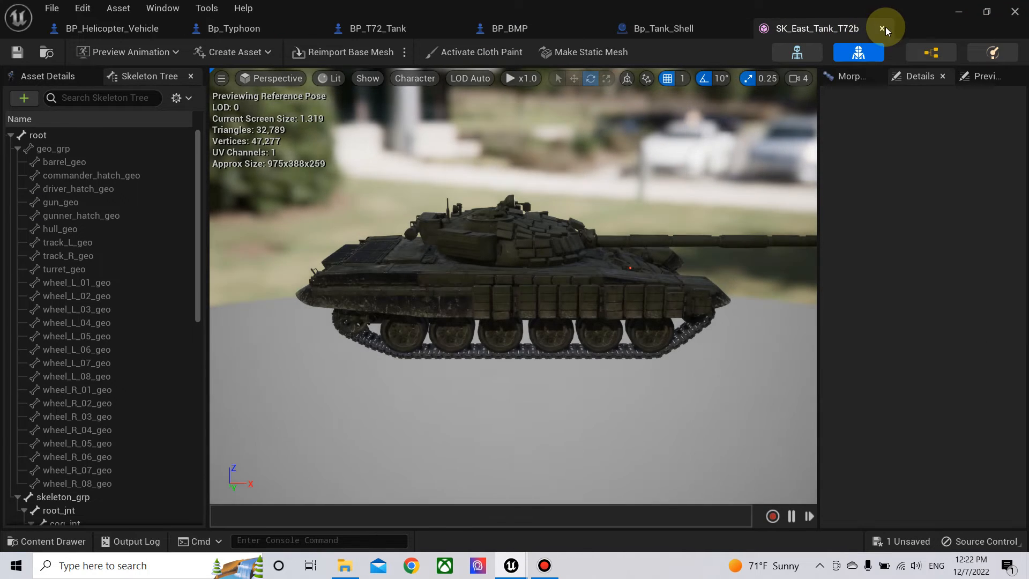
{"action": "left_click", "coordinate": [882, 28]}
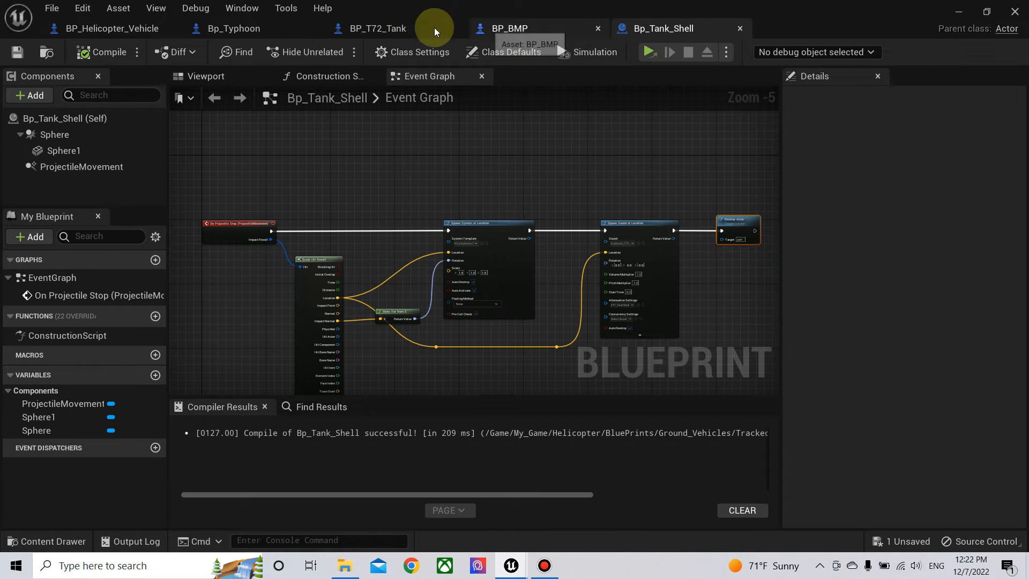
{"action": "left_click", "coordinate": [370, 27]}
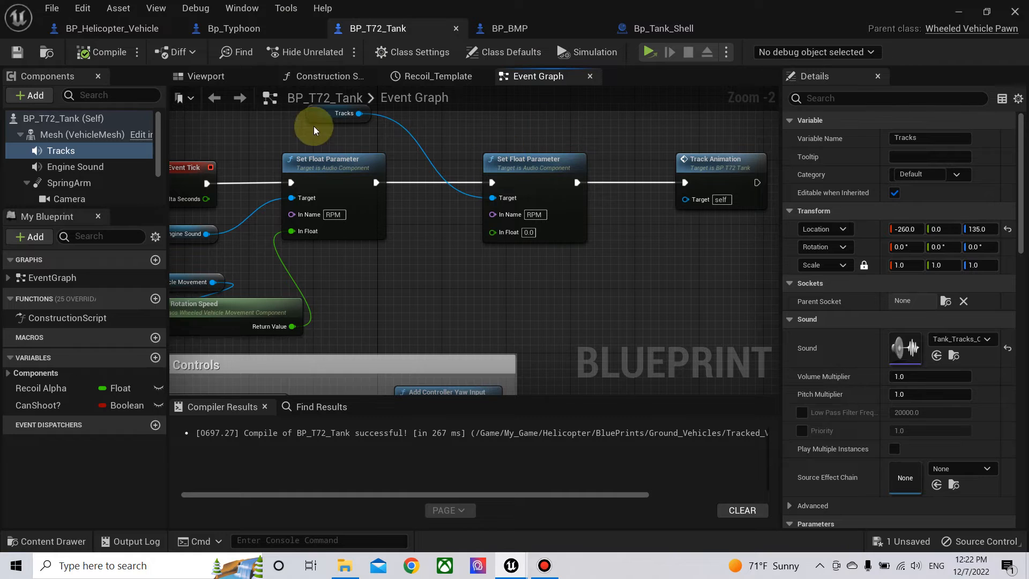
- Move the Tracks reference closer to the Set Float Parameter node it feeds and set that node's In Name to Speed
{"action": "left_click_drag", "start_coordinate": [343, 114], "coordinate": [440, 145]}
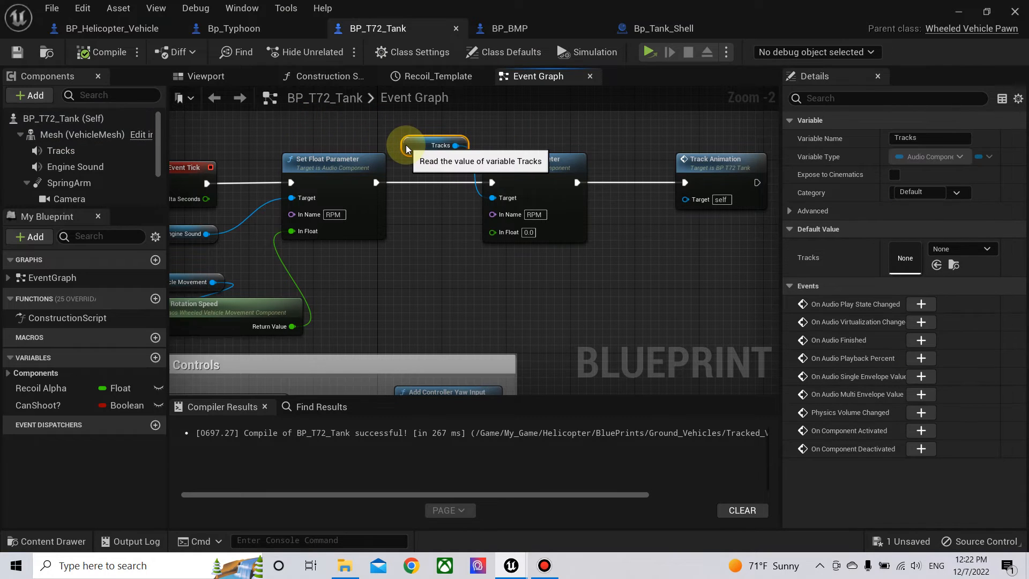
{"action": "left_click", "coordinate": [529, 214]}
{"action": "type", "text": "Speed"}
{"action": "key", "text": "Return"}
- Add Get Forward Speed MPH from Chaos Wheeled Vehicle Movement, feed it into the Speed node's In Float, and compile
{"action": "right_click_drag", "start_coordinate": [549, 269], "coordinate": [478, 256]}
{"action": "right_click_drag", "start_coordinate": [418, 270], "coordinate": [578, 241]}
{"action": "left_click_drag", "start_coordinate": [310, 242], "coordinate": [400, 238]}
{"action": "type", "text": "speed"}
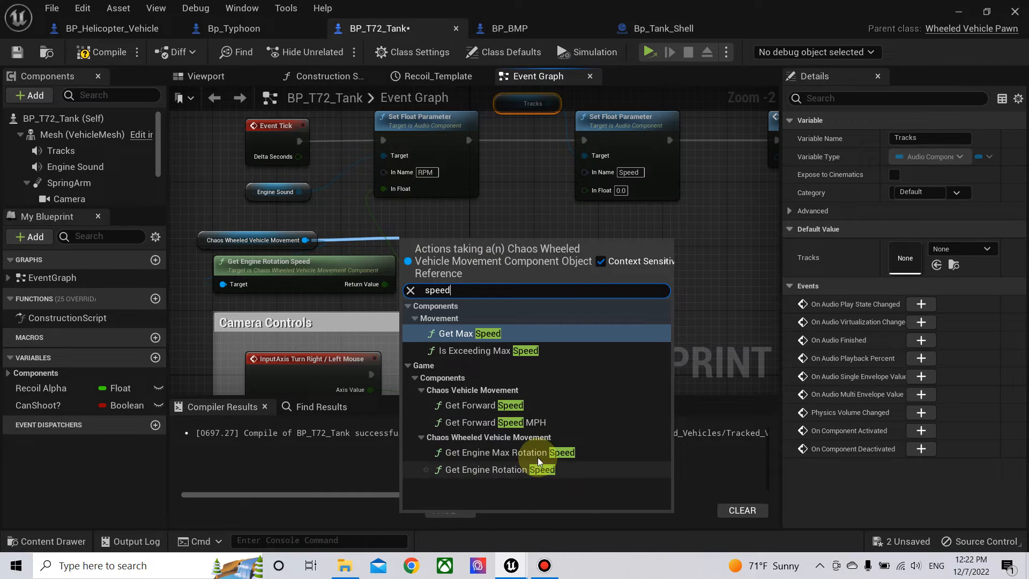
{"action": "left_click", "coordinate": [536, 424]}
{"action": "left_click_drag", "start_coordinate": [546, 260], "coordinate": [576, 232]}
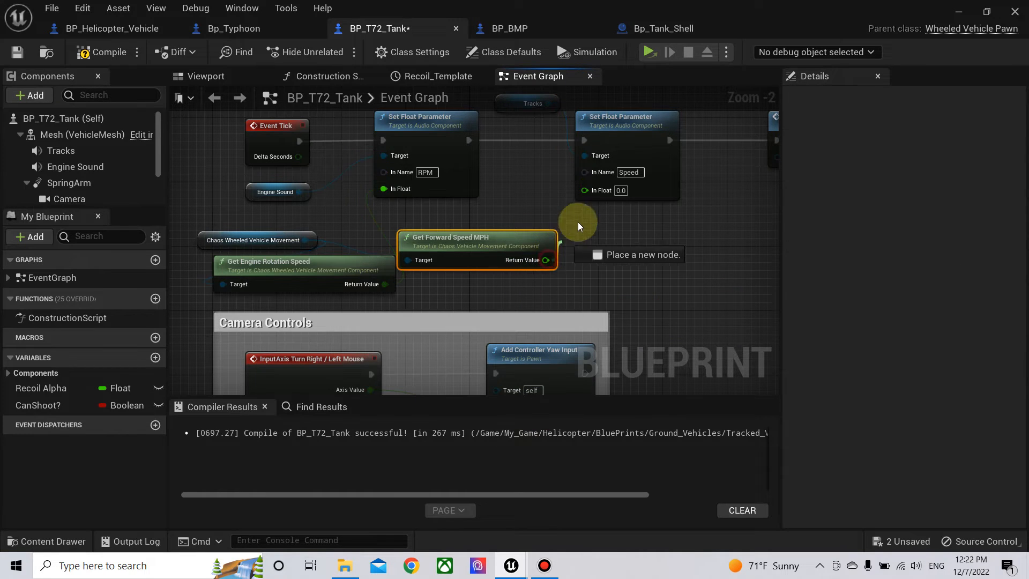
{"action": "left_click_drag", "start_coordinate": [595, 194], "coordinate": [595, 191]}
{"action": "left_click_drag", "start_coordinate": [510, 238], "coordinate": [520, 216]}
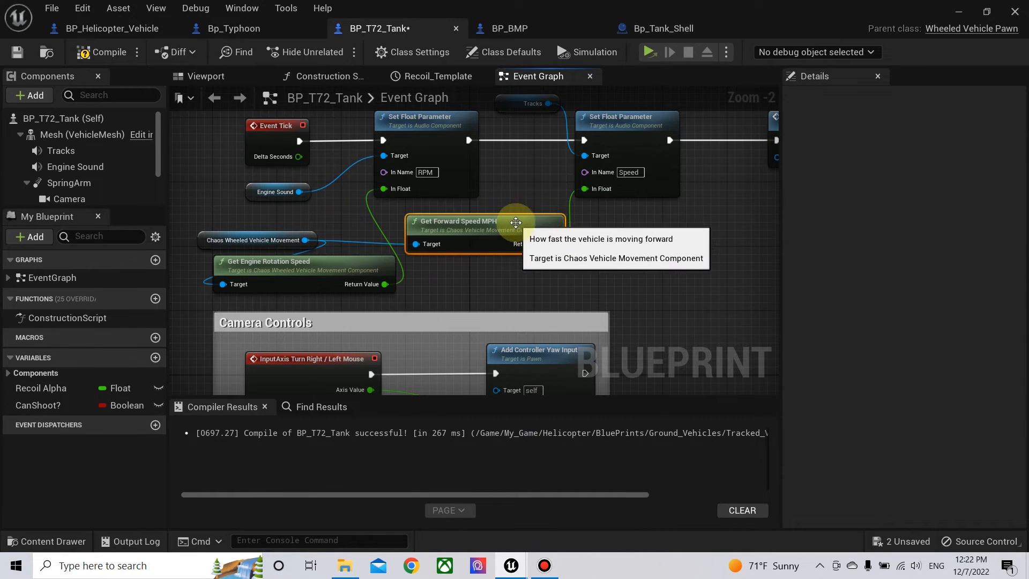
{"action": "left_click", "coordinate": [98, 53]}
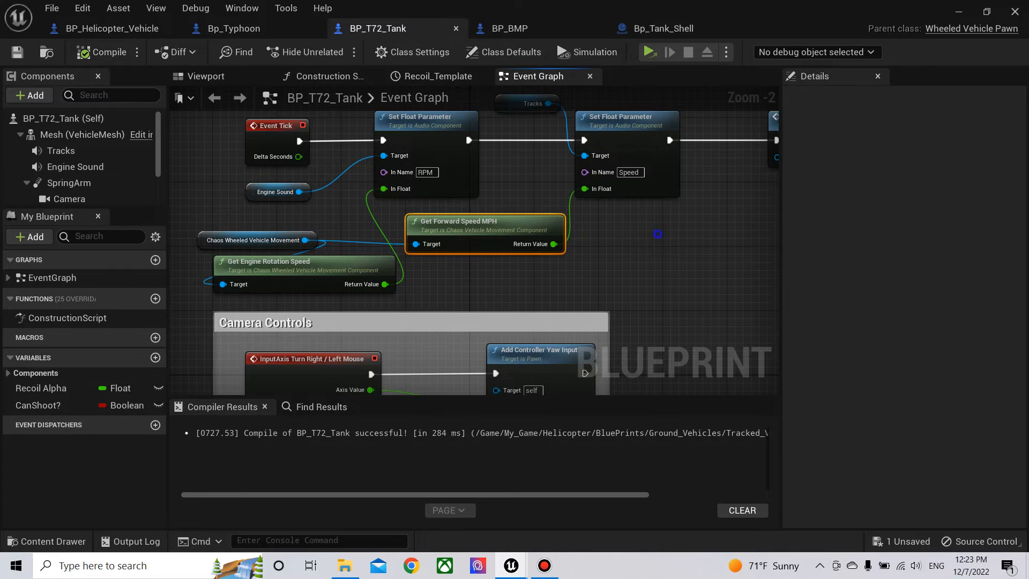
- Move the Track Animation node farther from the Speed Set Float Parameter node to make room for another node between them
{"action": "right_click_drag", "start_coordinate": [658, 234], "coordinate": [425, 278]}
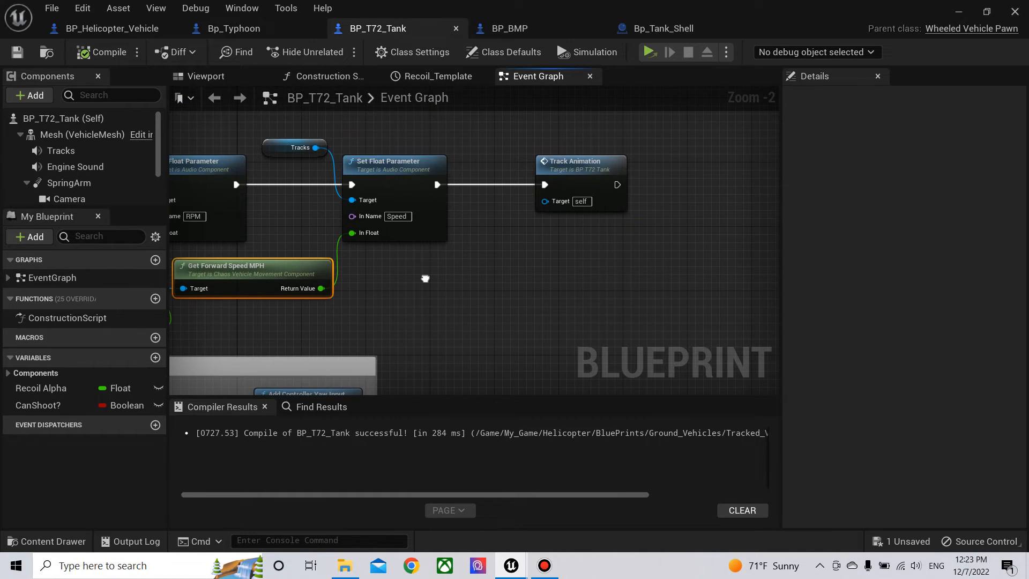
{"action": "mouse_move", "coordinate": [425, 278]}
{"action": "right_mouse_down"}
{"action": "mouse_move", "coordinate": [679, 255]}
{"action": "mouse_move", "coordinate": [418, 275]}
{"action": "right_mouse_up"}
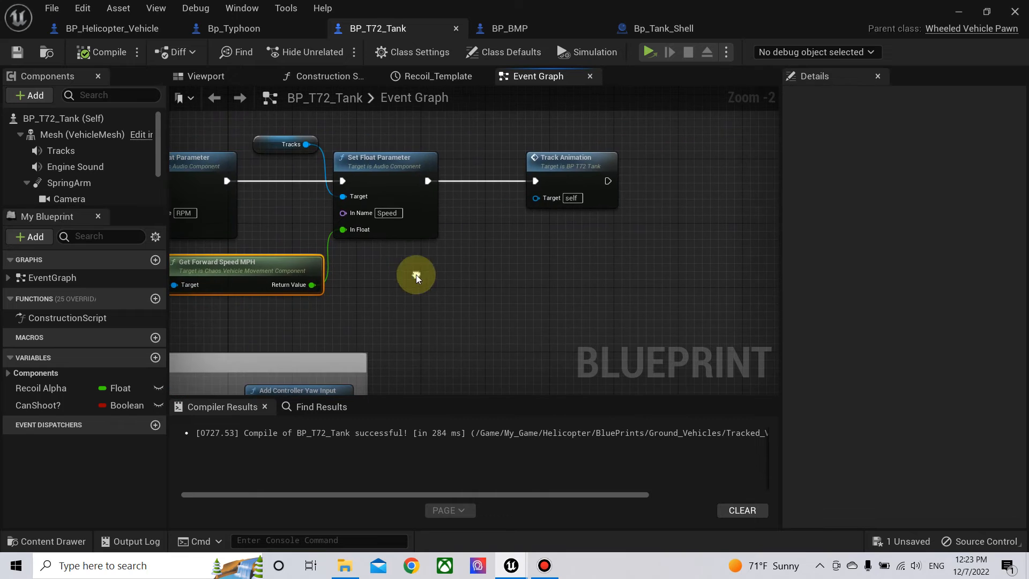
{"action": "scroll", "coordinate": [502, 267], "scroll_direction": "down", "scroll_amount": 2}
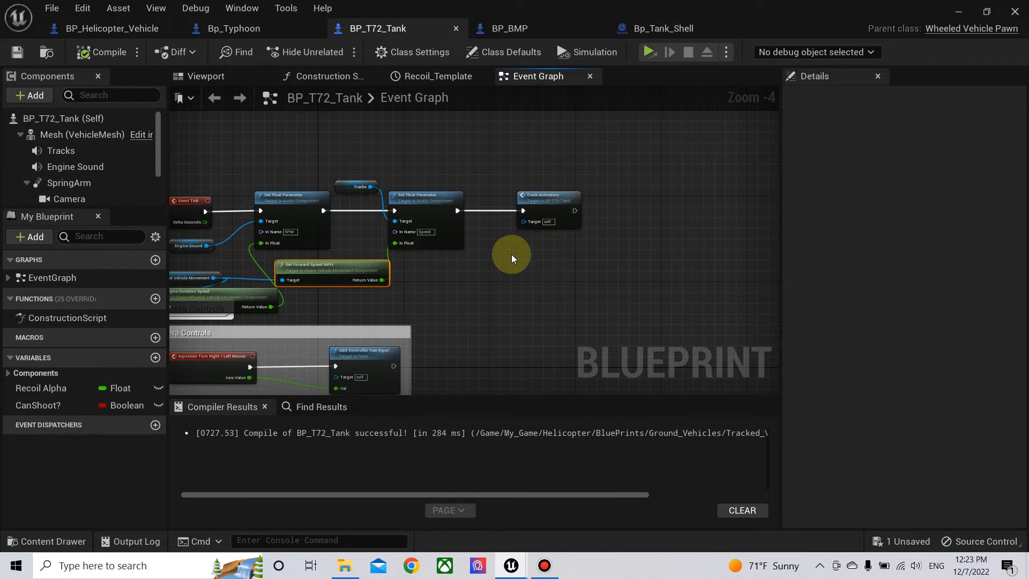
{"action": "right_click_drag", "start_coordinate": [510, 250], "coordinate": [425, 257]}
{"action": "left_click_drag", "start_coordinate": [483, 231], "coordinate": [618, 230]}
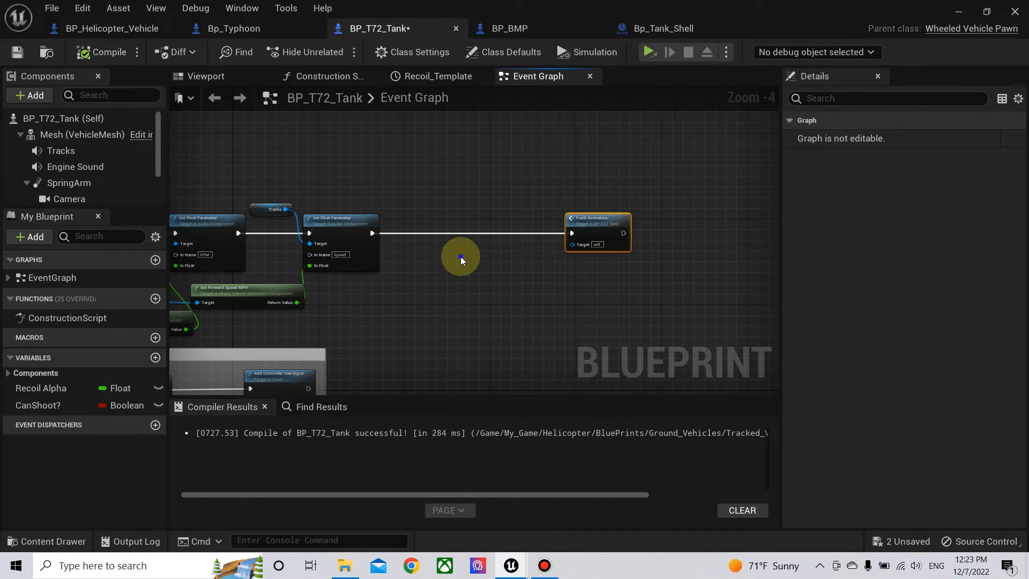
{"action": "right_click_drag", "start_coordinate": [461, 256], "coordinate": [536, 230]}
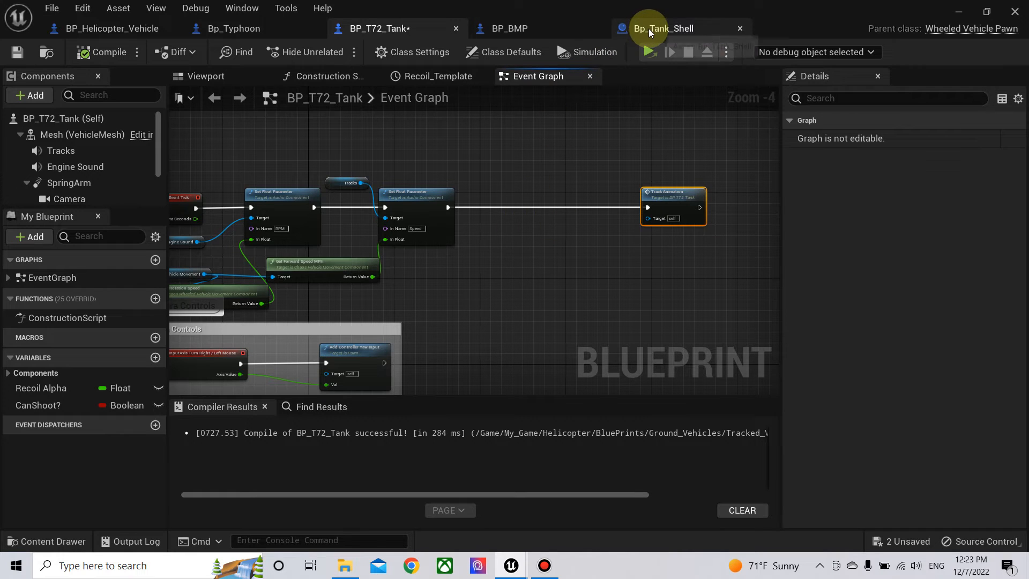
- Add a Set Volume Multiplier node targeting Tracks between the Speed node and Track Animation, and put a reroute point on its target wire
{"action": "left_click_drag", "start_coordinate": [359, 183], "coordinate": [481, 180]}
{"action": "type", "text": "set vol"}
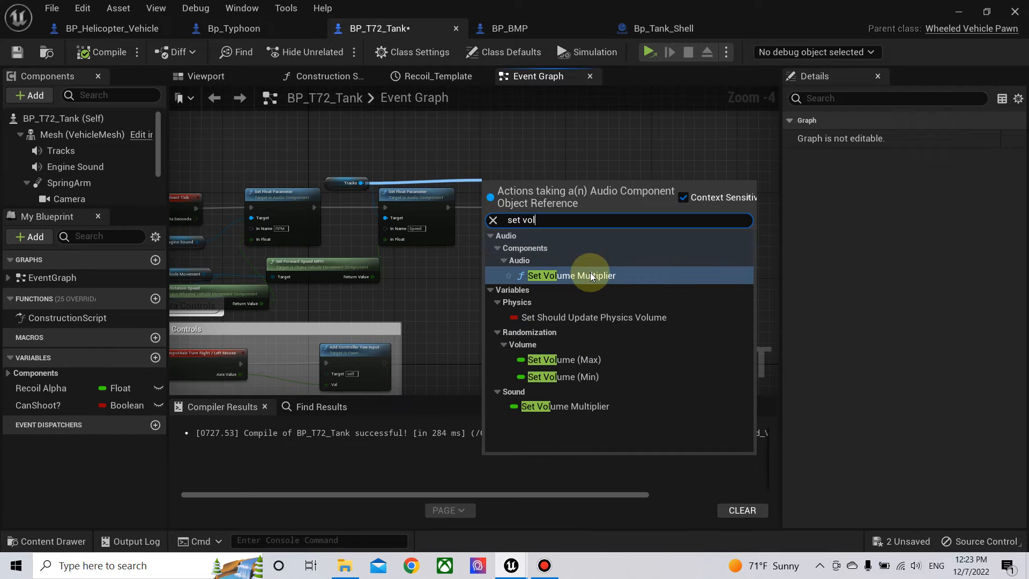
{"action": "left_click", "coordinate": [590, 276]}
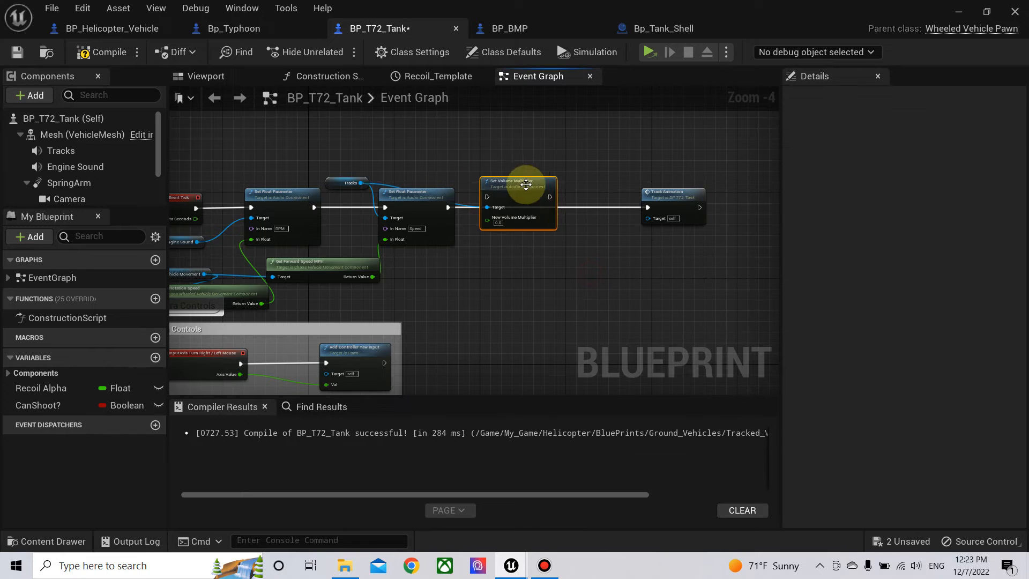
{"action": "left_click_drag", "start_coordinate": [448, 208], "coordinate": [641, 209]}
{"action": "double_click", "coordinate": [477, 213]}
{"action": "left_click_drag", "start_coordinate": [473, 180], "coordinate": [475, 185]}
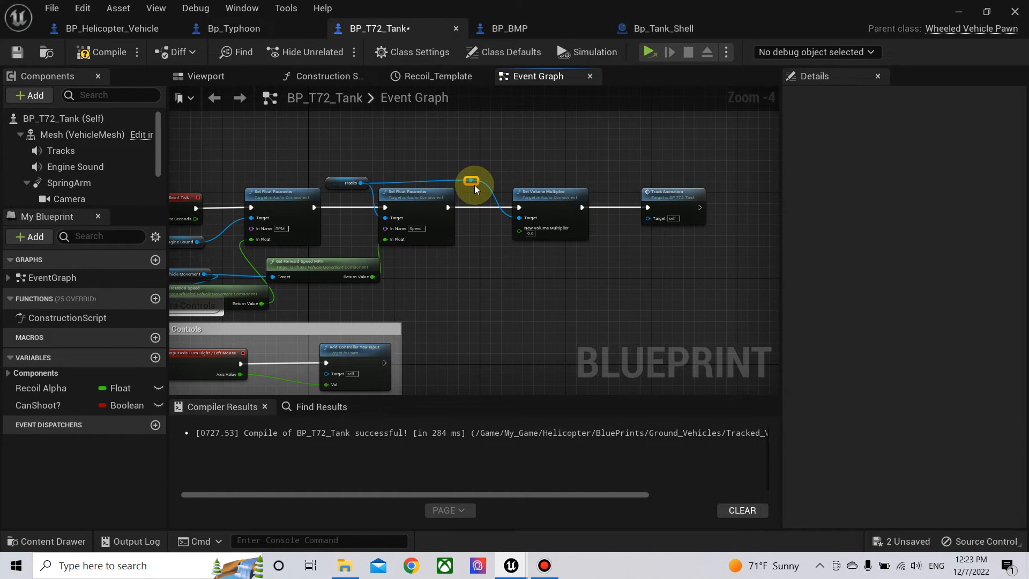
- Add a Map Range Clamped node that takes the Get Forward Speed MPH return value as its Value
{"action": "scroll", "coordinate": [485, 247], "scroll_direction": "up", "scroll_amount": 2}
{"action": "left_click_drag", "start_coordinate": [409, 251], "coordinate": [488, 252]}
{"action": "type", "text": "ma"}
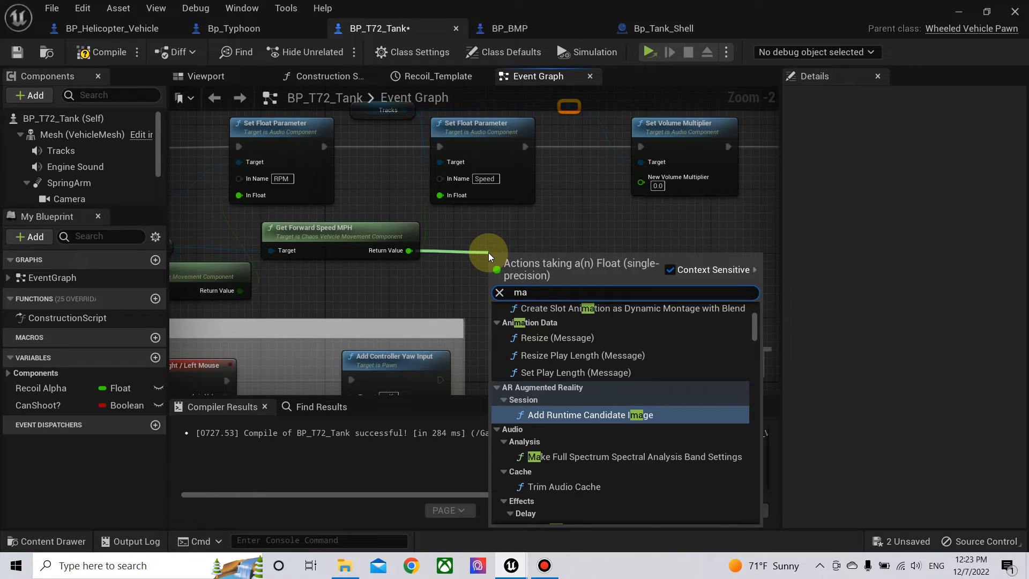
{"action": "type", "text": "p range"}
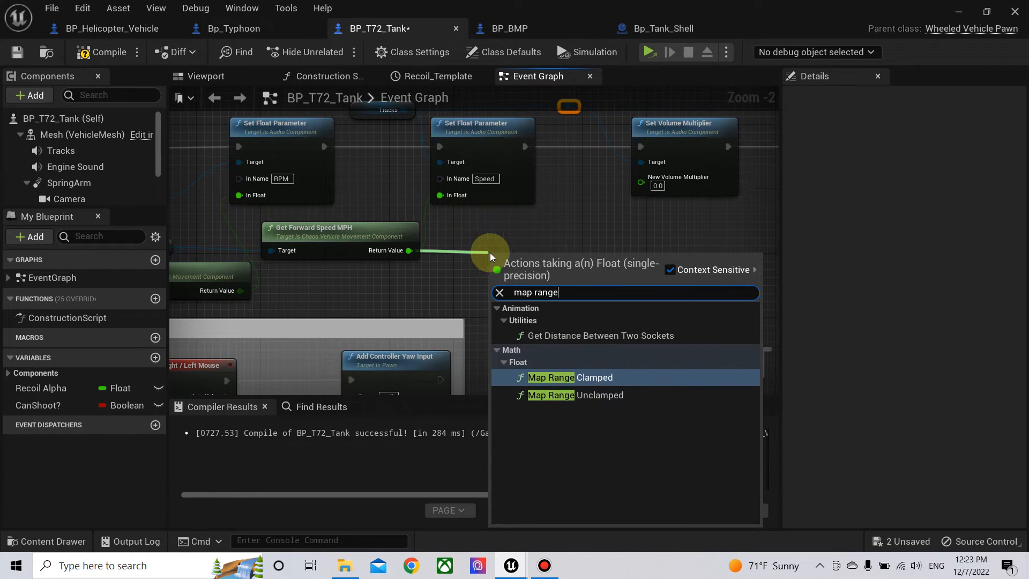
{"action": "left_click", "coordinate": [583, 377]}
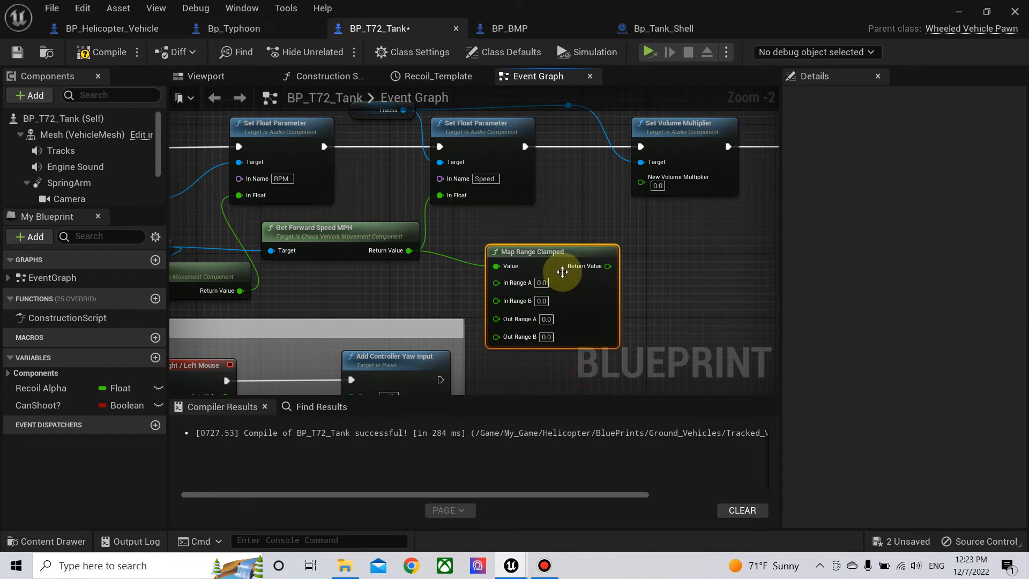
- Place the Map Range Clamped node below Set Volume Multiplier and connect its Return Value to New Volume Multiplier
{"action": "left_click_drag", "start_coordinate": [558, 247], "coordinate": [641, 177]}
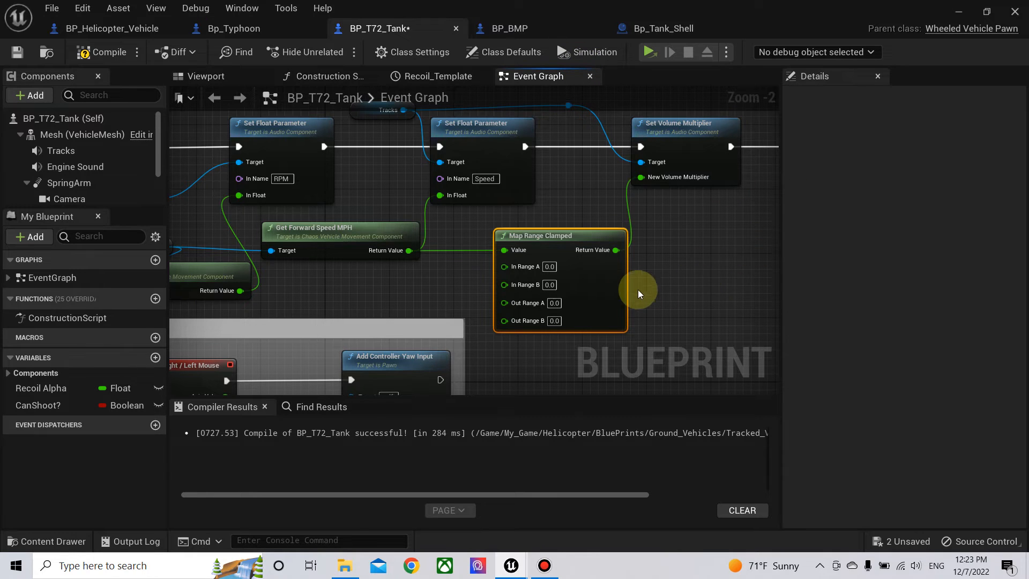
{"action": "right_click_drag", "start_coordinate": [389, 294], "coordinate": [349, 296]}
{"action": "mouse_move", "coordinate": [681, 278]}
{"action": "right_mouse_down"}
{"action": "mouse_move", "coordinate": [622, 182]}
{"action": "mouse_move", "coordinate": [650, 267]}
{"action": "mouse_move", "coordinate": [667, 277]}
{"action": "right_mouse_up"}
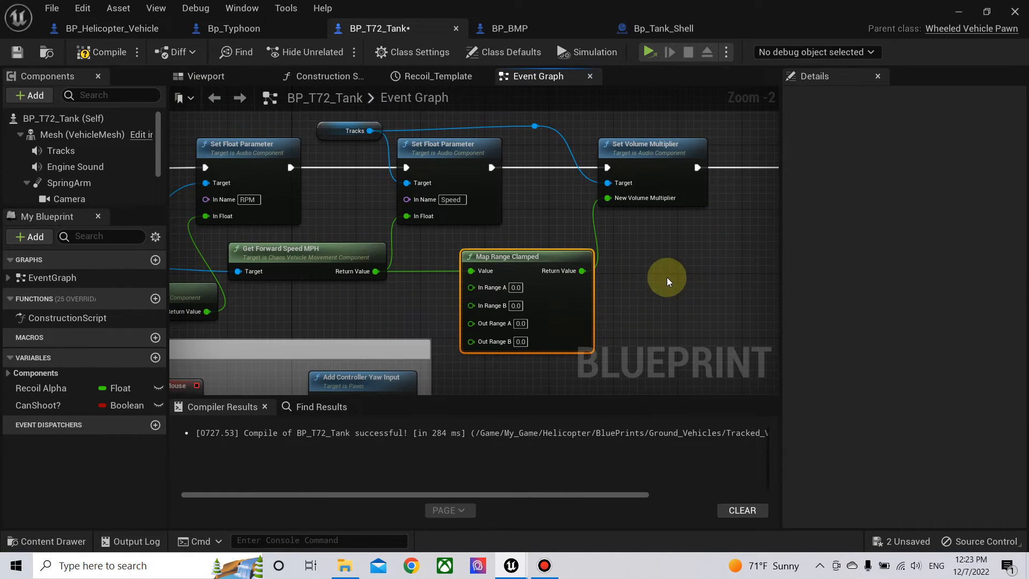
- Set Map Range Clamped's In Range B to 10 and Out Range B to 1, and compile the blueprint
{"action": "left_click", "coordinate": [517, 306]}
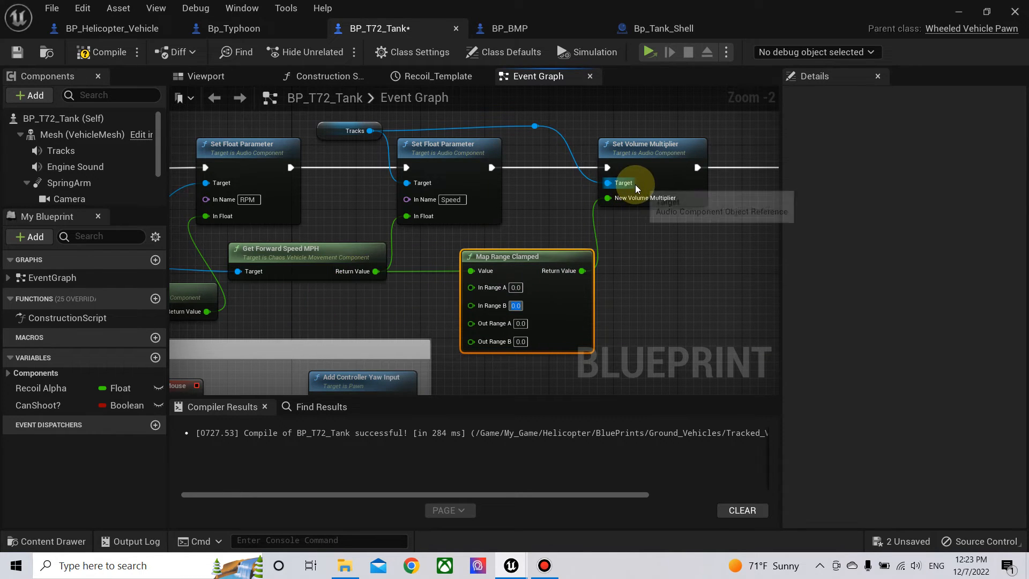
{"action": "type", "text": "10"}
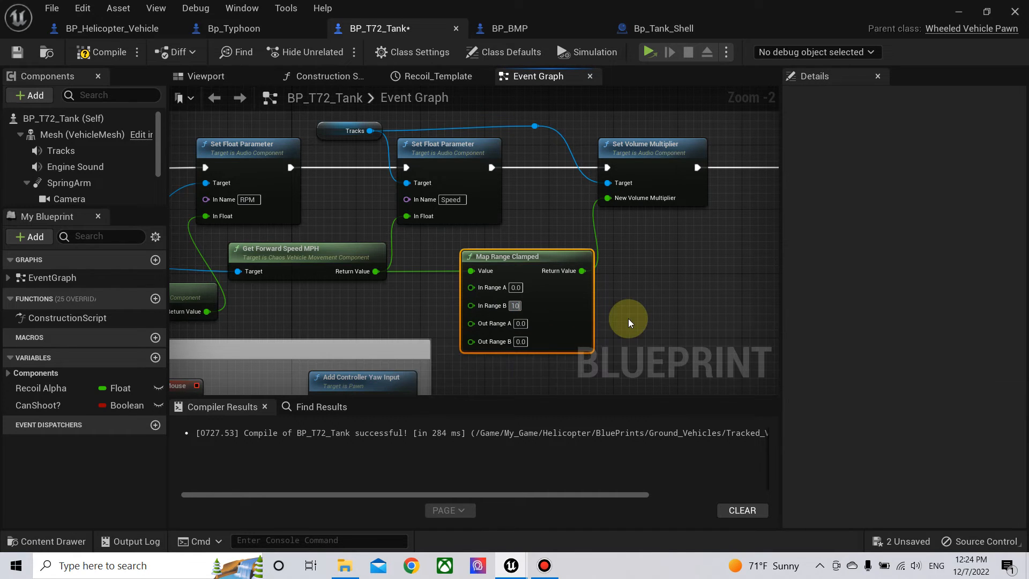
{"action": "left_click", "coordinate": [628, 319]}
{"action": "left_click", "coordinate": [520, 342]}
{"action": "type", "text": "1"}
{"action": "key", "text": "Return"}
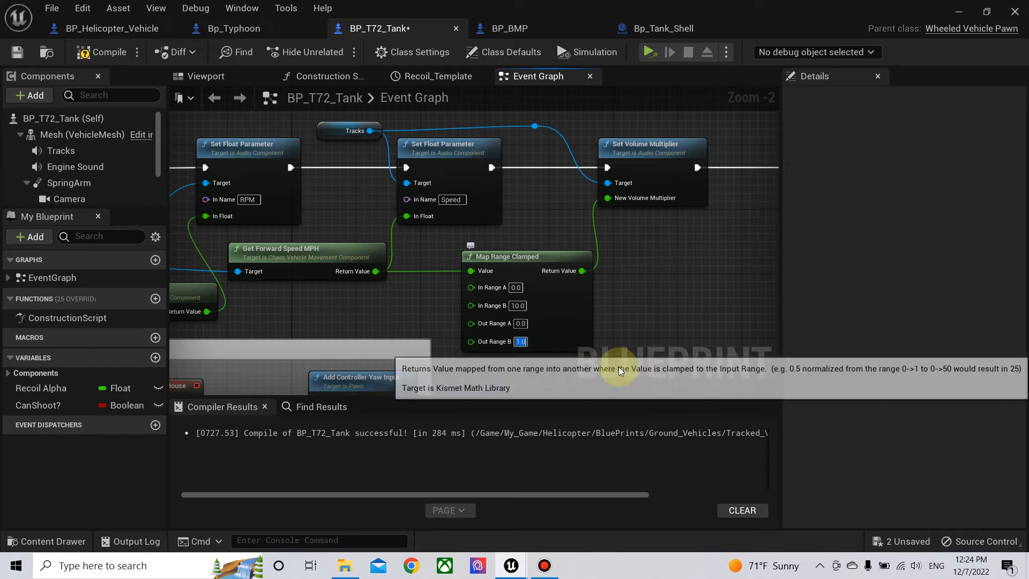
{"action": "left_click", "coordinate": [125, 54]}
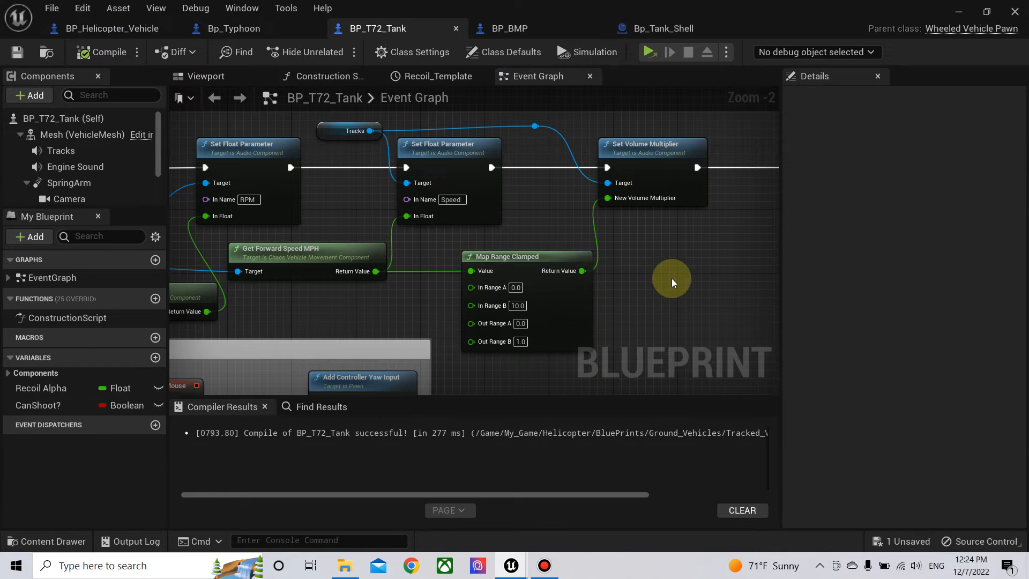
- Return to the level editor and save the unsaved BP_T72_Tank content
{"action": "scroll", "coordinate": [664, 274], "scroll_direction": "down", "scroll_amount": 3}
{"action": "left_click", "coordinate": [958, 13]}
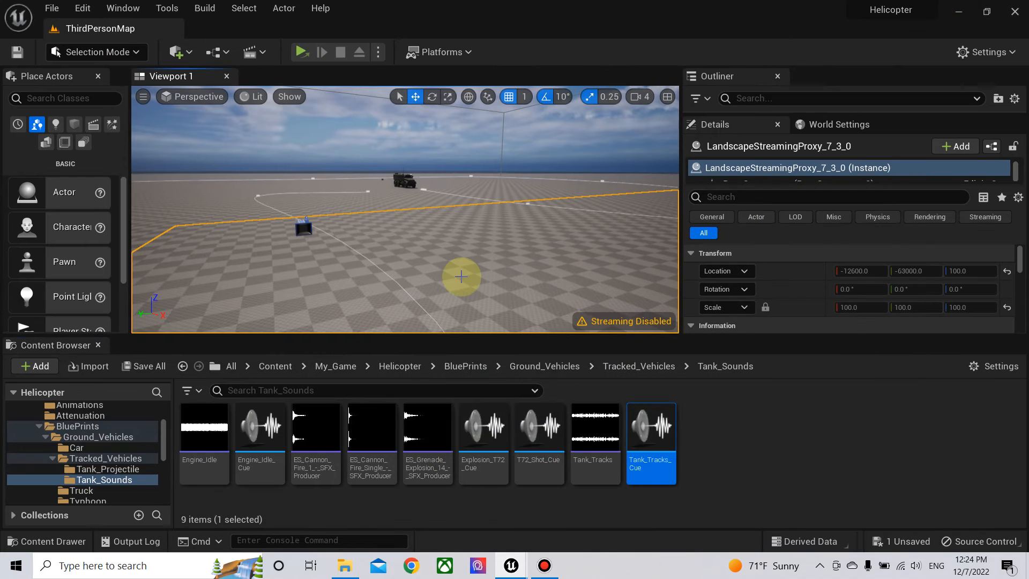
{"action": "key", "text": "ctrl+shift+s"}
{"action": "key", "text": "Return"}
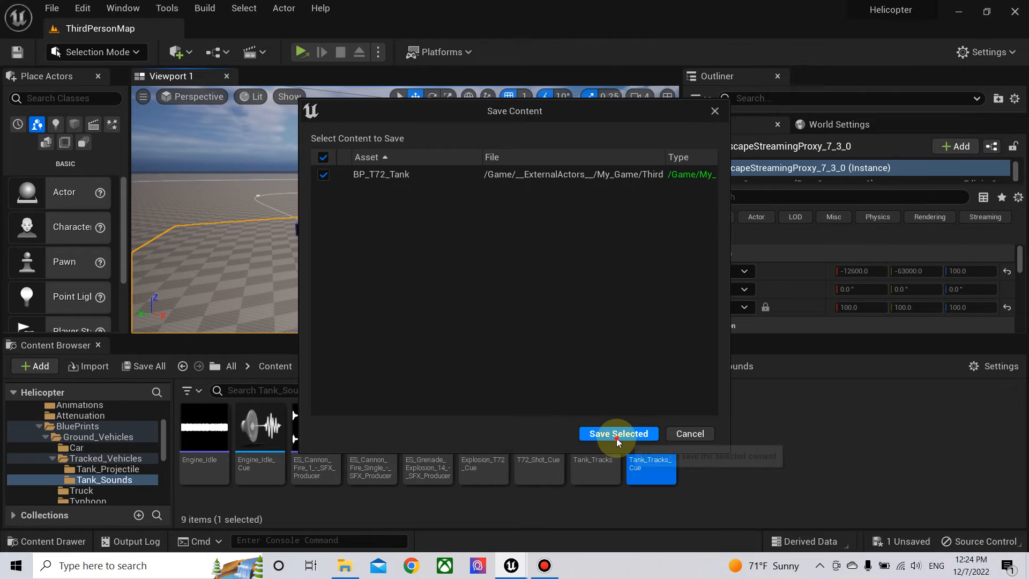
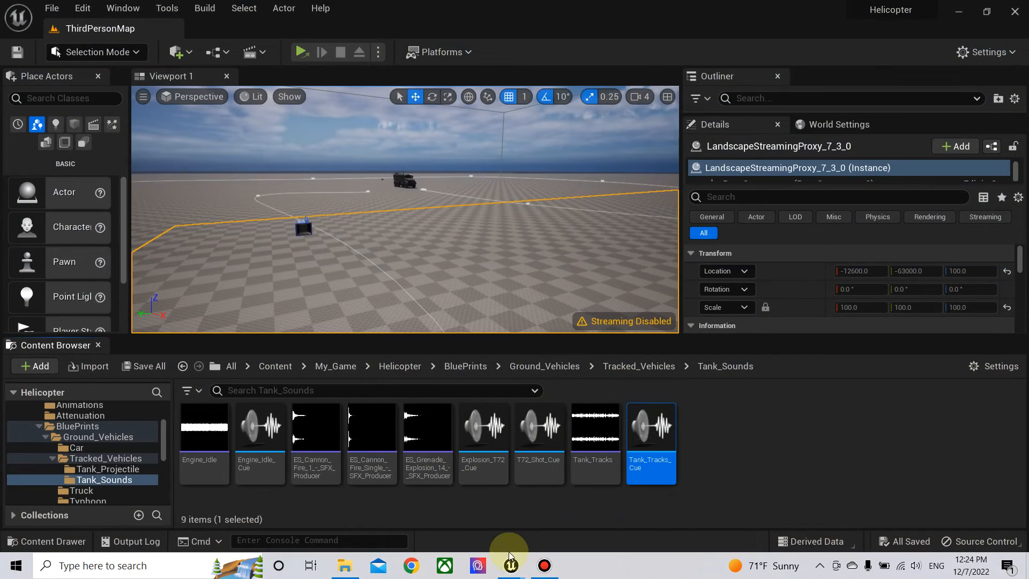
- Reopen the BP_T72_Tank blueprint and examine the attenuation settings of the Tracks and Engine Sound components and the available attenuation assets
{"action": "mouse_move", "coordinate": [509, 558]}
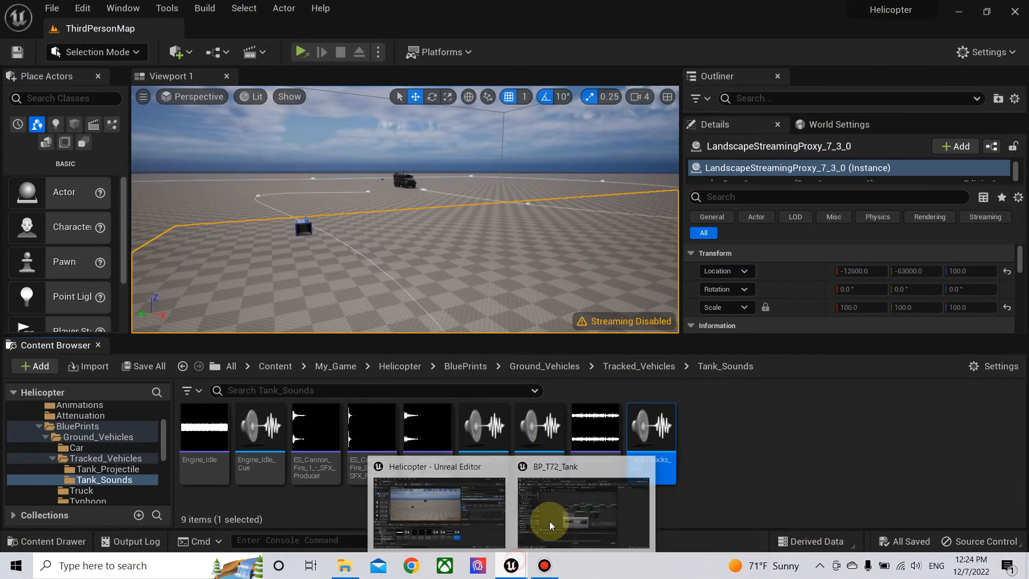
{"action": "left_click", "coordinate": [545, 521]}
{"action": "right_click_drag", "start_coordinate": [667, 143], "coordinate": [604, 134]}
{"action": "scroll", "coordinate": [630, 276], "scroll_direction": "up", "scroll_amount": 3}
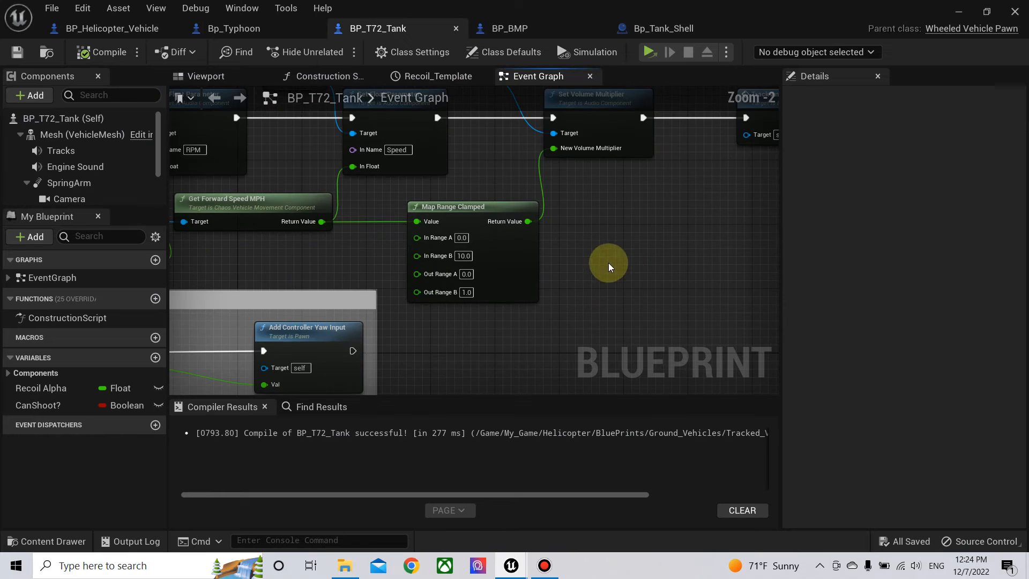
{"action": "left_click", "coordinate": [82, 154]}
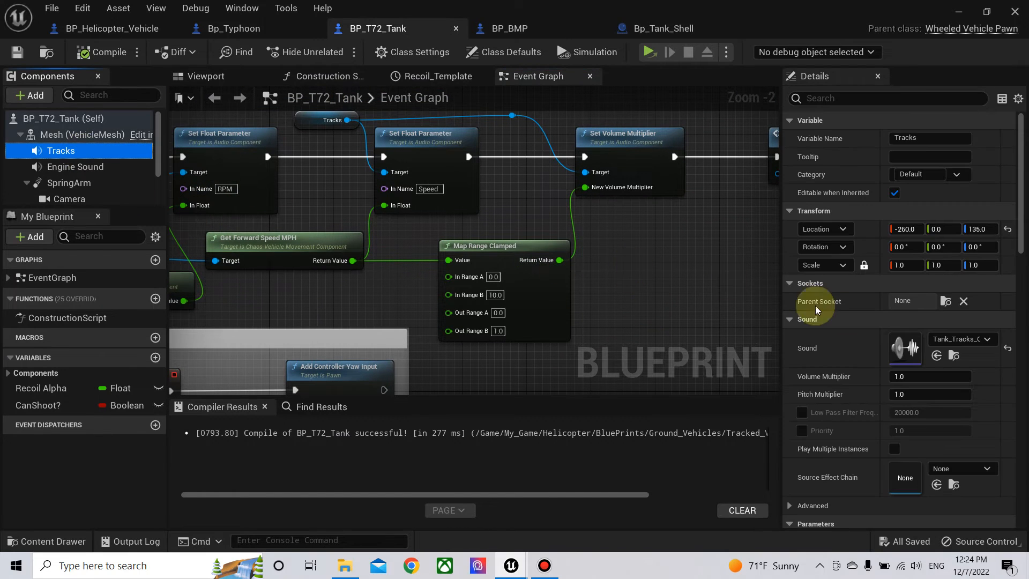
{"action": "scroll", "coordinate": [909, 340], "scroll_direction": "down", "scroll_amount": 5}
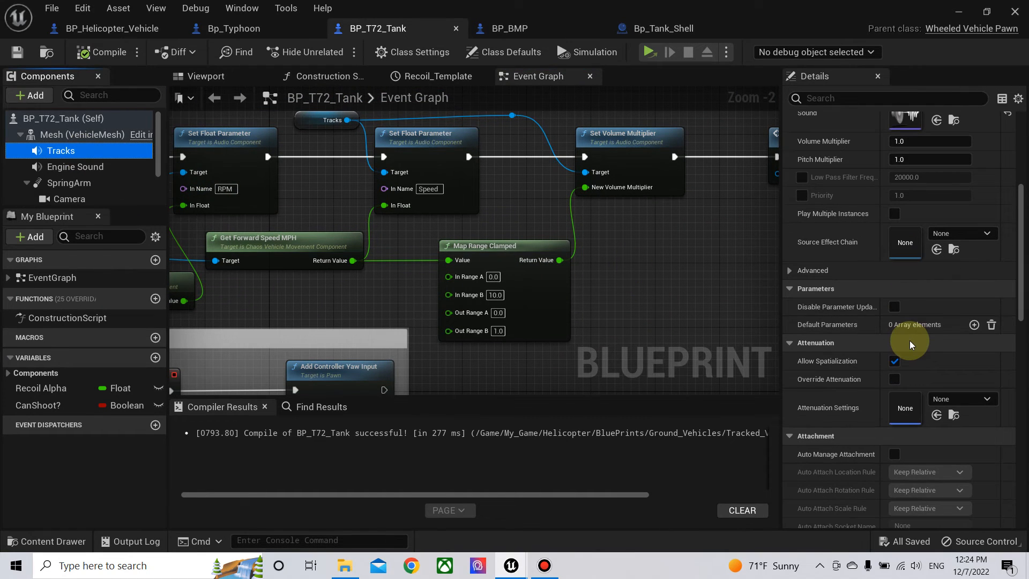
{"action": "left_click", "coordinate": [91, 167]}
{"action": "left_click", "coordinate": [65, 151]}
{"action": "left_click", "coordinate": [986, 399]}
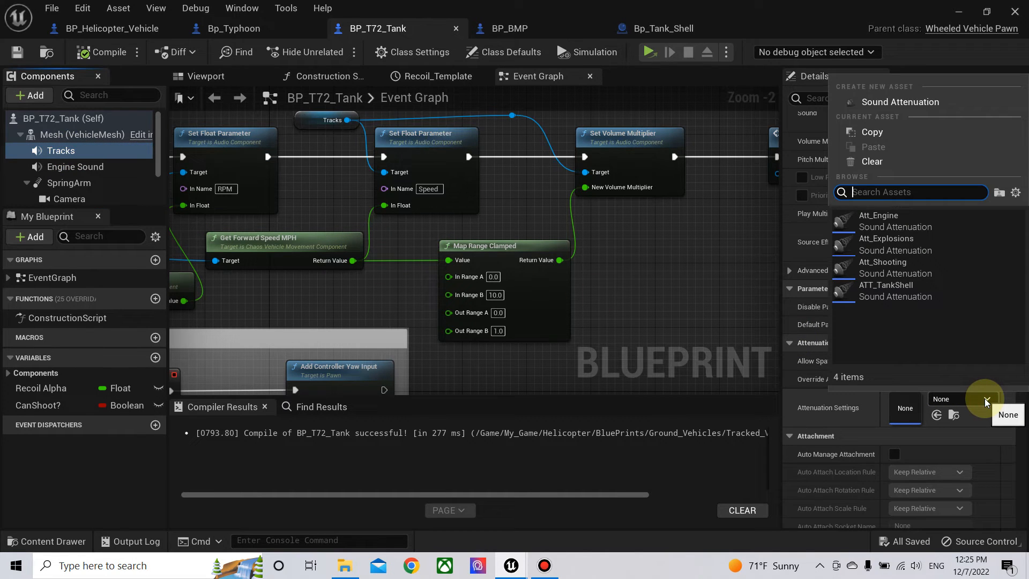
{"action": "left_click", "coordinate": [687, 297]}
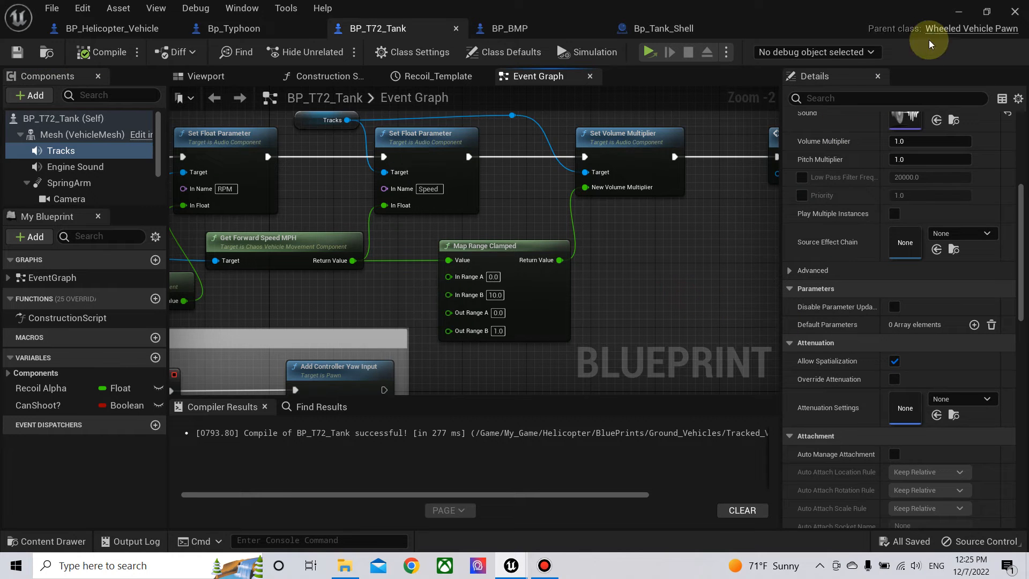
- Assign Att_Engine as the Attenuation Settings of the Tracks audio component
{"action": "left_click", "coordinate": [959, 11]}
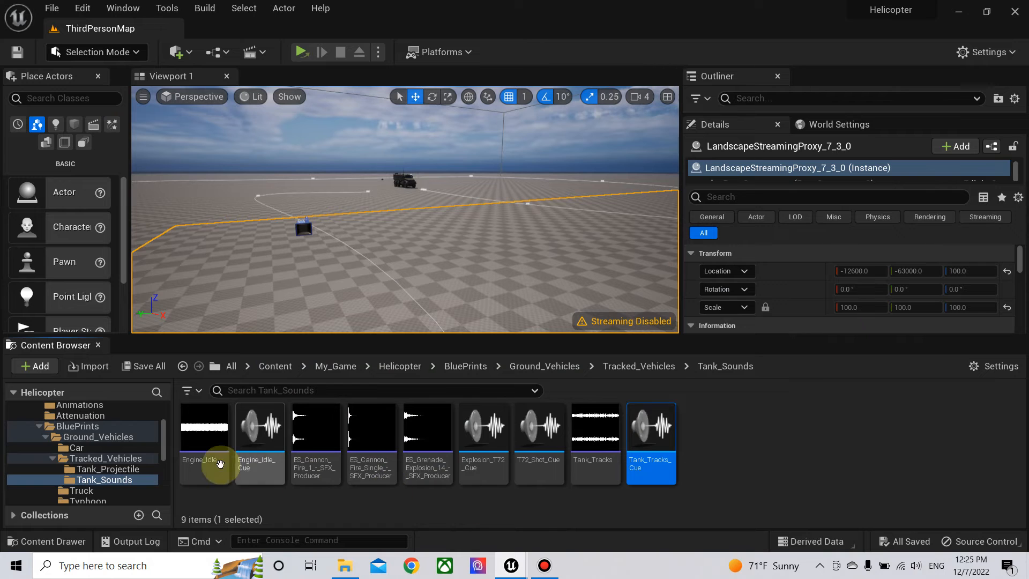
{"action": "scroll", "coordinate": [57, 453], "scroll_direction": "up", "scroll_amount": 2}
{"action": "scroll", "coordinate": [56, 454], "scroll_direction": "down", "scroll_amount": 2}
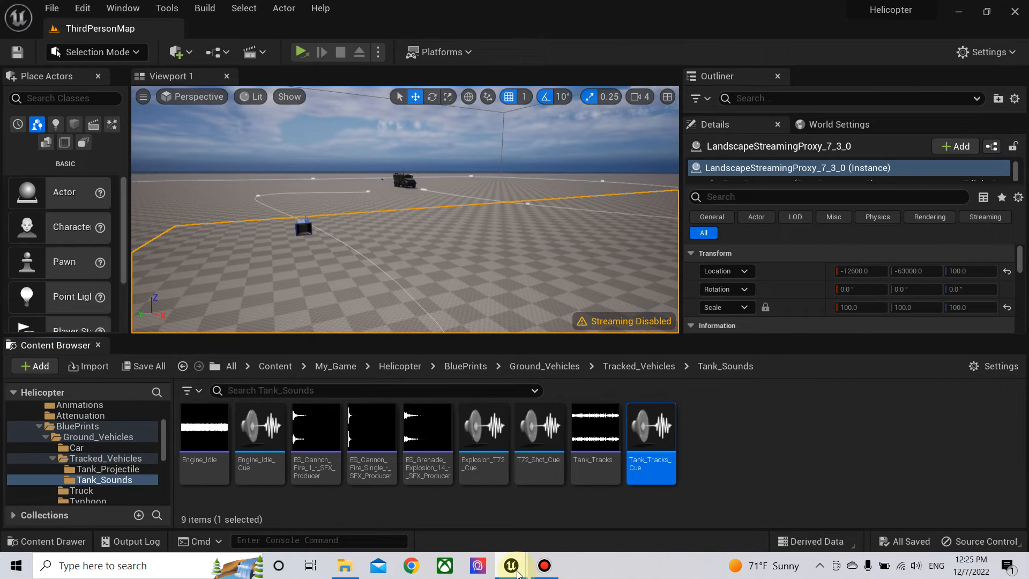
{"action": "mouse_move", "coordinate": [511, 568]}
{"action": "left_click", "coordinate": [616, 472]}
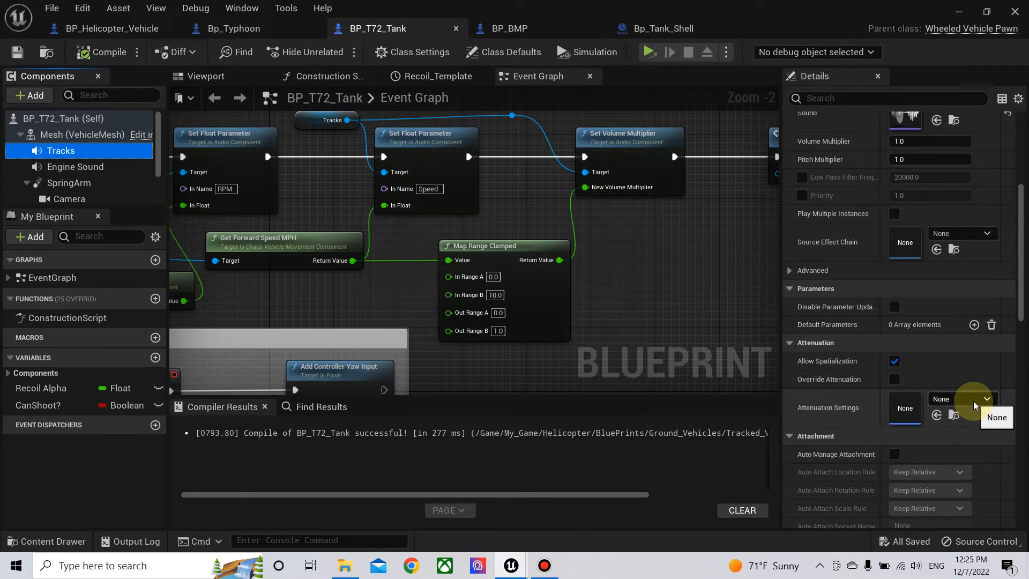
{"action": "left_click", "coordinate": [970, 401]}
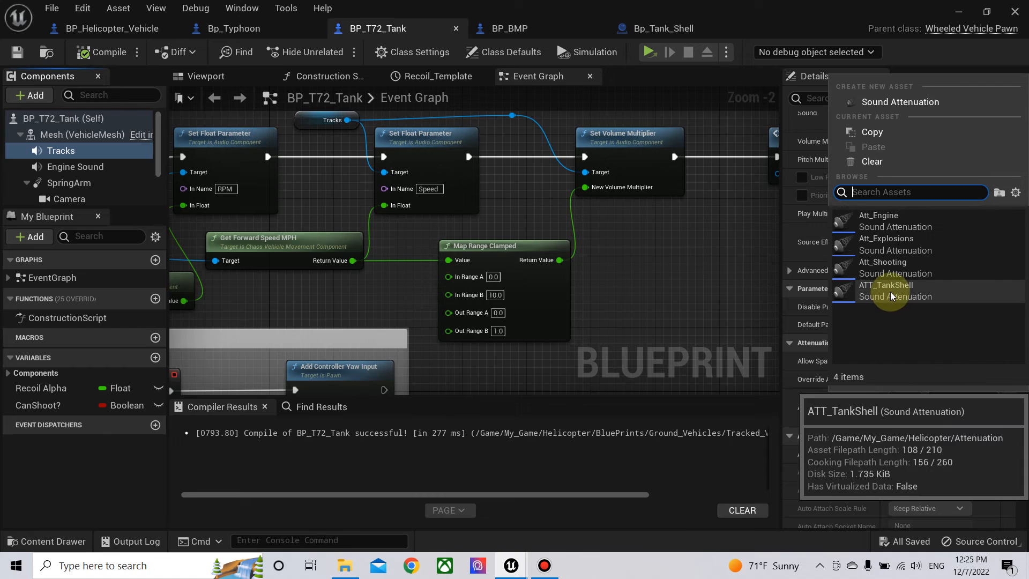
{"action": "left_click", "coordinate": [900, 217]}
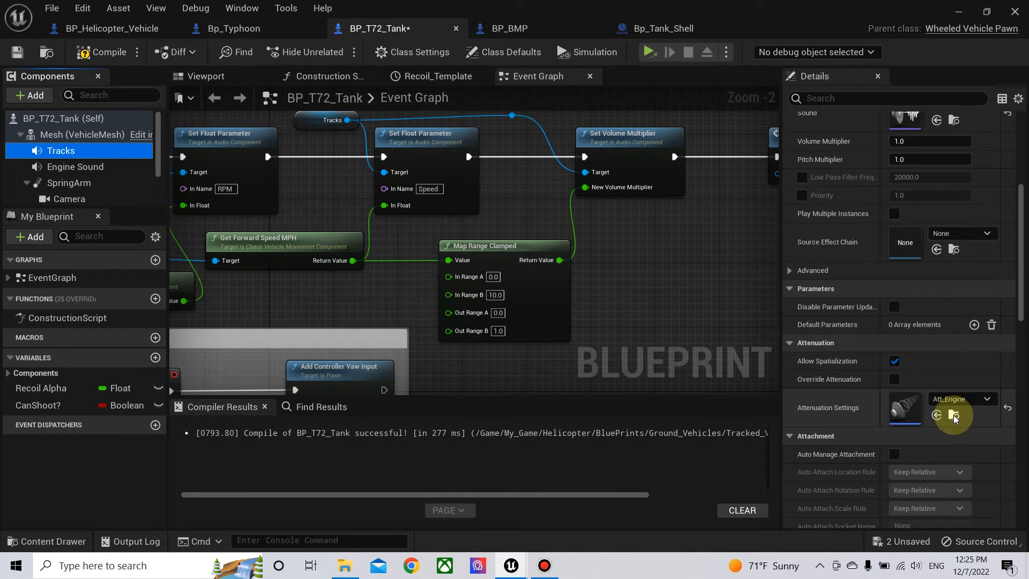
- Open the Att_Engine asset to review its attenuation values, close it, and return to the BP_T72_Tank blueprint
{"action": "double_click", "coordinate": [905, 406]}
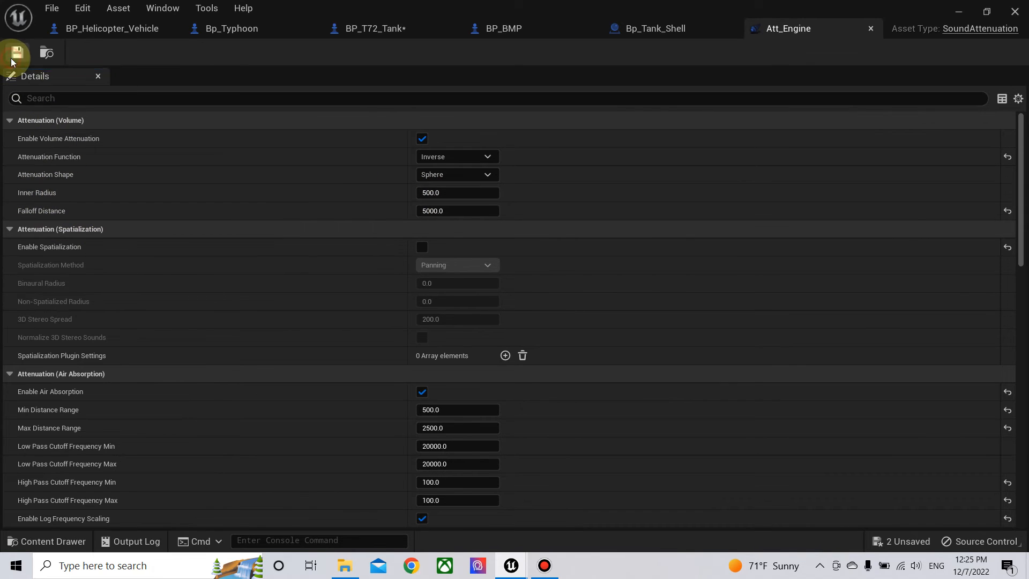
{"action": "left_click", "coordinate": [871, 28]}
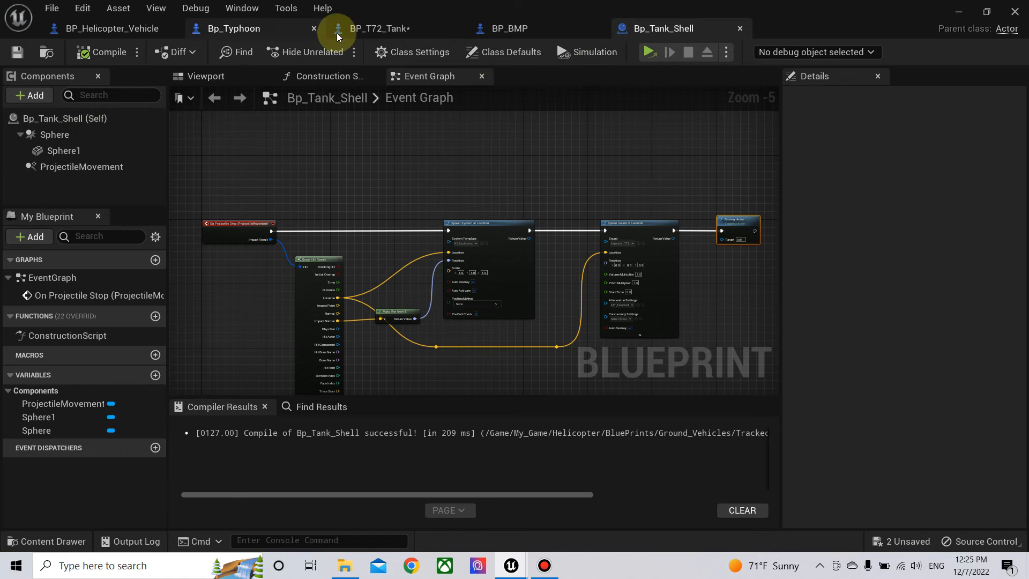
{"action": "left_click", "coordinate": [375, 30]}
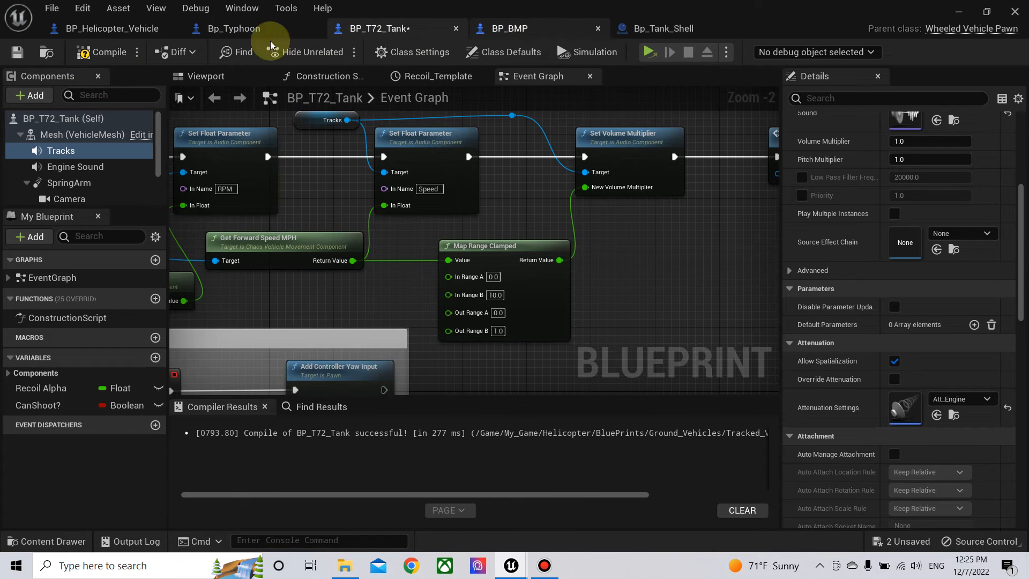
- Set Map Range Clamped's Out Range B to 0.5 and compile the blueprint
{"action": "right_click_drag", "start_coordinate": [630, 260], "coordinate": [688, 213]}
{"action": "left_click", "coordinate": [554, 283]}
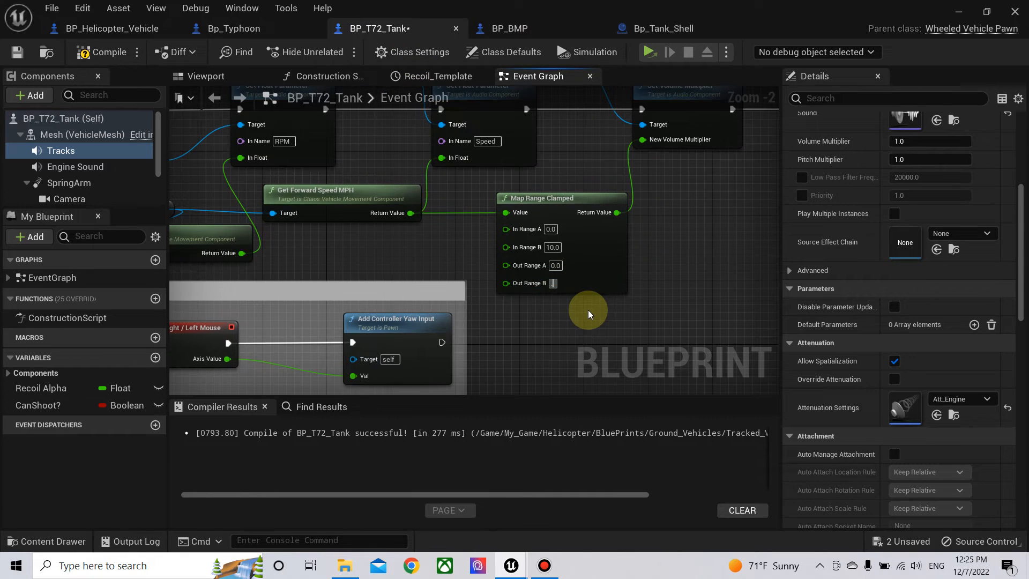
{"action": "type", "text": "0.5"}
{"action": "left_click", "coordinate": [99, 52]}
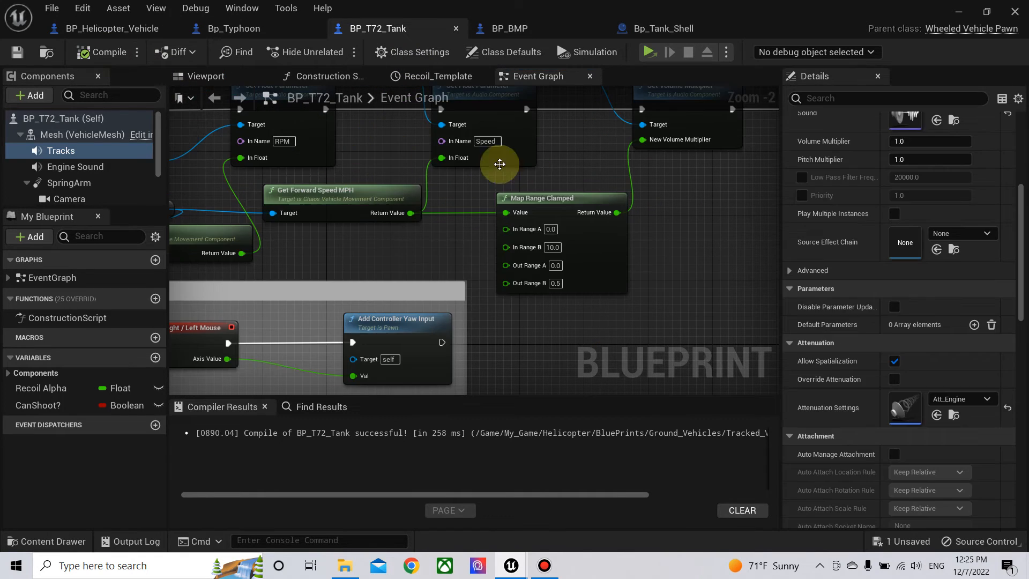
- Open the sound cue used by Tracks, set the Continuous Modulator's pitch Min Output to 1.0, and save the cue
{"action": "left_click", "coordinate": [961, 13]}
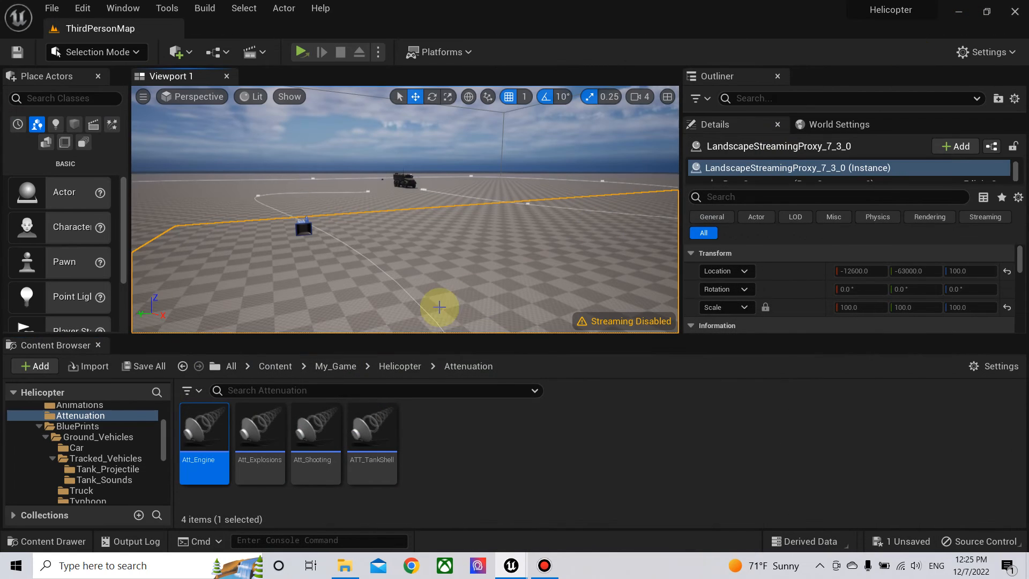
{"action": "left_click", "coordinate": [520, 564]}
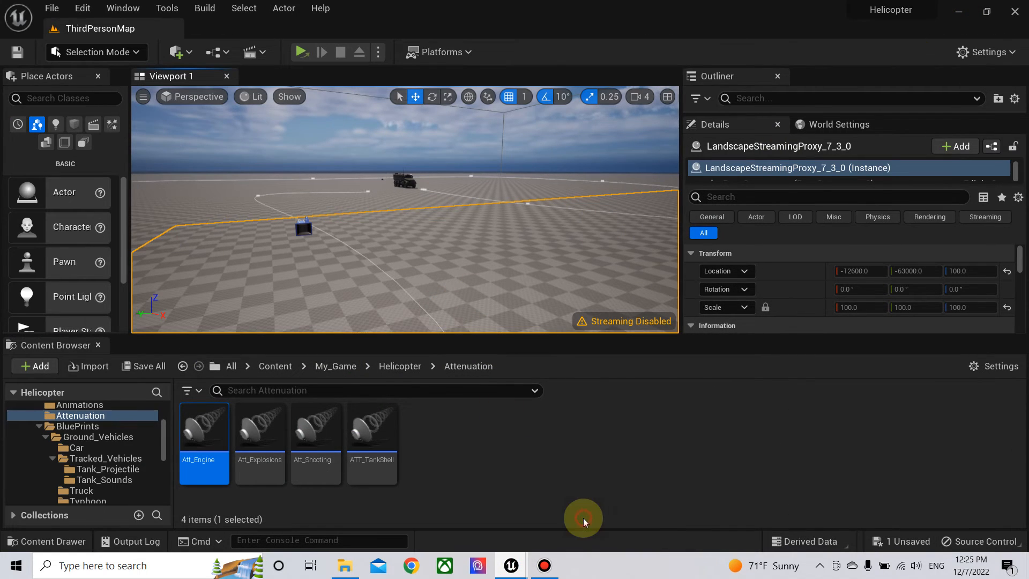
{"action": "left_click", "coordinate": [584, 519]}
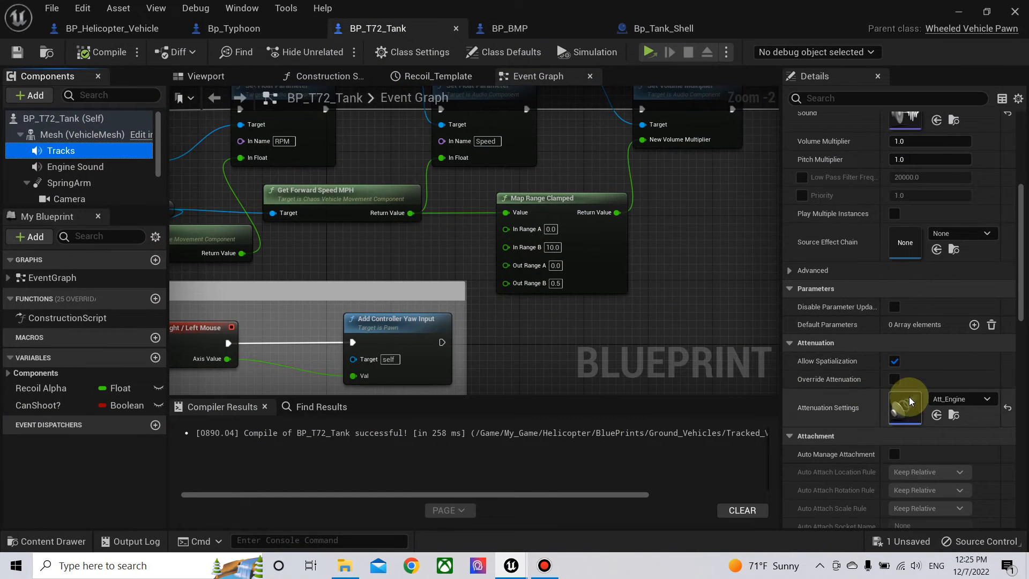
{"action": "scroll", "coordinate": [914, 219], "scroll_direction": "up", "scroll_amount": 3}
{"action": "double_click", "coordinate": [908, 181]}
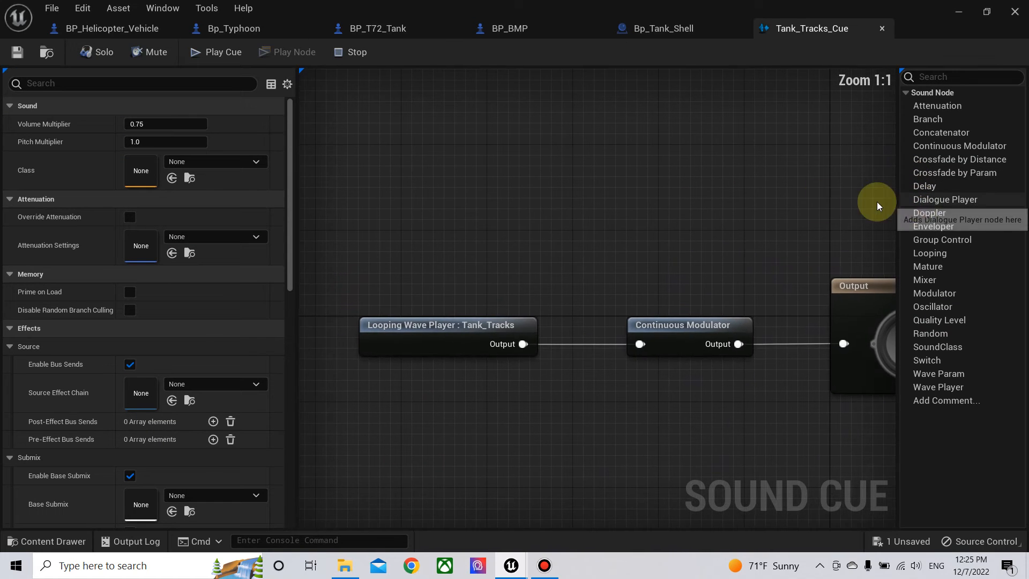
{"action": "left_click", "coordinate": [723, 336]}
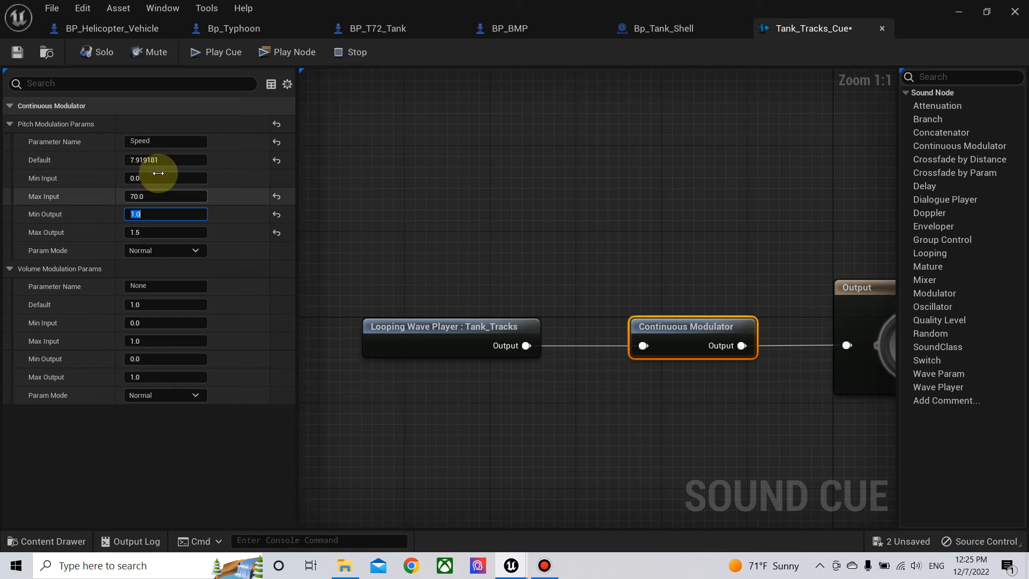
{"action": "left_click", "coordinate": [17, 52]}
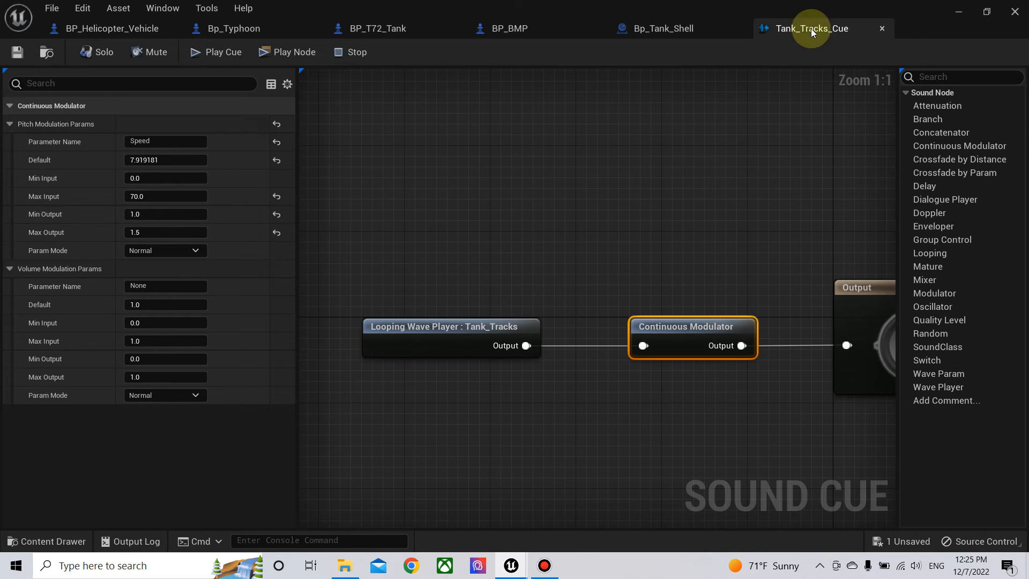
- Return to the level editor and save the remaining unsaved content
{"action": "left_click", "coordinate": [948, 15]}
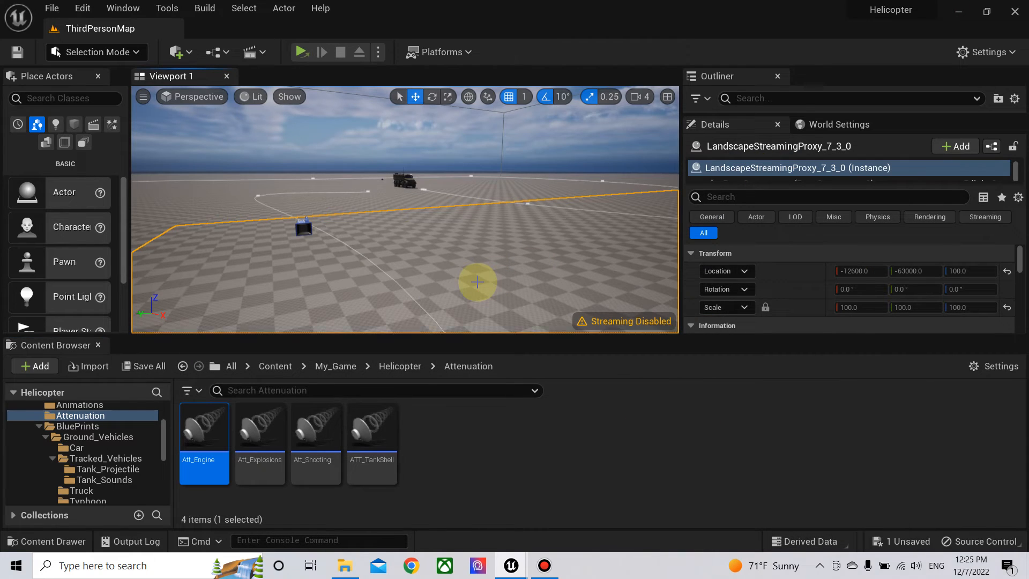
{"action": "key", "text": "ctrl+s"}
{"action": "left_click", "coordinate": [619, 435]}
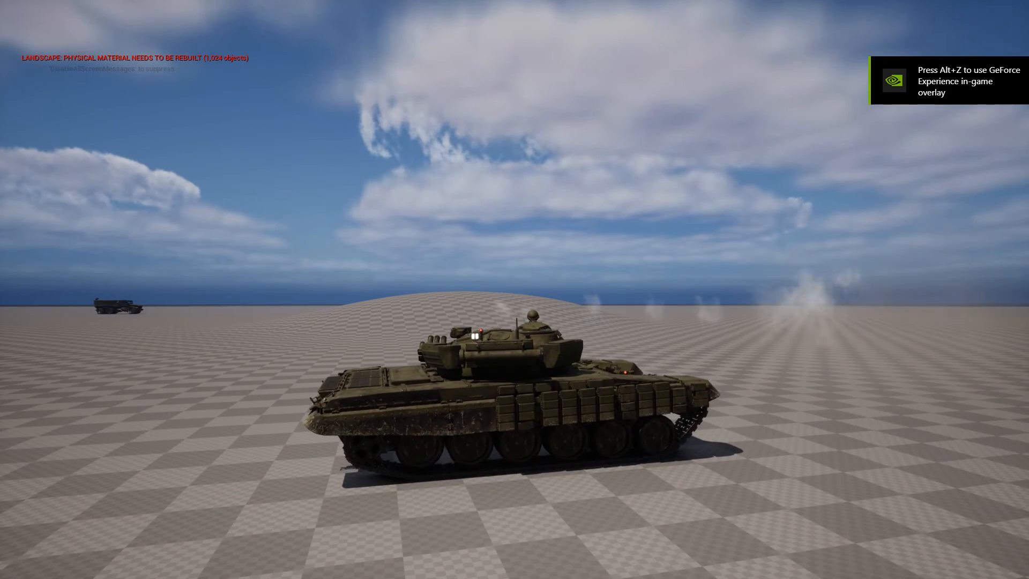
- Drive and turn the tank around the map in the play test to check its engine and track sounds, then stop playing
{"action": "key", "text": "w"}
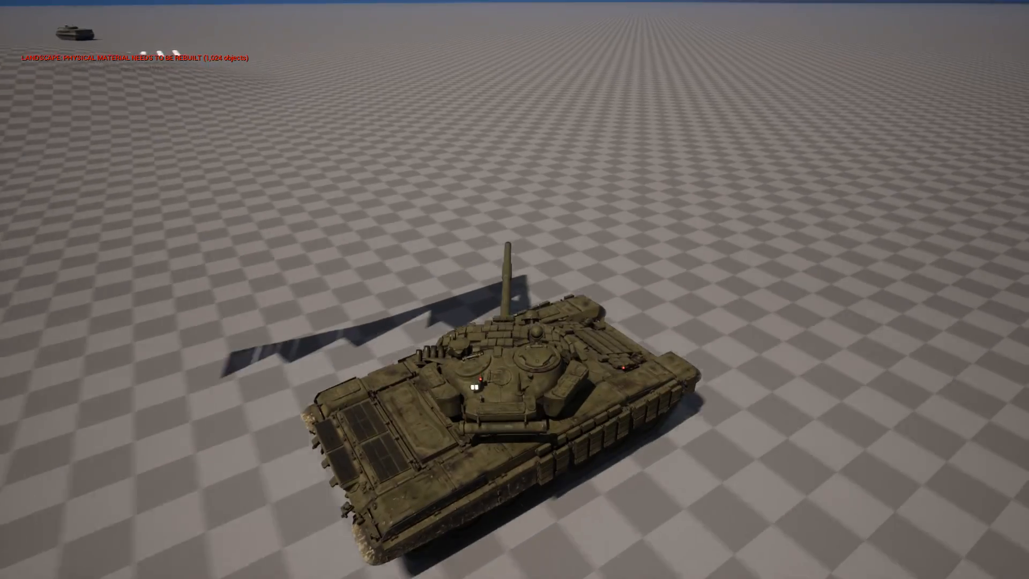
{"action": "key", "text": "a"}
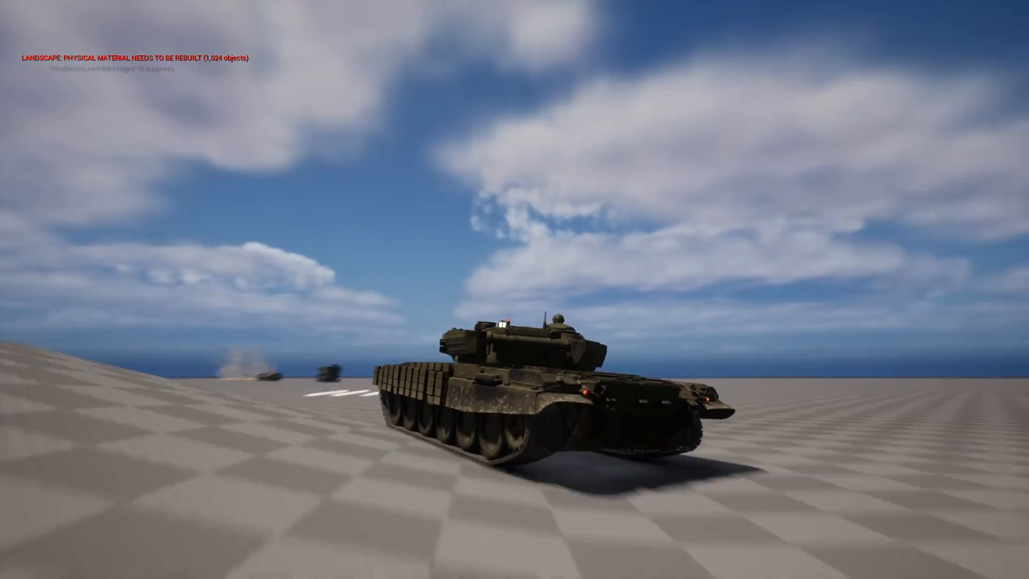
{"action": "key", "text": "a"}
{"action": "key", "text": "a"}
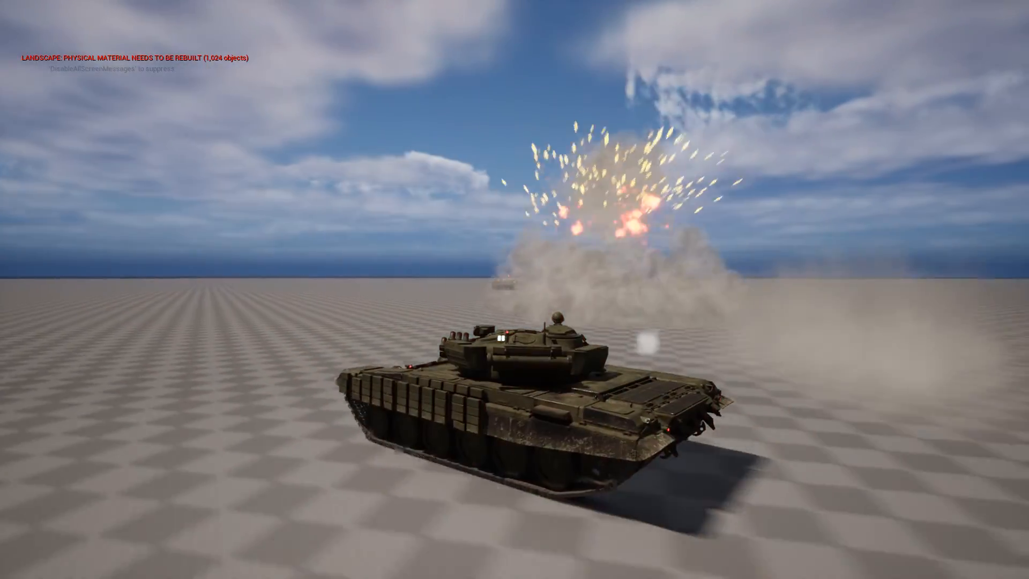
{"action": "key", "text": "d"}
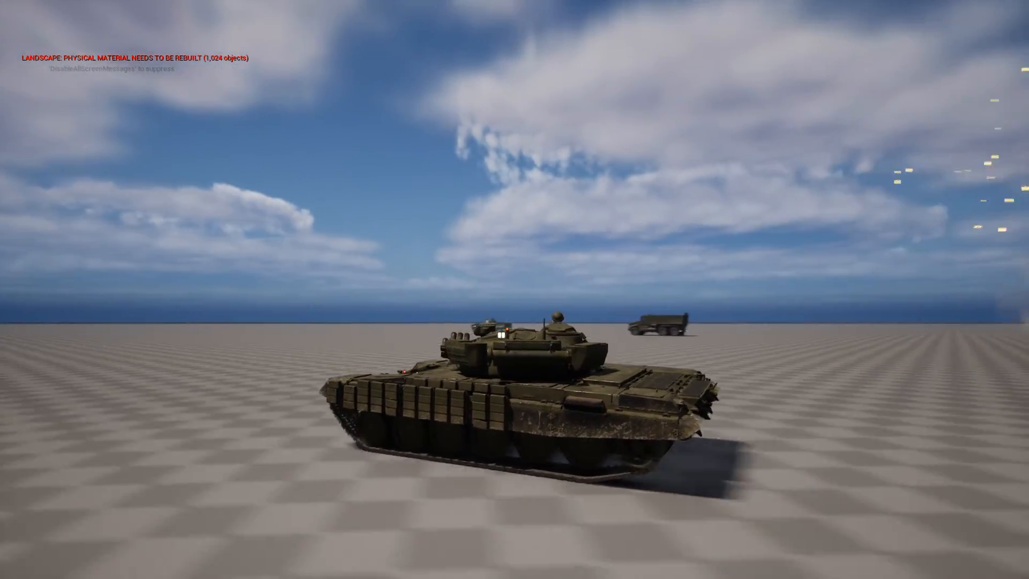
{"action": "key", "text": "d"}
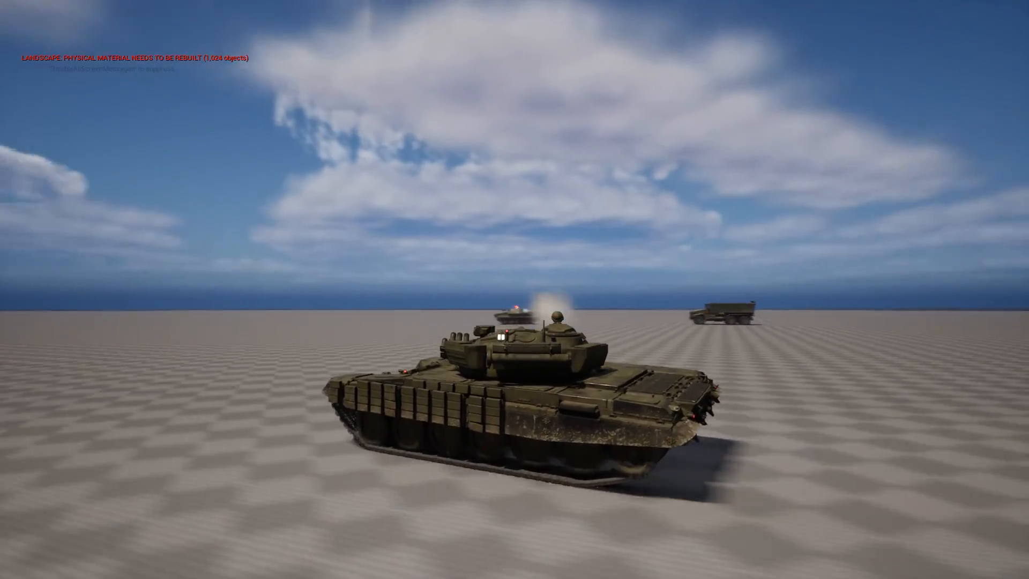
{"action": "key", "text": "d"}
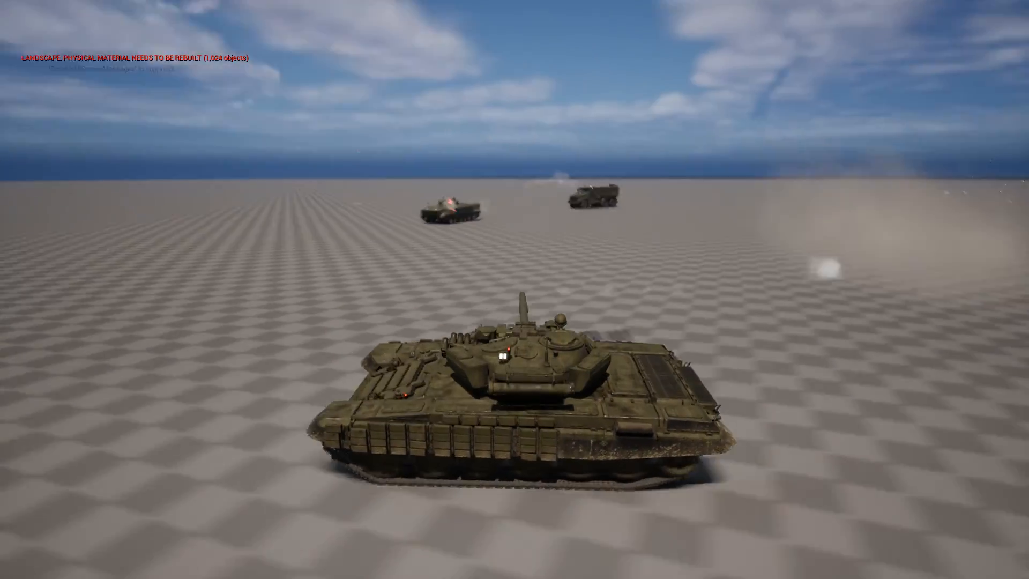
{"action": "key", "text": "d"}
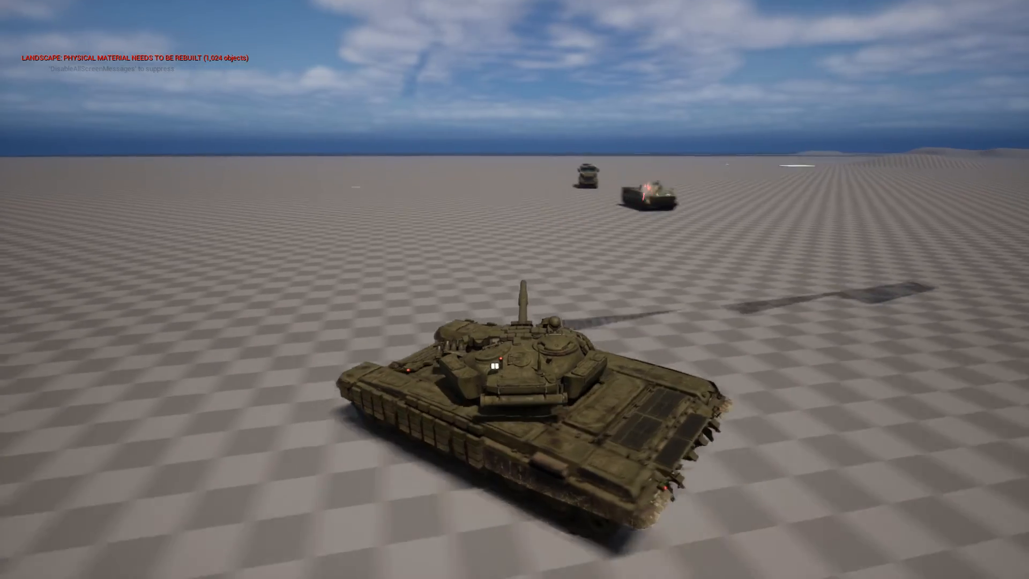
{"action": "key", "text": "d"}
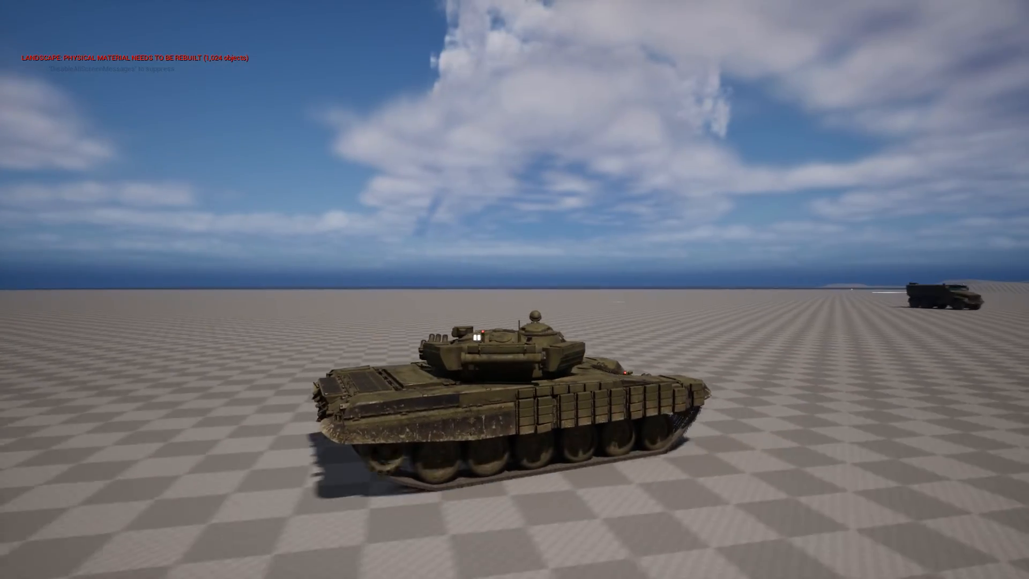
{"action": "key", "text": "Escape"}
- Return to the BP_T72_Tank blueprint, set Map Range Clamped's Out Range B to 1.0, and compile
{"action": "left_click", "coordinate": [517, 565]}
{"action": "left_click", "coordinate": [565, 510]}
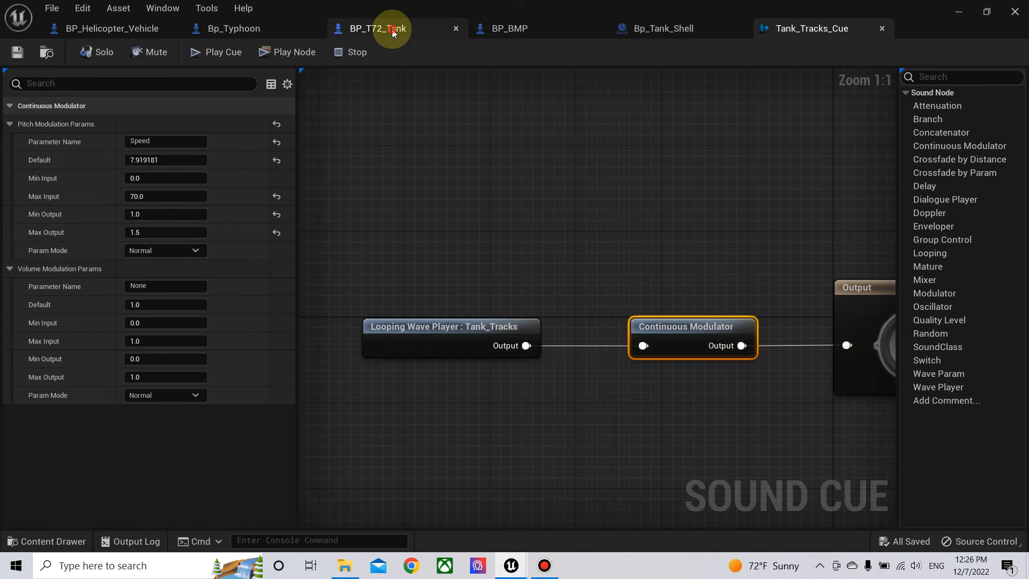
{"action": "left_click", "coordinate": [393, 33]}
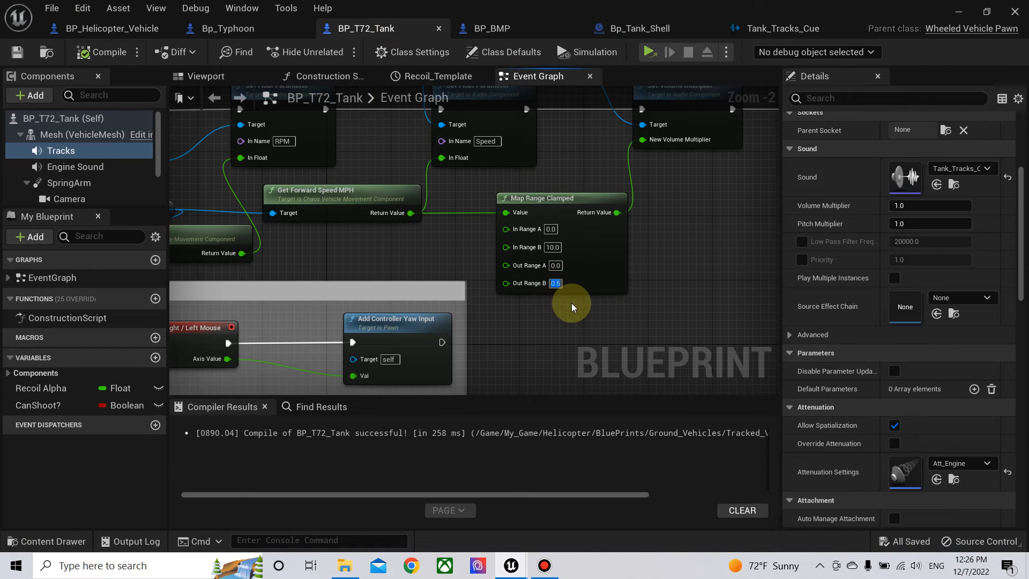
{"action": "left_click", "coordinate": [107, 55]}
- Open the sound cue used by Engine Sound and set the Continuous Modulator's pitch Min Output to 1.0
{"action": "right_click_drag", "start_coordinate": [390, 253], "coordinate": [394, 313]}
{"action": "left_click", "coordinate": [75, 167]}
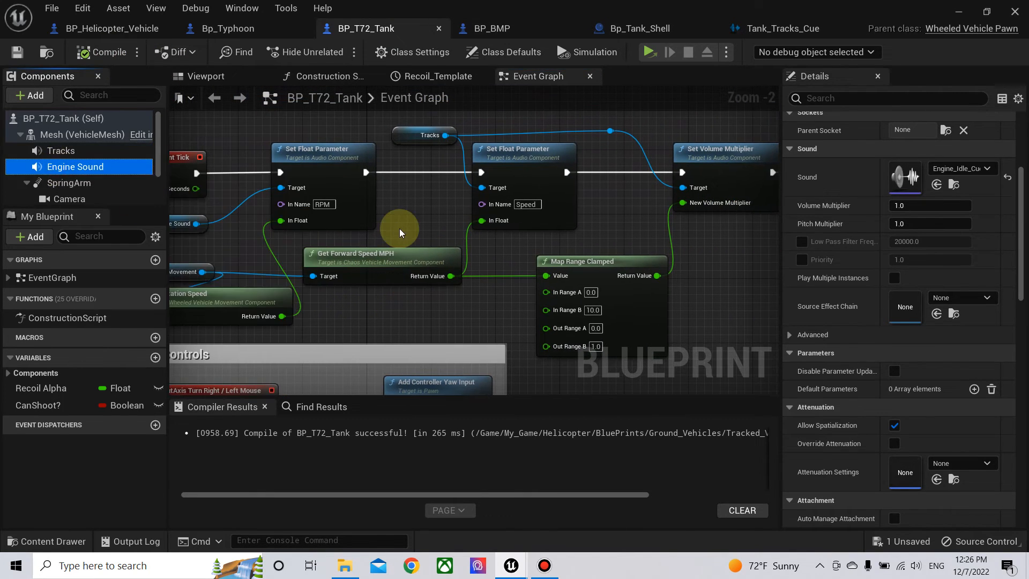
{"action": "double_click", "coordinate": [905, 178]}
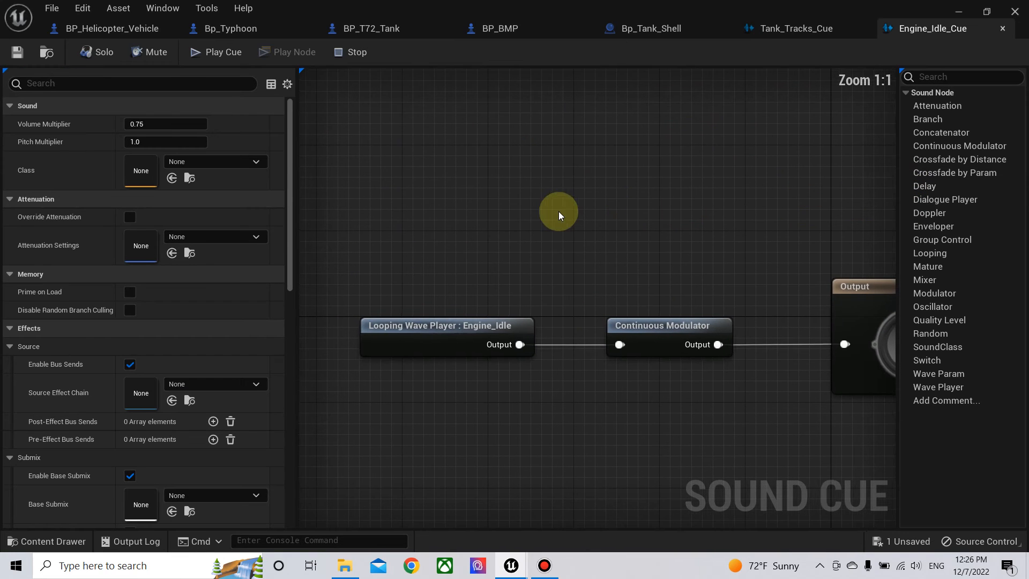
{"action": "left_click", "coordinate": [670, 320]}
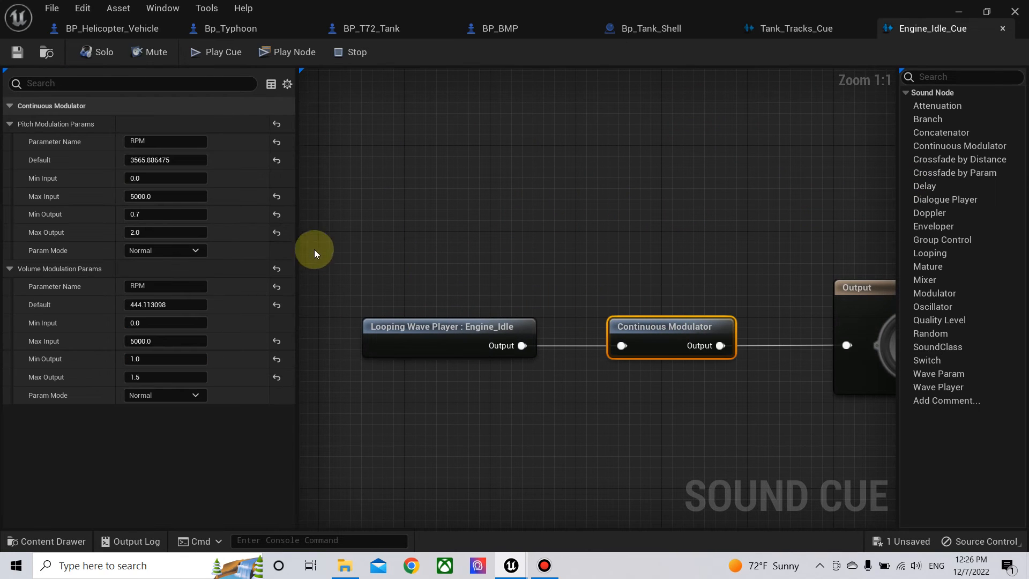
{"action": "key", "text": "Return"}
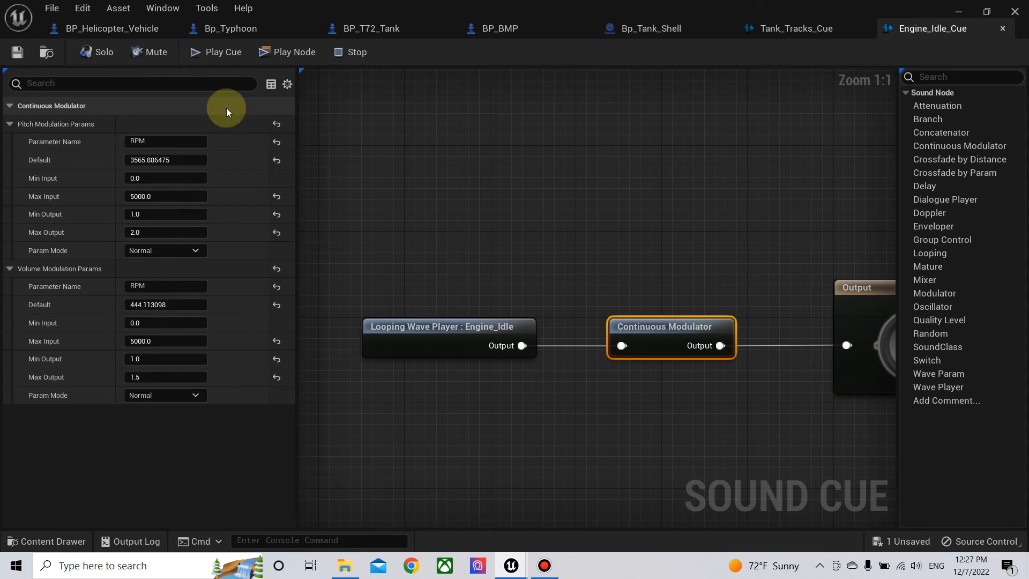
- Set the Continuous Modulator's volume Max Output to 1.25 in the engine sound cue
{"action": "left_click", "coordinate": [161, 374]}
{"action": "type", "text": "1.25"}
{"action": "key", "text": "Return"}
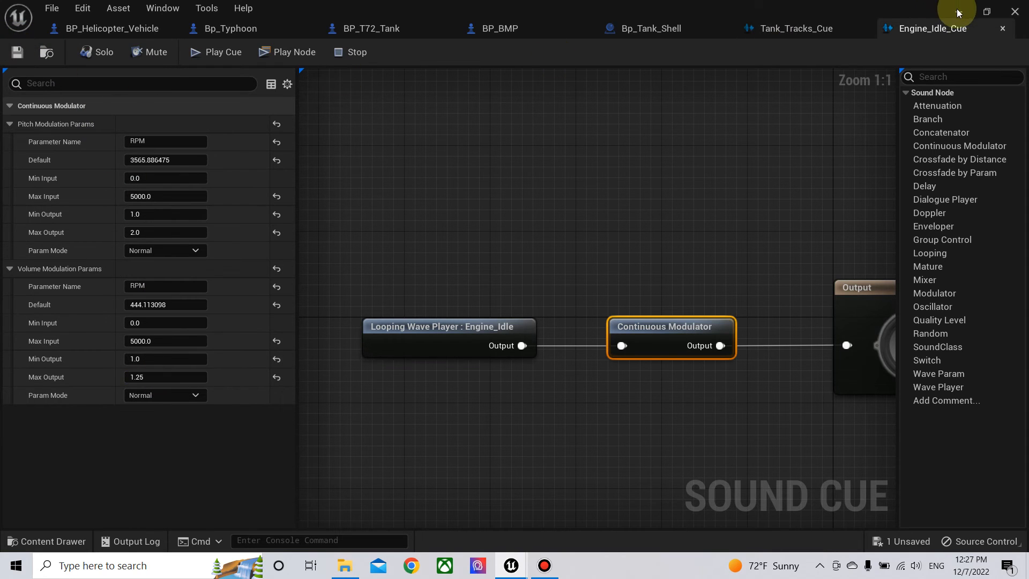
- Return to the level editor and save the modified BP_T72_Tank content
{"action": "left_click", "coordinate": [959, 12]}
{"action": "key", "text": "ctrl+s"}
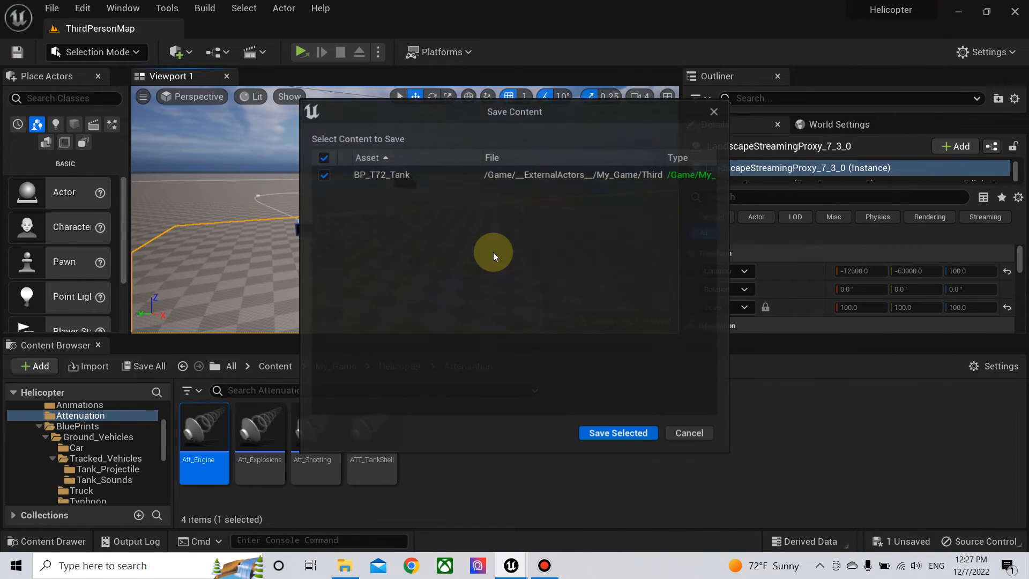
{"action": "left_click", "coordinate": [599, 433]}
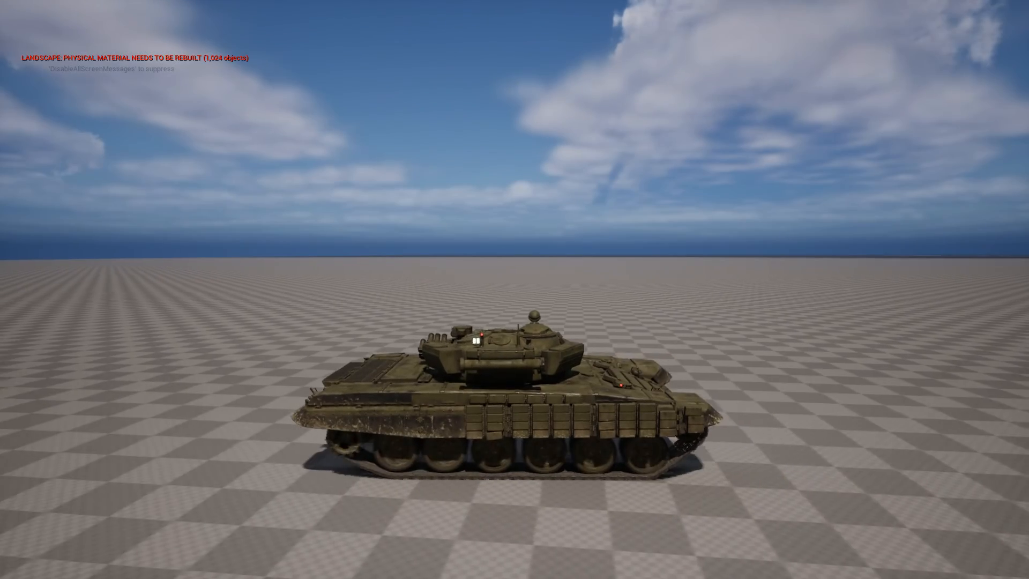
- Stop the play test and return to the BP_T72_Tank blueprint's event graph
{"action": "key", "text": "Escape"}
{"action": "mouse_move", "coordinate": [515, 564]}
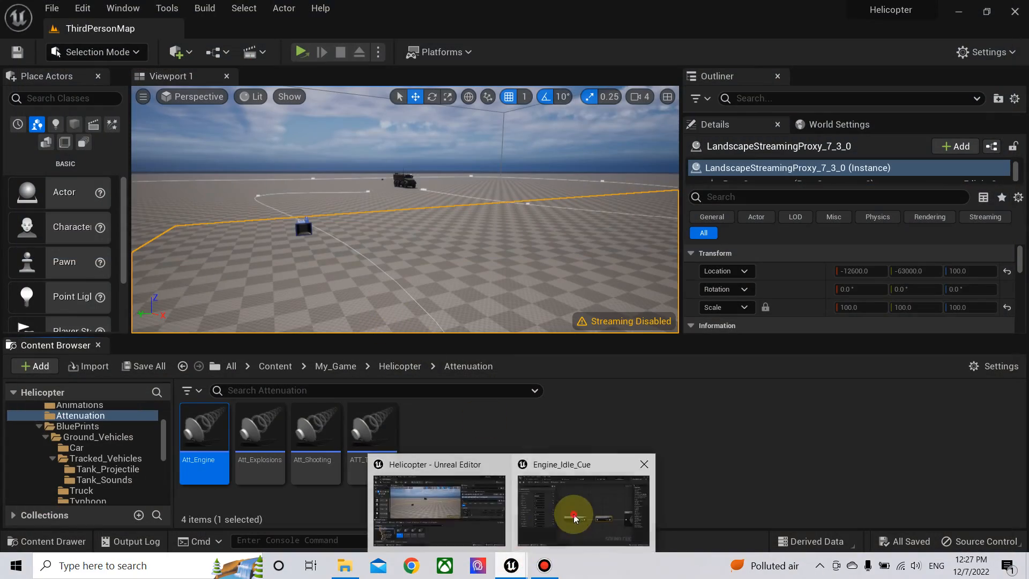
{"action": "left_click", "coordinate": [570, 488]}
{"action": "left_click", "coordinate": [421, 34]}
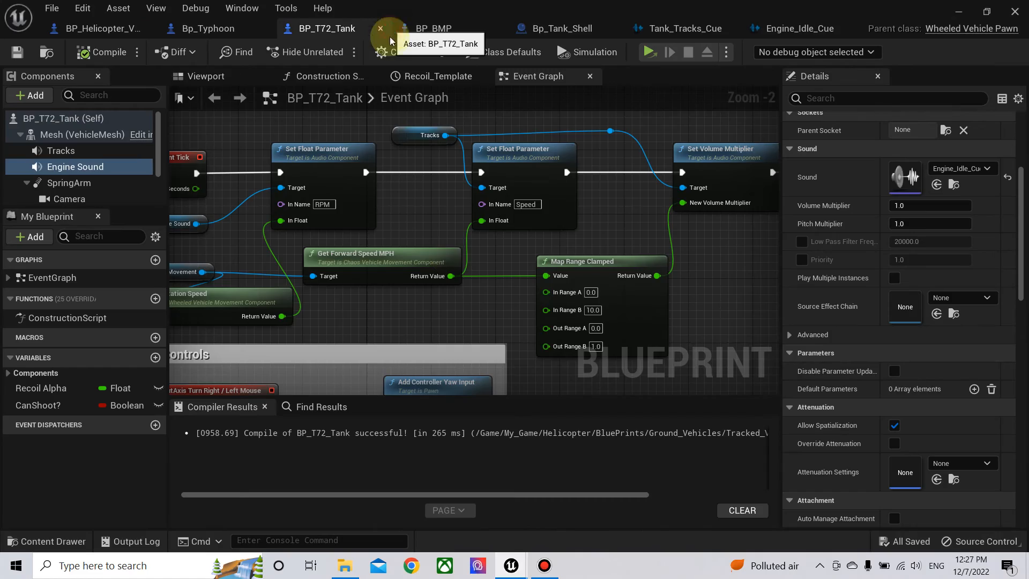
- Add a Space Bar keyboard event in the empty area below the Tank Shooting nodes
{"action": "scroll", "coordinate": [471, 264], "scroll_direction": "down", "scroll_amount": 7}
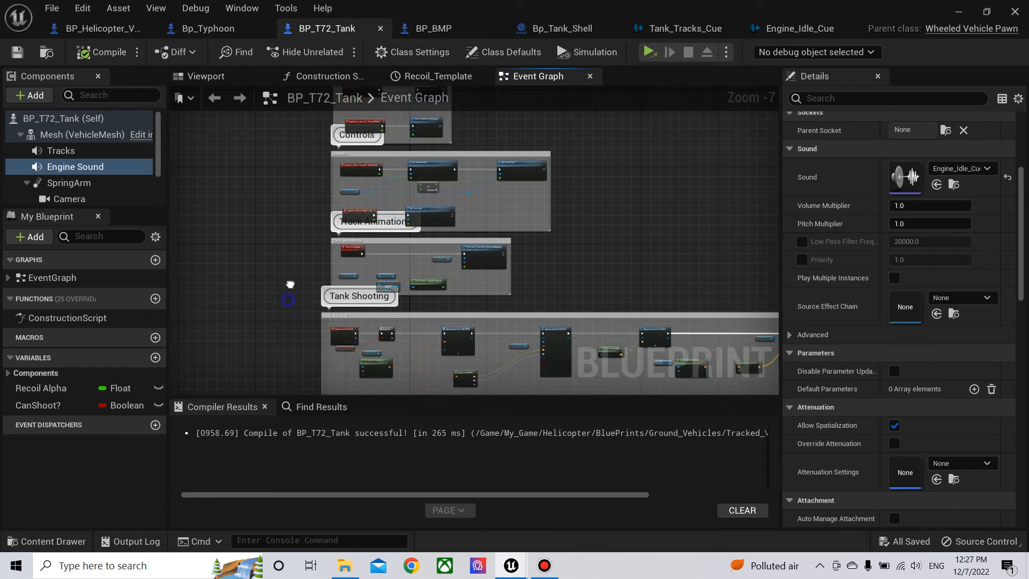
{"action": "scroll", "coordinate": [321, 271], "scroll_direction": "up", "scroll_amount": 4}
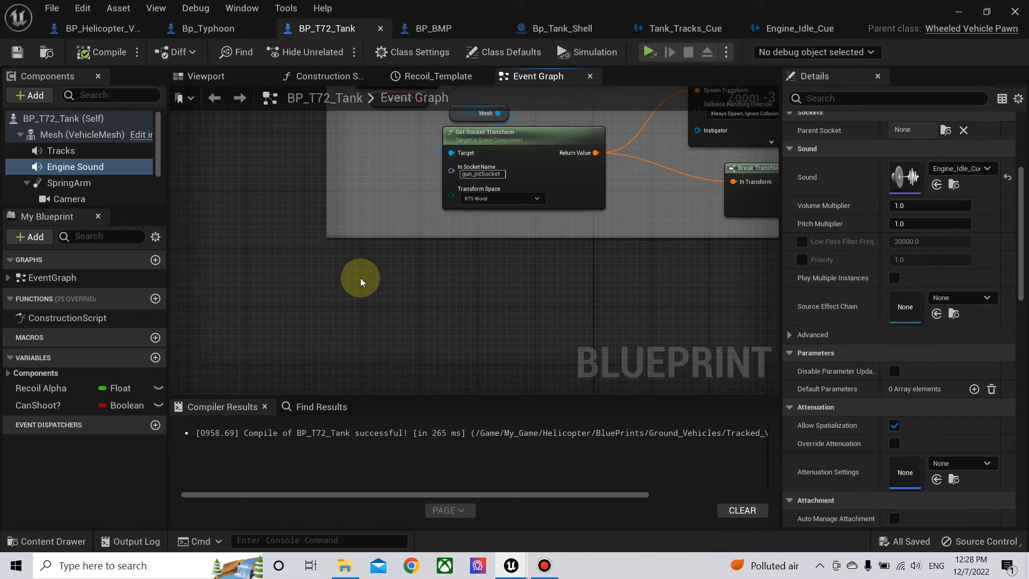
{"action": "right_click", "coordinate": [360, 282]}
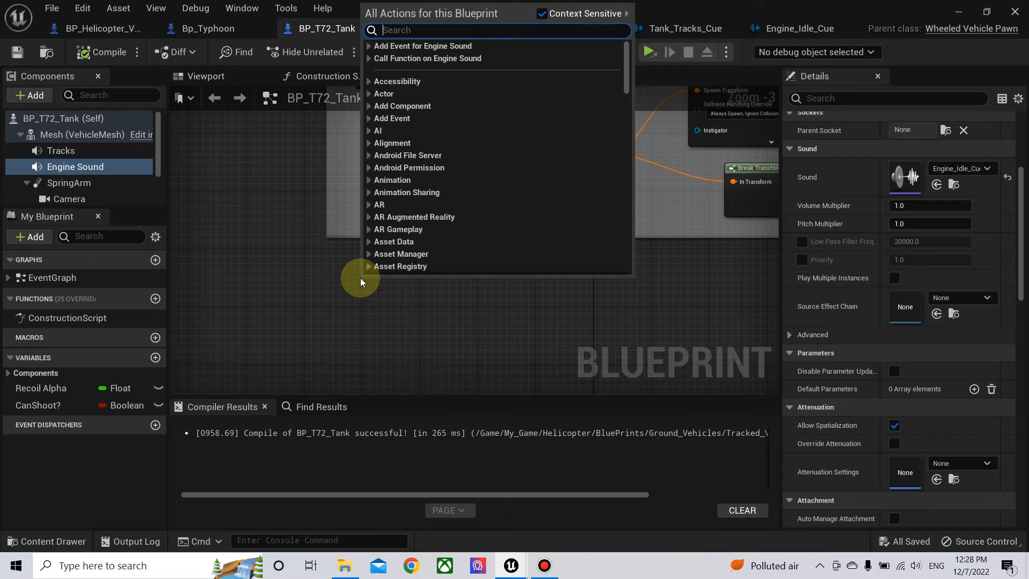
{"action": "type", "text": "space"}
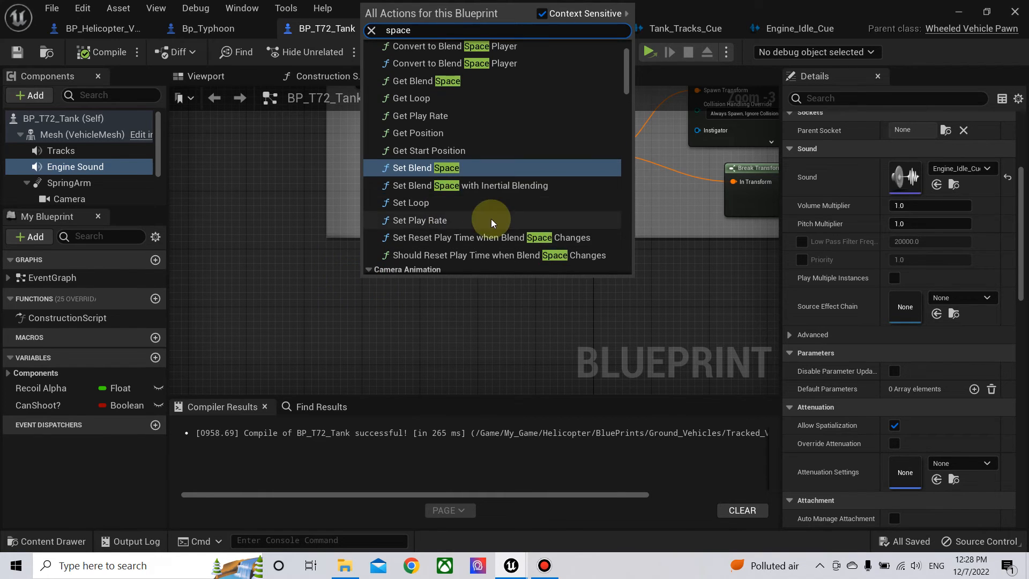
{"action": "scroll", "coordinate": [491, 218], "scroll_direction": "up", "scroll_amount": 2}
{"action": "scroll", "coordinate": [491, 219], "scroll_direction": "down", "scroll_amount": 6}
{"action": "scroll", "coordinate": [491, 219], "scroll_direction": "down", "scroll_amount": 2}
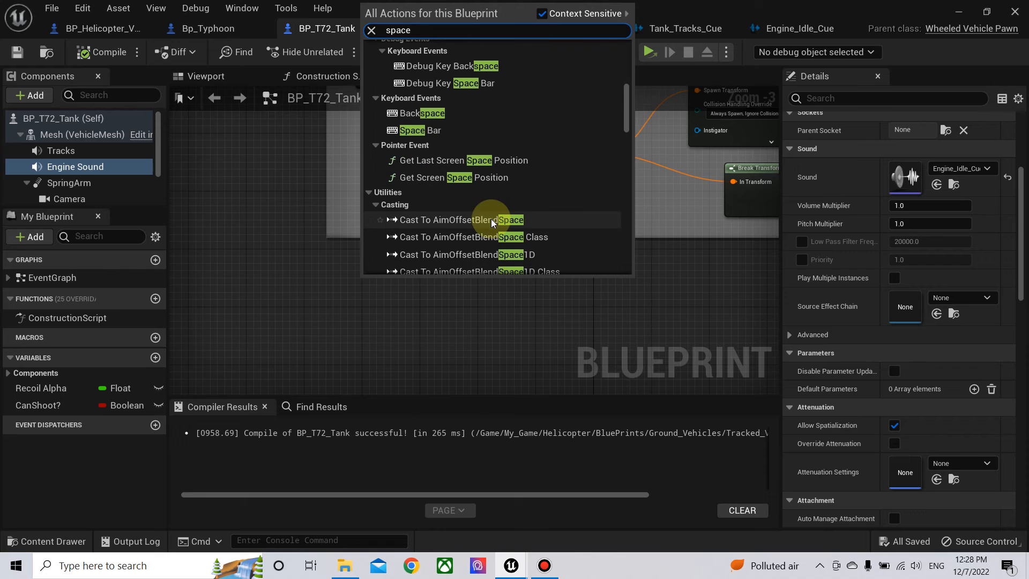
{"action": "left_click", "coordinate": [437, 130]}
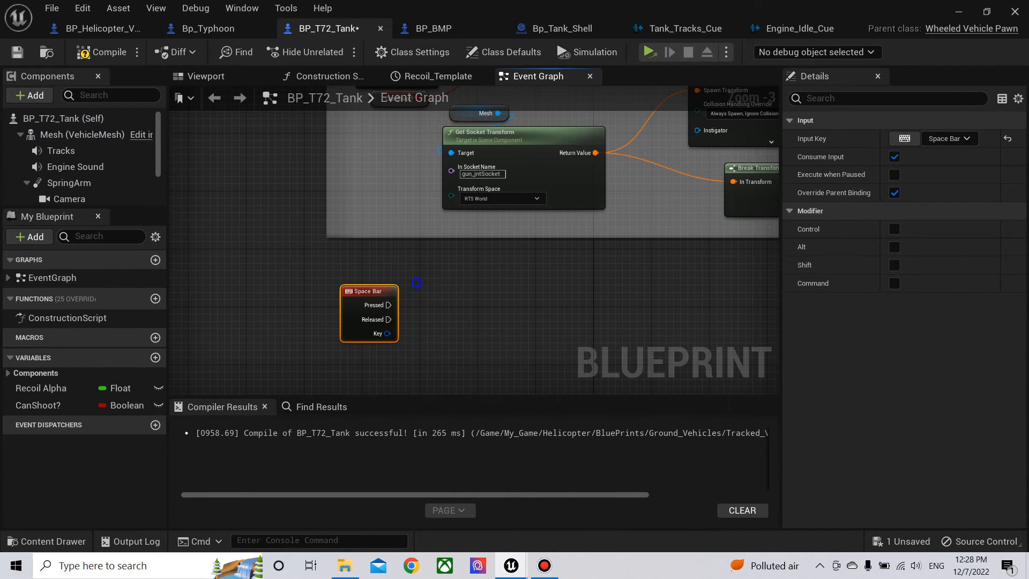
- Add a Set Handbrake Input node targeting the Chaos Wheeled Vehicle Movement component and run it from the Space Bar's Pressed output
{"action": "right_click_drag", "start_coordinate": [416, 285], "coordinate": [351, 226]}
{"action": "scroll", "coordinate": [85, 193], "scroll_direction": "down", "scroll_amount": 3}
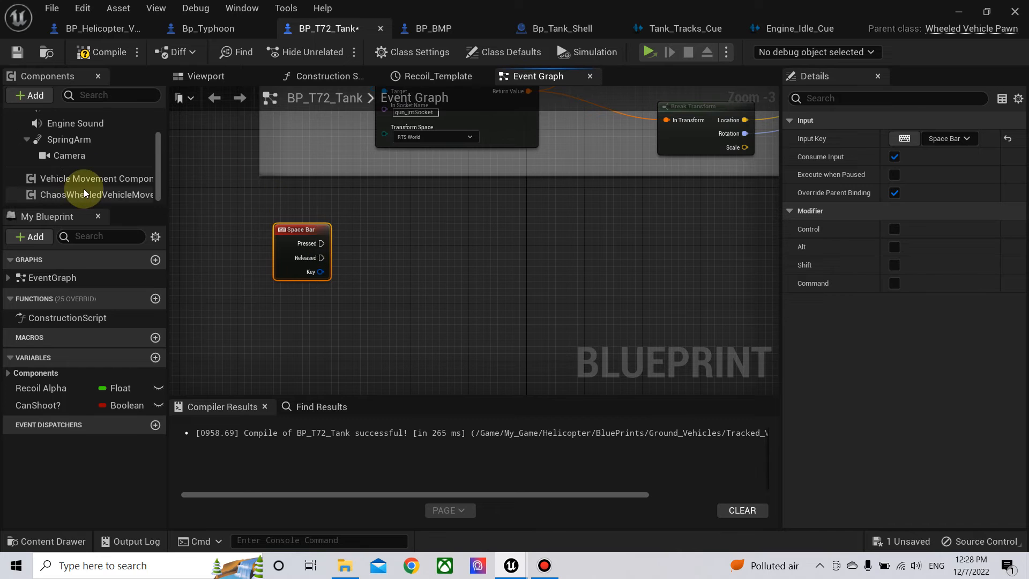
{"action": "left_click_drag", "start_coordinate": [69, 195], "coordinate": [282, 294]}
{"action": "left_click_drag", "start_coordinate": [379, 297], "coordinate": [452, 252]}
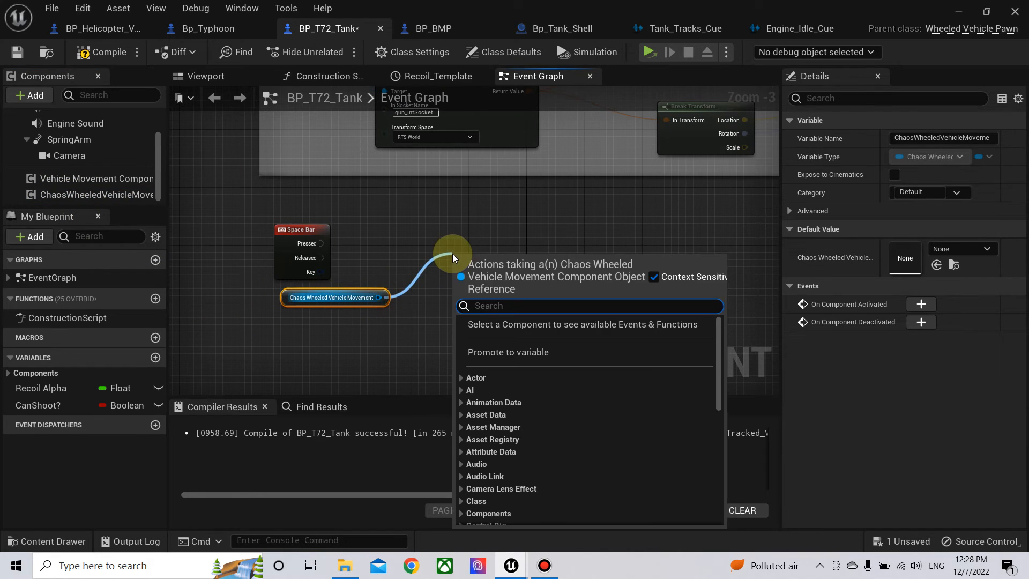
{"action": "type", "text": "hand"}
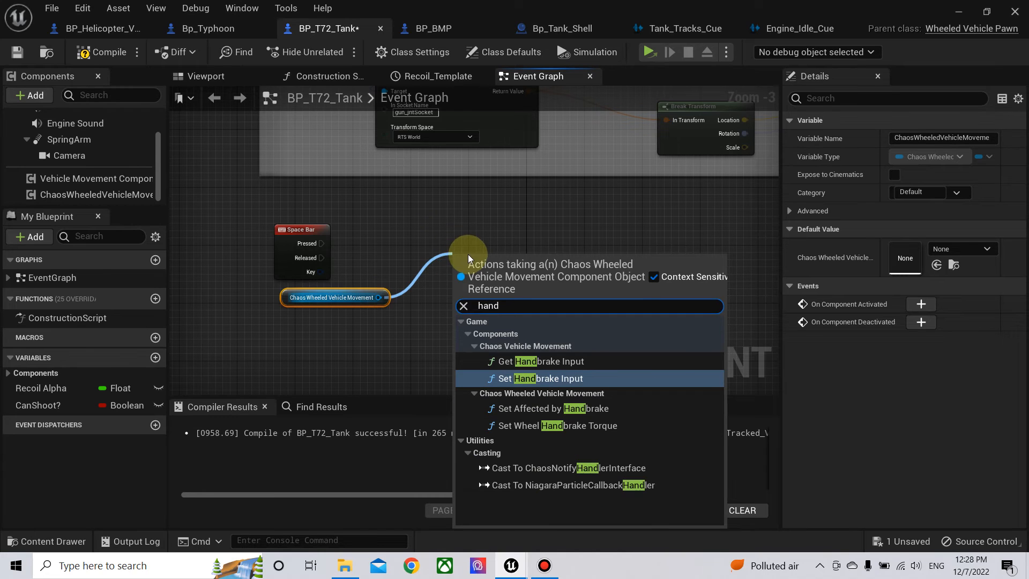
{"action": "left_click", "coordinate": [545, 377]}
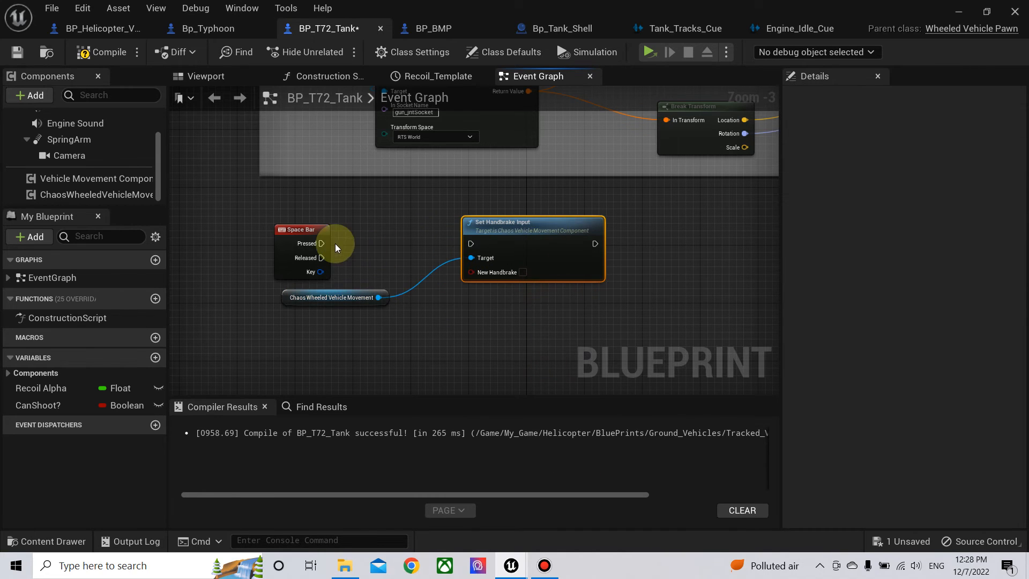
{"action": "left_click_drag", "start_coordinate": [325, 245], "coordinate": [471, 244]}
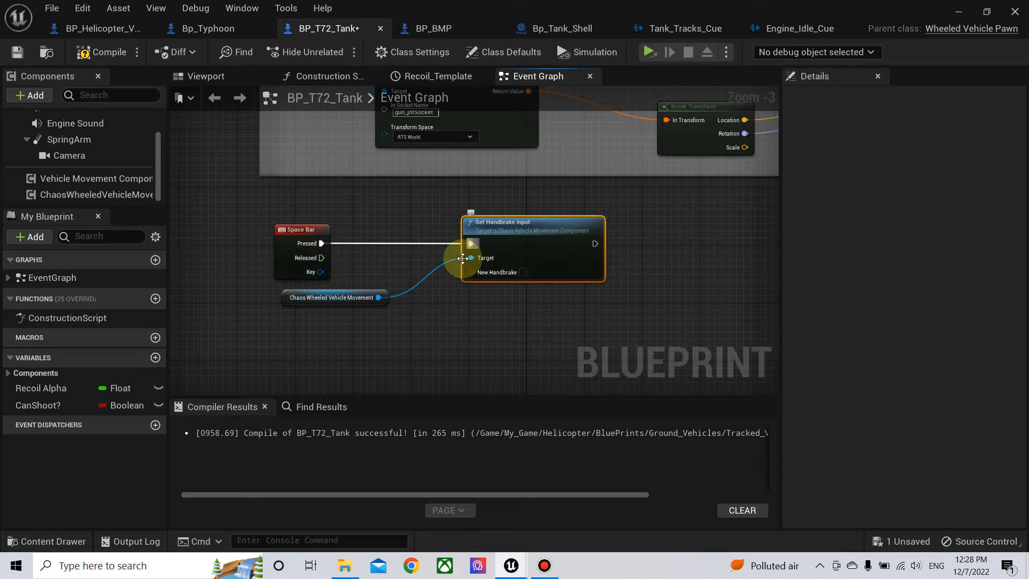
- Duplicate Set Handbrake Input, wire the copy to Released and the movement component, enable New Handbrake on the Pressed node only, and compile
{"action": "left_click", "coordinate": [520, 246]}
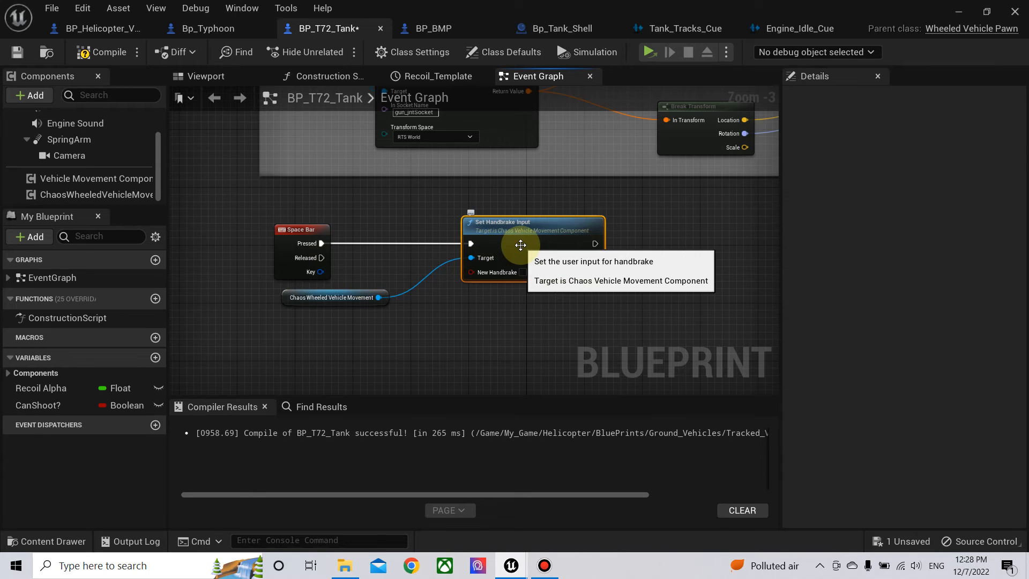
{"action": "key", "text": "ctrl+d"}
{"action": "left_click_drag", "start_coordinate": [581, 260], "coordinate": [522, 314]}
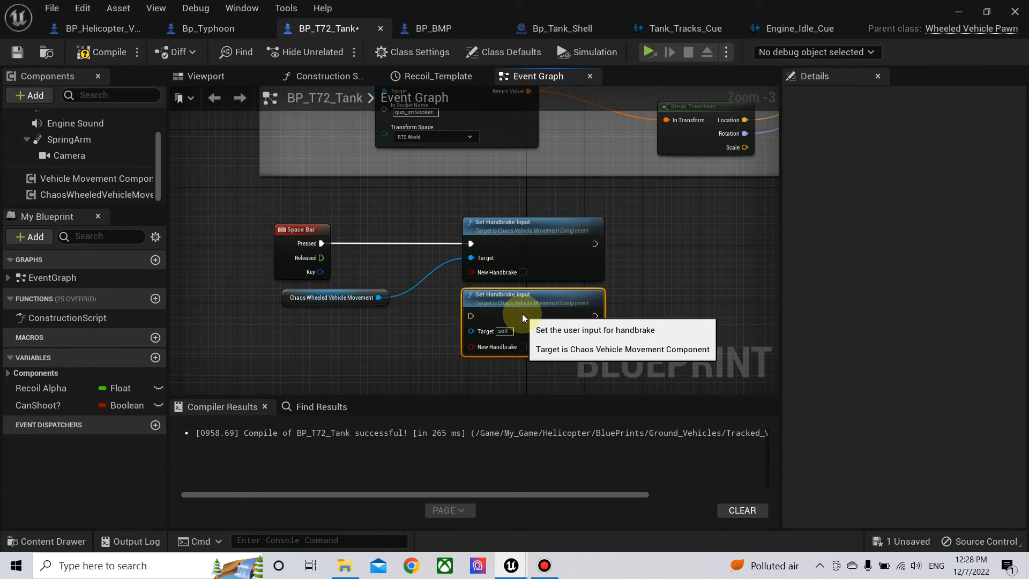
{"action": "left_click_drag", "start_coordinate": [322, 257], "coordinate": [451, 319]}
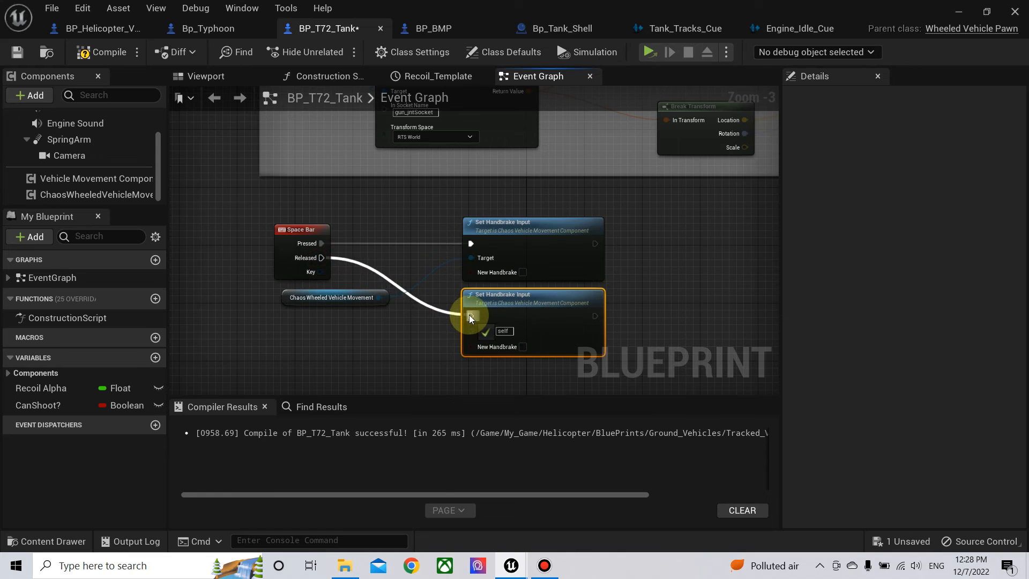
{"action": "left_click_drag", "start_coordinate": [385, 301], "coordinate": [471, 330]}
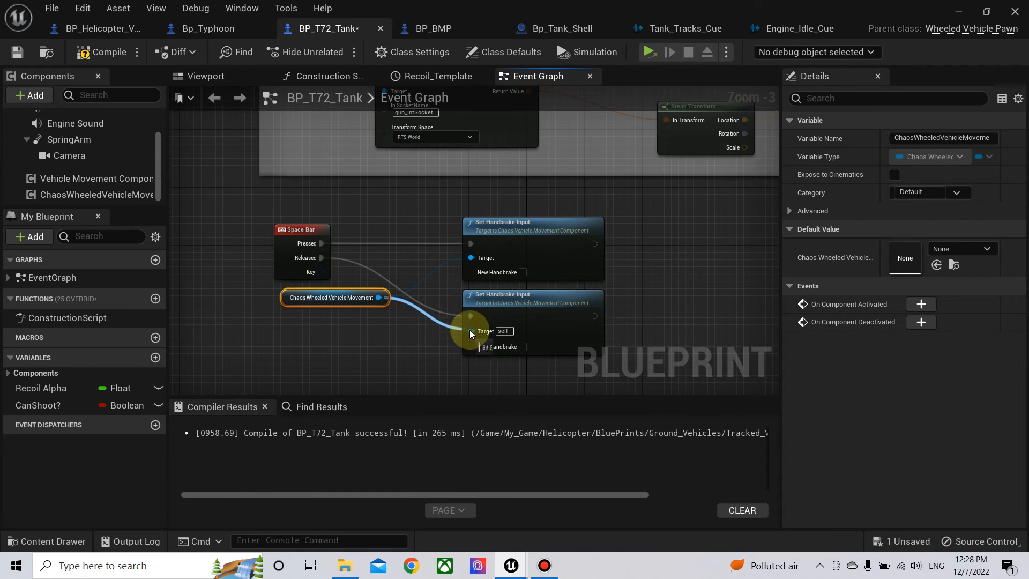
{"action": "left_click", "coordinate": [522, 272]}
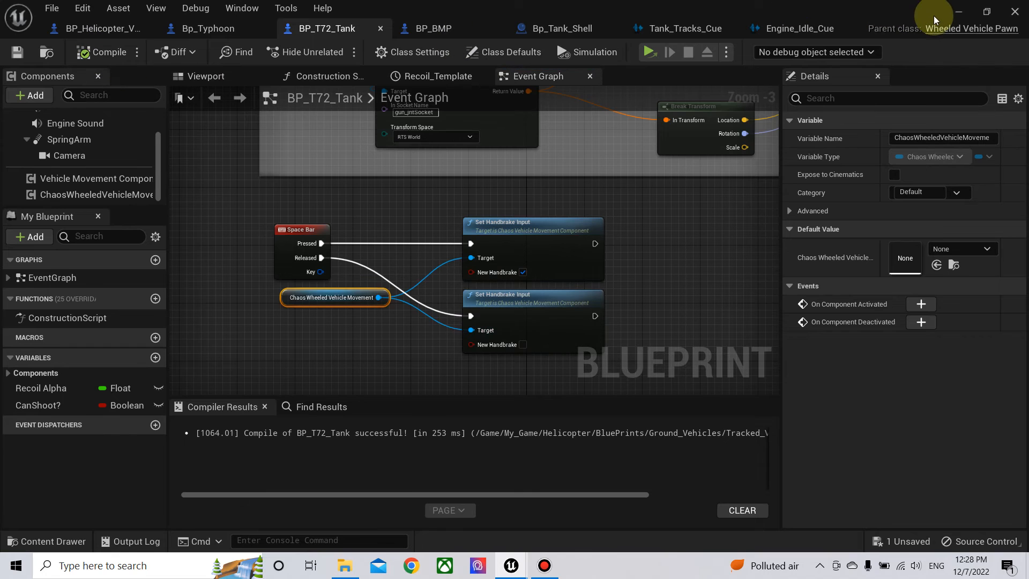
- Return to the level editor and save the modified BP_T72_Tank blueprint
{"action": "left_click", "coordinate": [951, 15]}
{"action": "key", "text": "ctrl+shift+s"}
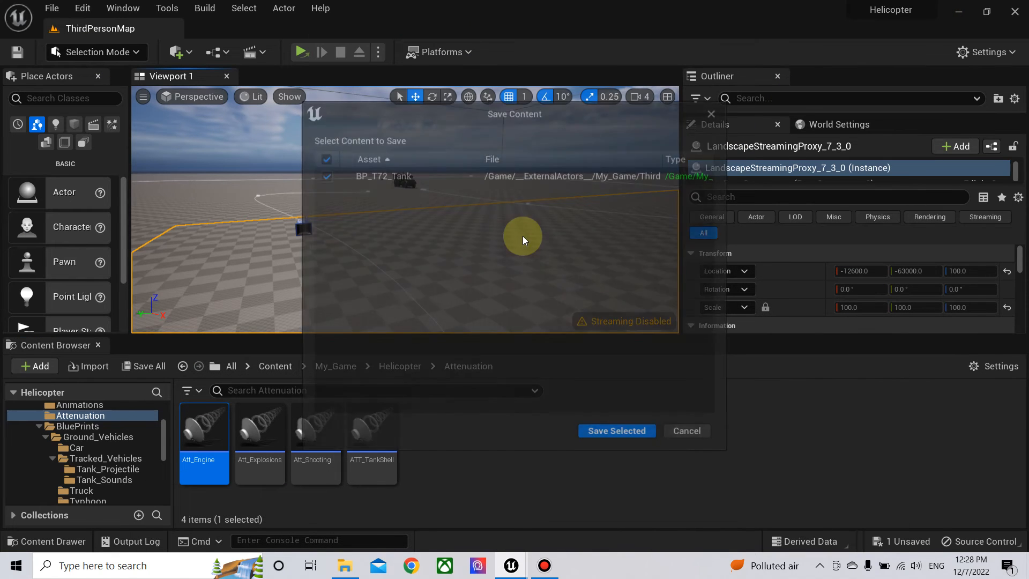
{"action": "left_click", "coordinate": [609, 433]}
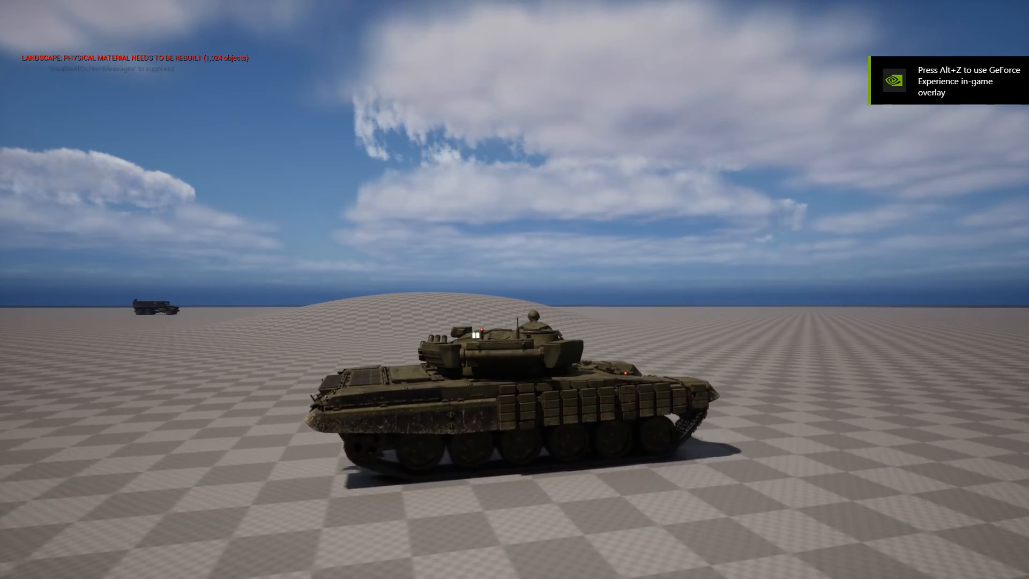
- Play test the T72 by driving, steering and firing its gun, and end the session
{"action": "key", "text": "a"}
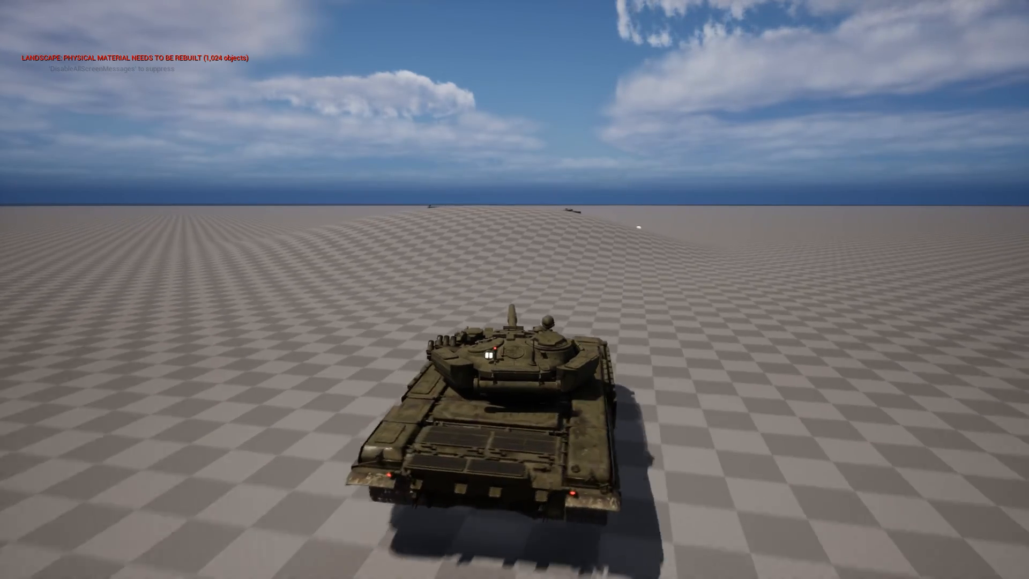
{"action": "key", "text": "w"}
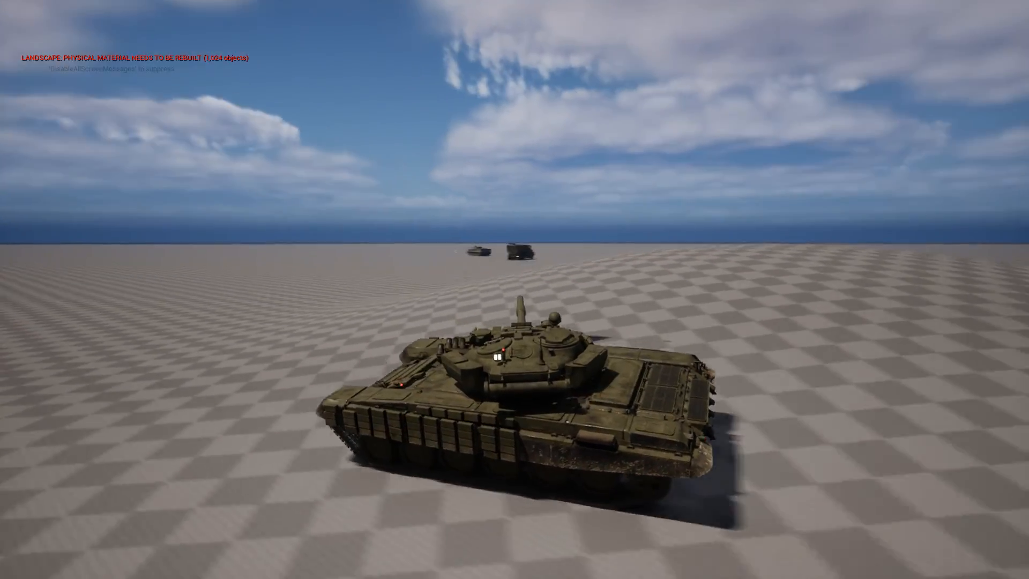
{"action": "left_click", "coordinate": [515, 290]}
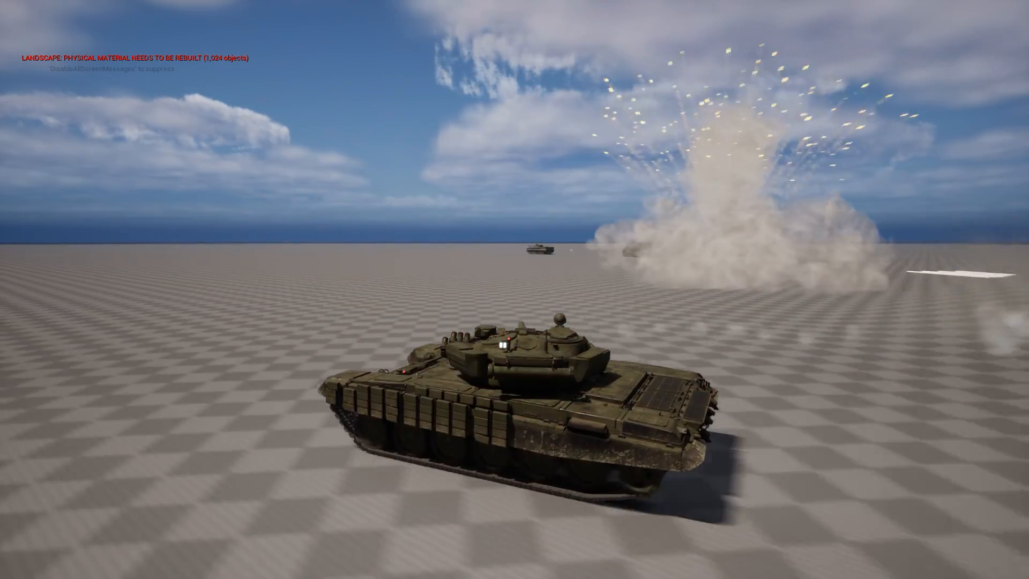
{"action": "key", "text": "d"}
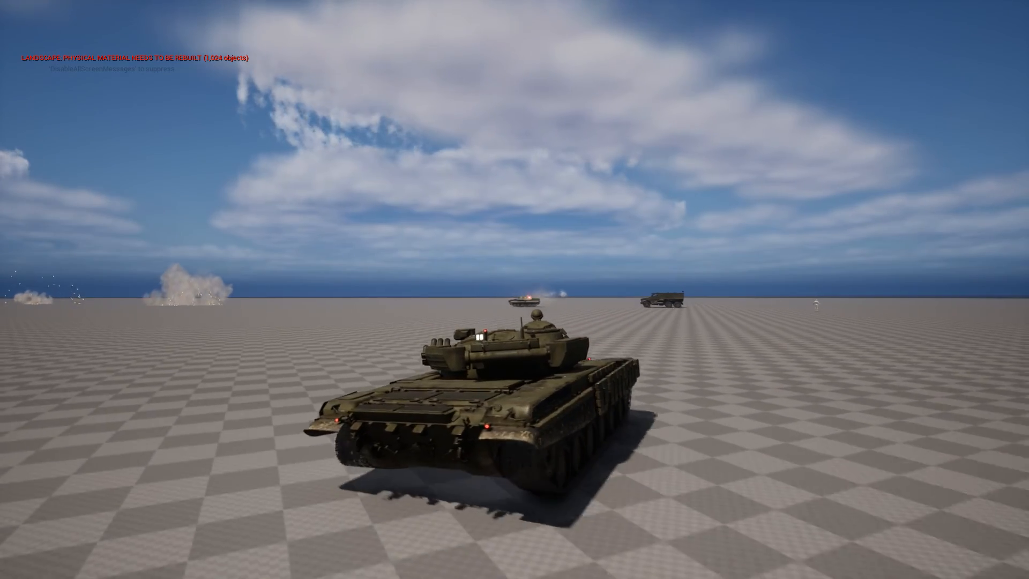
{"action": "left_click", "coordinate": [514, 289]}
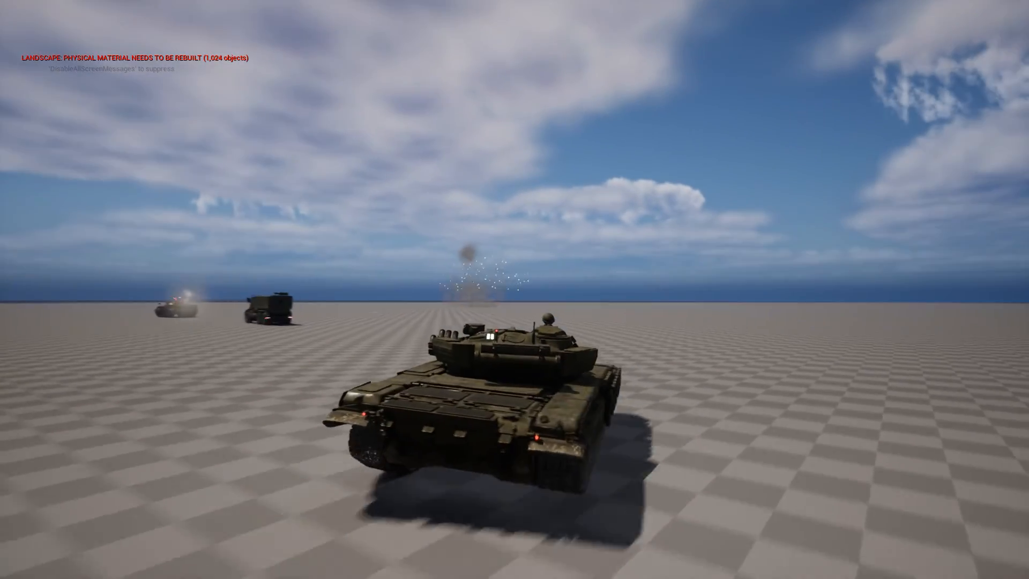
{"action": "key", "text": "Escape"}
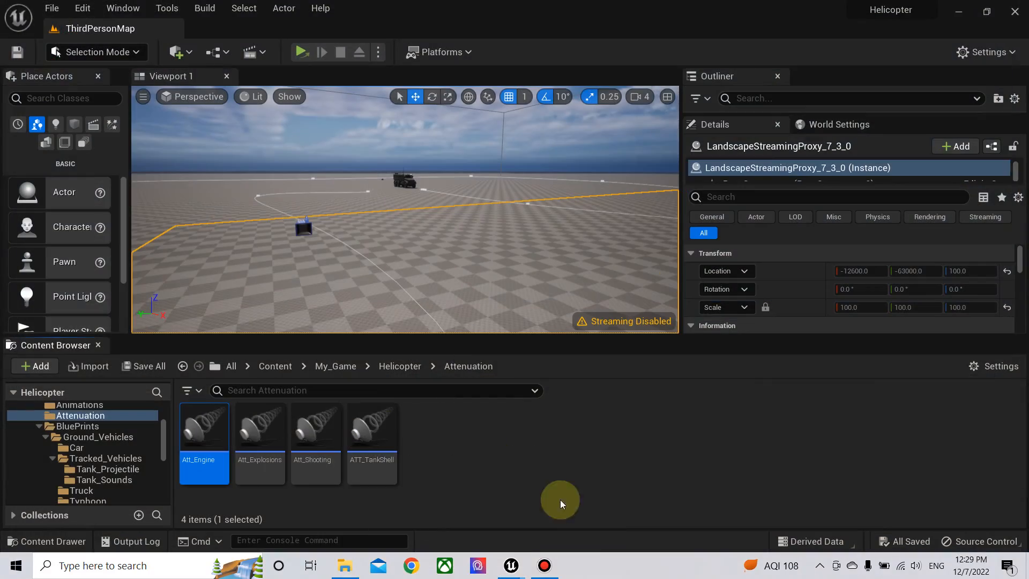
- Open Engine_Idle_Cue, play its Continuous Modulator node and lower the pitch RPM default to about 1024
{"action": "mouse_move", "coordinate": [511, 566]}
{"action": "left_click", "coordinate": [567, 497]}
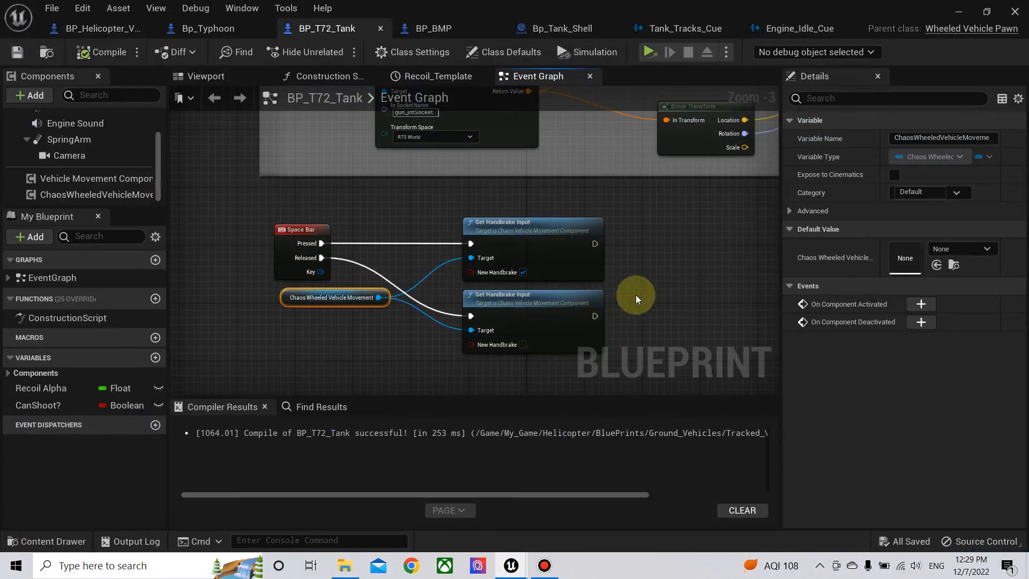
{"action": "left_click", "coordinate": [785, 29]}
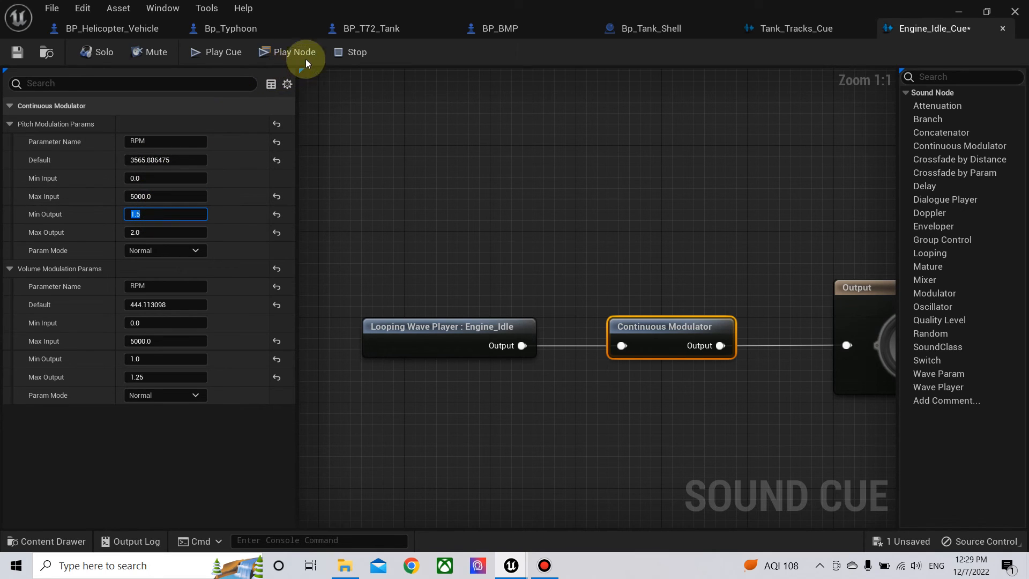
{"action": "left_click", "coordinate": [281, 56]}
{"action": "left_click_drag", "start_coordinate": [206, 161], "coordinate": [155, 161]}
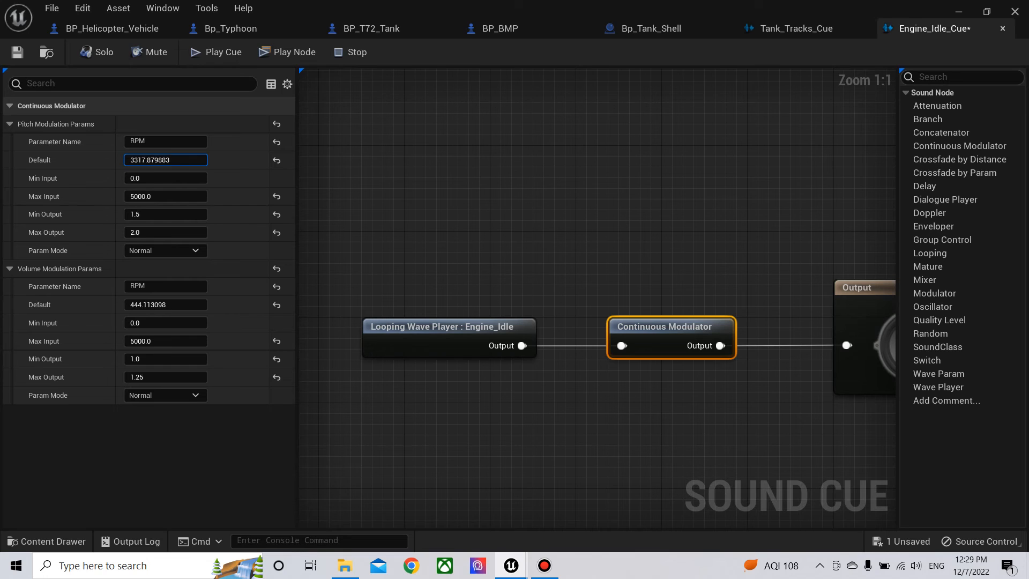
{"action": "left_click_drag", "start_coordinate": [147, 161], "coordinate": [153, 161]}
- Set the pitch modulation Min Input to 800 and change the RPM default to about 1202 to audition it
{"action": "left_click", "coordinate": [145, 182]}
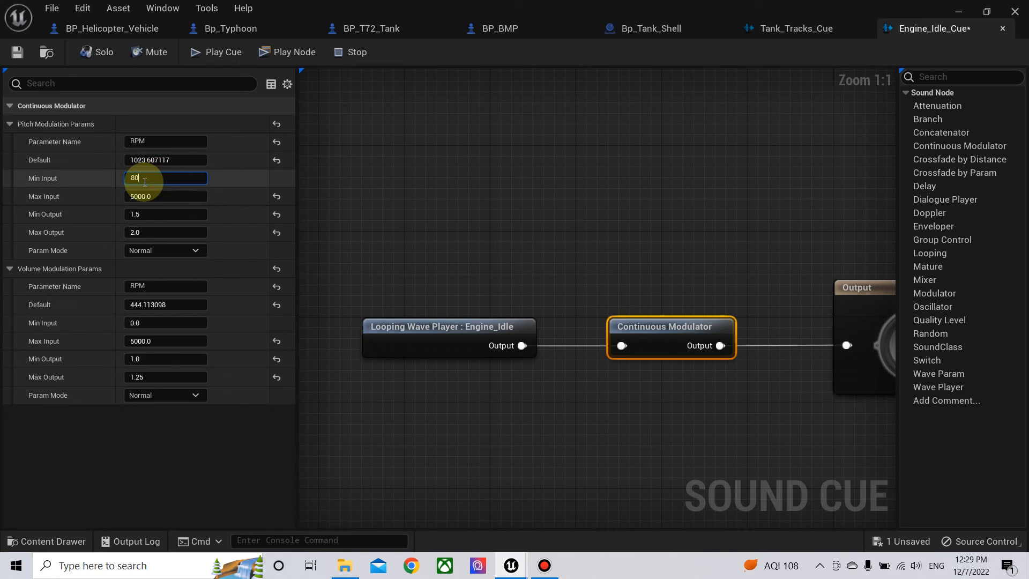
{"action": "type", "text": "800"}
{"action": "key", "text": "Return"}
{"action": "mouse_move", "coordinate": [156, 160]}
{"action": "left_mouse_down"}
{"action": "mouse_move", "coordinate": [118, 160]}
{"action": "mouse_move", "coordinate": [162, 160]}
{"action": "mouse_move", "coordinate": [121, 160]}
{"action": "mouse_move", "coordinate": [139, 160]}
{"action": "left_mouse_up"}
- Set the pitch Min Output to 1 and audition it while lowering the RPM default to about 674
{"action": "left_click", "coordinate": [145, 214]}
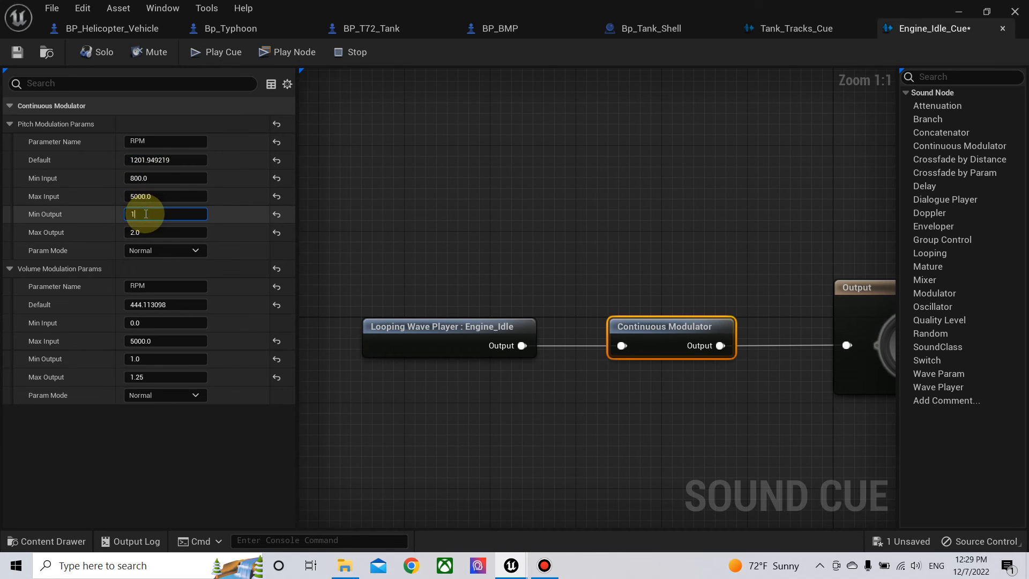
{"action": "type", "text": "1"}
{"action": "left_click_drag", "start_coordinate": [149, 160], "coordinate": [123, 160]}
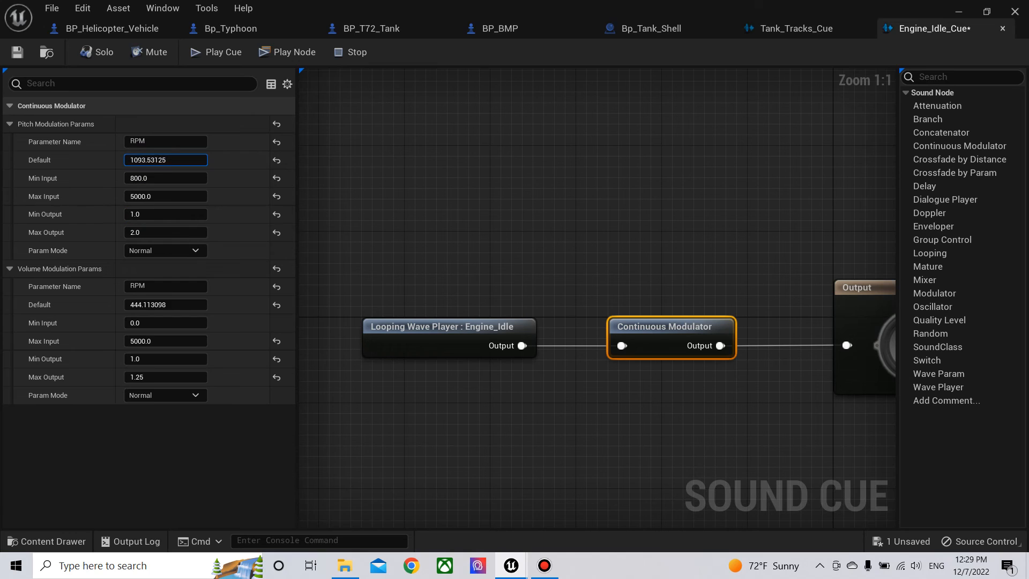
{"action": "left_click_drag", "start_coordinate": [156, 160], "coordinate": [145, 160]}
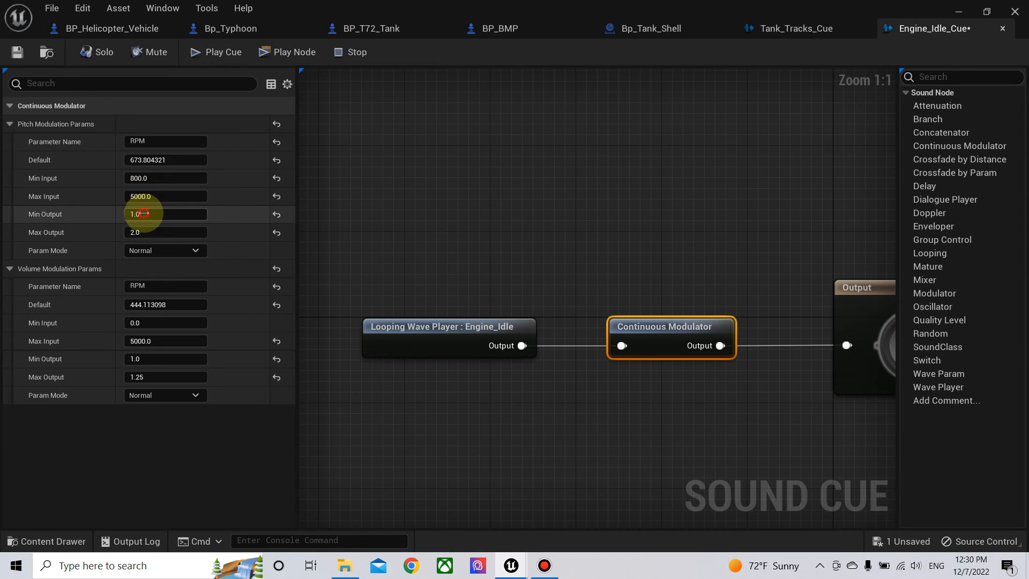
- Set the pitch Min Output to 0.7, audition it with an RPM default of about 1014, and save the sound cue
{"action": "left_click", "coordinate": [149, 213]}
{"action": "type", "text": ".7"}
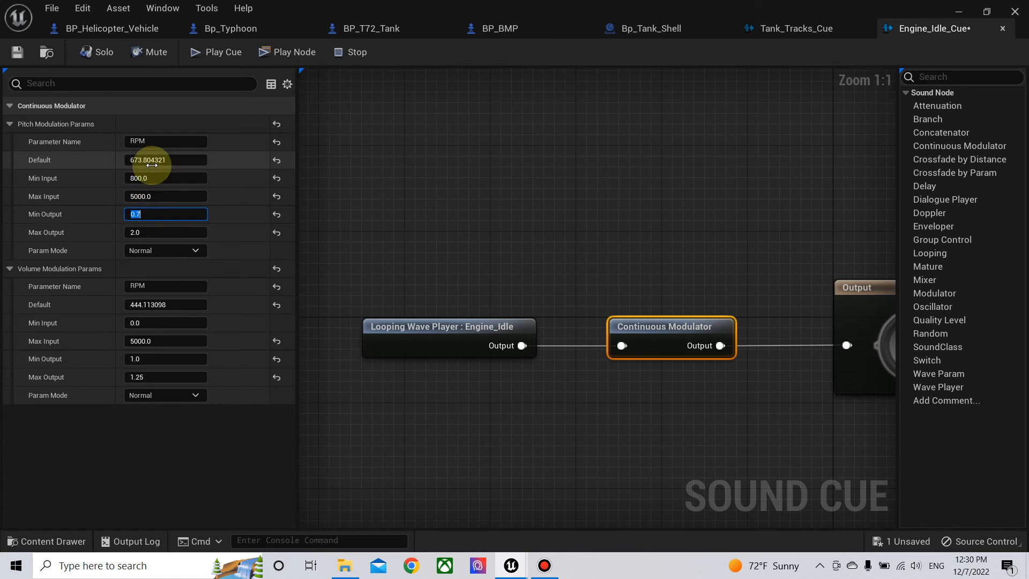
{"action": "left_click_drag", "start_coordinate": [144, 160], "coordinate": [163, 160]}
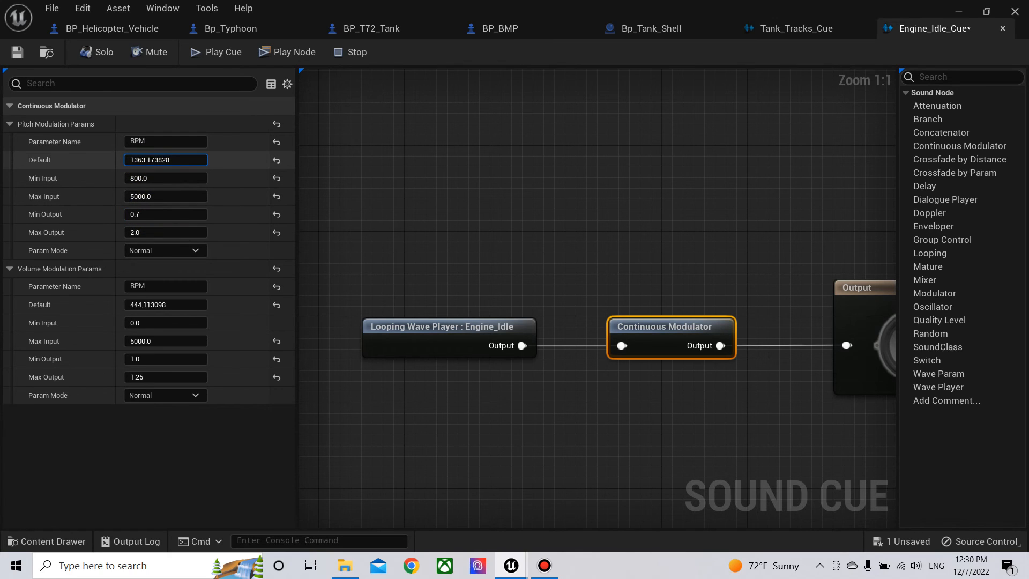
{"action": "left_click_drag", "start_coordinate": [162, 159], "coordinate": [155, 159]}
{"action": "left_click", "coordinate": [17, 52]}
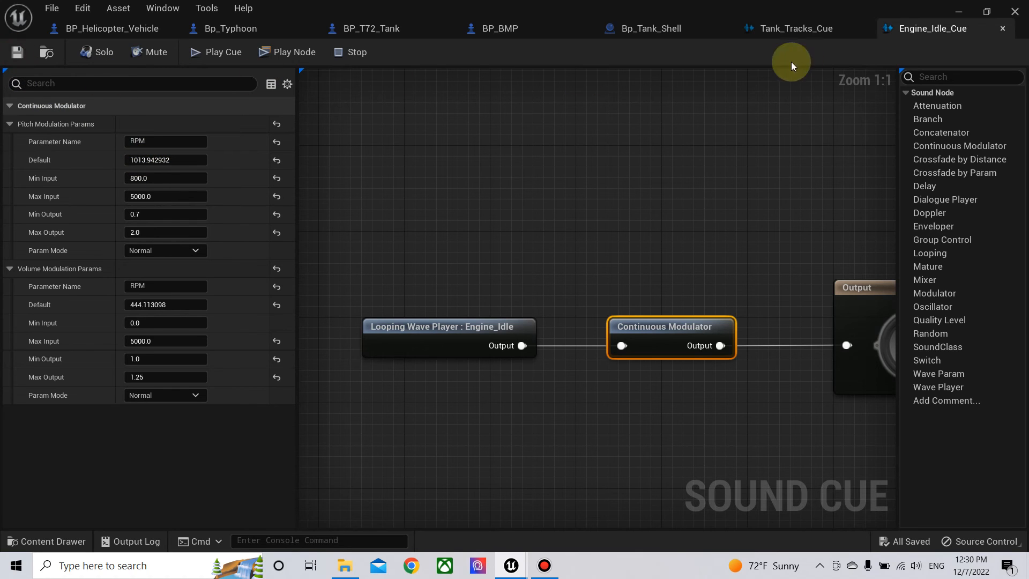
- Close the Engine_Idle_Cue, Tank_Tracks_Cue and Bp_Tank_Shell editors
{"action": "left_click", "coordinate": [1002, 28]}
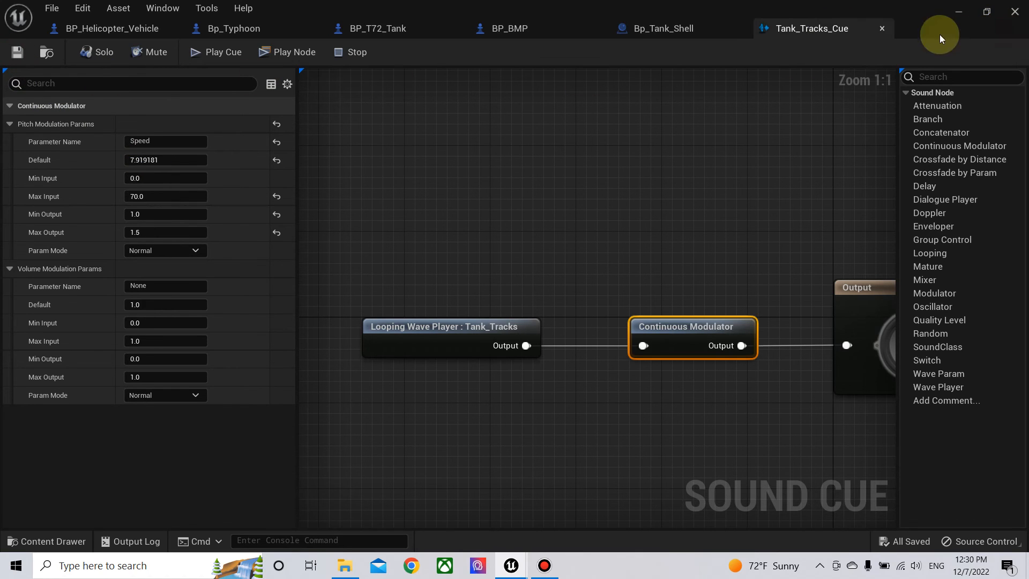
{"action": "left_click", "coordinate": [882, 28]}
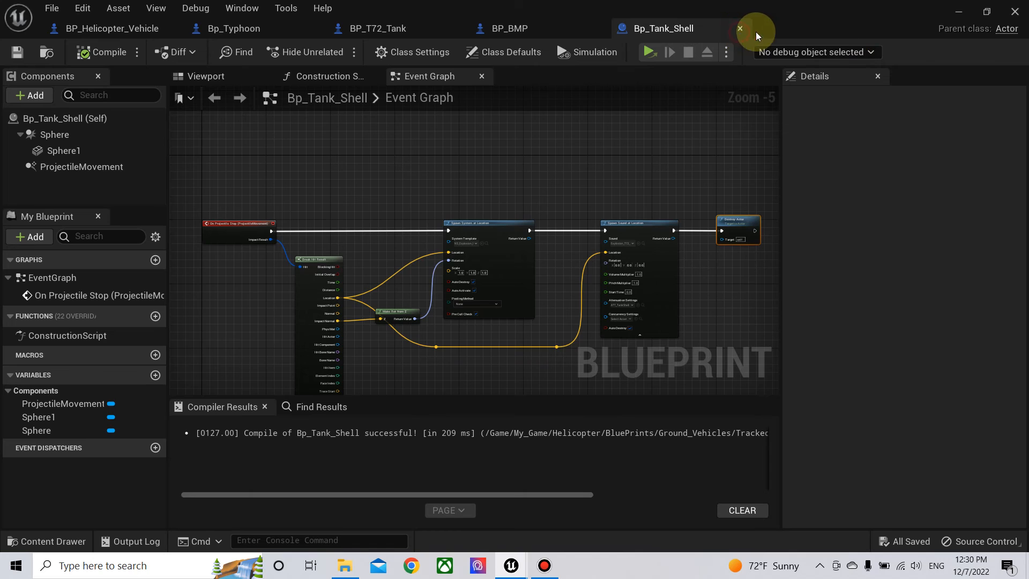
{"action": "left_click", "coordinate": [739, 28]}
- Return to the level and play test the retuned engine sound by firing, driving and turning the tank, and end the session
{"action": "left_click", "coordinate": [958, 11]}
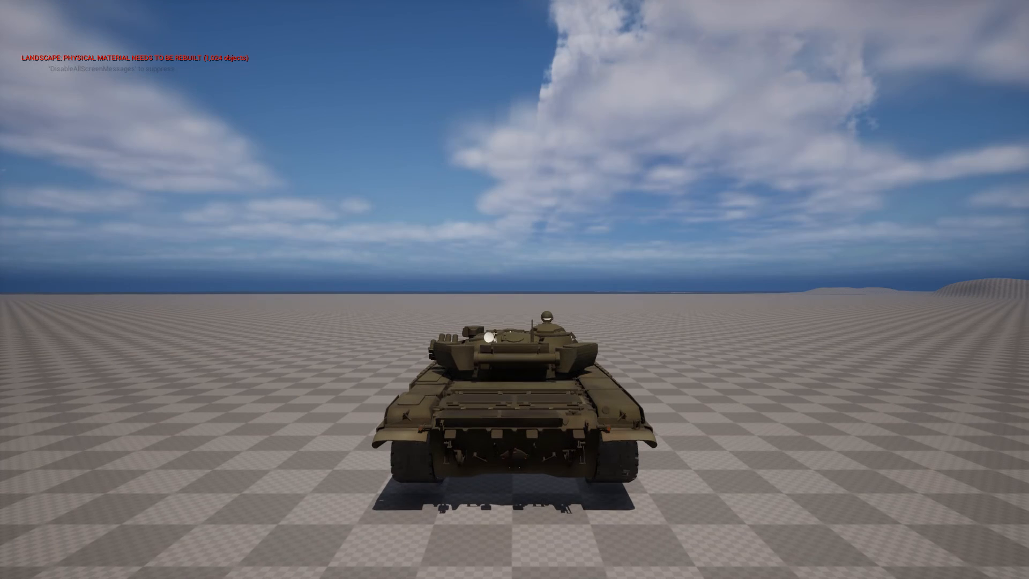
{"action": "left_click", "coordinate": [490, 336]}
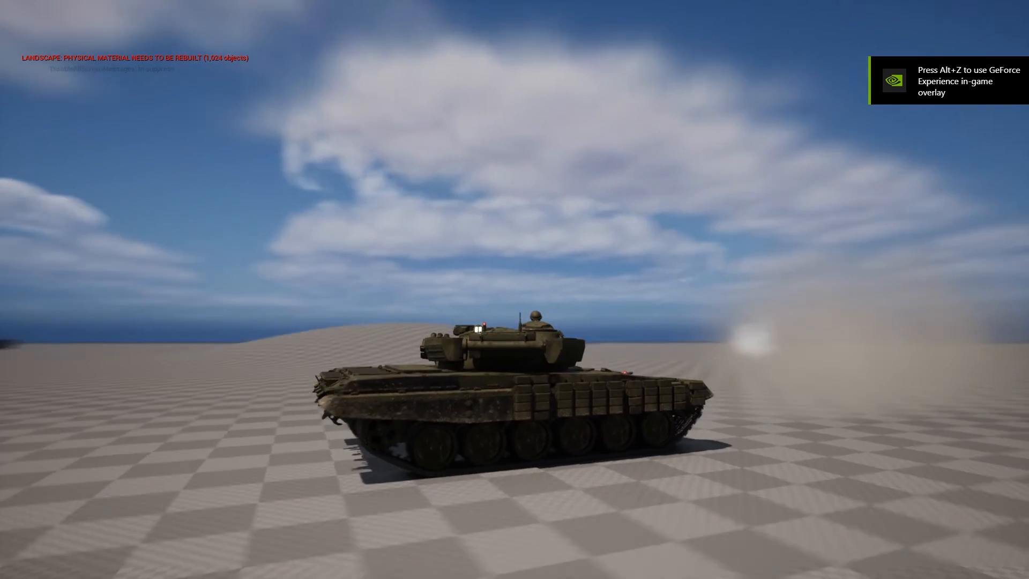
{"action": "key", "text": "w"}
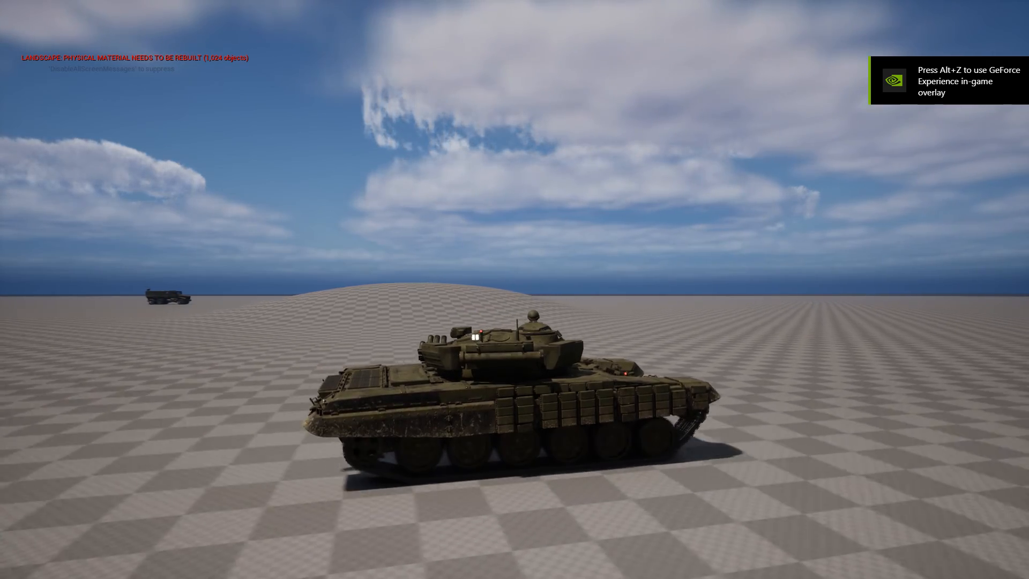
{"action": "key", "text": "a"}
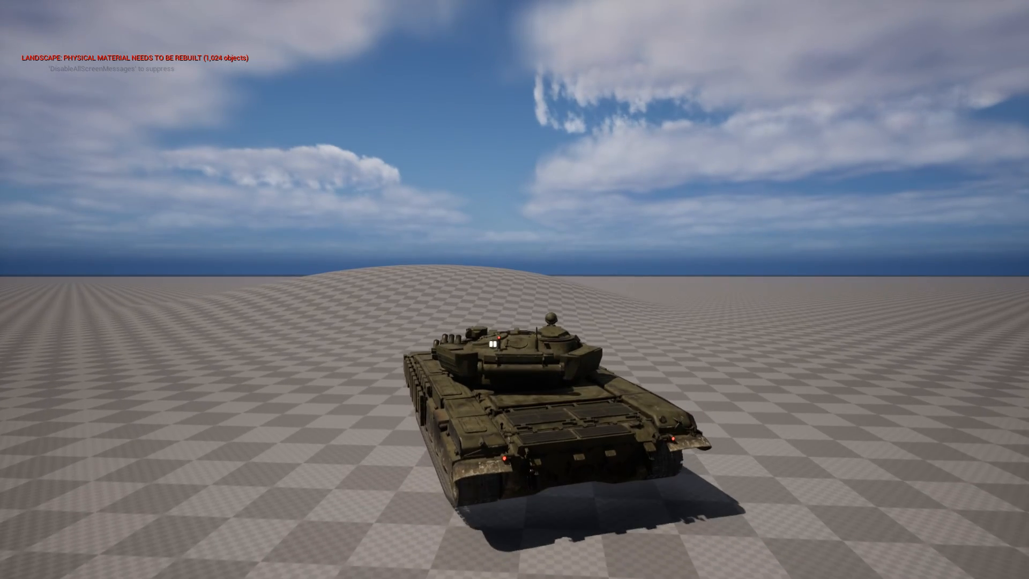
{"action": "key", "text": "Escape"}
- In BP_T72_Tank's ChaosWheeledVehicleMovement component, set the time of the torque curve's last key to 2
{"action": "mouse_move", "coordinate": [511, 563]}
{"action": "left_click", "coordinate": [574, 507]}
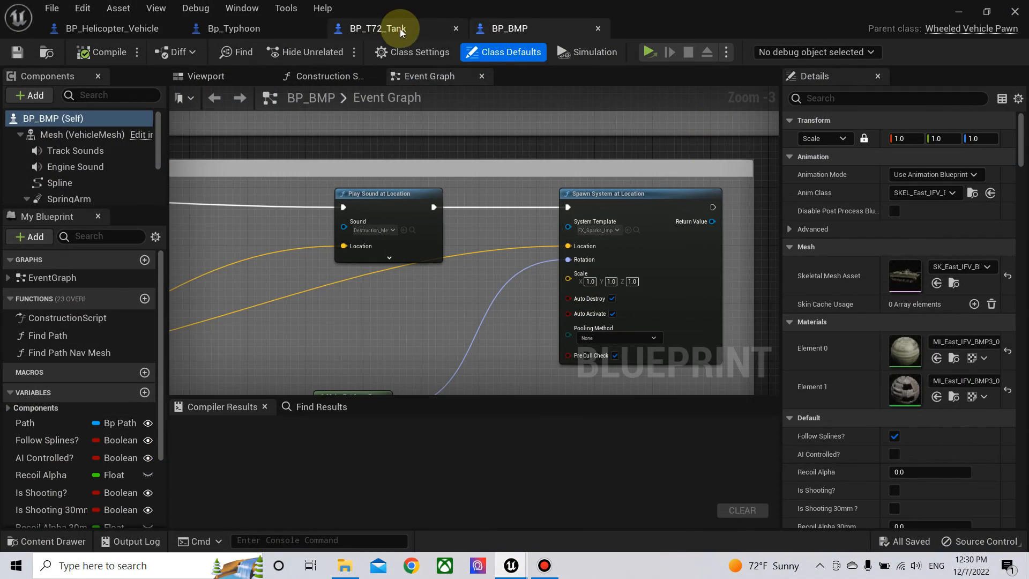
{"action": "left_click", "coordinate": [394, 28]}
{"action": "left_click", "coordinate": [66, 195]}
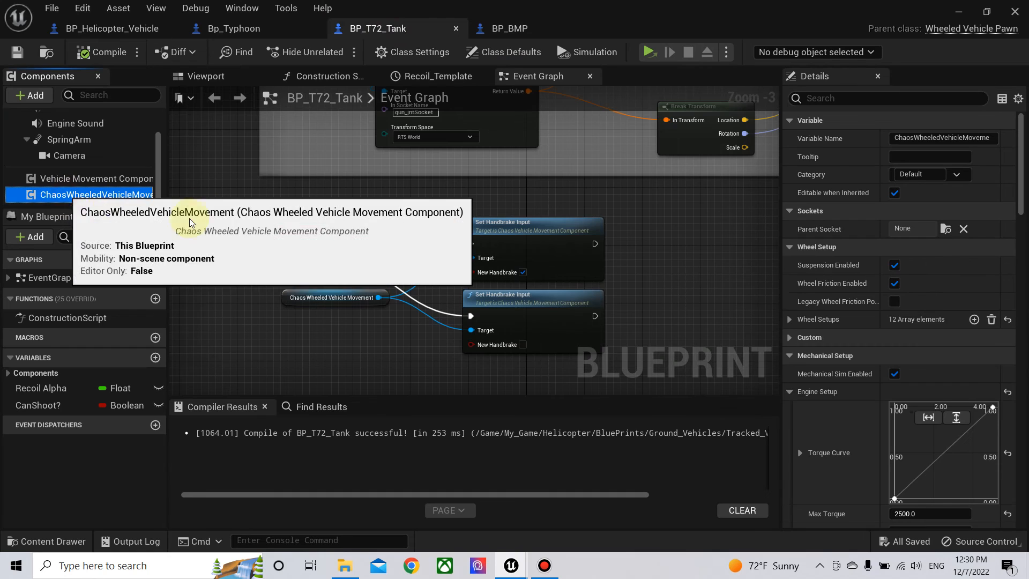
{"action": "double_click", "coordinate": [952, 453]}
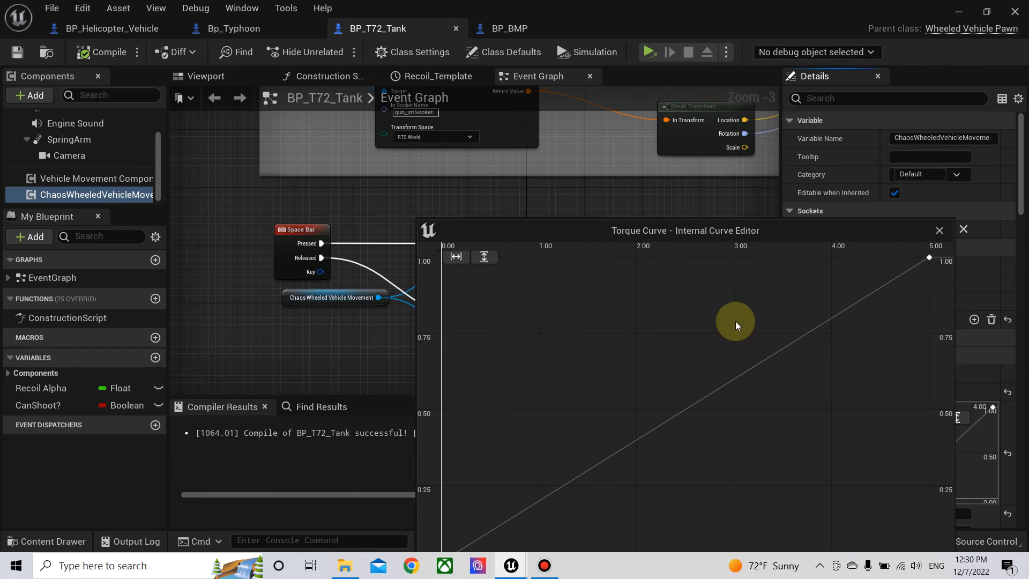
{"action": "left_click", "coordinate": [930, 257]}
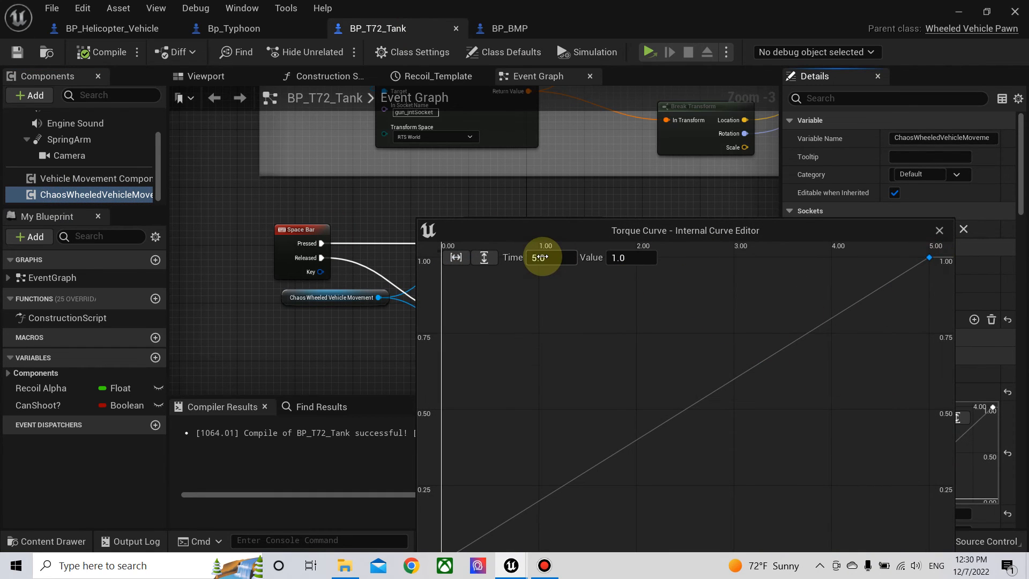
{"action": "type", "text": "2"}
{"action": "key", "text": "Return"}
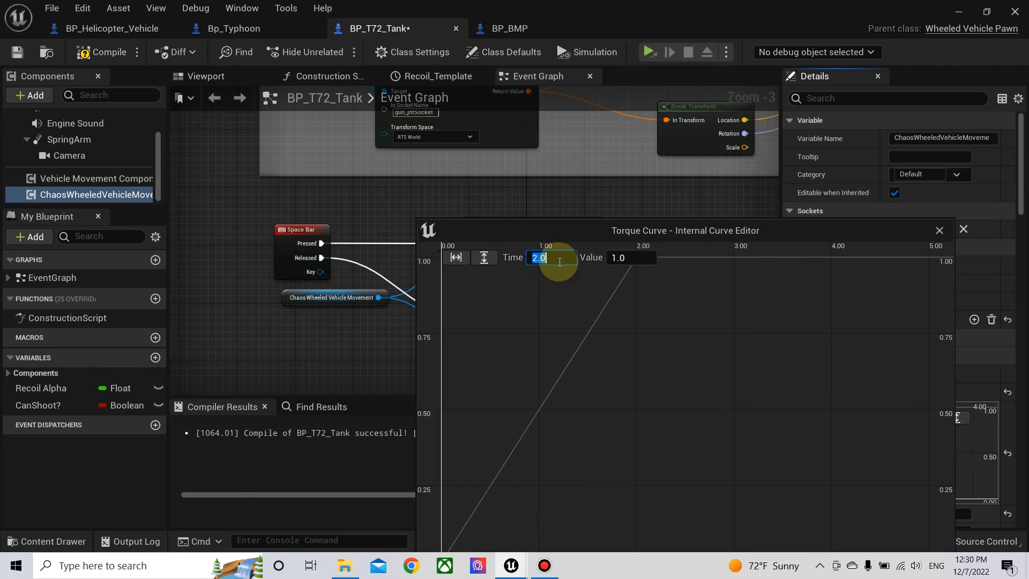
- Compile BP_T72_Tank, return to the level editor and save the changed content
{"action": "left_click", "coordinate": [94, 54]}
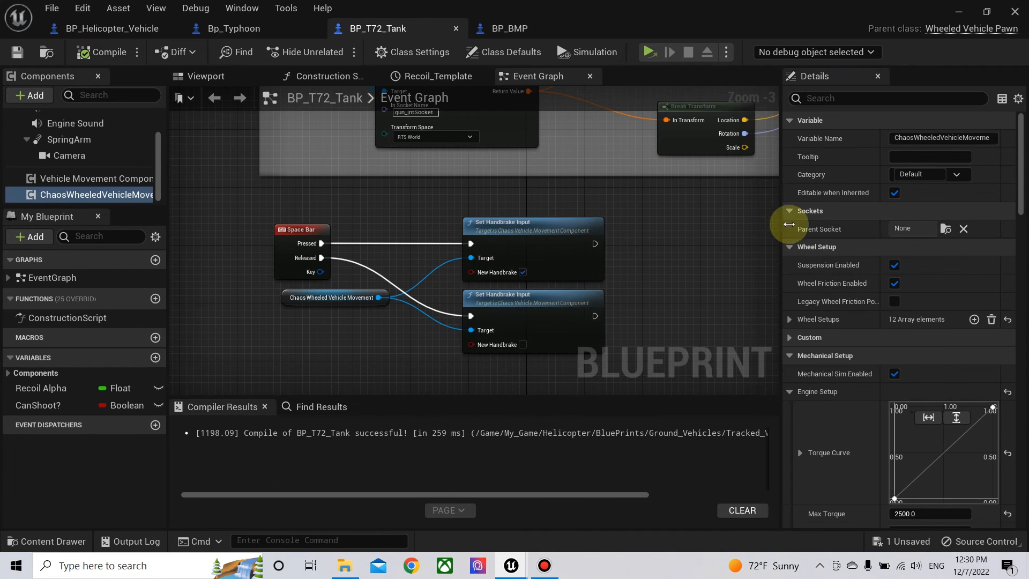
{"action": "left_click", "coordinate": [959, 11]}
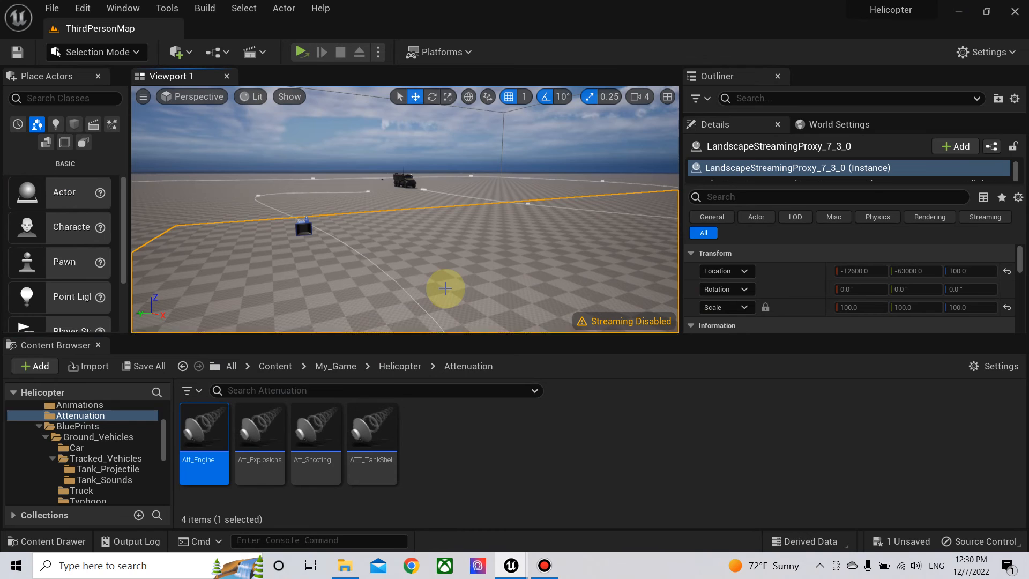
{"action": "key", "text": "ctrl+s"}
{"action": "left_click", "coordinate": [604, 433]}
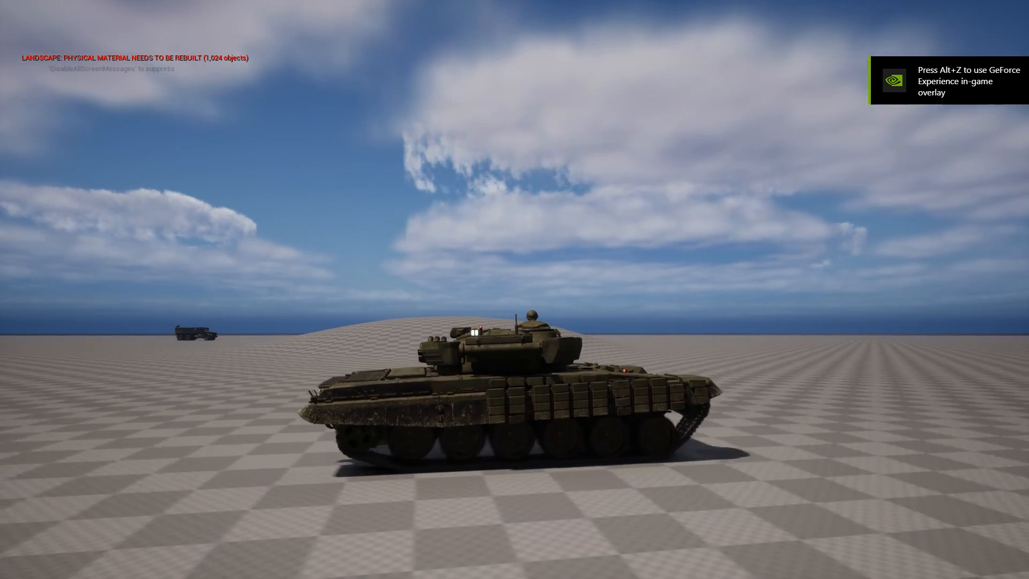
- Play test the tank with the new torque curve by driving, turning and firing, and end the session
{"action": "key", "text": "w"}
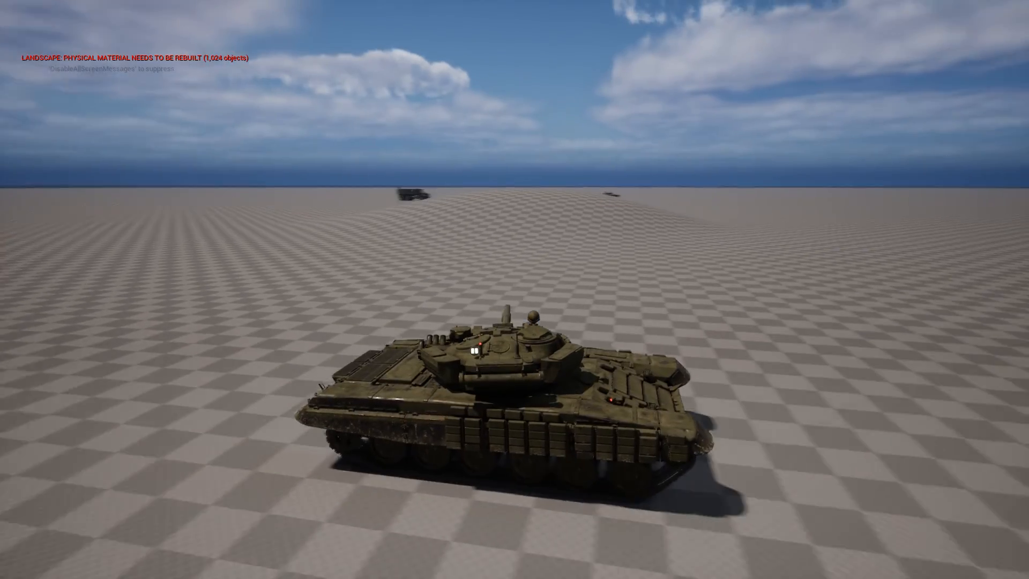
{"action": "key", "text": "a"}
{"action": "key", "text": "a"}
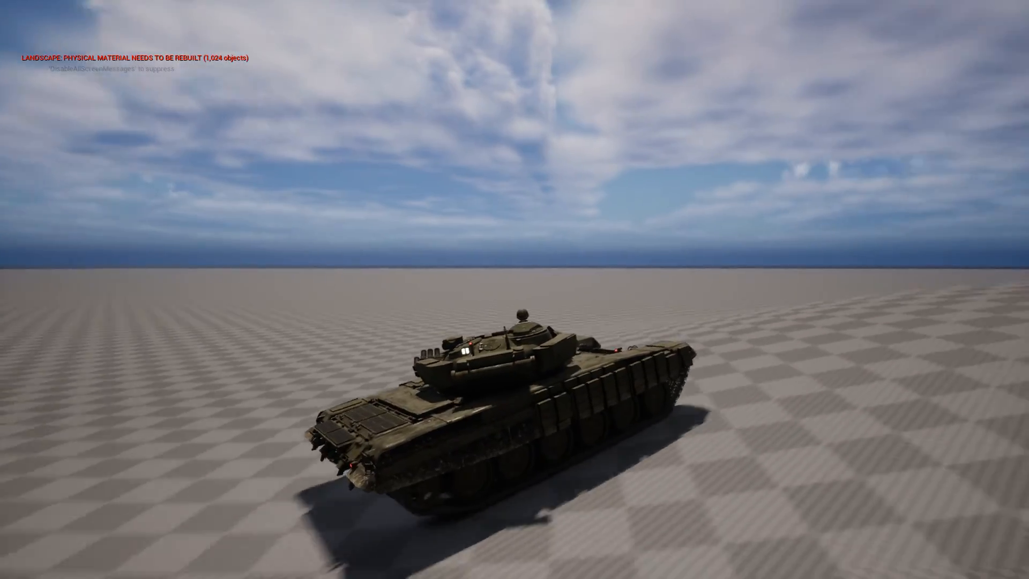
{"action": "key", "text": "w"}
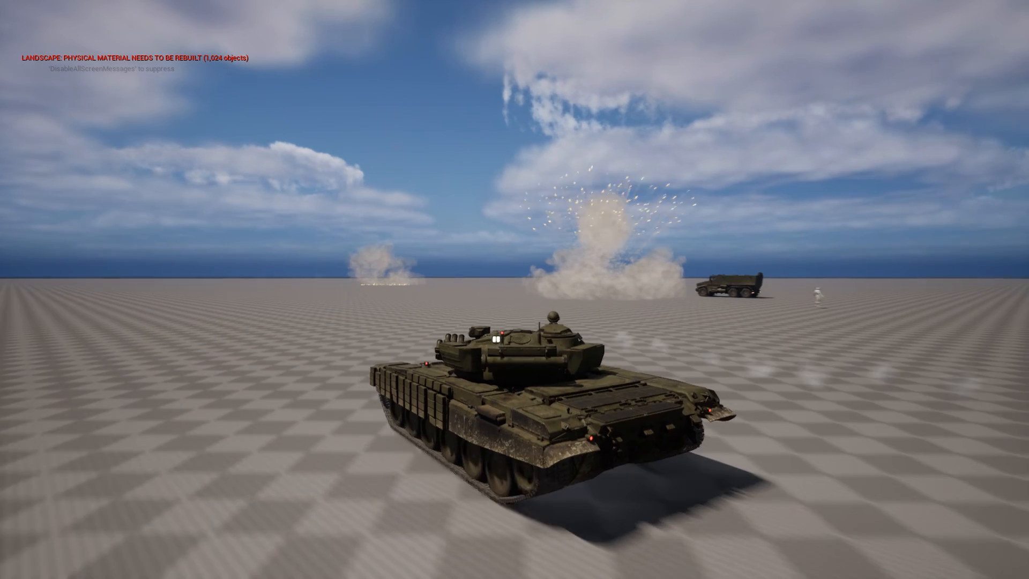
{"action": "key", "text": "Escape"}
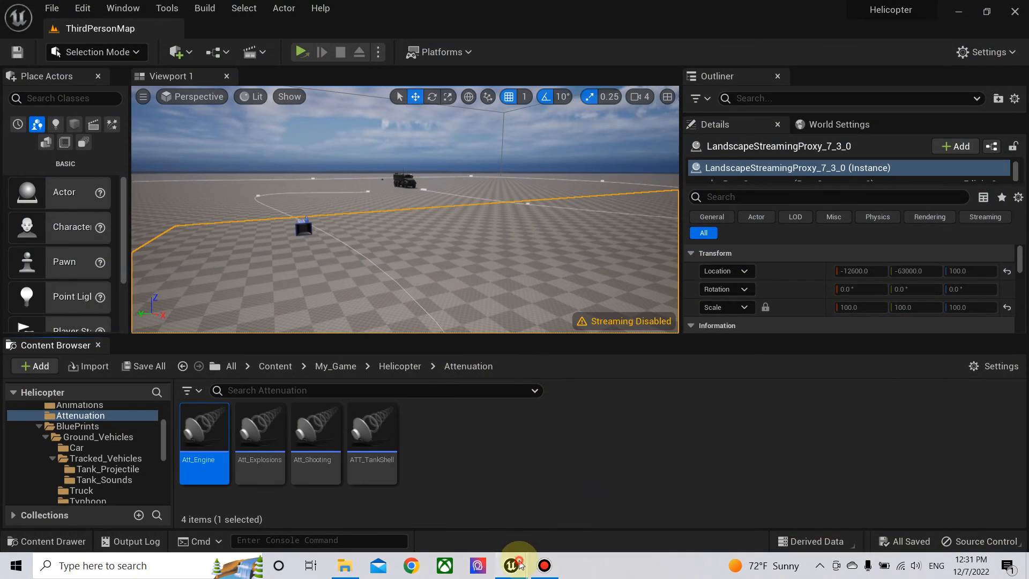
- Open Engine_Idle_Cue from BP_T72_Tank's Engine Sound component and select its Continuous Modulator node
{"action": "left_click", "coordinate": [514, 566]}
{"action": "left_click", "coordinate": [581, 510]}
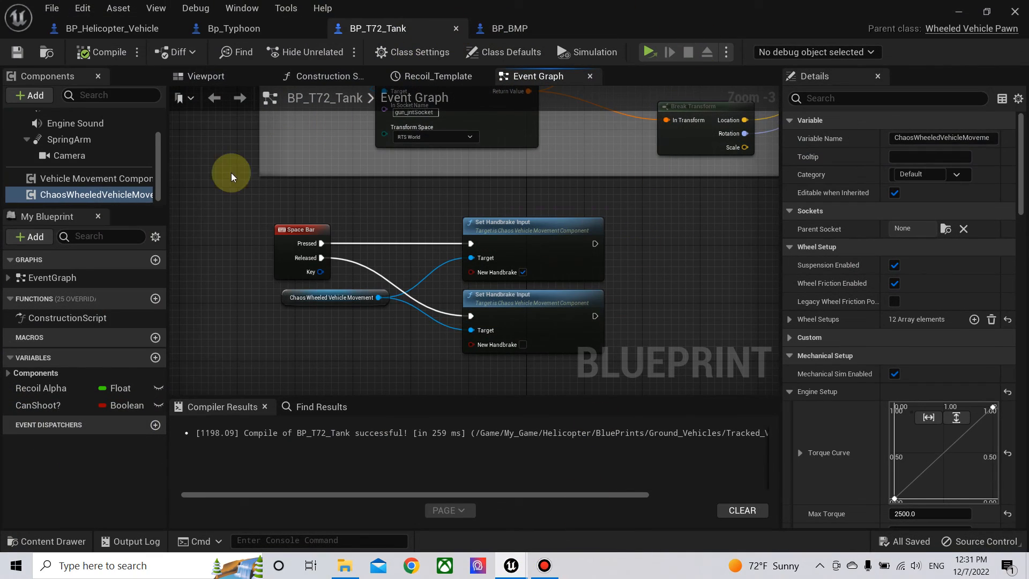
{"action": "scroll", "coordinate": [81, 156], "scroll_direction": "up", "scroll_amount": 2}
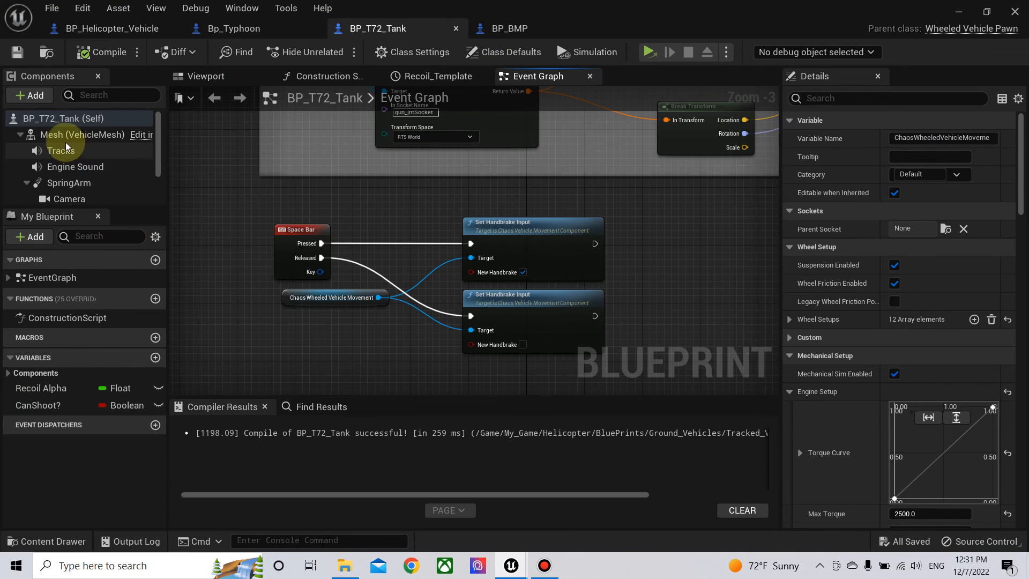
{"action": "left_click", "coordinate": [88, 155]}
{"action": "left_click", "coordinate": [88, 167]}
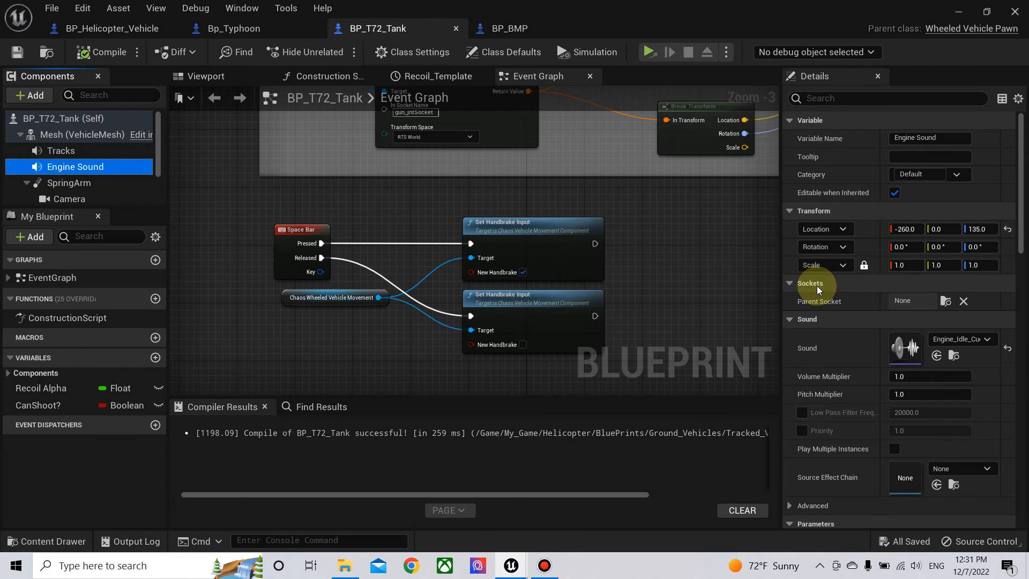
{"action": "double_click", "coordinate": [905, 348]}
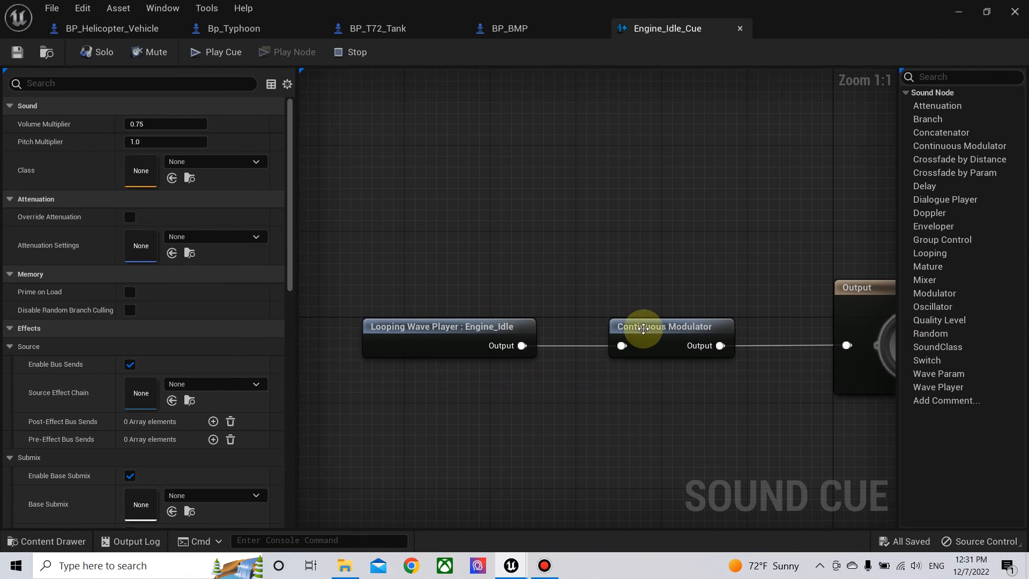
{"action": "left_click", "coordinate": [626, 326]}
- Try a pitch modulation Min Output of 0.5 with a Default of about 1103 on the Continuous Modulator
{"action": "left_click", "coordinate": [156, 214]}
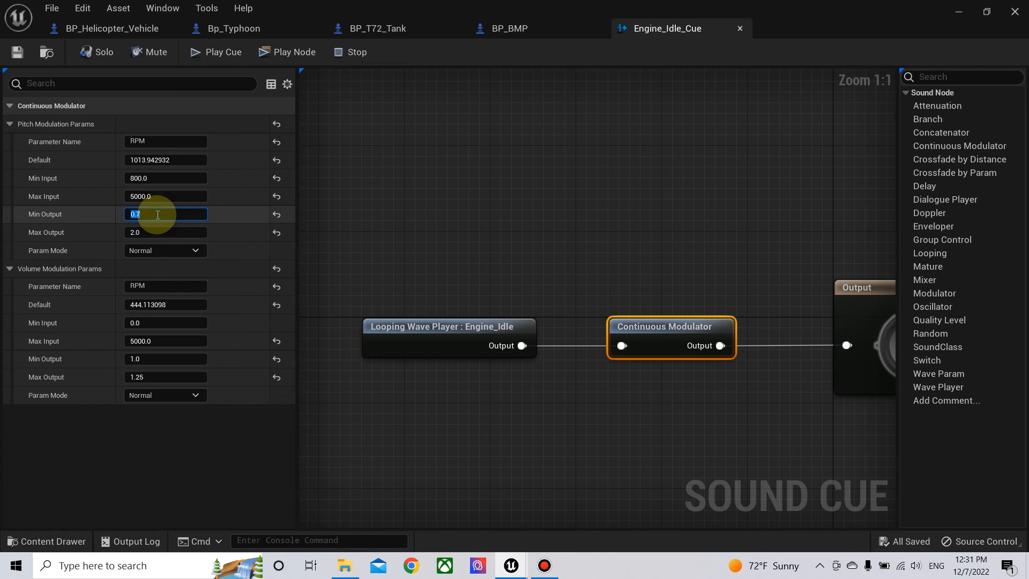
{"action": "type", "text": "0.5"}
{"action": "key", "text": "Return"}
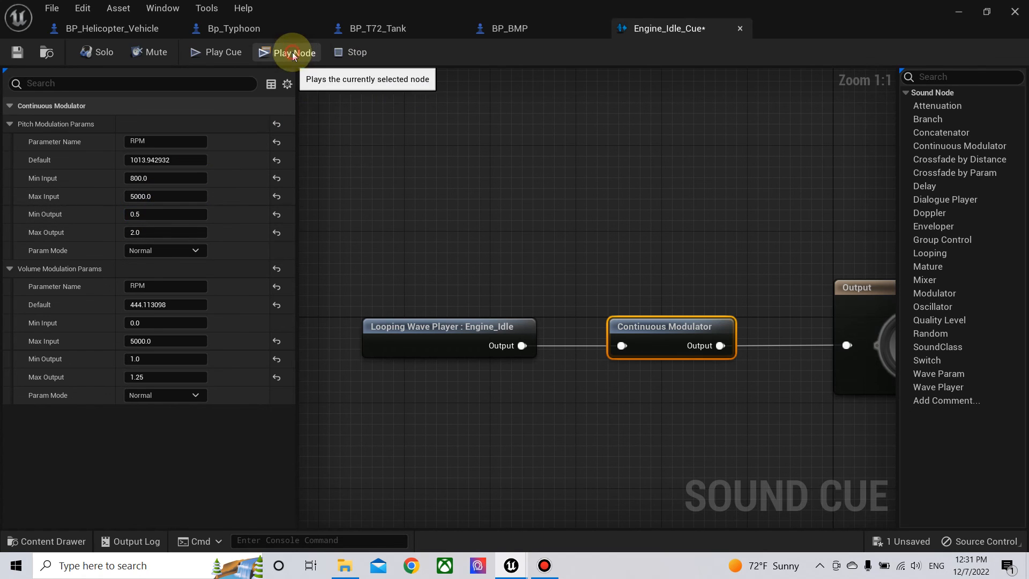
{"action": "left_click_drag", "start_coordinate": [150, 160], "coordinate": [118, 160]}
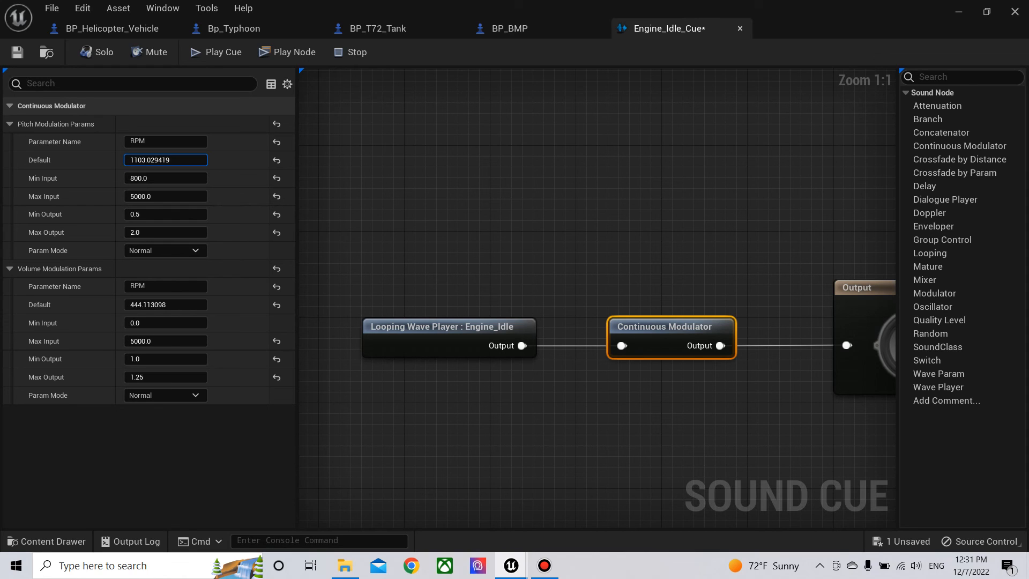
- Set the pitch modulation's Min Input to 0, Min Output to 0.4 and Default to about 1311
{"action": "left_click", "coordinate": [156, 182]}
{"action": "left_click_drag", "start_coordinate": [161, 159], "coordinate": [127, 160]}
{"action": "left_click_drag", "start_coordinate": [134, 159], "coordinate": [142, 164]}
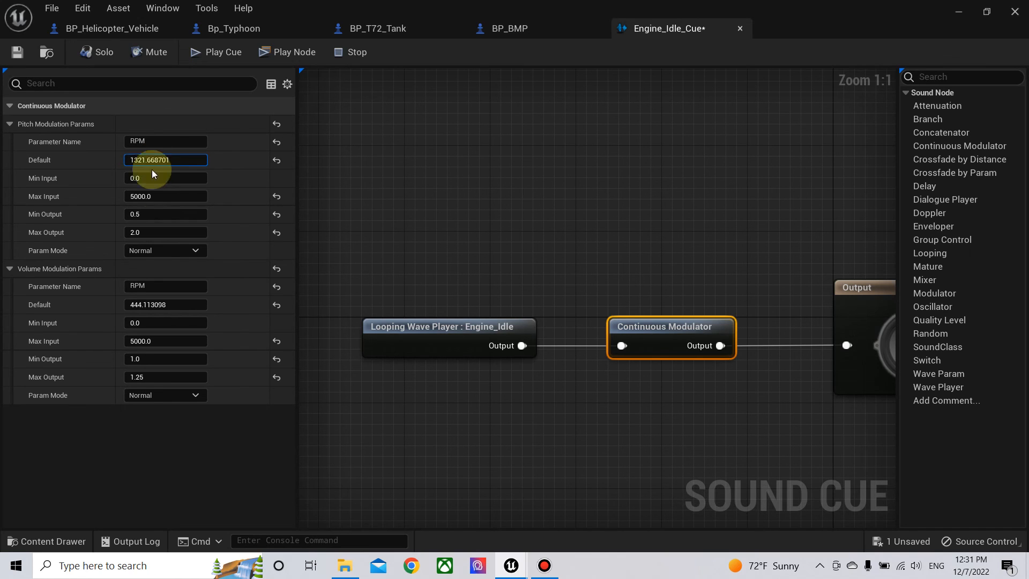
{"action": "left_click", "coordinate": [162, 215]}
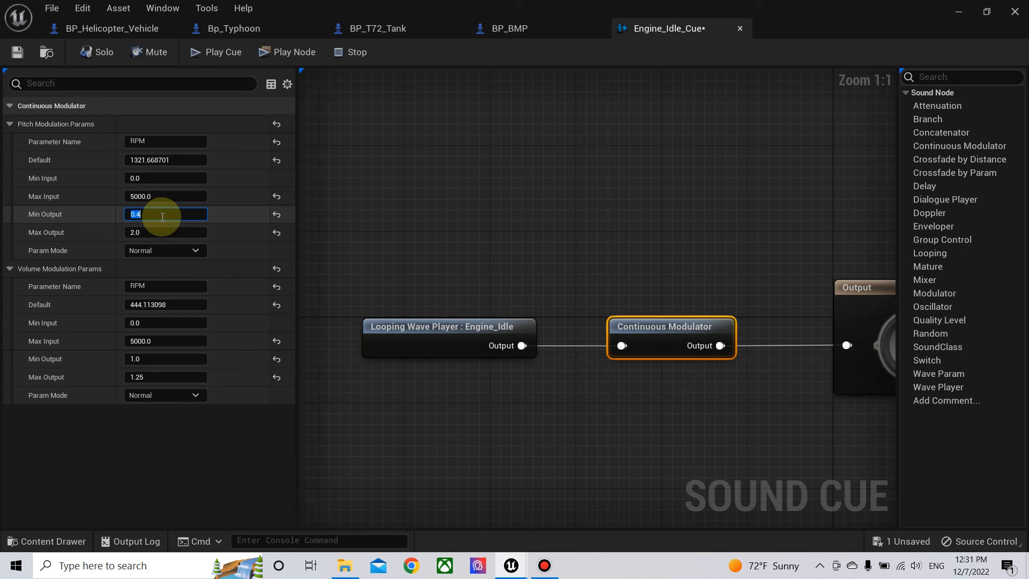
{"action": "mouse_move", "coordinate": [161, 160]}
{"action": "left_mouse_down"}
{"action": "mouse_move", "coordinate": [136, 160]}
{"action": "mouse_move", "coordinate": [166, 160]}
{"action": "left_mouse_up"}
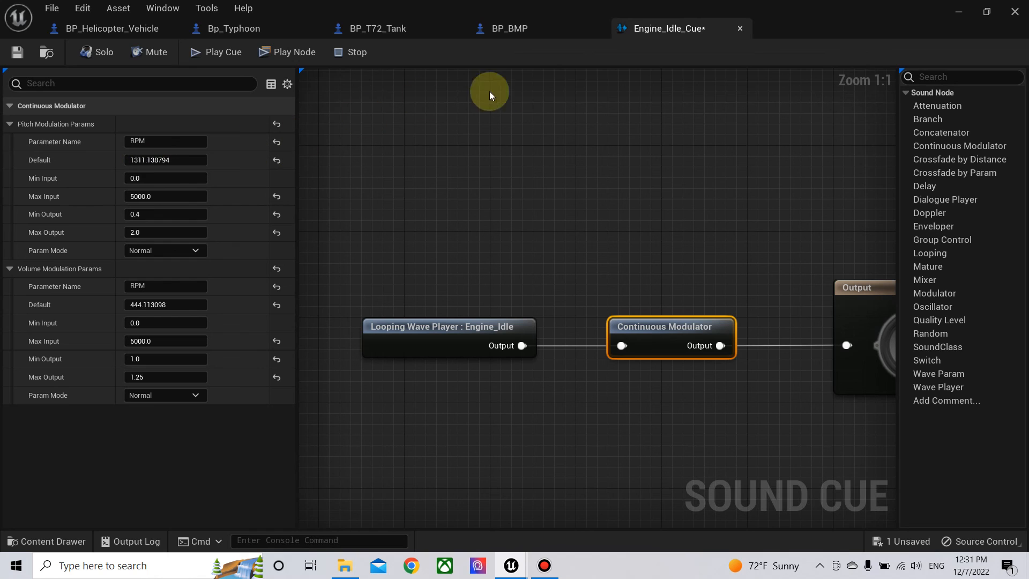
- Save and close Engine_Idle_Cue and return to the level editor
{"action": "left_click", "coordinate": [14, 53]}
{"action": "left_click", "coordinate": [740, 28]}
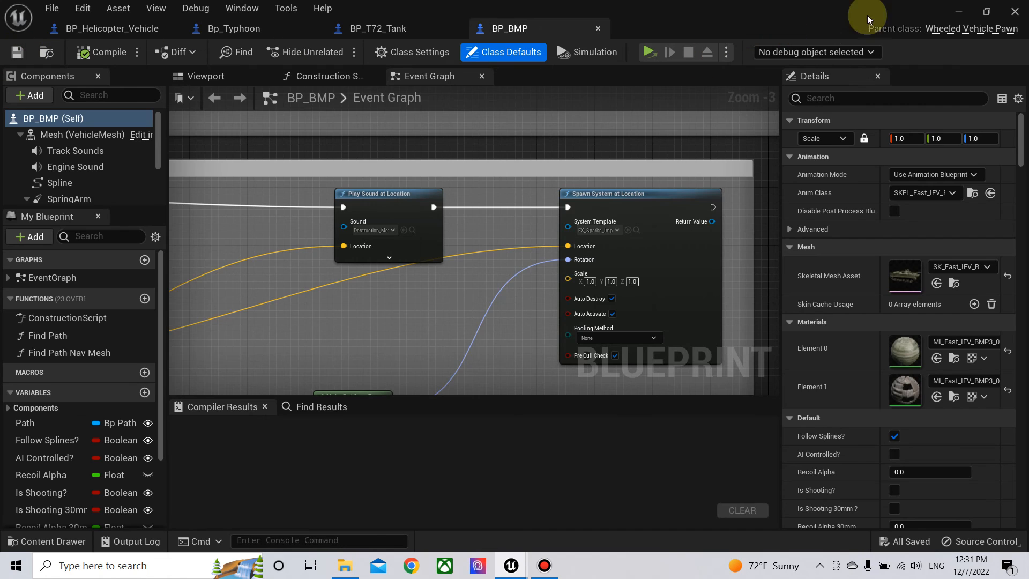
{"action": "left_click", "coordinate": [959, 10]}
- Play test the tank with the lowered engine pitch, firing its gun, and end the session
{"action": "left_click", "coordinate": [545, 219]}
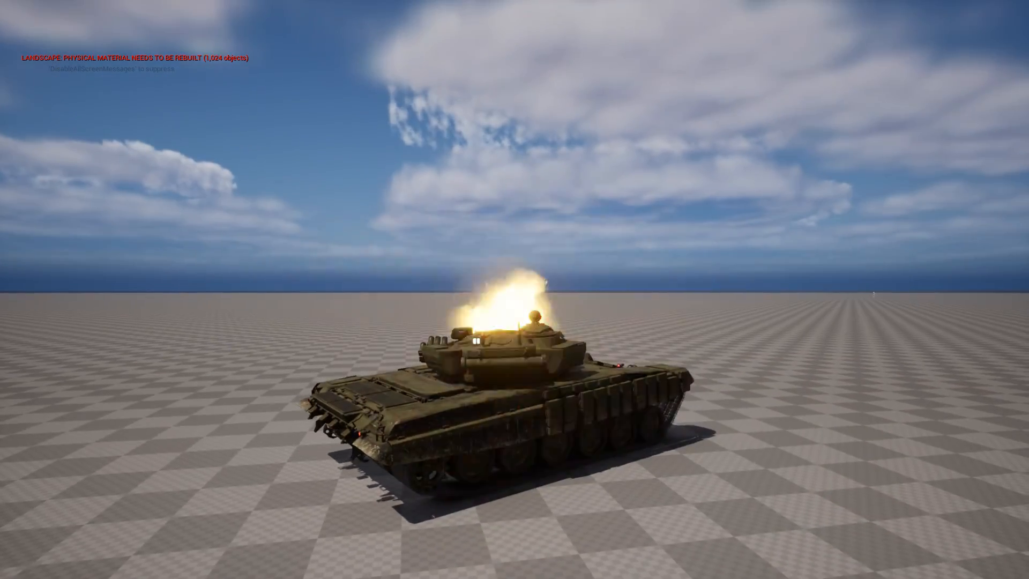
{"action": "key", "text": "Escape"}
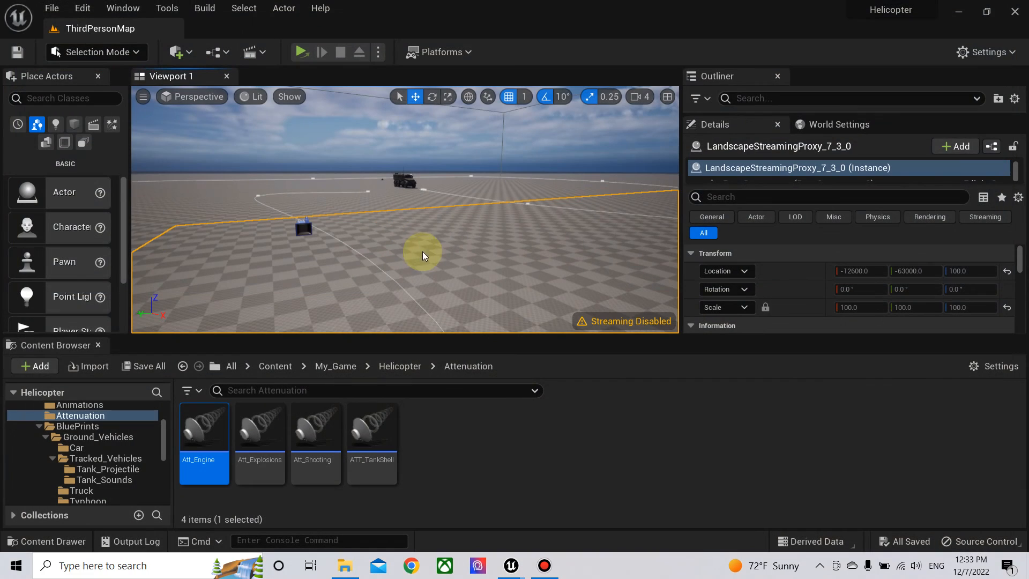